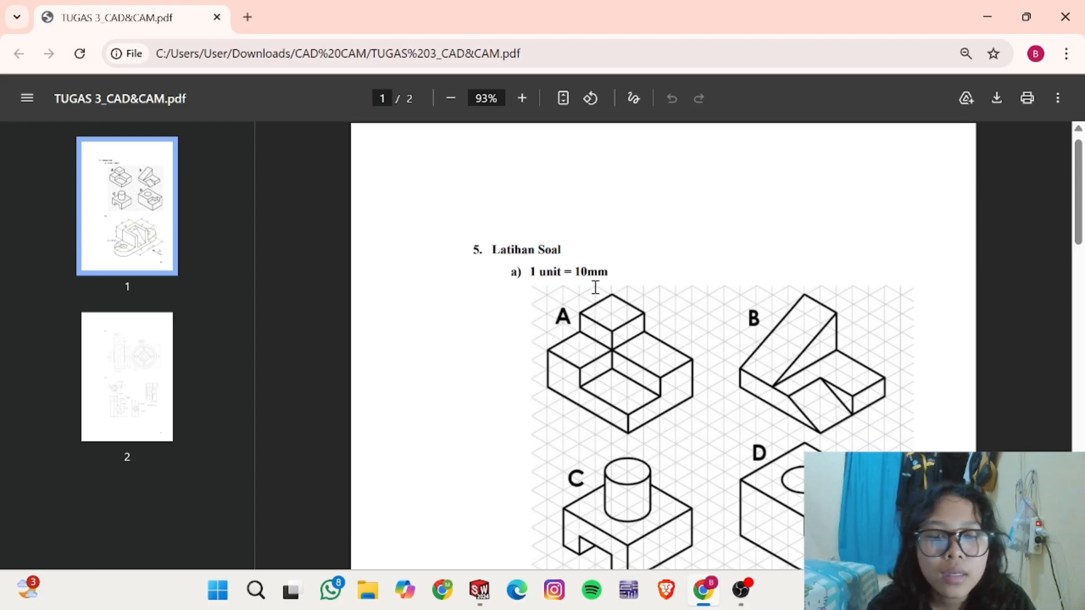
Step: Look through both pages of the assignment PDF, and examine figure A and its 1 unit = 10mm scale up close
scroll(596, 282, down, 2)
scroll(608, 272, down, 15)
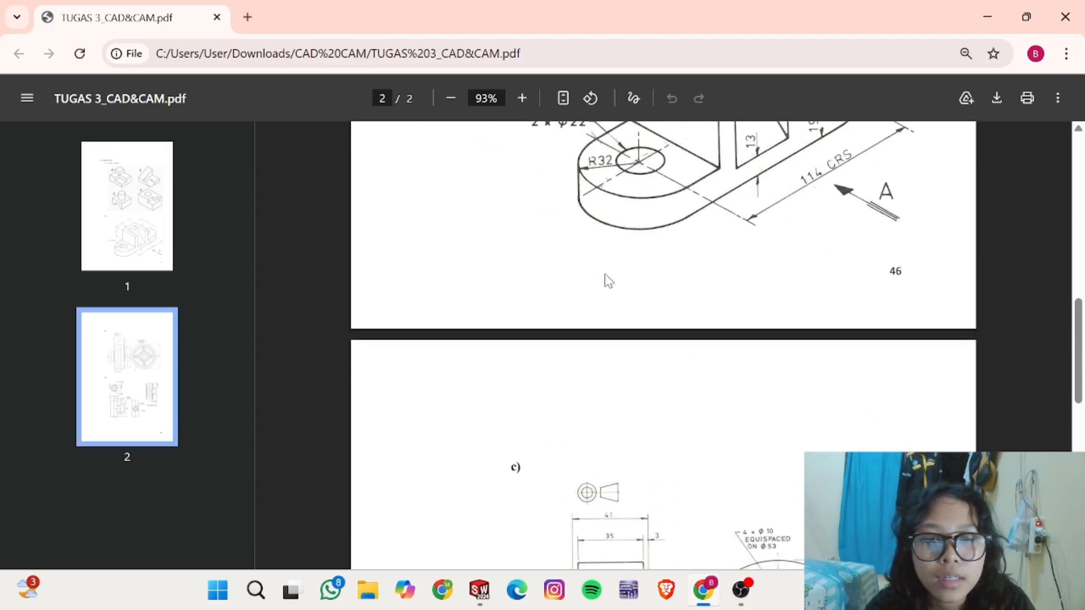
scroll(604, 280, down, 4)
scroll(662, 322, up, 15)
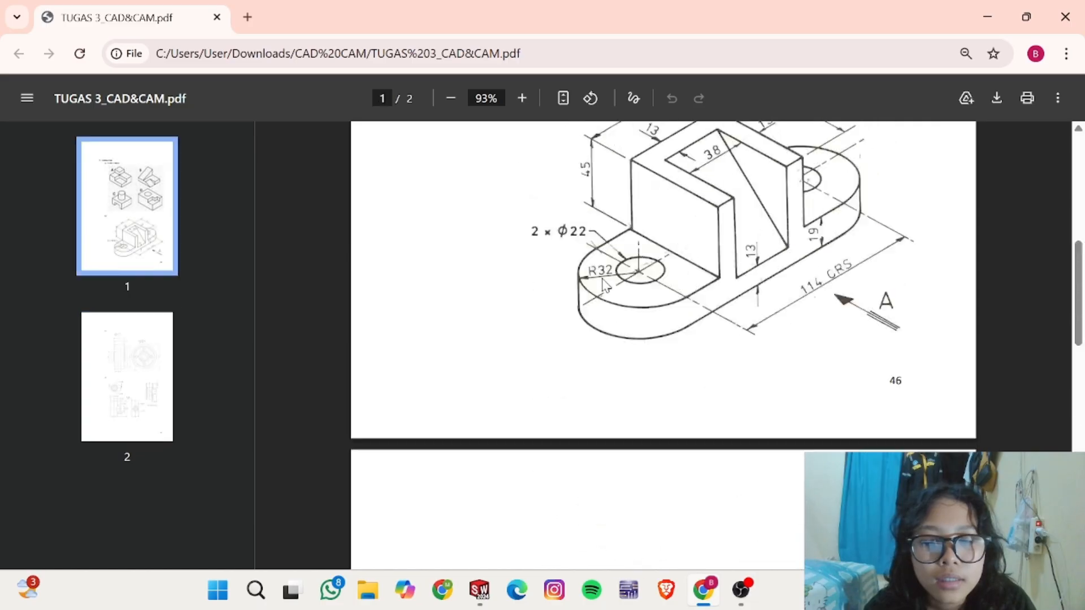
scroll(667, 243, up, 2)
scroll(630, 333, down, 18)
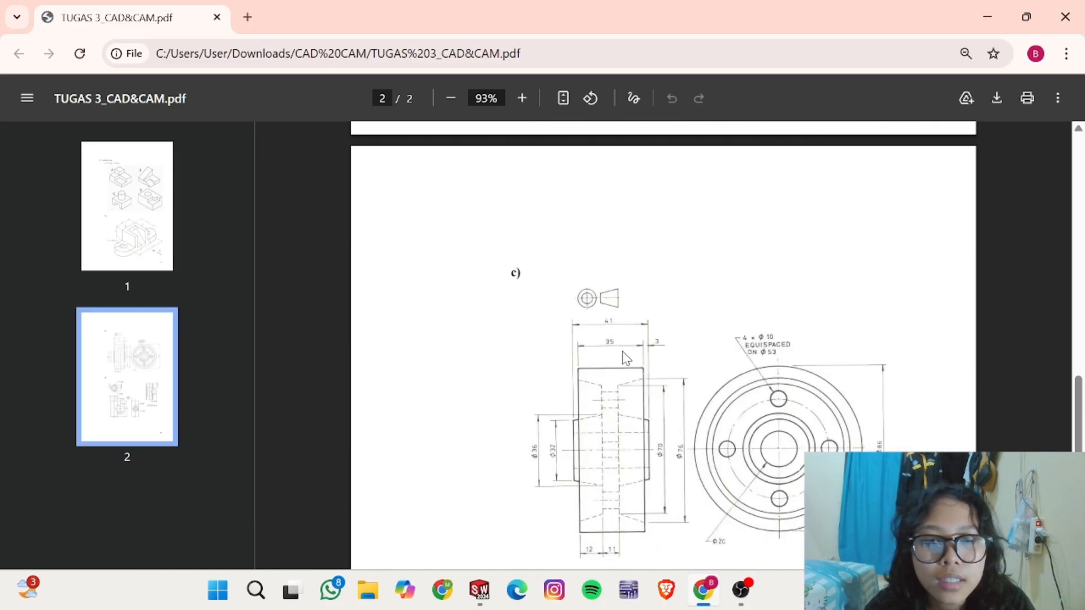
scroll(626, 372, down, 3)
scroll(678, 350, up, 7)
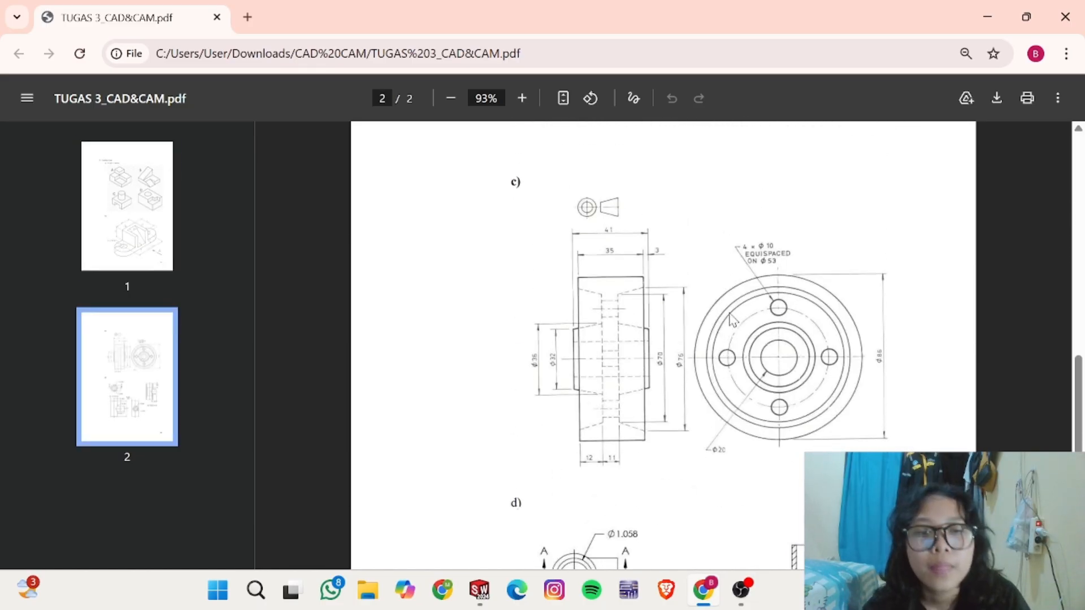
scroll(730, 317, up, 6)
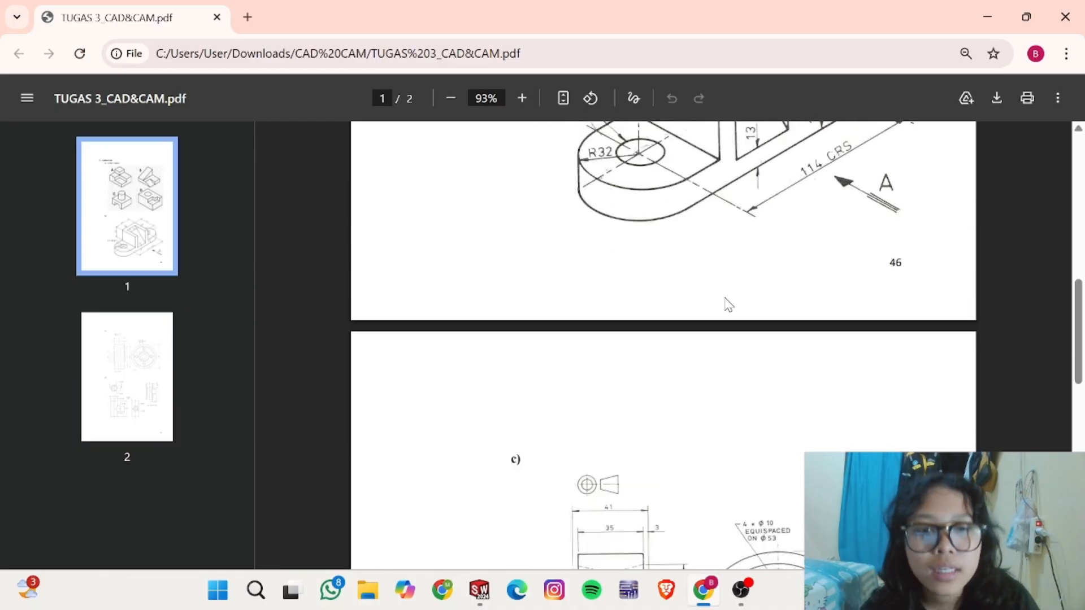
scroll(744, 317, up, 8)
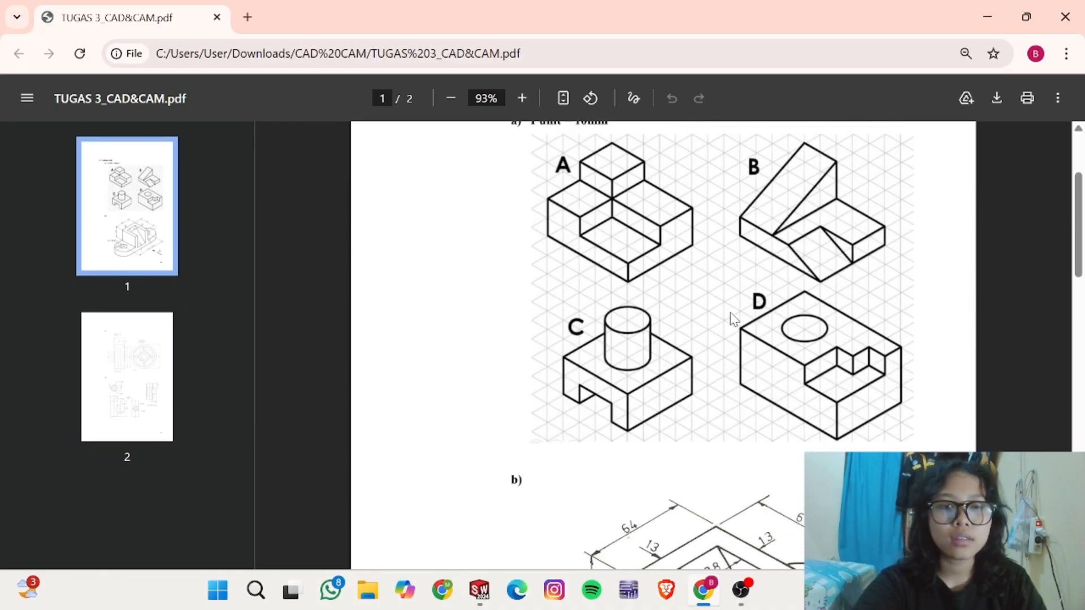
scroll(732, 316, up, 1)
scroll(732, 328, down, 2)
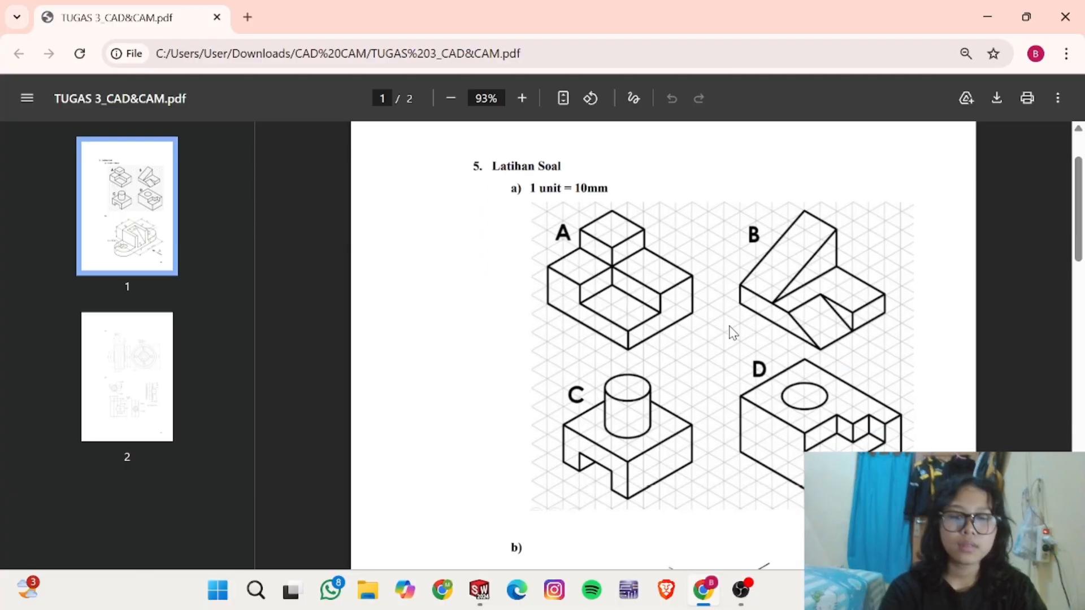
ctrl+scroll(655, 264, up, 3)
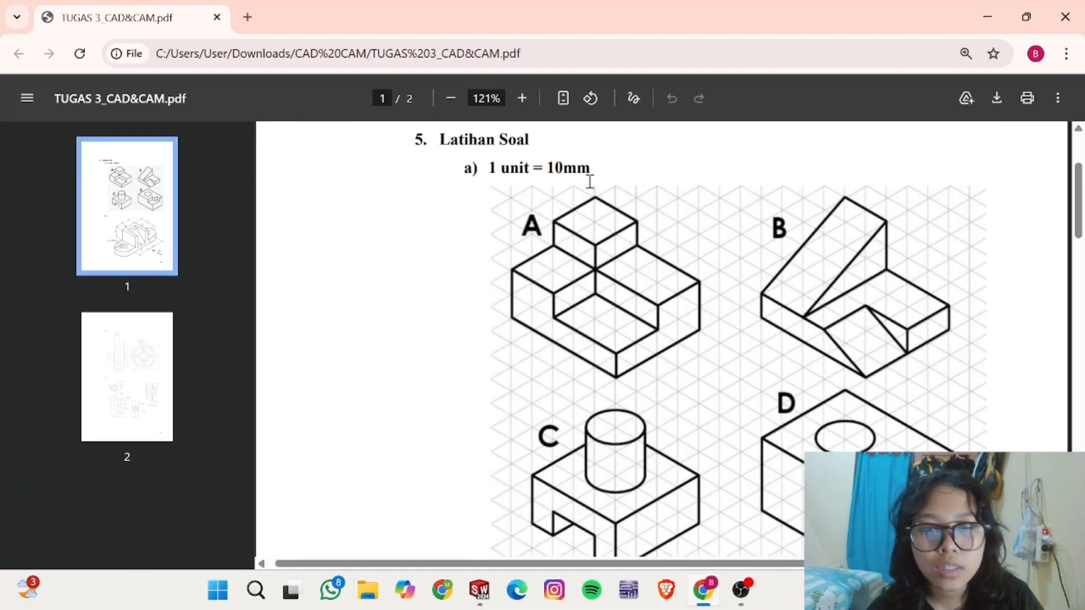
ctrl+scroll(601, 221, up, 5)
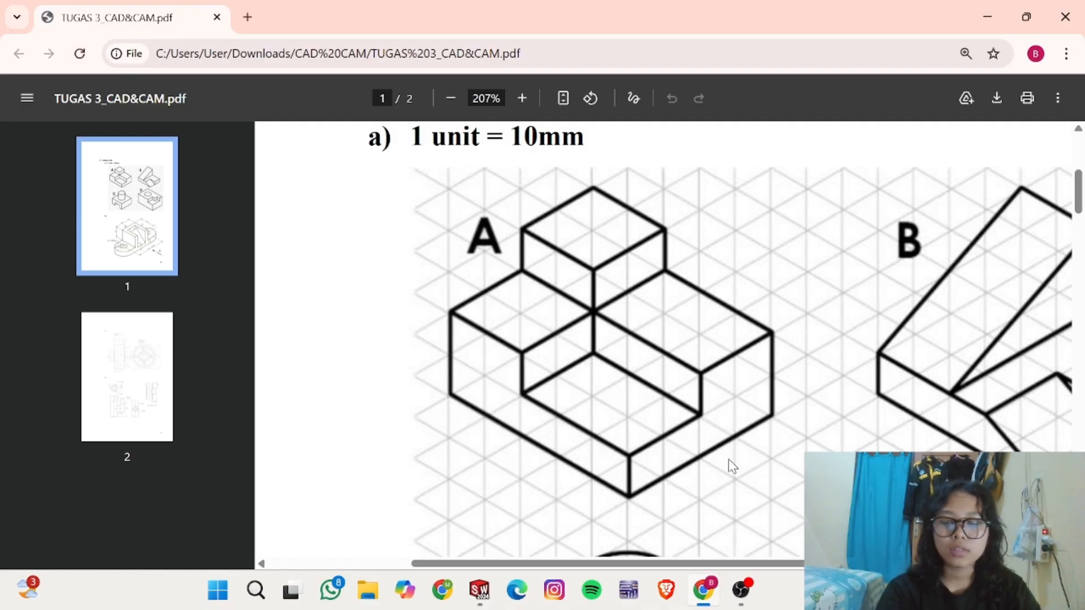
Step: Switch to SOLIDWORKS and sketch a center rectangle about 146 by 48 mm on the Top Plane, centred on the origin
key(alt+Tab)
key(alt+Tab)
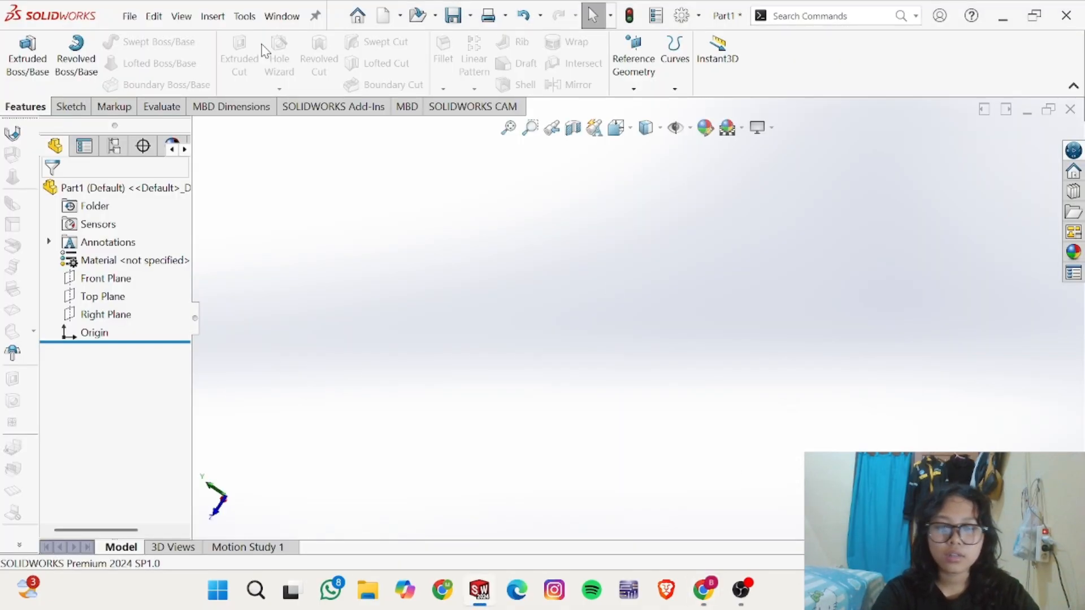
key(alt+Tab)
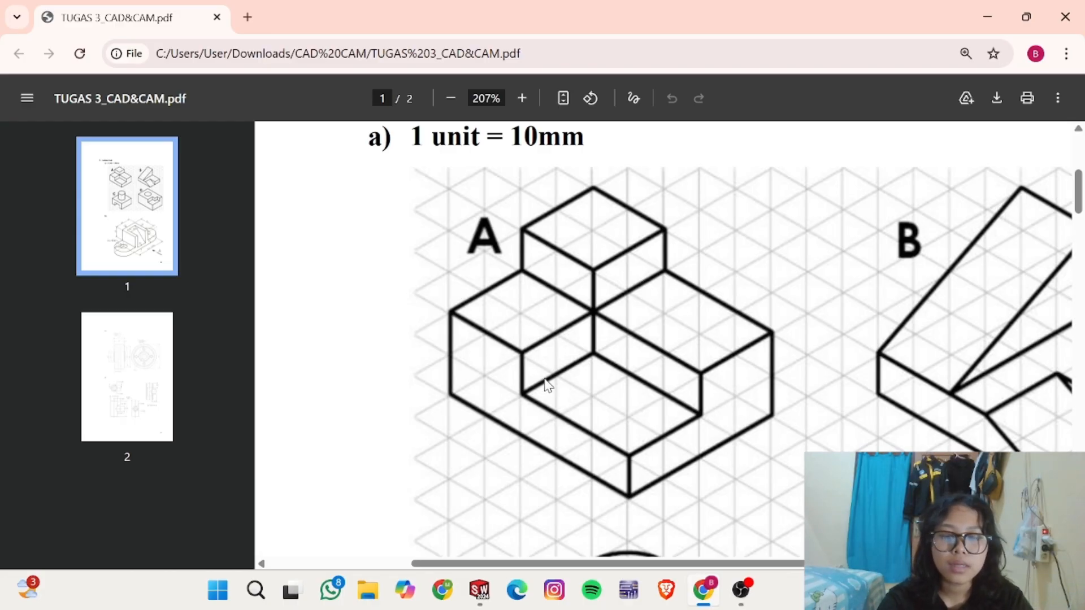
key(alt+Tab)
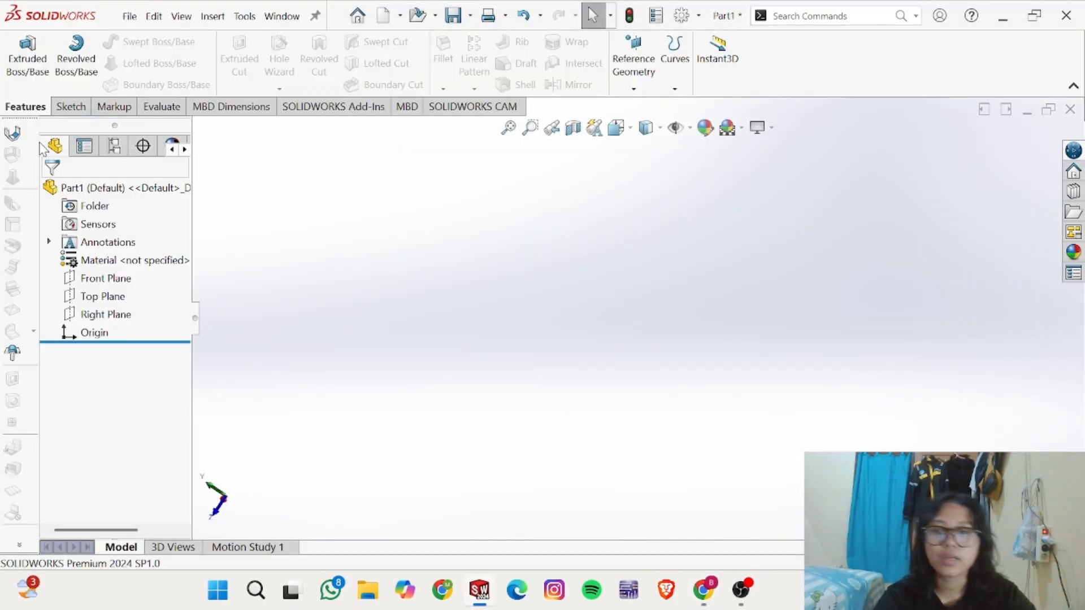
click(102, 296)
click(109, 280)
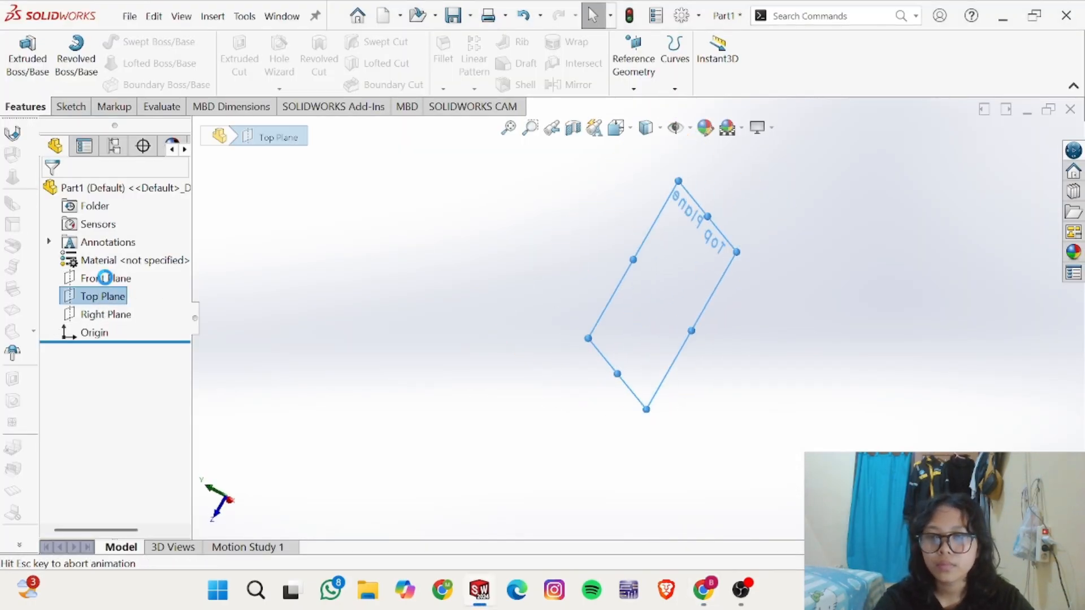
click(102, 63)
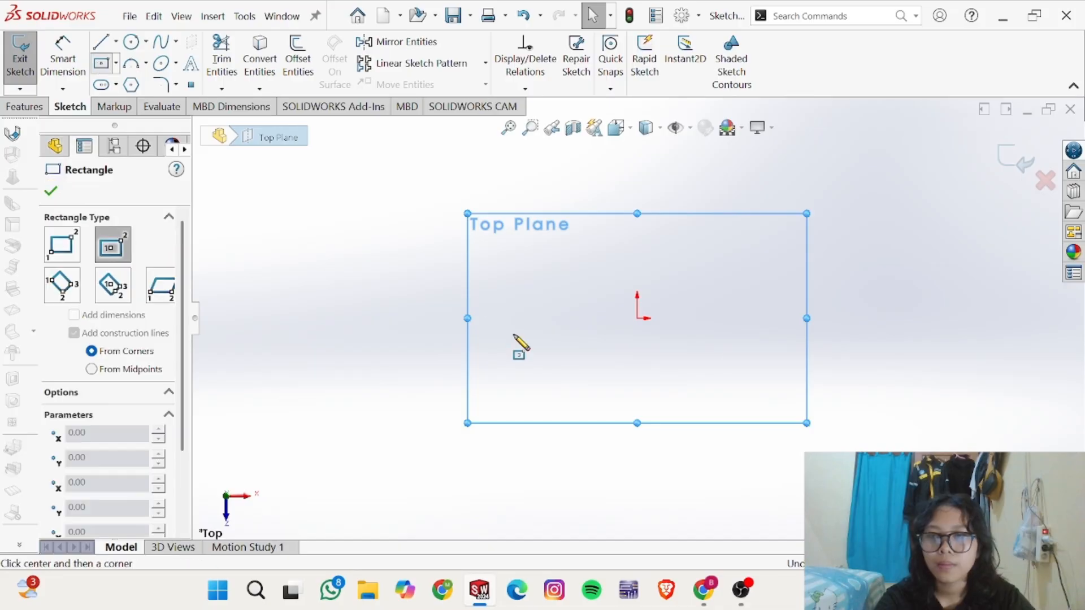
click(637, 319)
click(776, 363)
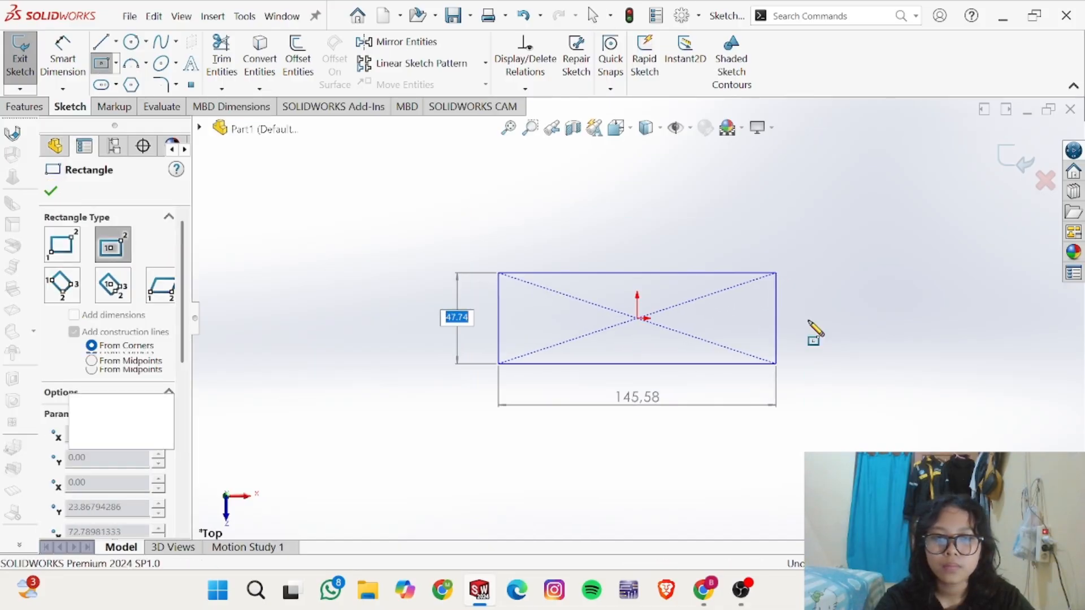
Step: Dimension the rectangle to 50 mm wide and 40 mm high
right_drag(810, 319, 813, 249)
click(696, 275)
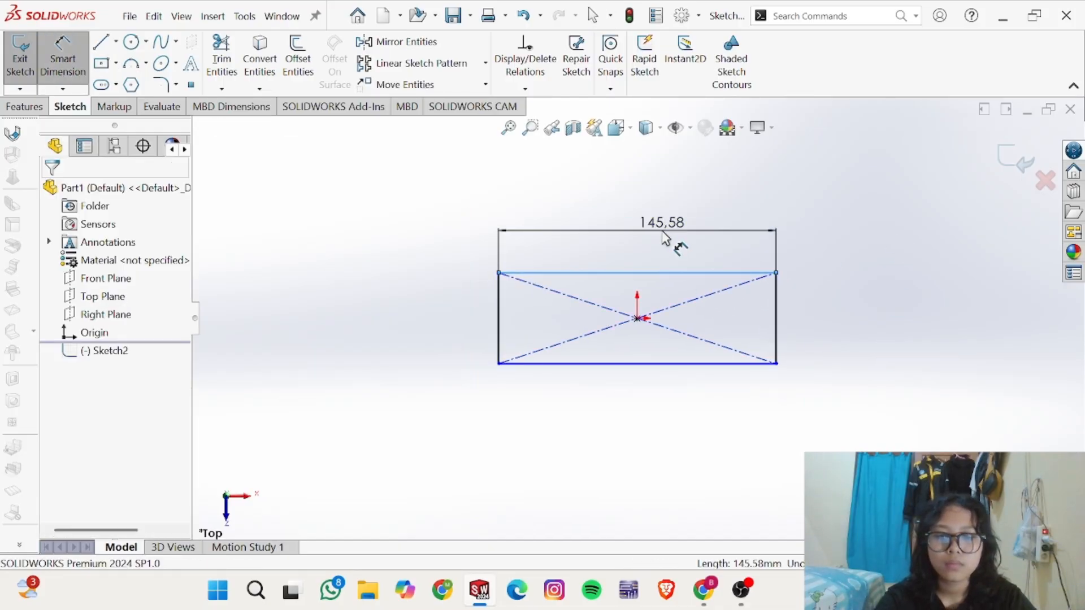
click(675, 244)
text(50)
key(Return)
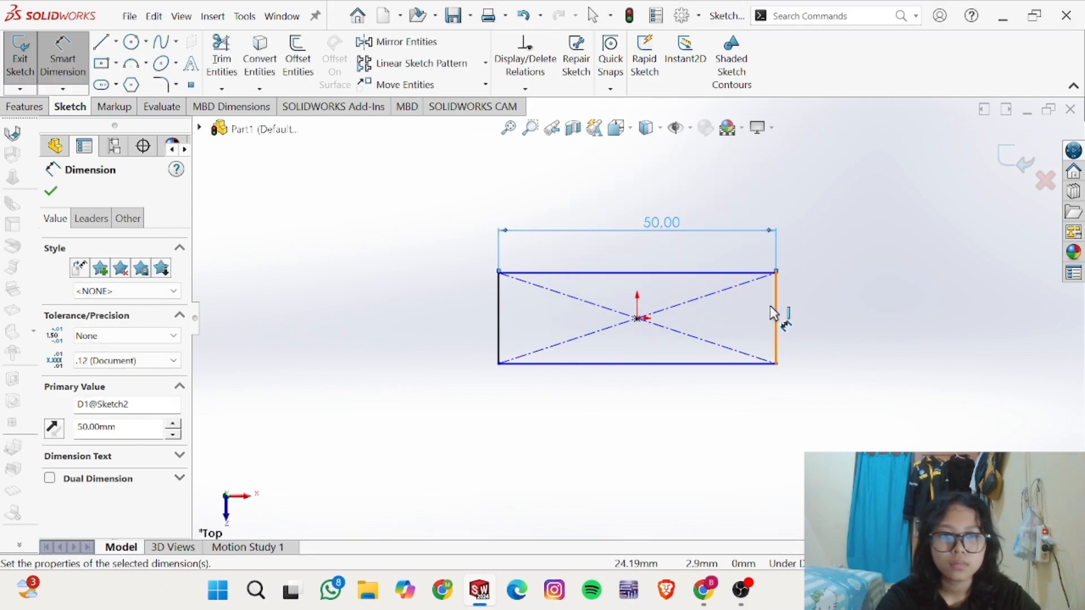
click(776, 315)
click(829, 313)
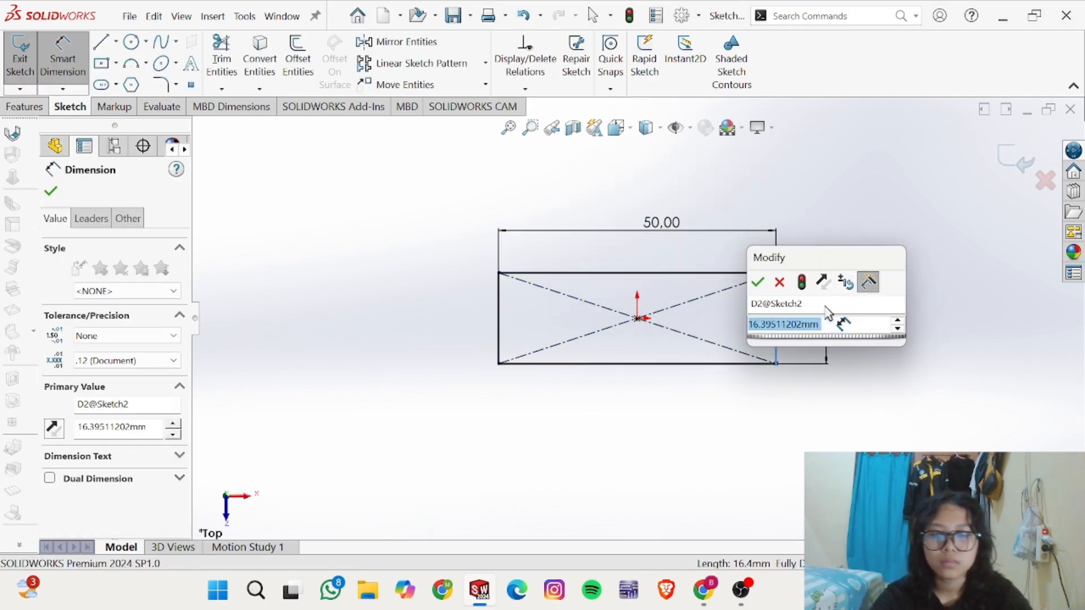
key(Return)
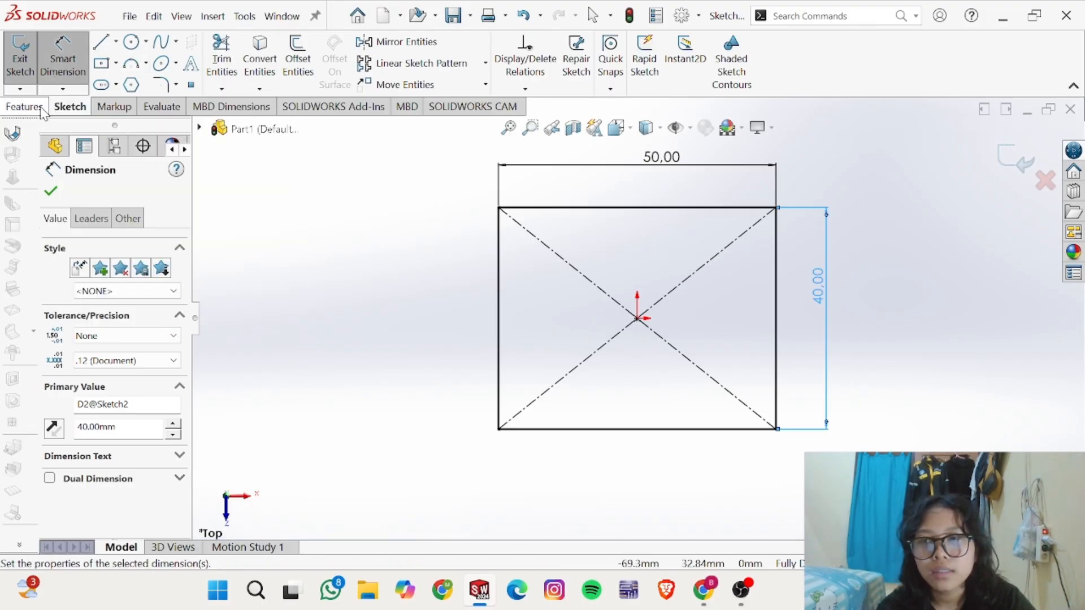
Step: Extrude the rectangle 10 mm with a blind boss from the sketch plane, checking figure A in the PDF
click(15, 112)
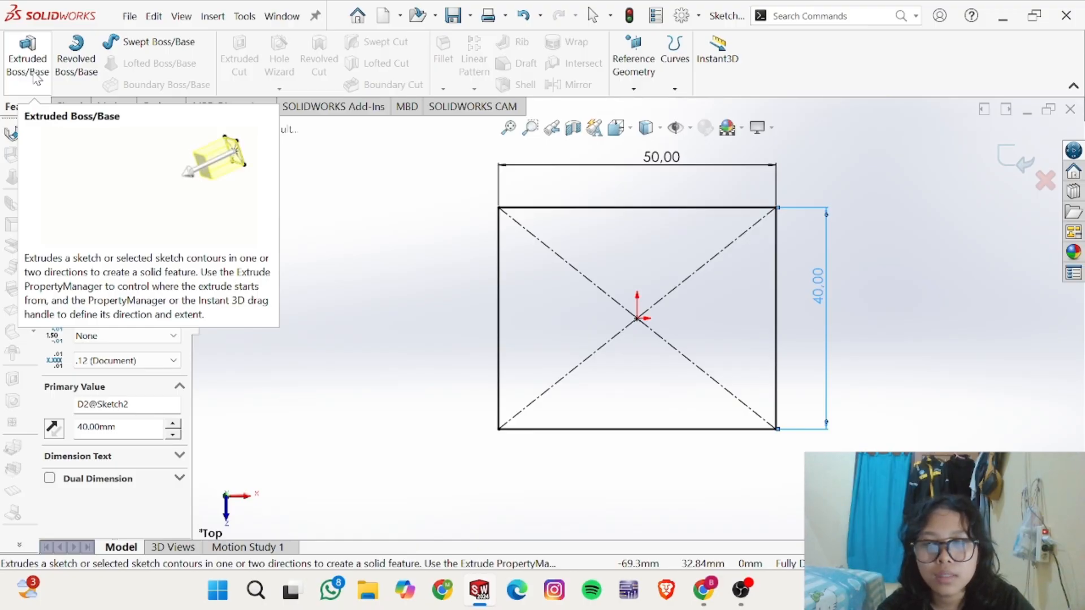
click(27, 54)
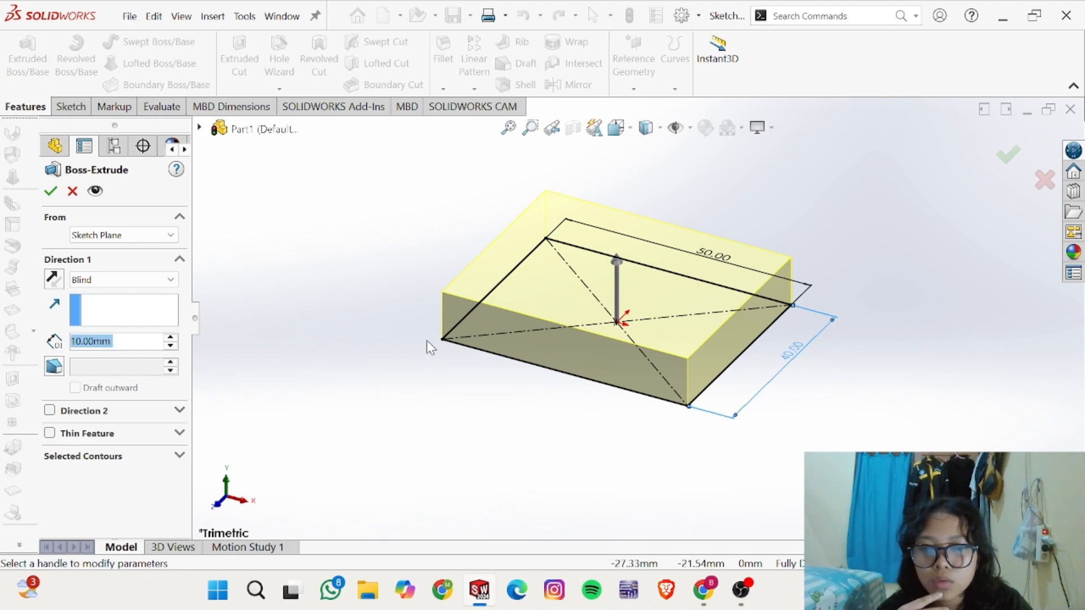
key(alt+Tab)
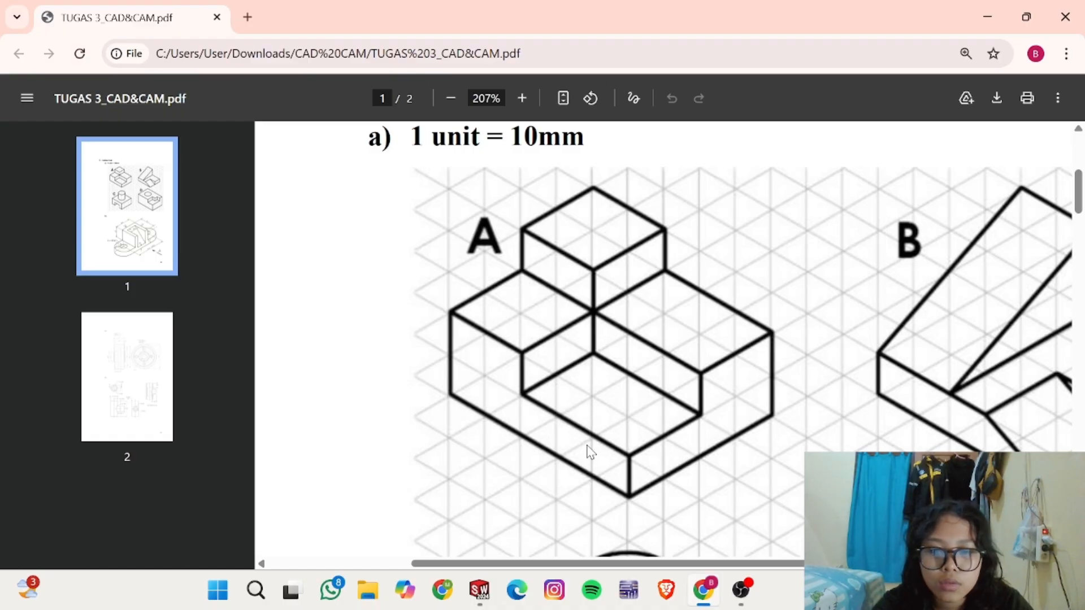
key(alt+Tab)
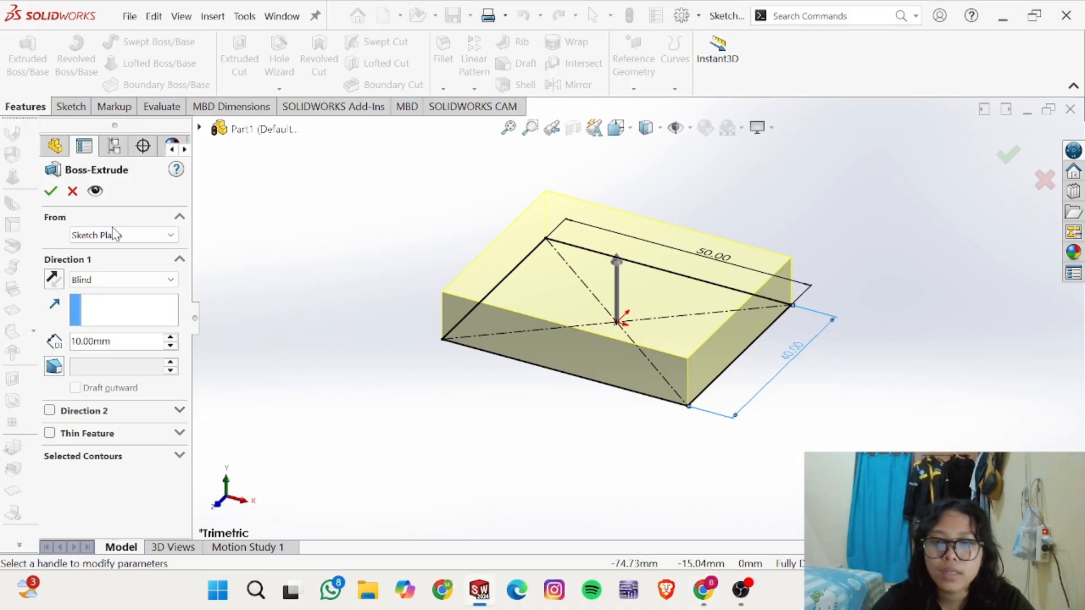
click(50, 191)
Step: Check figure A in the PDF and start a new sketch on the block's top face
key(alt+Tab)
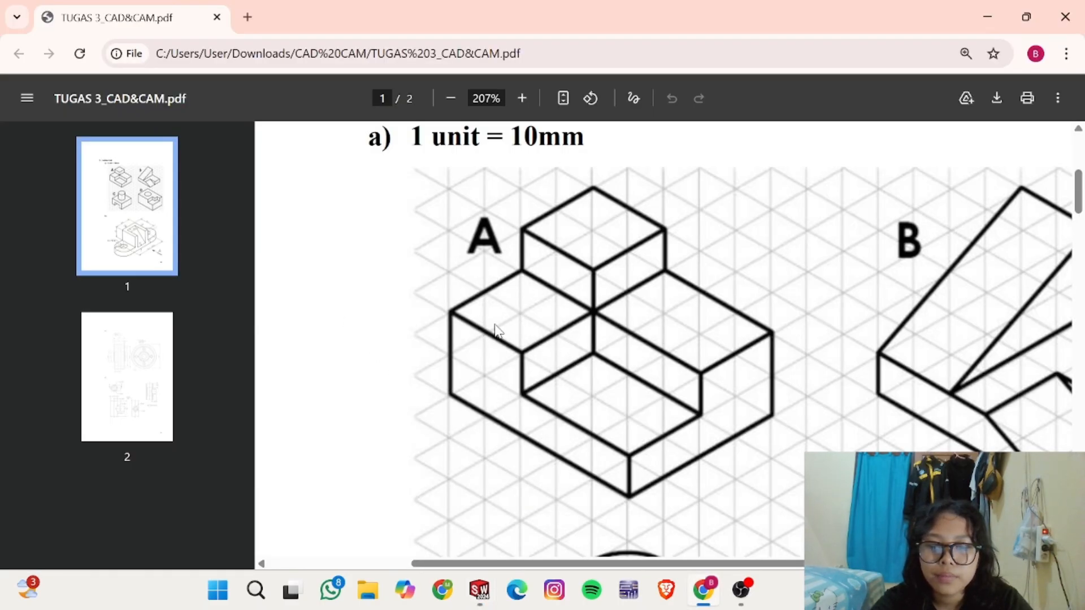
key(alt+Tab)
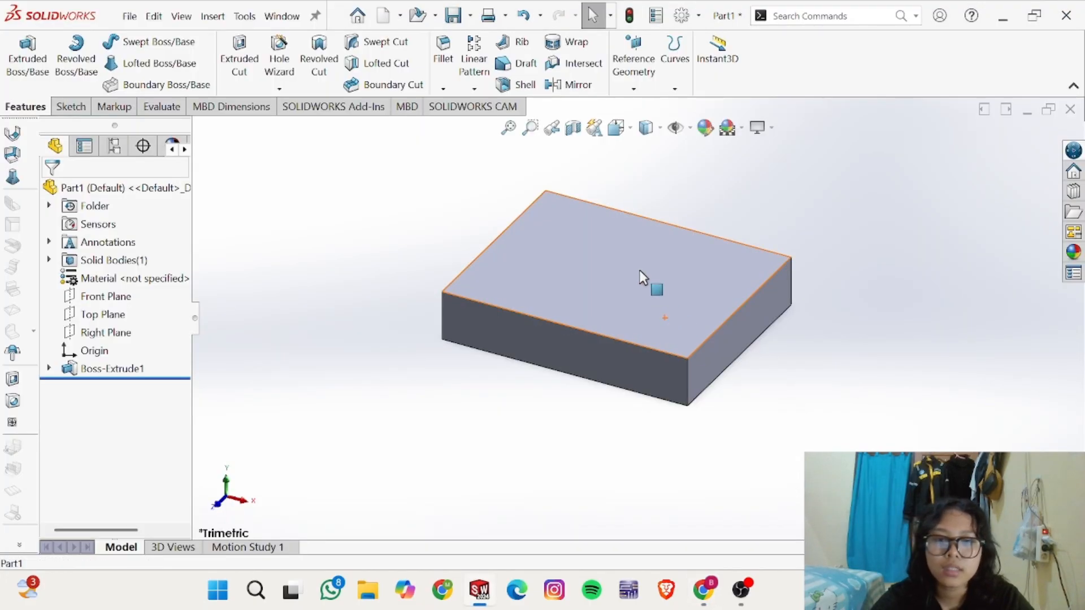
click(650, 281)
click(868, 365)
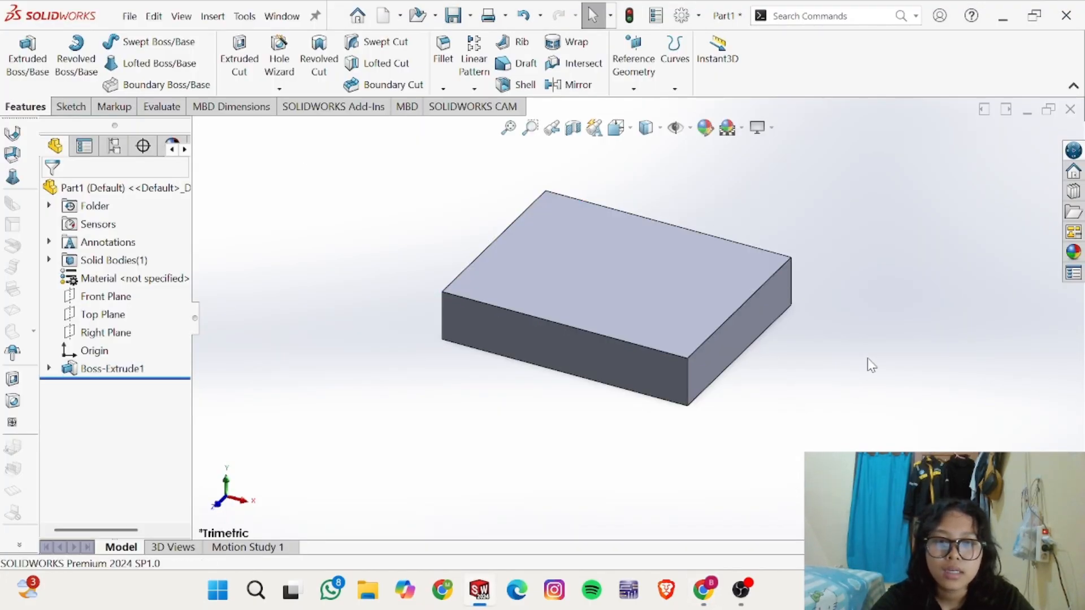
click(645, 281)
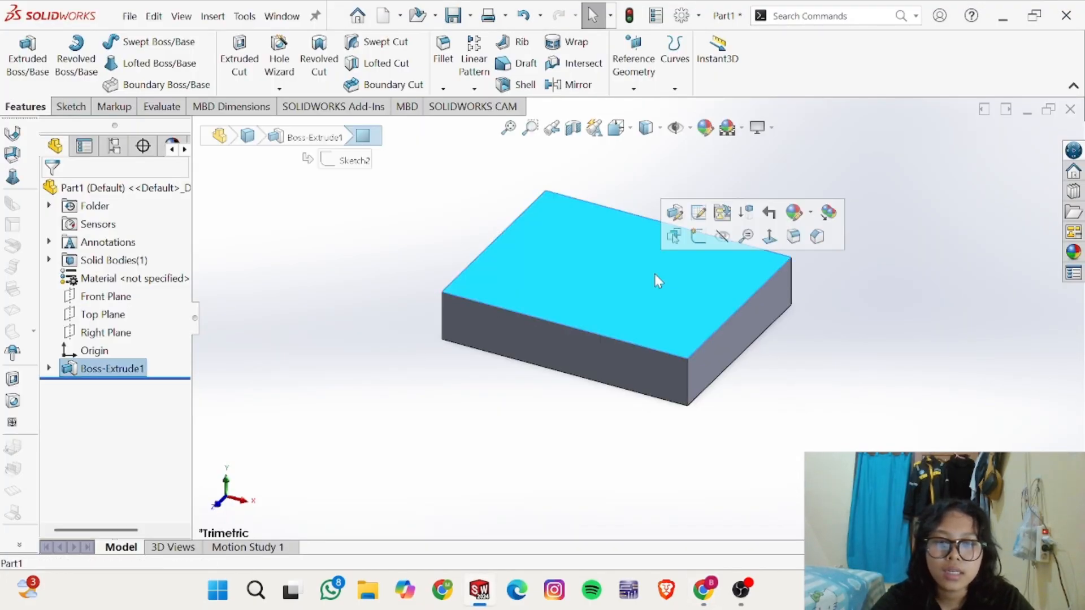
click(698, 248)
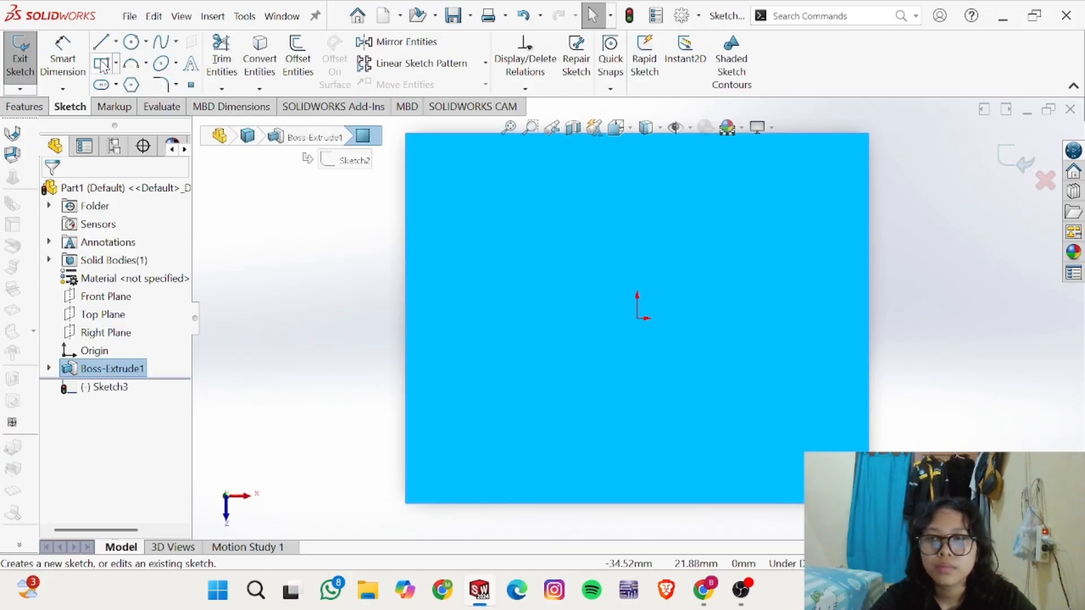
Step: Sketch a closed L-shaped outline on the block's top face, with legs about 13.5 mm wide at the front and 20.5 mm deep behind the notch
click(106, 36)
scroll(484, 324, up, 1)
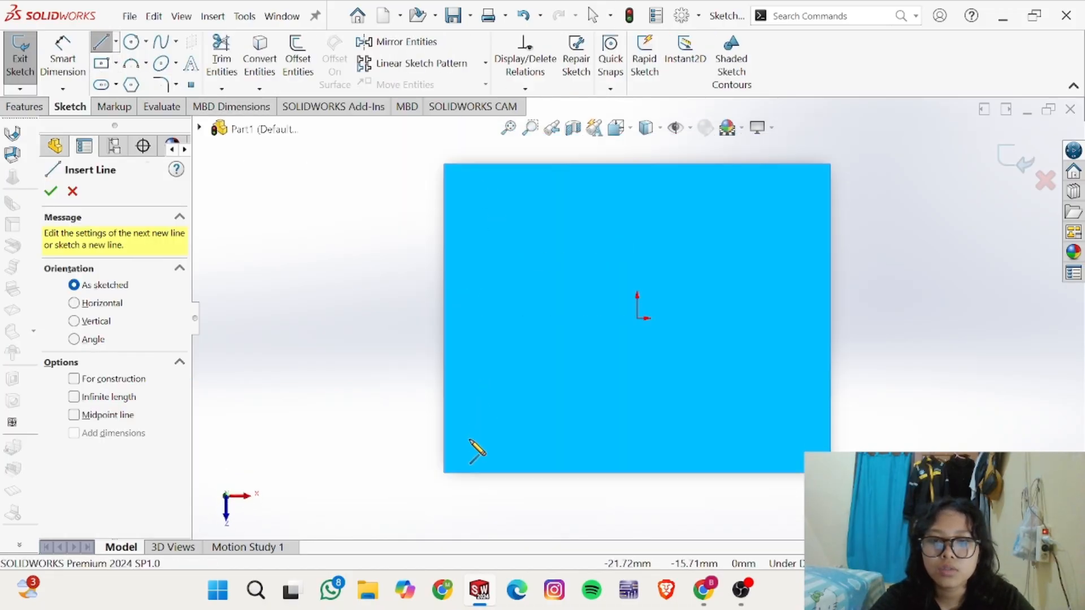
key(alt+Tab)
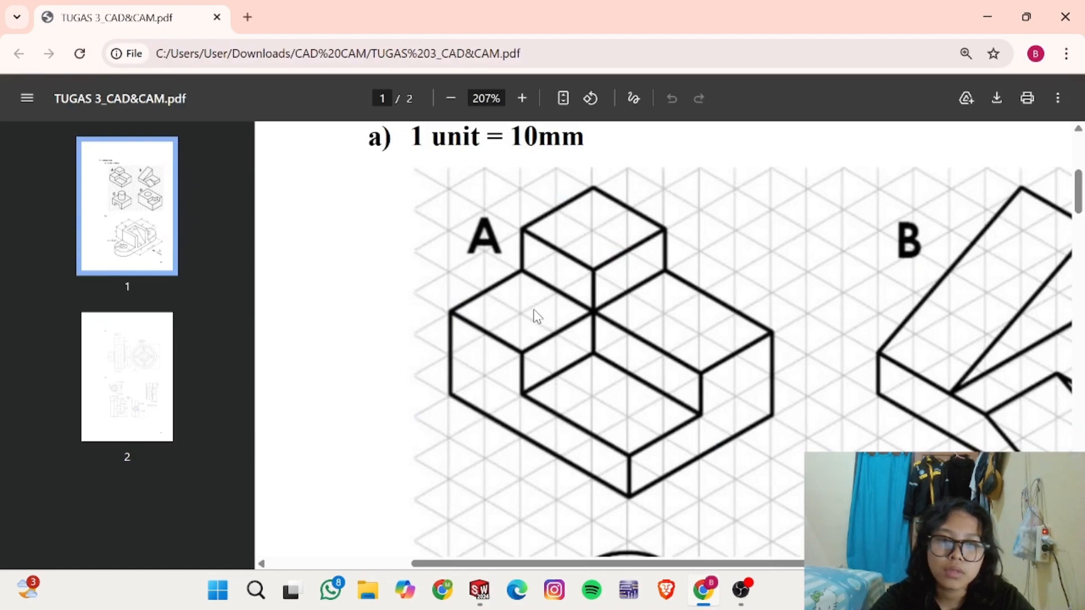
key(alt+Tab)
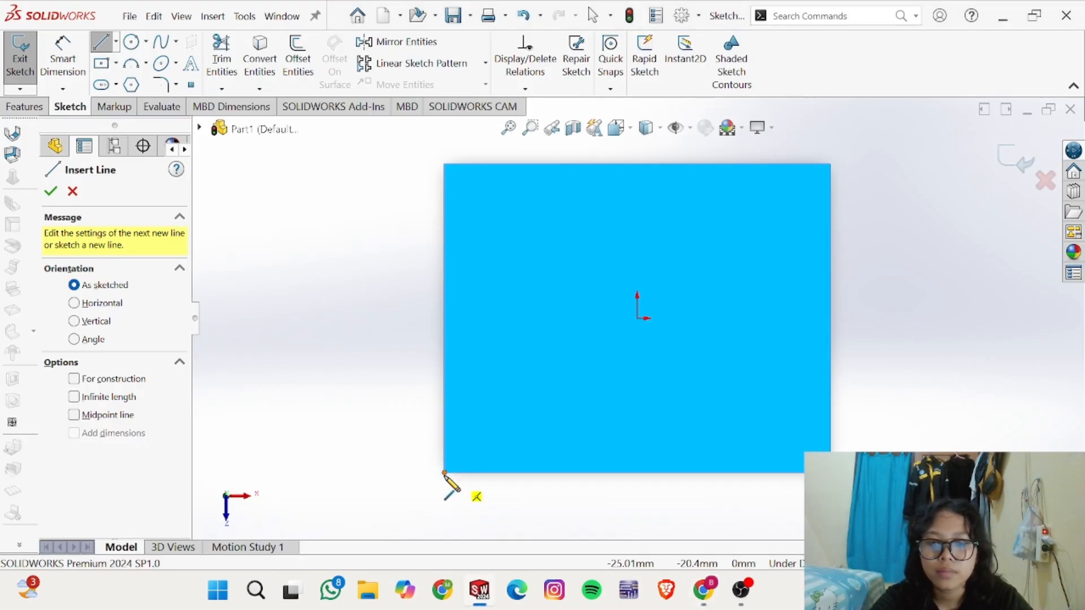
click(444, 472)
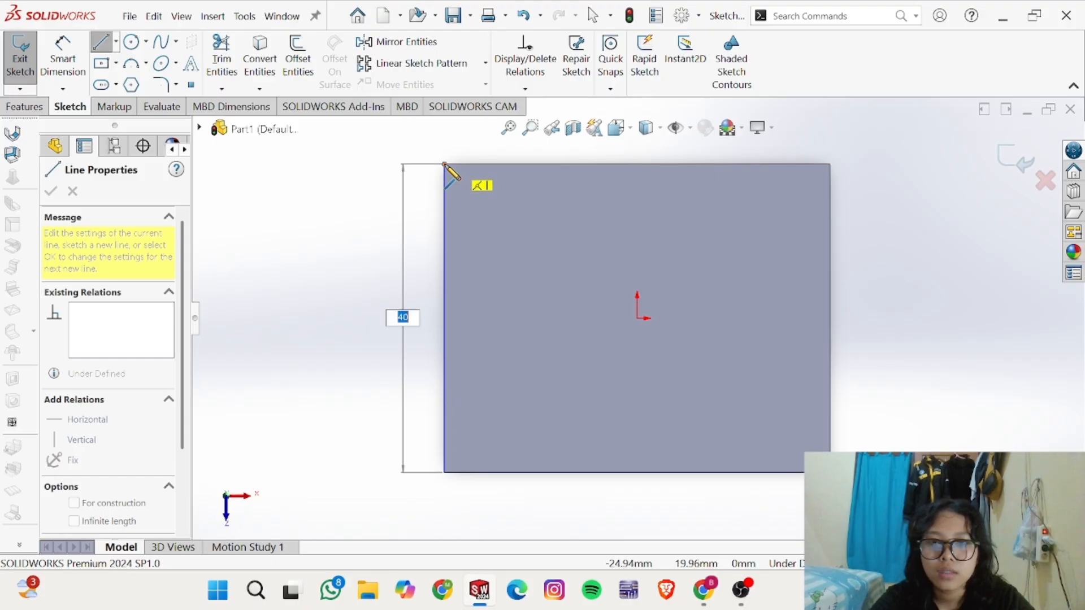
click(445, 164)
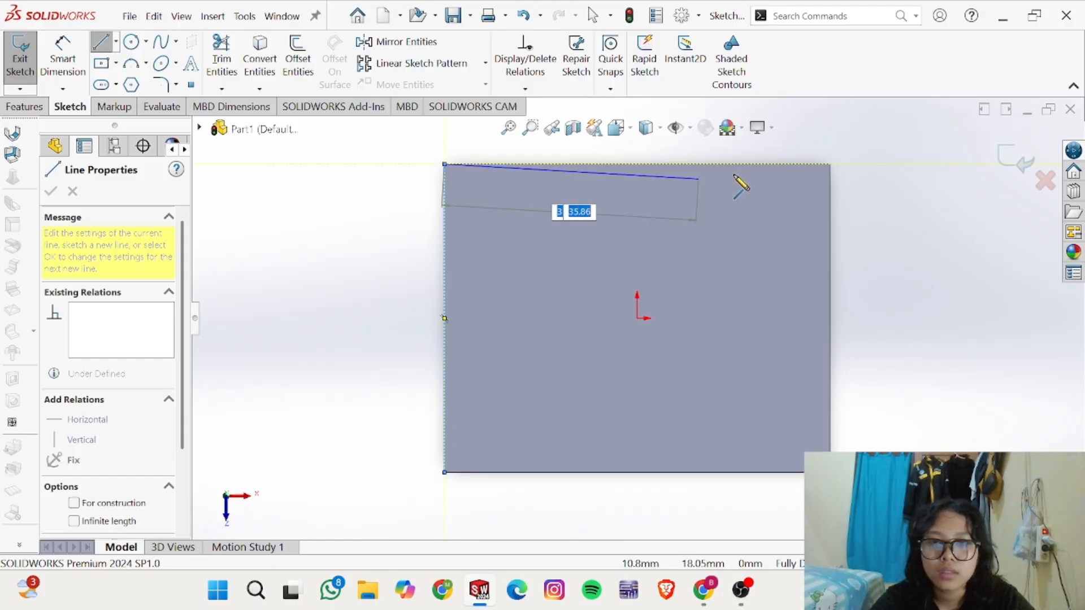
click(829, 164)
click(830, 322)
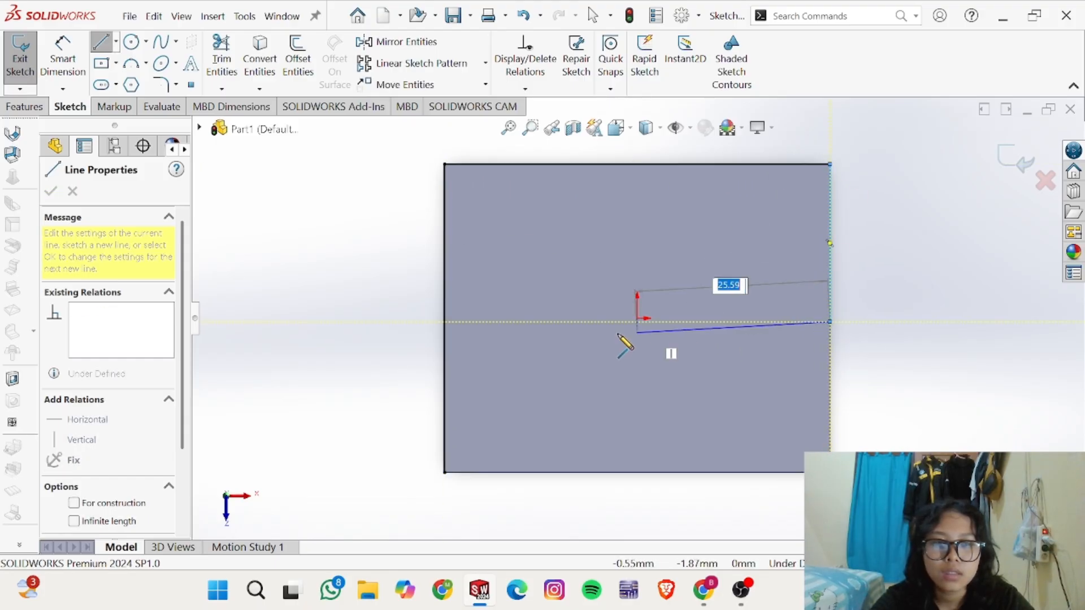
click(549, 322)
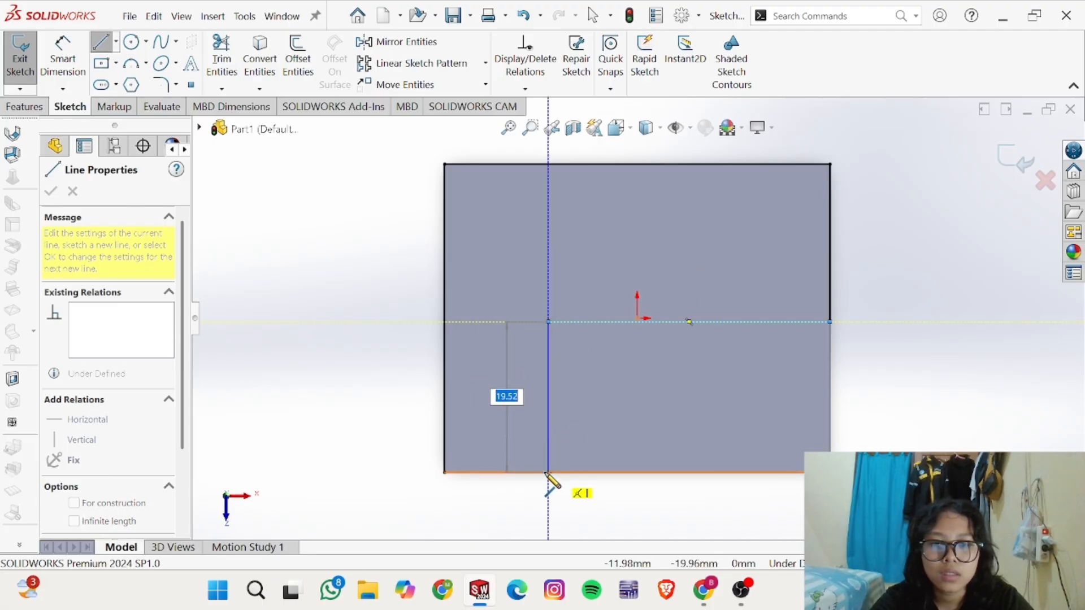
double_click(548, 473)
click(547, 473)
double_click(444, 473)
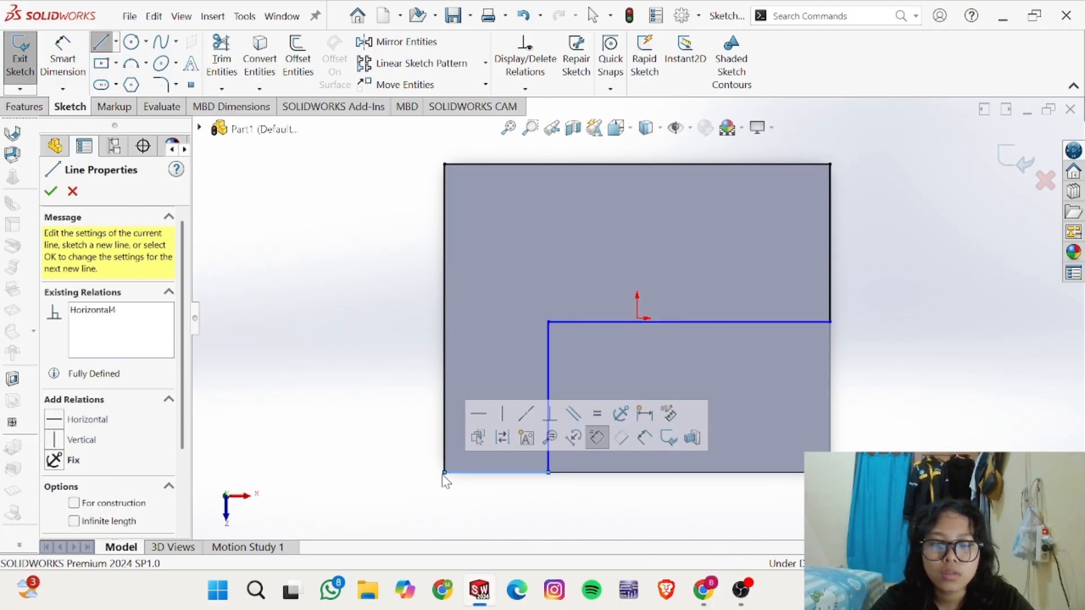
key(Escape)
key(Escape)
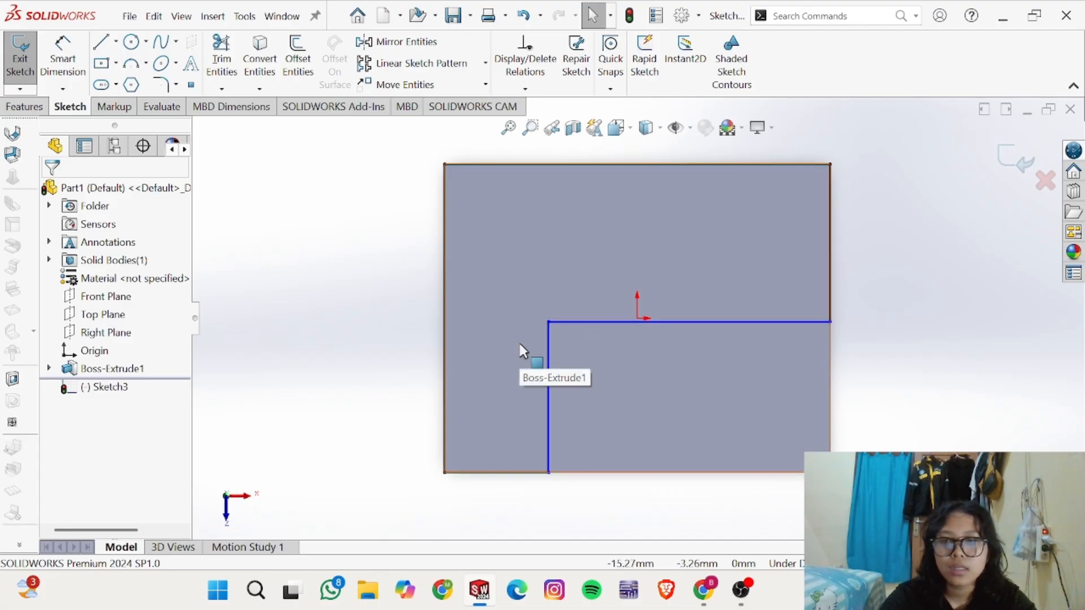
Step: Check figure A in the PDF and dimension the short front line of the L-shaped outline to 20 mm
key(alt+Tab)
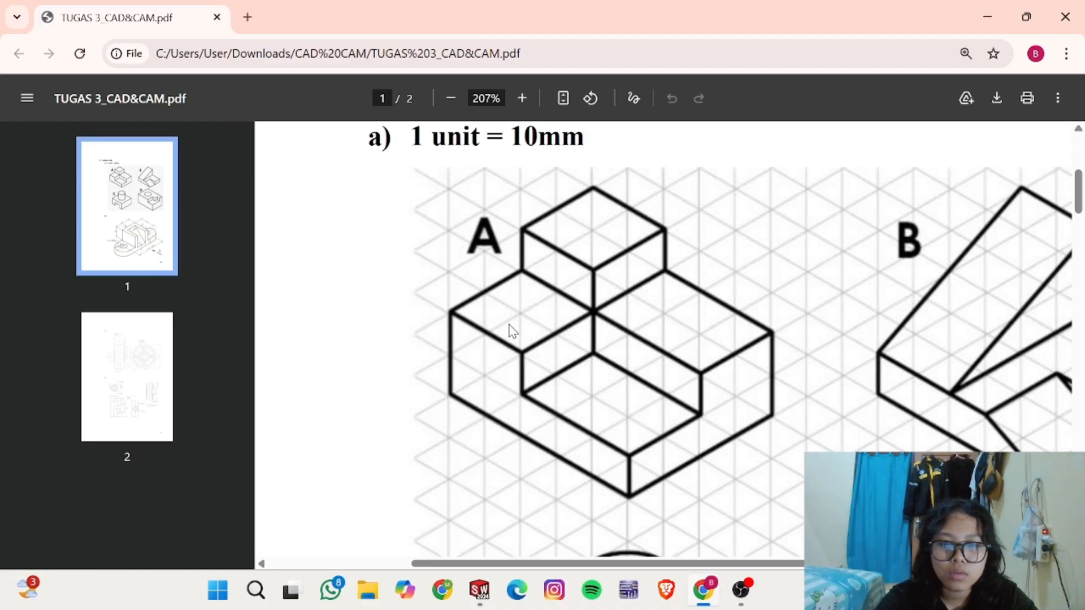
key(alt+Tab)
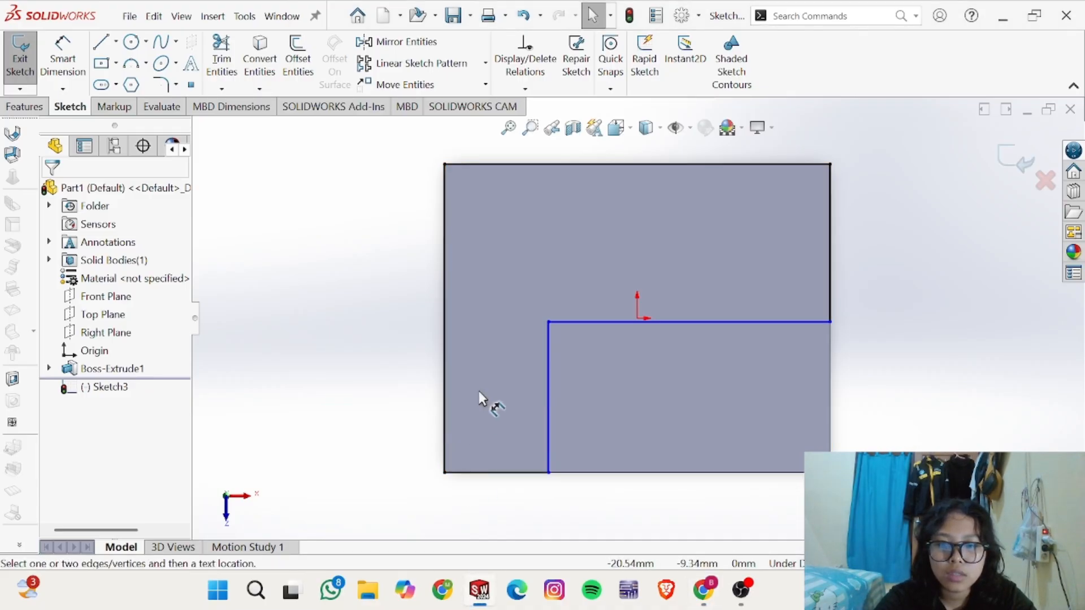
key(d)
click(505, 480)
click(480, 505)
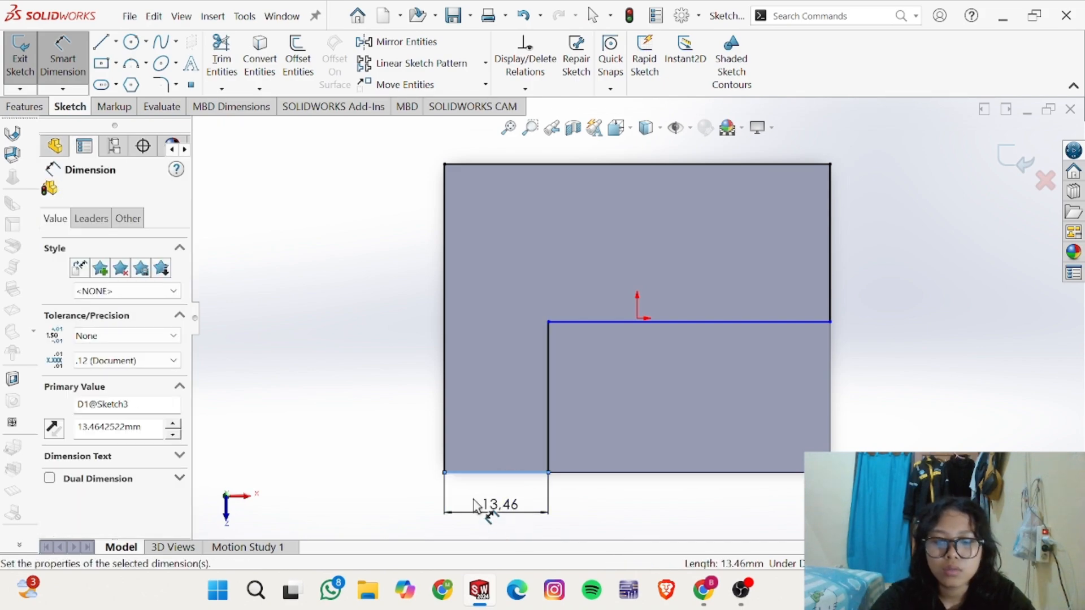
text(20)
key(Return)
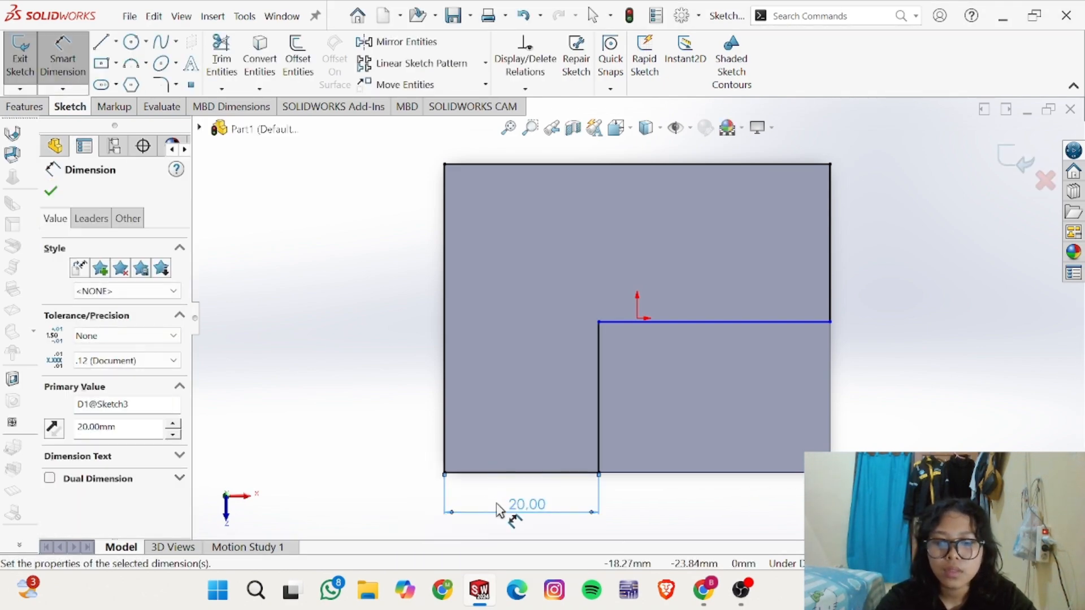
Step: Check figure A in the PDF and dimension the notch's inner side line to 20 mm
key(alt+Tab)
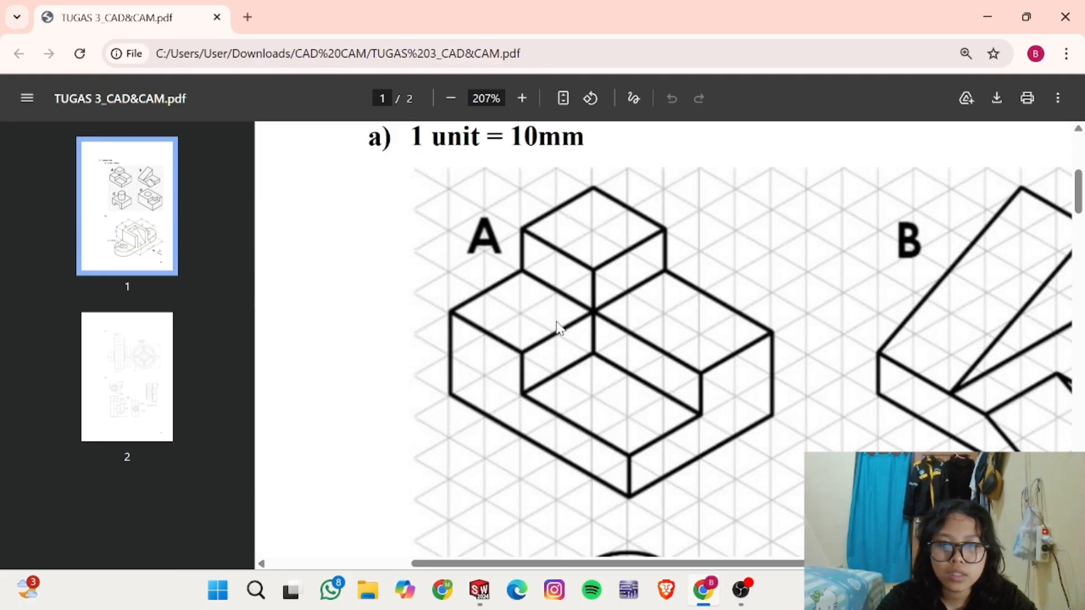
key(alt+Tab)
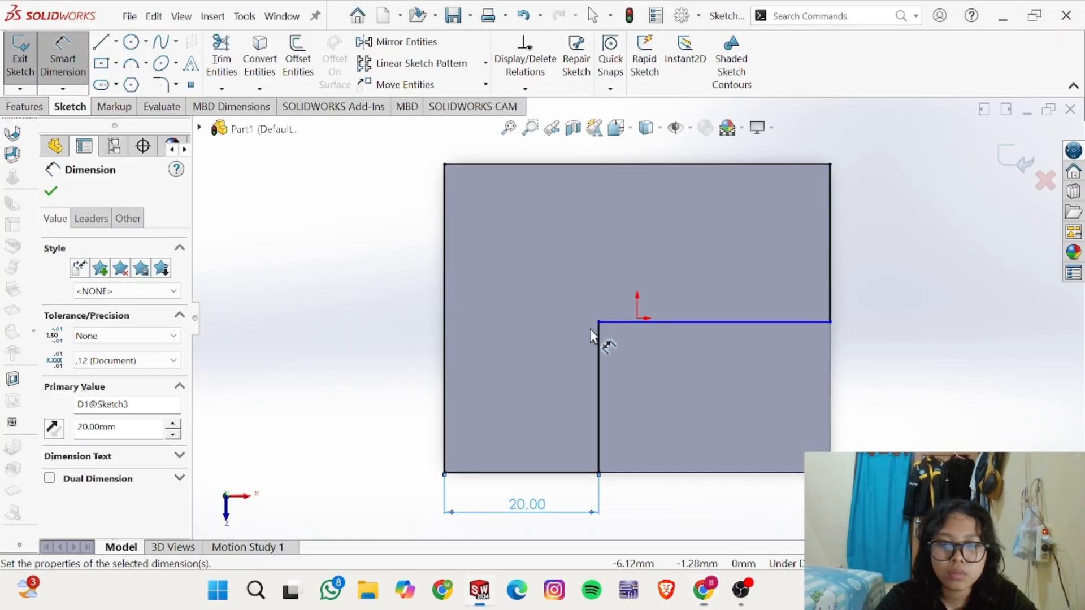
click(597, 385)
click(707, 385)
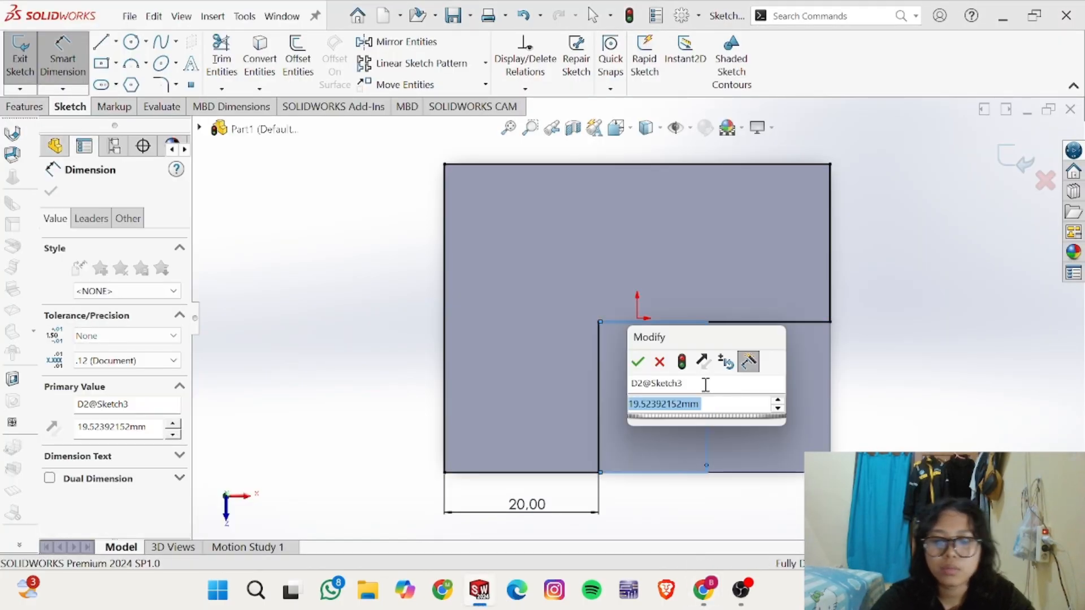
text(20)
key(Return)
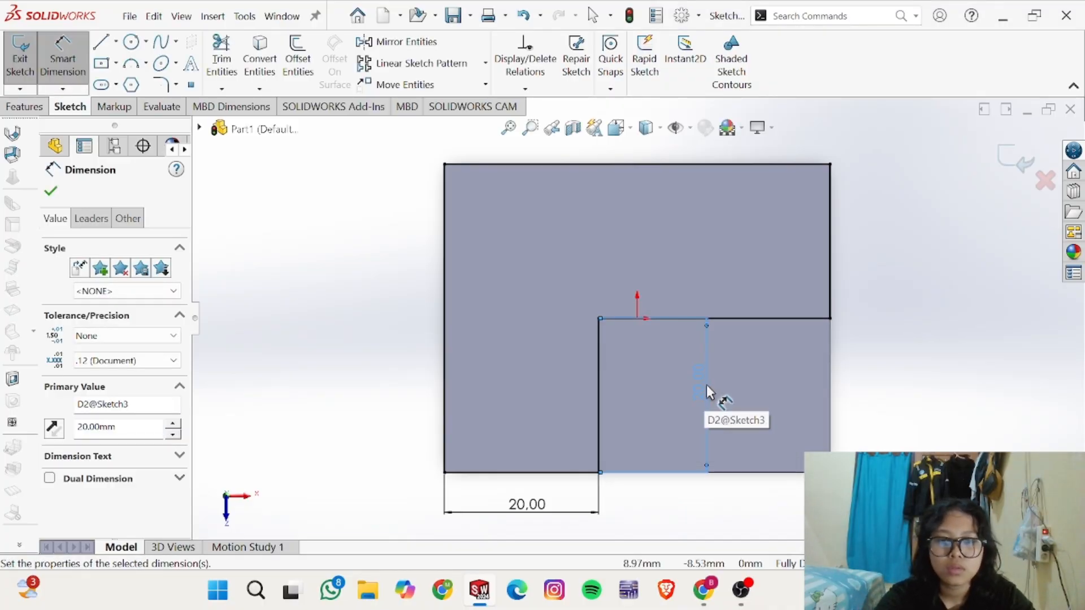
key(alt+Tab)
key(alt+Tab)
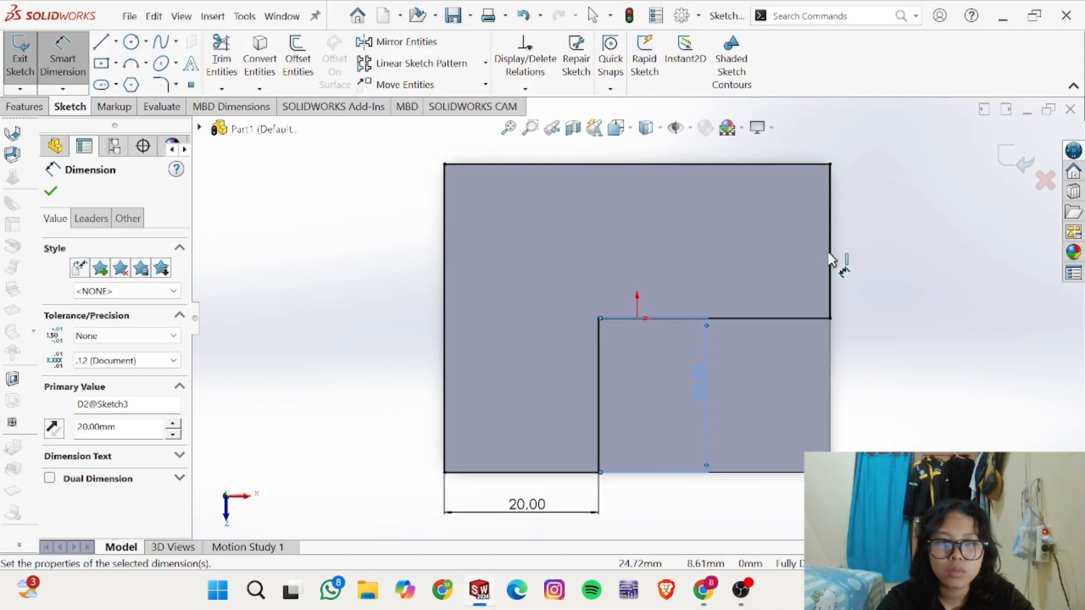
click(830, 249)
click(940, 250)
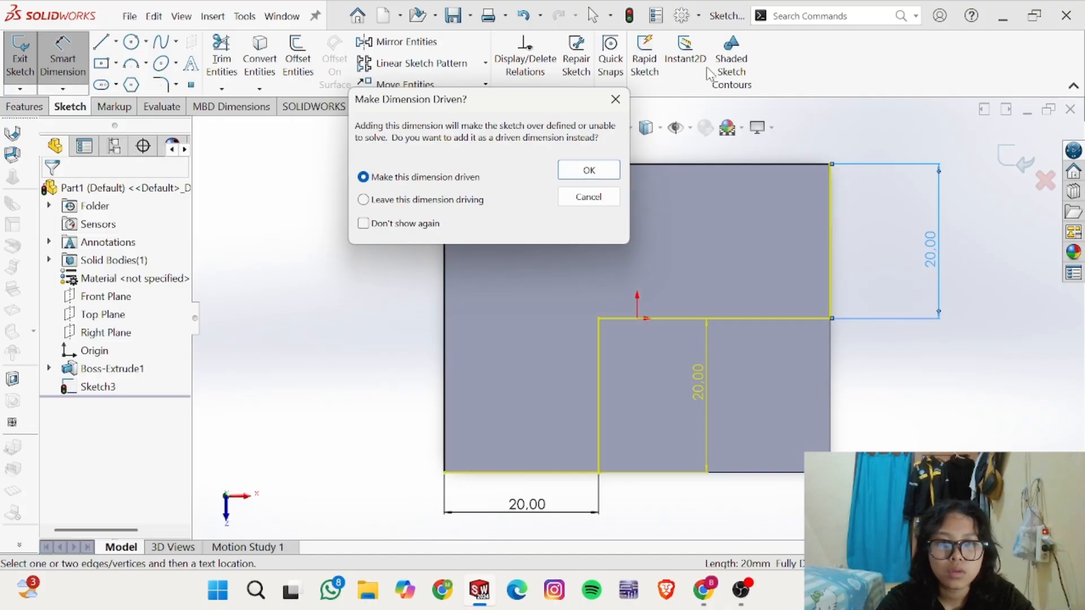
click(616, 99)
click(764, 320)
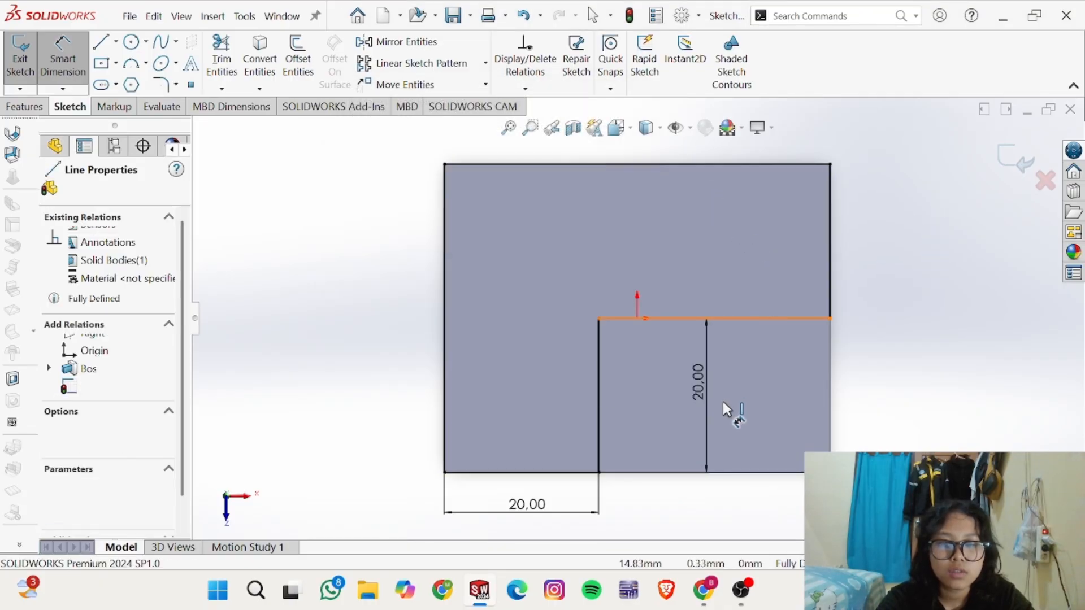
key(Escape)
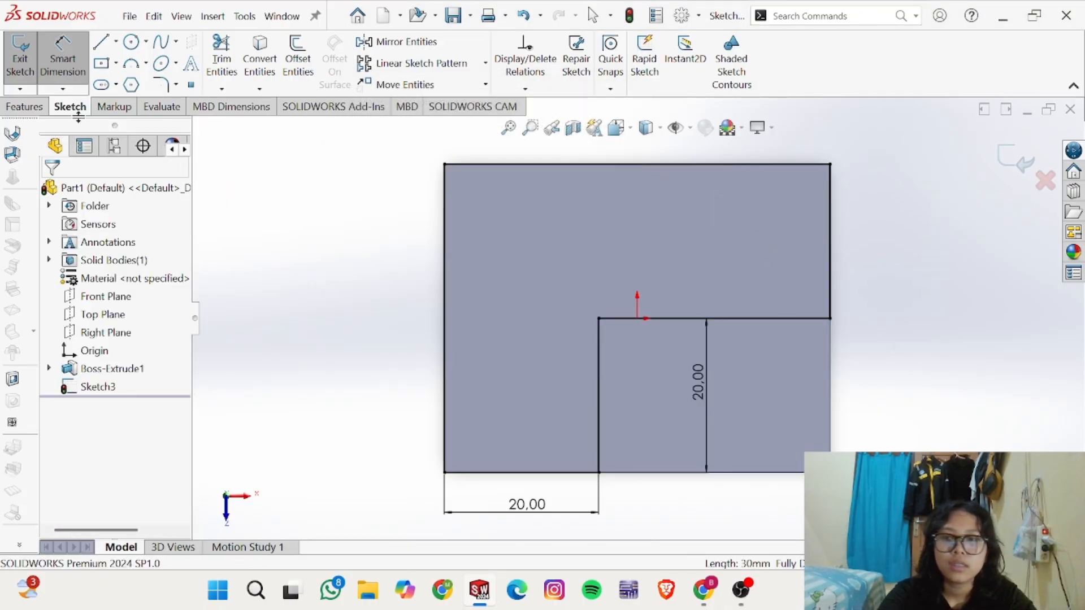
Step: Extrude the L-shaped profile 10 mm with a blind boss merged with the base, checking figure A in the PDF
click(25, 106)
click(28, 65)
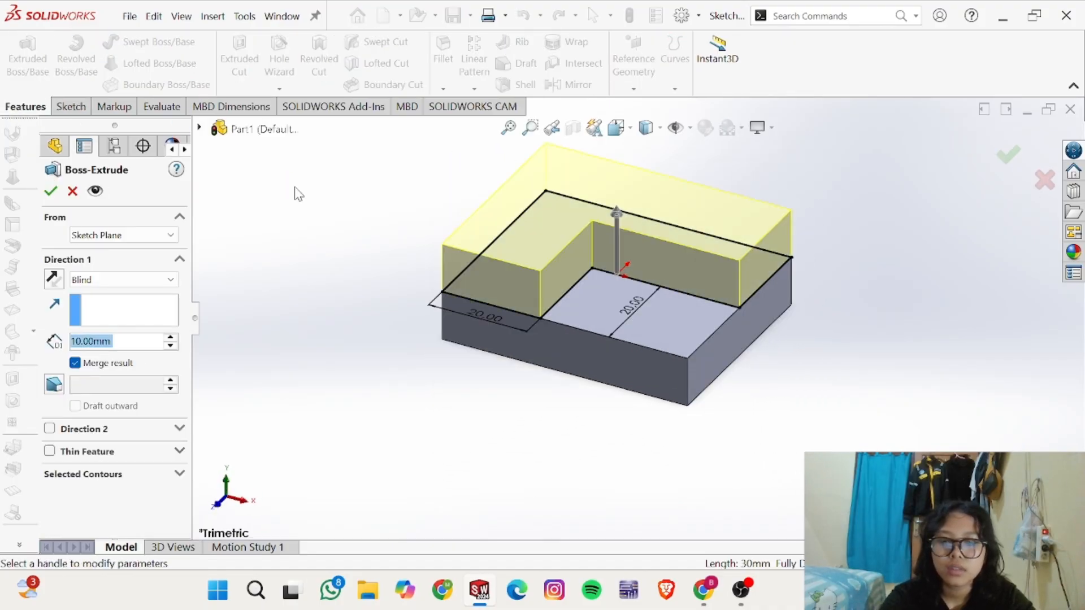
key(alt+Tab)
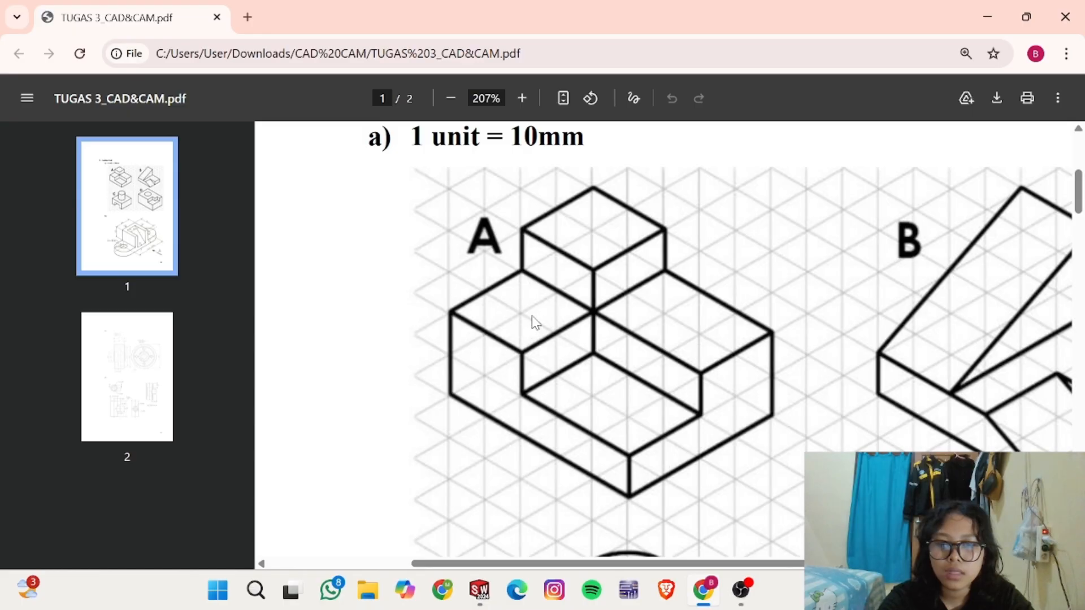
key(alt+Tab)
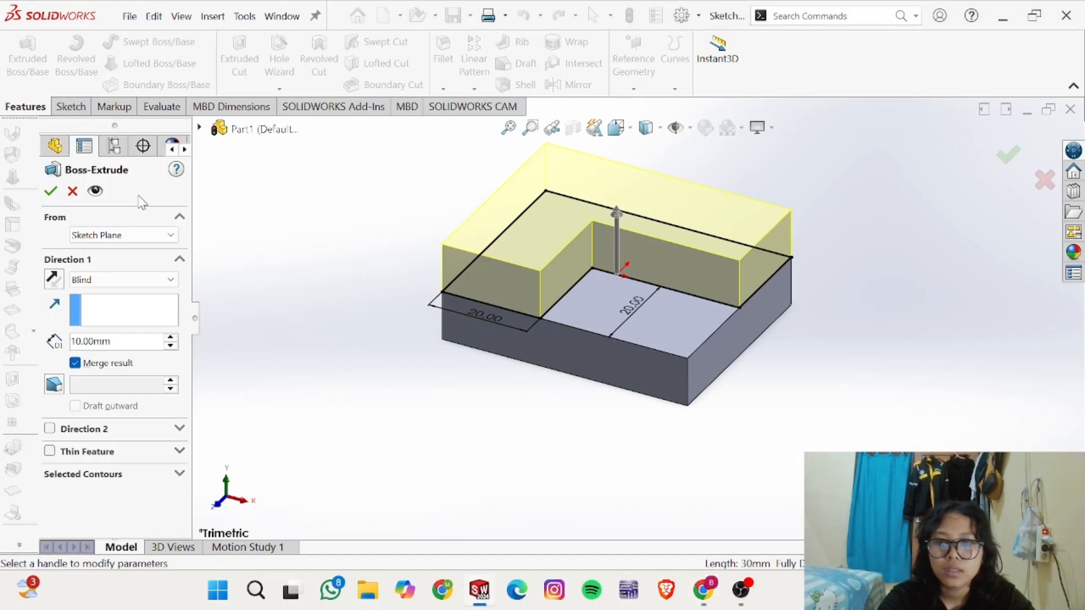
click(52, 193)
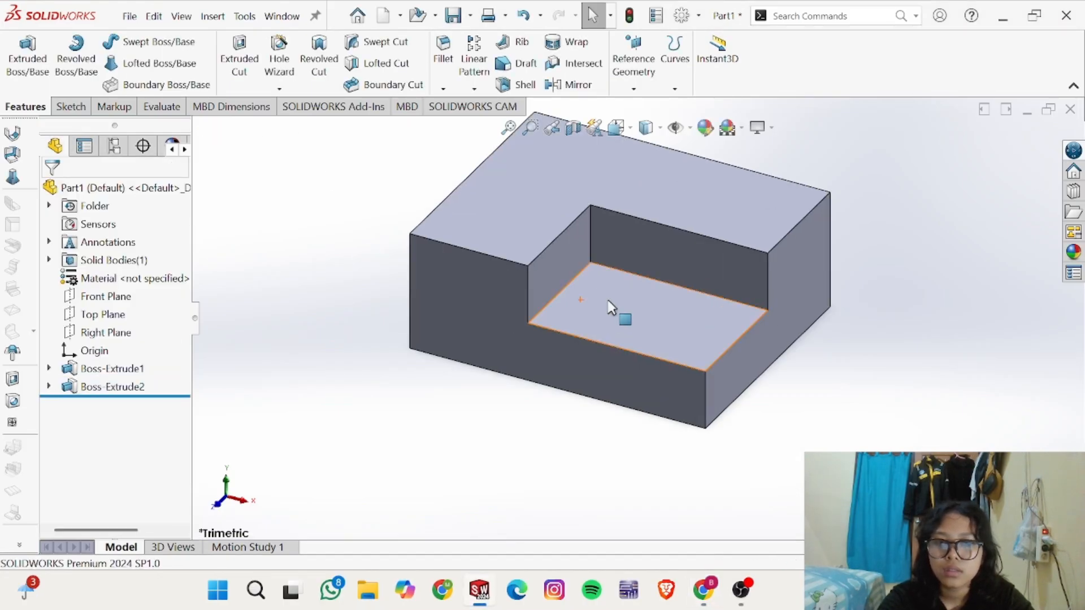
Step: Check figure A in the PDF and start a new sketch on the upper L-shaped face
key(alt+Tab)
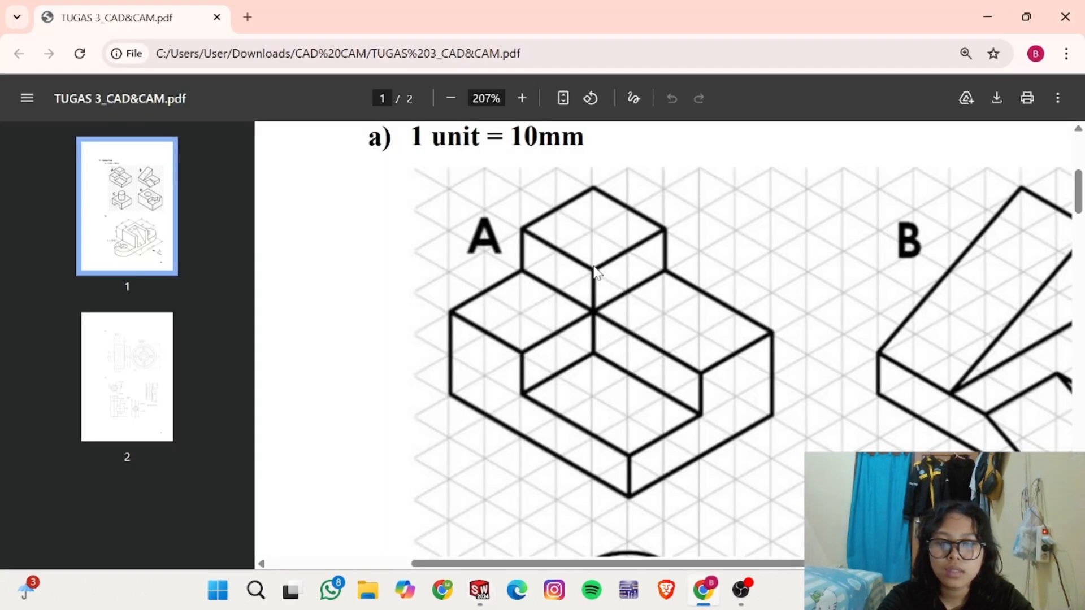
key(alt+Tab)
click(550, 197)
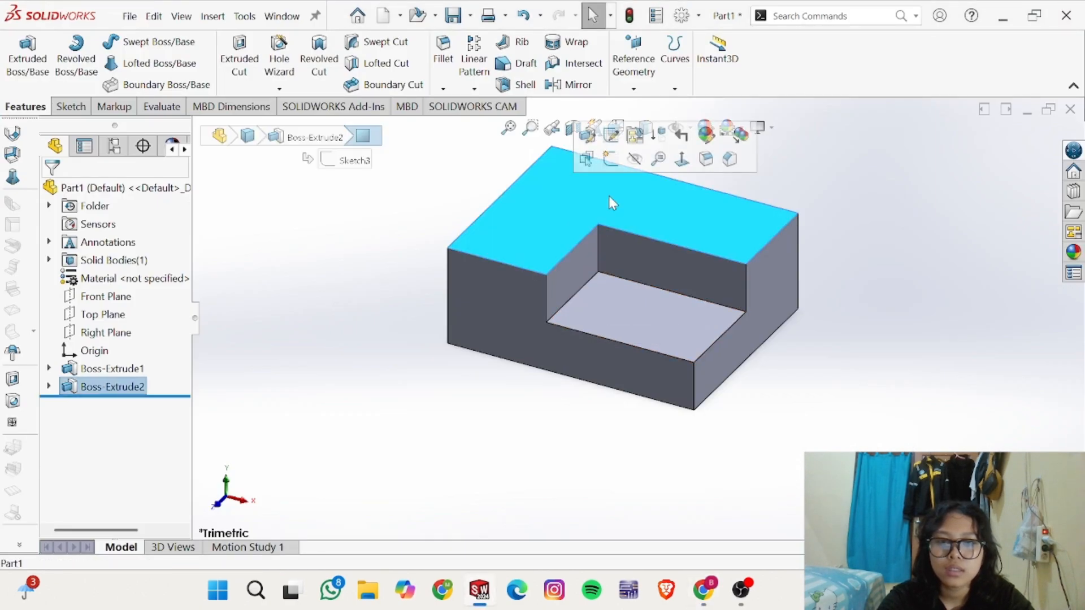
click(612, 162)
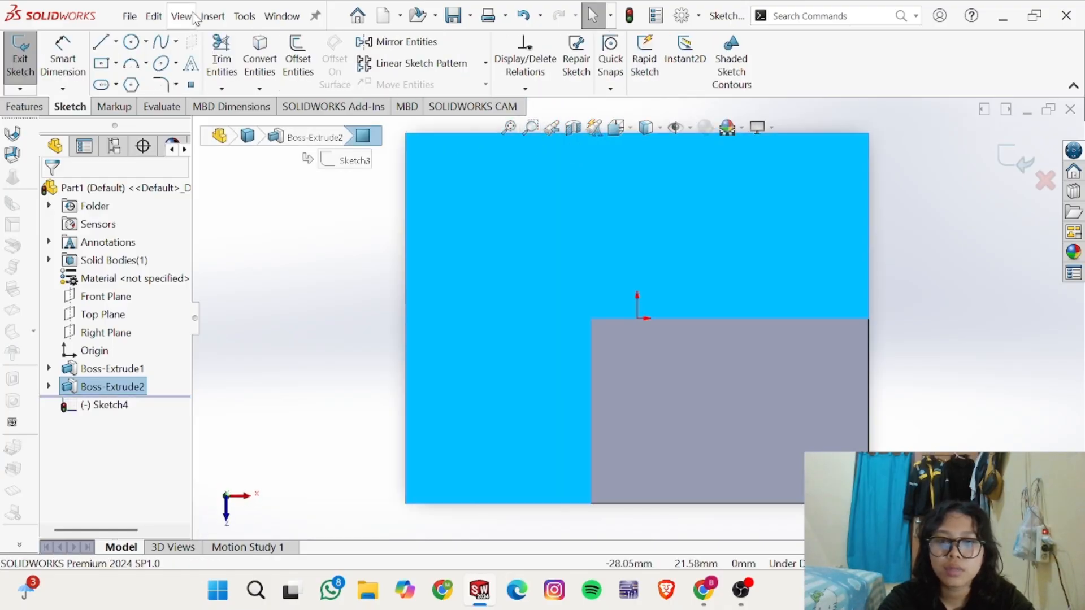
Step: Sketch a corner rectangle about 18 mm wide from the outer back corner where the two legs of the L meet
click(116, 63)
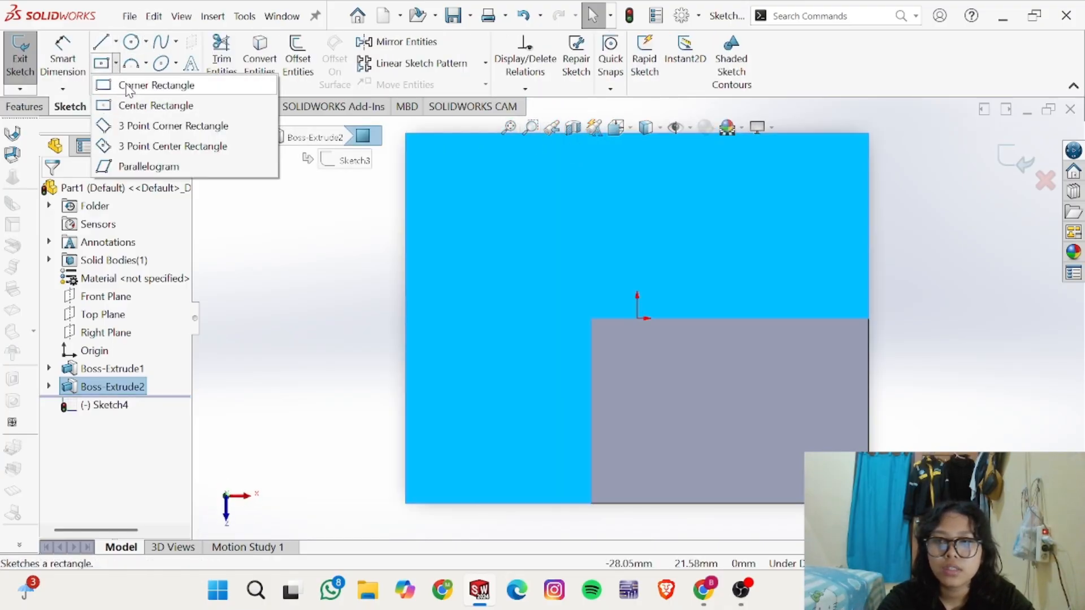
click(156, 85)
click(405, 134)
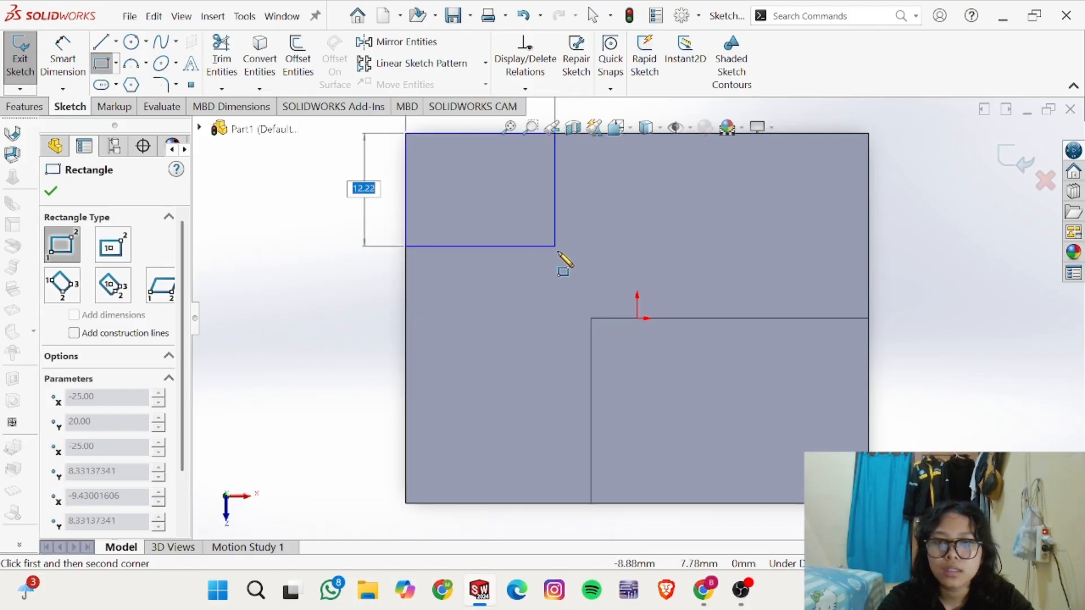
click(573, 278)
key(Escape)
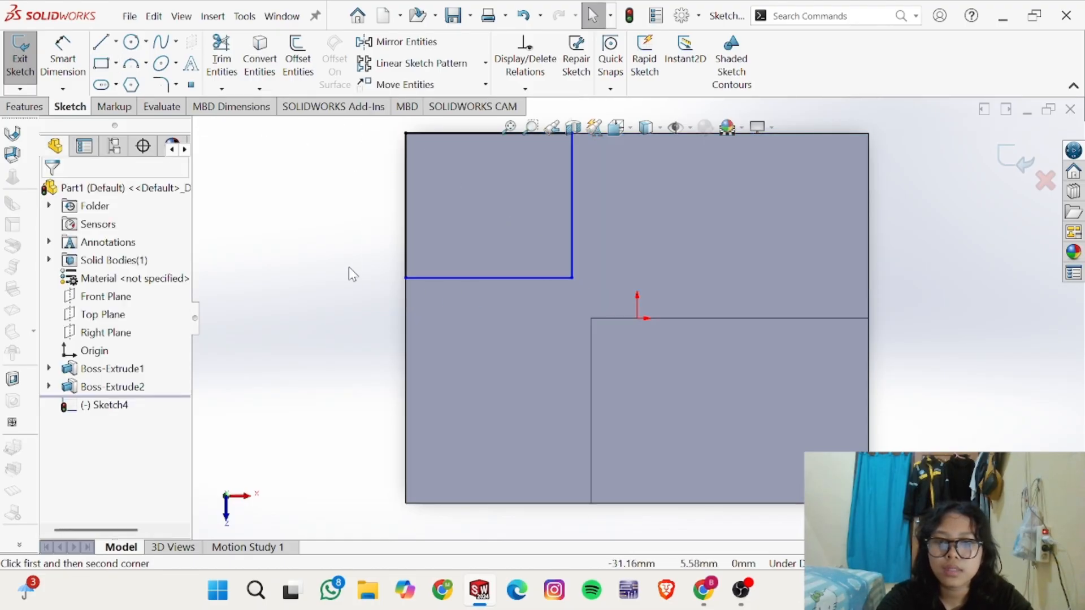
Step: Check figure A in the PDF and dimension the corner rectangle's width to 20 mm
key(alt+Tab)
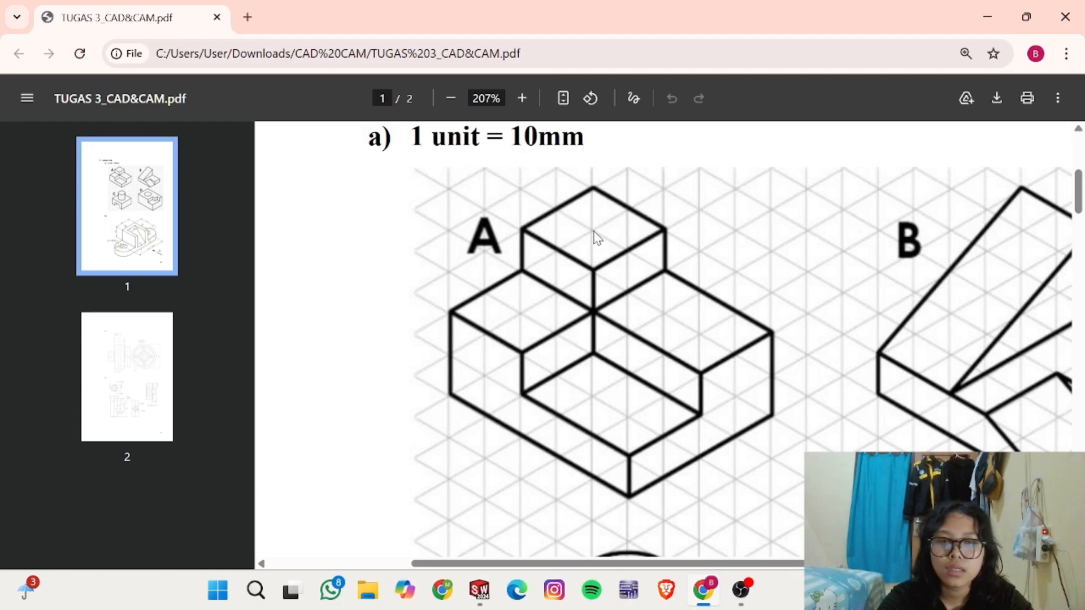
key(alt+Tab)
right_drag(331, 309, 334, 262)
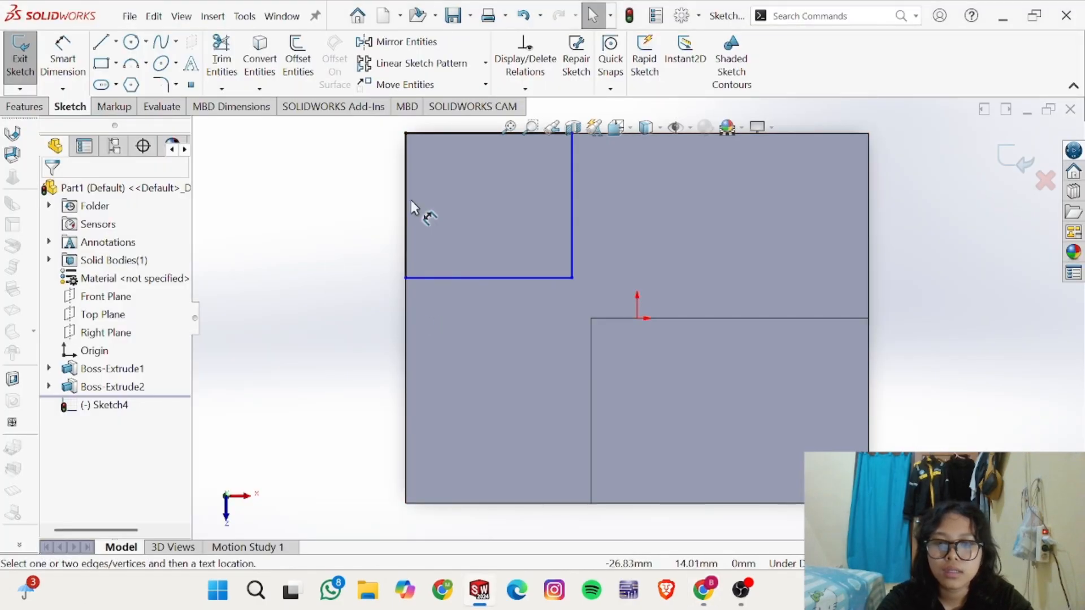
click(531, 276)
click(524, 327)
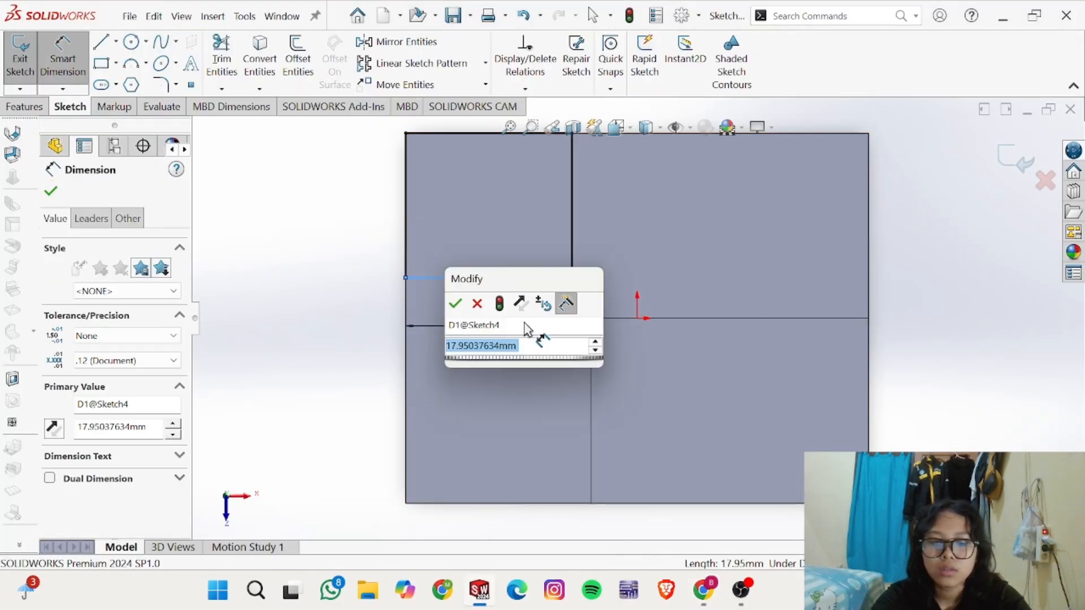
text(20)
key(Return)
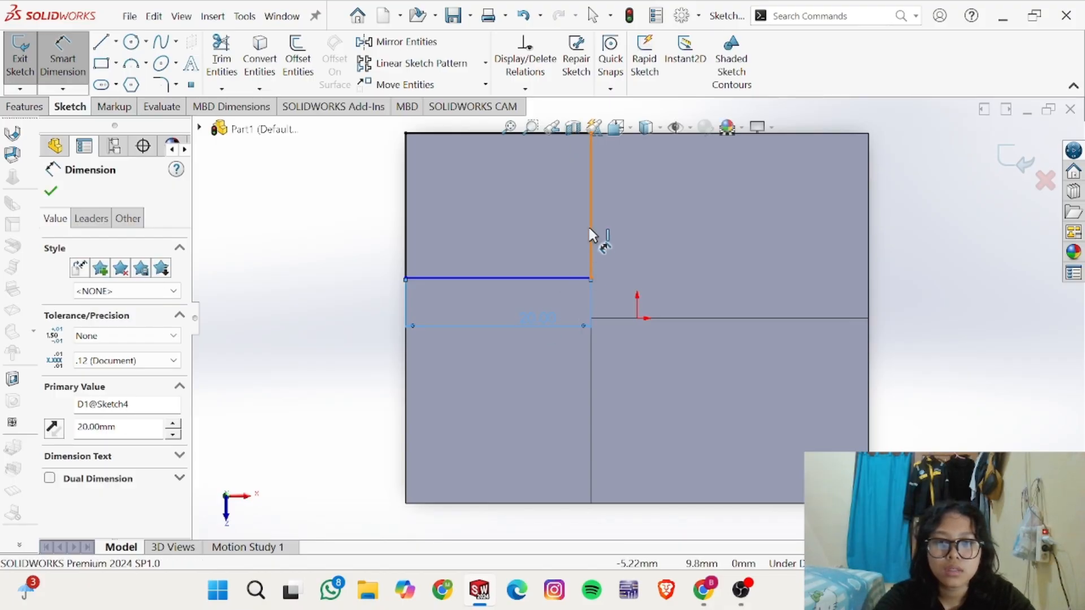
Step: Dimension the corner rectangle's remaining side to 20 mm to make the profile a square
drag(594, 235, 674, 240)
click(672, 242)
text(20)
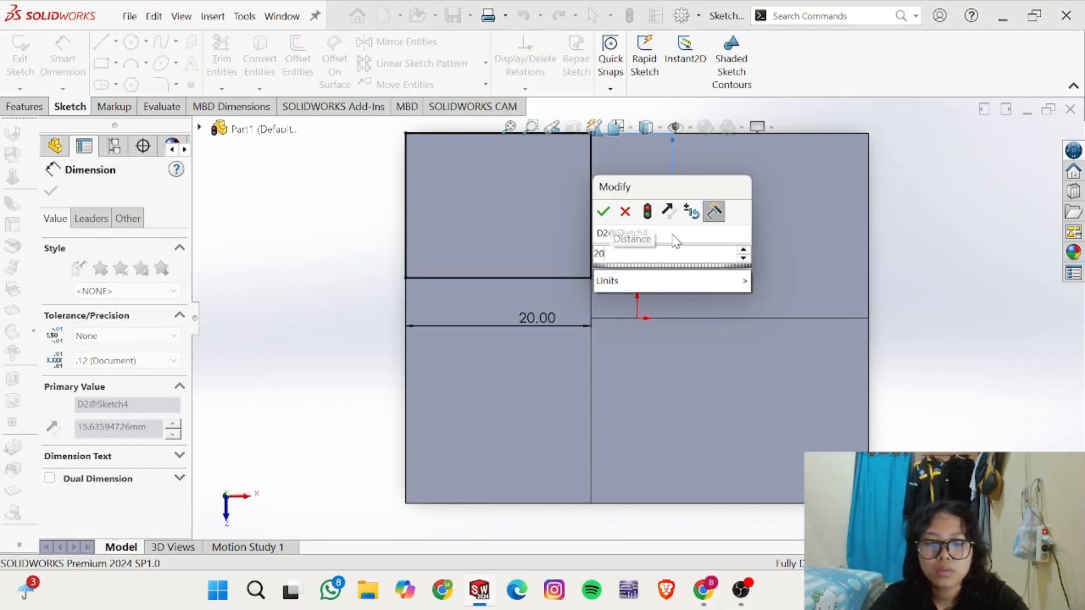
key(Return)
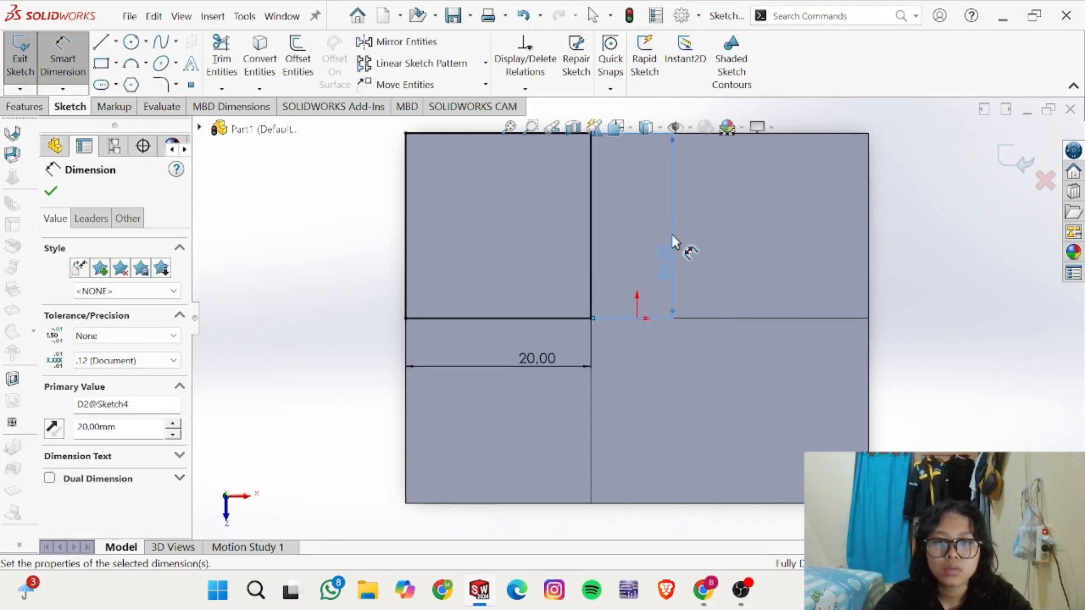
Step: Extrude the corner square 10 mm with a blind boss merged with the L-shaped layer, checking figure A in the PDF
click(24, 106)
click(28, 64)
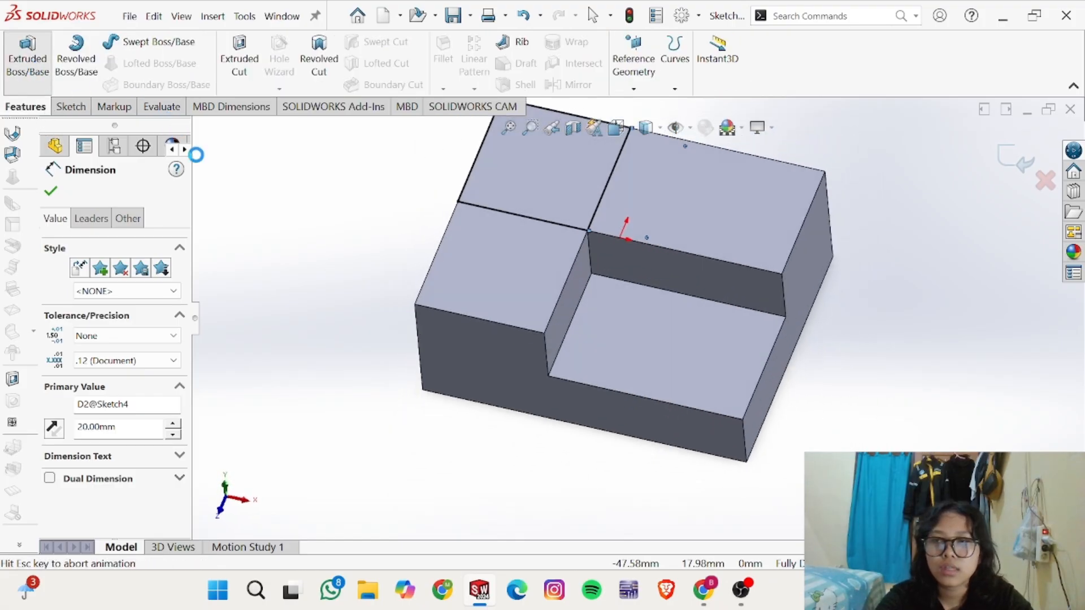
key(alt+Tab)
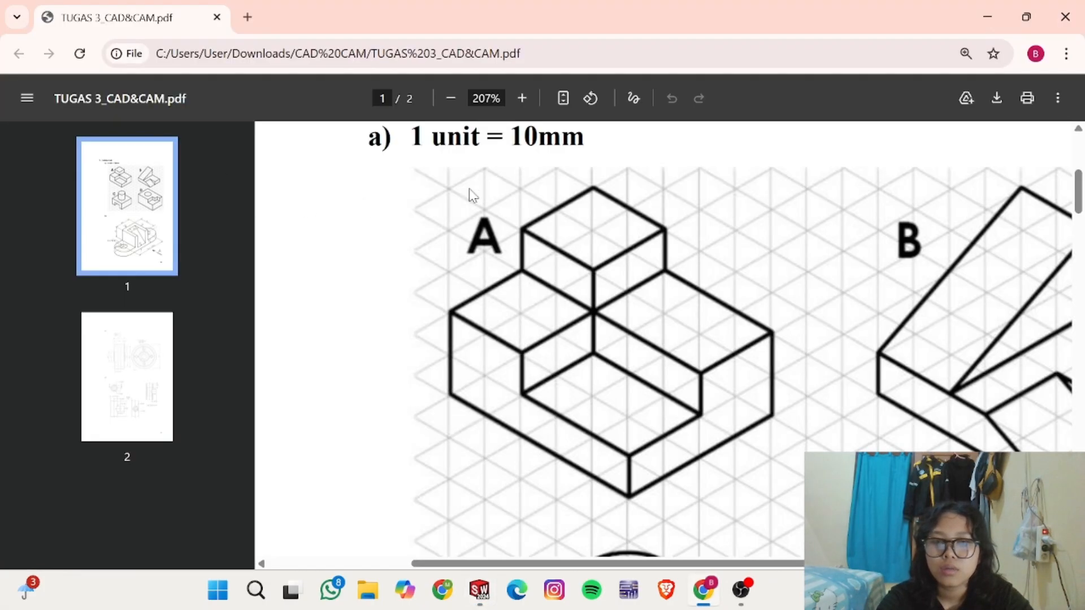
key(alt+Tab)
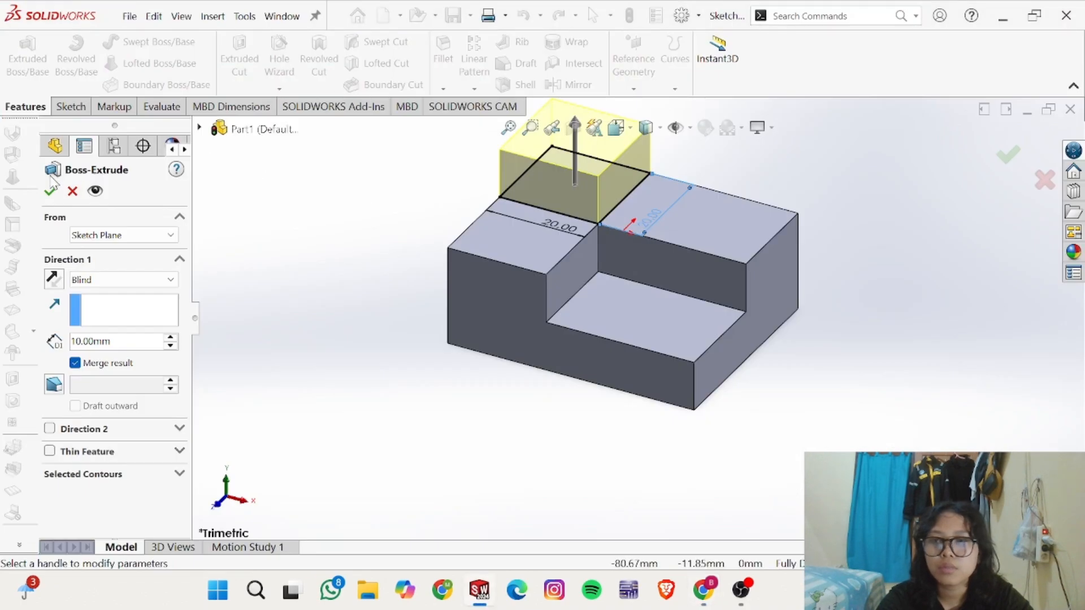
click(51, 188)
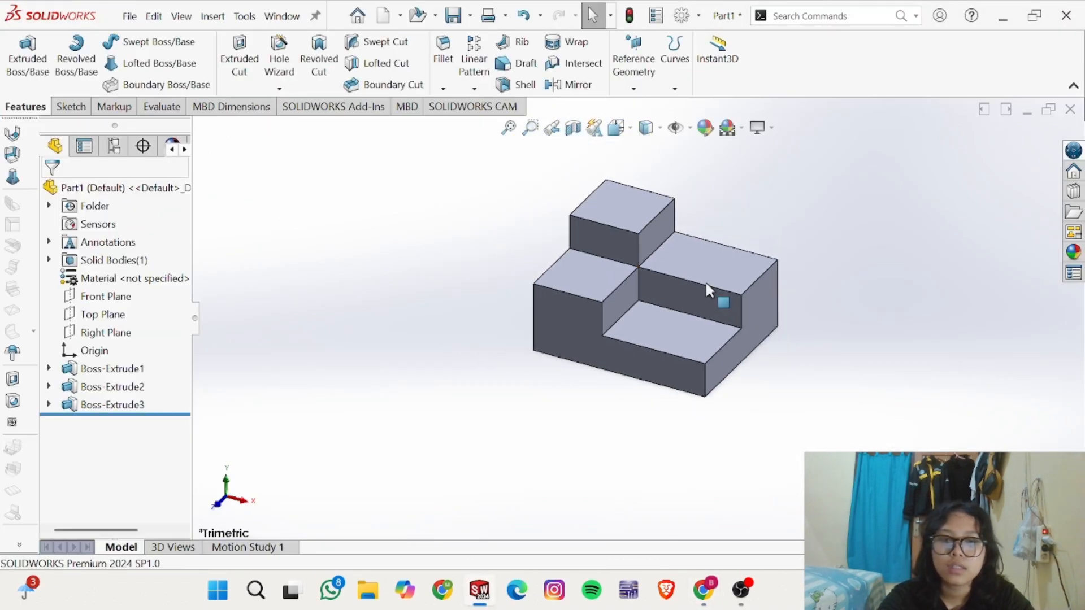
Step: Set the finished part to the isometric view and compare it with figure A in the PDF
click(659, 129)
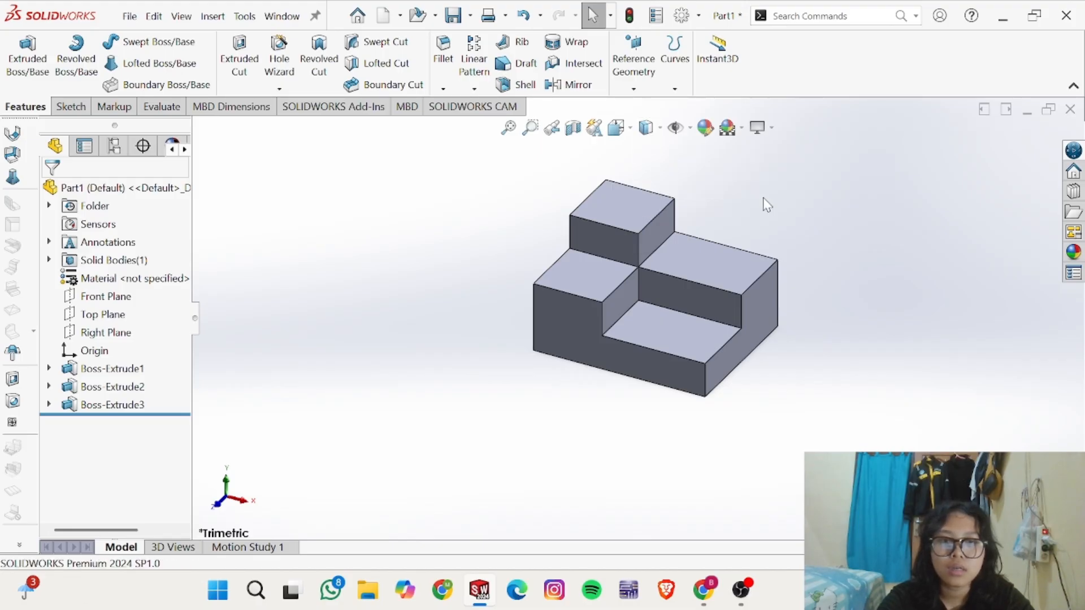
key(space)
key(space)
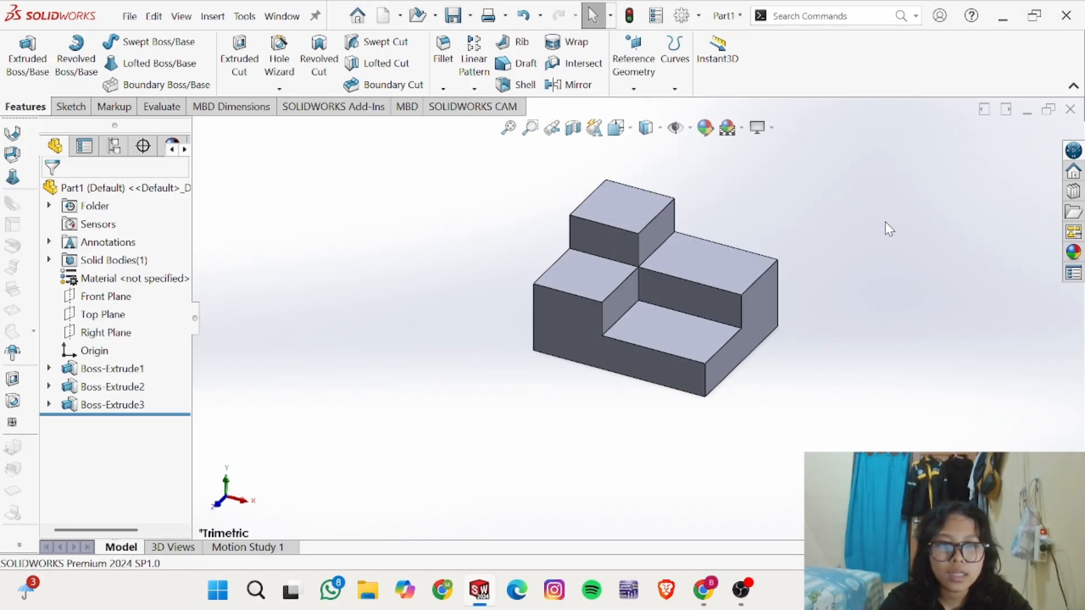
key(space)
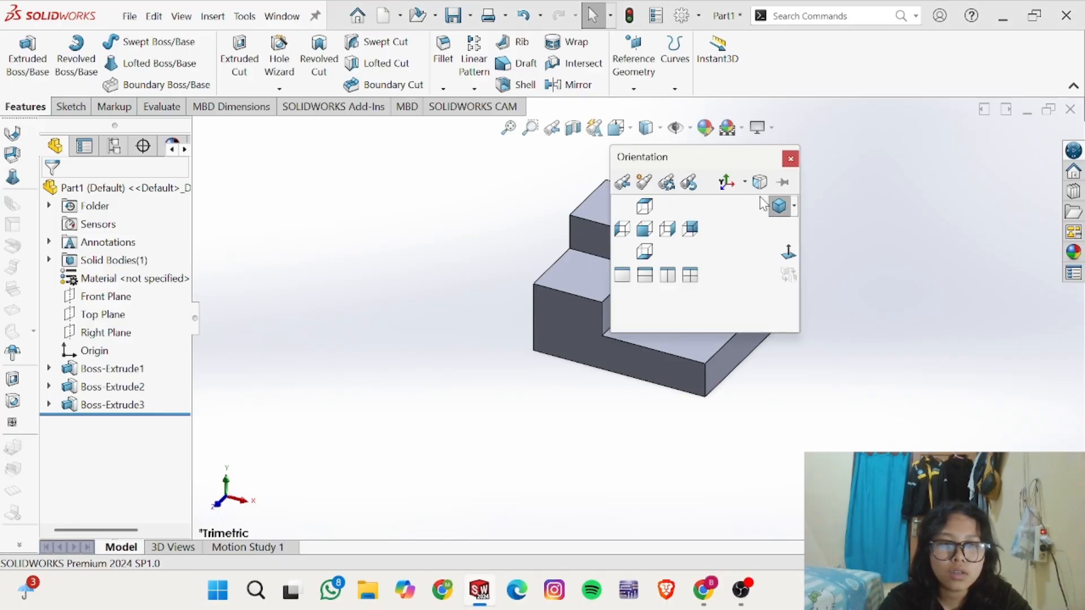
click(794, 206)
click(794, 226)
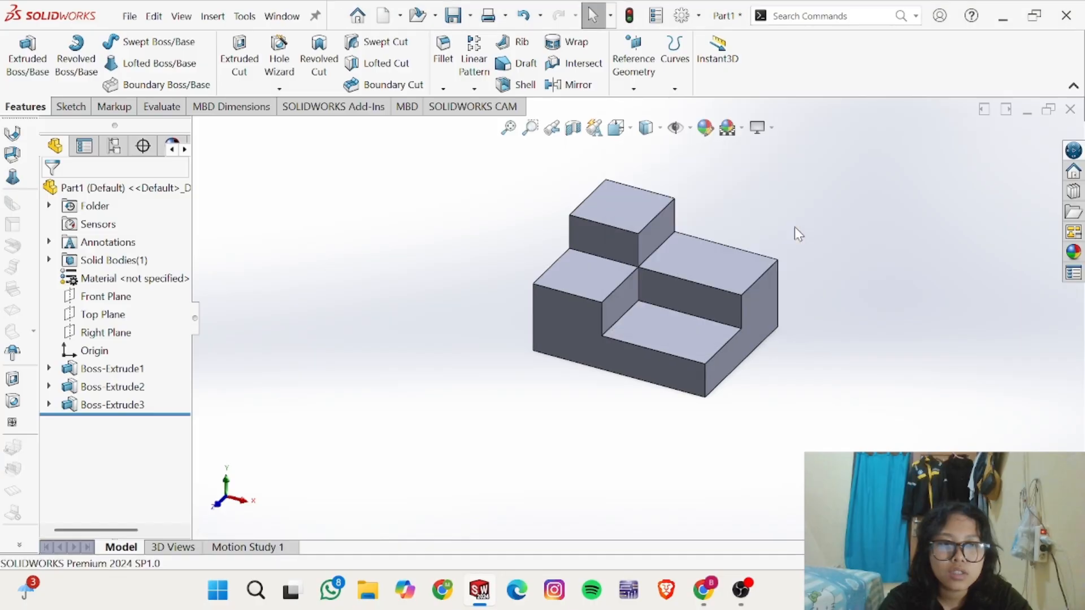
key(alt+Tab)
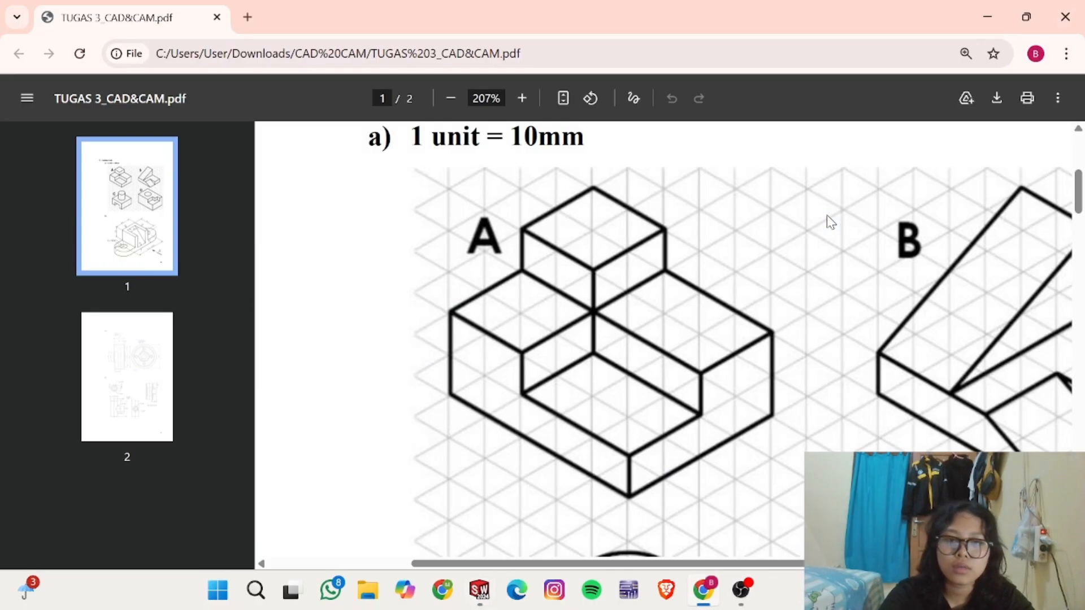
key(alt+Tab)
Step: Start saving the part under a new name and create a folder named Tugas CAD CAM 3 in Downloads
click(141, 17)
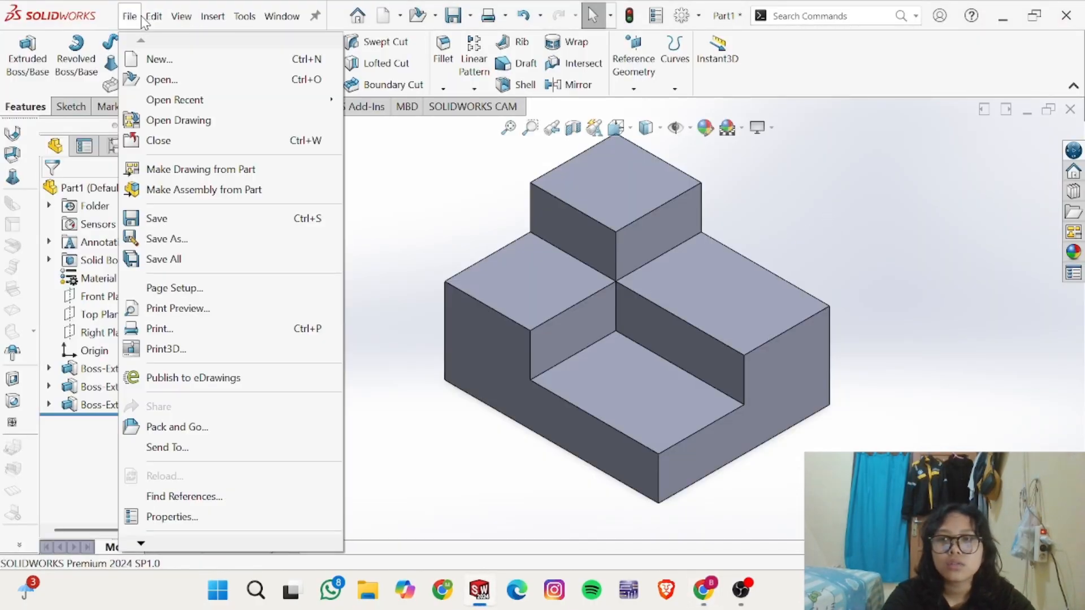
click(169, 238)
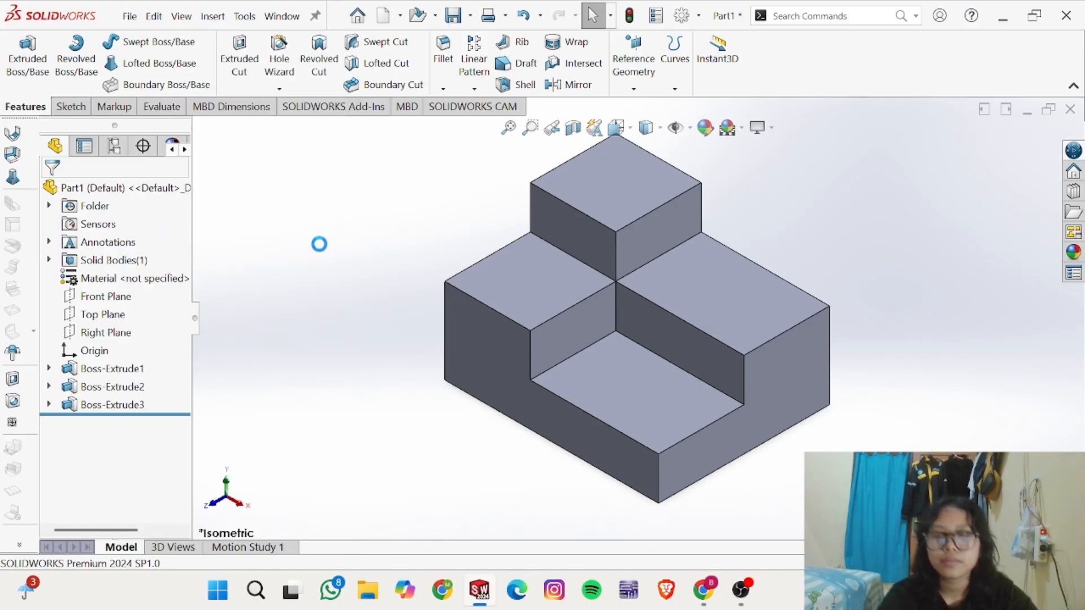
scroll(75, 189, down, 1)
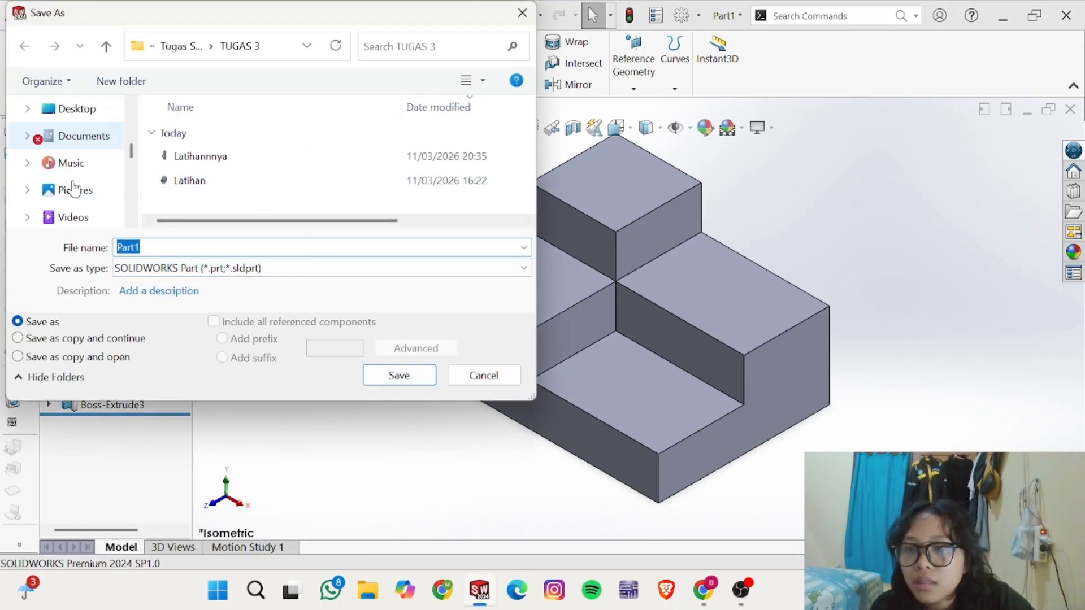
scroll(74, 189, down, 3)
click(70, 189)
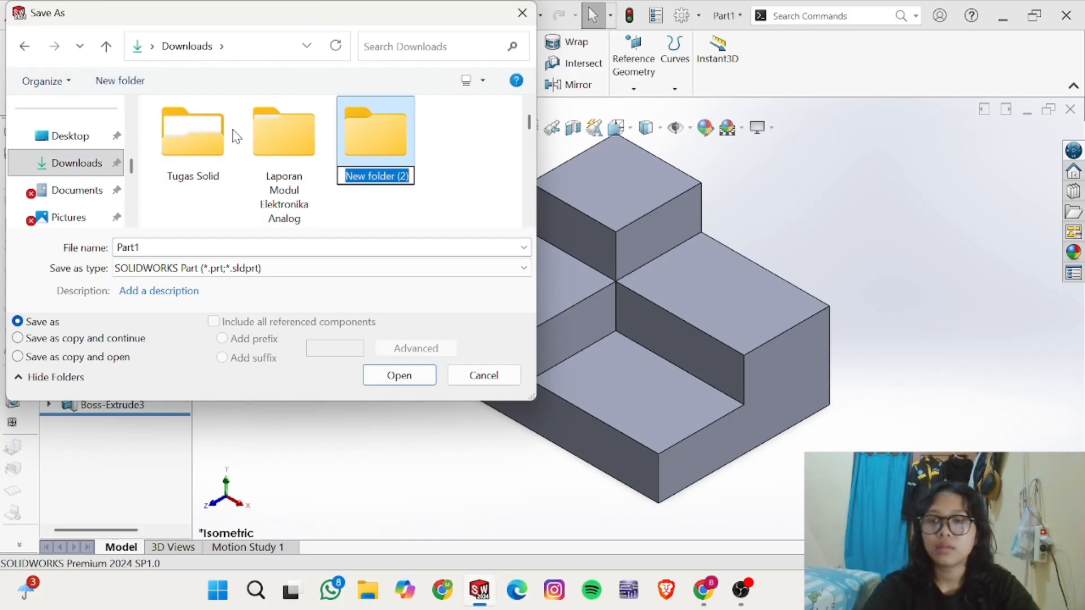
text(TugaS)
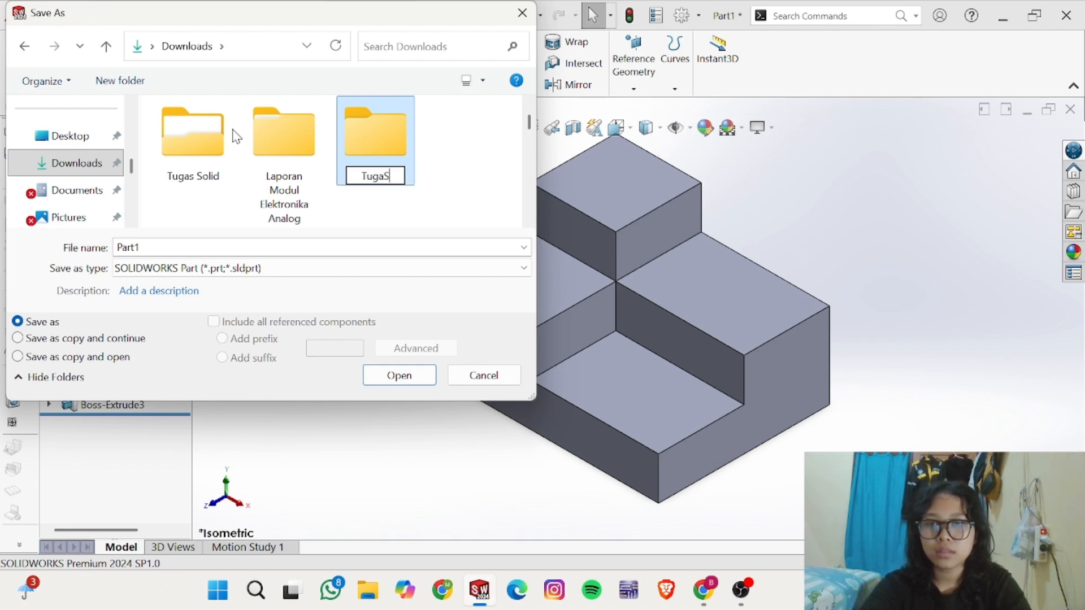
key(BackSpace)
text(s CAD)
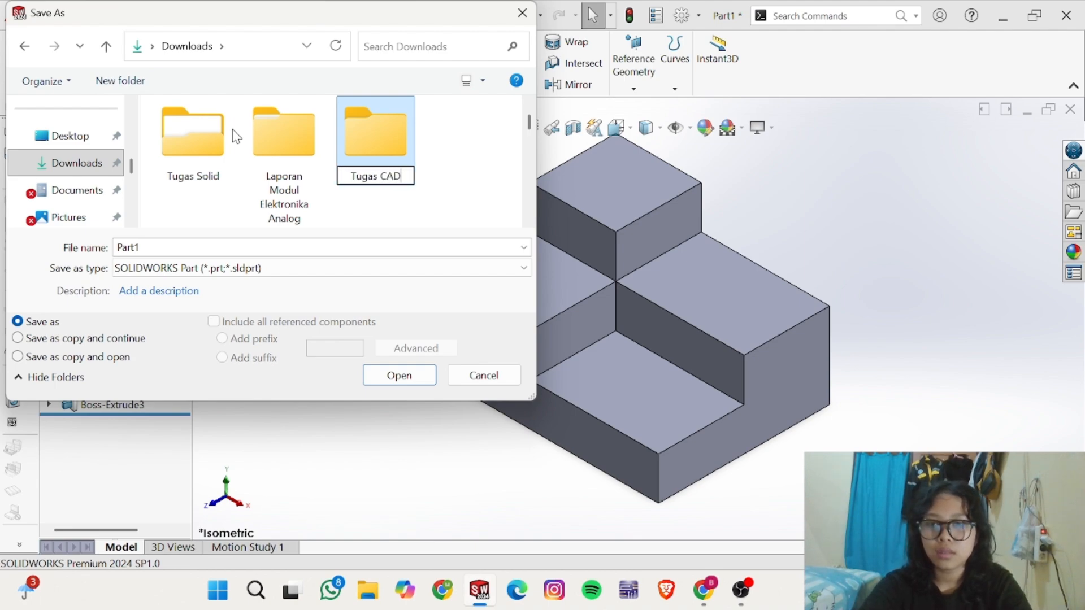
text( CAM 3)
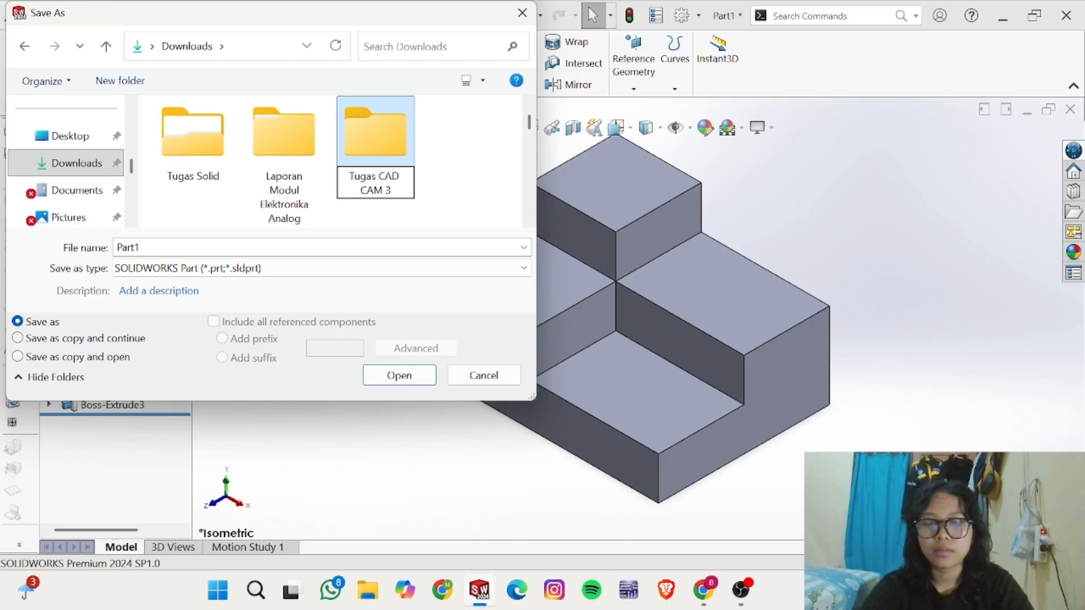
key(Return)
Step: Save the part as Soal 1a inside the Tugas CAD CAM 3 folder
double_click(371, 144)
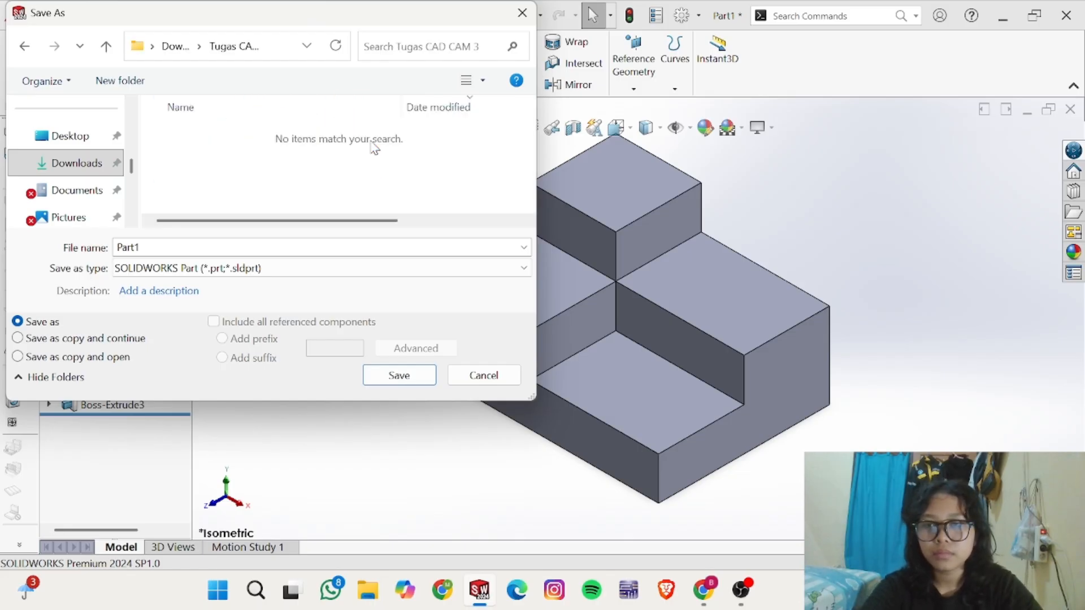
double_click(232, 253)
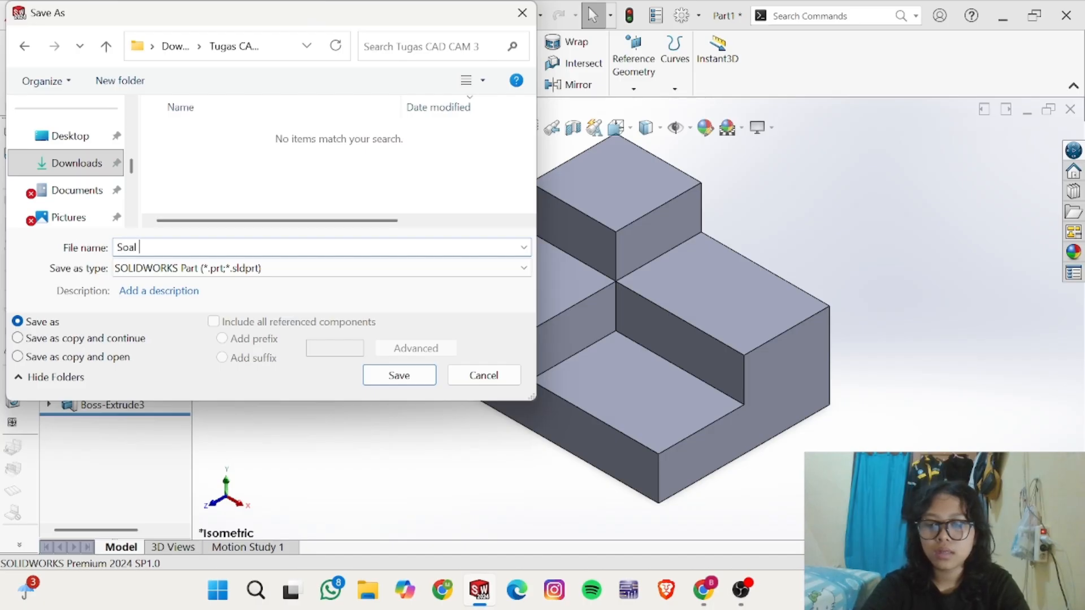
key(Return)
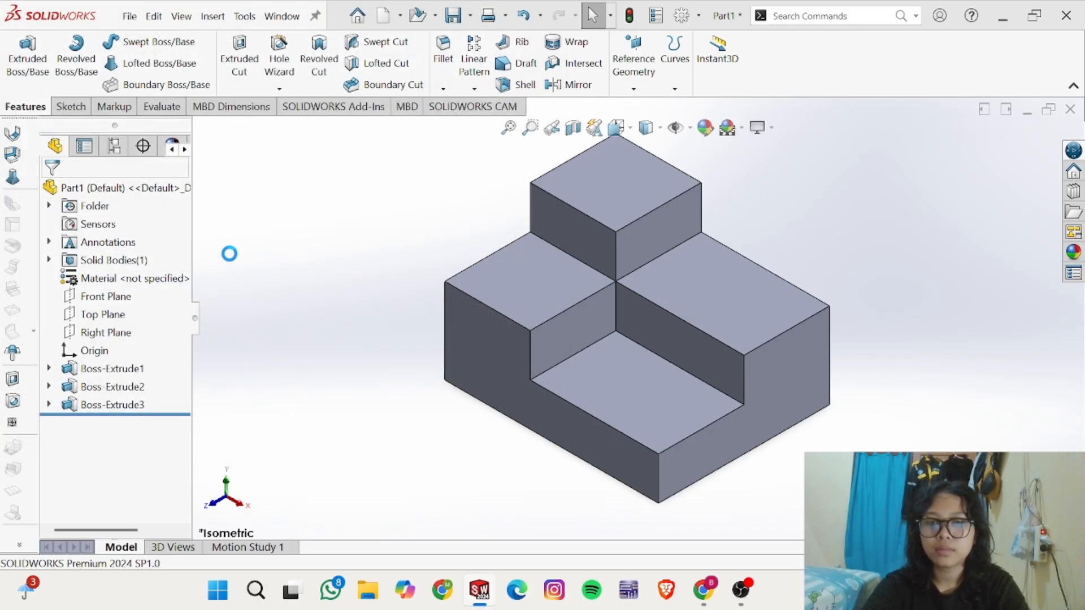
Step: Create a new part document and examine figure B in the assignment PDF
click(129, 16)
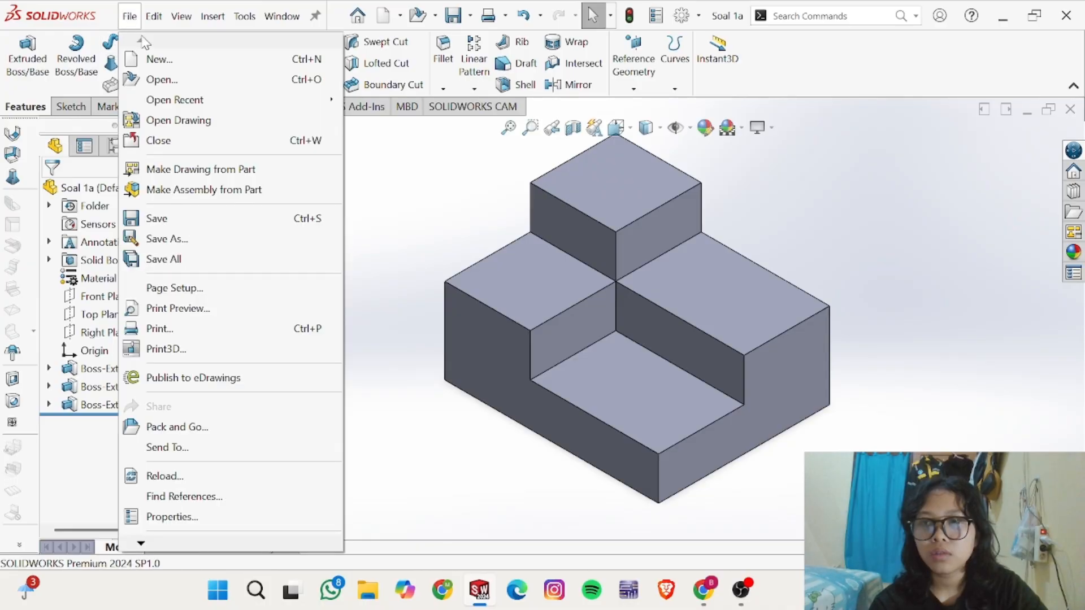
click(148, 58)
key(Return)
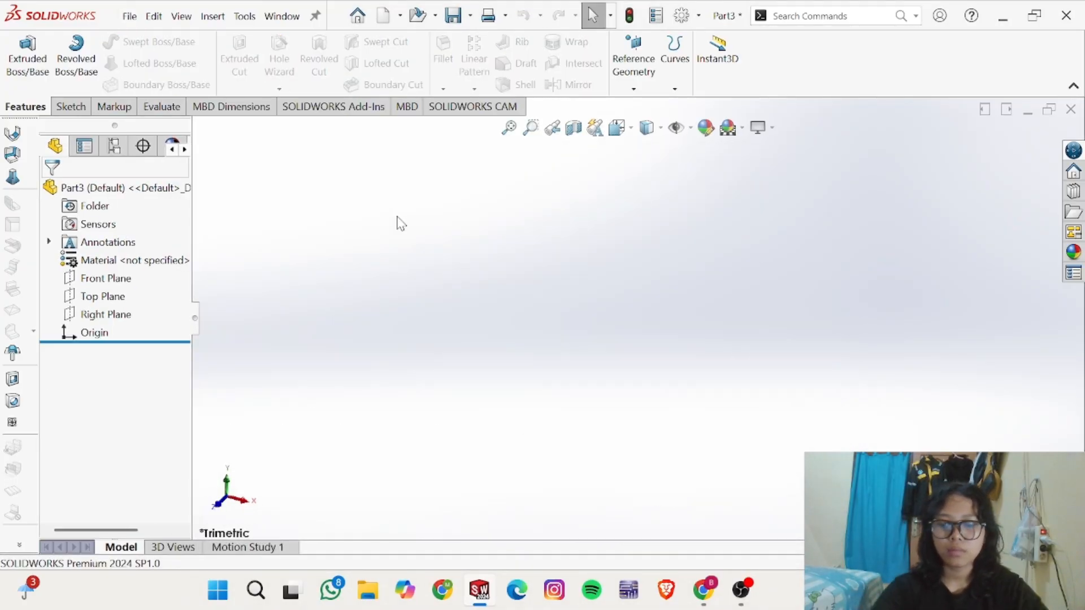
key(alt+Tab)
scroll(915, 385, right, 5)
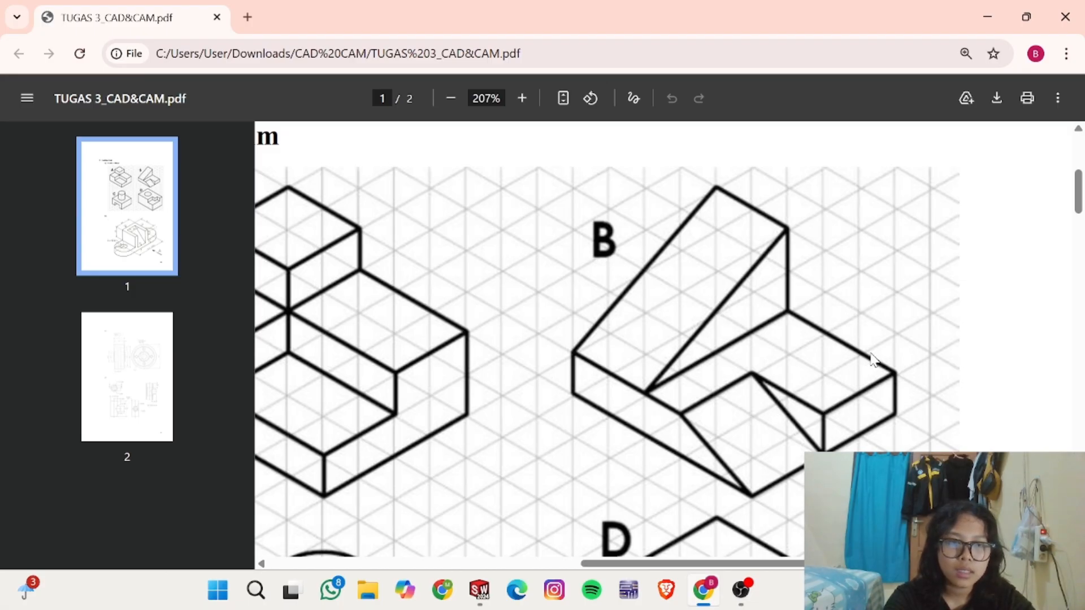
key(alt+Tab)
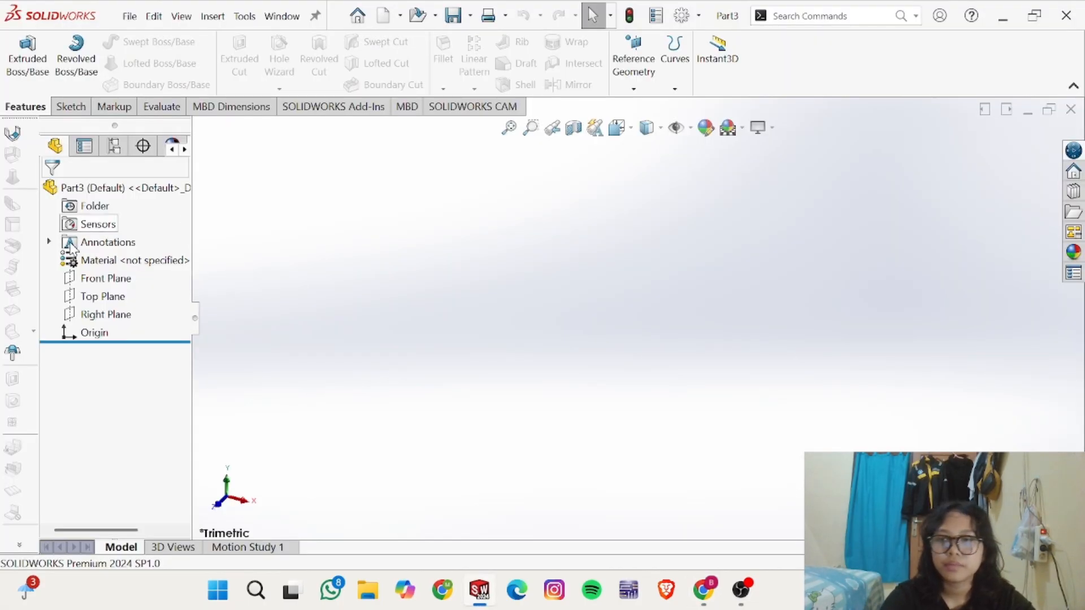
Step: Sketch a center rectangle about 256 by 130 mm on the Top Plane, centred on the origin
click(90, 298)
click(82, 281)
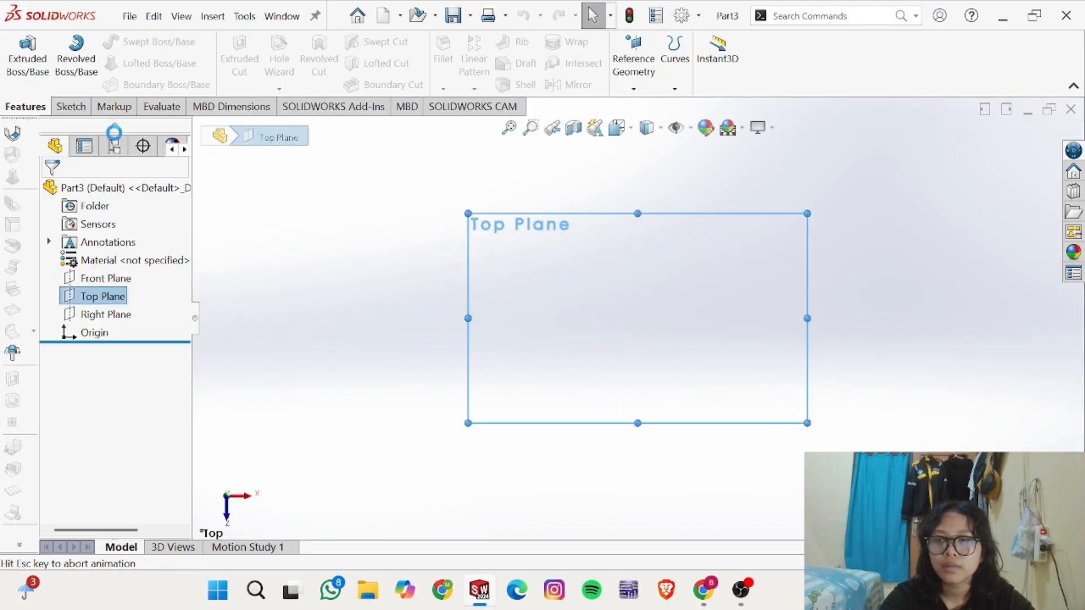
click(116, 64)
click(156, 104)
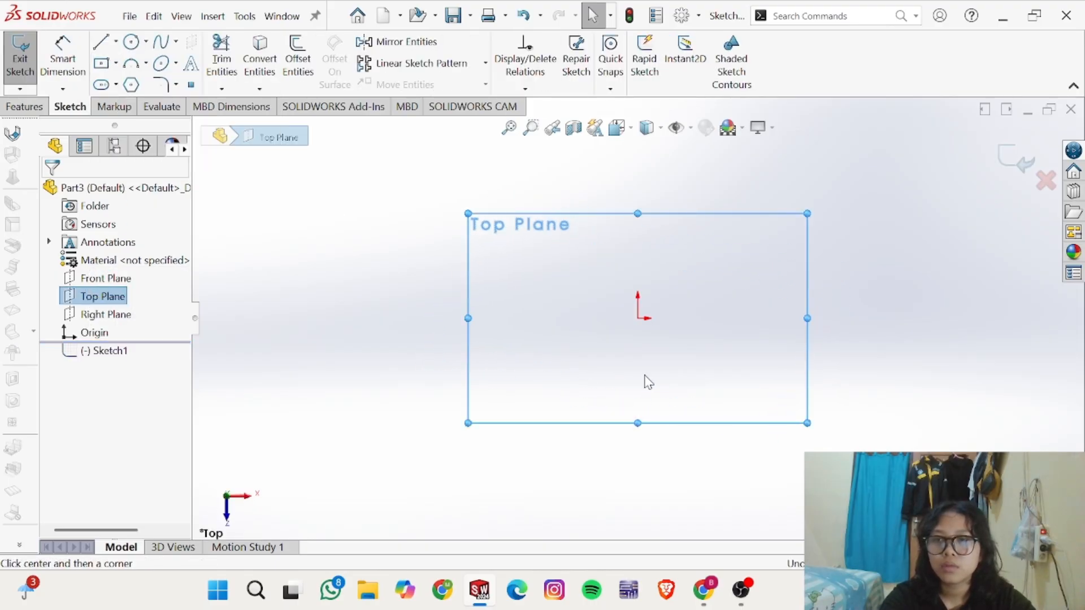
click(638, 319)
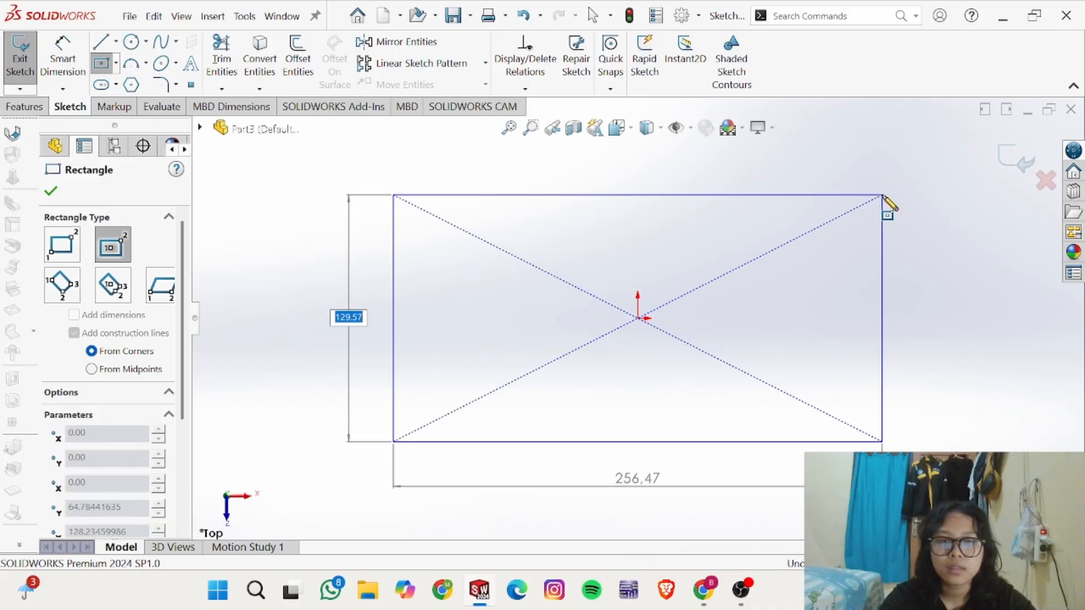
click(883, 195)
Step: Dimension the center rectangle to 50 mm wide and 40 mm deep
right_drag(929, 187, 927, 148)
click(809, 196)
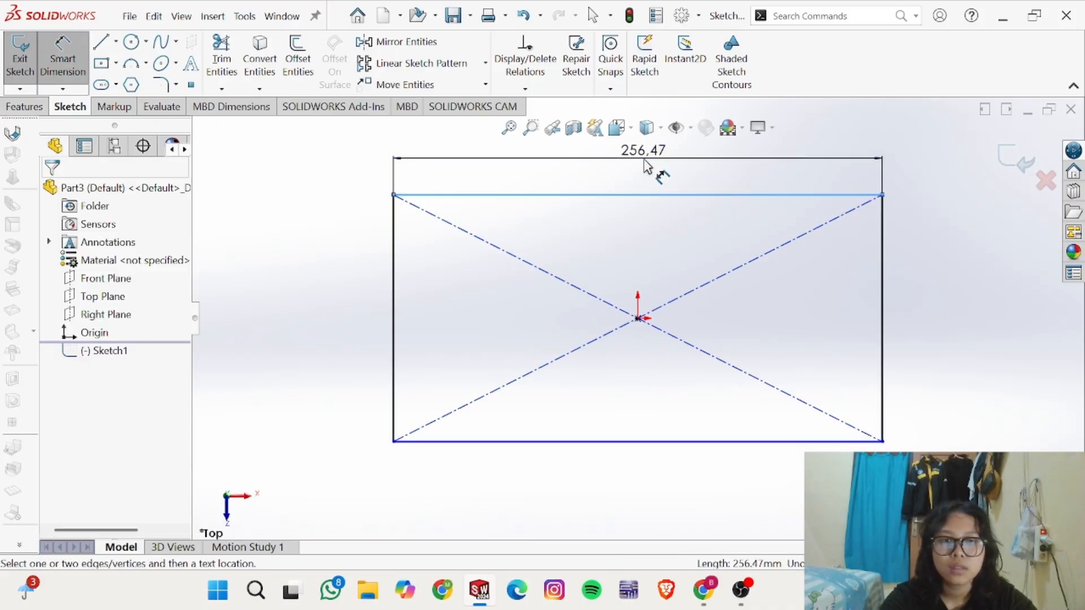
click(646, 159)
text(50)
key(Return)
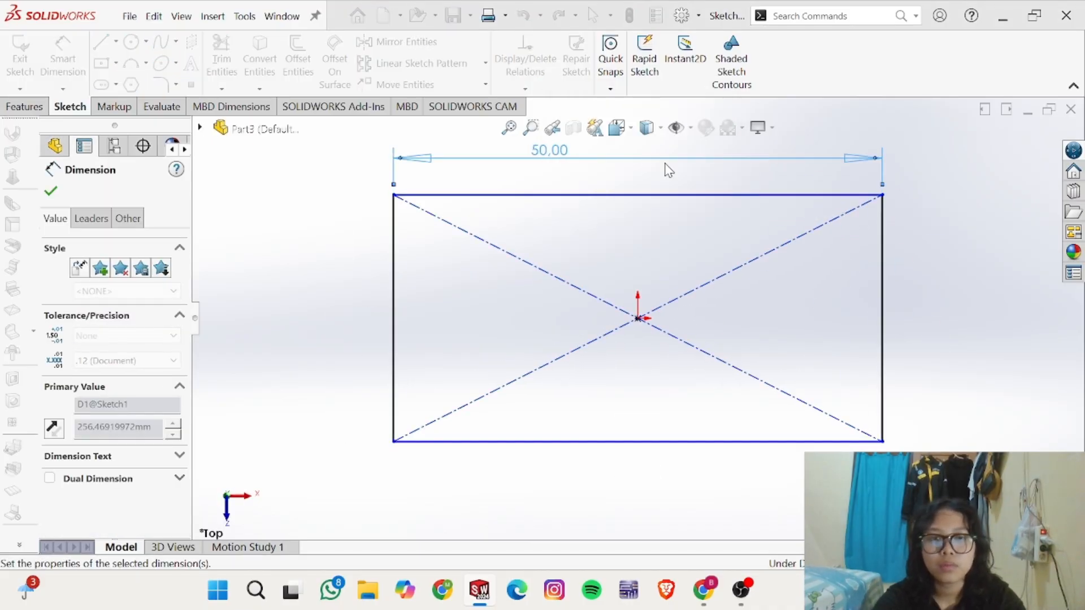
click(927, 316)
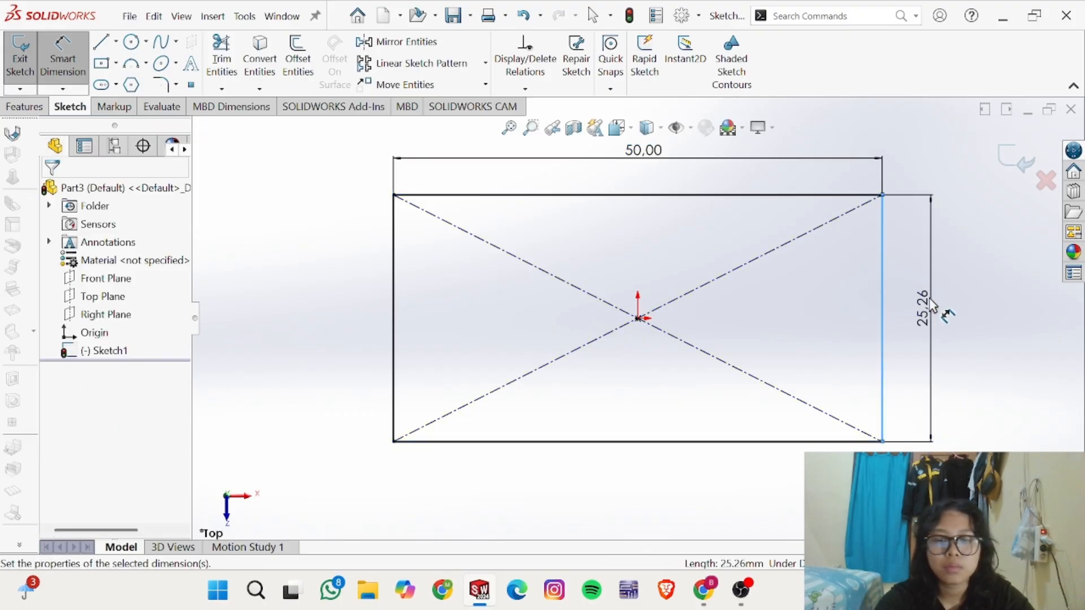
click(933, 308)
key(Return)
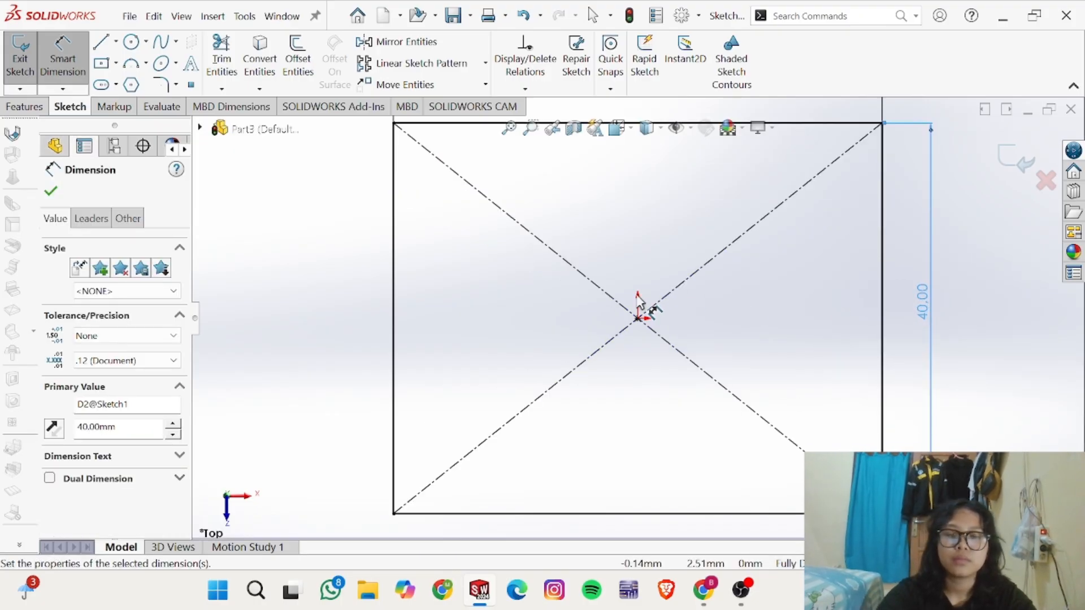
Step: Extrude the 50 by 40 mm rectangle 10 mm as a blind base, checking figure B in the PDF
scroll(637, 295, up, 1)
click(24, 107)
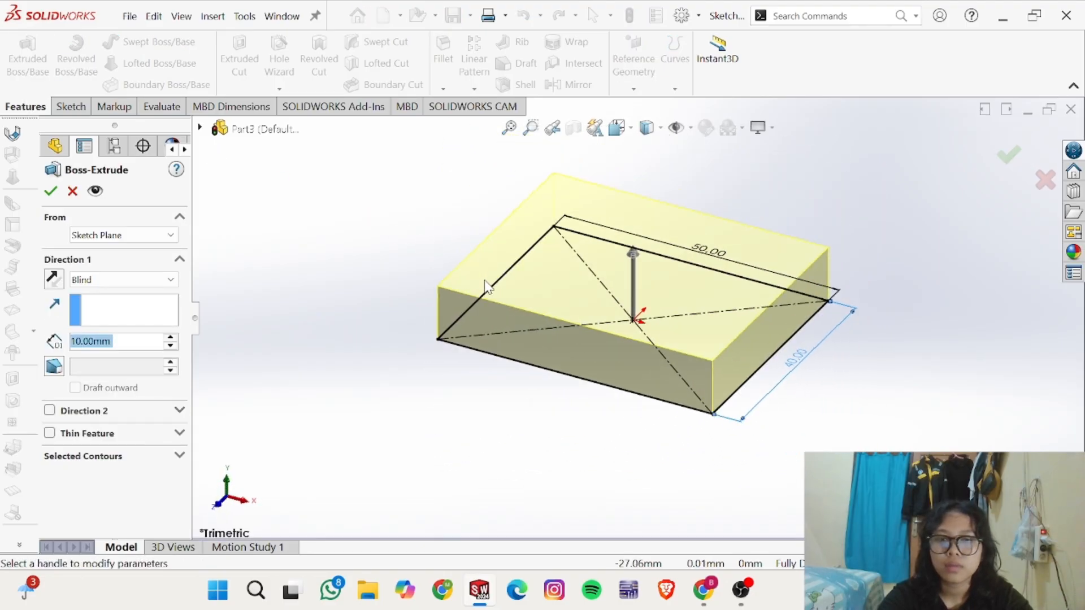
key(alt+Tab)
key(alt+Tab)
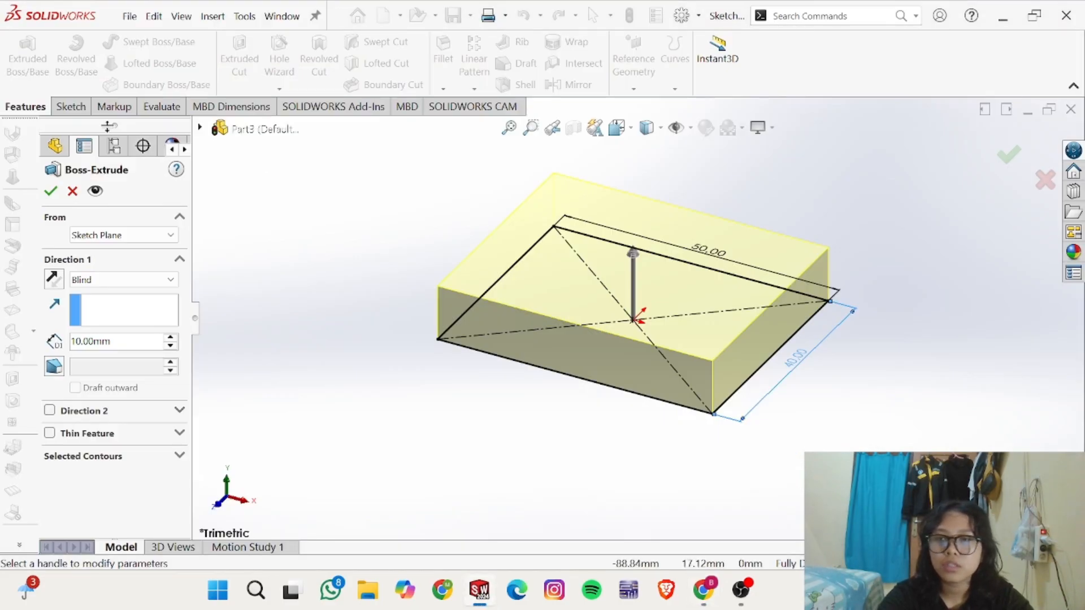
click(52, 190)
key(alt+Tab)
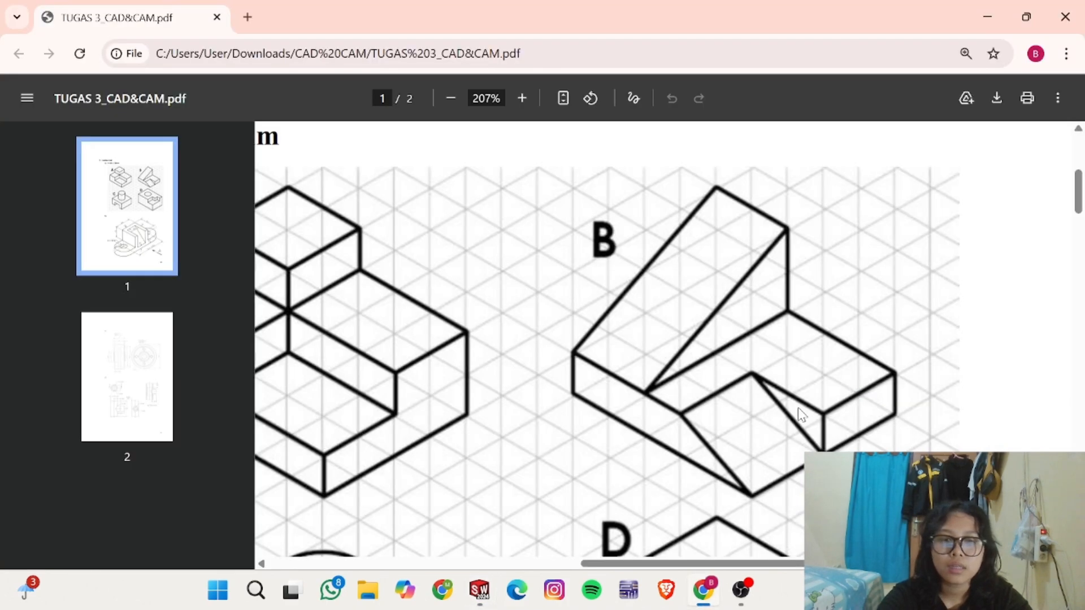
Step: Examine figure B in the assignment PDF and open a sketch on the base's long front face
key(alt+Tab)
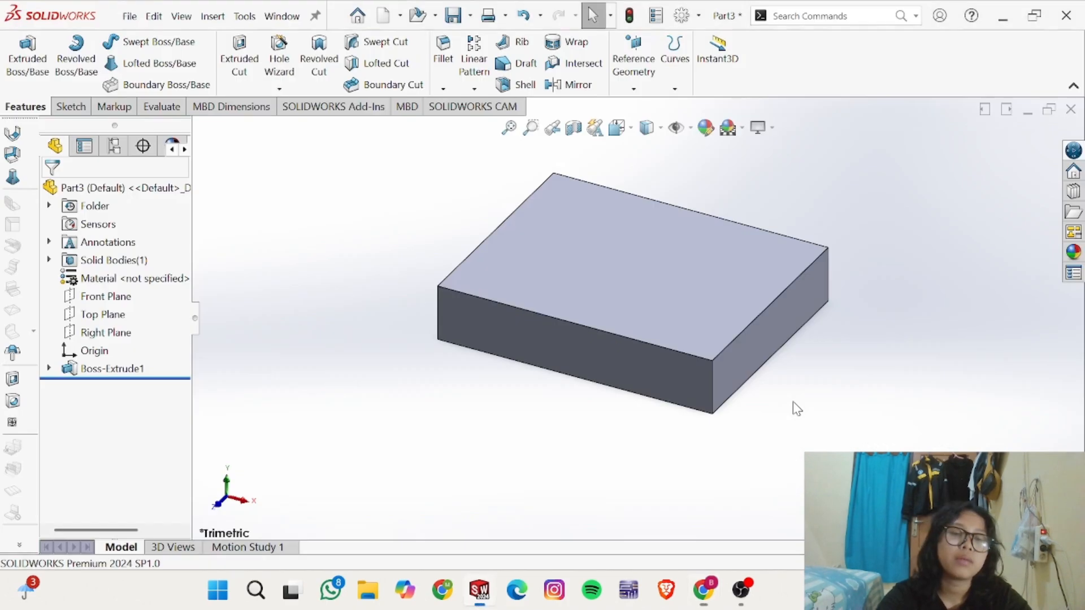
key(alt+Tab)
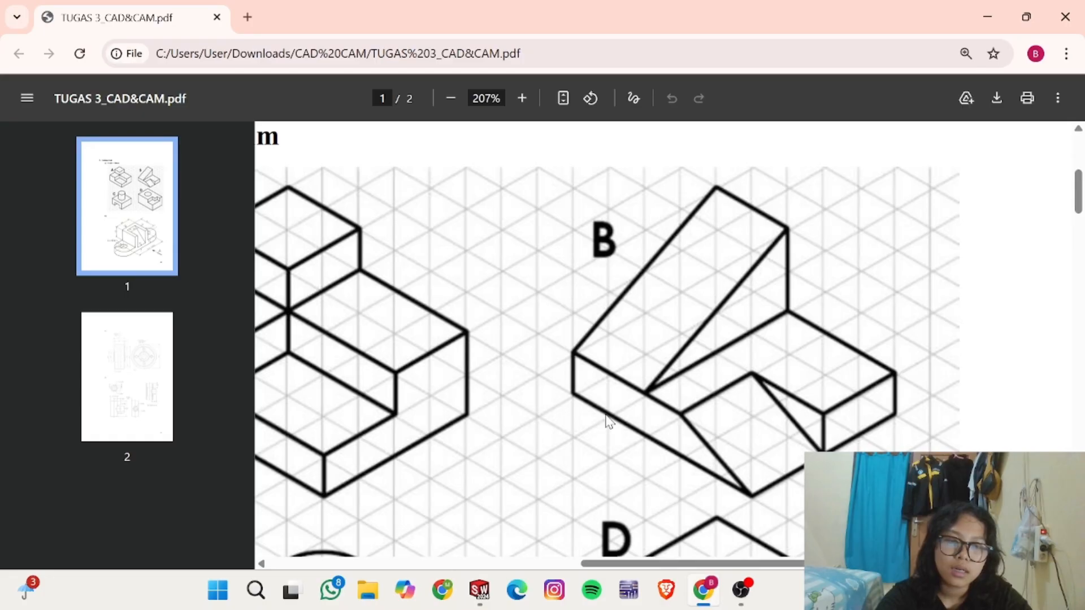
key(alt+Tab)
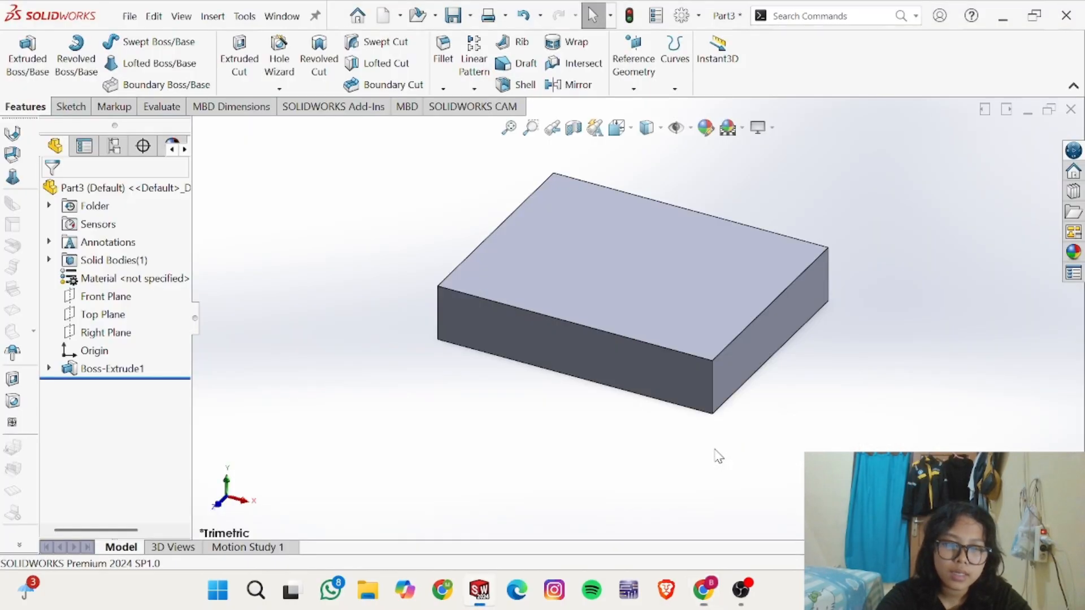
click(649, 372)
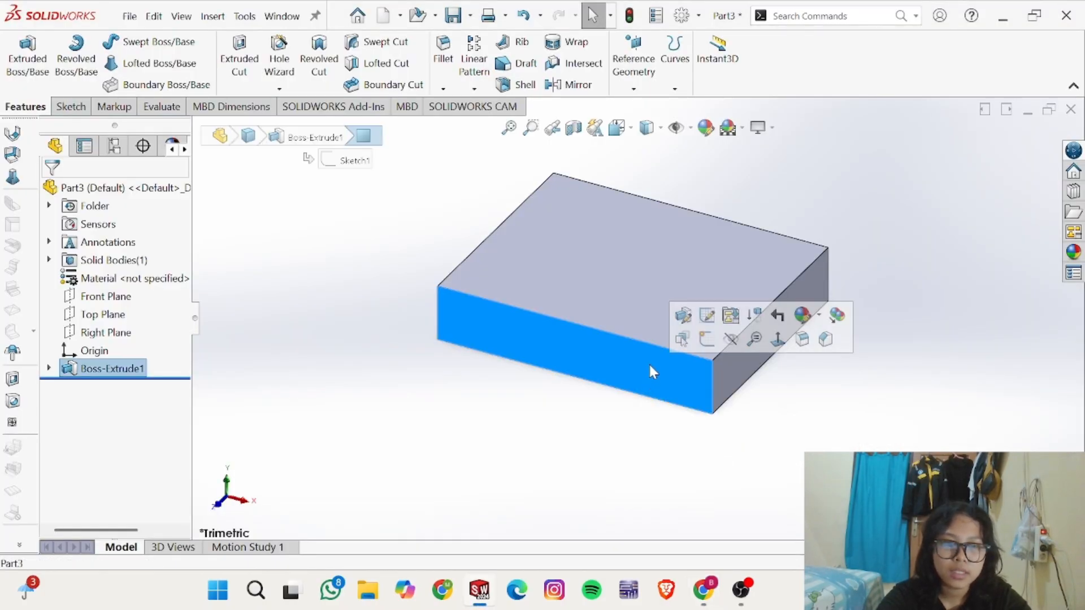
click(710, 351)
key(alt+Tab)
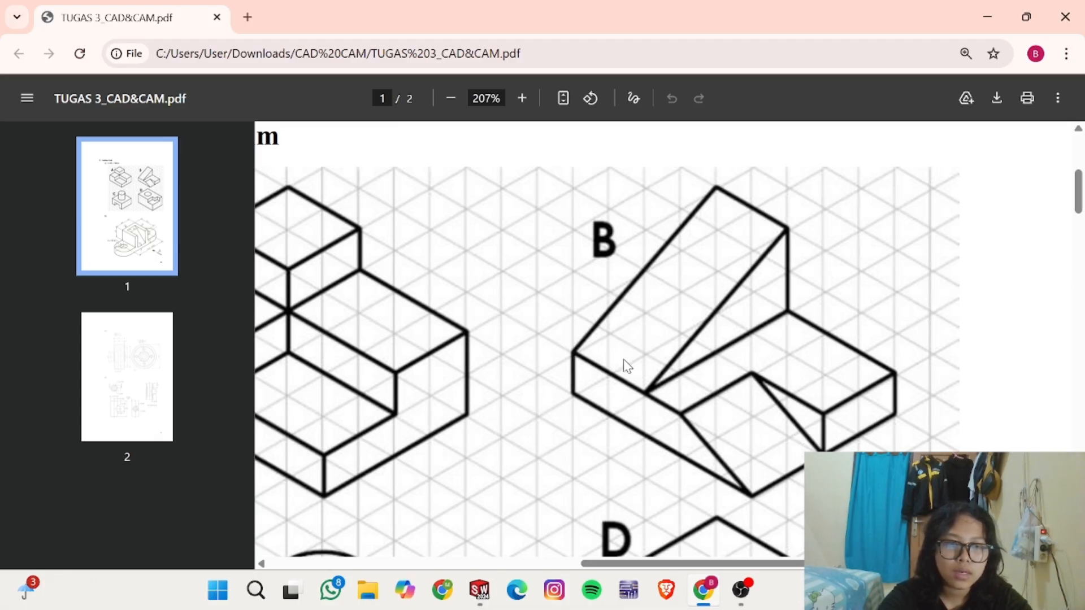
key(alt+Tab)
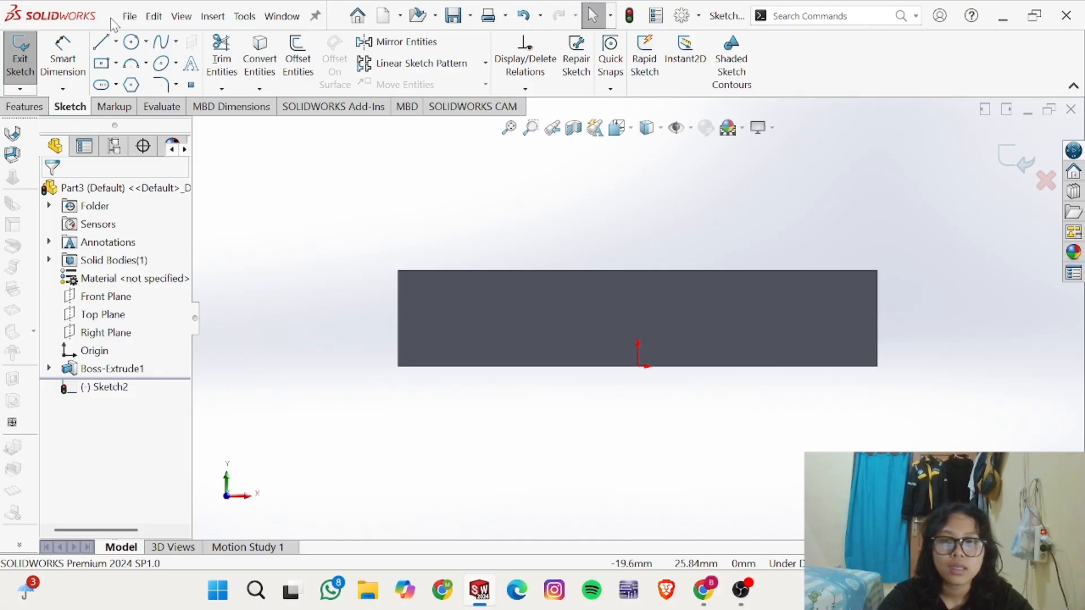
Step: Sketch a closed right triangle in the front face's right end, about 8 mm along the top edge, sloping to the lower right corner
click(101, 43)
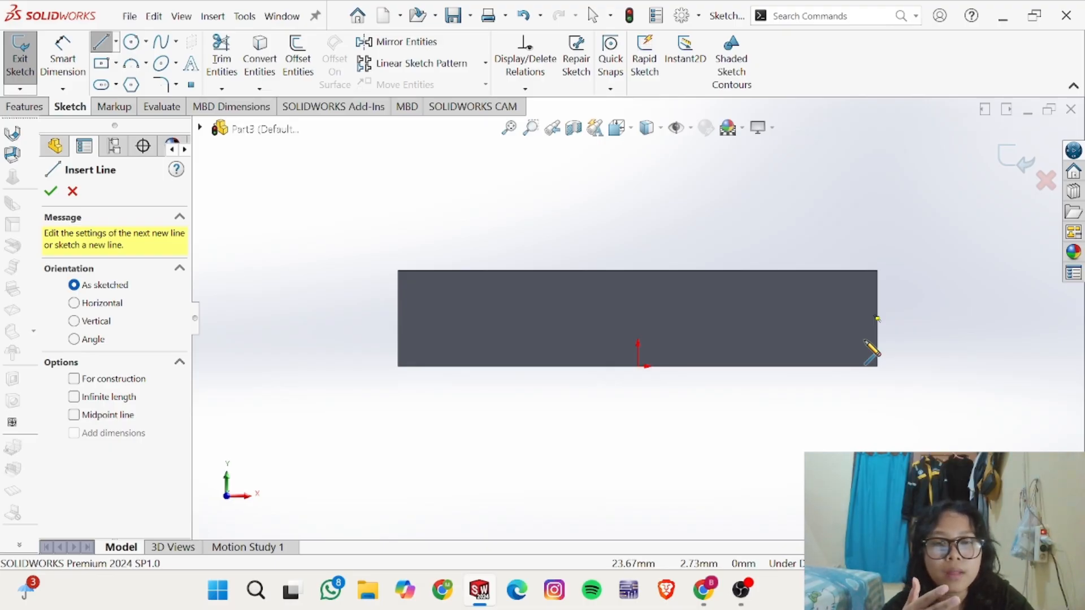
click(877, 366)
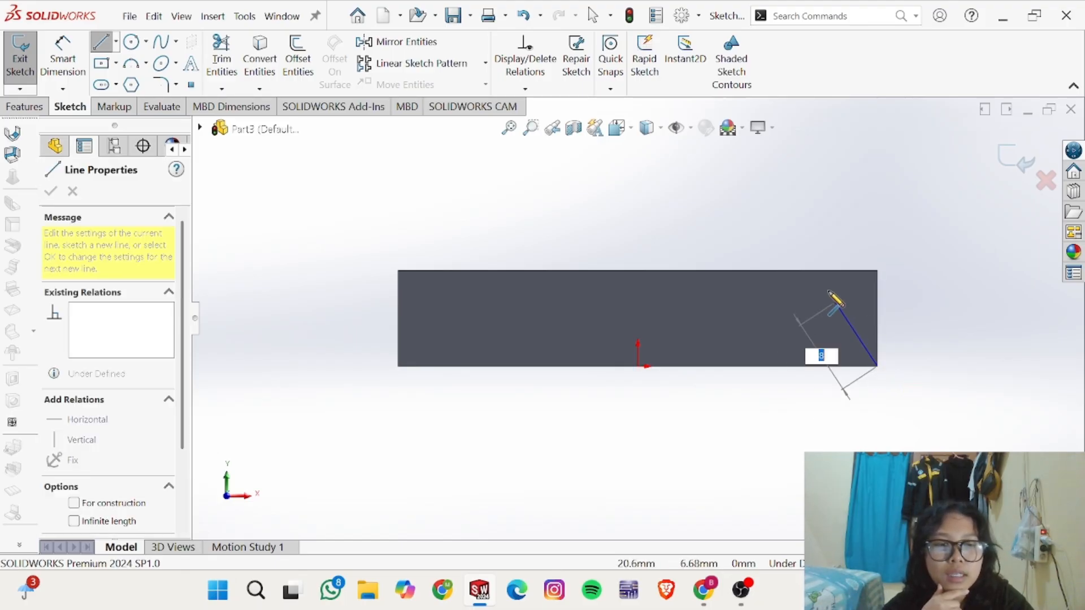
click(799, 271)
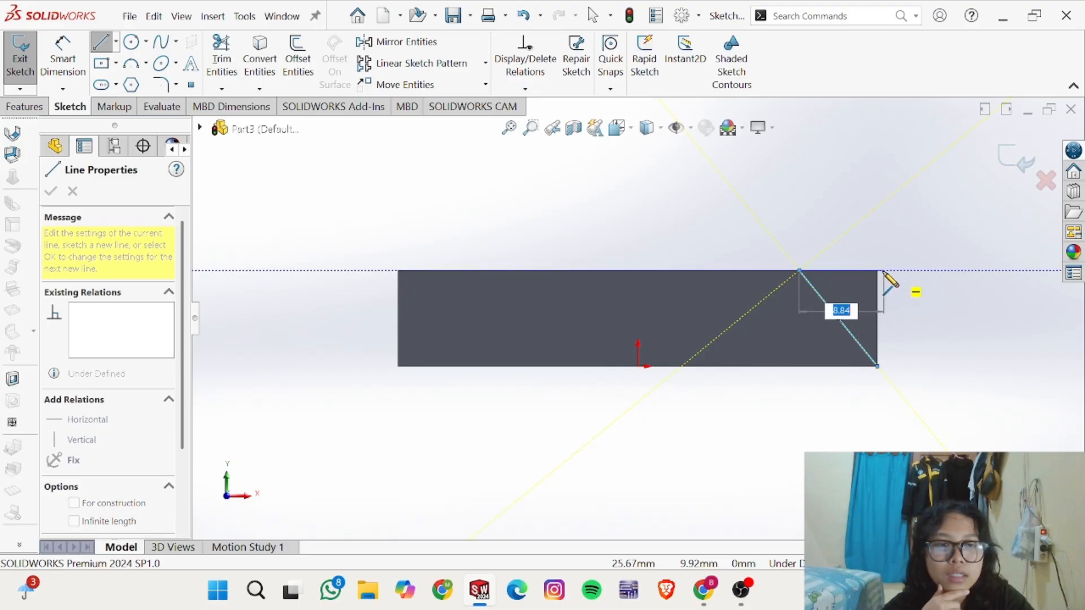
click(877, 270)
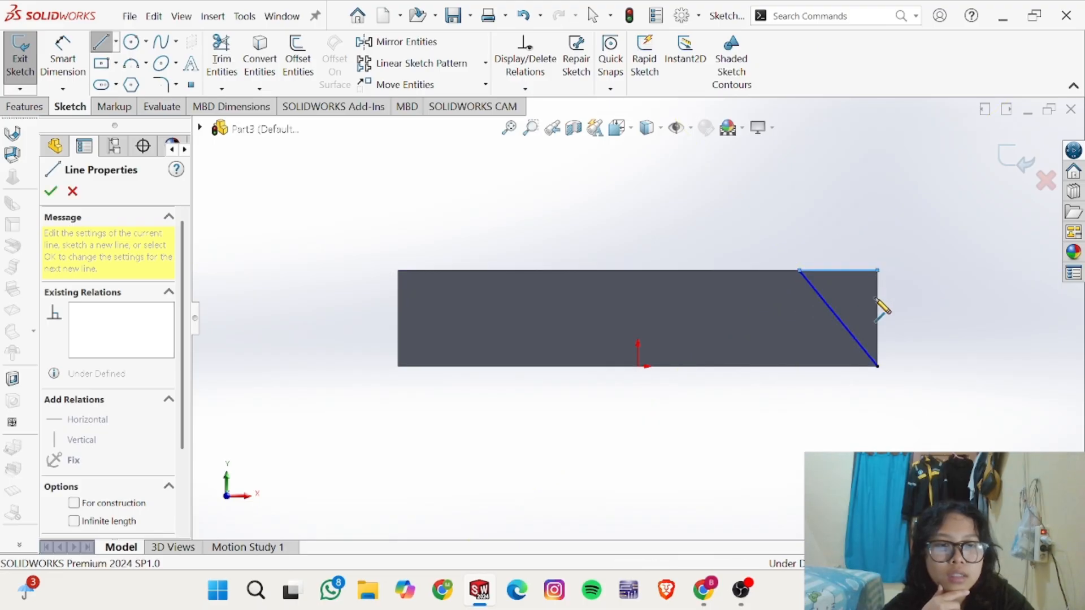
click(878, 366)
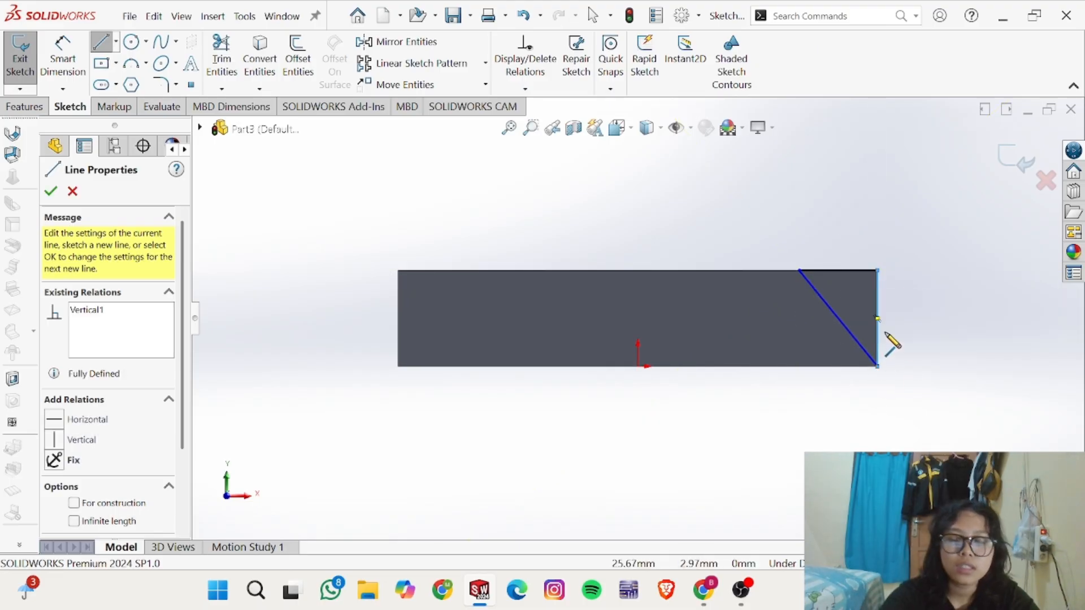
key(Escape)
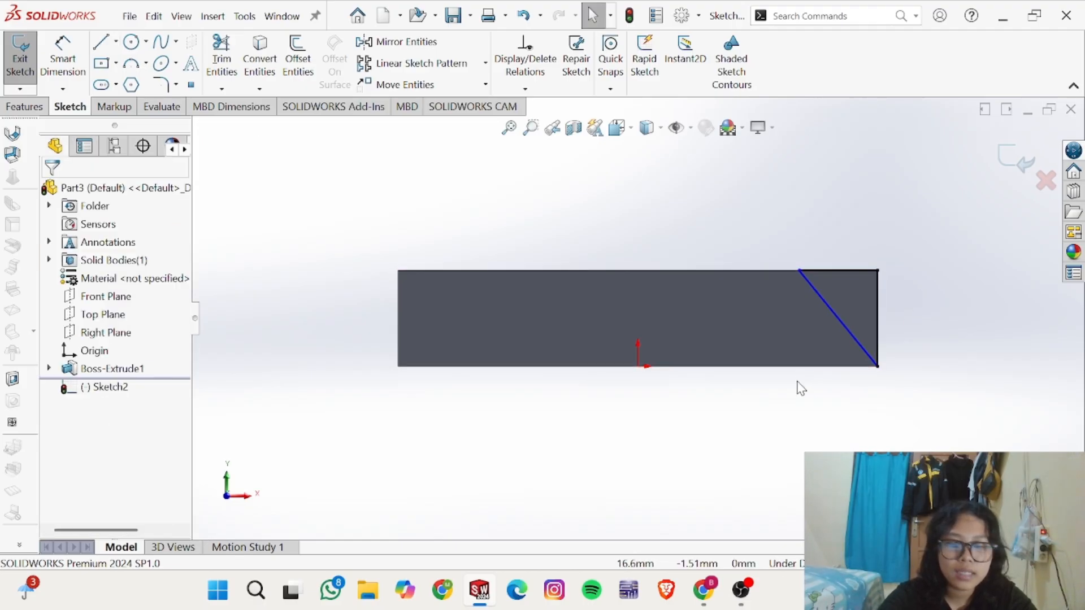
Step: Dimension the triangle's top edge to 20 mm, checking figure B in the PDF
key(alt+Tab)
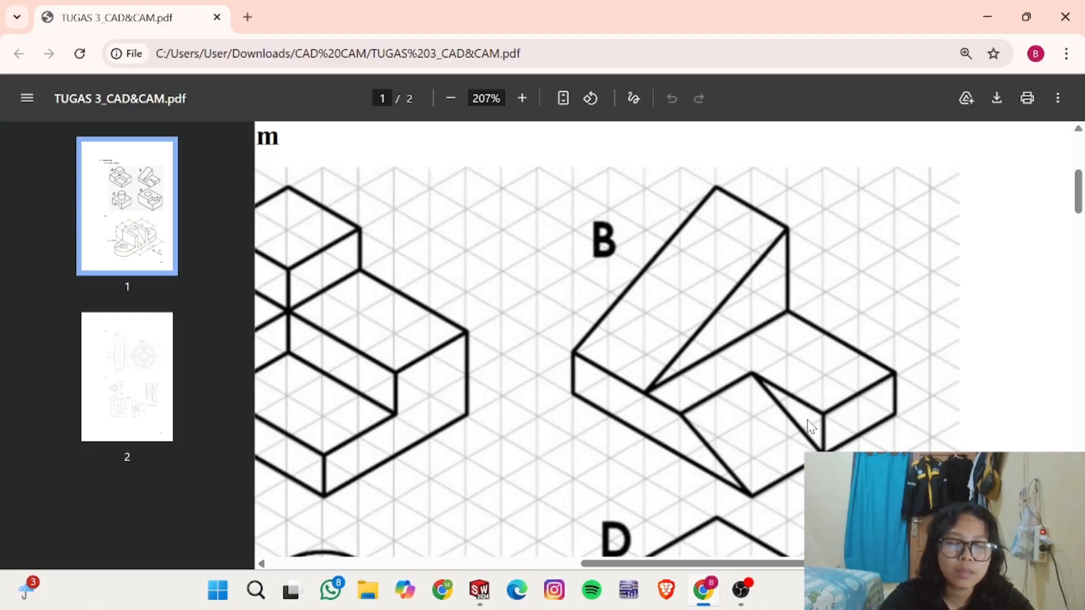
key(alt+Tab)
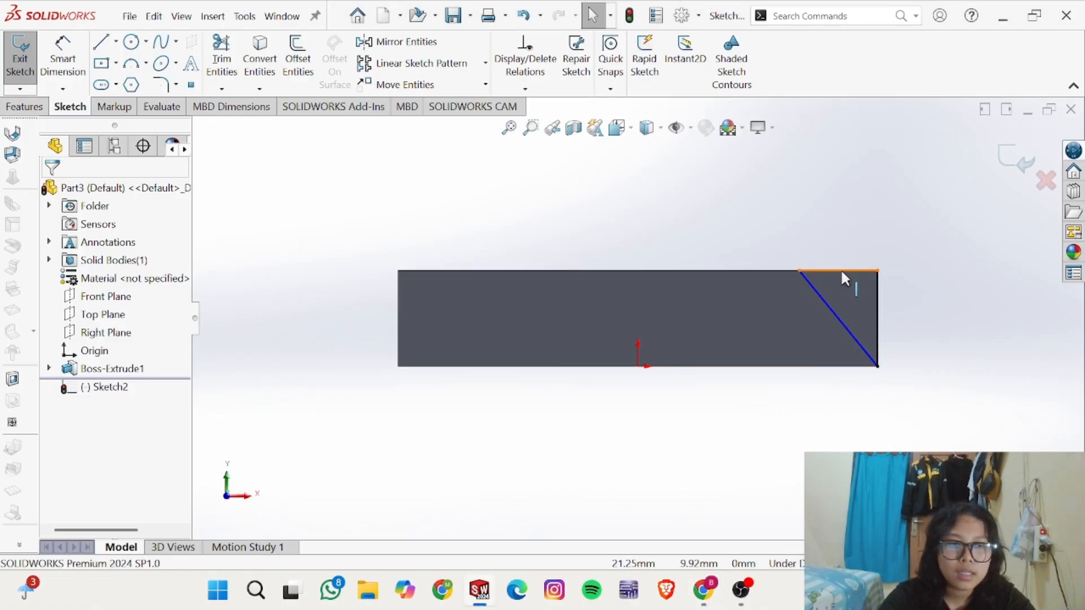
key(alt+Tab)
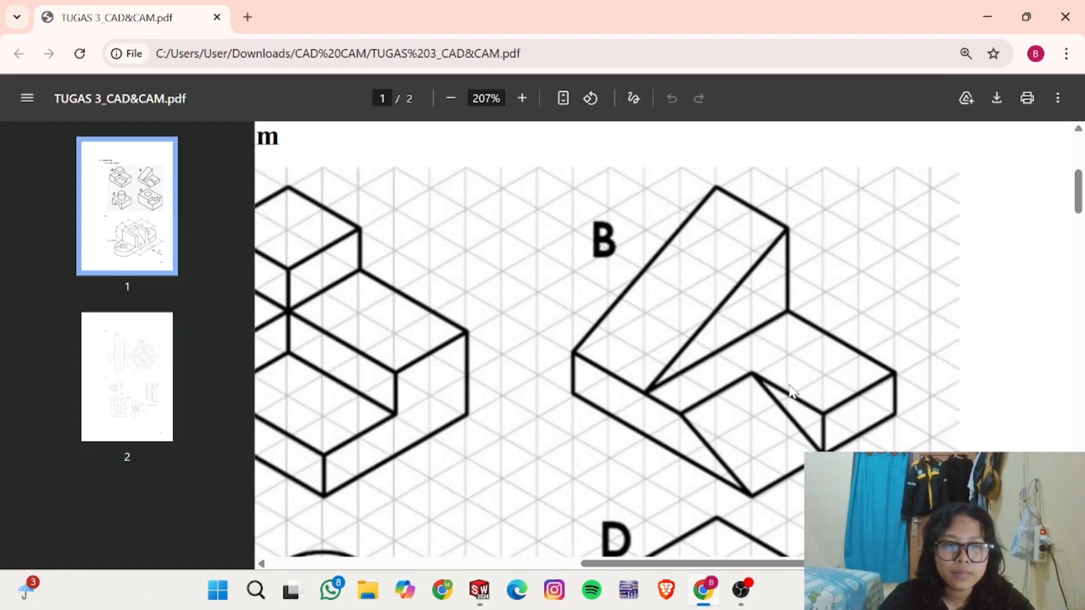
key(alt+Tab)
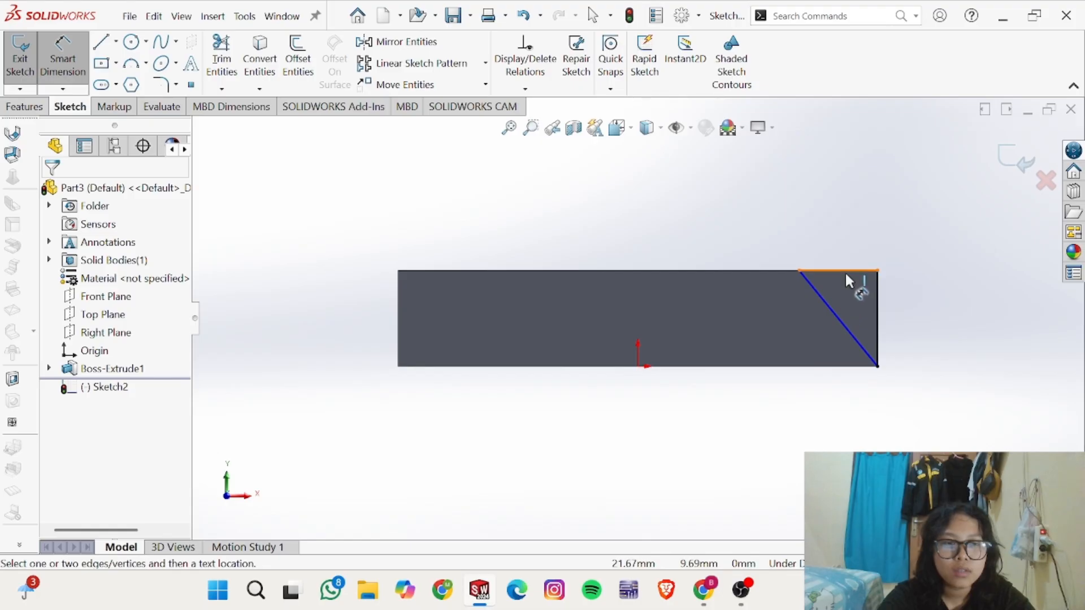
click(855, 271)
click(864, 237)
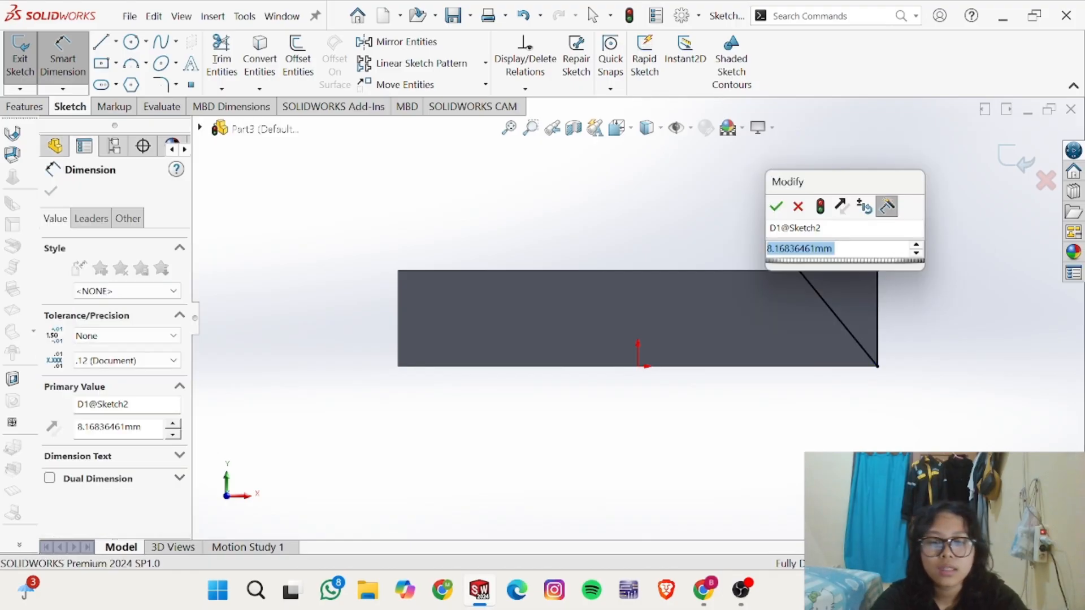
text(20)
key(Return)
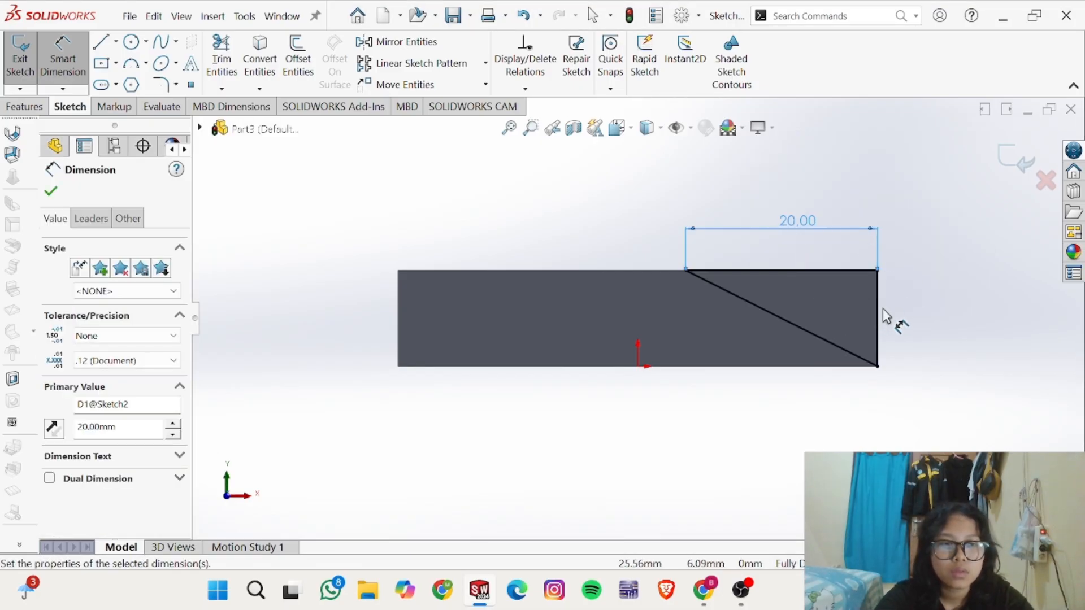
click(881, 315)
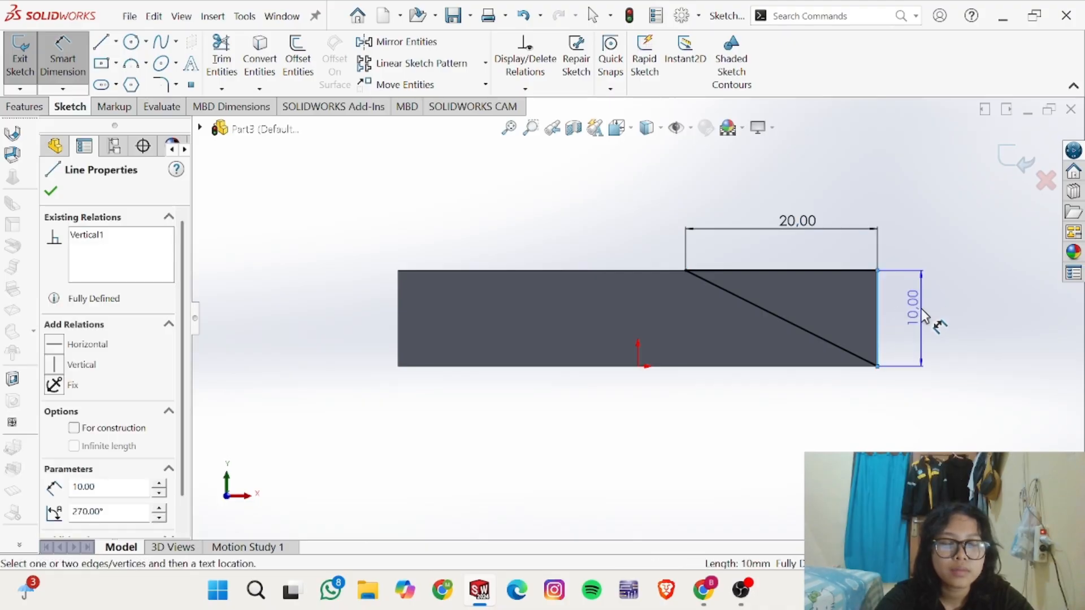
key(Escape)
key(Escape)
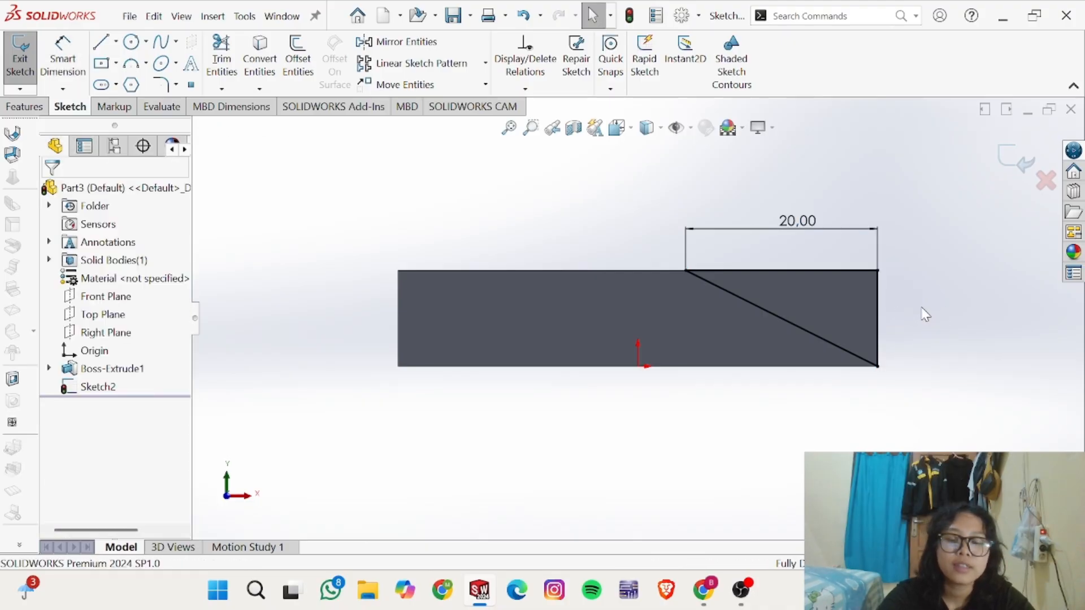
Step: Cut the triangular profile into the base as a 20 mm blind extruded cut, checking the depth against figure B in the PDF
key(alt+Tab)
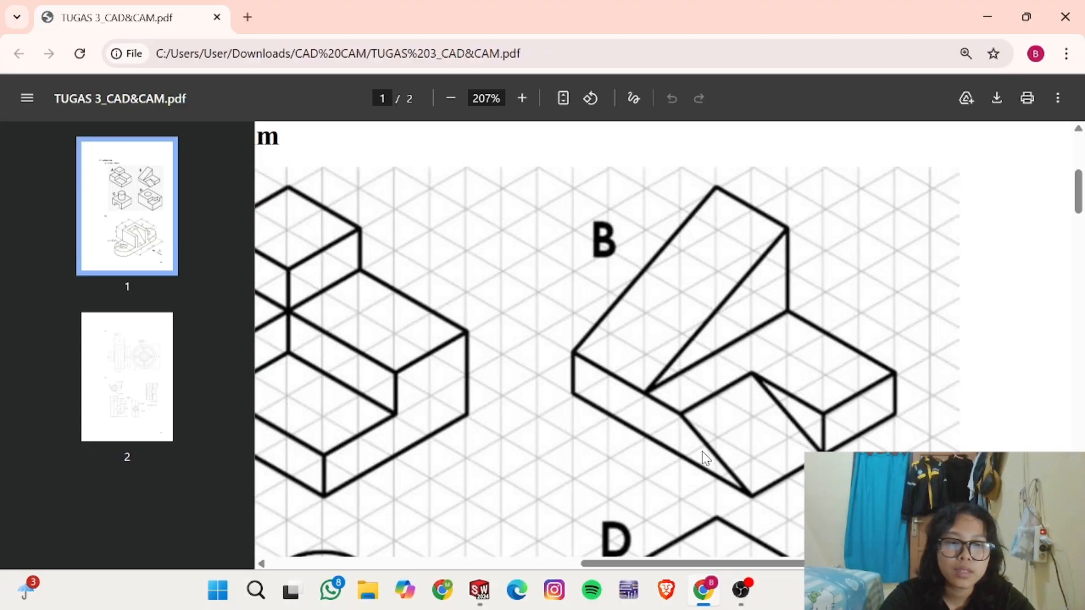
key(alt+Tab)
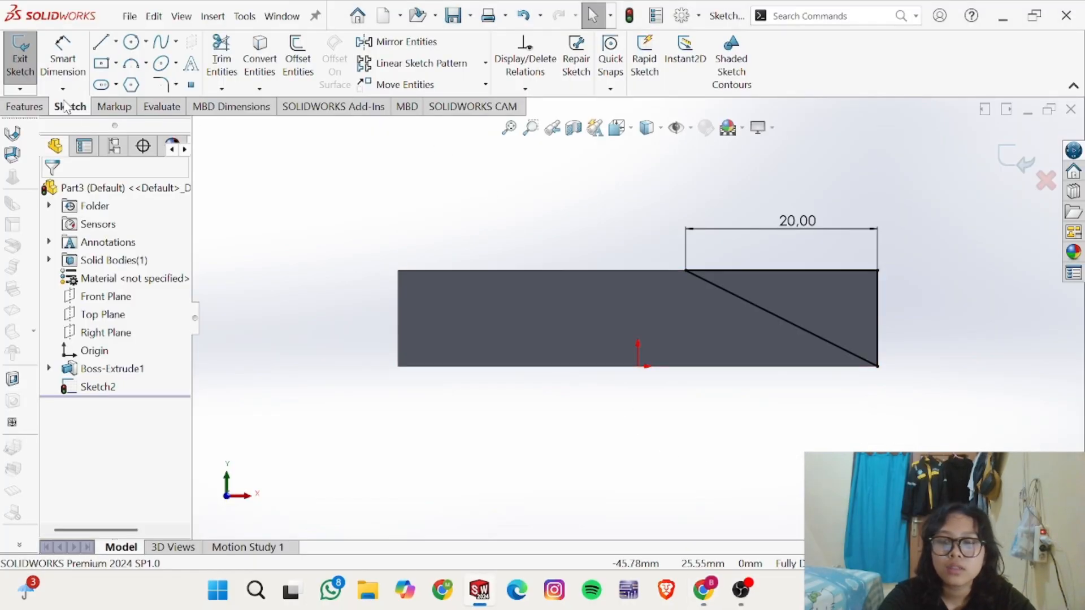
click(24, 106)
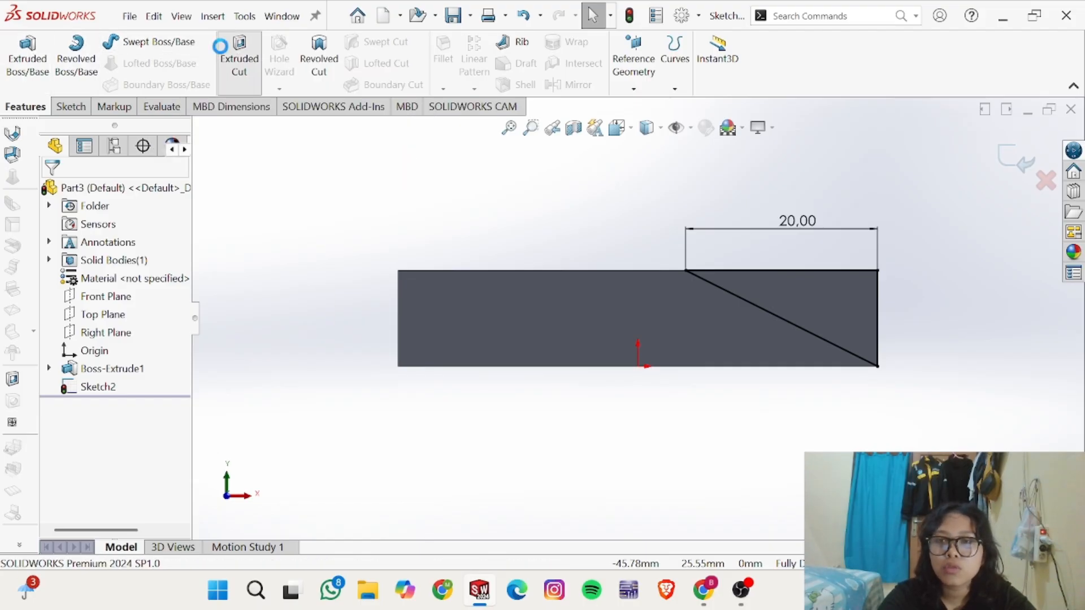
click(226, 51)
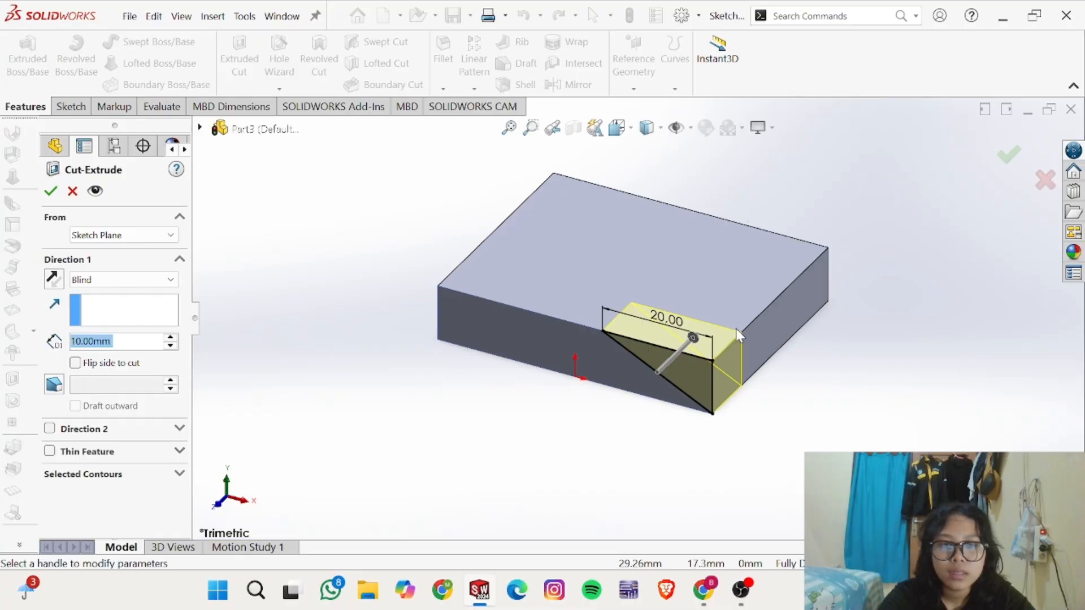
key(alt+Tab)
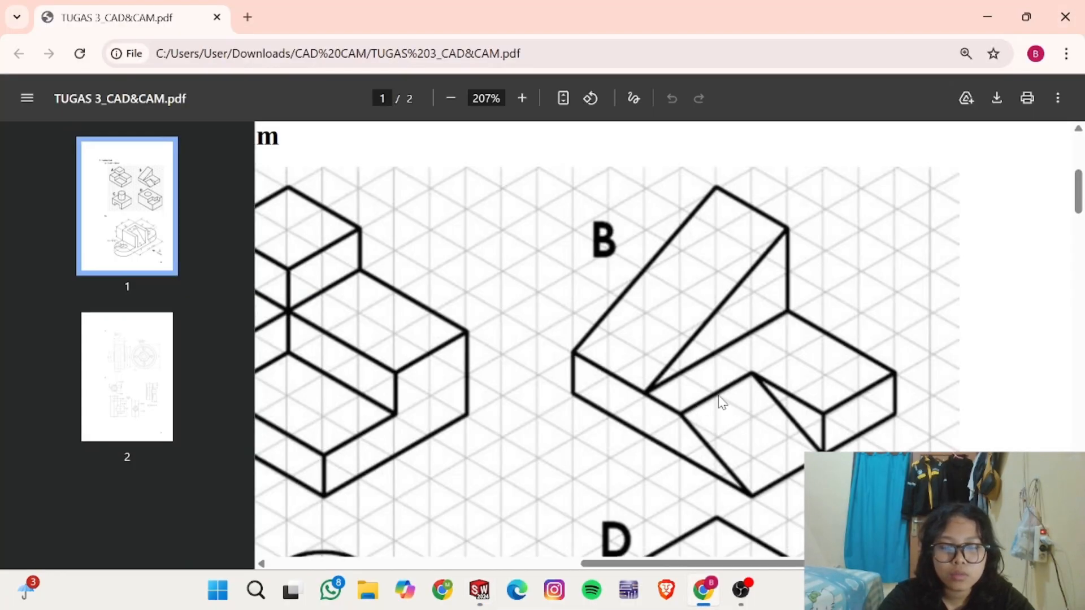
key(alt+Tab)
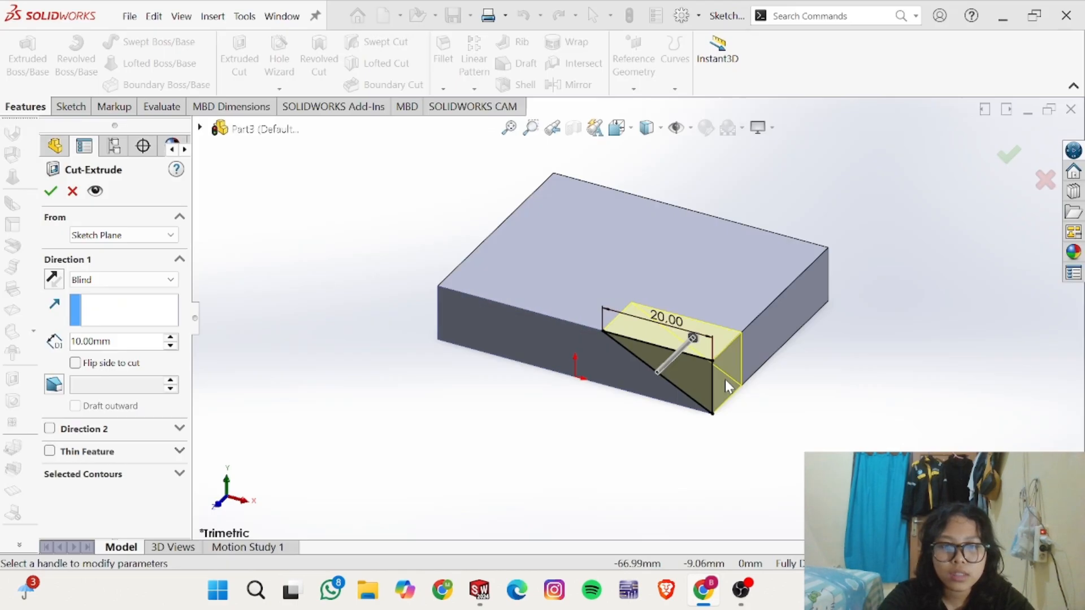
double_click(119, 342)
text(20)
key(Return)
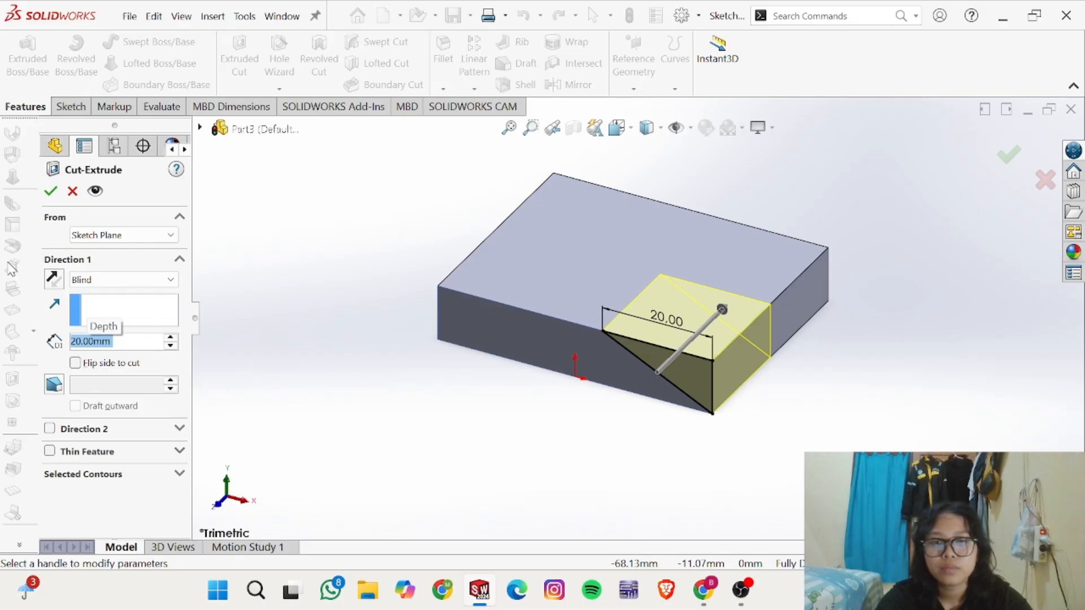
click(50, 192)
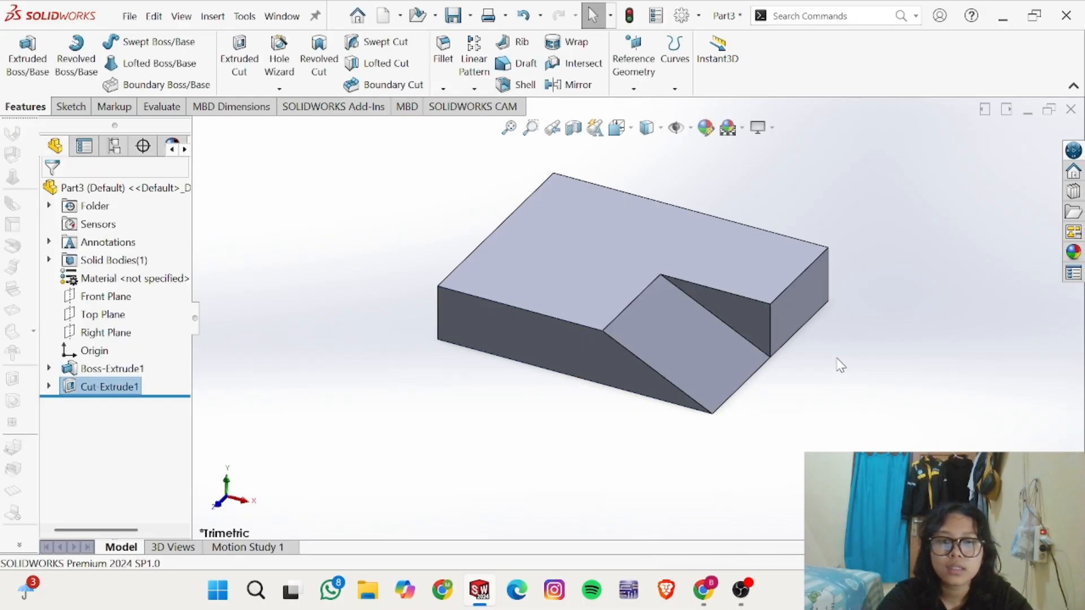
Step: Sketch a corner rectangle about 25 by 40 mm on the base's top face, from its back left corner to the front edge
key(alt+Tab)
key(alt+Tab)
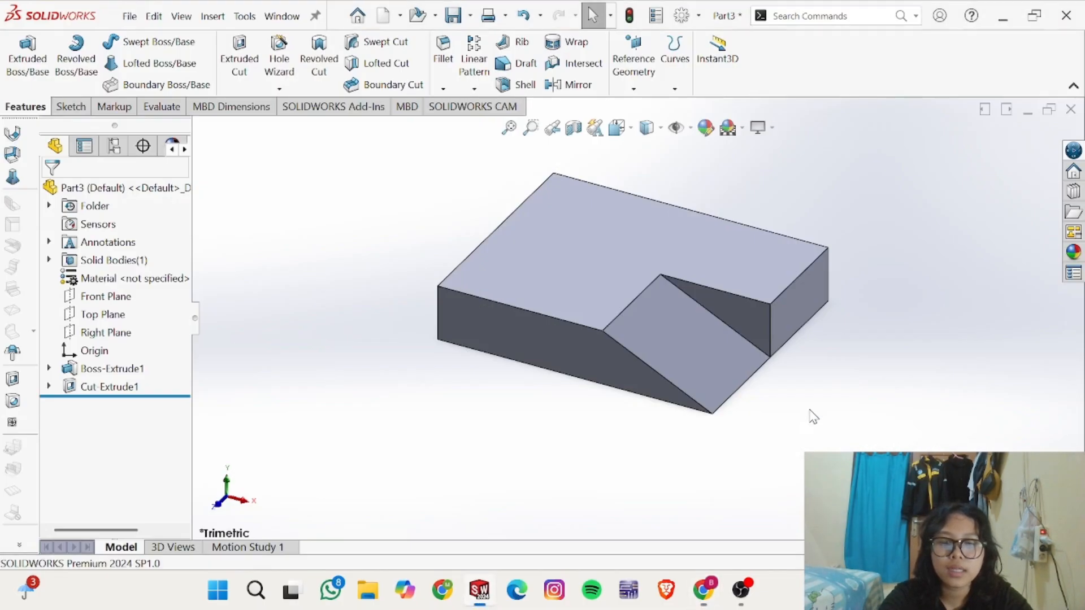
key(alt+Tab)
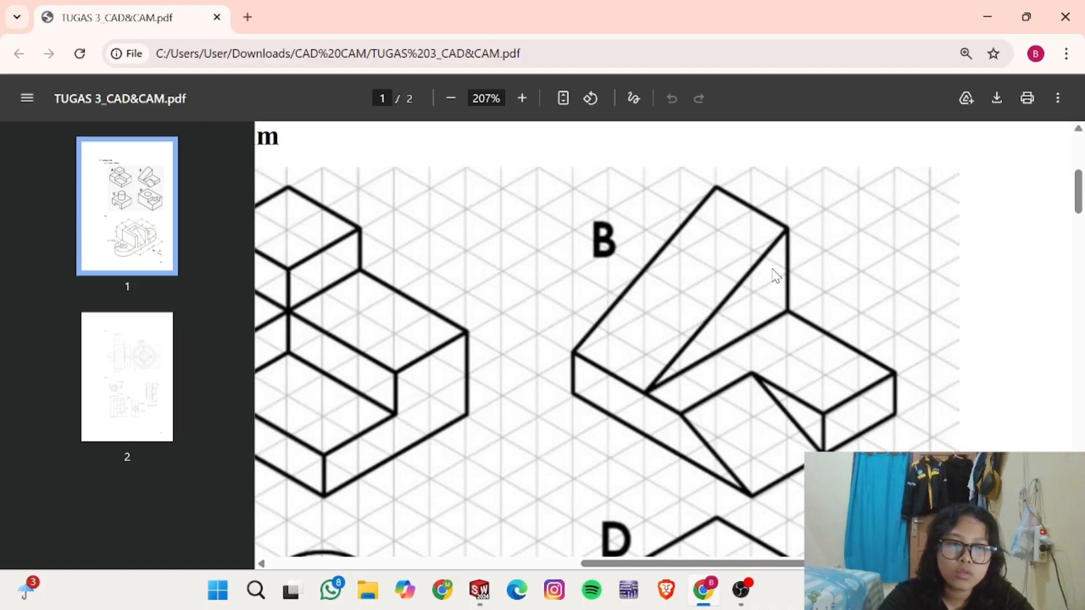
key(alt+Tab)
click(588, 235)
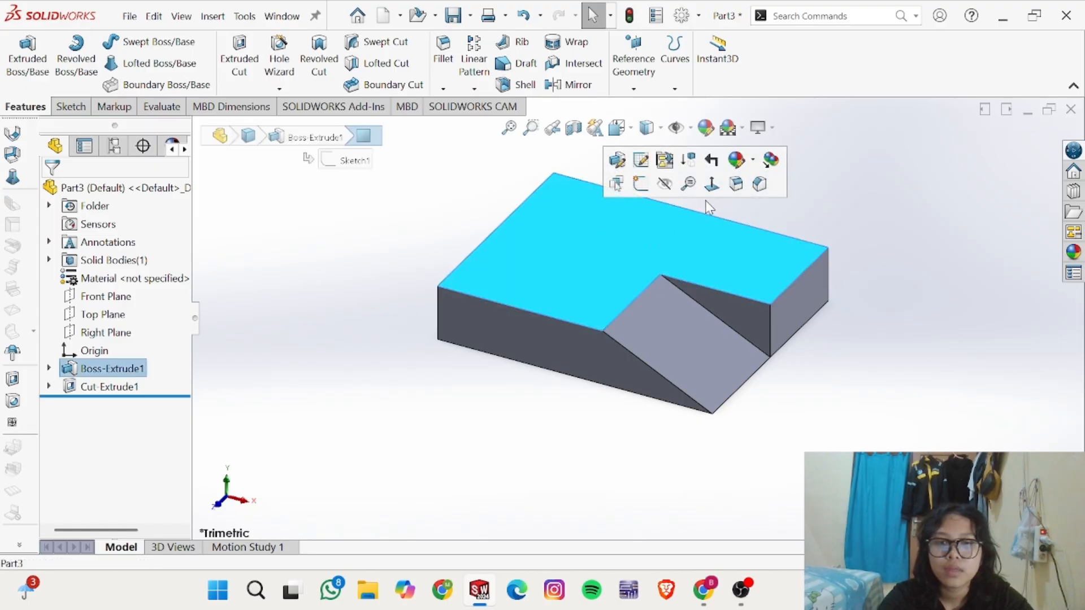
click(639, 184)
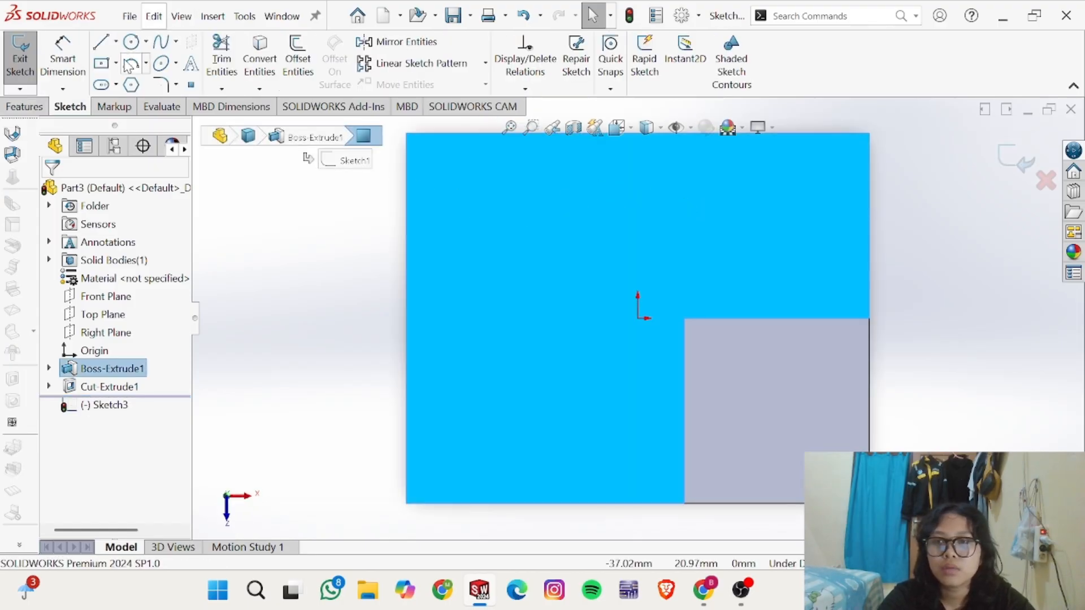
click(116, 64)
click(135, 84)
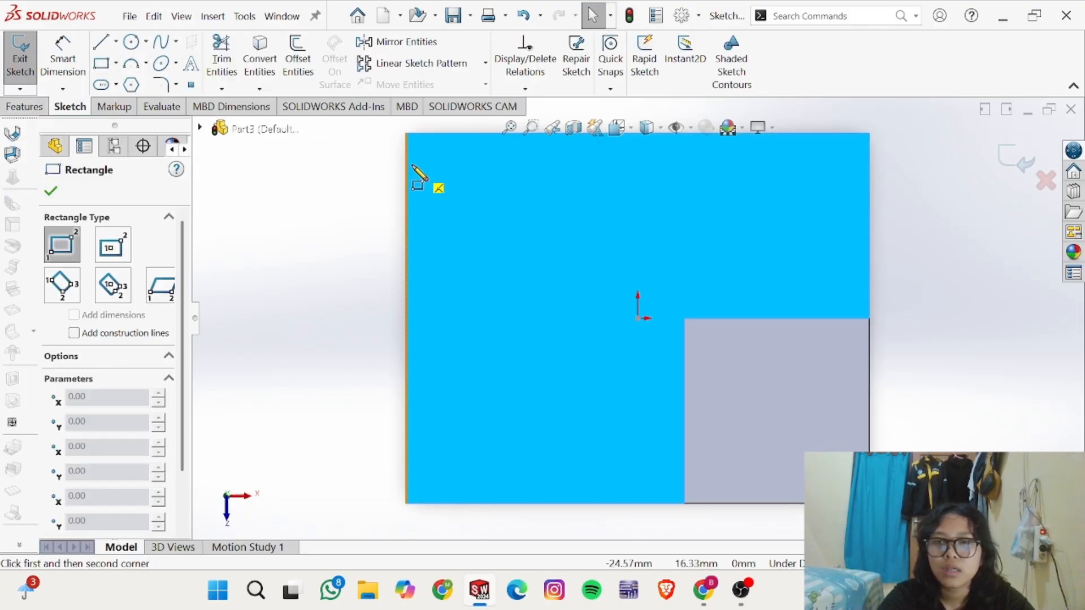
click(444, 164)
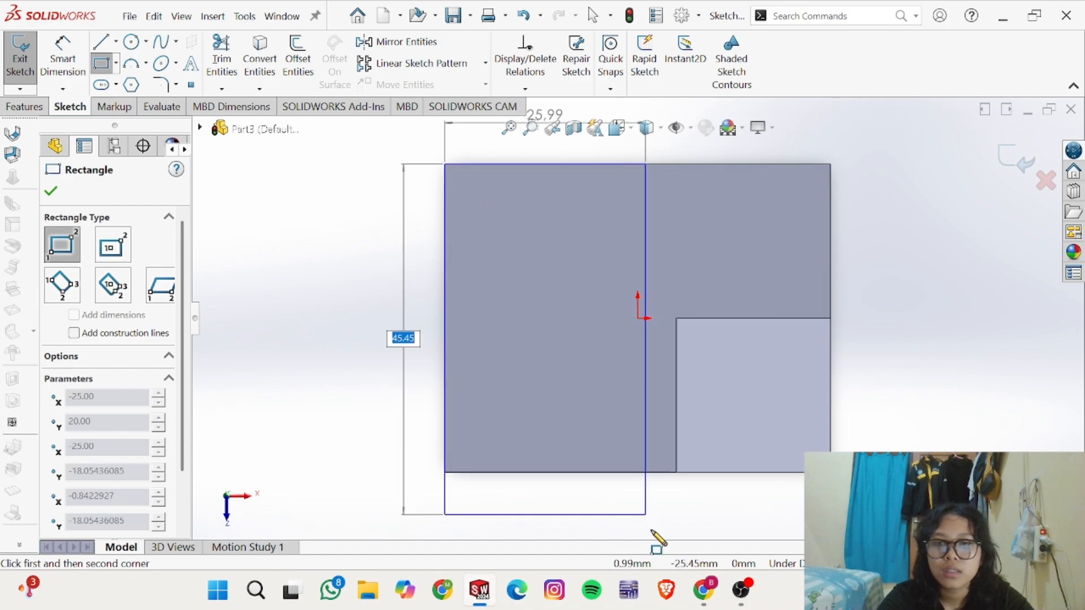
click(639, 474)
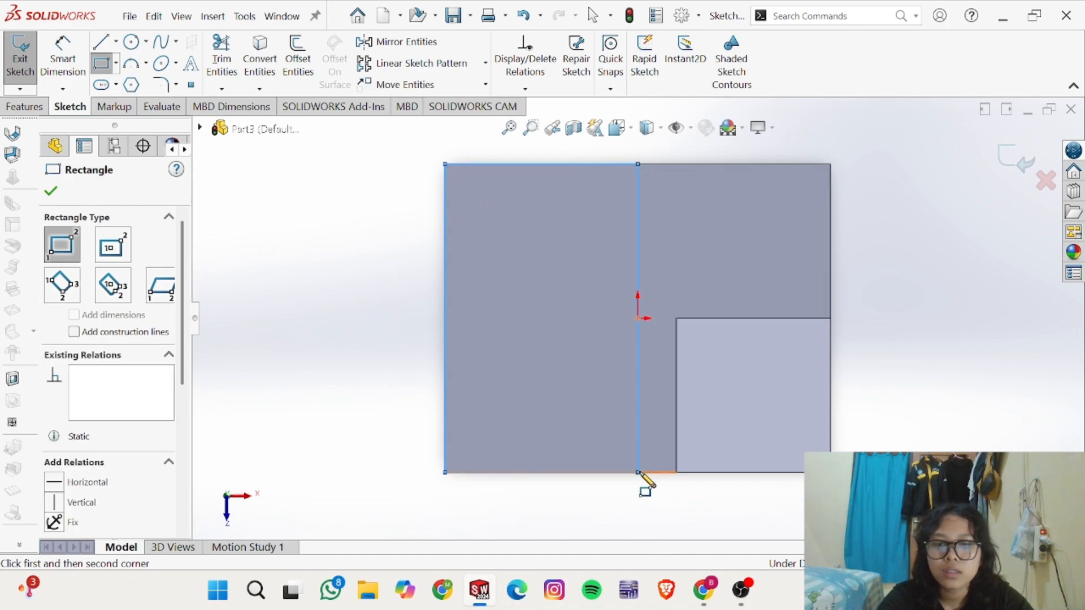
Step: Dimension the rectangle's back edge to 20 mm
key(Escape)
right_drag(317, 358, 340, 294)
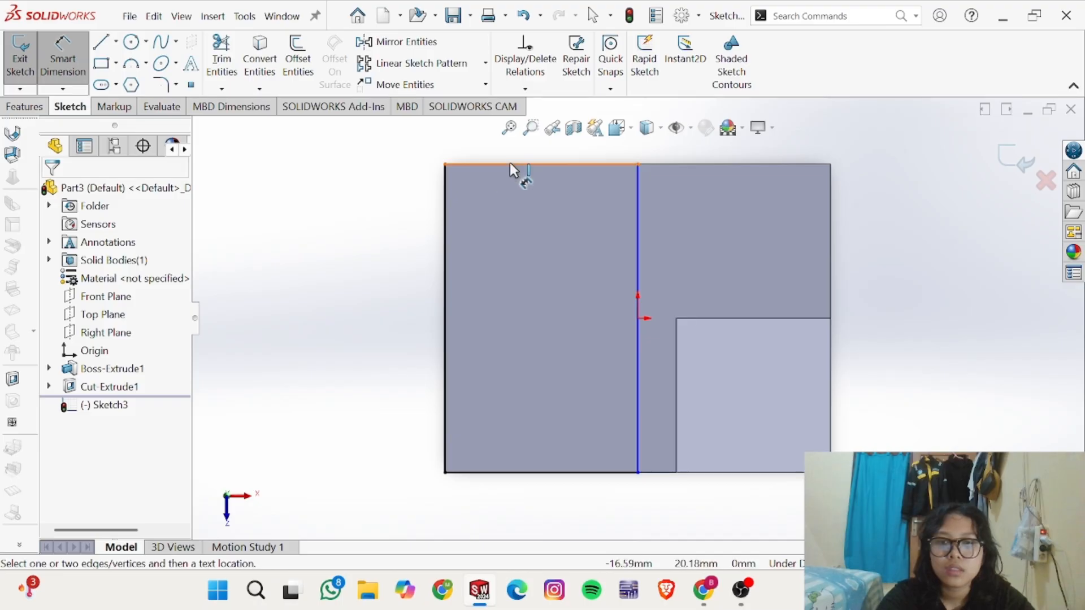
click(510, 162)
click(508, 144)
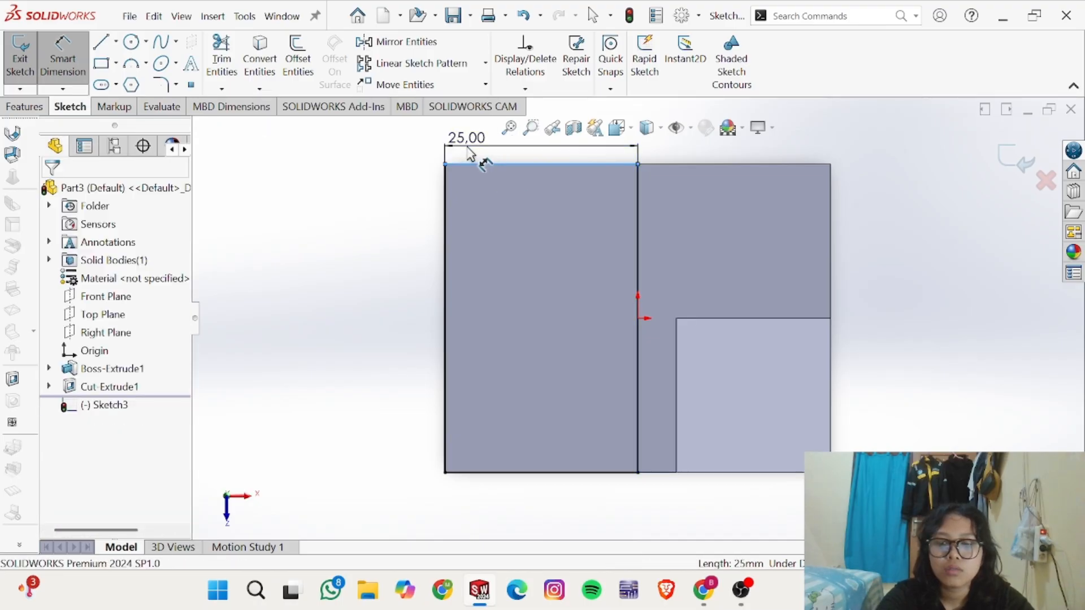
text(20)
key(Return)
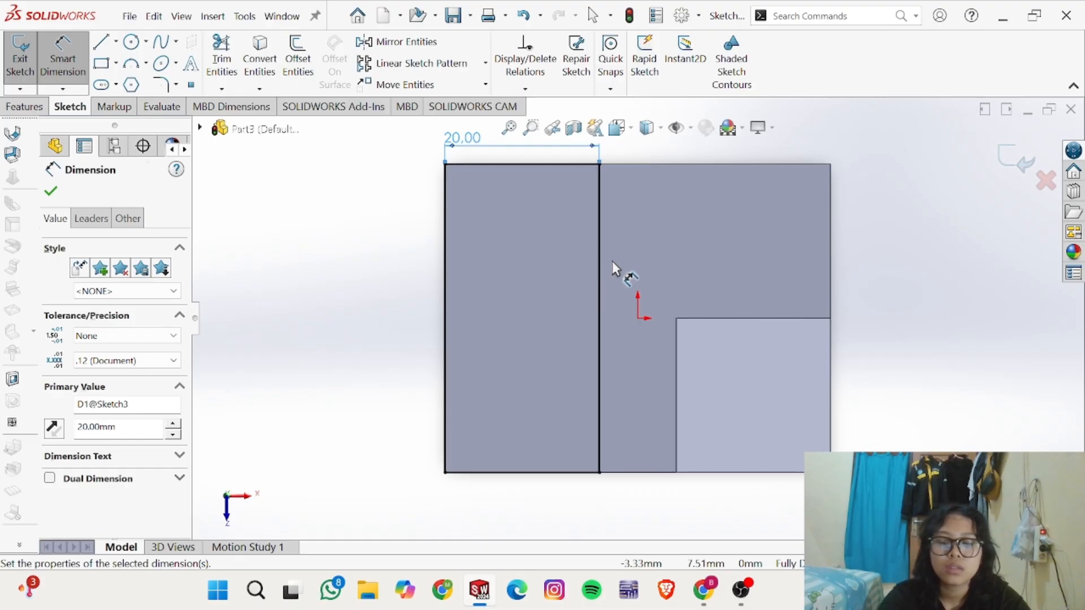
Step: Extrude the rectangle upward as a 20 mm blind boss merged with the base, checking the height against figure B in the PDF
key(alt+Tab)
key(alt+Tab)
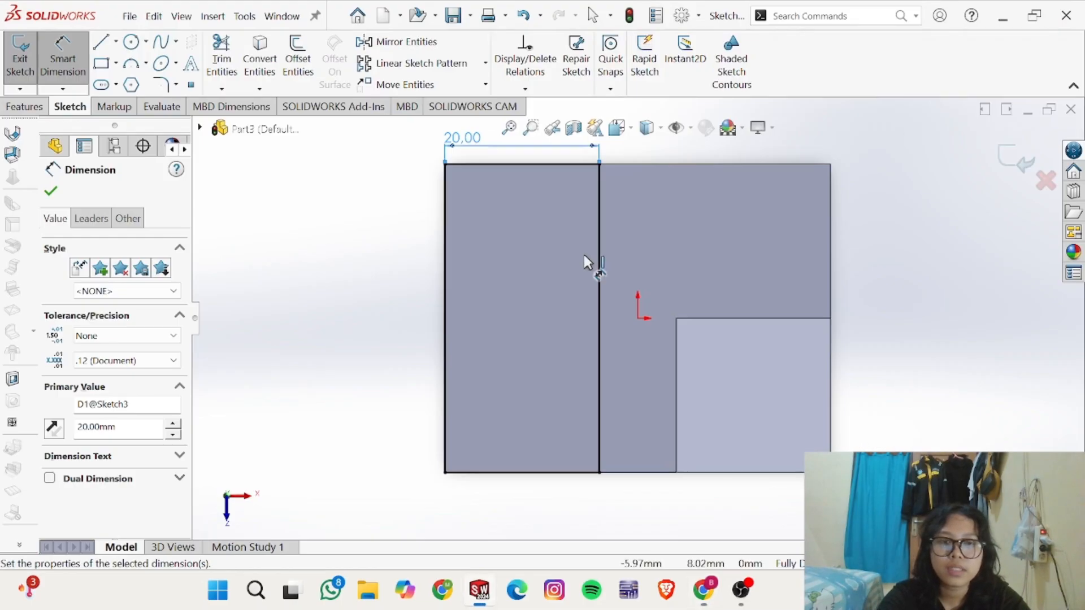
click(26, 106)
click(27, 56)
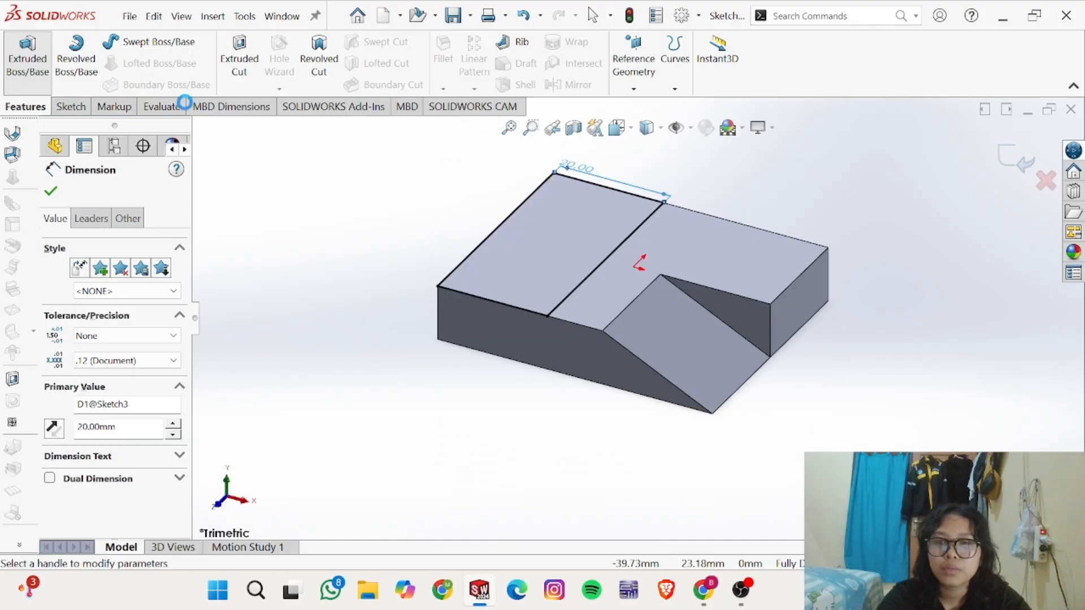
key(alt+Tab)
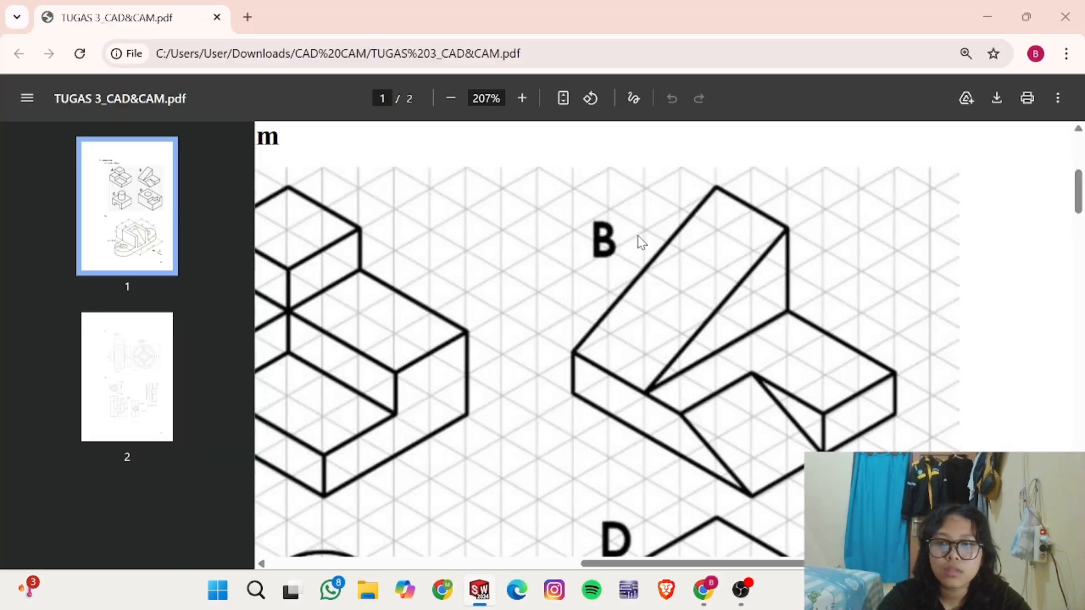
key(alt+Tab)
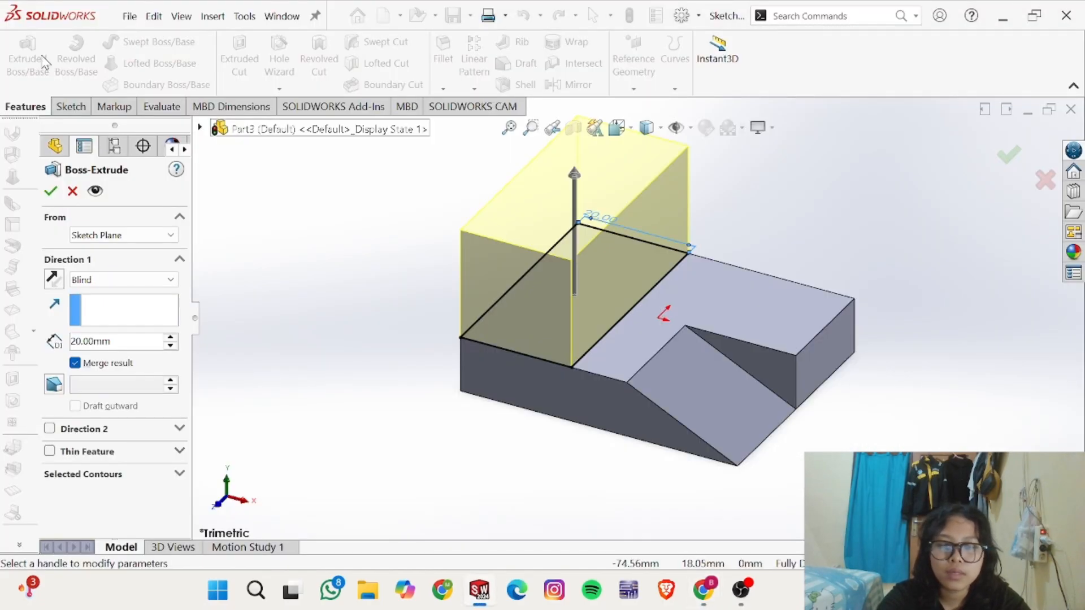
key(alt+Tab)
key(alt+Tab)
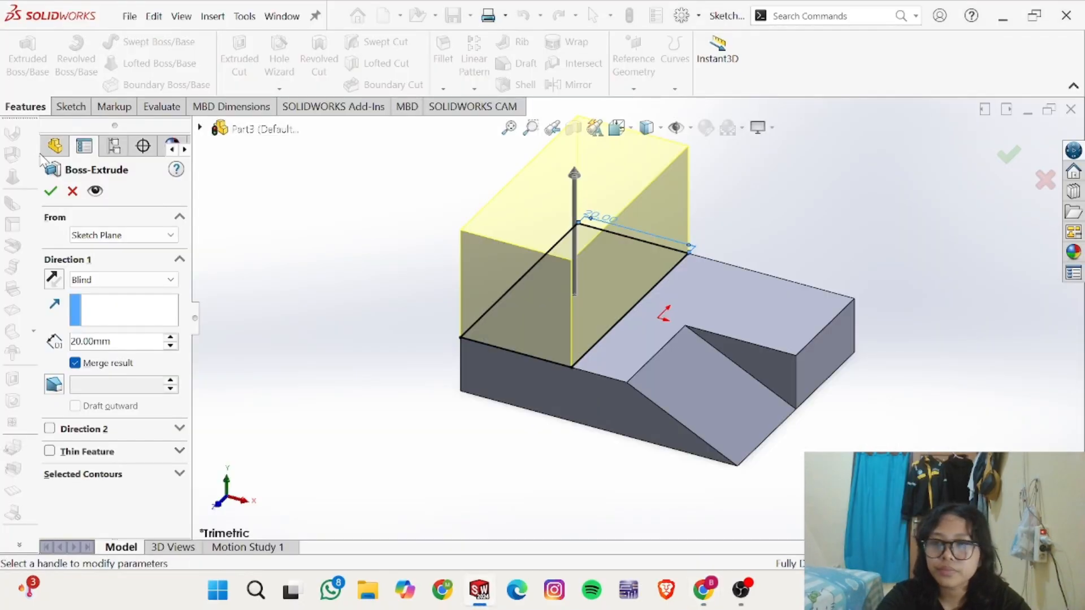
click(50, 191)
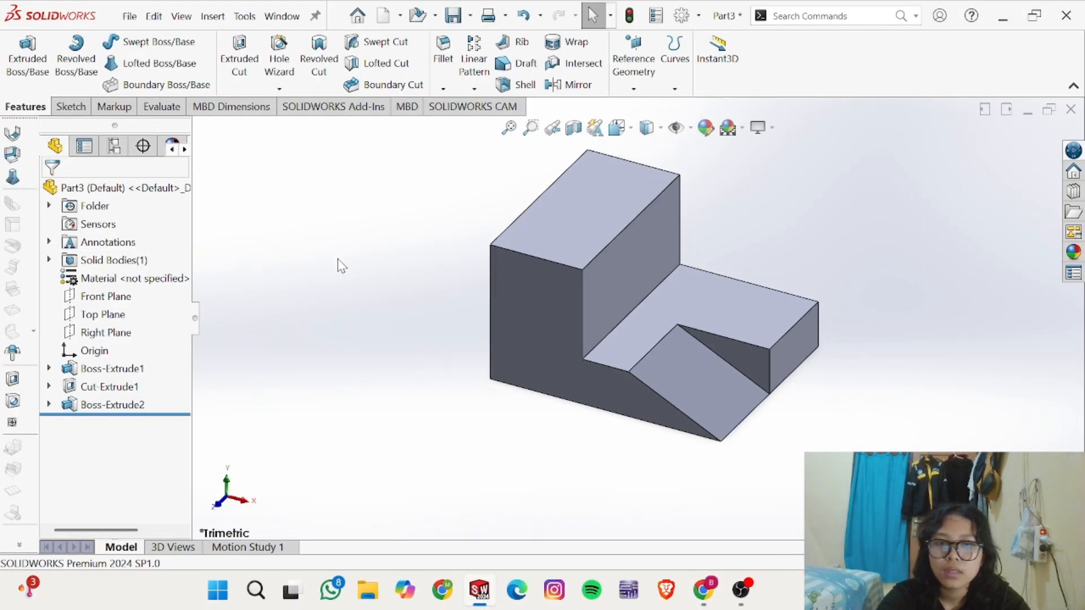
Step: Sketch a closed right triangle on the upper block's inner side face, sloping from its top back corner to its bottom front corner, following figure B
key(alt+Tab)
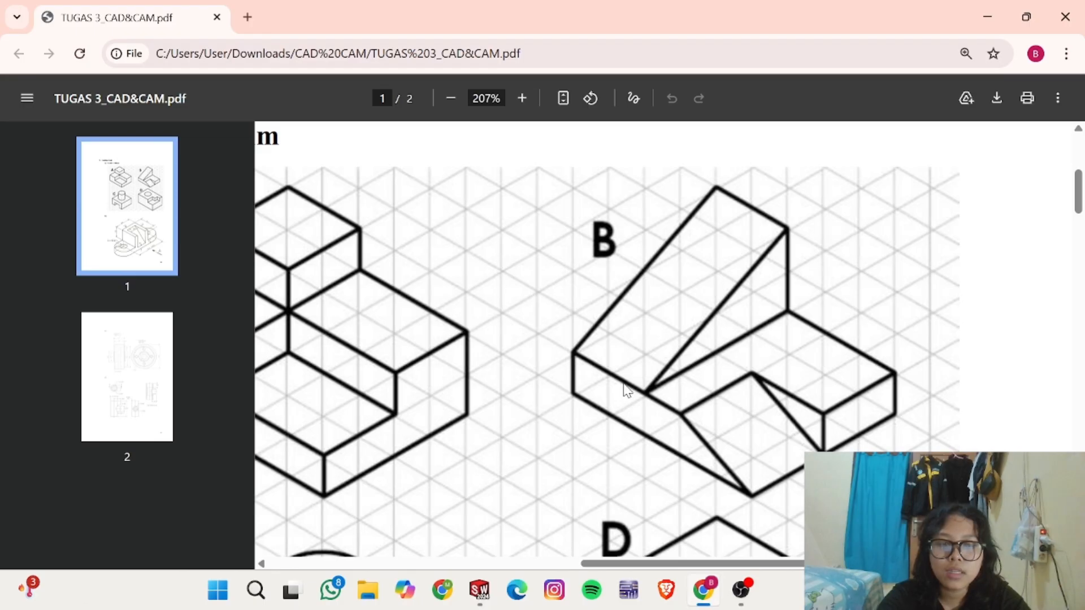
key(alt+Tab)
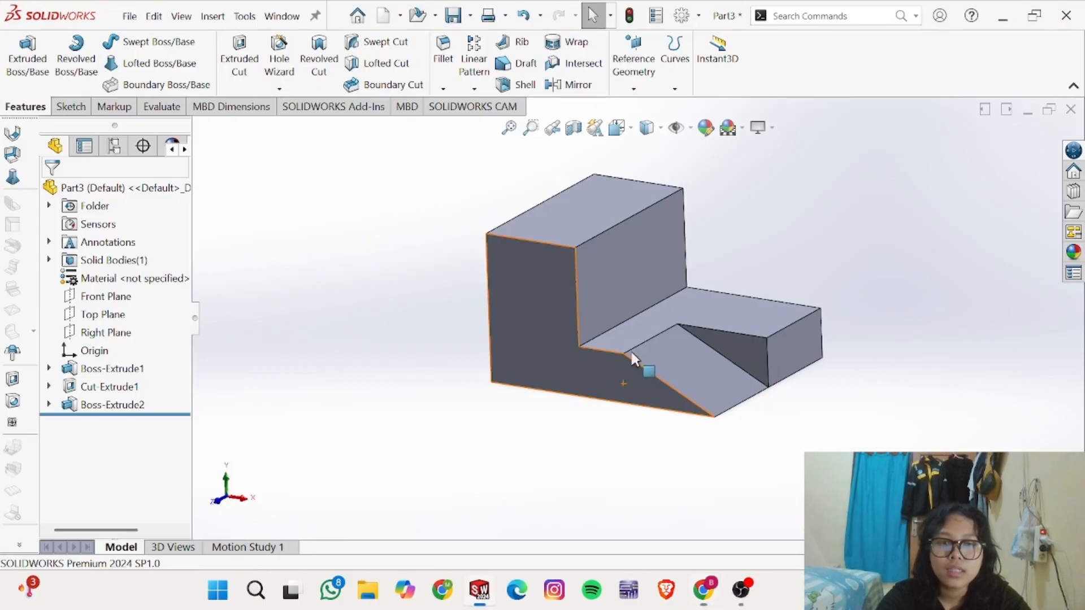
click(622, 246)
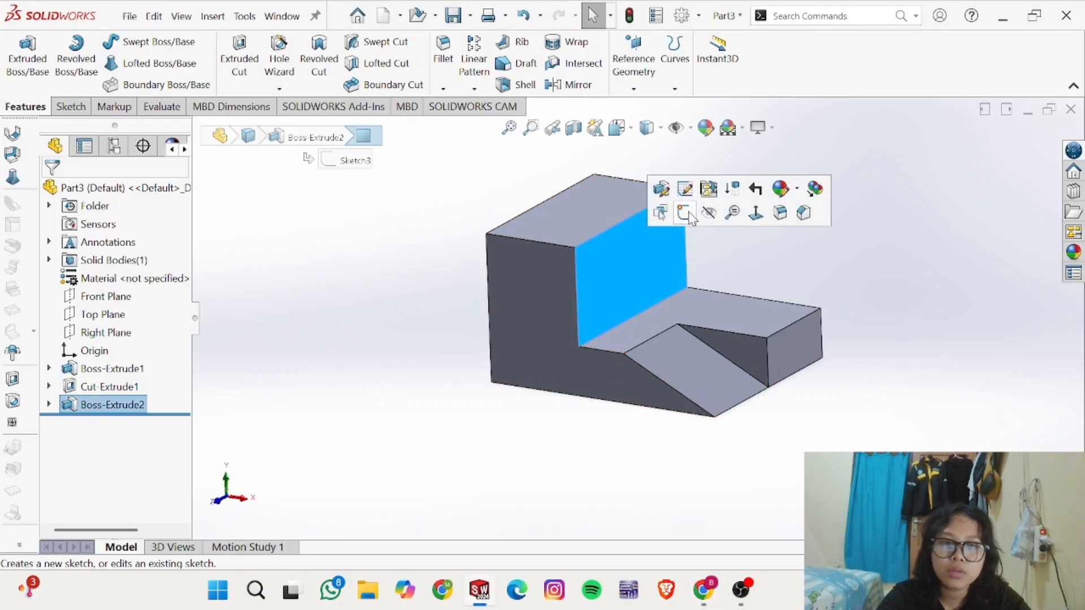
click(686, 210)
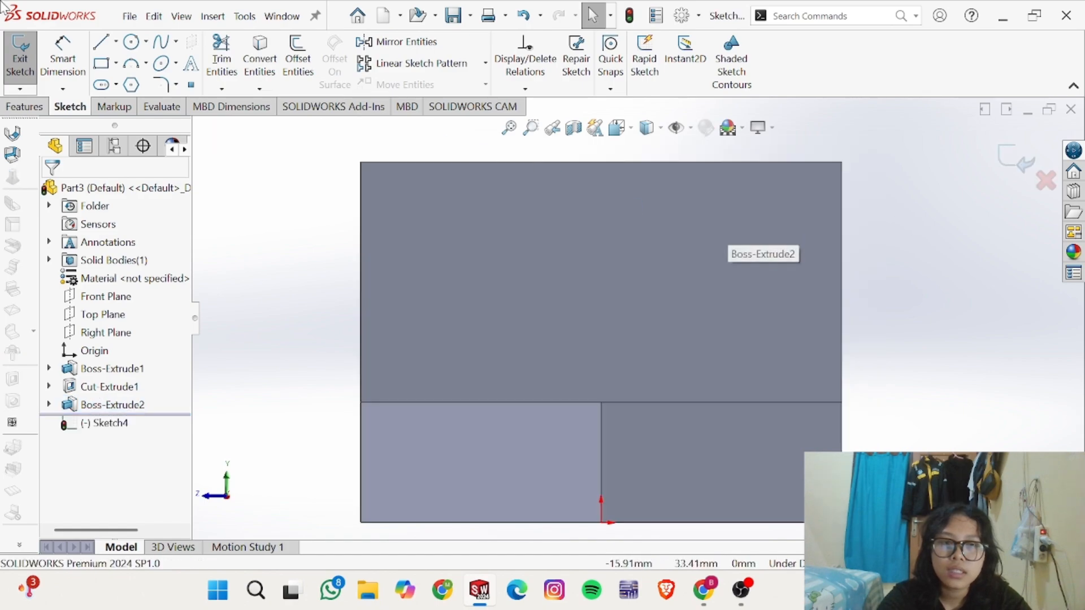
click(101, 42)
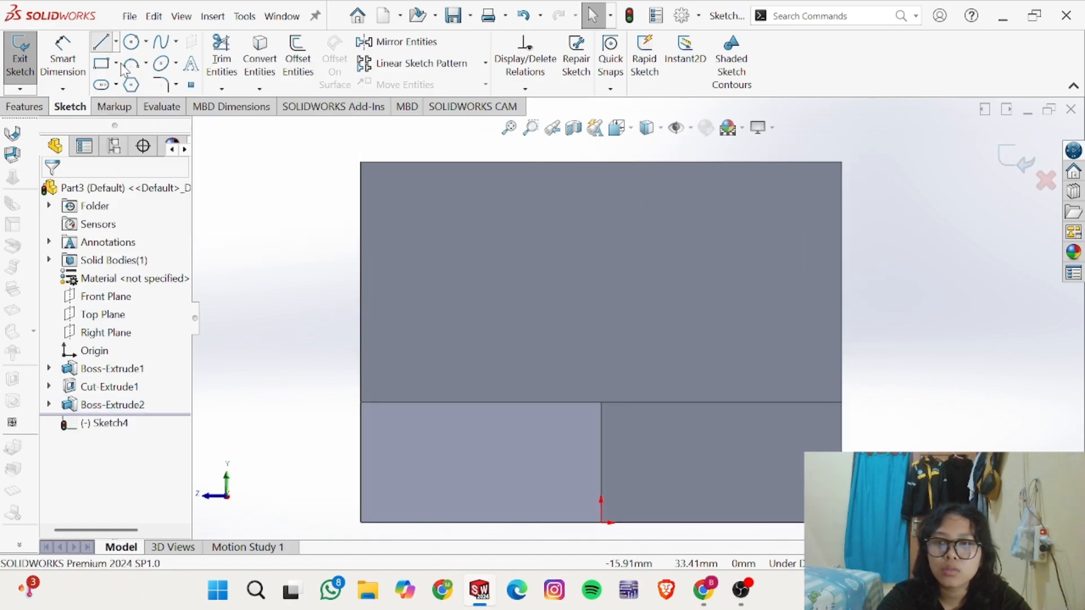
key(alt+Tab)
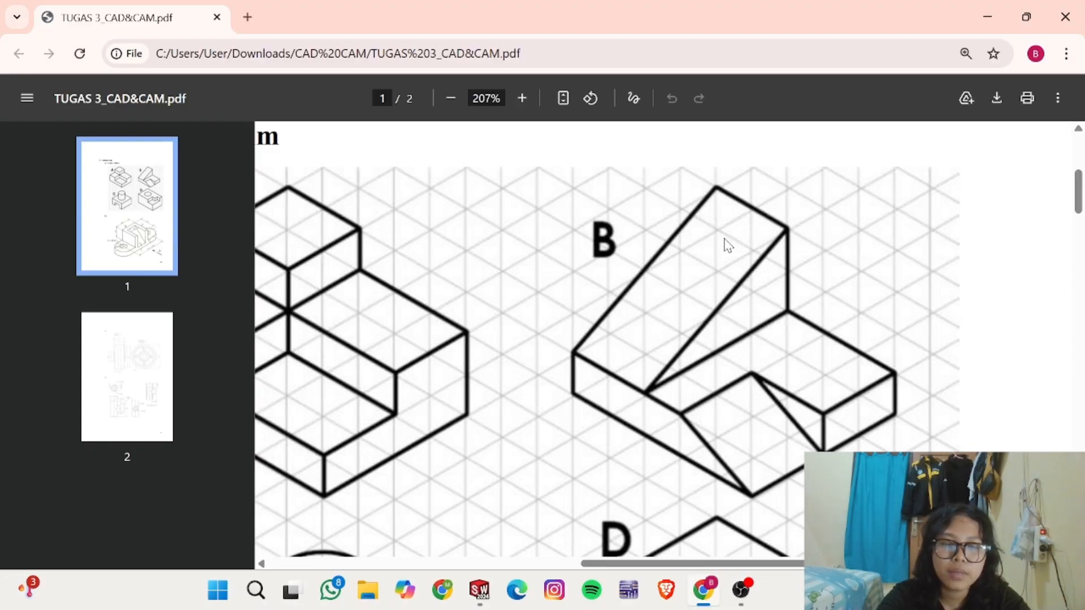
key(alt+Tab)
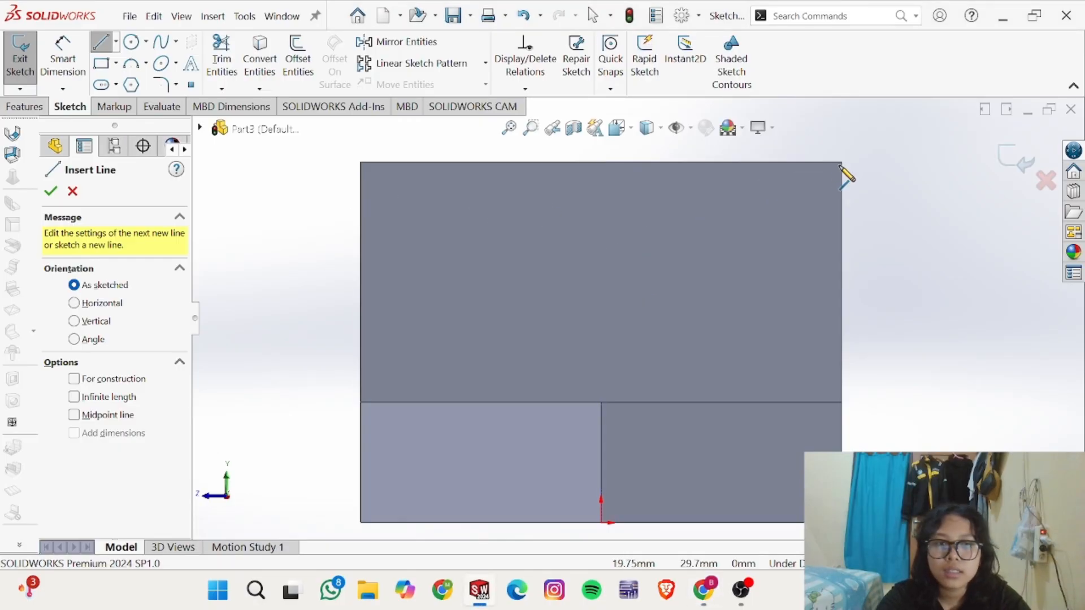
drag(841, 163, 435, 310)
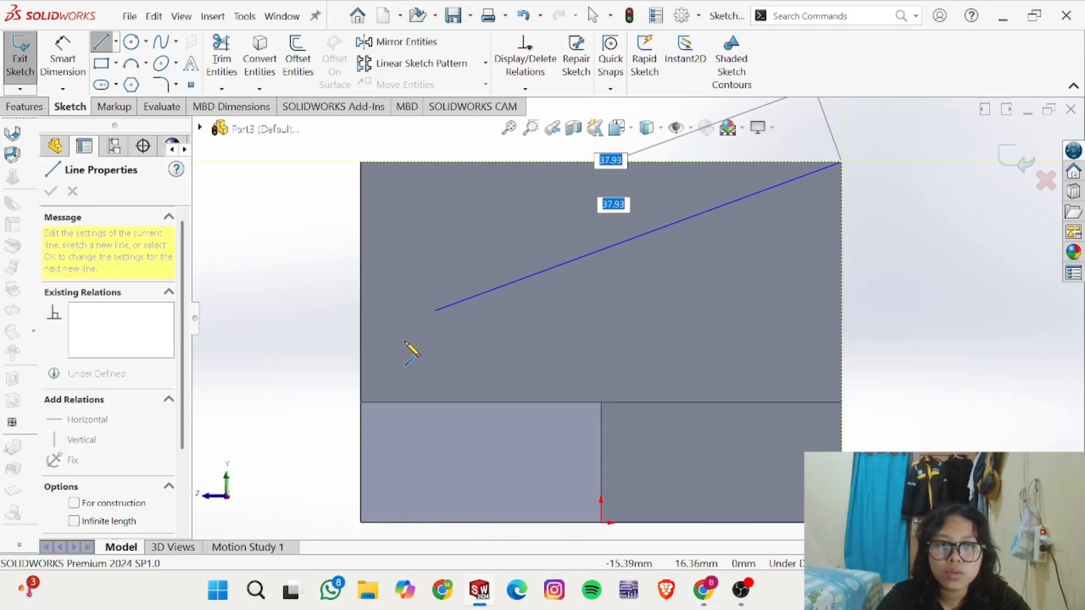
click(360, 403)
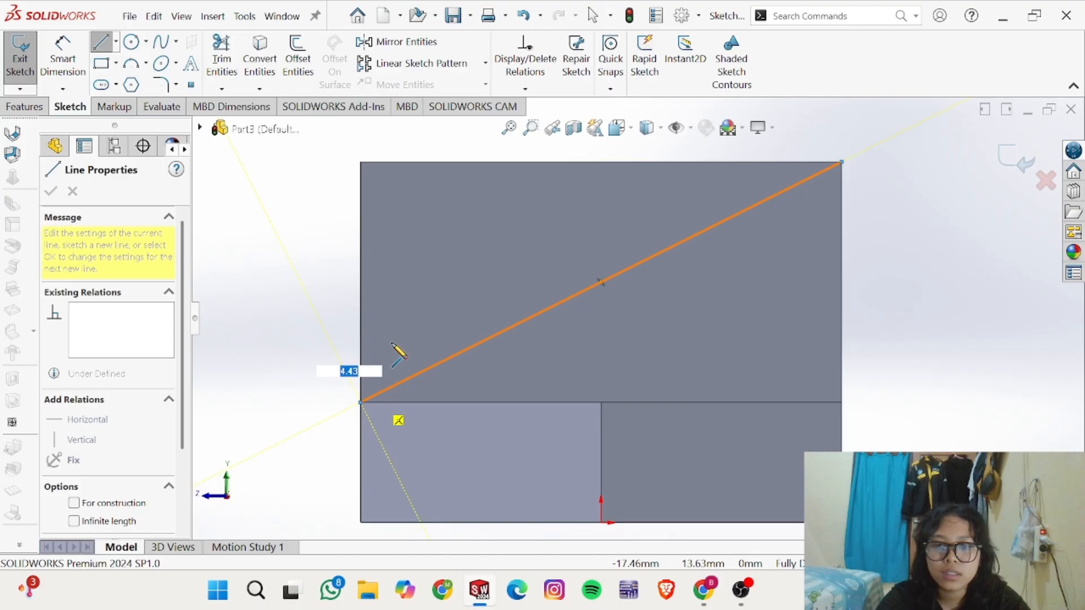
click(361, 162)
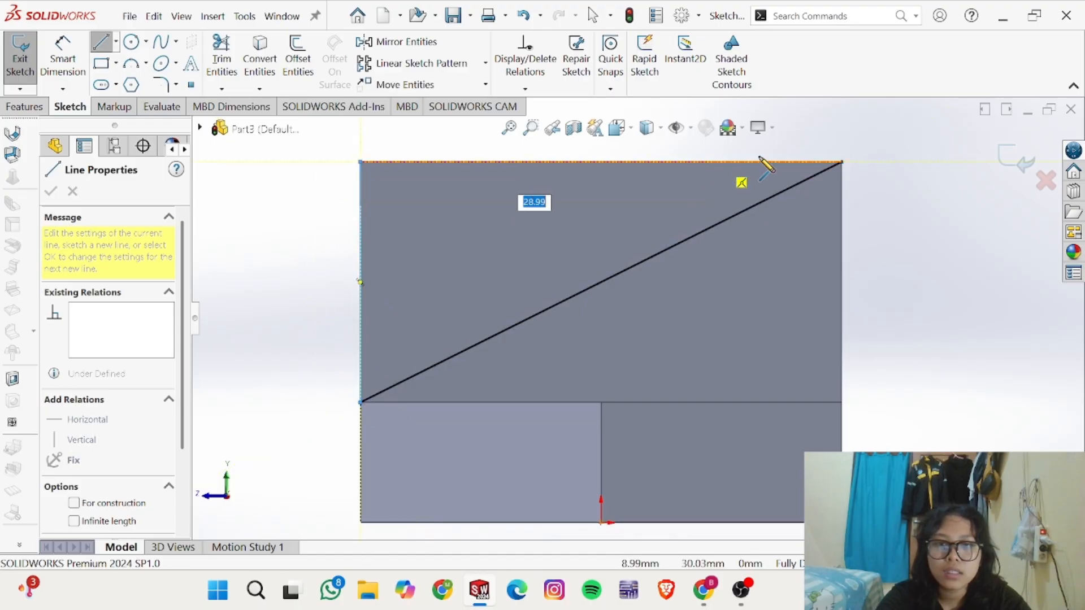
click(840, 162)
key(Escape)
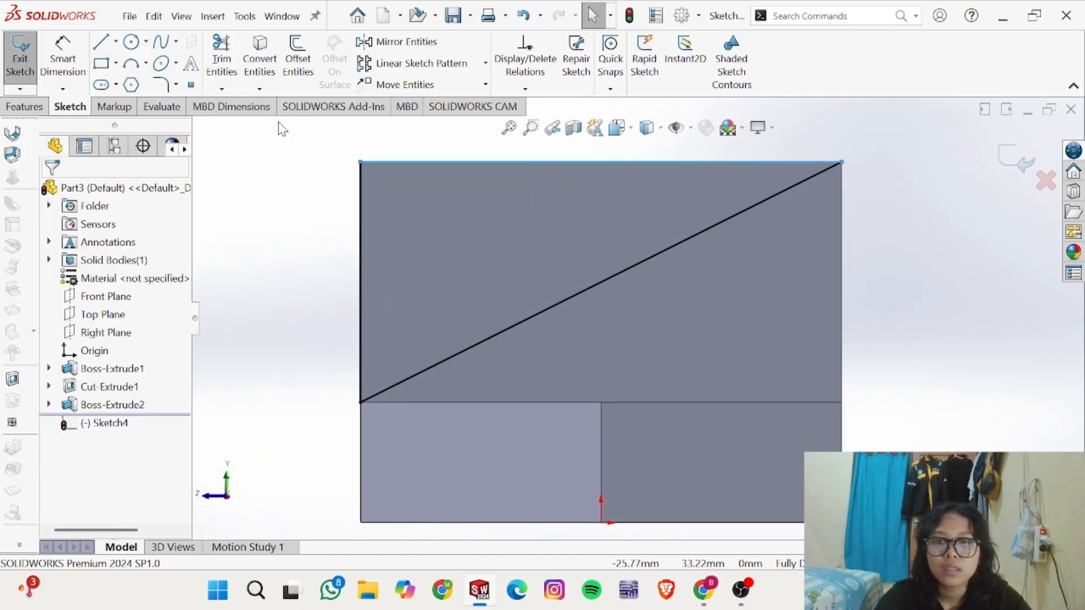
Step: Cut the triangular profile through the upper block as a 20 mm blind extruded cut and compare the isometric view with figure B in the PDF
click(39, 108)
click(252, 54)
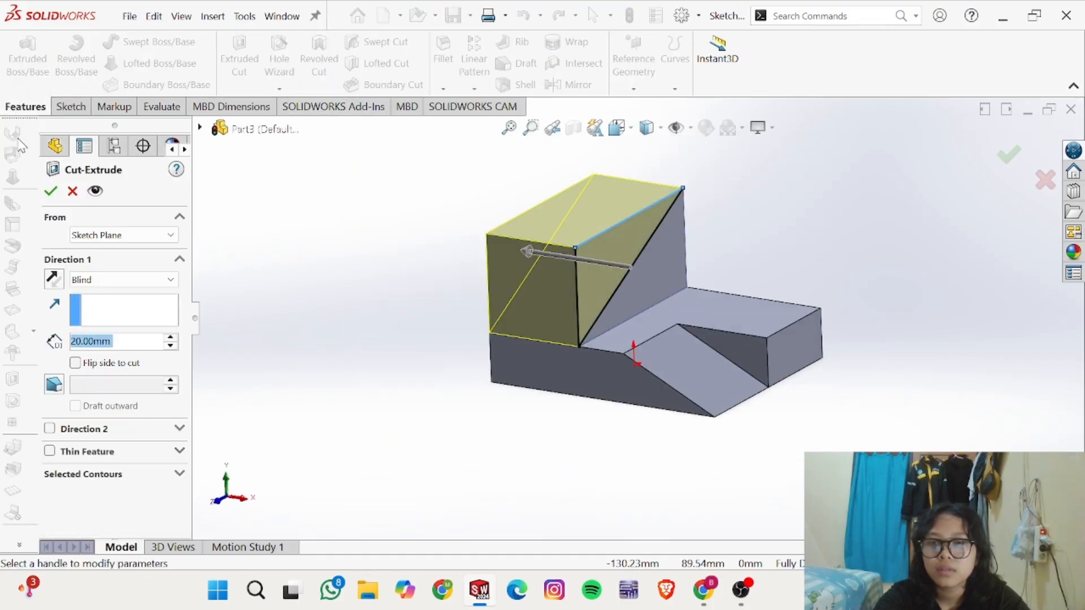
click(51, 192)
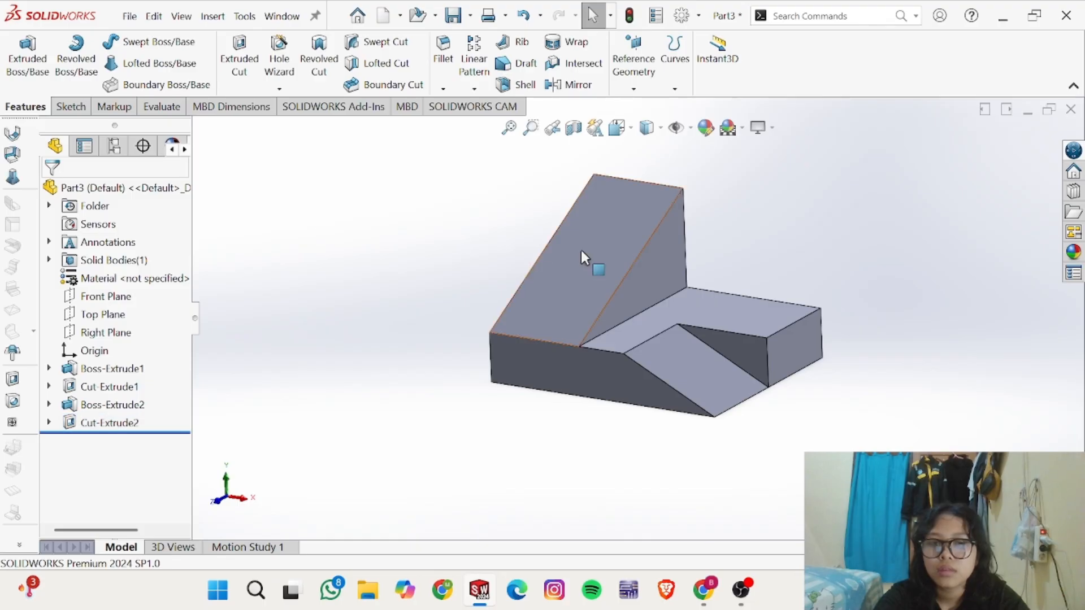
key(space)
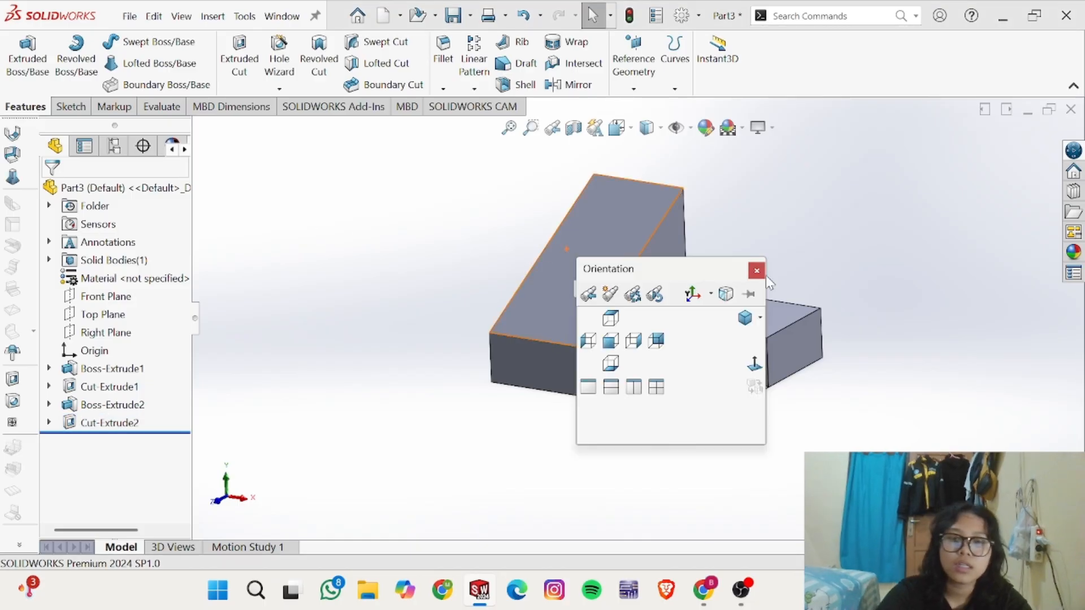
click(745, 319)
key(alt+Tab)
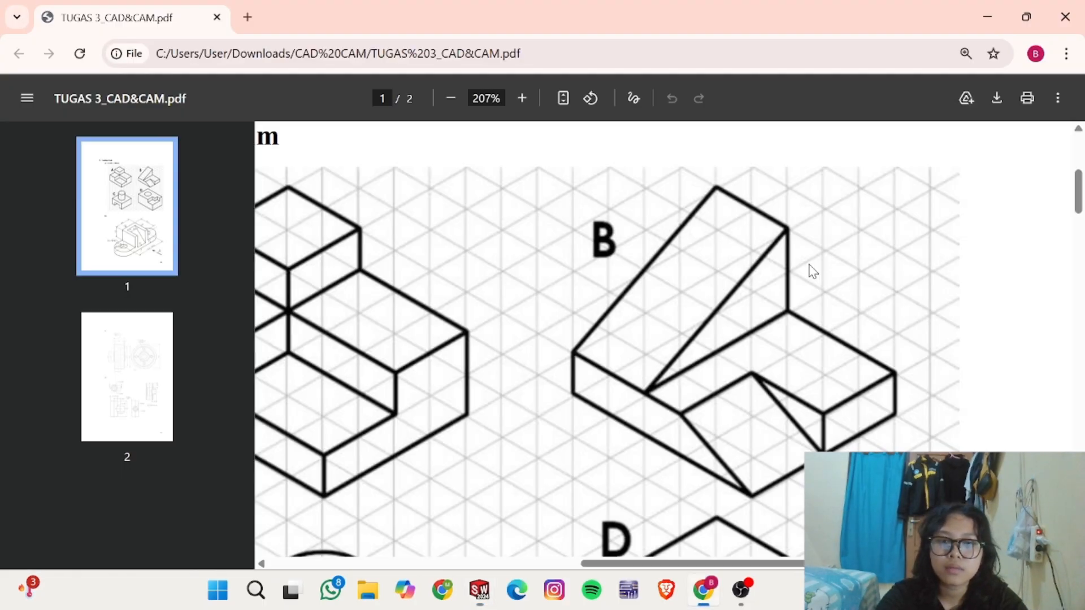
key(alt+Tab)
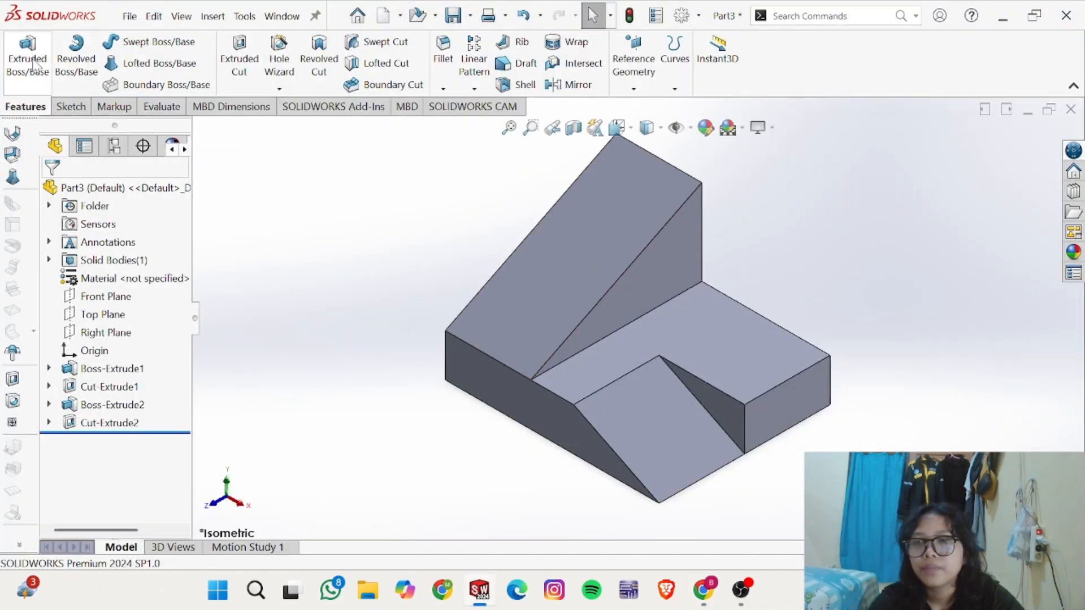
Step: Save the part as Soal 1b in the Tugas CAD CAM 3 folder
click(154, 15)
mouse_move(130, 16)
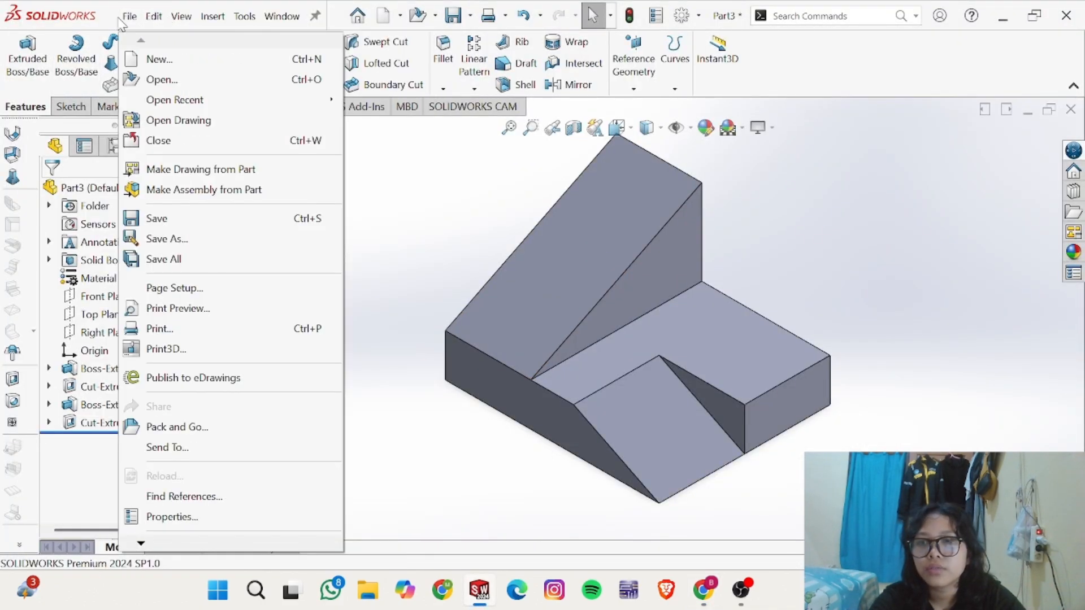
click(140, 236)
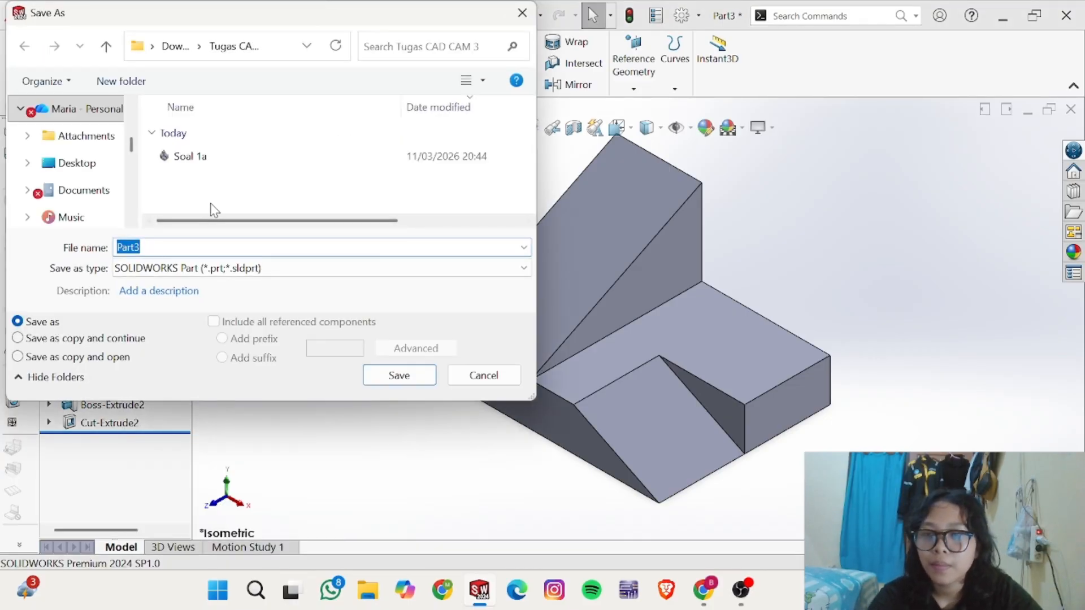
text(Soal)
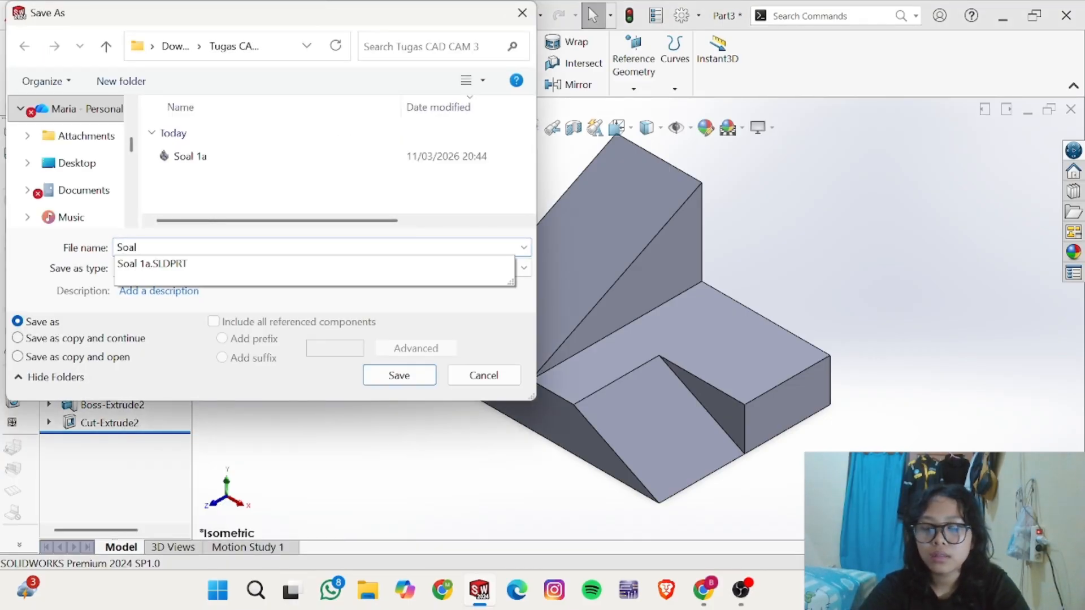
text( 2)
key(BackSpace)
text(1)
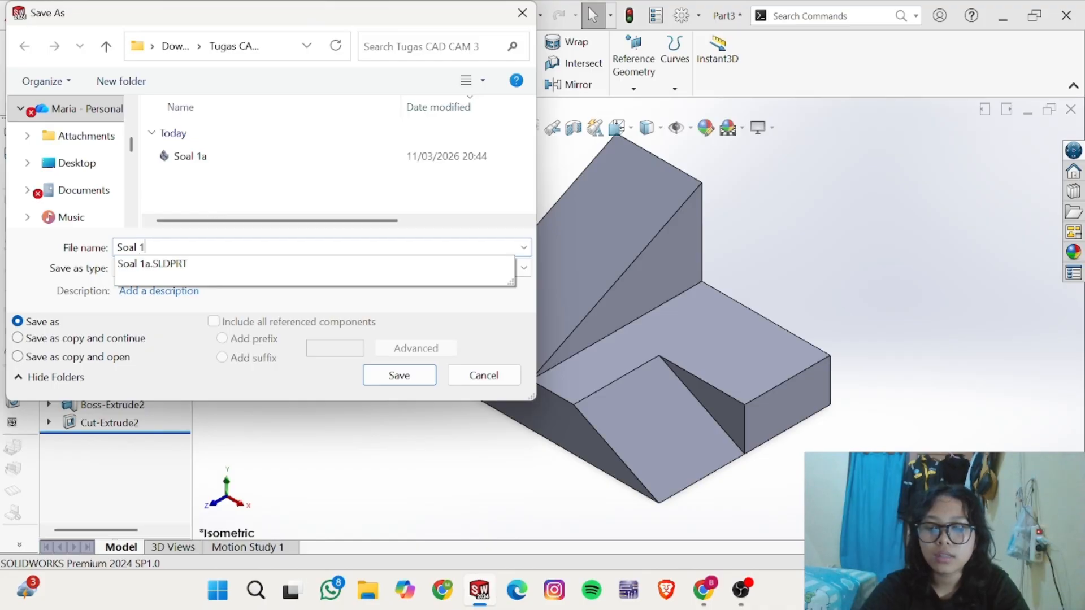
text(b)
key(Return)
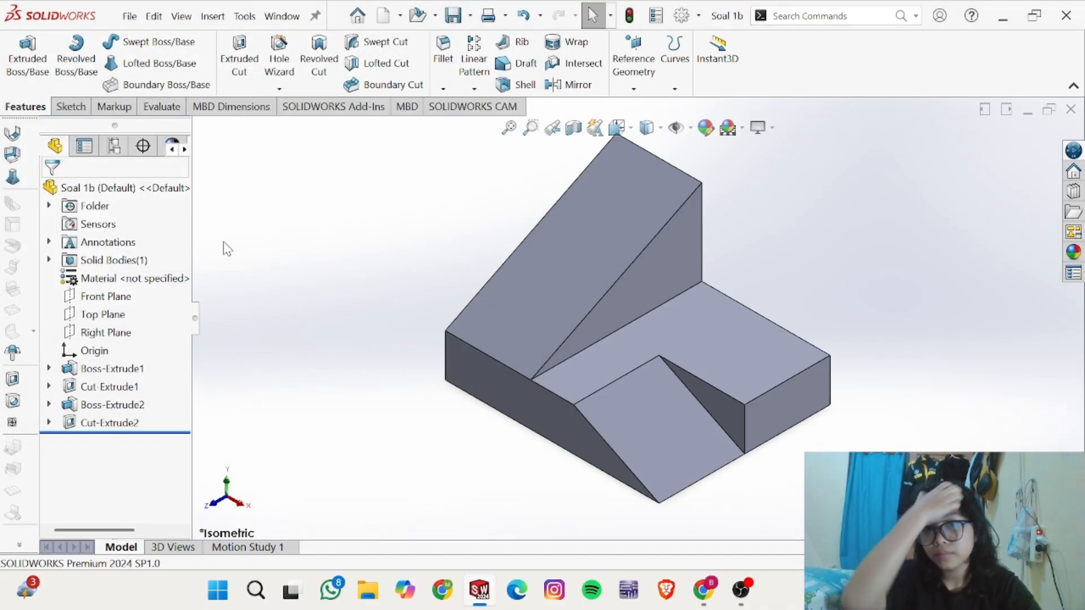
Step: Create a new part document and examine figure C in the assignment PDF
click(130, 15)
click(164, 59)
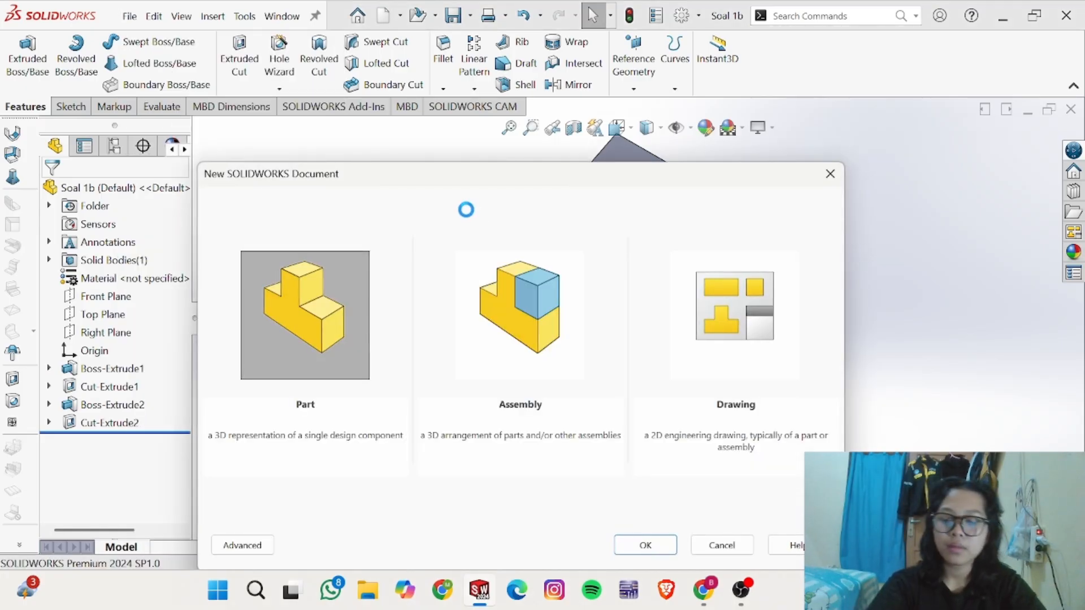
key(Return)
key(alt+Tab)
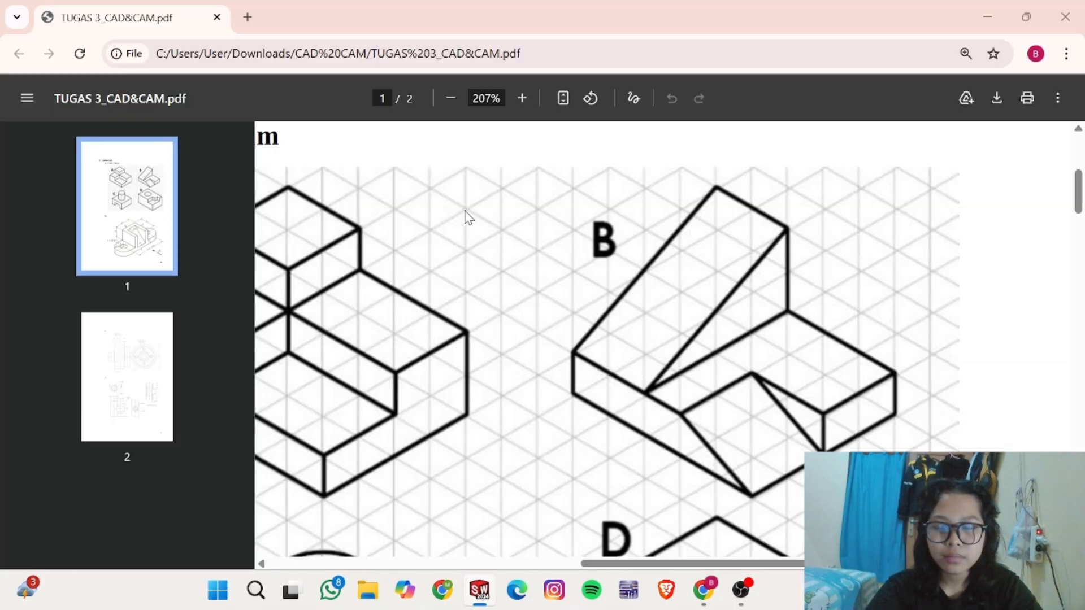
scroll(574, 286, down, 4)
scroll(569, 286, left, 2)
scroll(569, 286, left, 1)
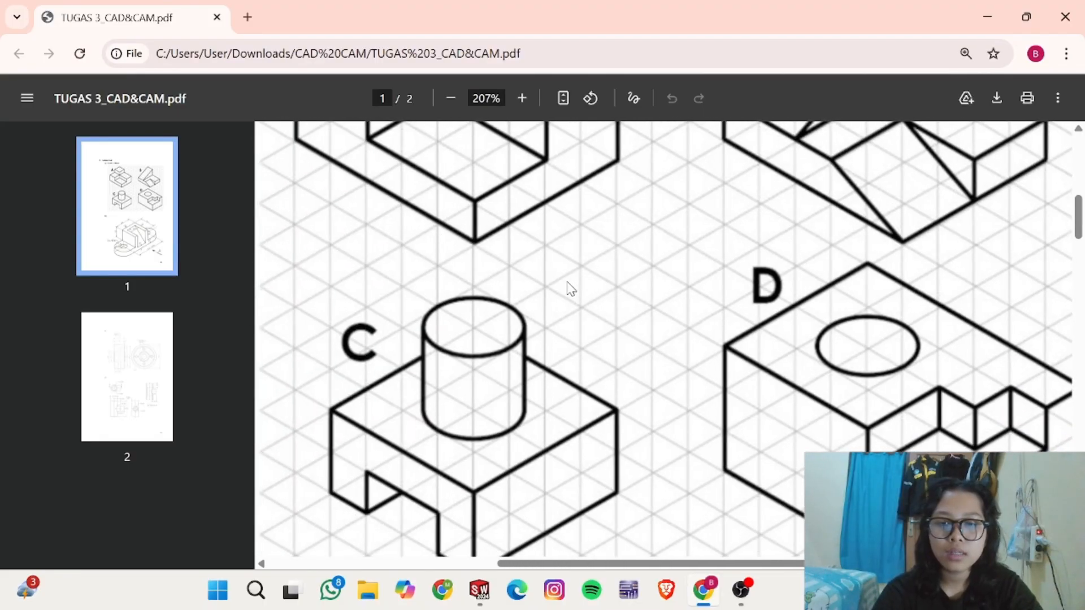
scroll(560, 287, down, 2)
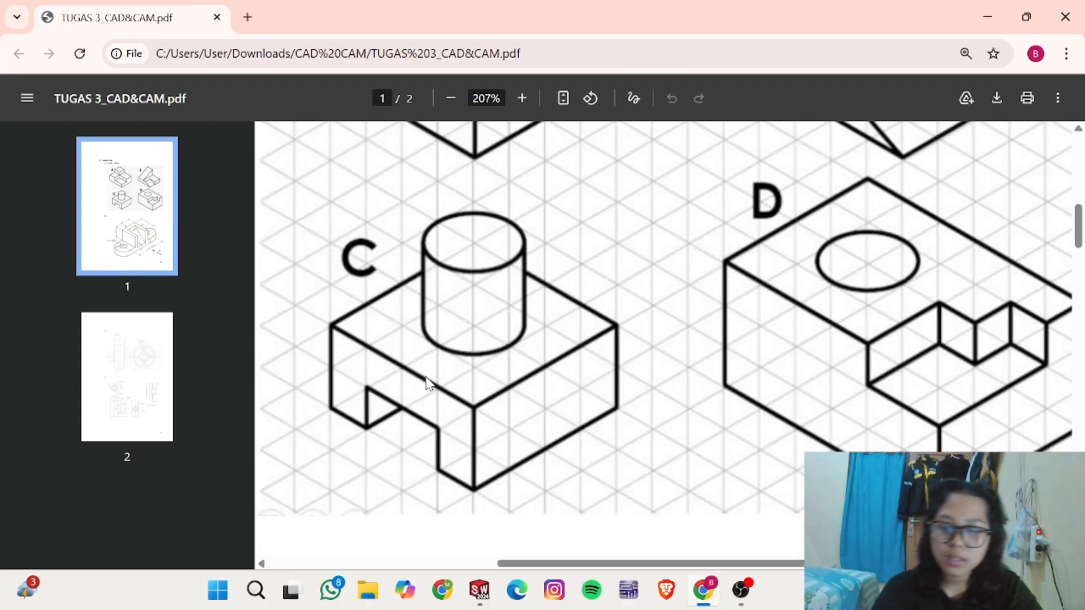
scroll(419, 362, up, 2)
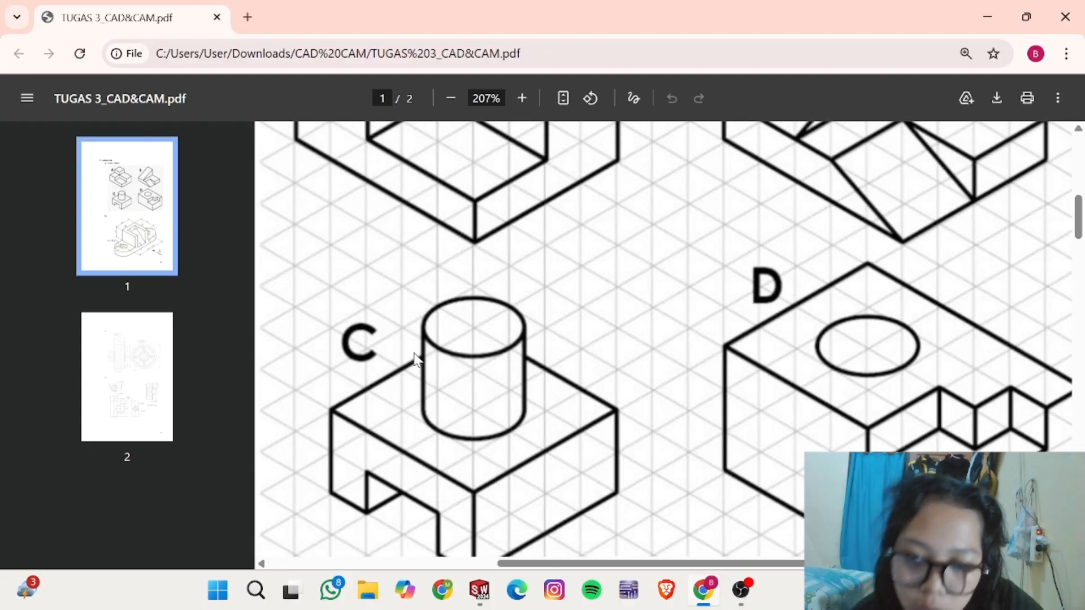
Step: Check figure C, switch to SOLIDWORKS and sketch a center rectangle about 134 mm wide on the Top Plane, centred on the origin
scroll(417, 360, down, 2)
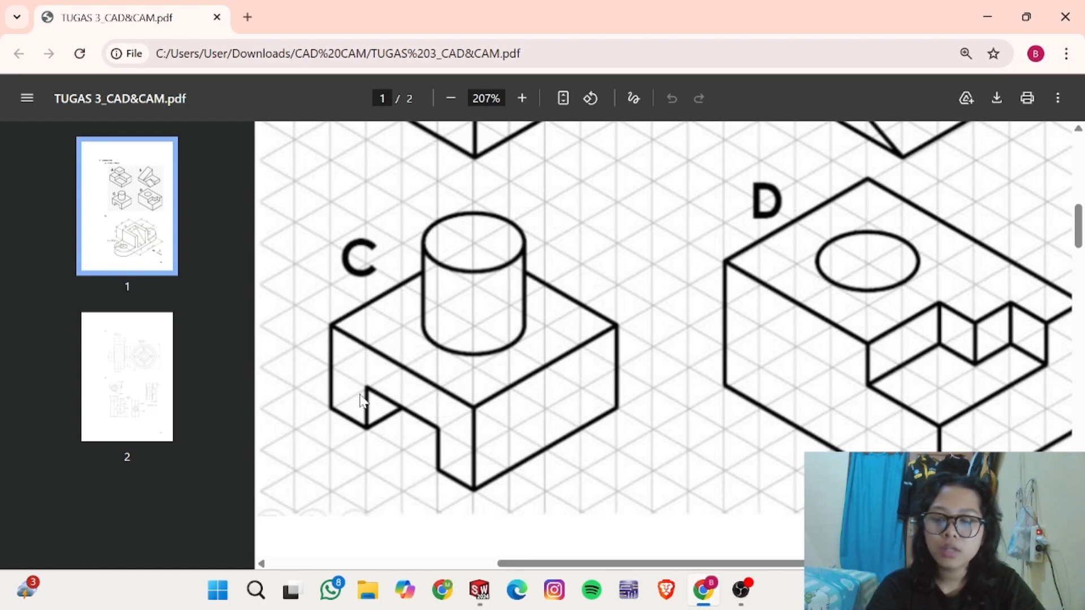
key(alt+Tab)
click(108, 296)
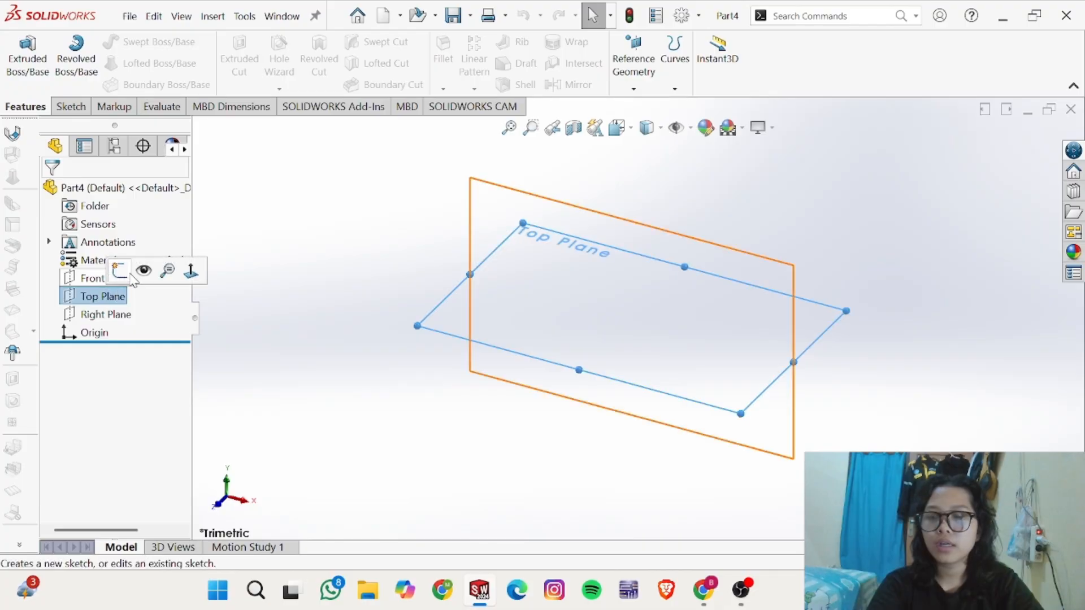
click(121, 275)
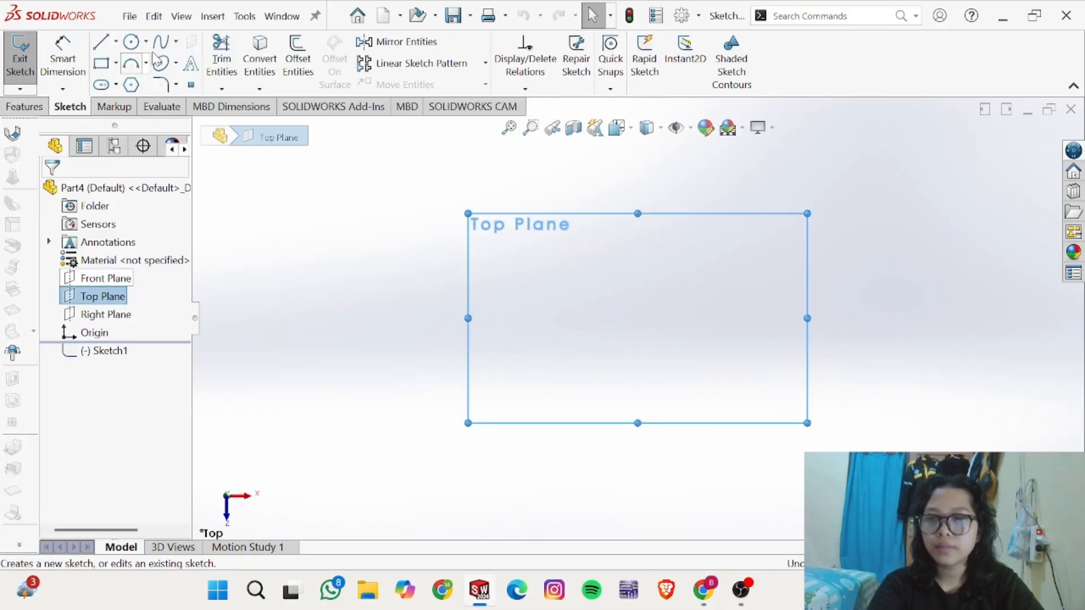
click(115, 63)
click(128, 104)
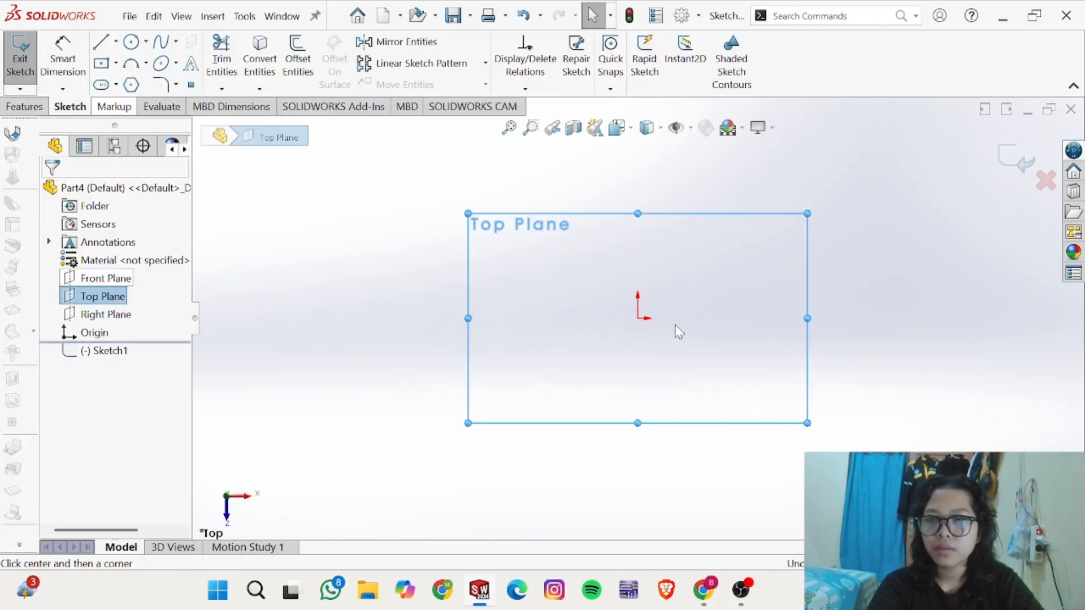
click(637, 318)
click(765, 213)
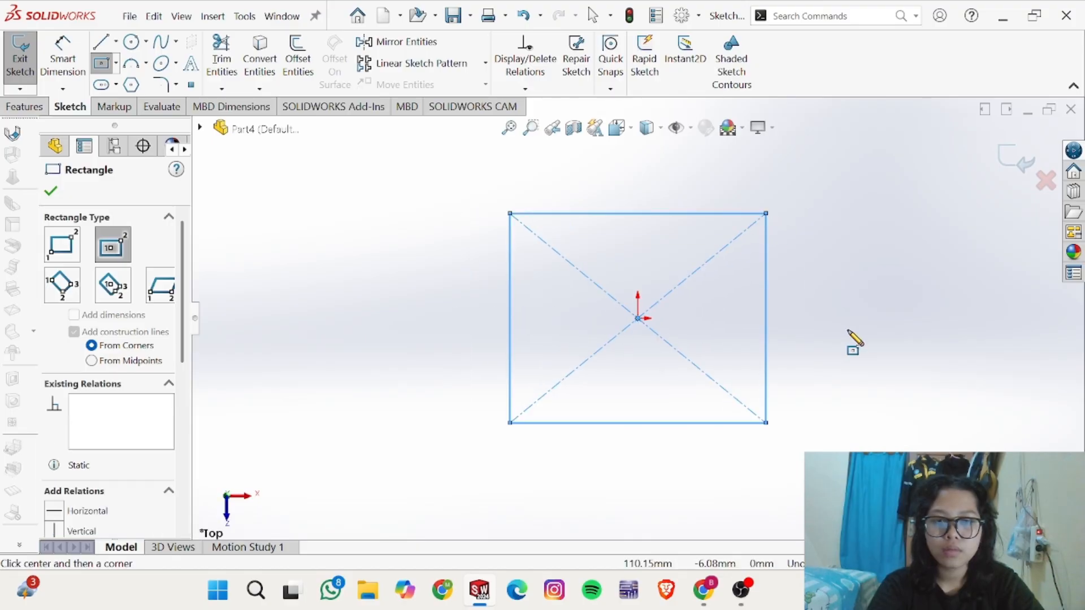
Step: Dimension the base rectangle's width and height to 40 mm each
right_drag(848, 331, 853, 193)
click(701, 213)
click(668, 166)
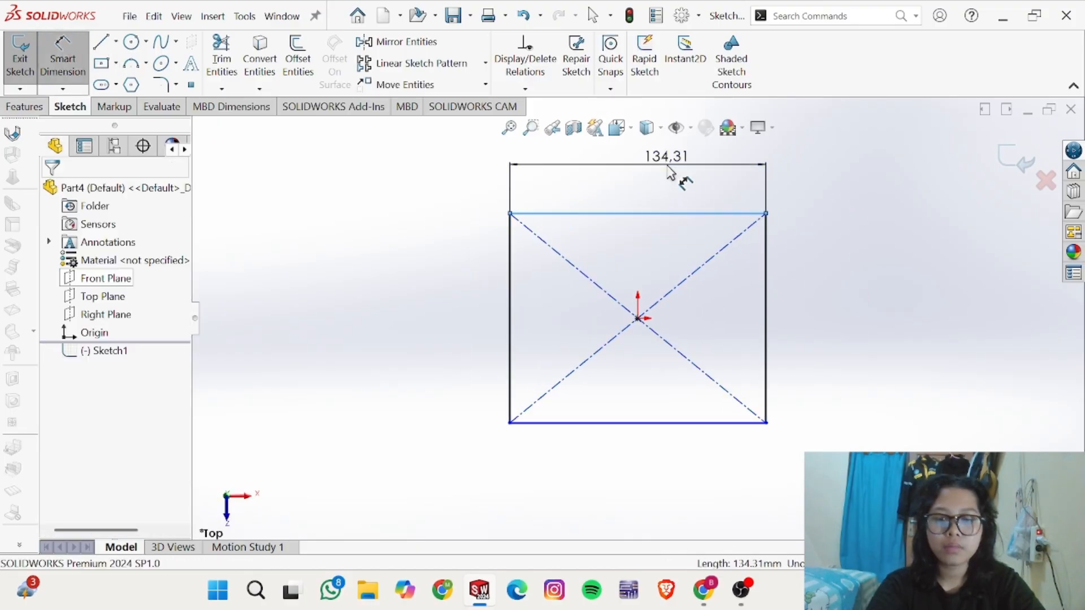
text(40)
key(Return)
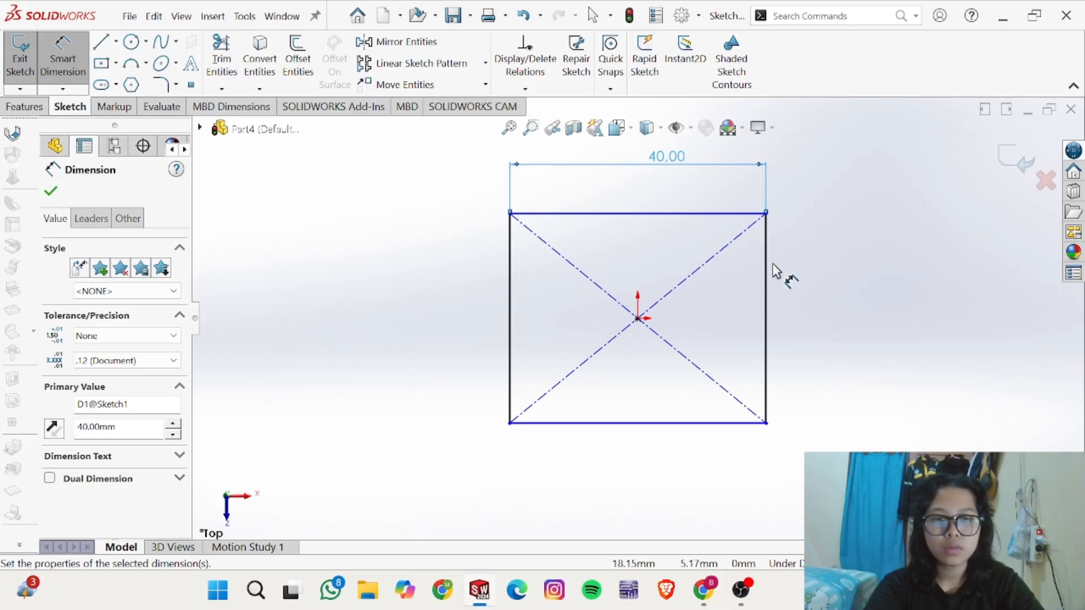
click(766, 276)
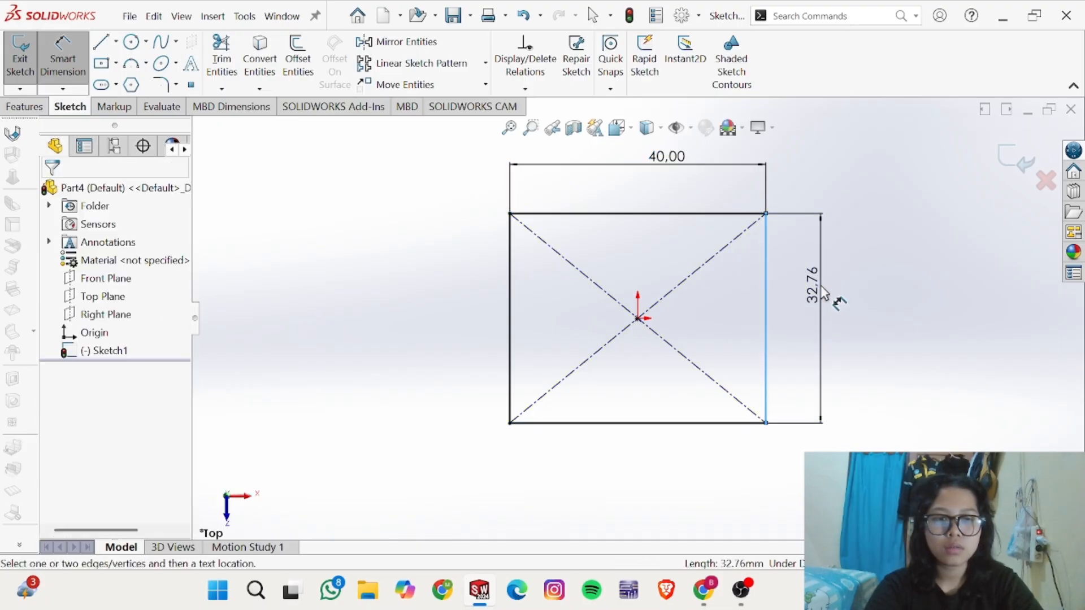
click(825, 293)
key(Escape)
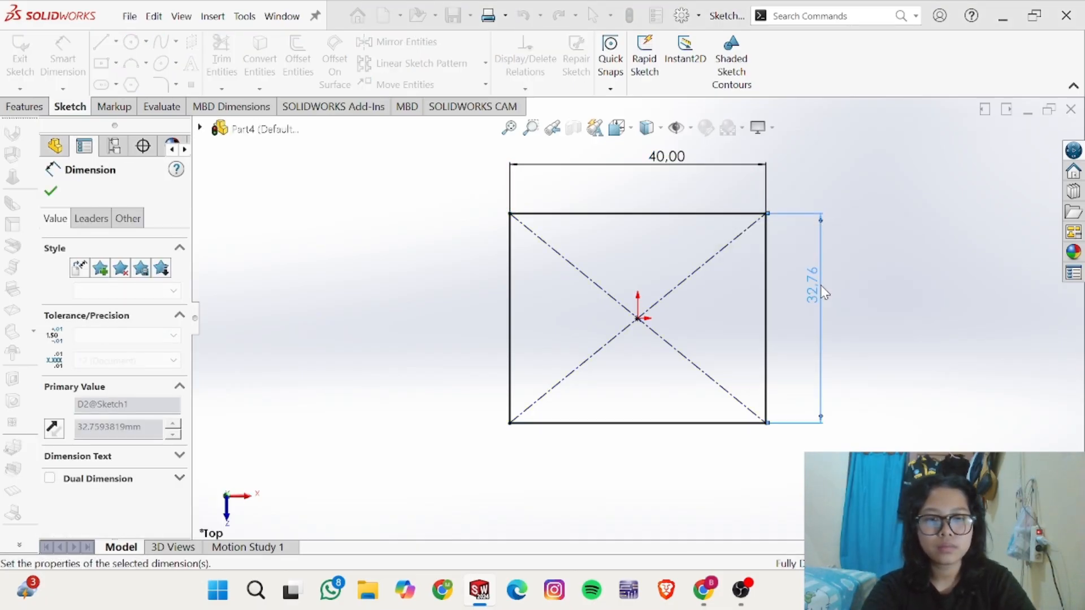
text(40)
key(Return)
Step: Extrude the square 20 mm as a blind boss, checking the block height against figure C in the PDF
click(25, 106)
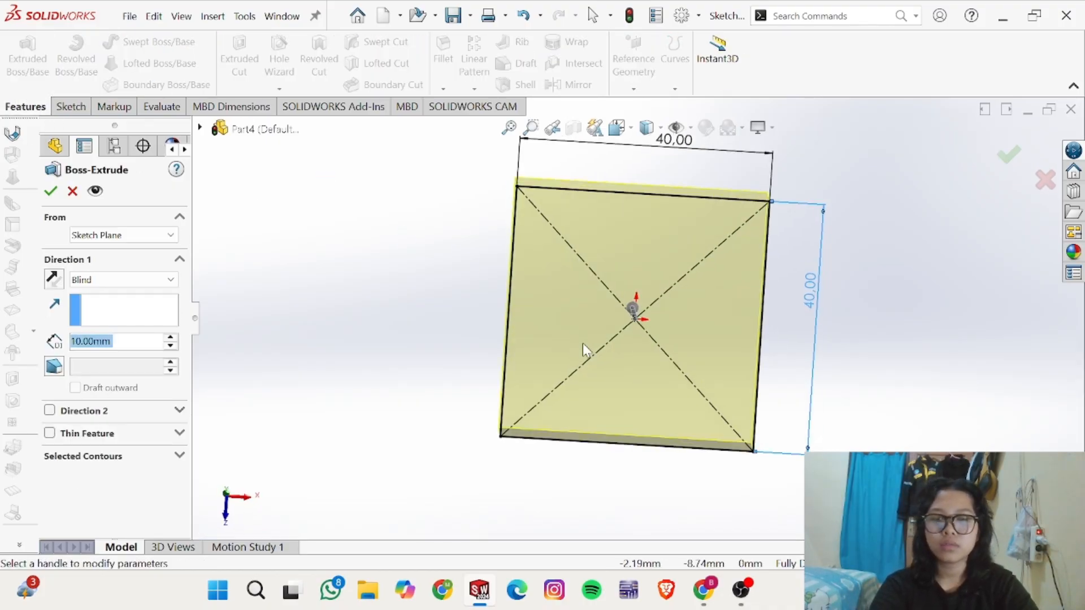
key(alt+Tab)
key(alt+Tab)
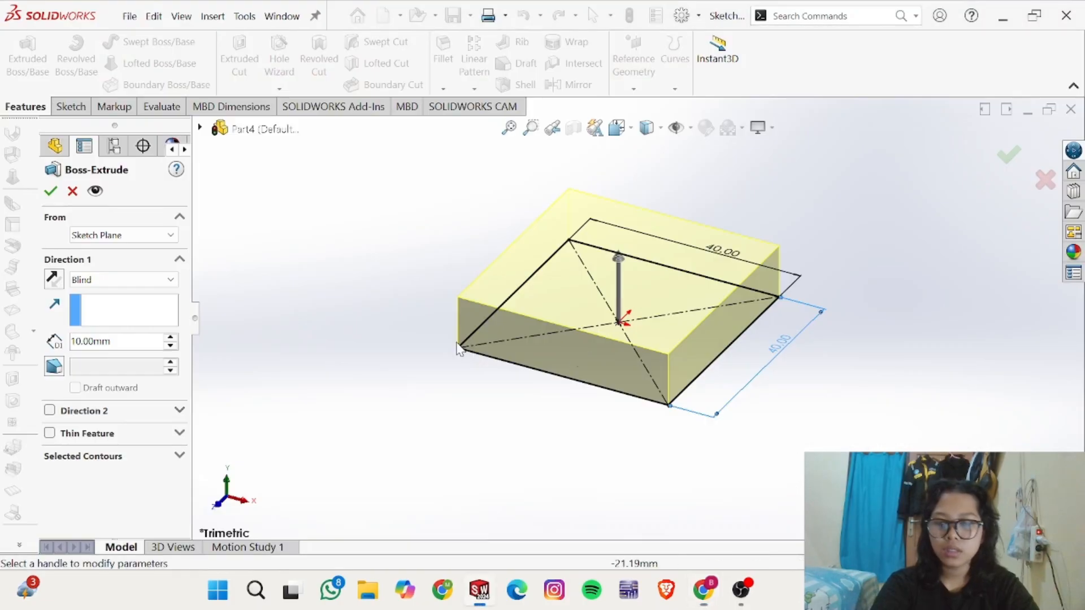
double_click(119, 345)
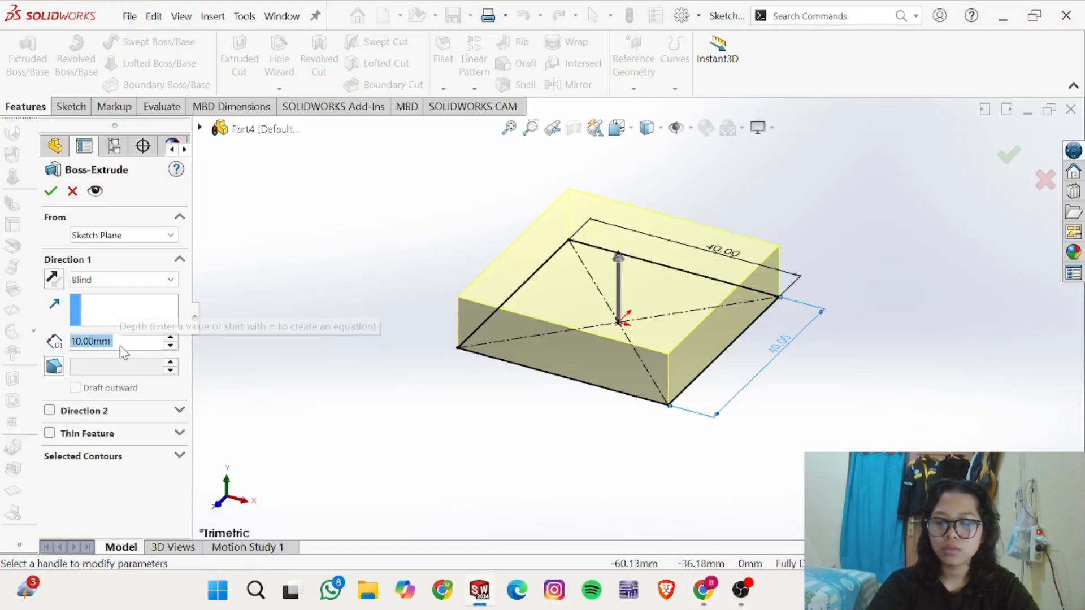
text(20)
key(Return)
key(alt+Tab)
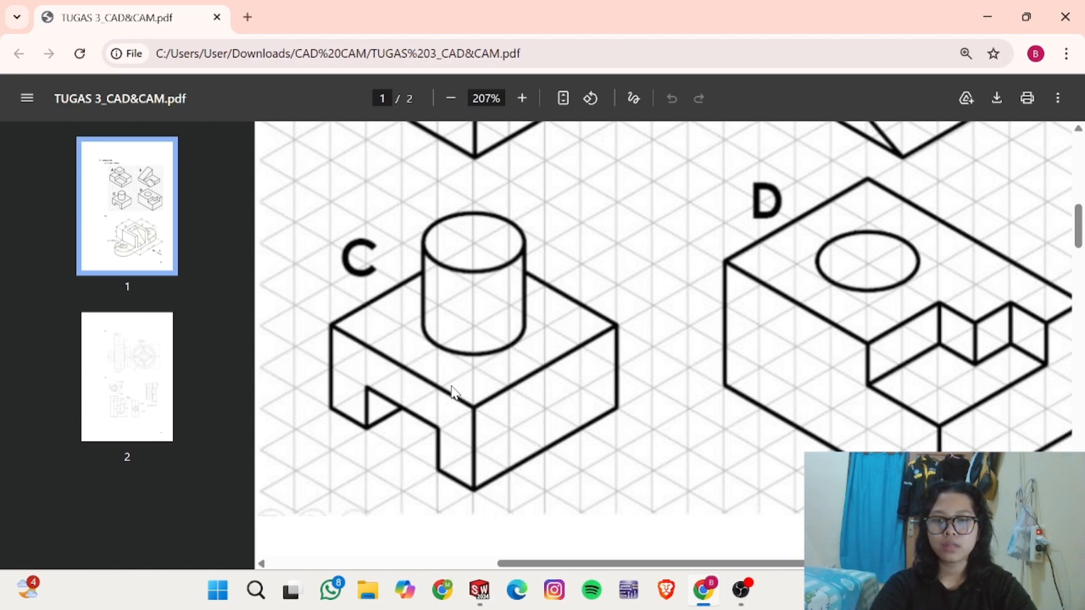
key(alt+Tab)
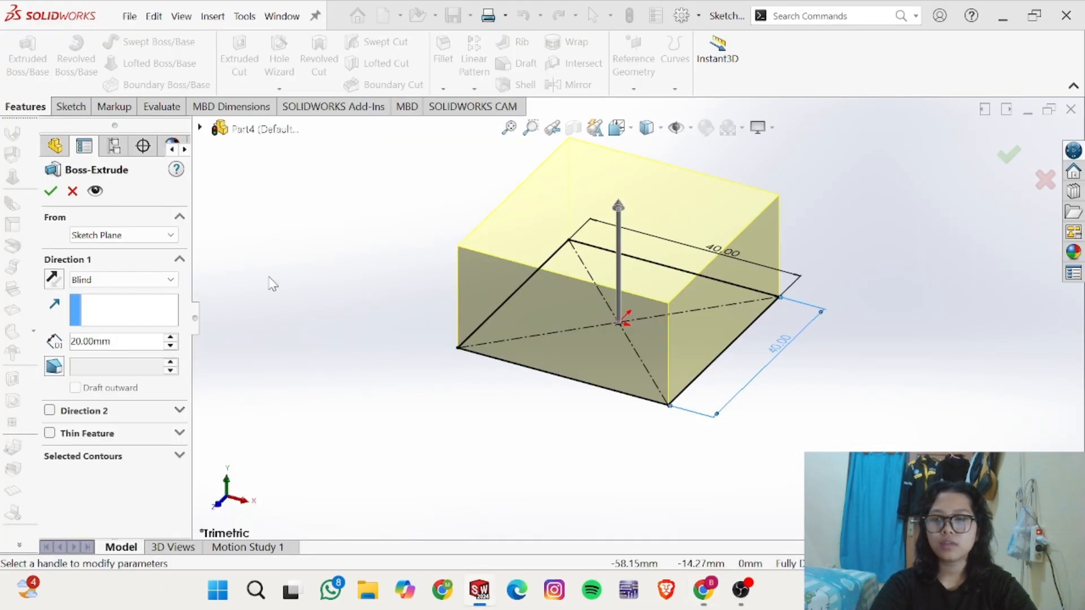
click(50, 191)
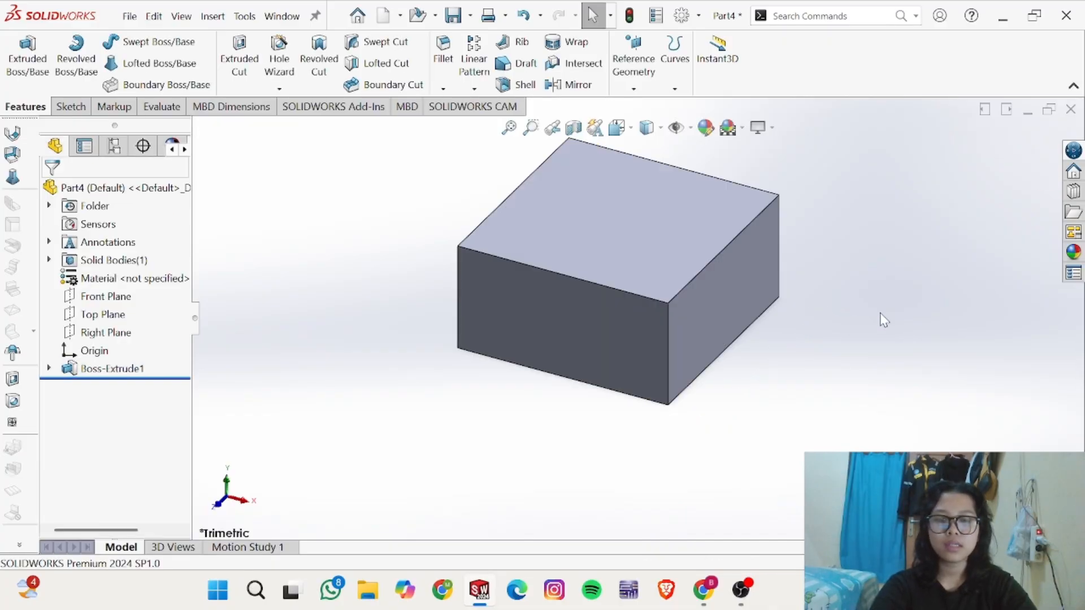
Step: After checking figure C, sketch a center rectangle about 19 by 11 mm on the block's front face, centred on the origin at its bottom edge
key(alt+Tab)
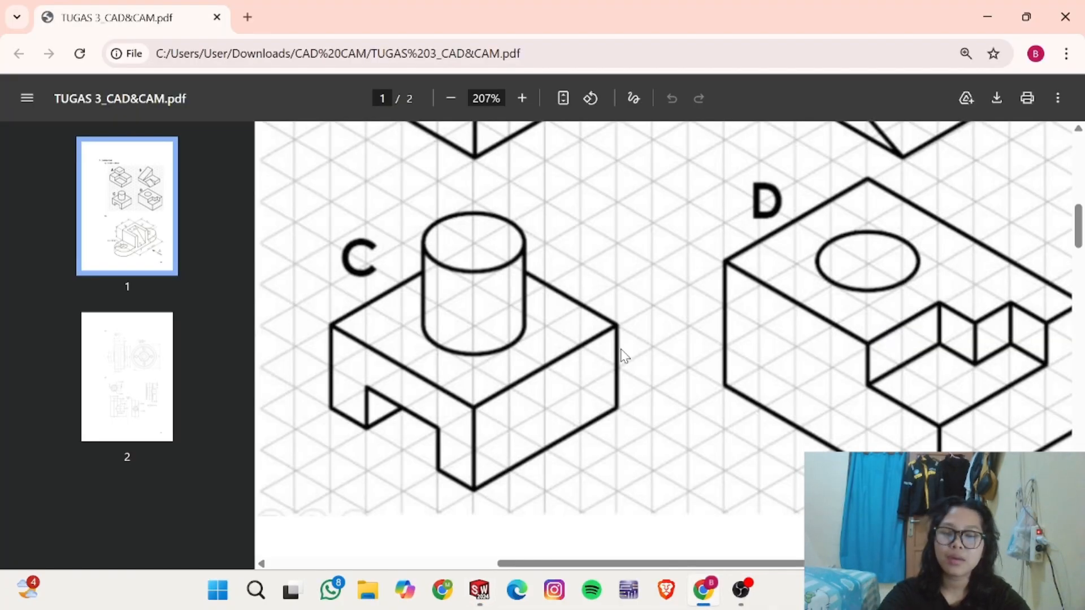
key(alt+Tab)
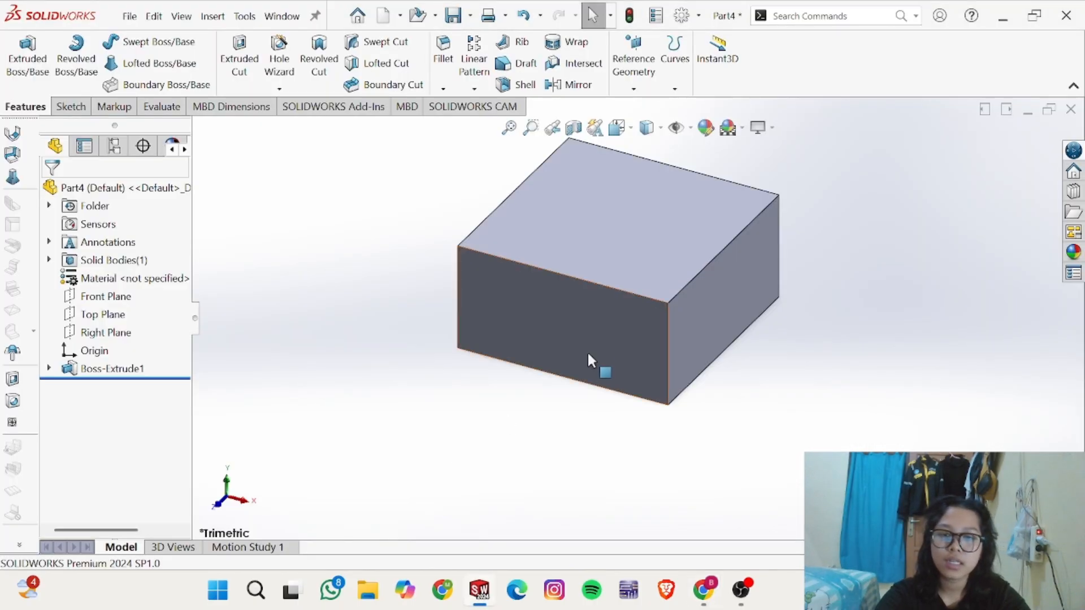
click(592, 340)
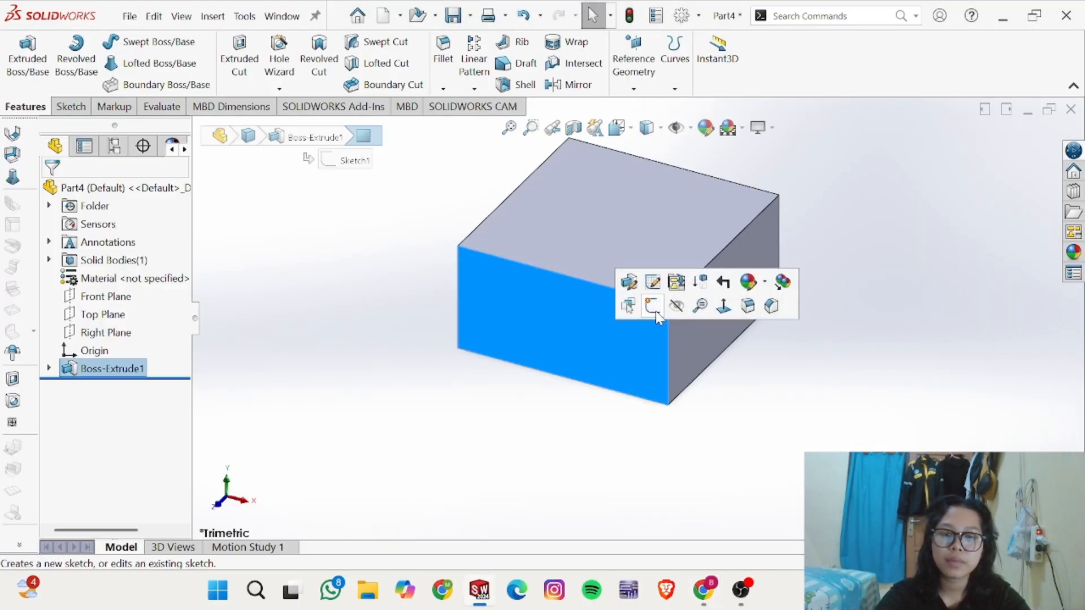
click(656, 311)
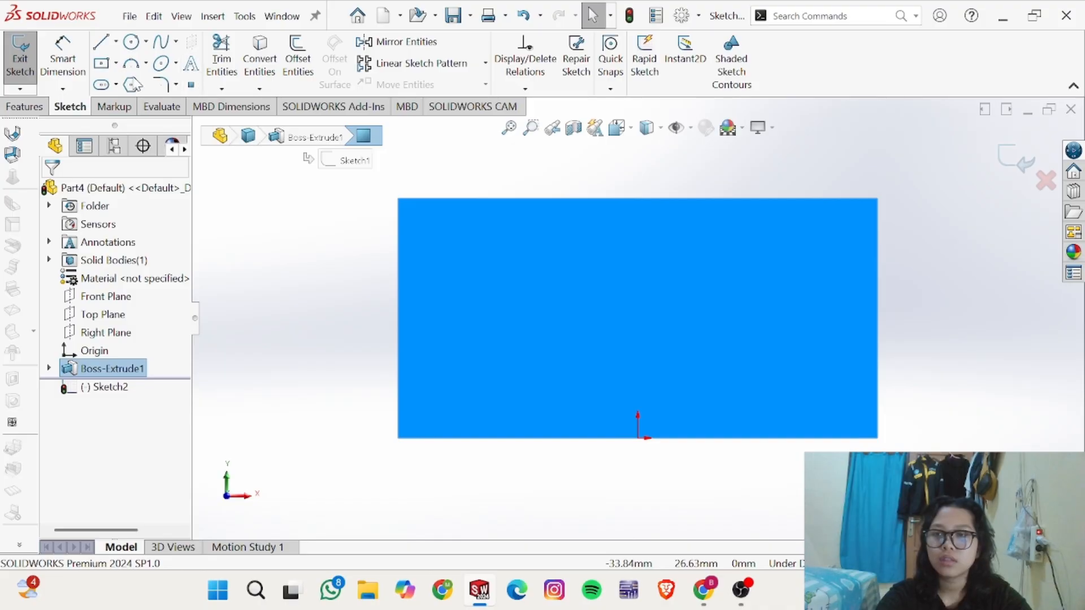
click(101, 63)
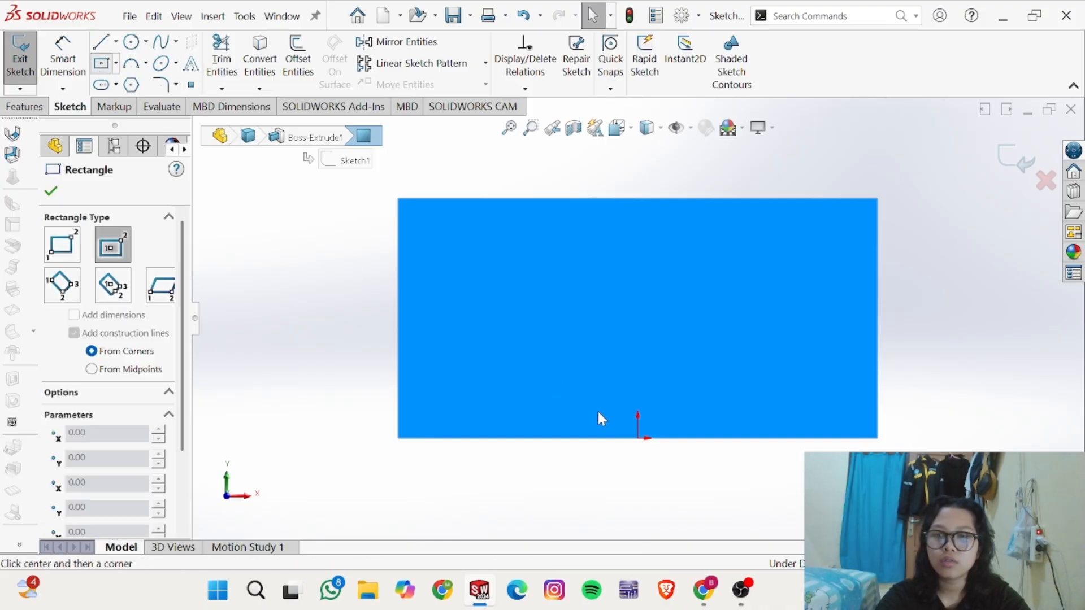
click(638, 438)
click(755, 371)
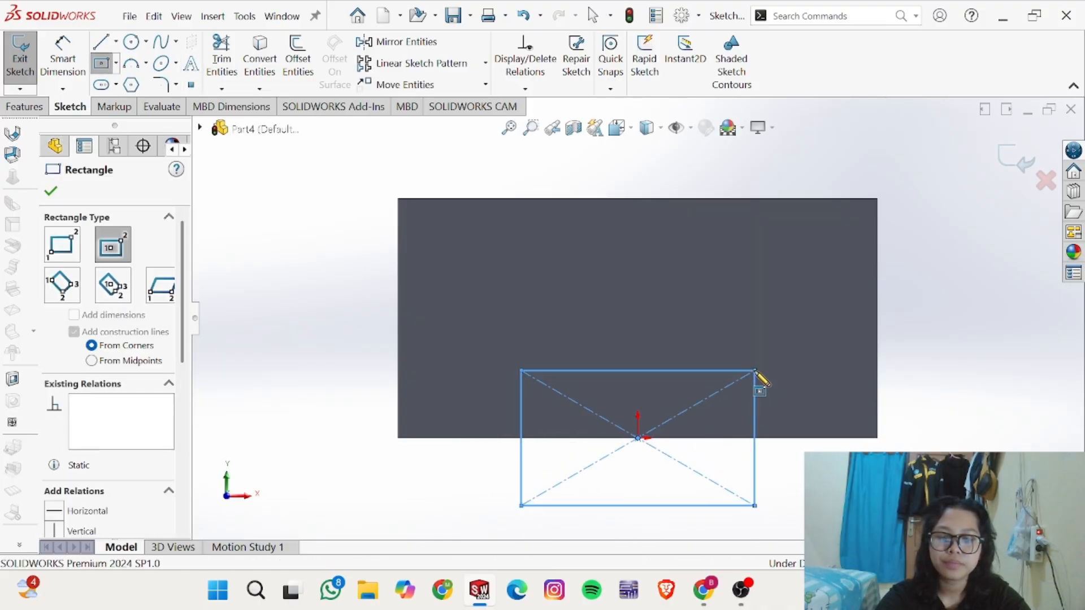
Step: Dimension the slot rectangle's width and height to 20 mm each, checking the slot against figure C in the PDF
right_drag(799, 415, 792, 354)
key(alt+Tab)
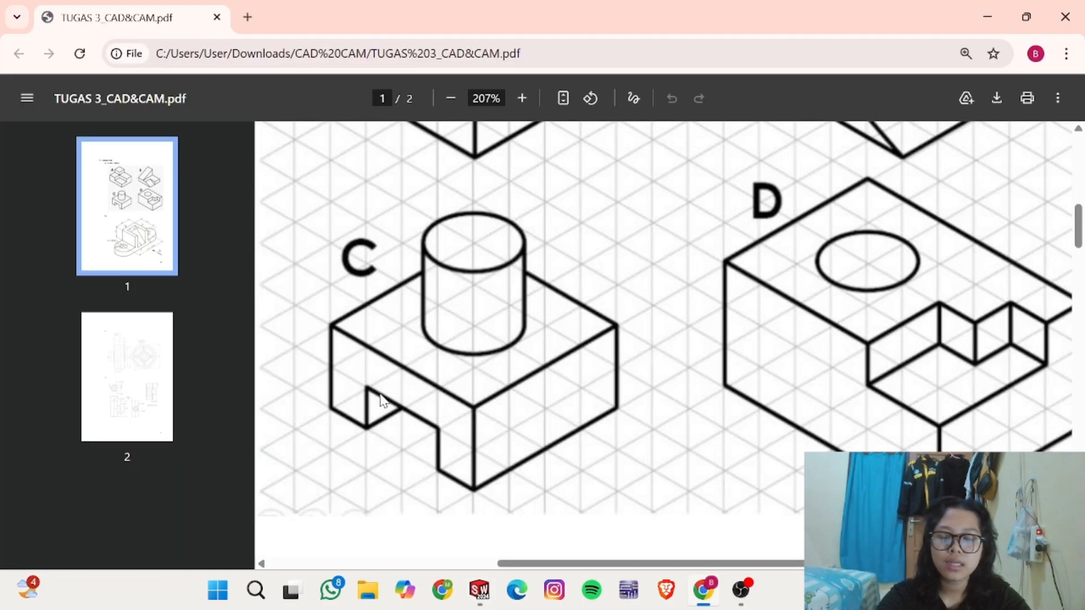
key(alt+Tab)
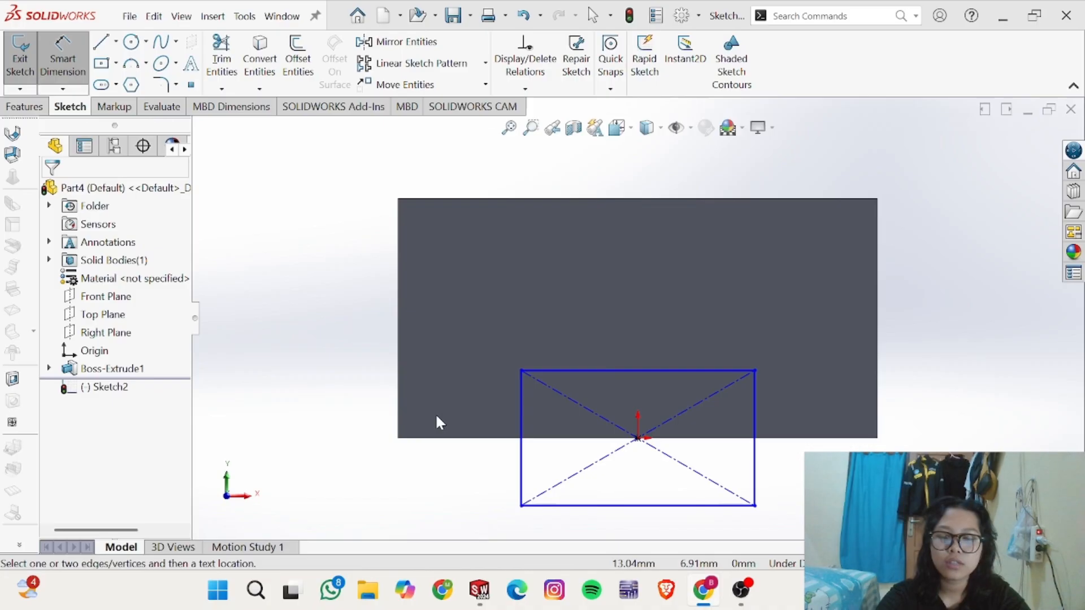
click(625, 370)
click(638, 319)
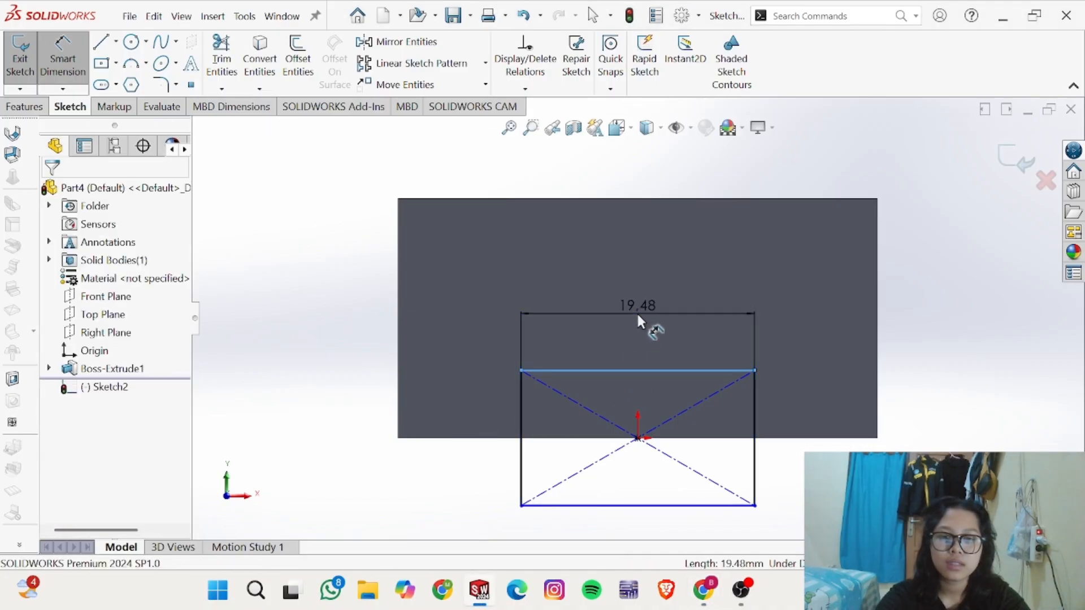
double_click(638, 319)
key(Return)
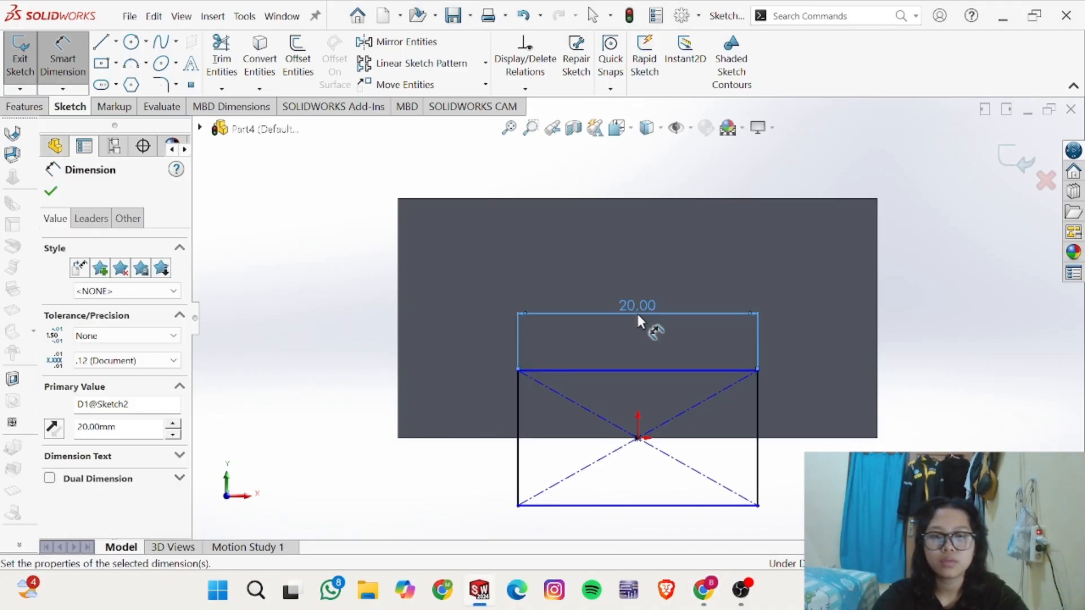
click(763, 442)
key(alt+Tab)
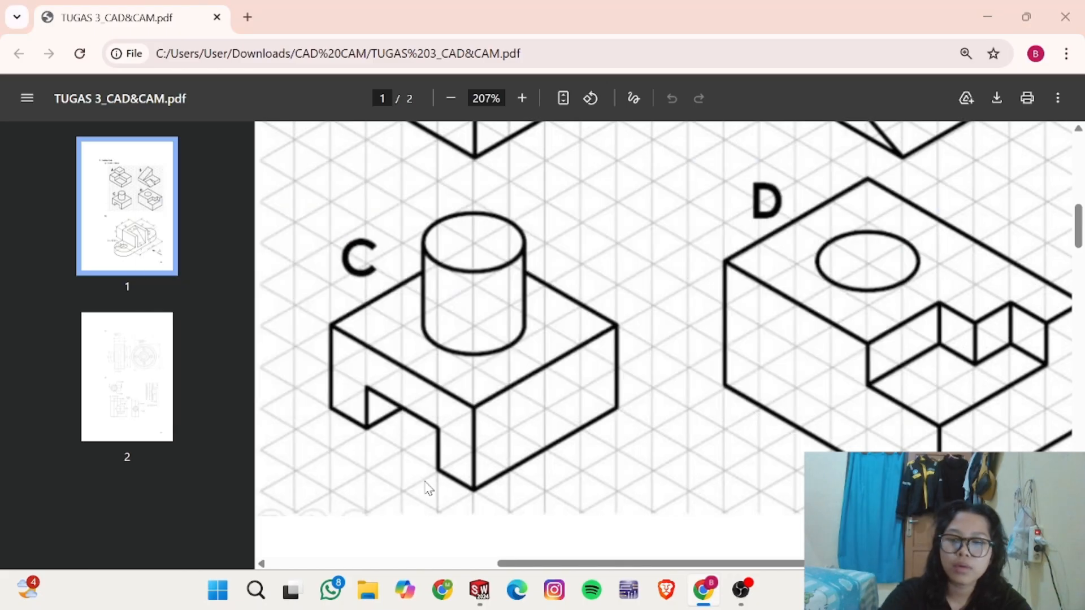
key(alt+Tab)
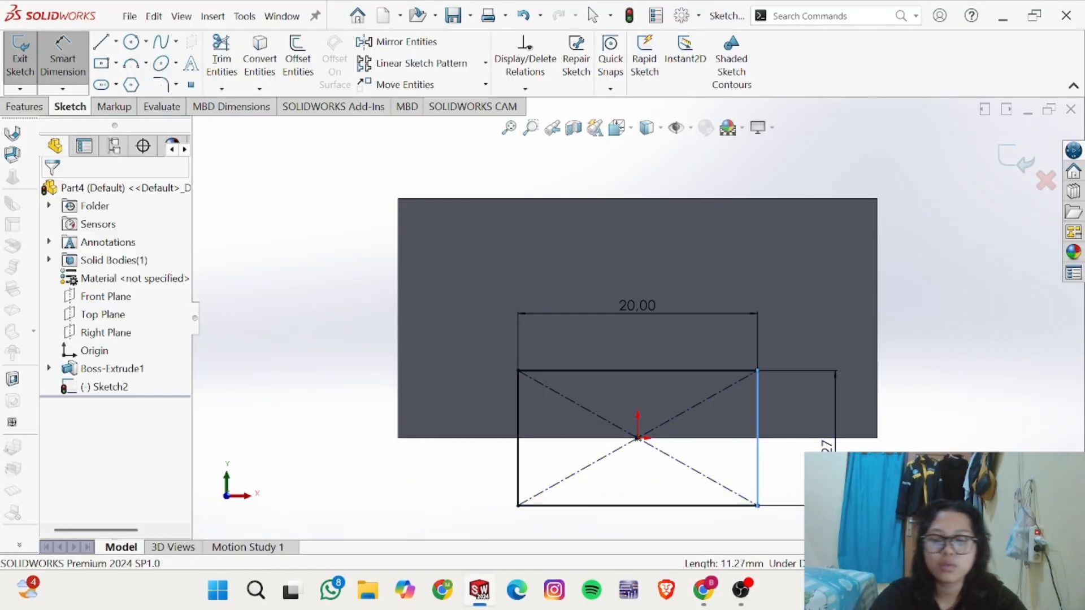
click(826, 446)
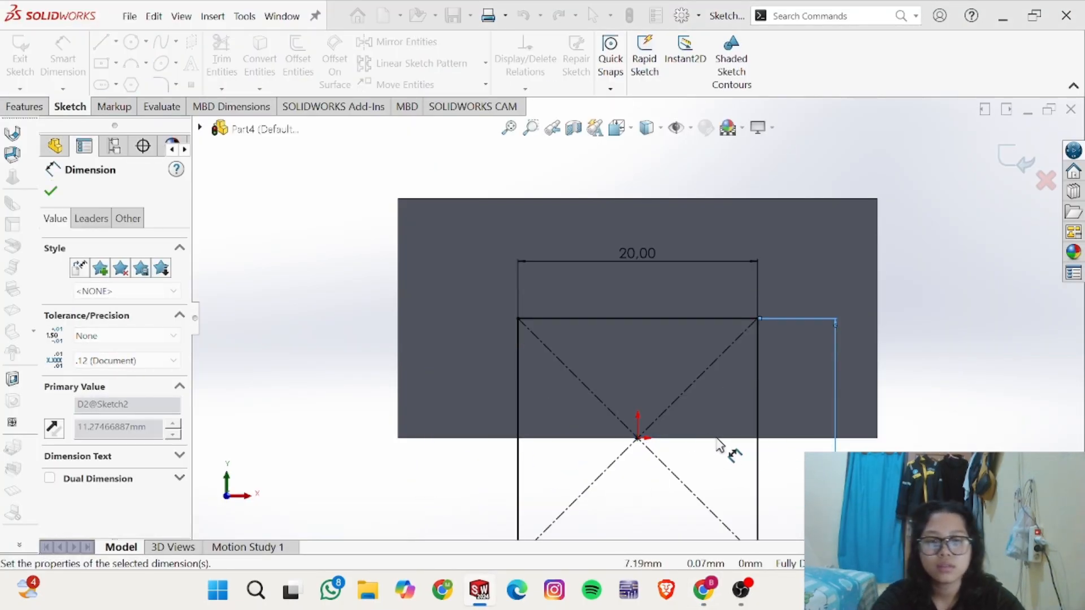
scroll(657, 406, down, 1)
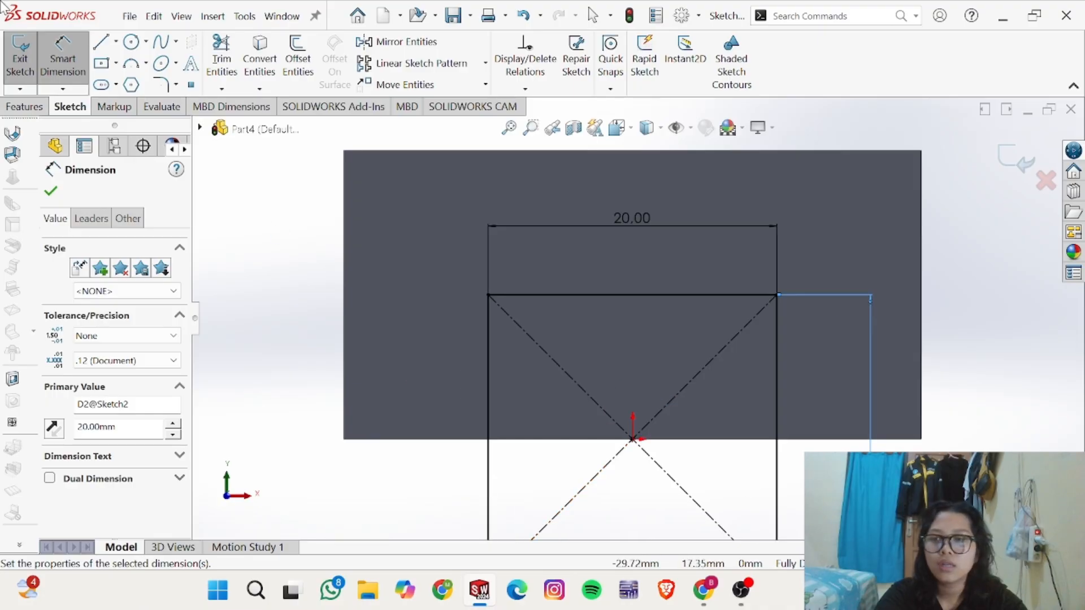
Step: Cut the 20 mm square profile Through All to form the slot along the block's underside, and inspect the result
click(40, 107)
click(253, 74)
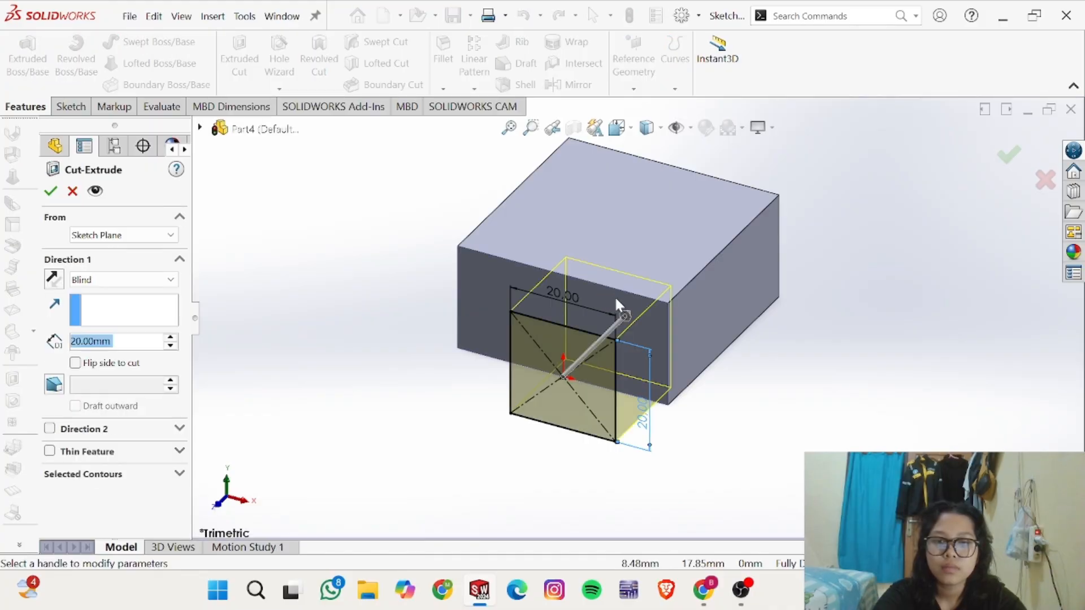
middle_drag(660, 293, 639, 308)
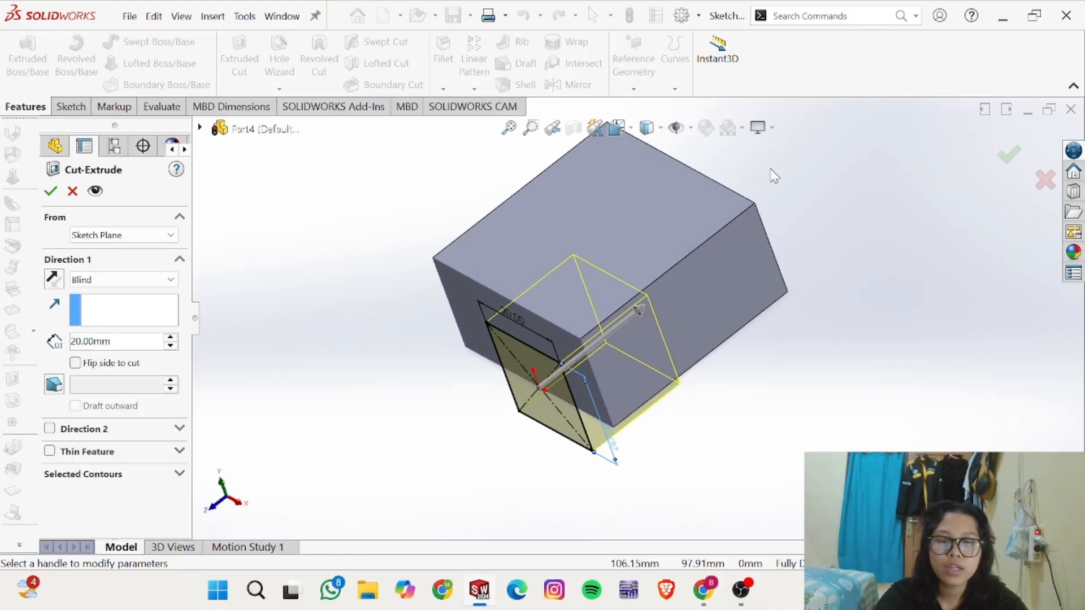
click(113, 281)
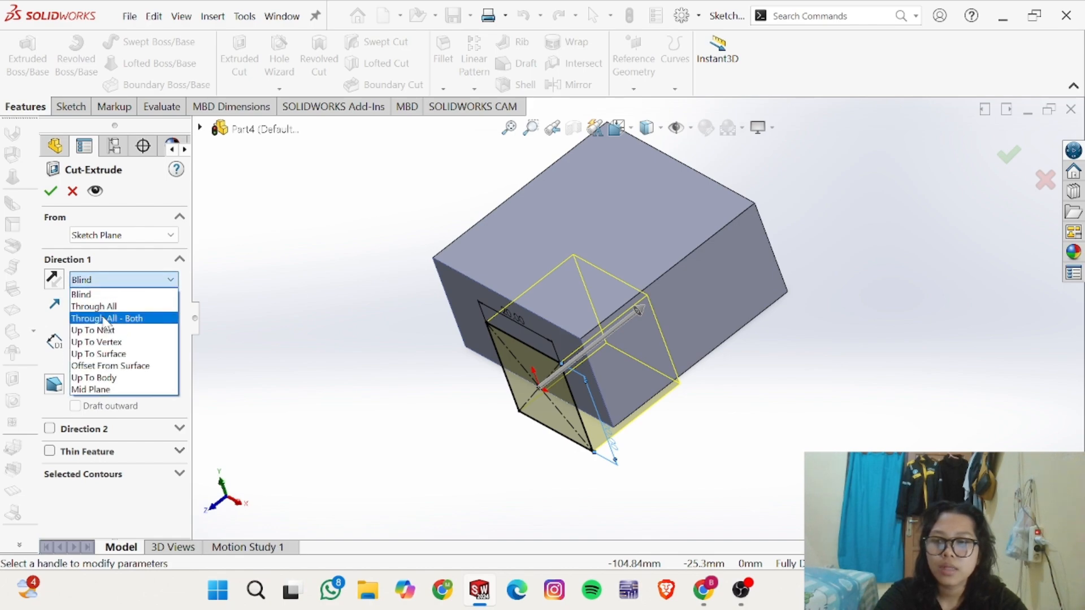
click(113, 307)
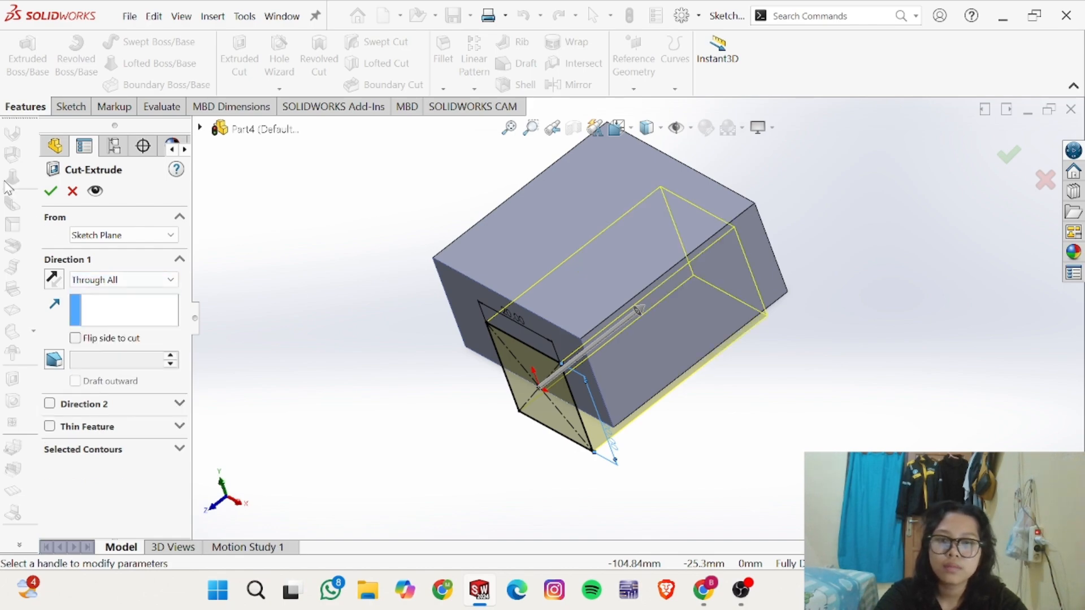
click(50, 191)
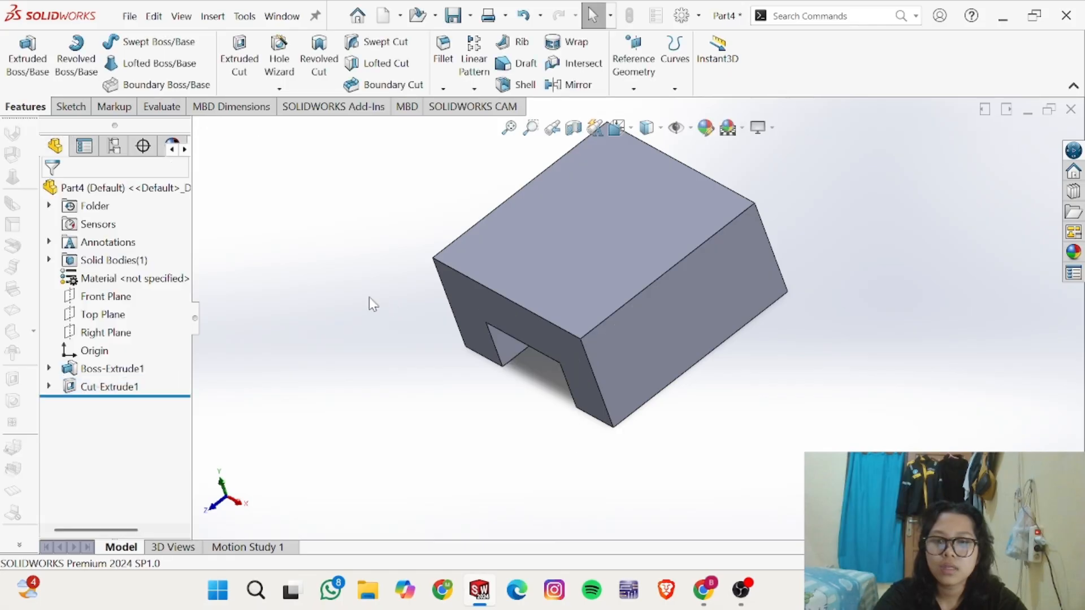
middle_drag(565, 482, 620, 373)
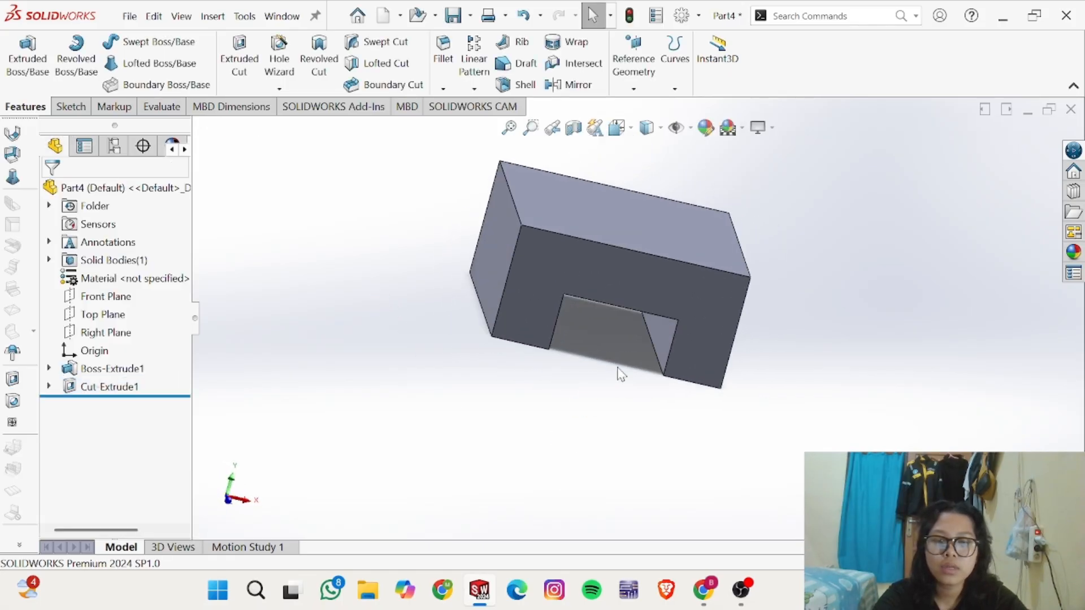
Step: After checking figure C in the PDF, sketch a circle about 25 mm in diameter on the block's top face, centred on the origin
key(alt+Tab)
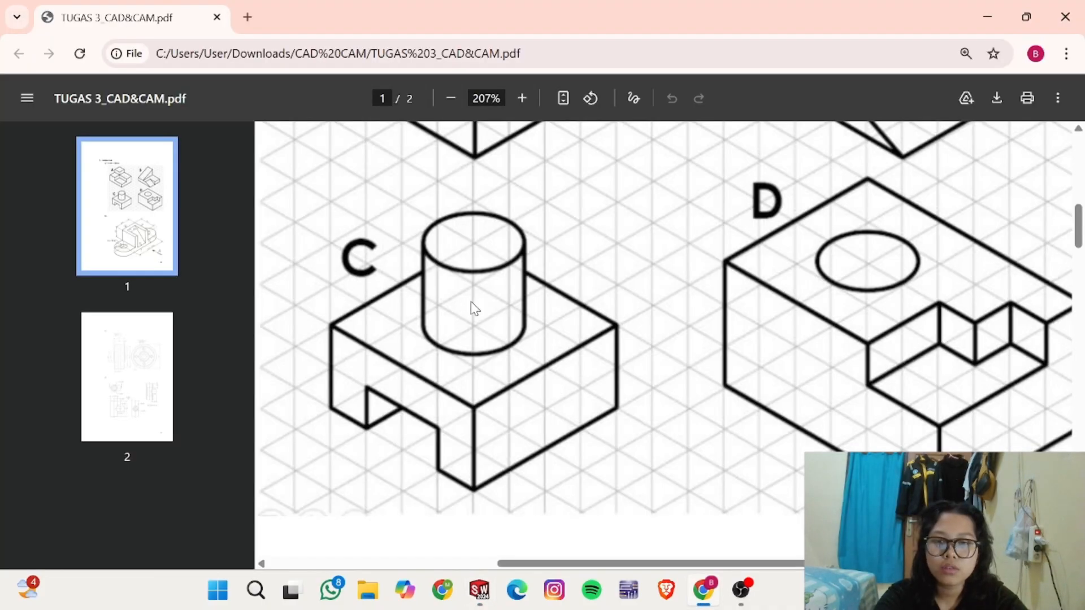
key(alt+Tab)
click(659, 233)
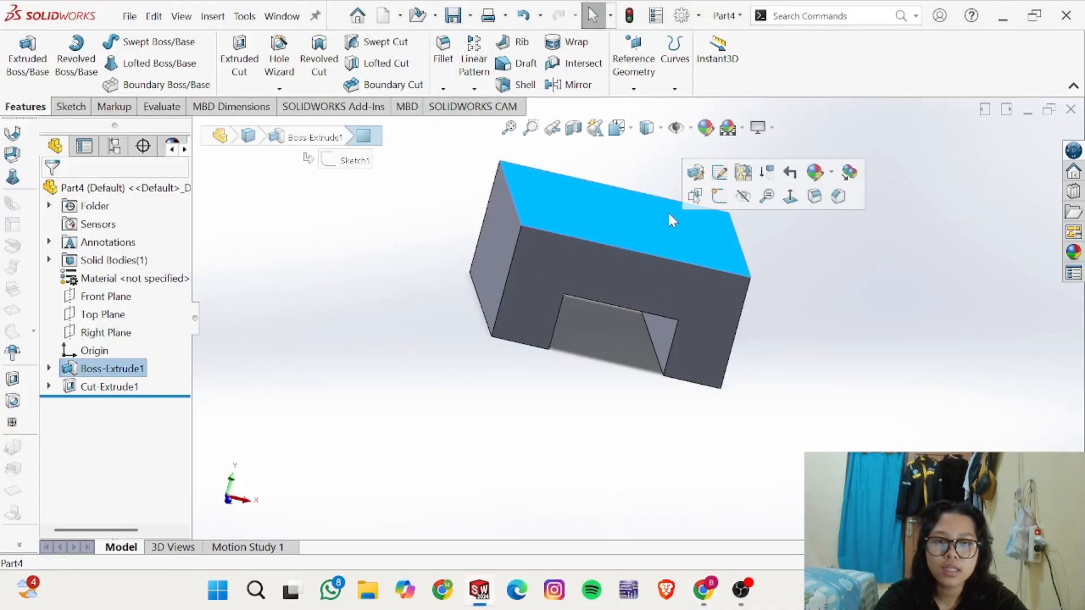
click(727, 201)
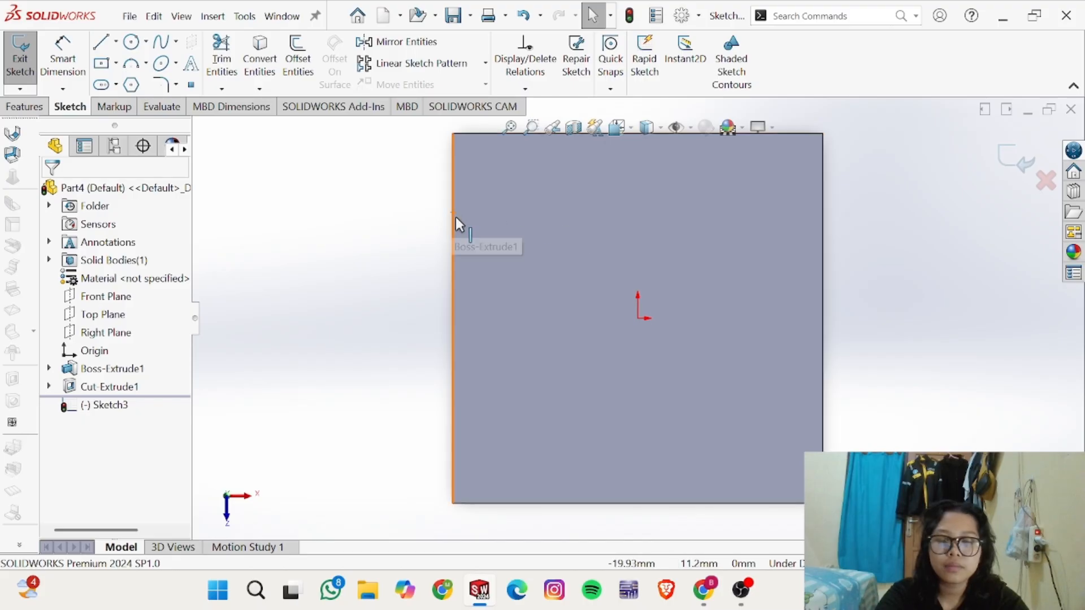
key(alt+Tab)
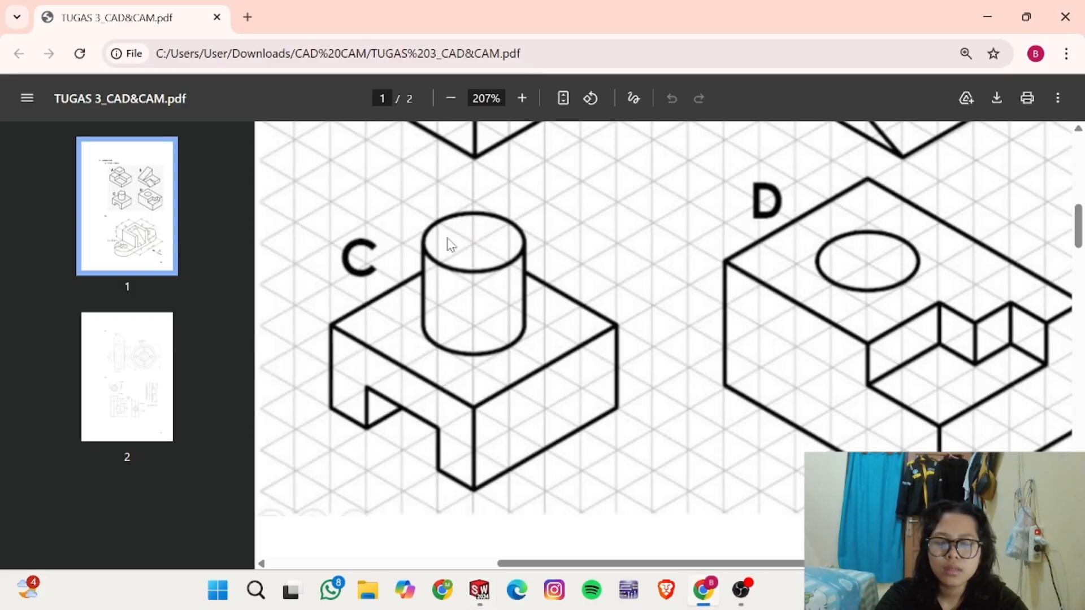
key(alt+Tab)
click(131, 42)
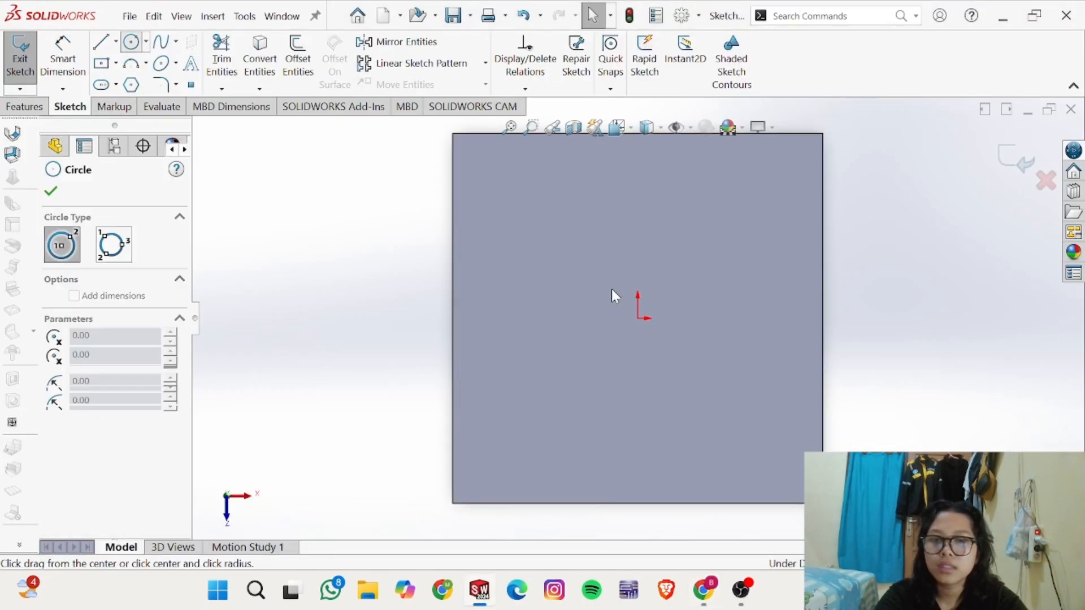
click(638, 318)
click(725, 244)
Step: Dimension the circle's diameter to 20 mm, checking the cylinder against figure C in the PDF
right_drag(888, 328, 879, 205)
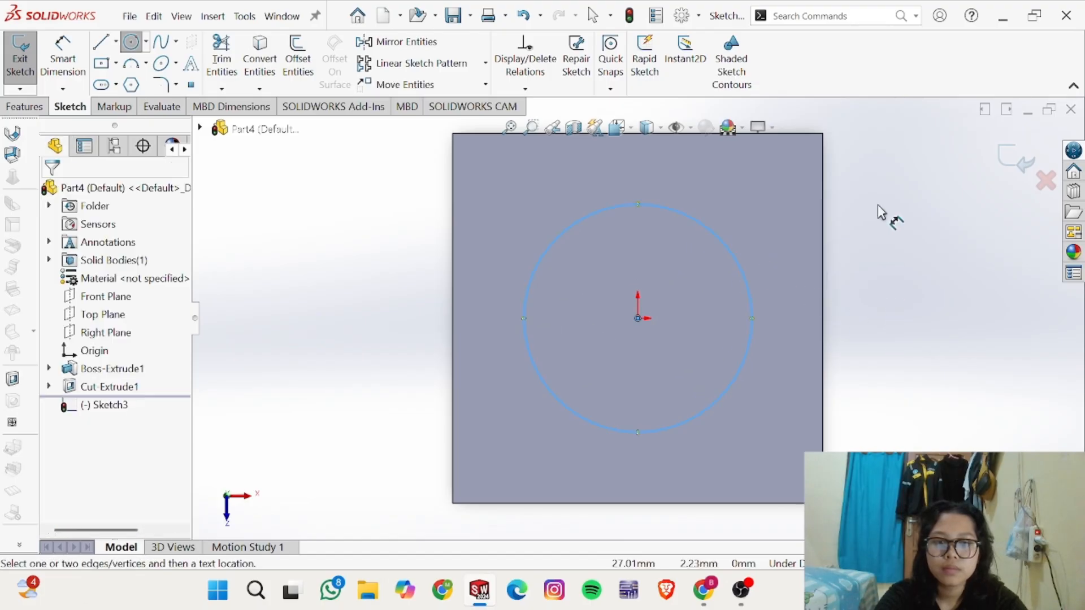
click(751, 317)
key(alt+Tab)
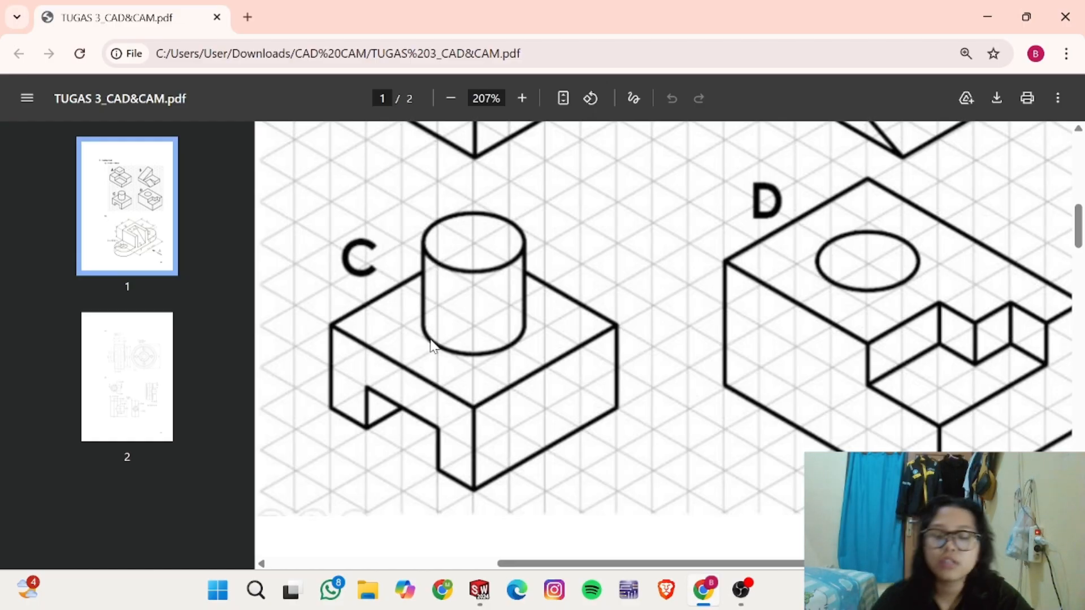
key(alt+Tab)
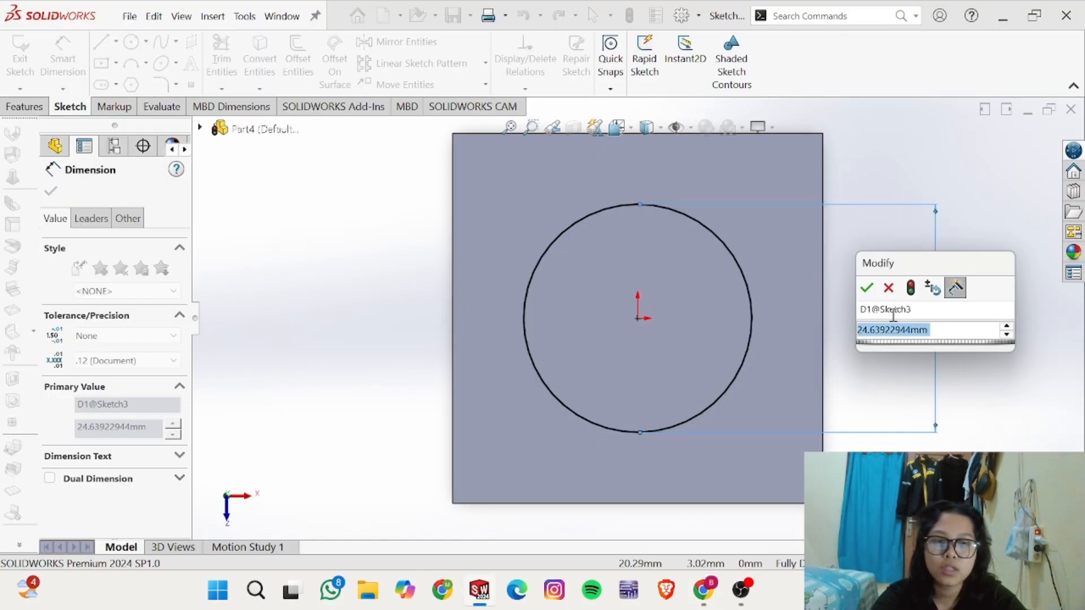
text(20)
key(Return)
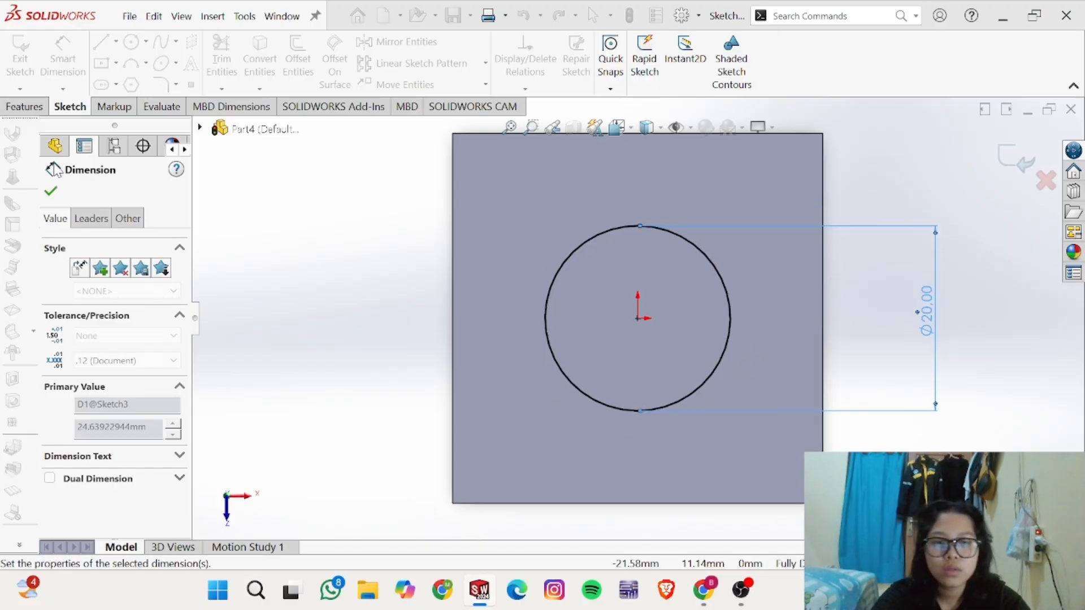
Step: Extrude the circle 20 mm as a blind boss to form the cylinder, and compare the isometric view with figure C in the PDF
click(24, 106)
click(27, 56)
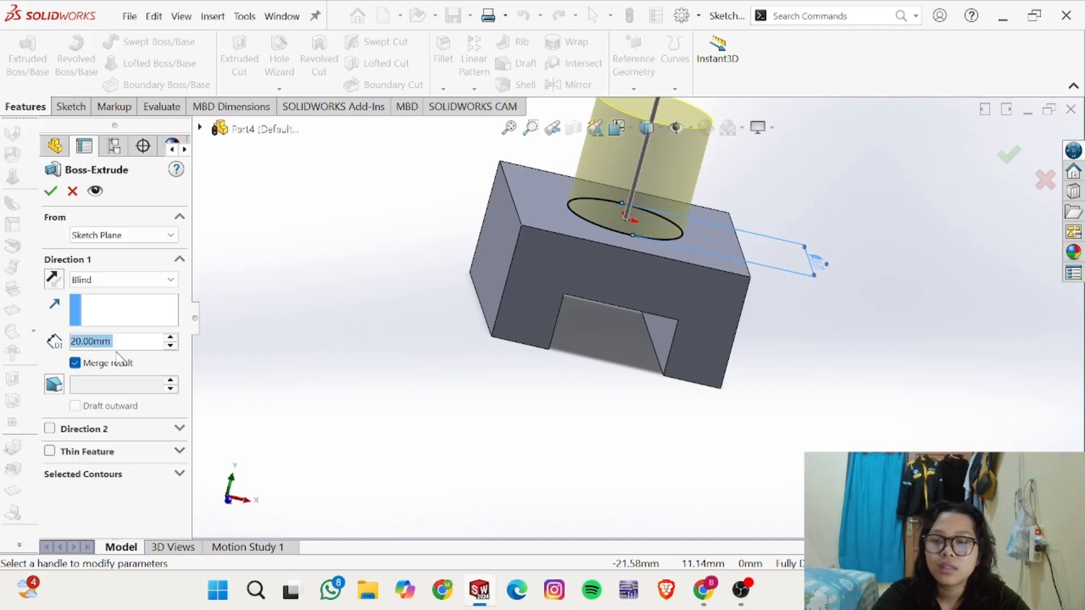
click(51, 191)
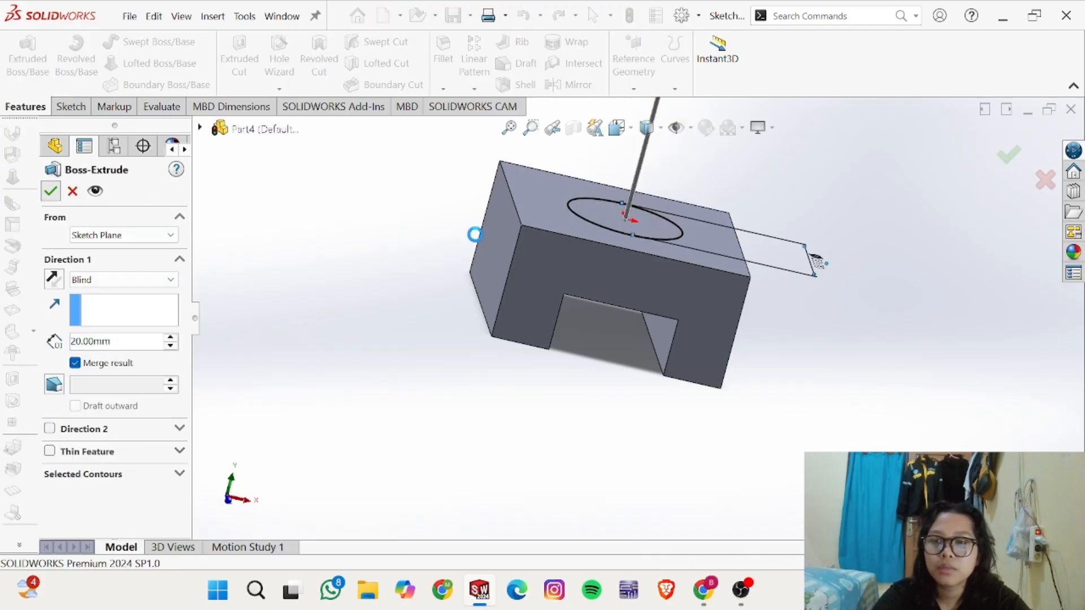
click(824, 311)
scroll(824, 311, up, 4)
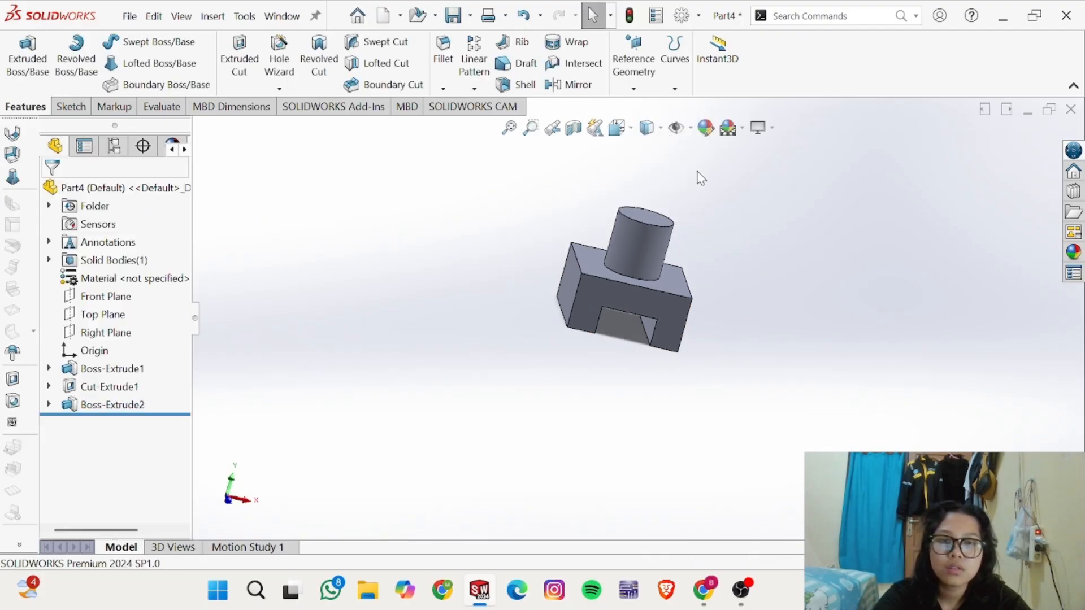
key(space)
click(870, 235)
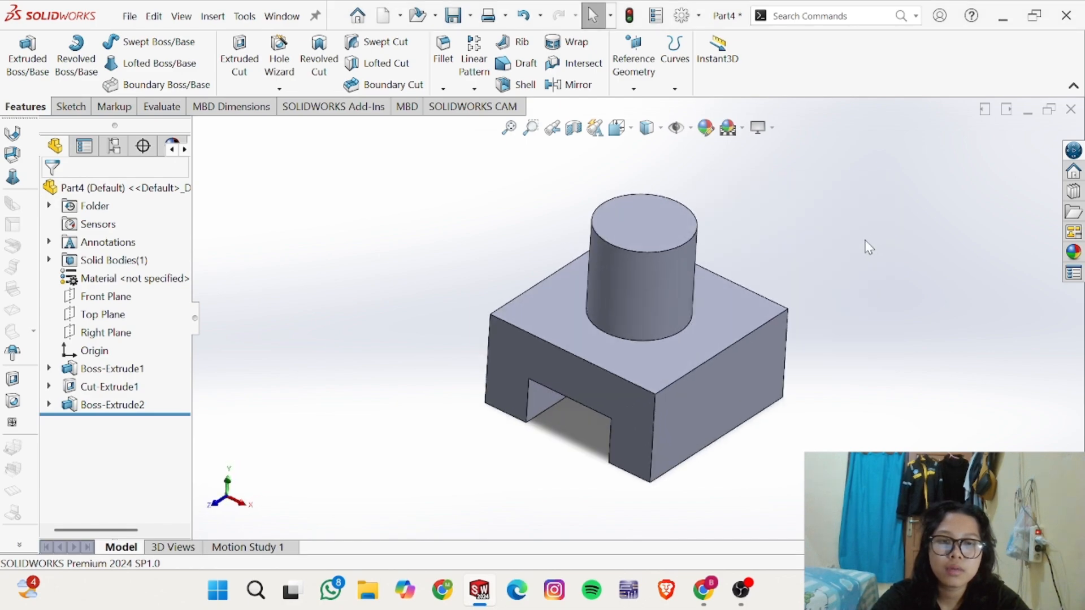
key(alt+Tab)
key(alt+Tab)
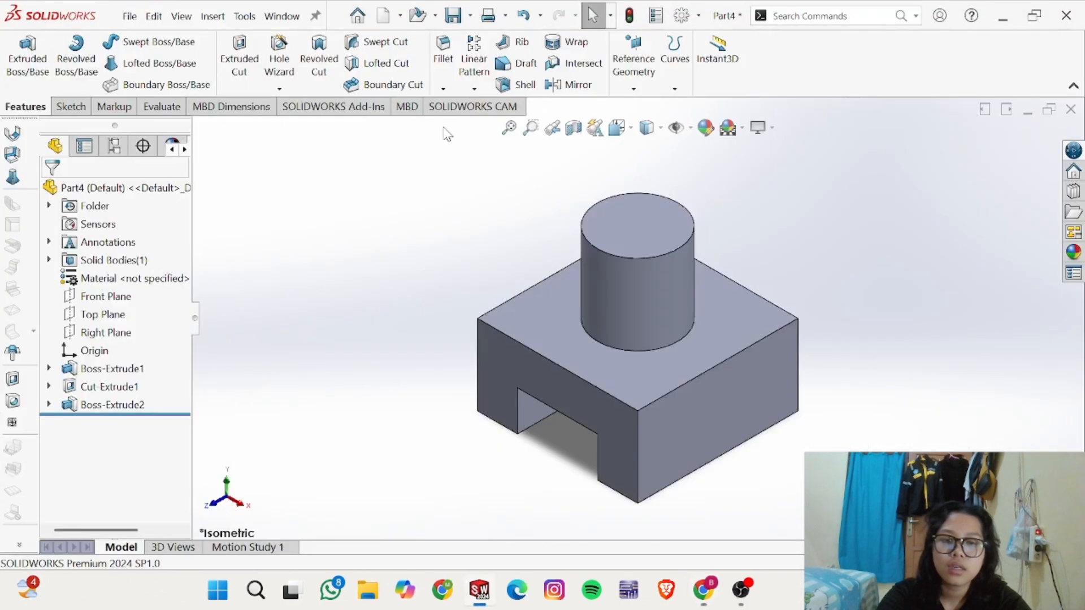
Step: Save the finished part as "Soal 1c" in the Tugas CAD CAM 3 folder
click(147, 17)
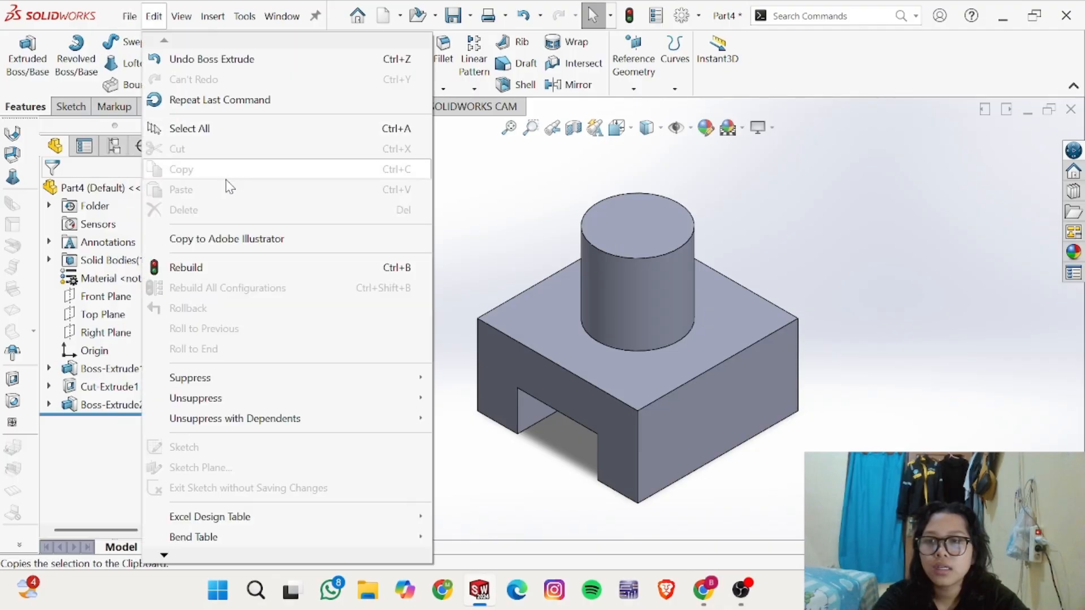
mouse_move(138, 16)
click(151, 238)
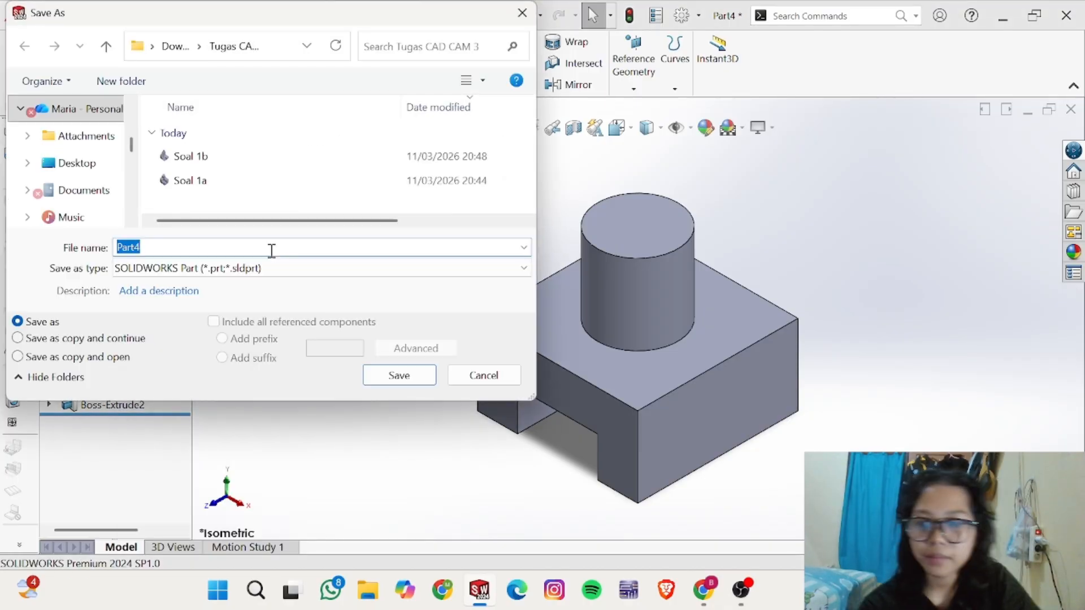
text(Soal 1)
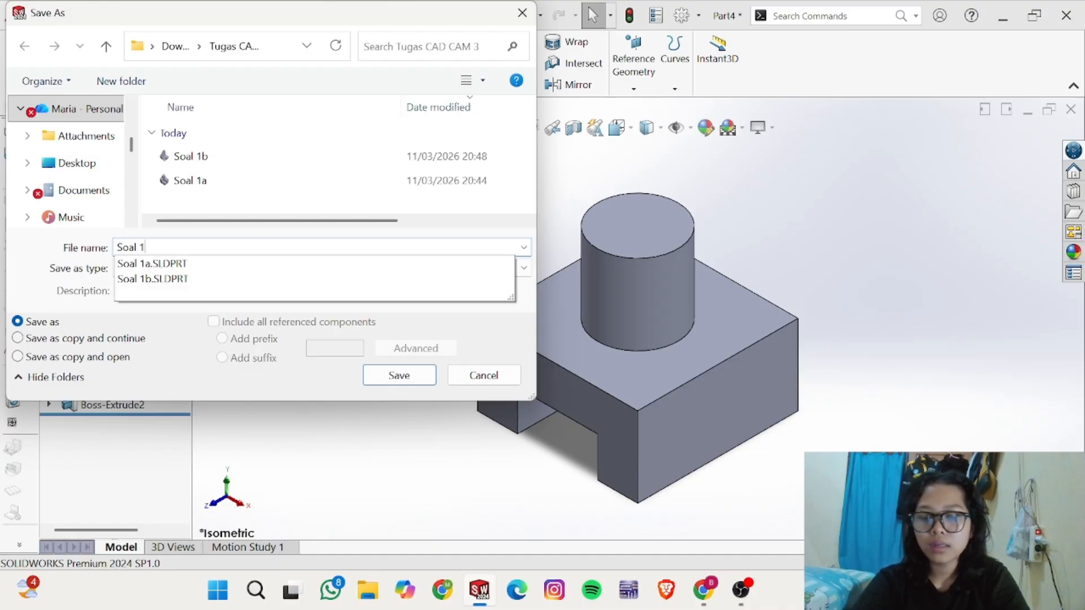
text(c)
key(Return)
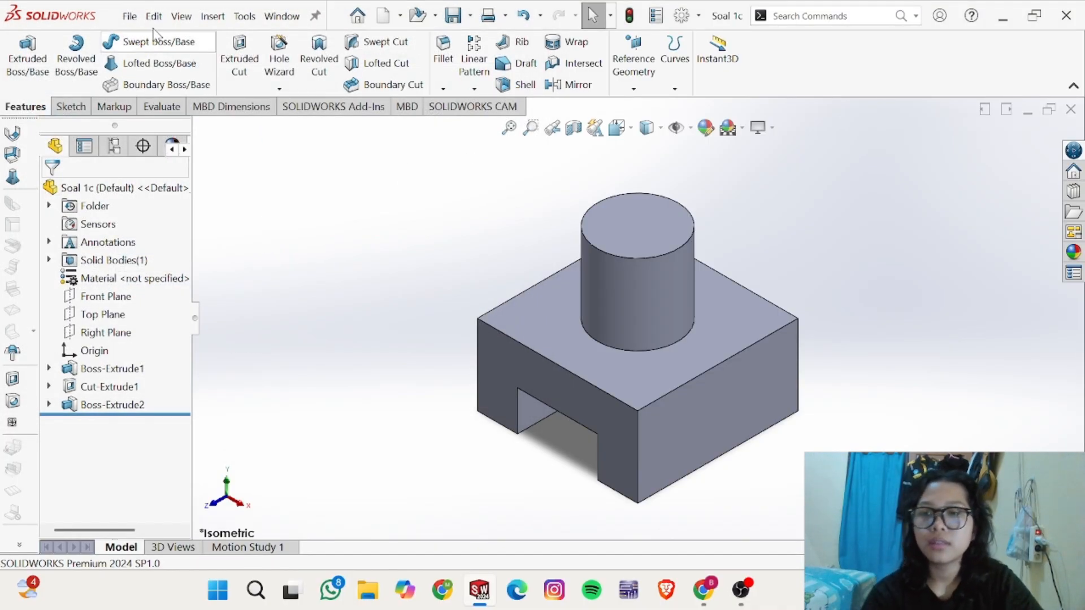
Step: Create a new part document for figure D
click(150, 17)
mouse_move(130, 16)
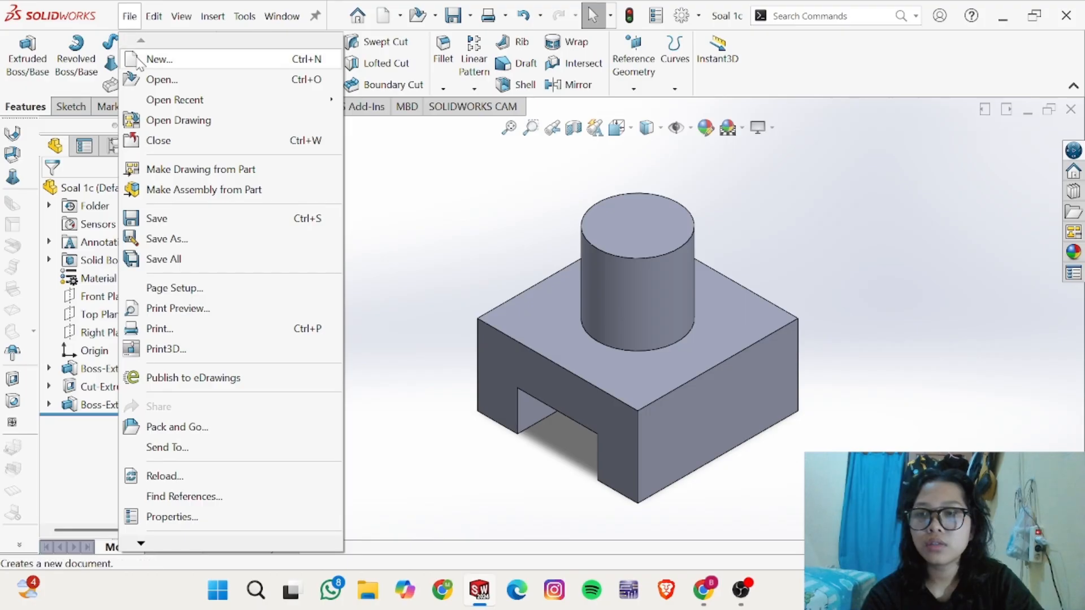
click(138, 60)
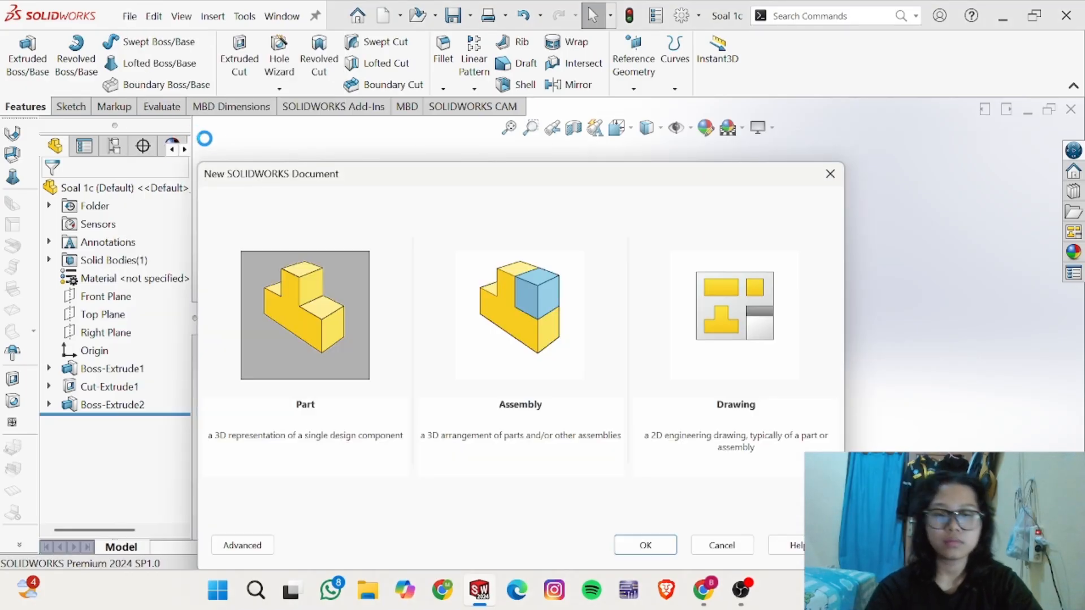
double_click(308, 245)
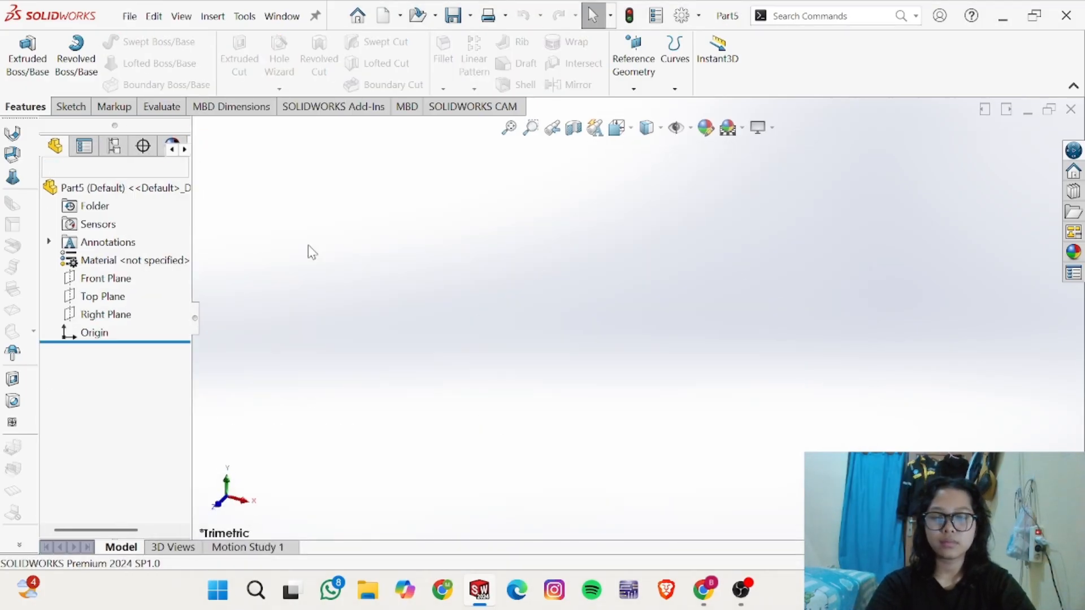
Step: Examine figure D and the unit scale in the assignment PDF to work out the block's dimensions
key(alt+Tab)
scroll(754, 380, right, 3)
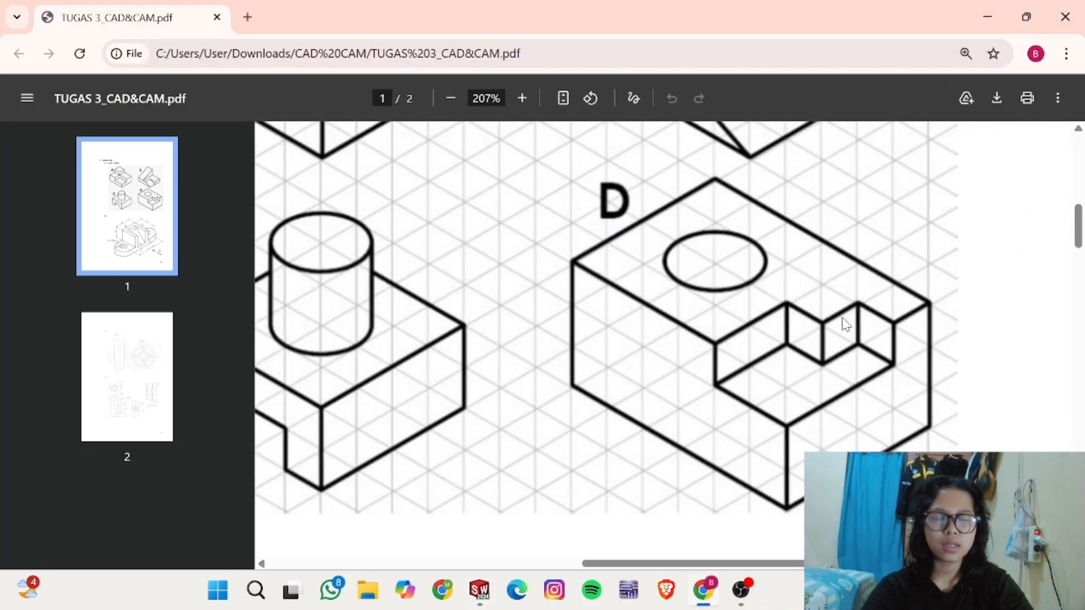
right_click(846, 324)
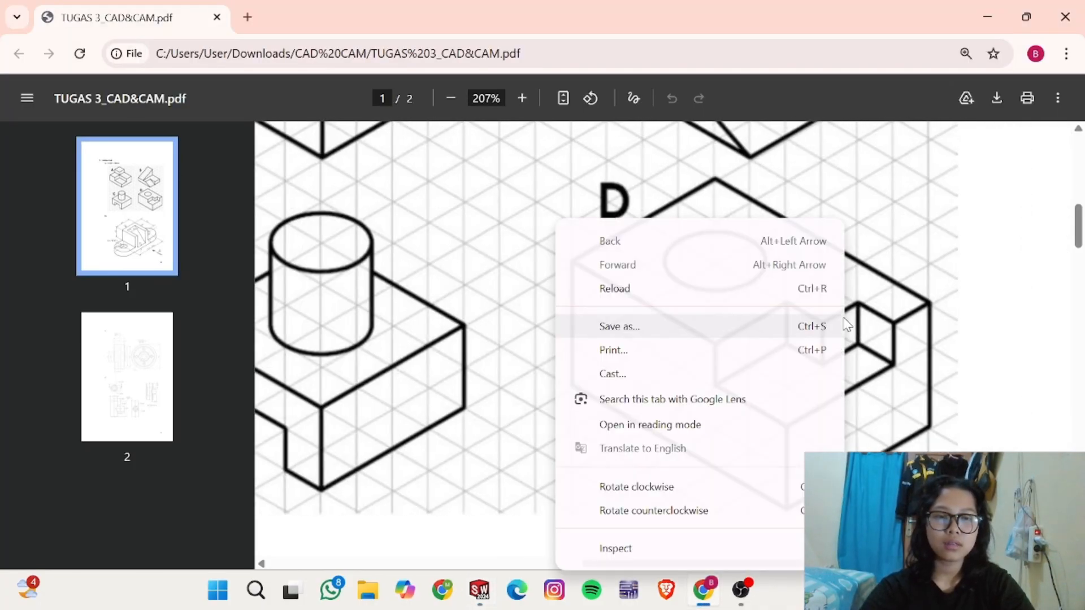
click(455, 265)
scroll(448, 265, up, 5)
shift+scroll(448, 265, left, 5)
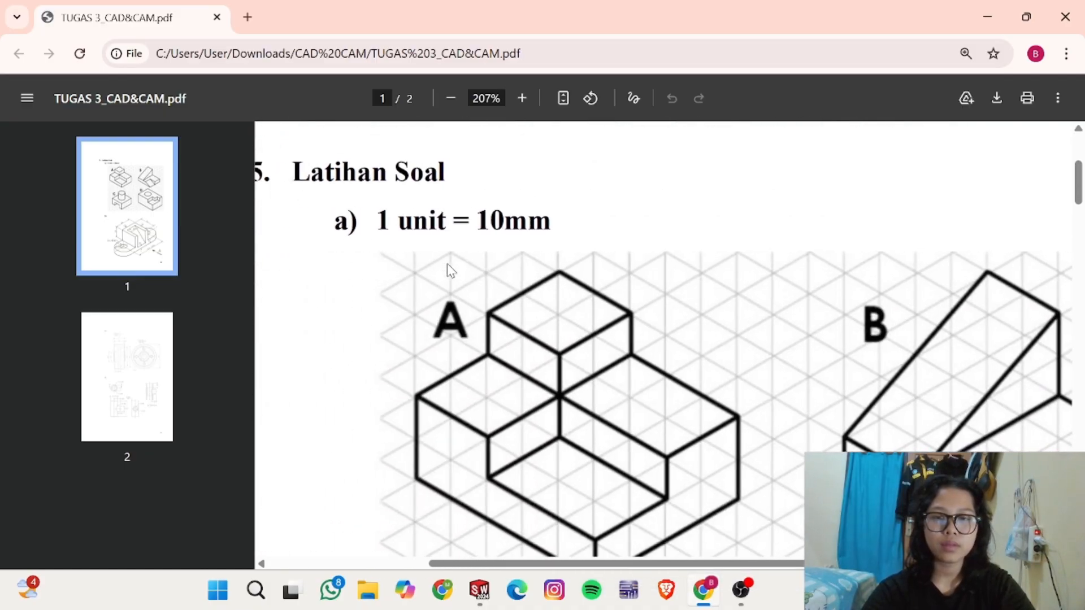
shift+scroll(448, 265, right, 5)
scroll(448, 269, down, 8)
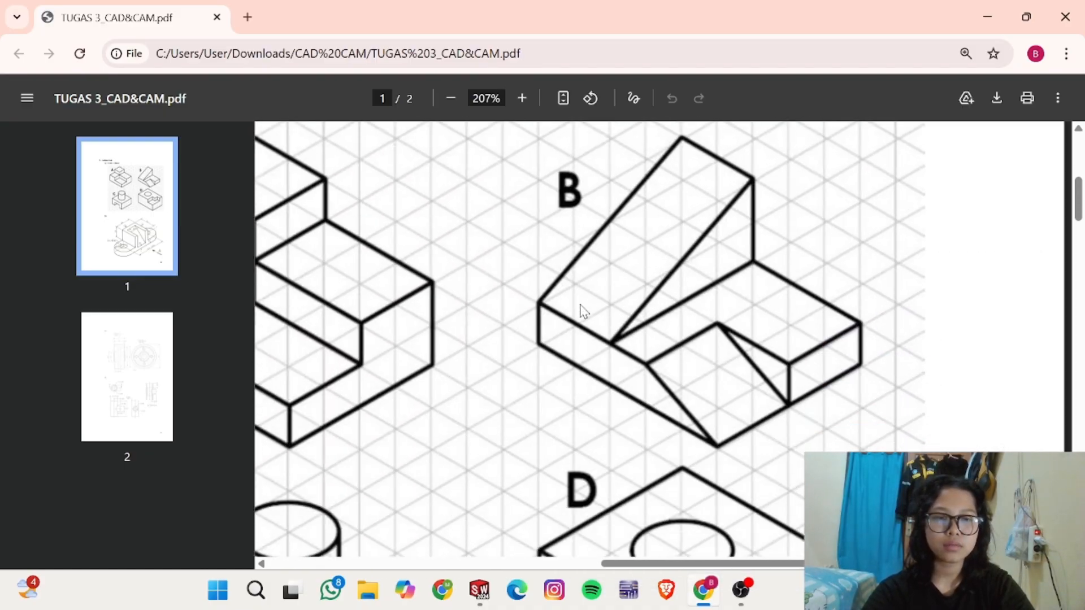
scroll(582, 315, down, 2)
scroll(622, 315, up, 2)
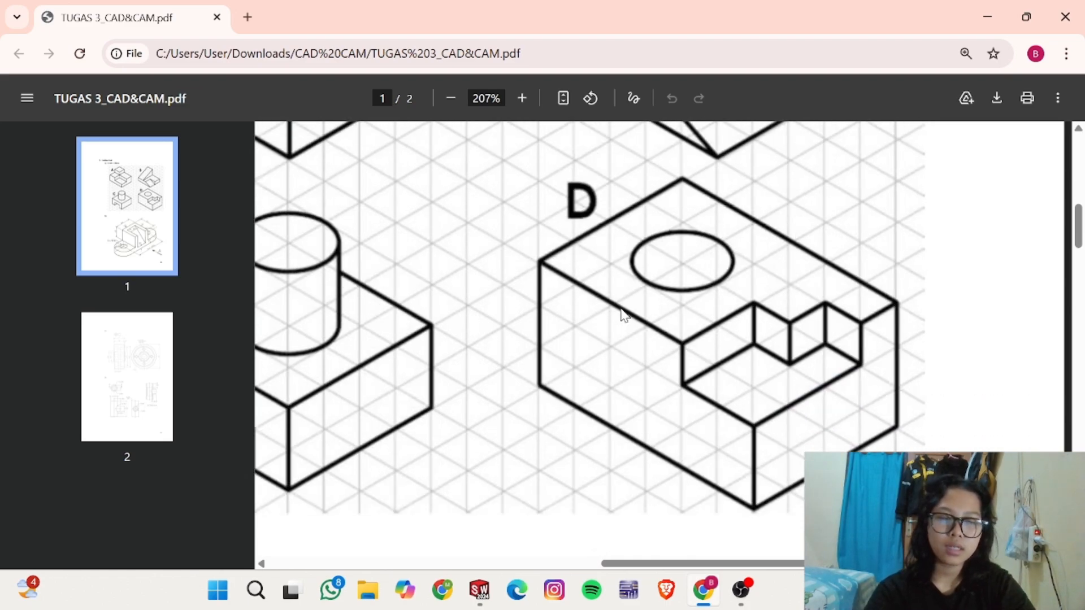
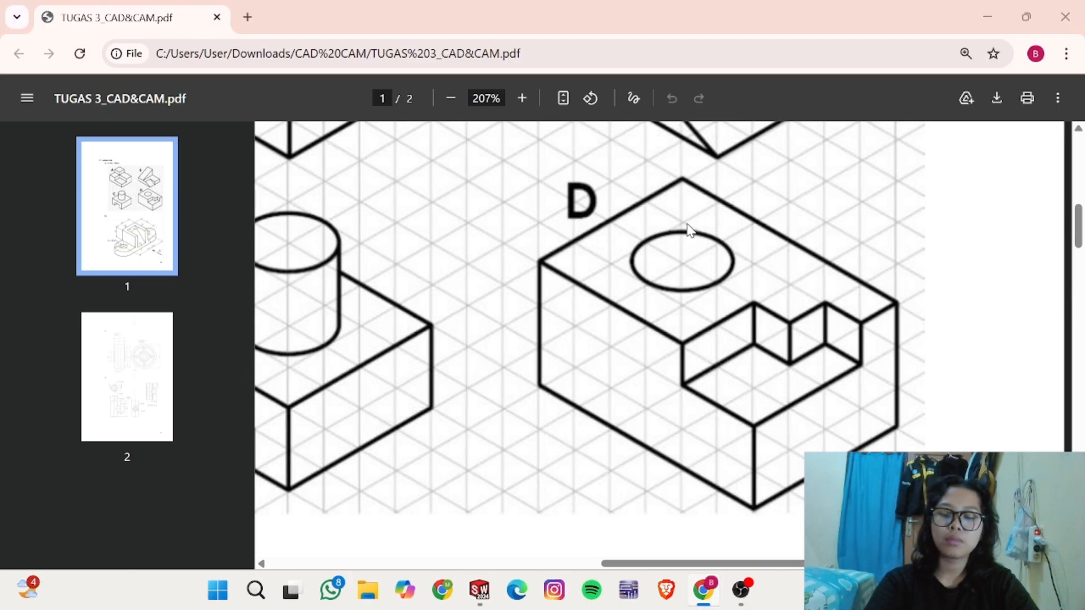
Step: Back in SOLIDWORKS, sketch a center rectangle about 170 mm wide on the Top Plane, centred on the origin
key(alt+Tab)
click(116, 298)
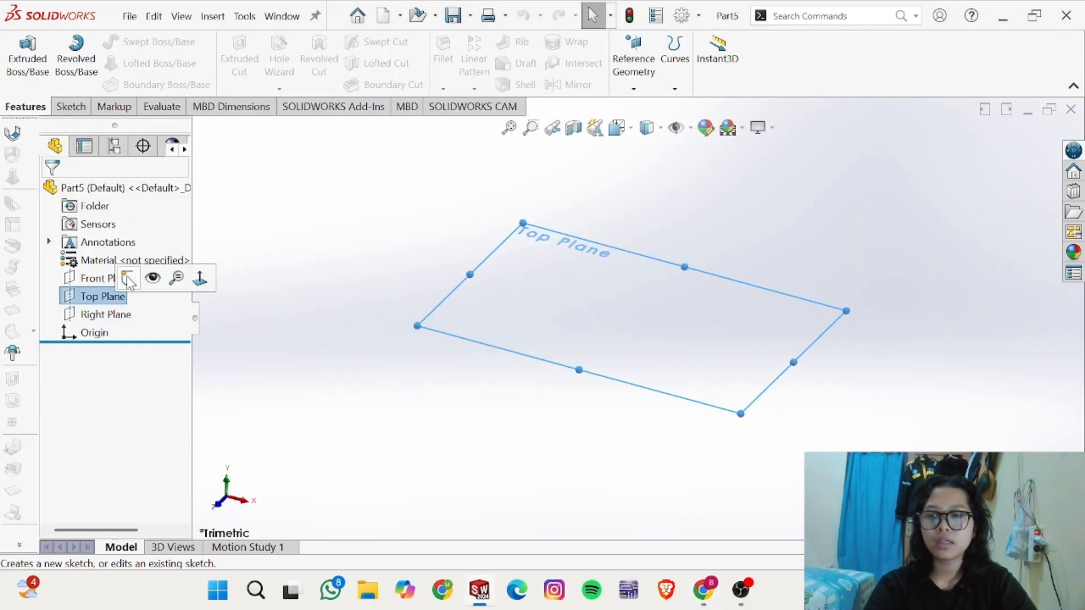
click(145, 274)
click(101, 63)
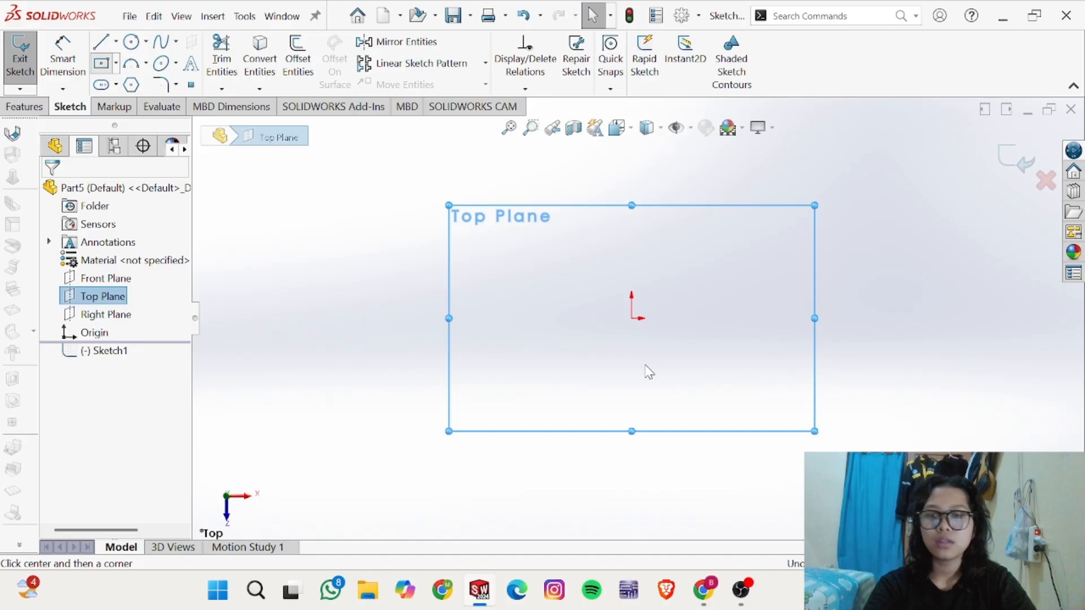
click(631, 318)
click(806, 224)
Step: Dimension the rectangle to 60 mm wide and 40 mm high
right_drag(842, 123, 843, 85)
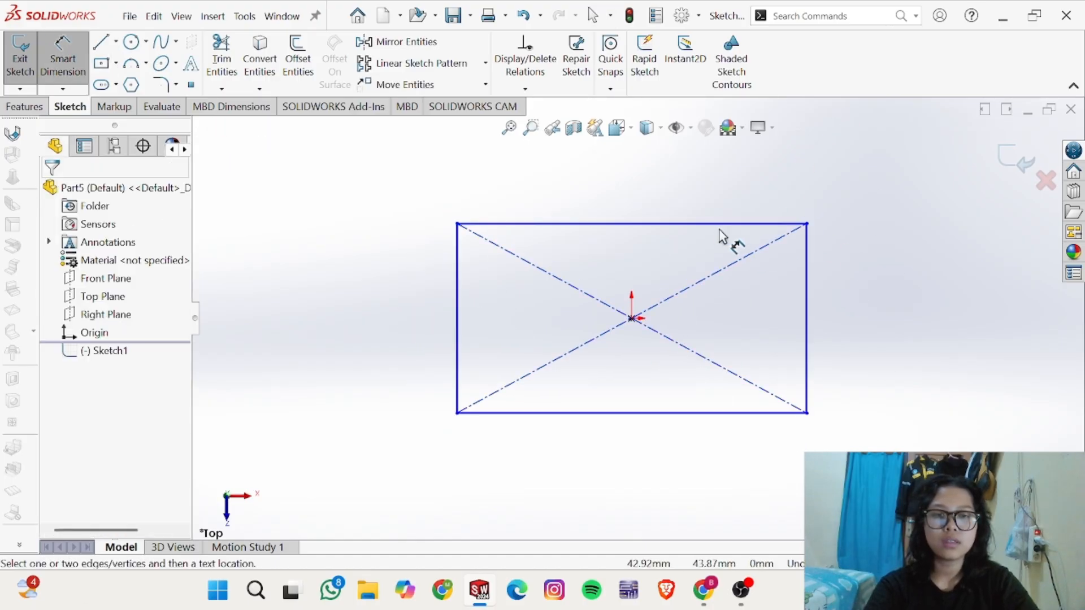
click(716, 224)
click(637, 162)
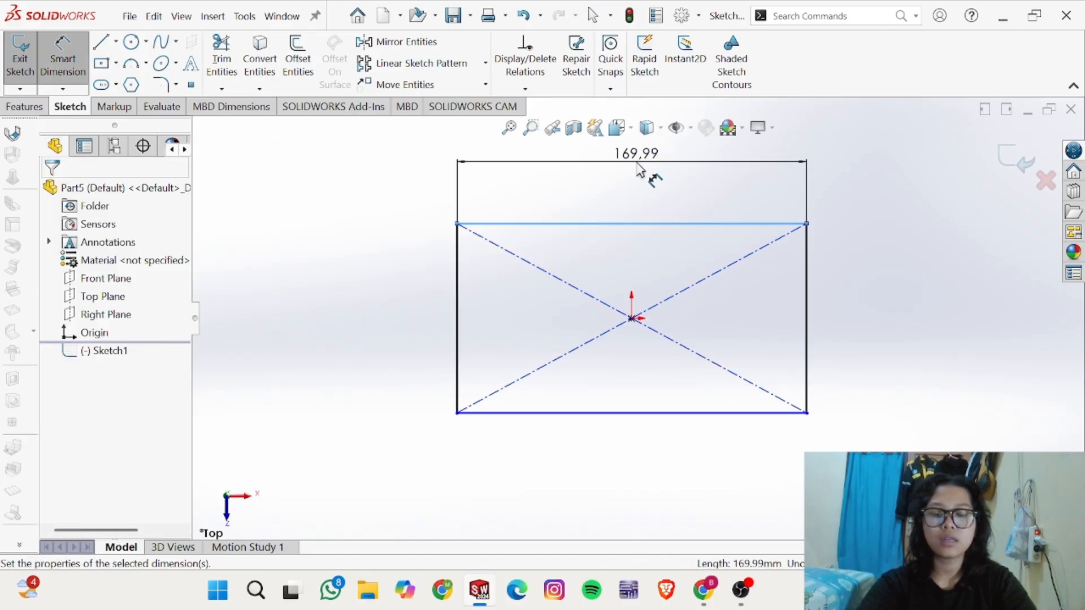
text(60)
key(Return)
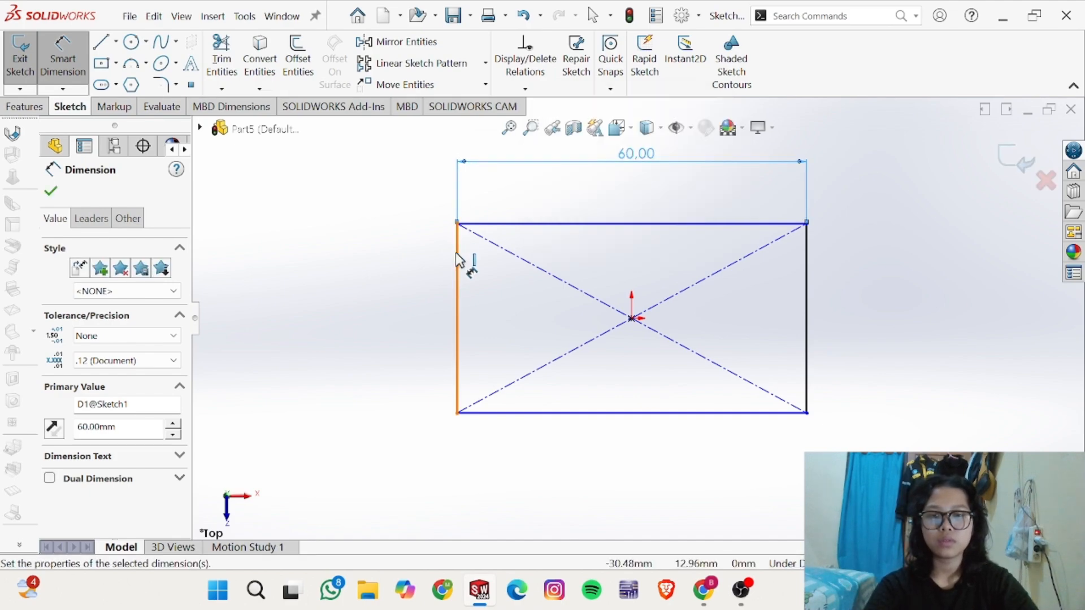
click(457, 262)
click(381, 289)
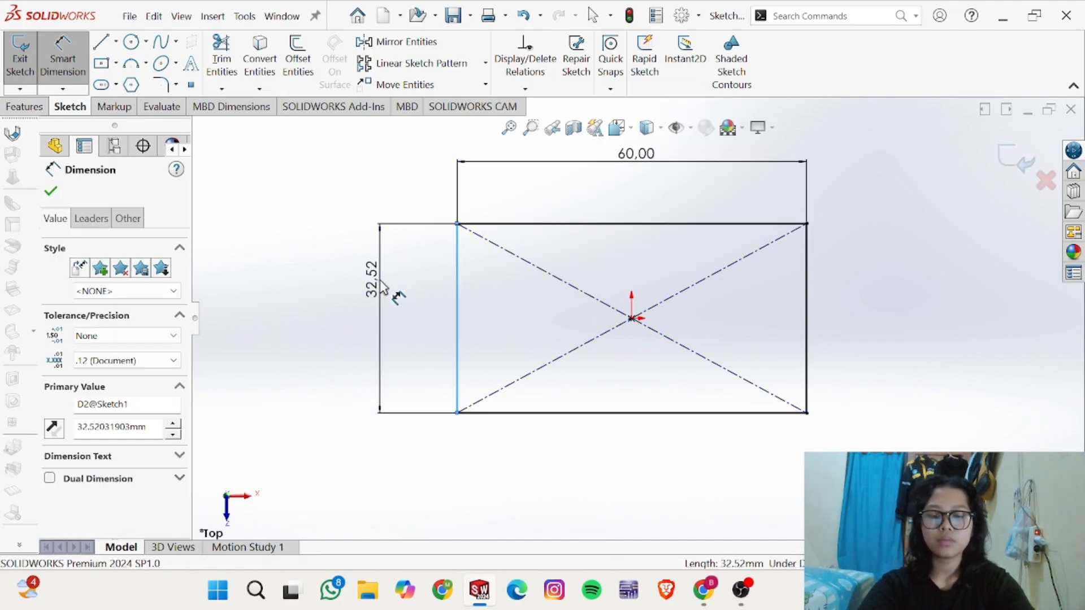
text(40)
key(Return)
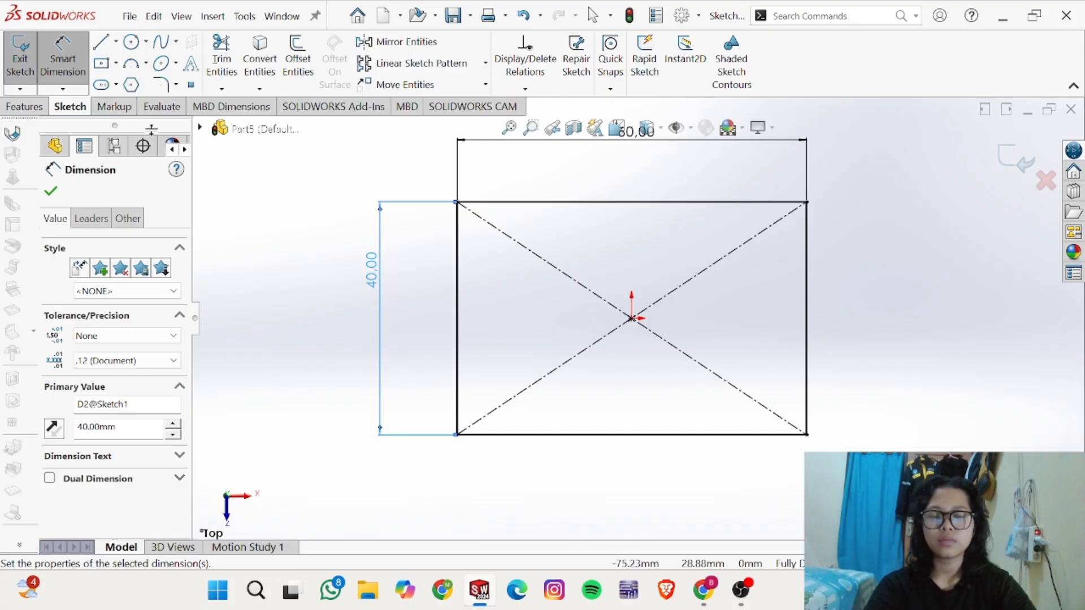
Step: Extrude the rectangle to a blind depth of 30 mm, checking the block height against figure D in the assignment PDF
click(25, 106)
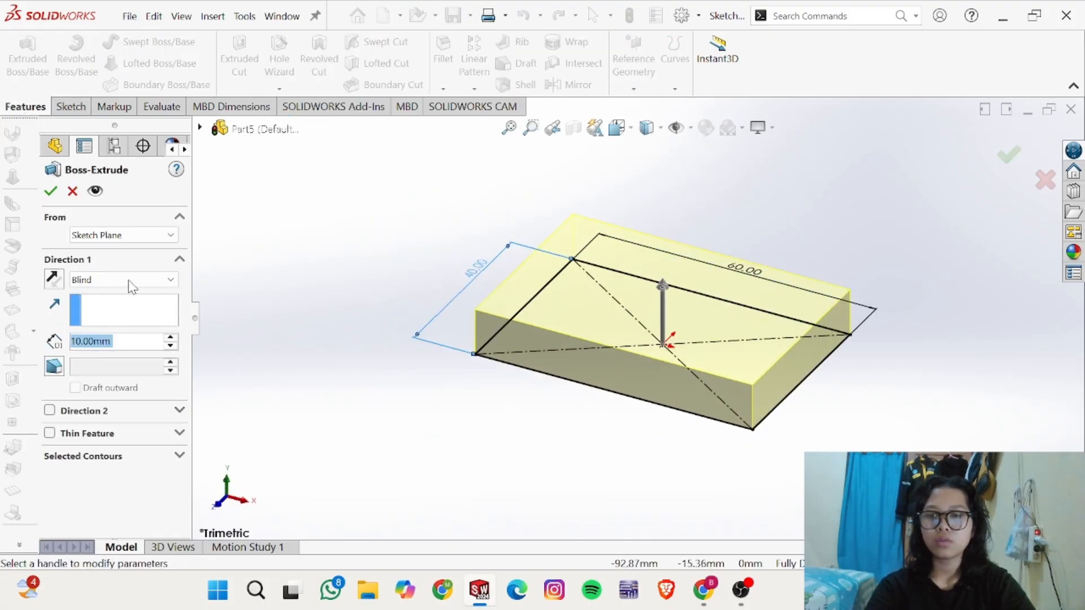
text(30)
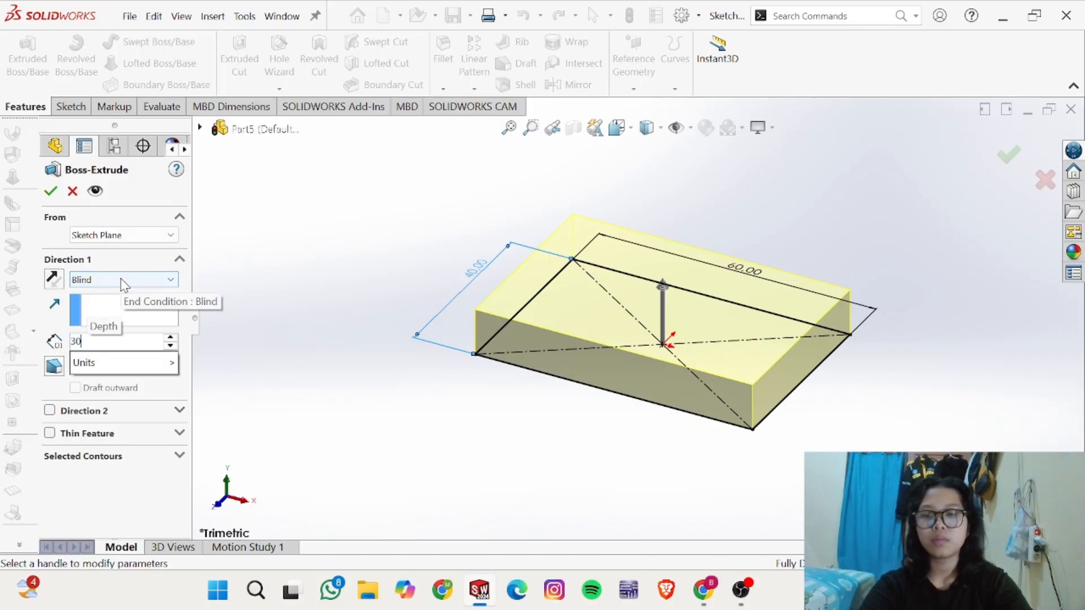
key(Return)
key(alt+Tab)
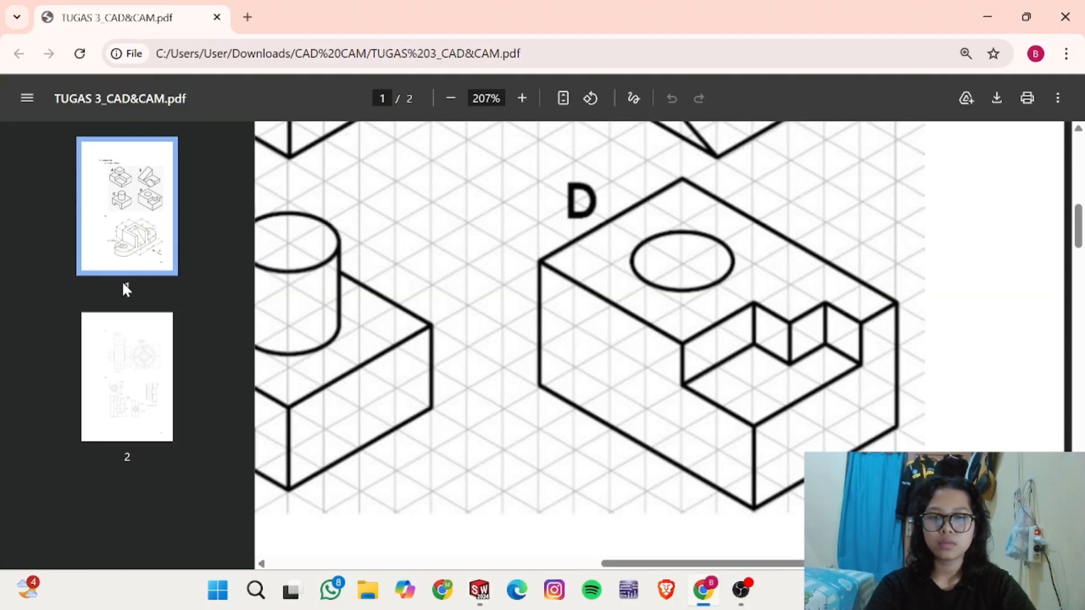
key(alt+Tab)
click(53, 190)
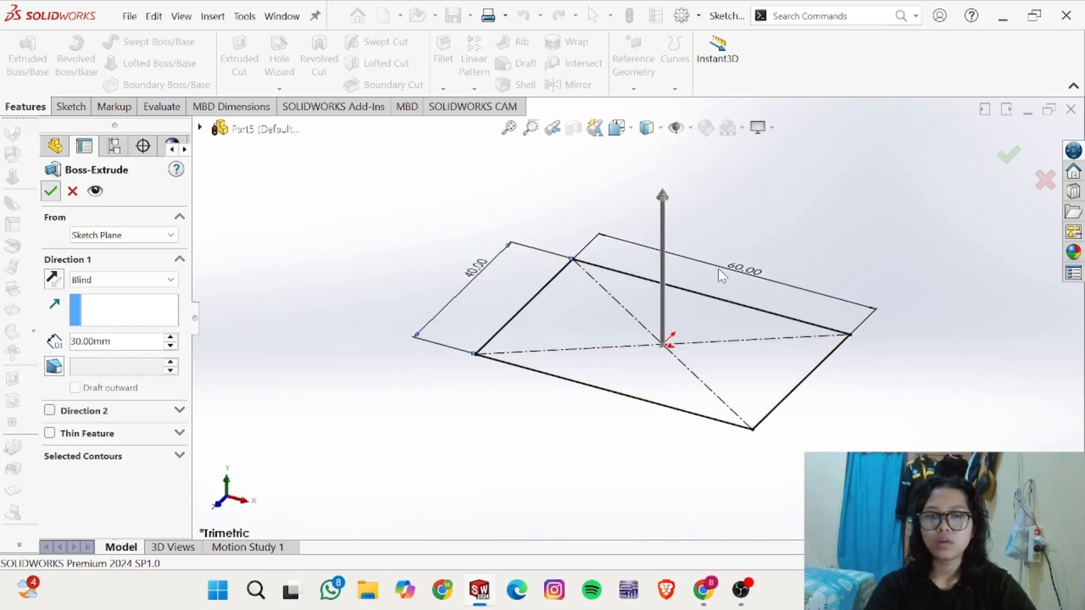
Step: Check the stepped notch in the PDF's figure D and open a sketch on the block's top face
key(alt+Tab)
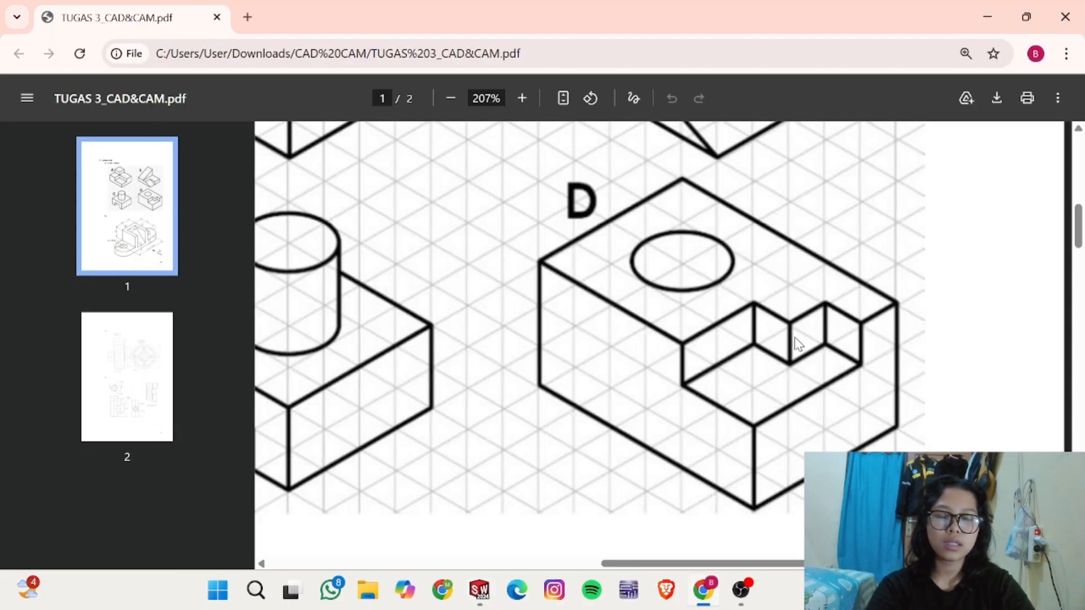
key(alt+Tab)
click(700, 271)
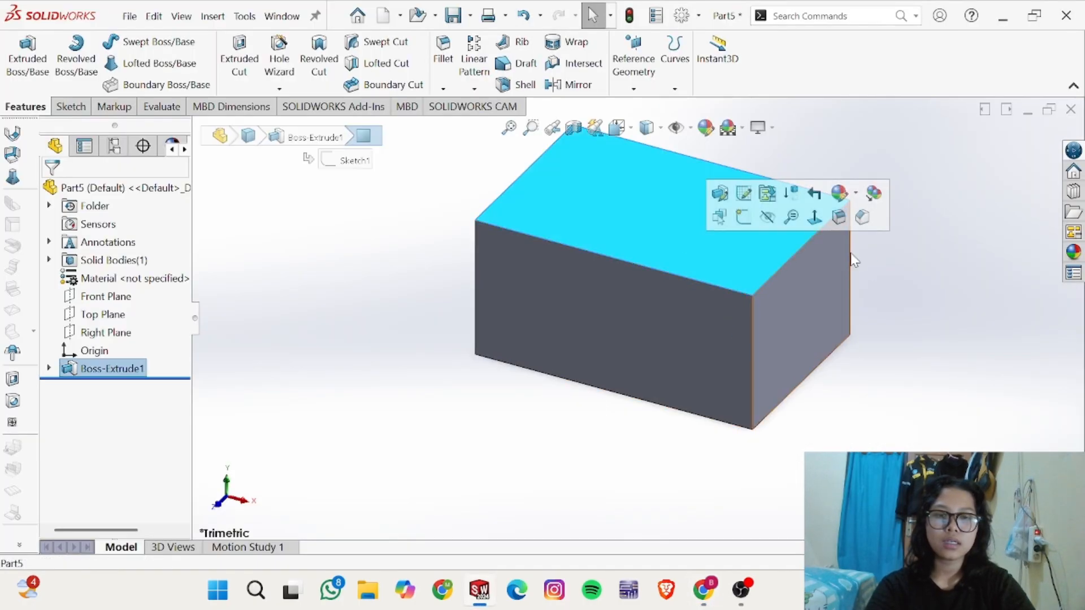
click(745, 220)
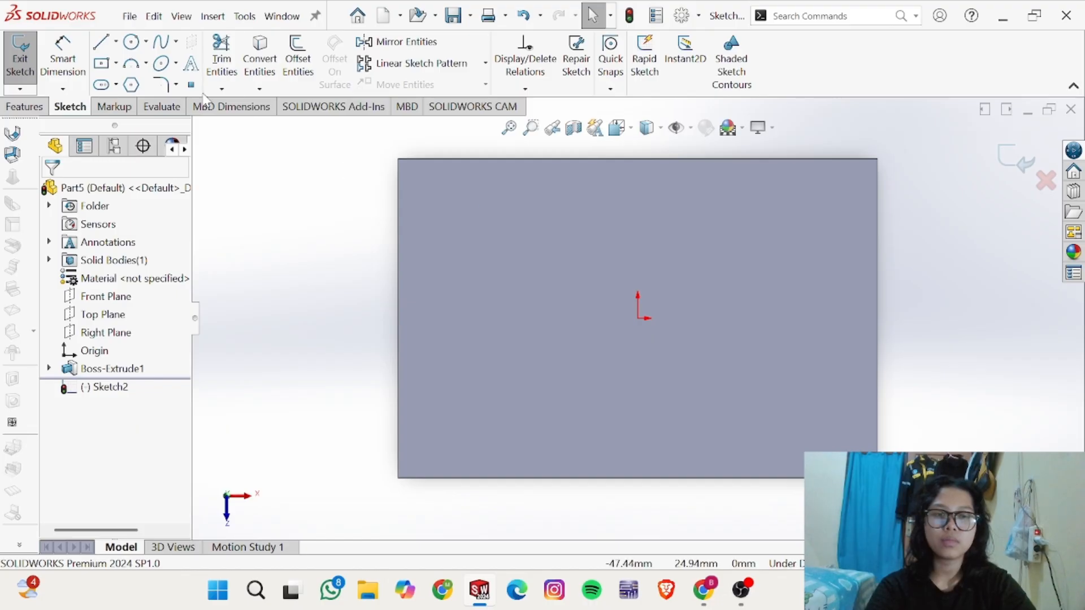
key(alt+Tab)
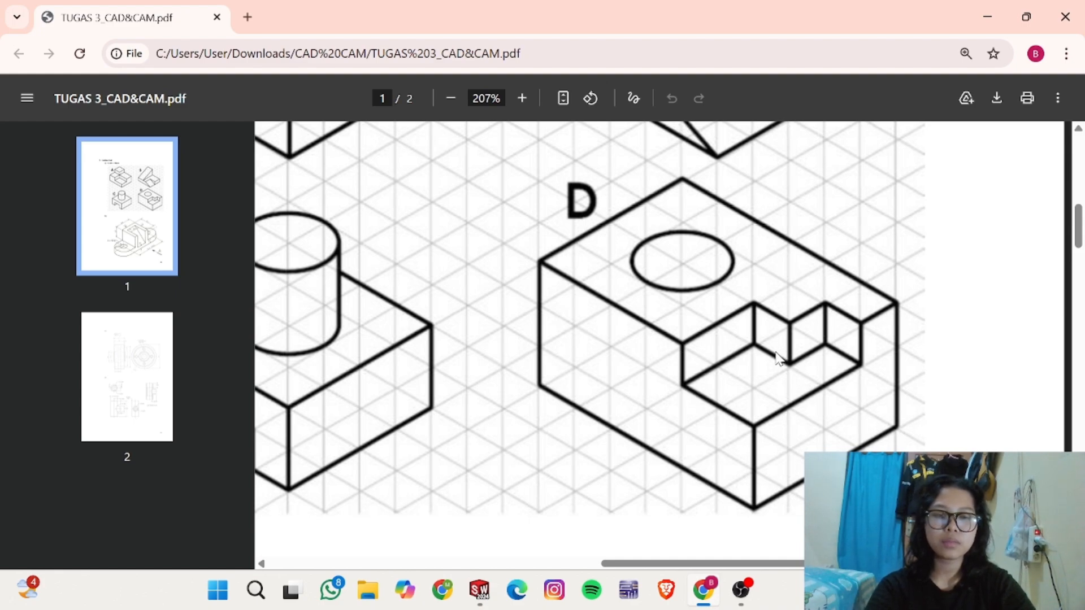
key(alt+Tab)
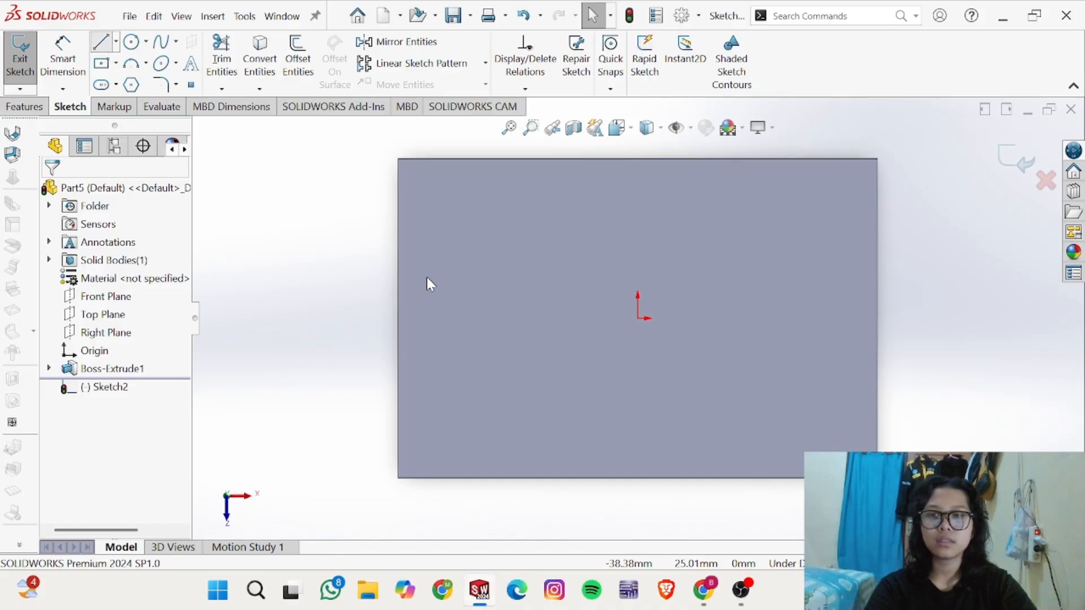
Step: Sketch a closed stepped notch outline with lines at the face's front-right corner, about 18.6 mm wide and 25 mm deep, following figure D
key(l)
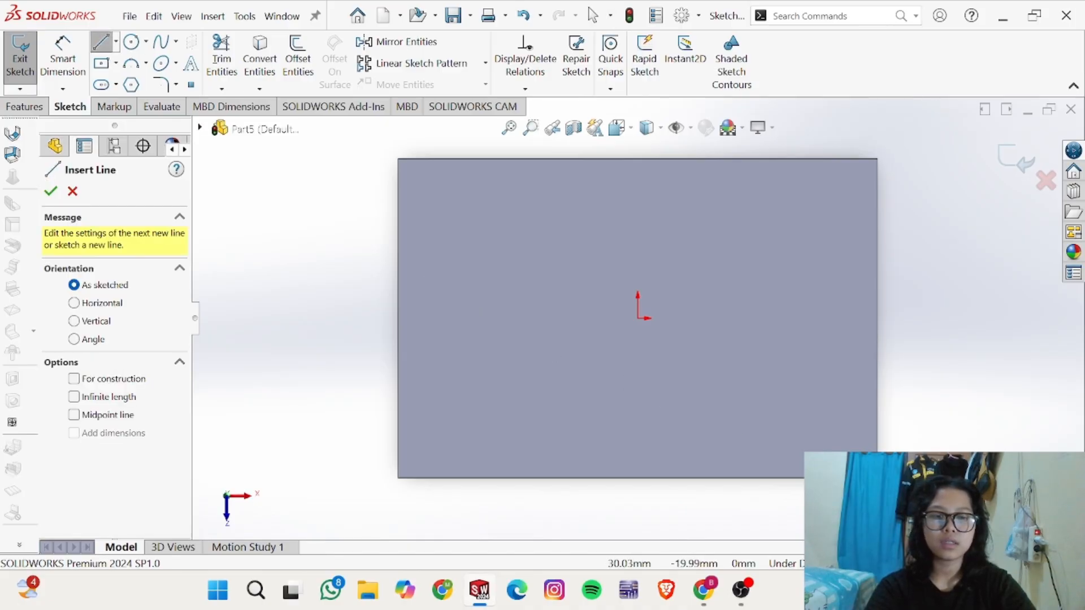
key(alt+Tab)
key(alt+Tab)
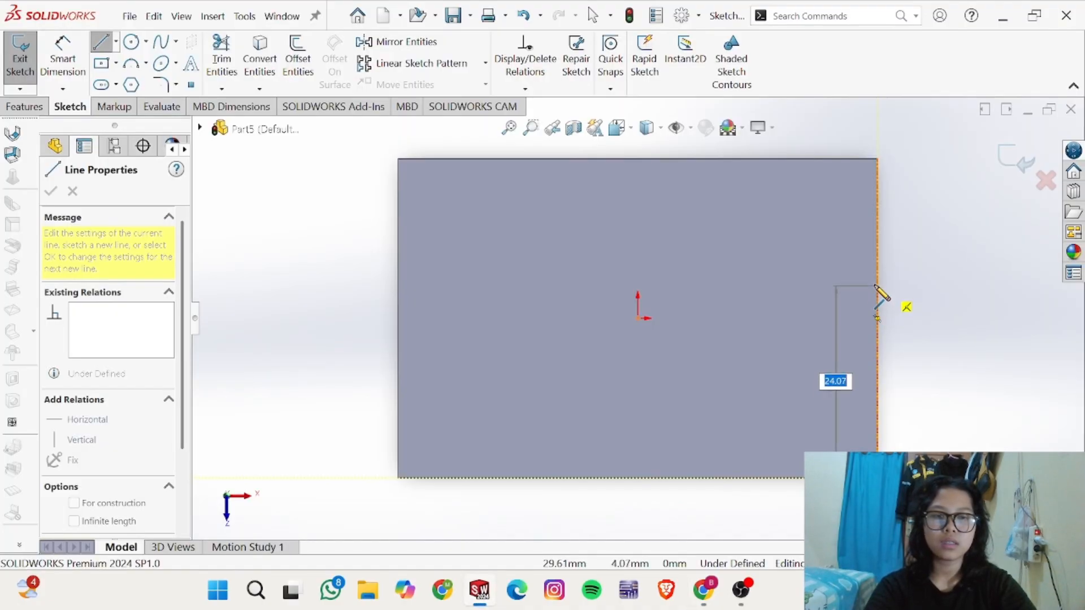
click(878, 277)
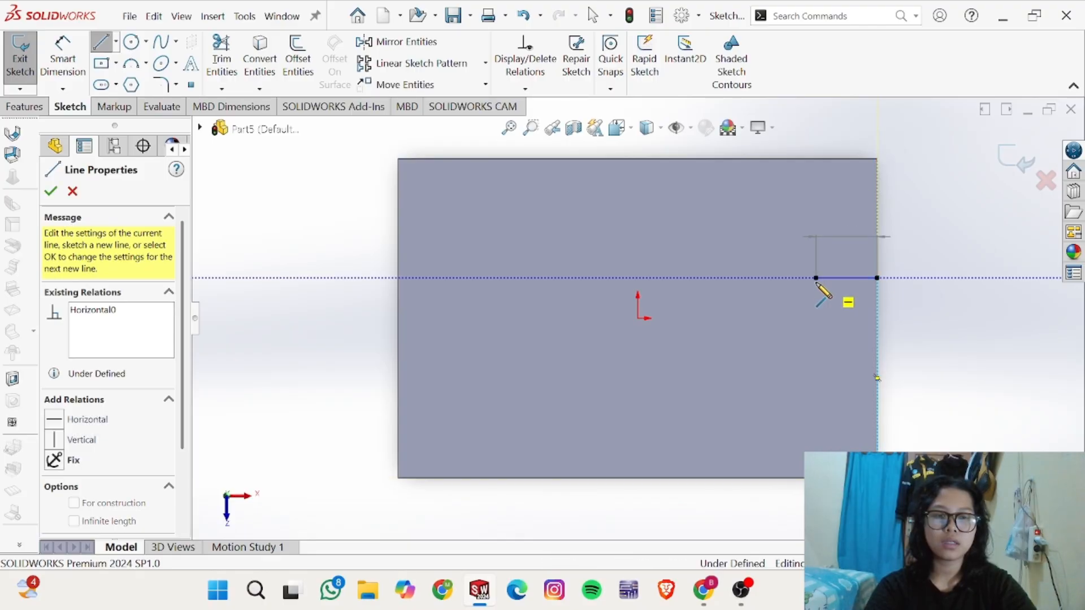
click(816, 278)
click(816, 348)
click(730, 348)
key(alt+Tab)
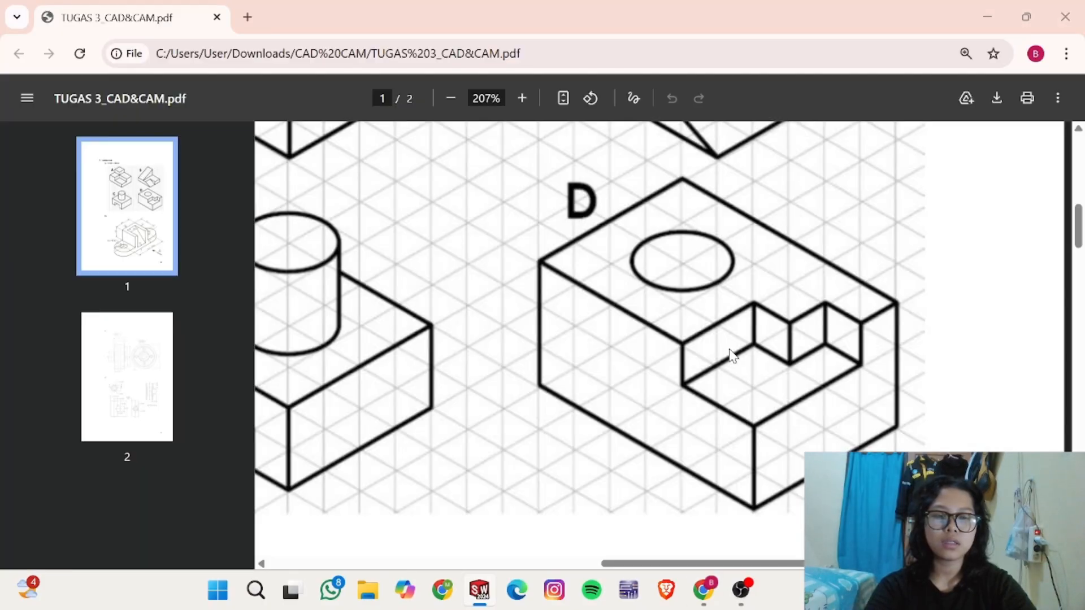
key(alt+Tab)
double_click(729, 478)
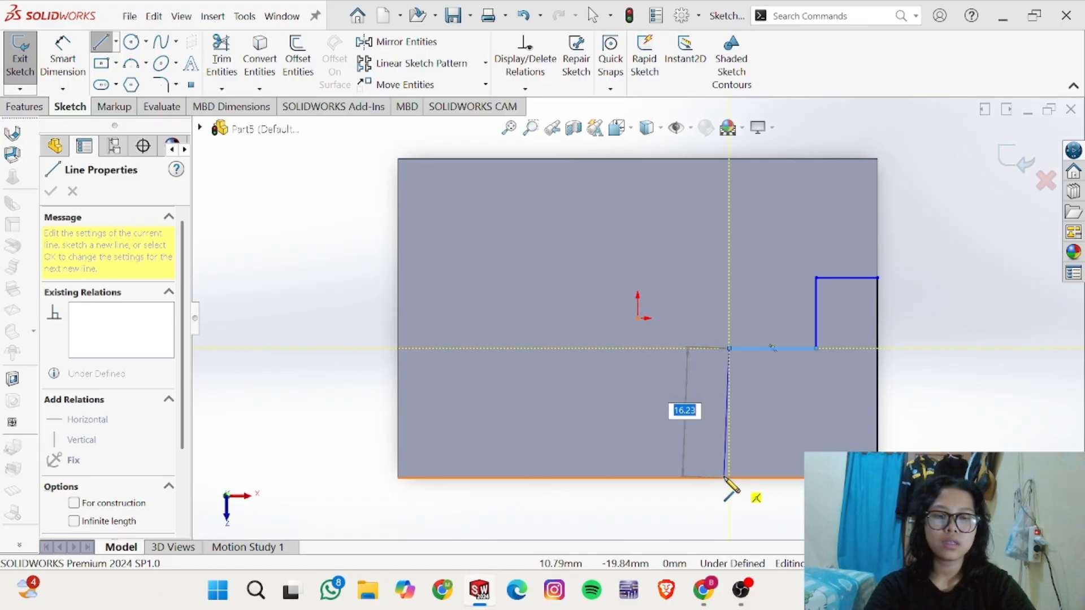
click(729, 478)
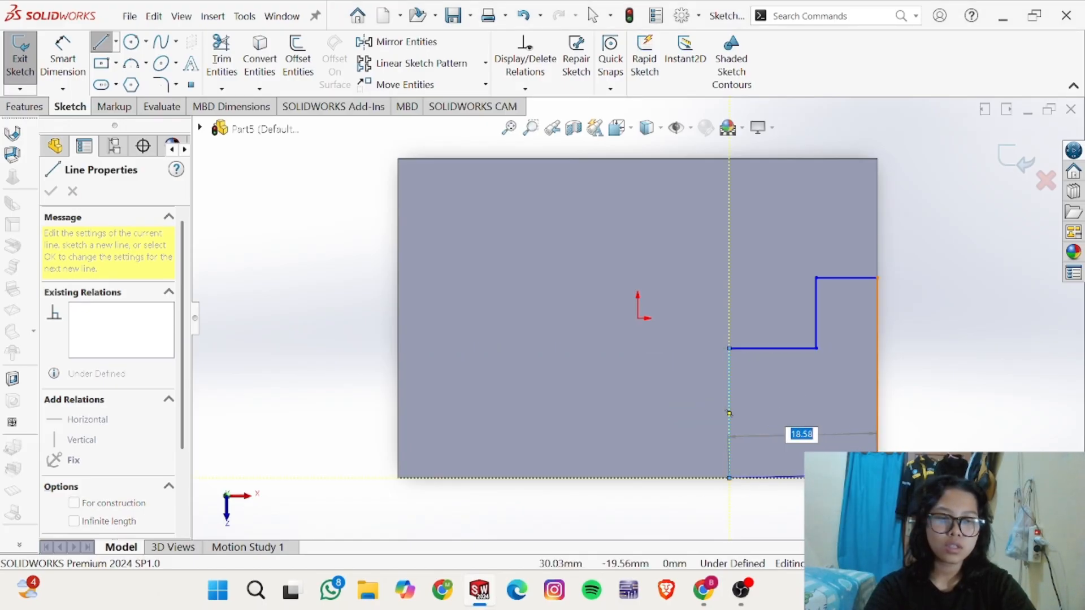
click(877, 479)
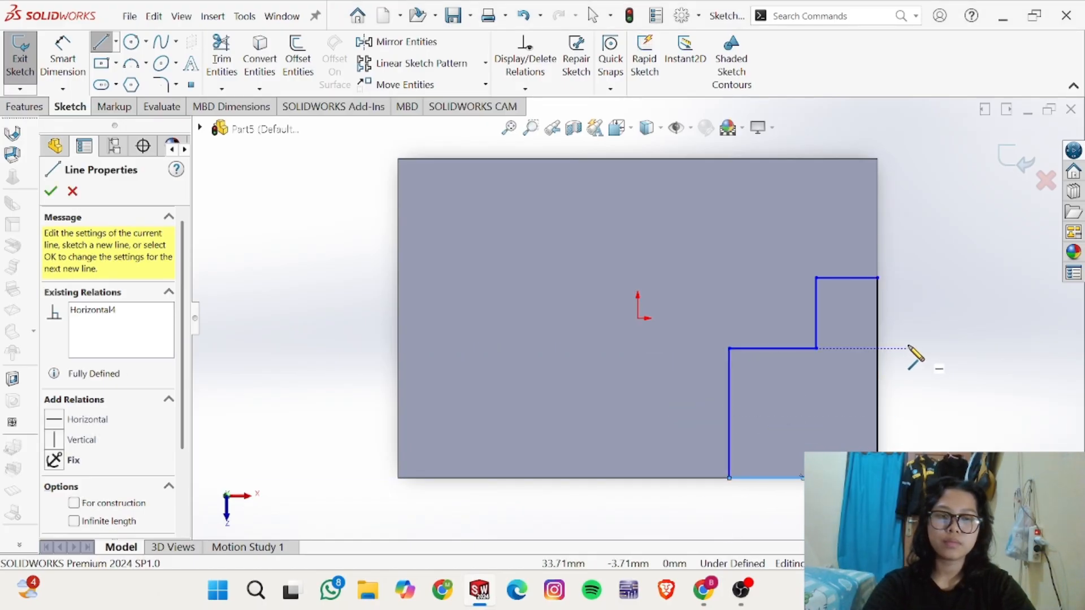
key(Escape)
Step: Compare with figure D and dimension the notch's rear edge 10 mm from the block's back edge
key(alt+Tab)
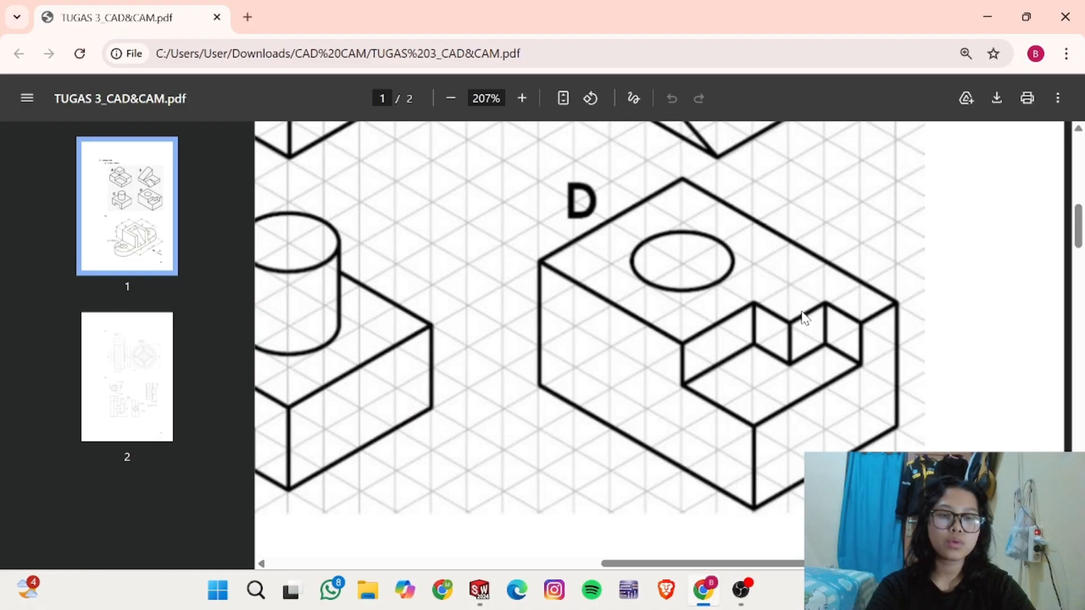
key(alt+Tab)
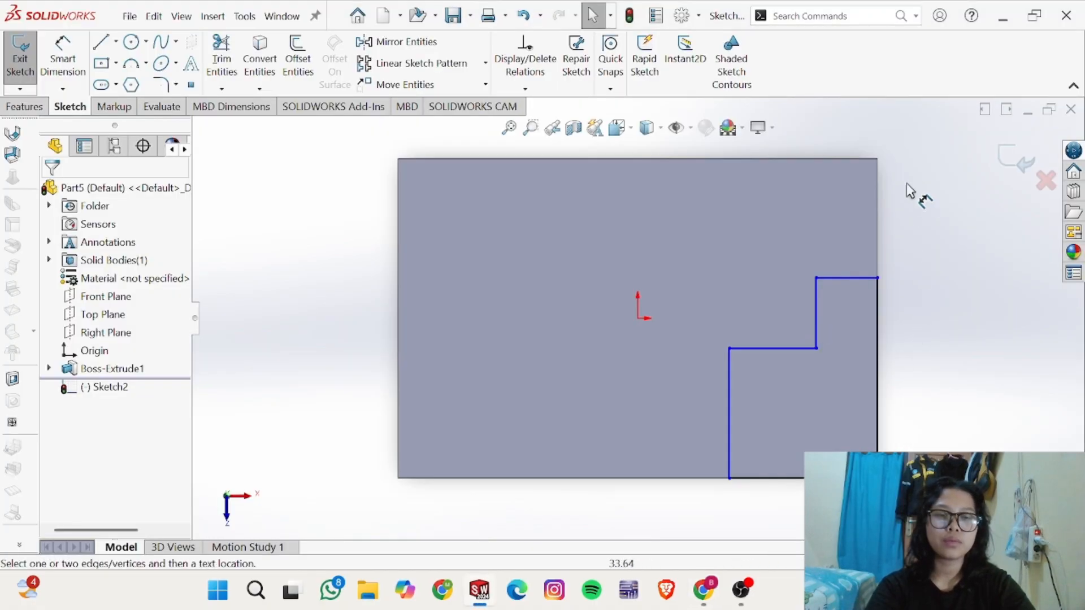
key(alt+Tab)
key(alt+Tab)
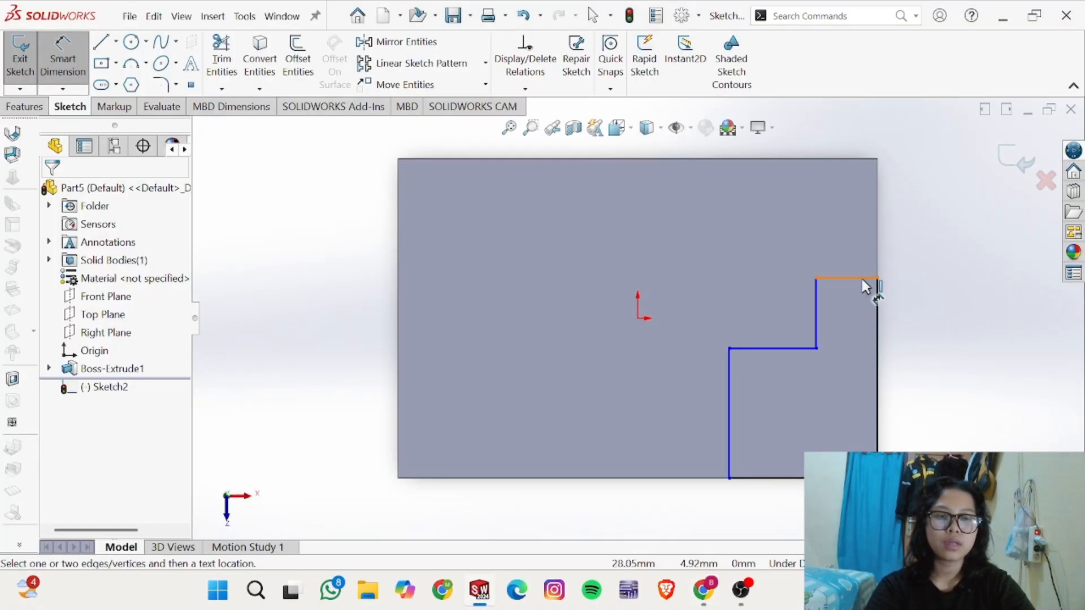
click(865, 279)
click(857, 159)
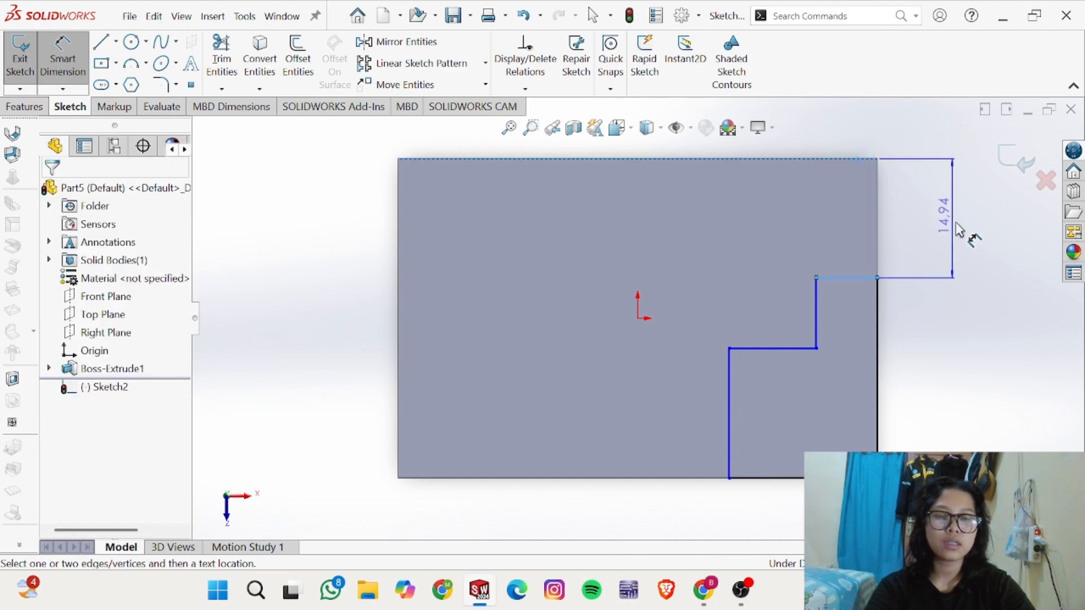
click(964, 233)
text(10)
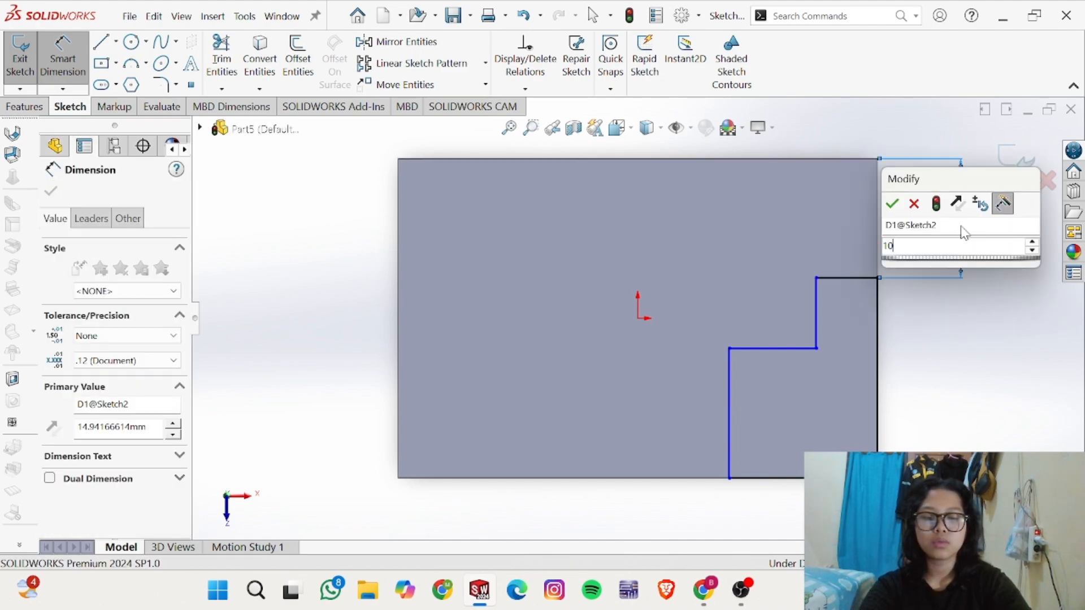
key(Return)
Step: Recheck figure D and dimension the narrow step's vertical line to 10 mm
key(alt+Tab)
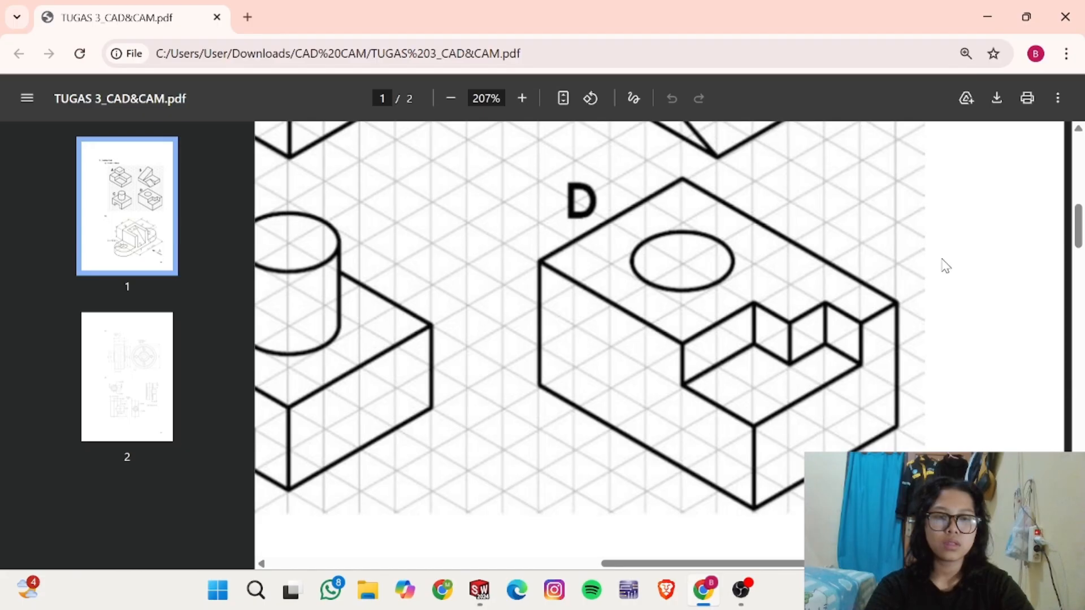
key(alt+Tab)
click(820, 305)
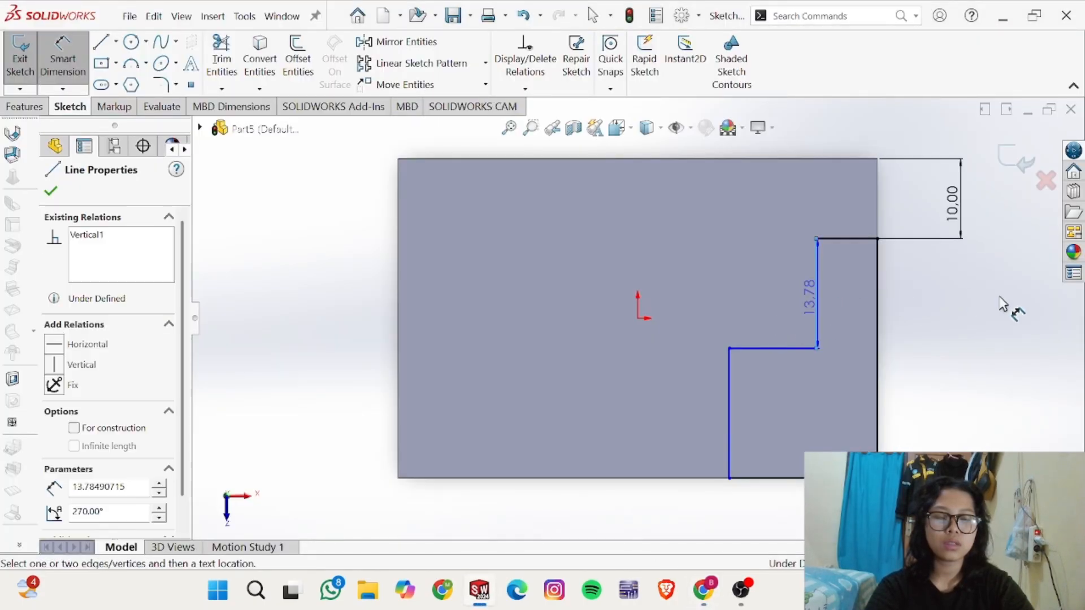
click(1013, 307)
text(10)
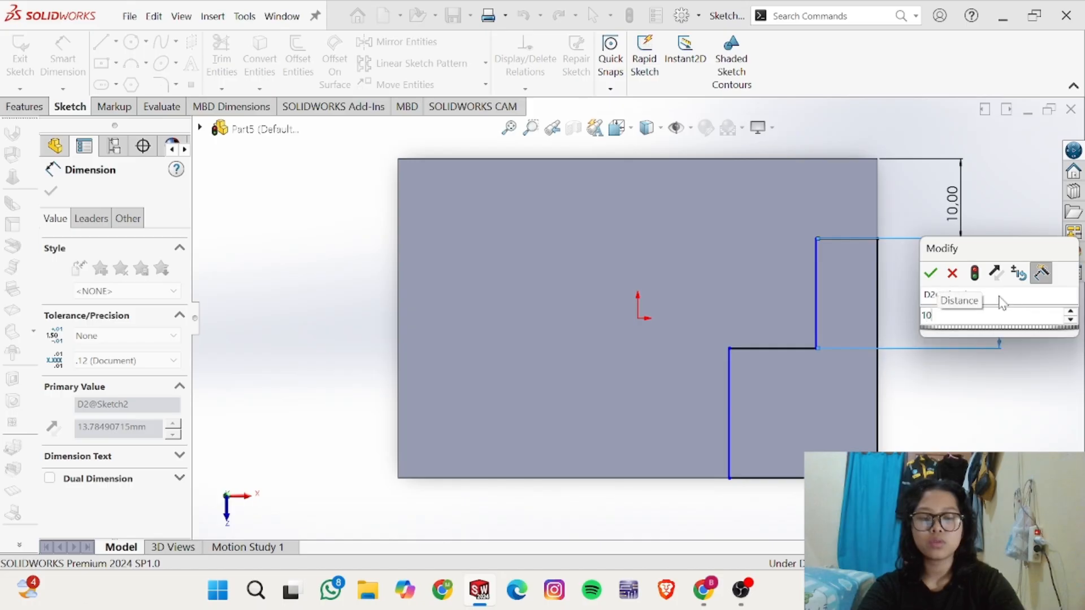
key(Return)
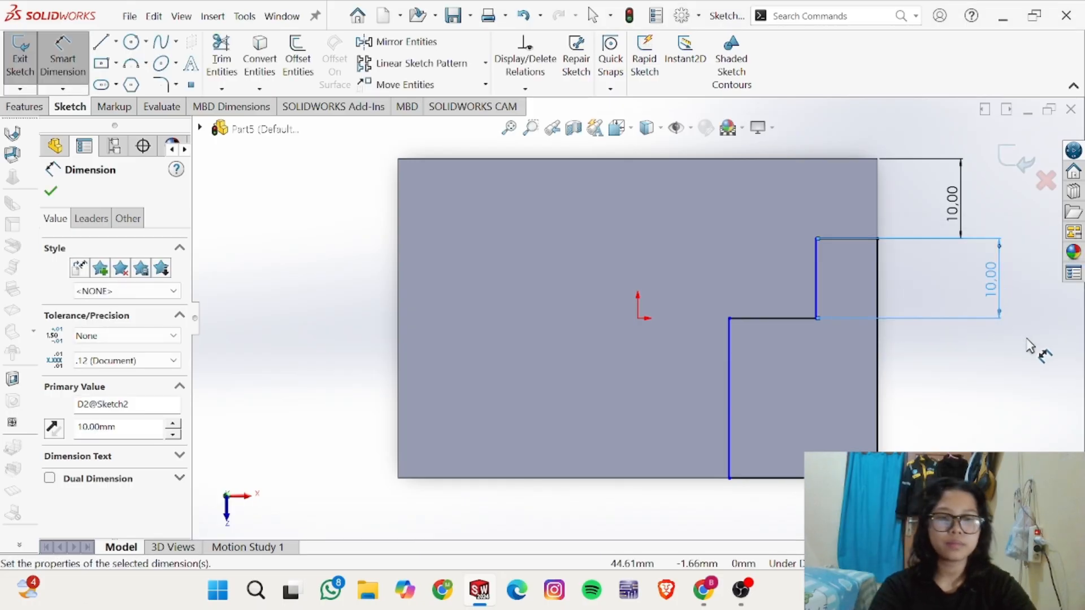
key(alt+Tab)
key(alt+Tab)
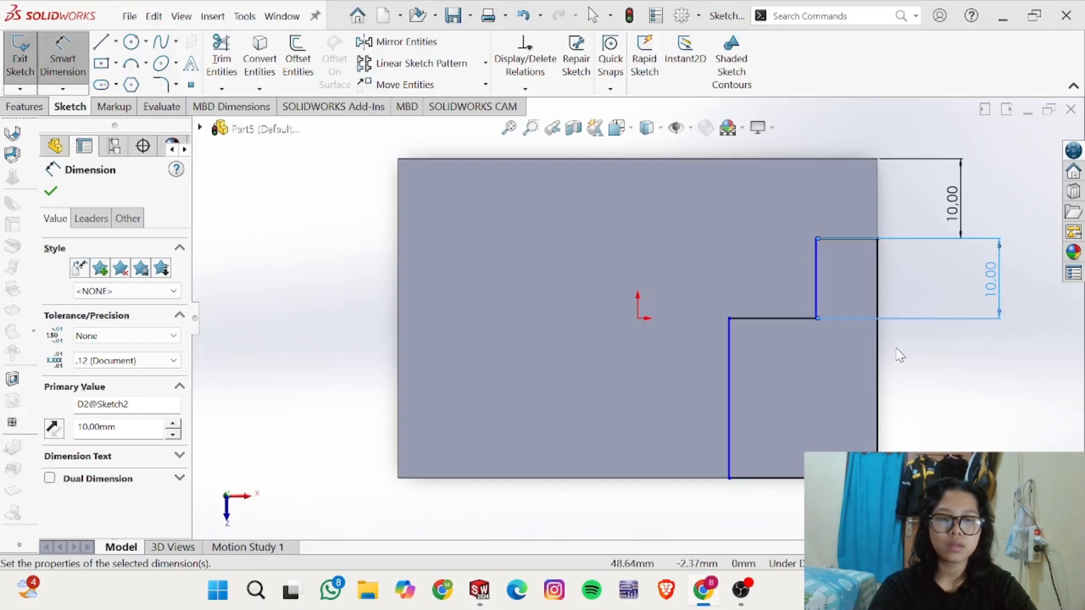
click(730, 372)
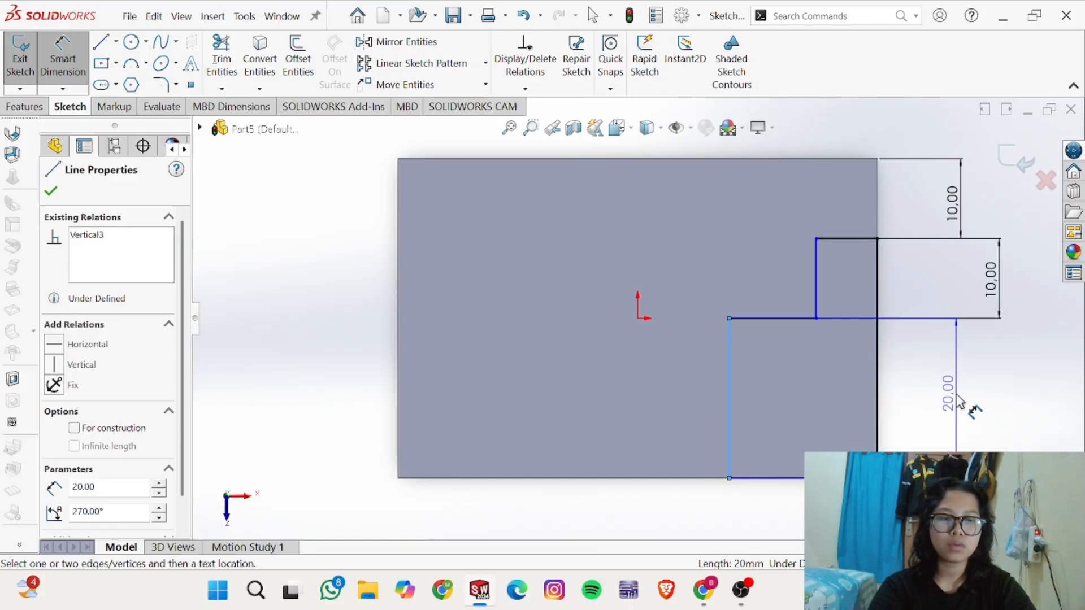
key(Escape)
Step: Check the notch width in figure D and dimension the wide part 20 mm from the block's right edge
key(alt+Tab)
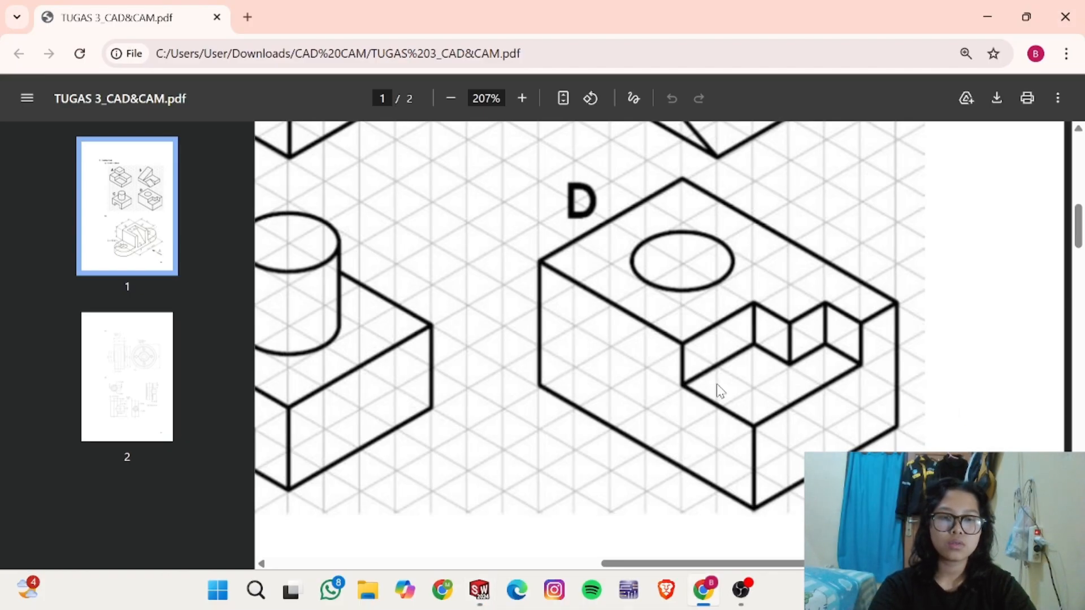
key(alt+Tab)
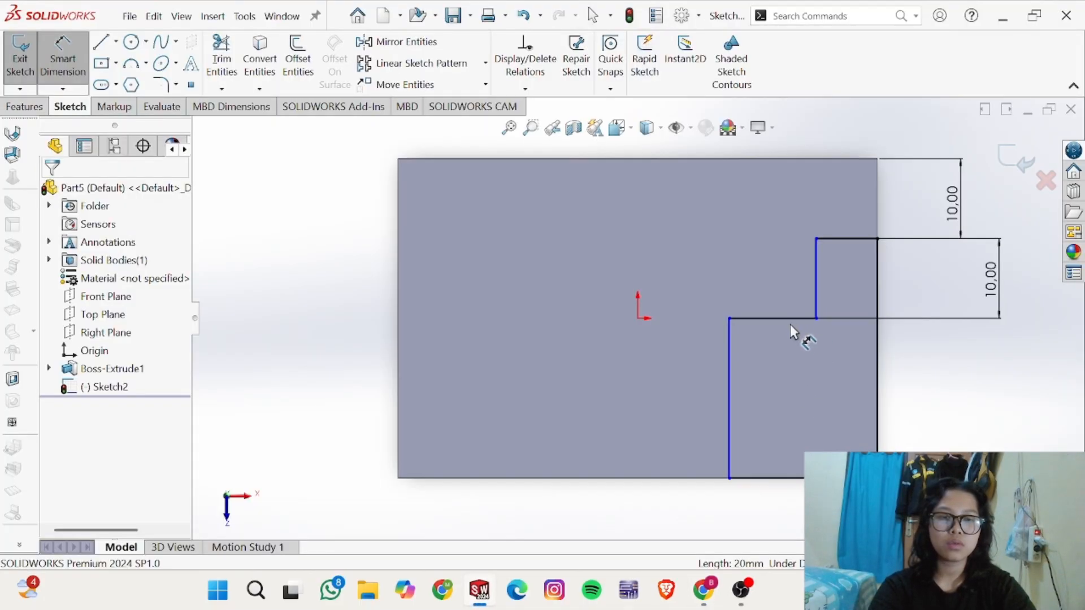
click(730, 319)
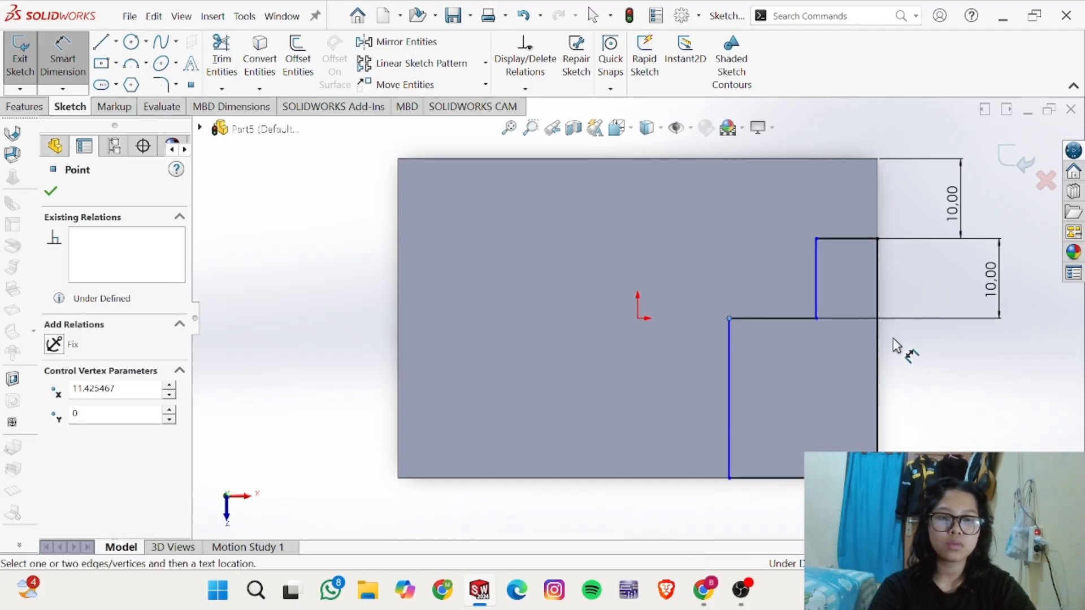
click(877, 424)
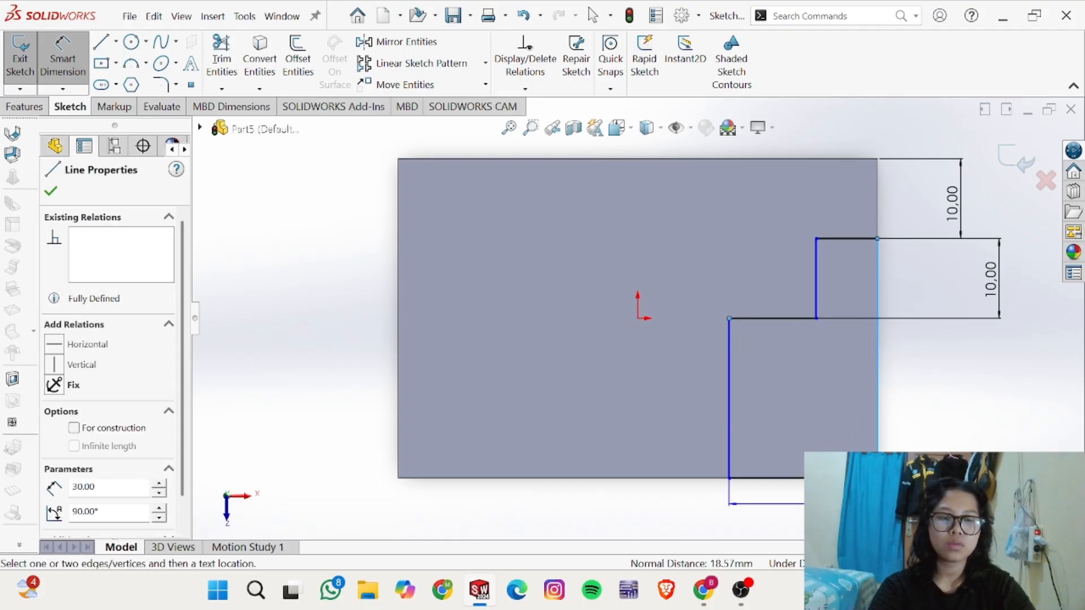
click(757, 511)
text(20)
key(Return)
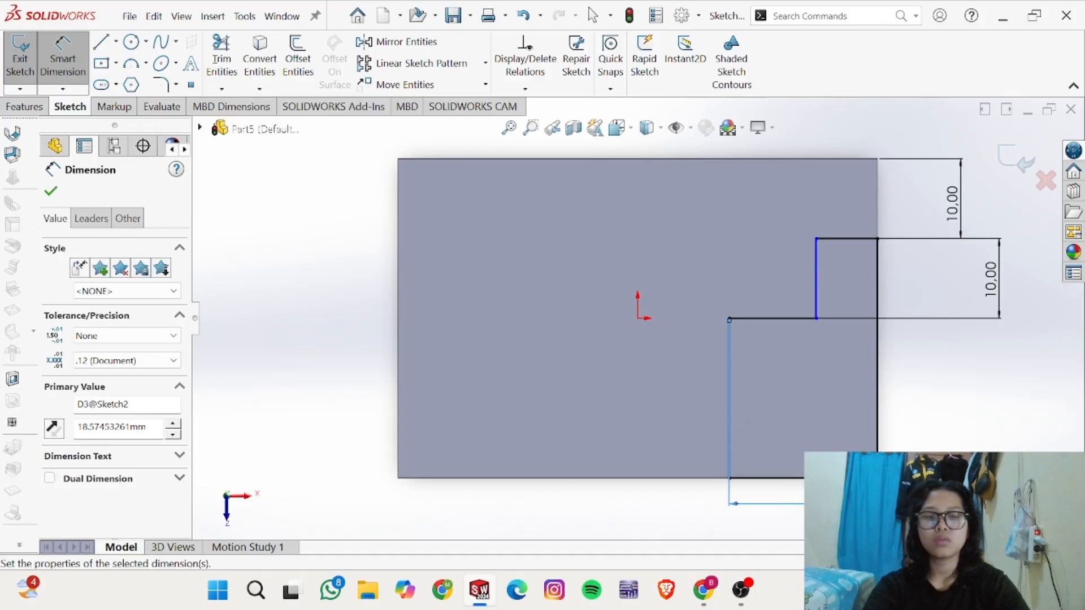
Step: Recheck figure D and dimension the narrow step's vertical line 10 mm from the block's right edge
key(alt+Tab)
key(alt+Tab)
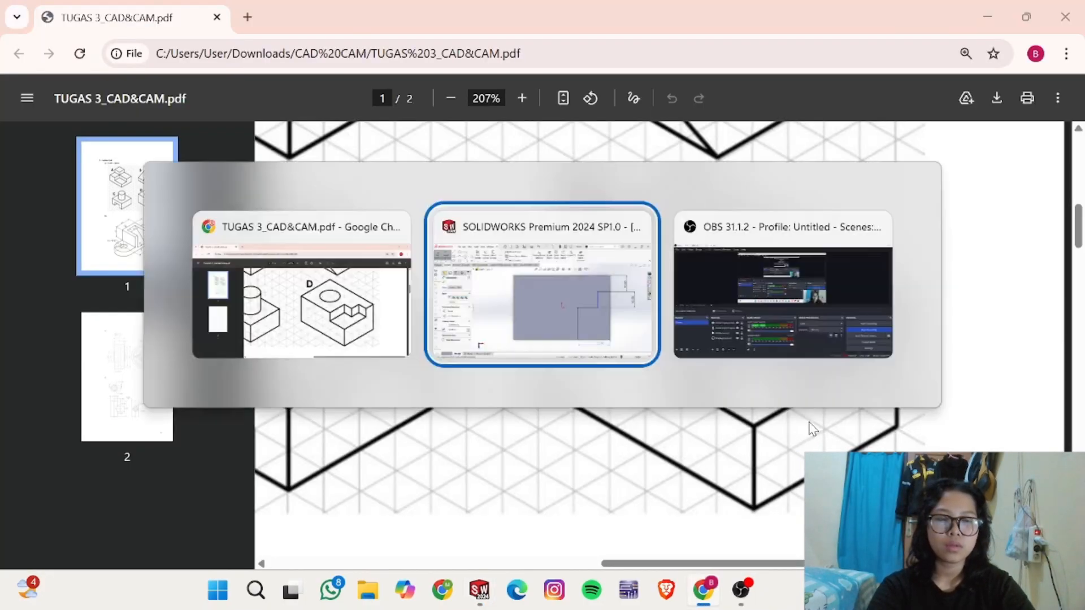
click(888, 289)
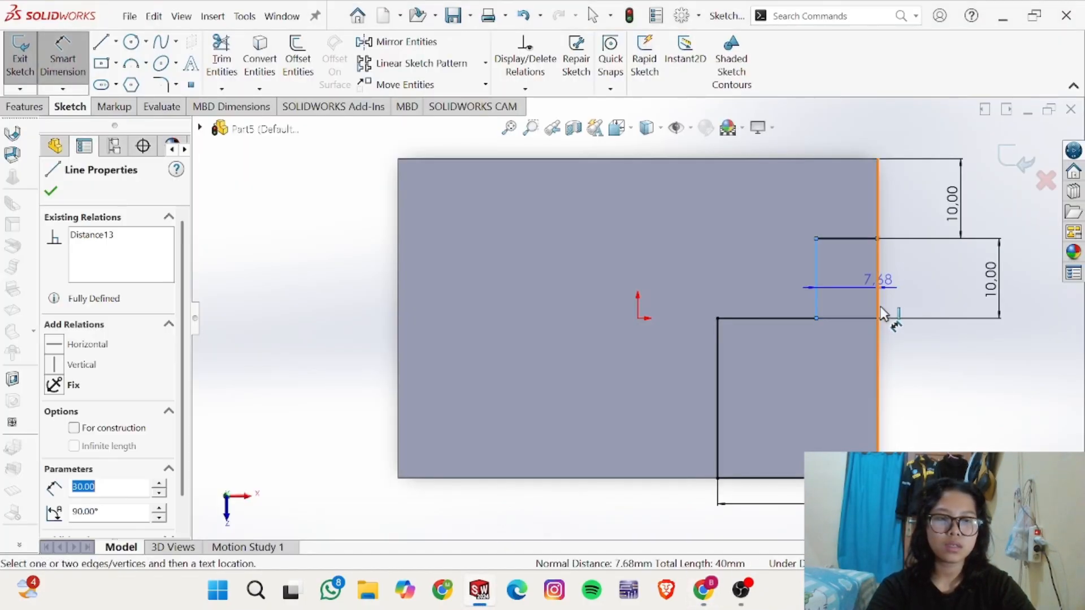
click(846, 516)
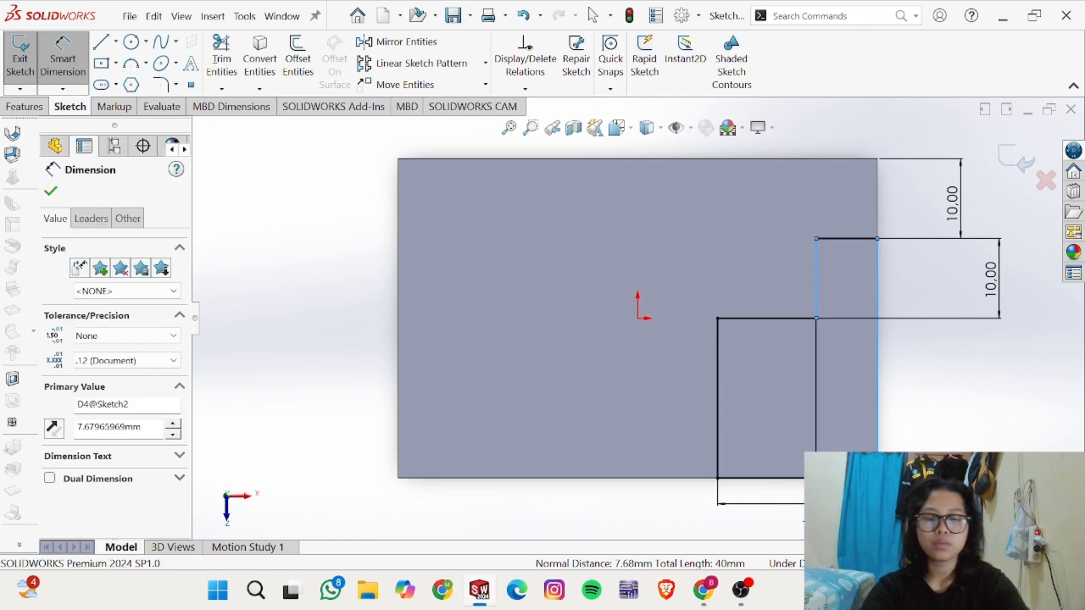
text(8)
key(Return)
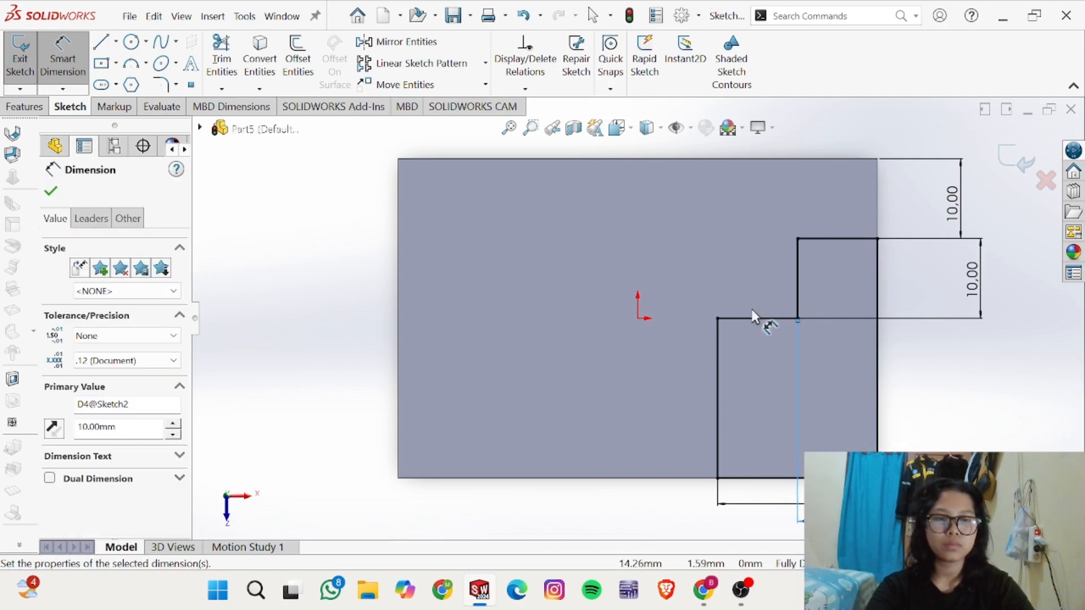
click(758, 319)
key(Escape)
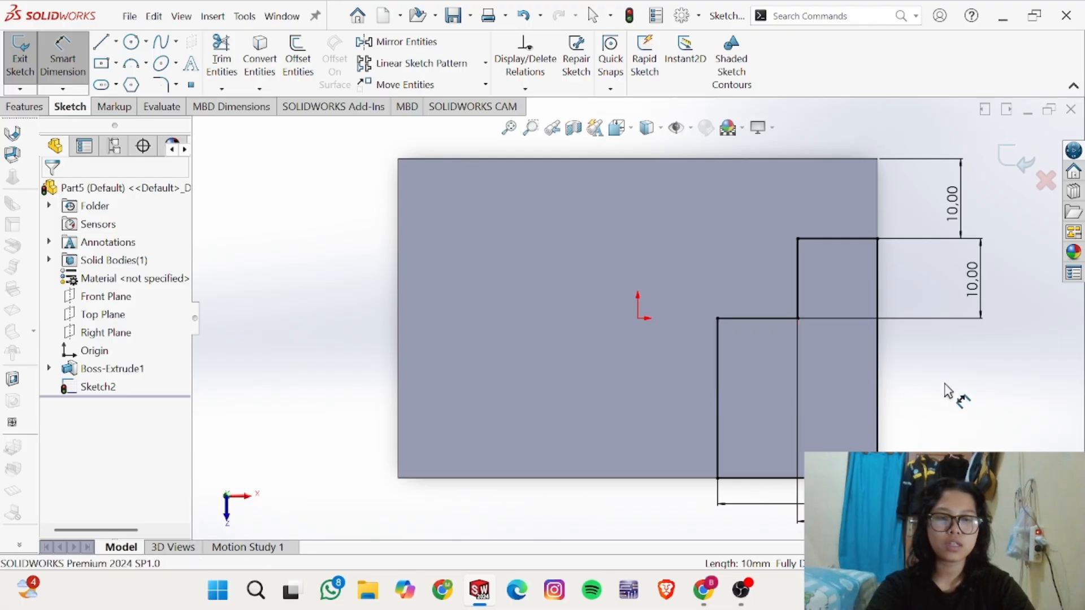
key(Escape)
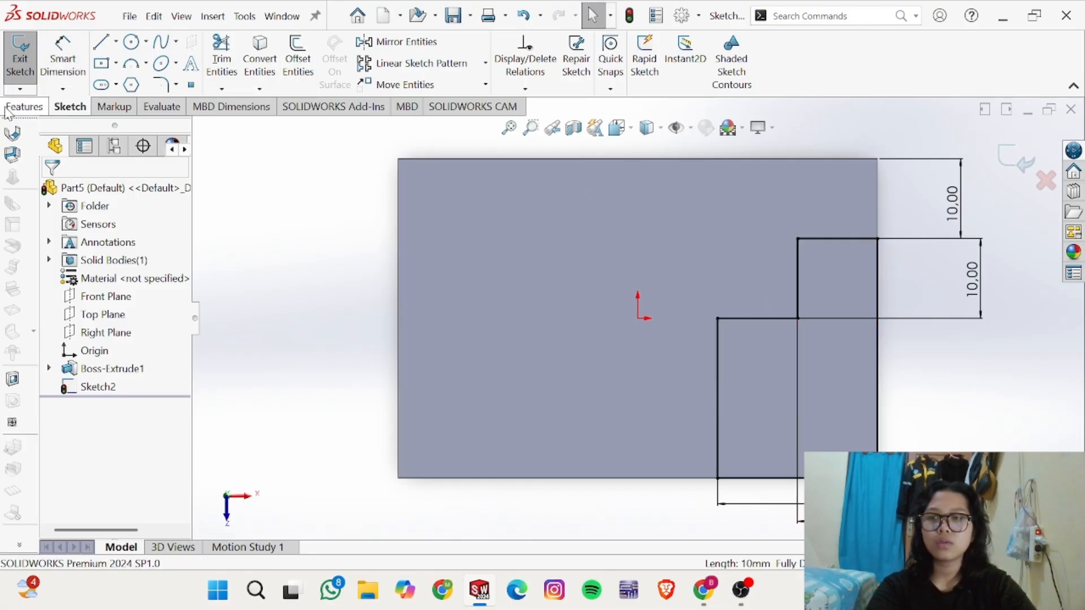
Step: Check the notch depth in figure D and cut the stepped outline as a blind Extruded Cut 10 mm deep
click(24, 108)
click(236, 63)
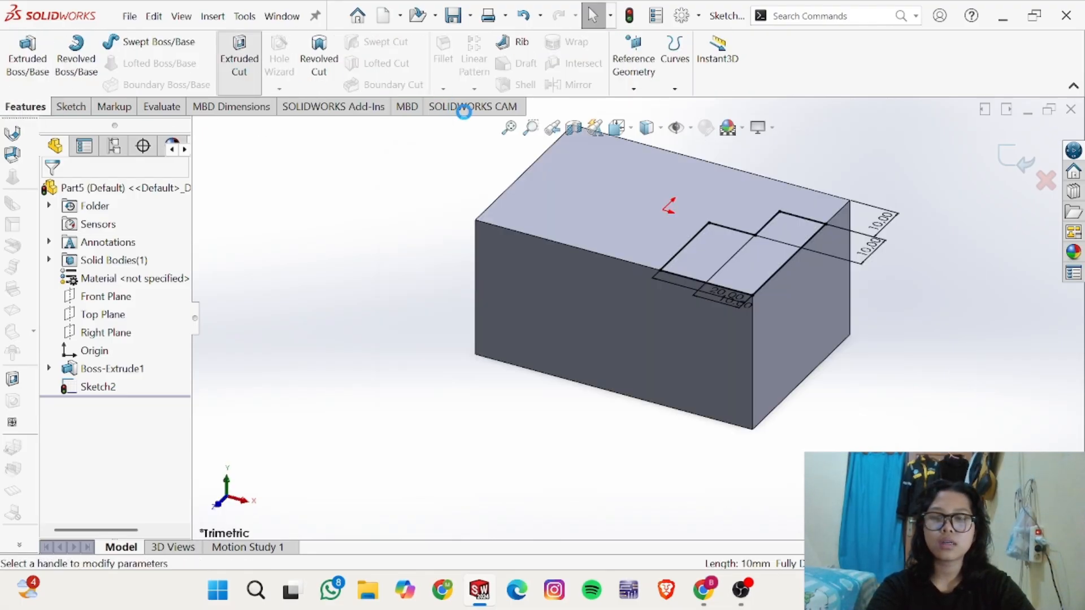
key(alt+Tab)
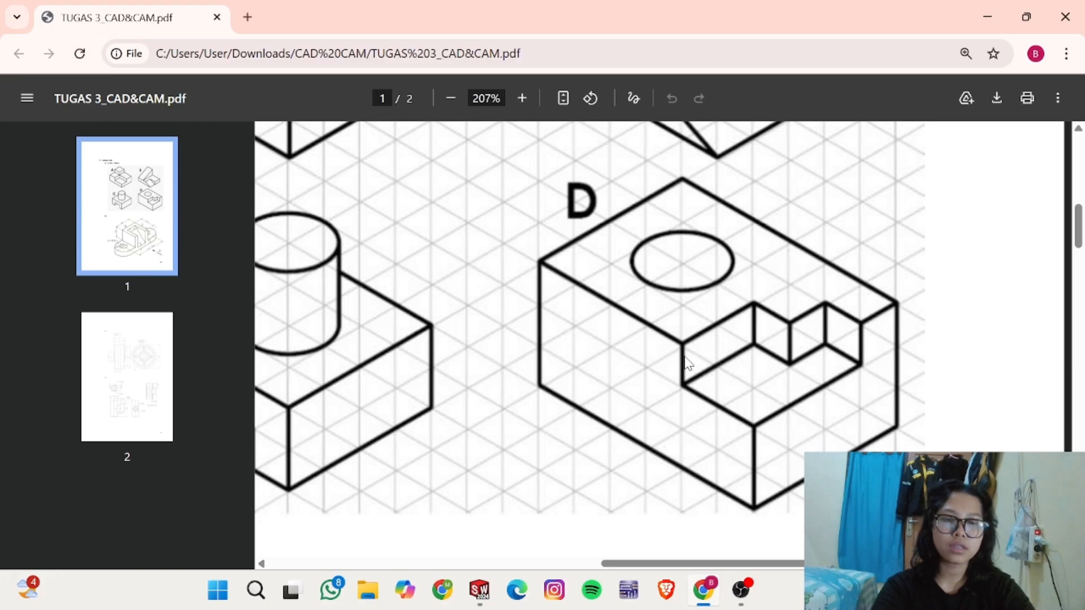
key(alt+Tab)
click(114, 283)
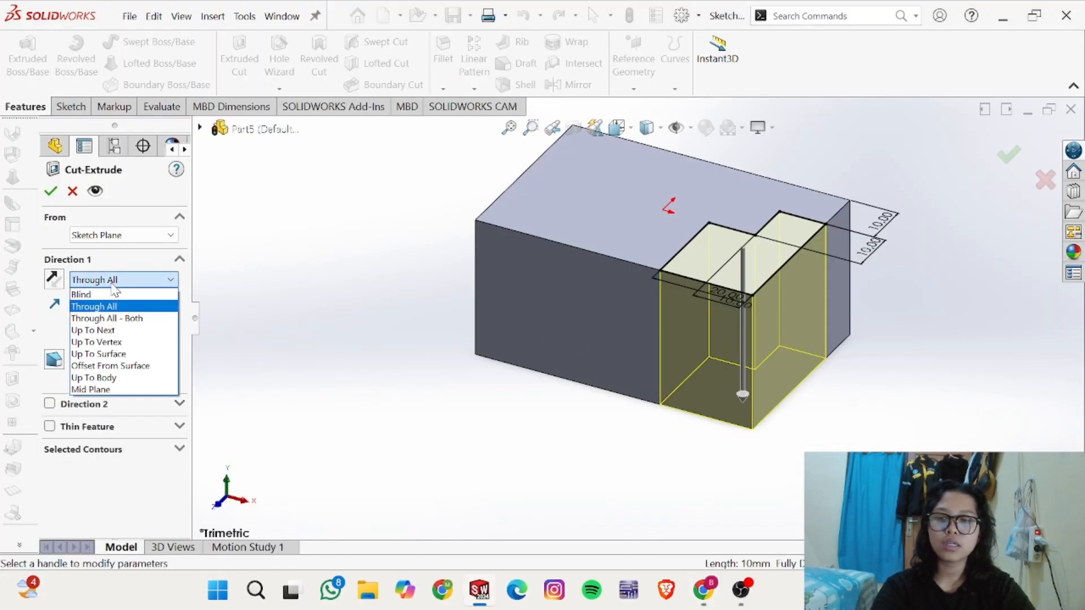
click(110, 294)
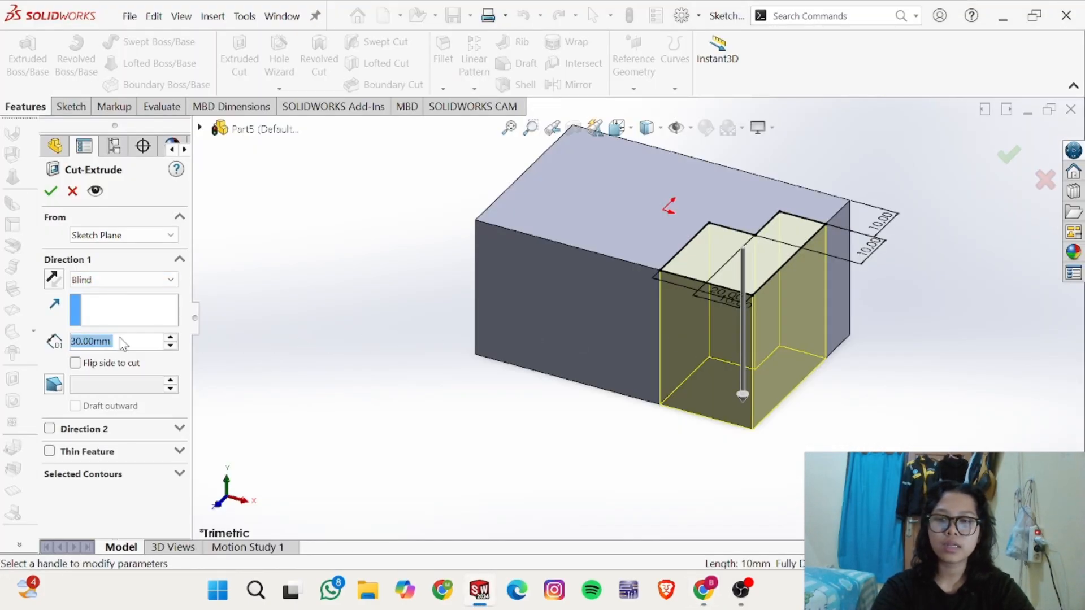
text(10)
key(Return)
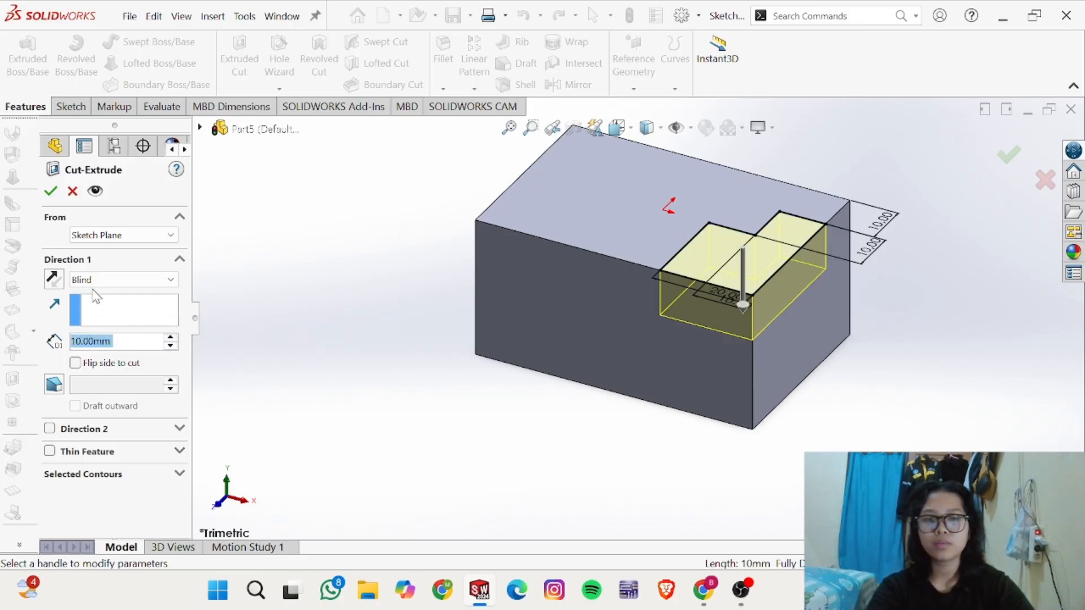
click(52, 191)
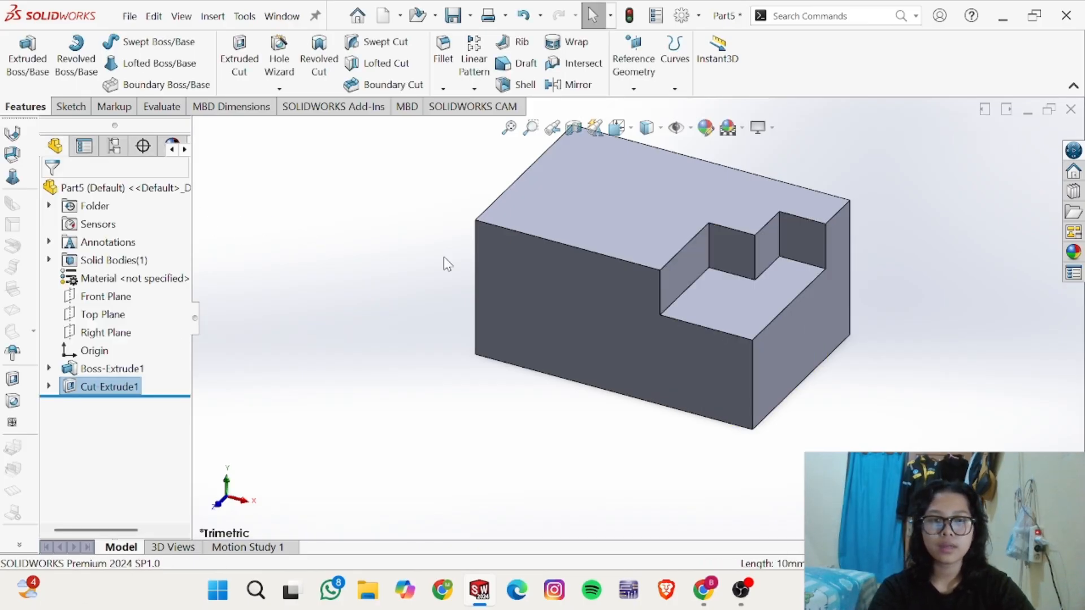
Step: Open a new sketch on the block's uncut top face and check the hole's position in figure D
key(alt+Tab)
key(alt+Tab)
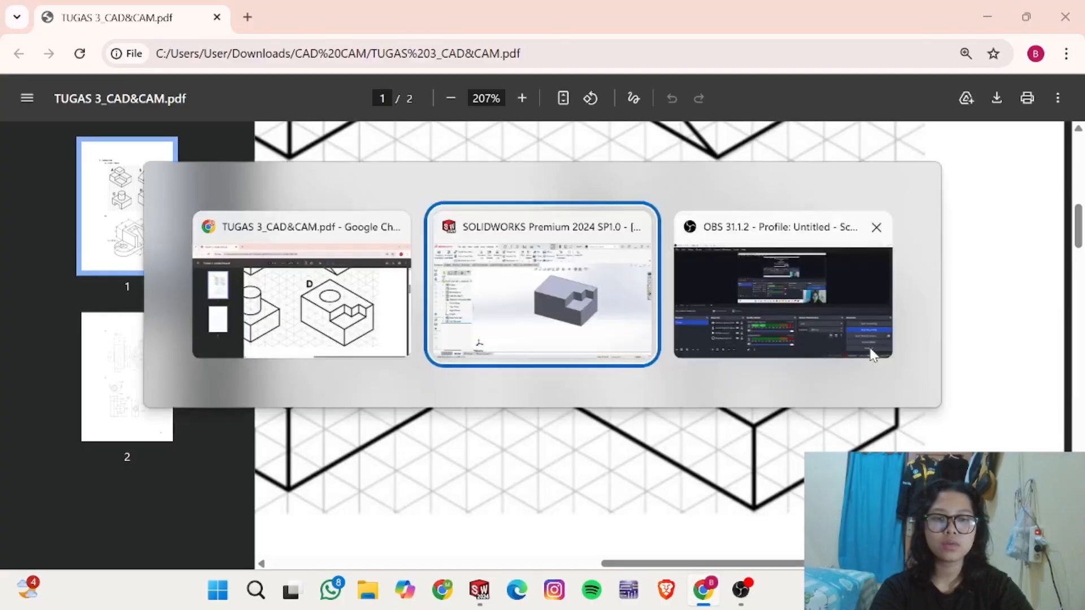
key(alt+Tab)
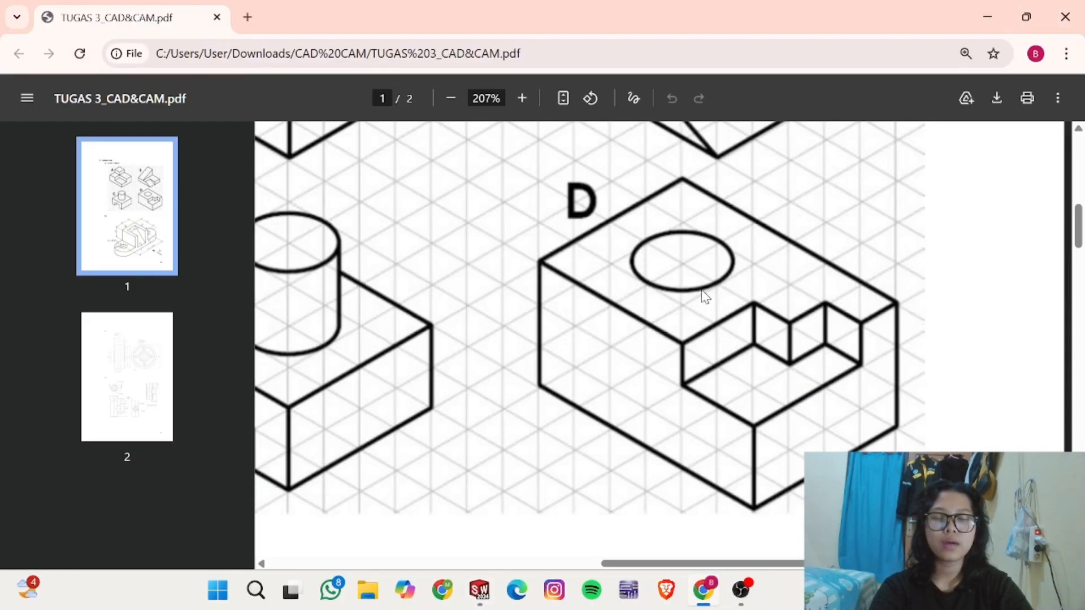
key(alt+Tab)
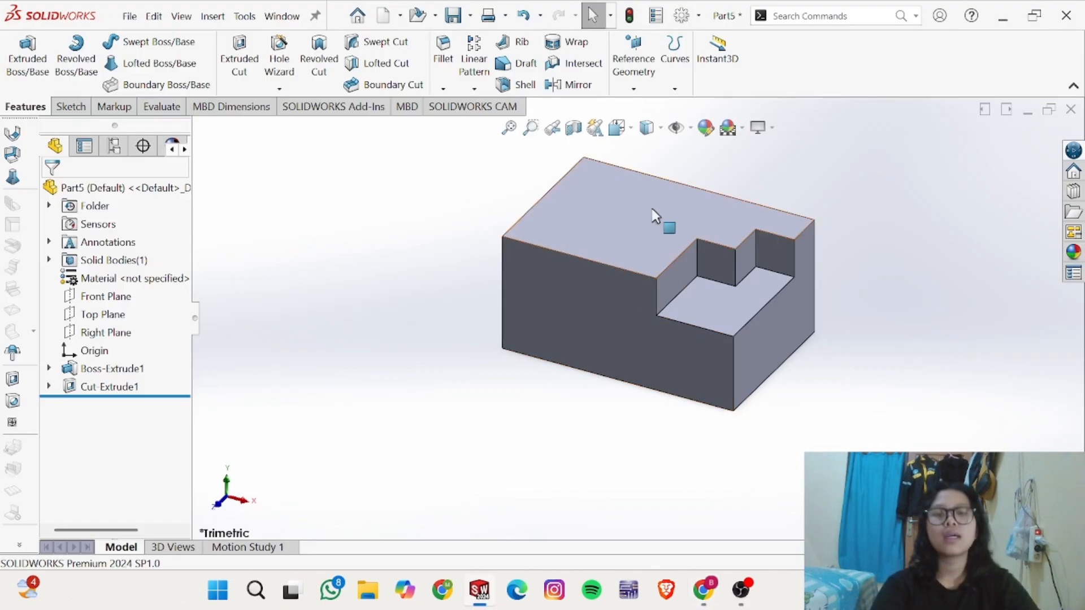
click(667, 218)
click(709, 170)
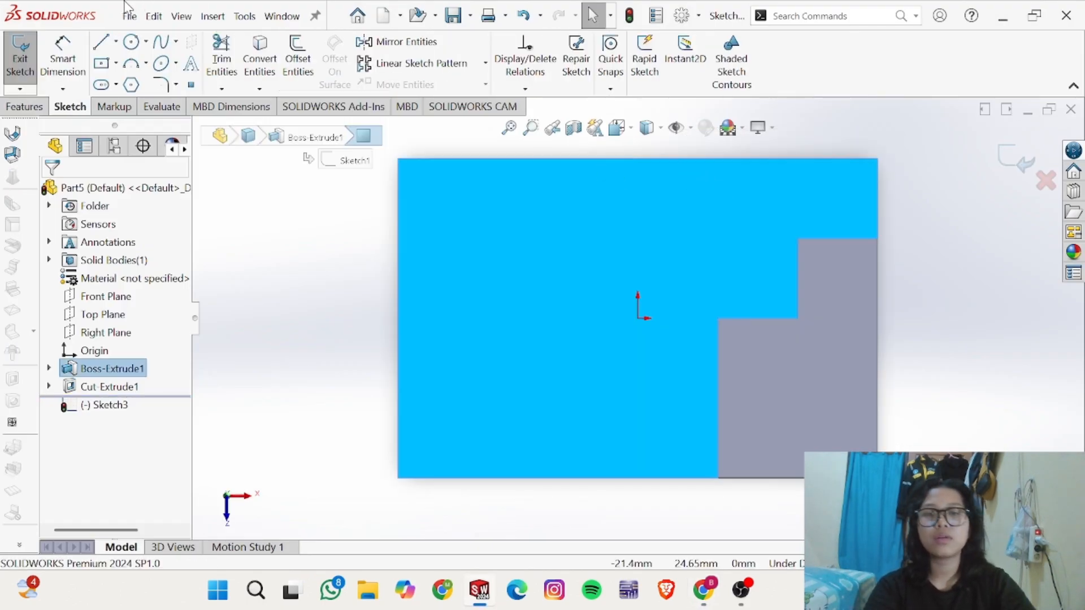
click(132, 41)
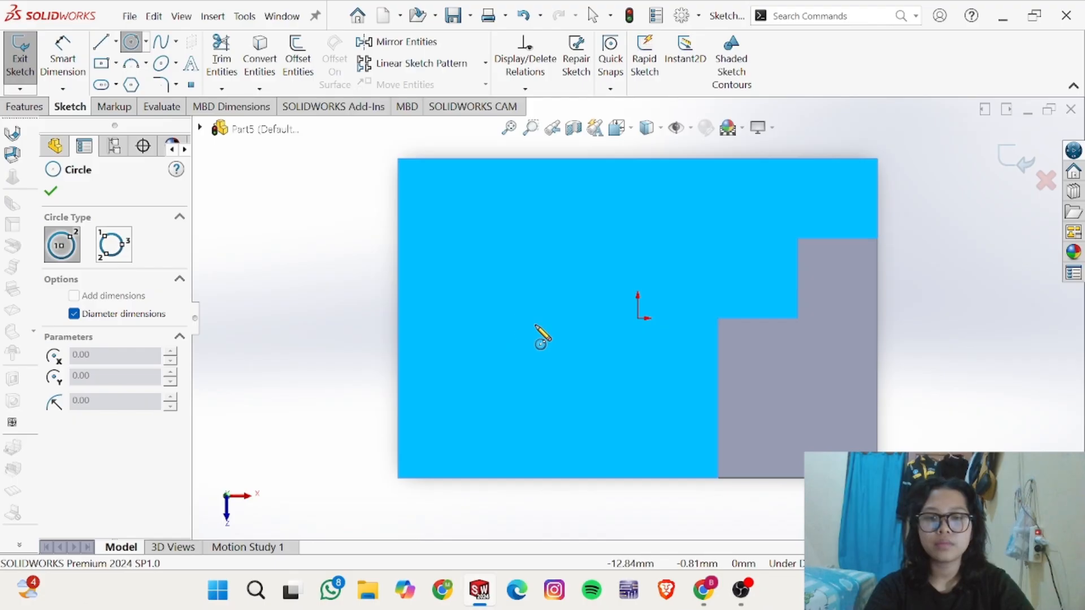
key(Escape)
key(alt+Tab)
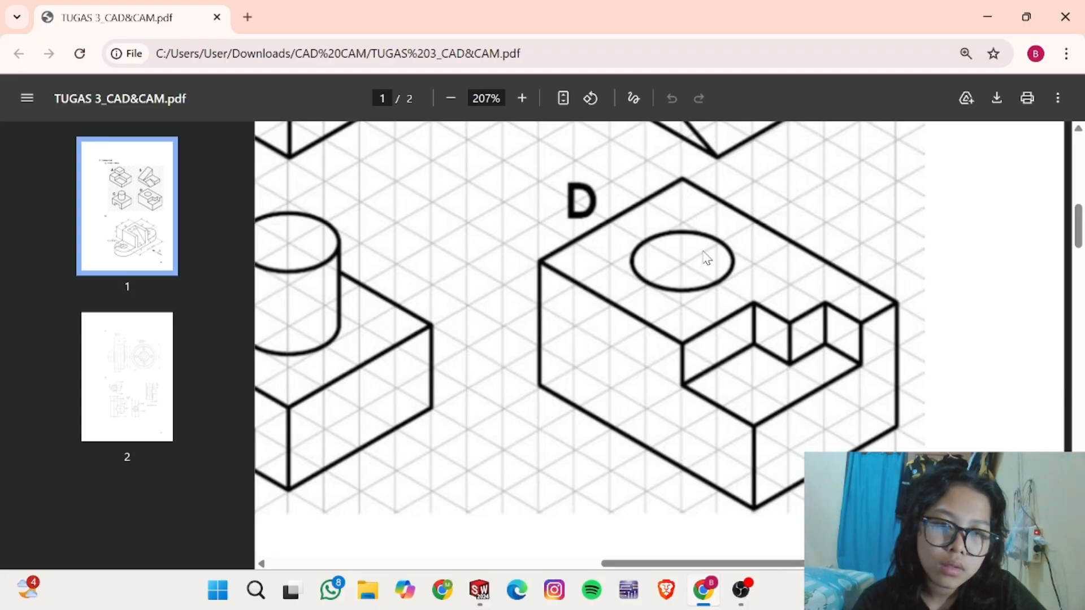
key(alt+Tab)
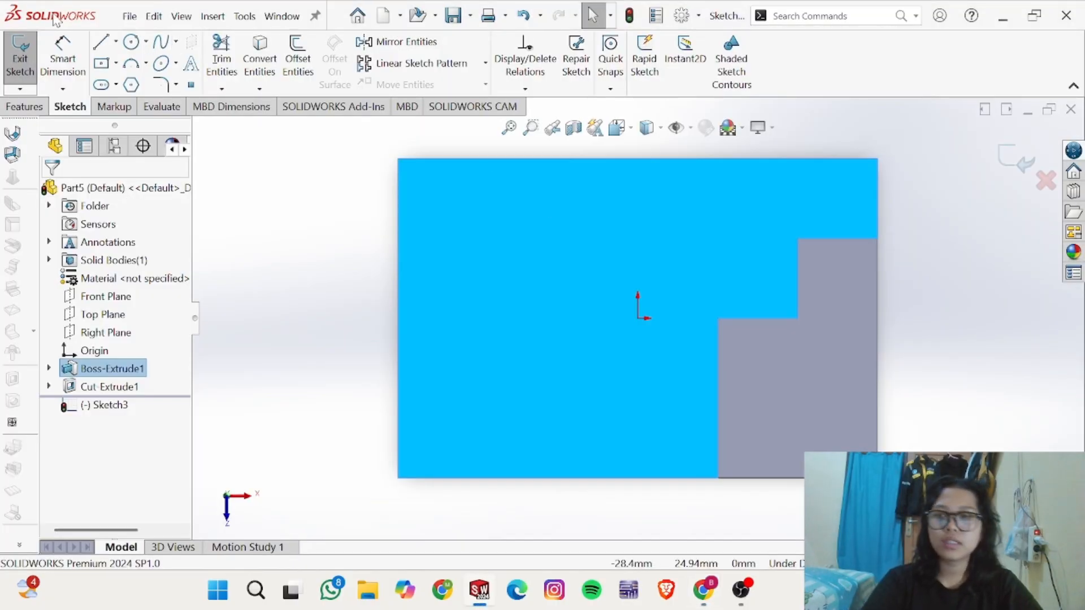
Step: Sketch a vertical 40 mm centerline across the top face, from its back edge to its front edge, left of the origin
click(115, 41)
click(131, 82)
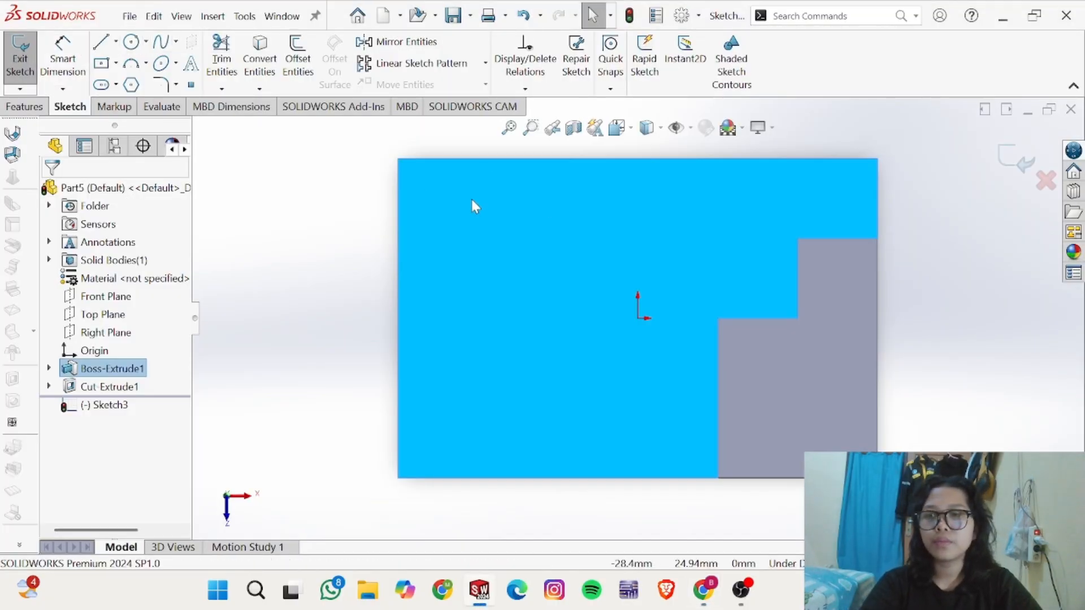
click(528, 159)
click(528, 478)
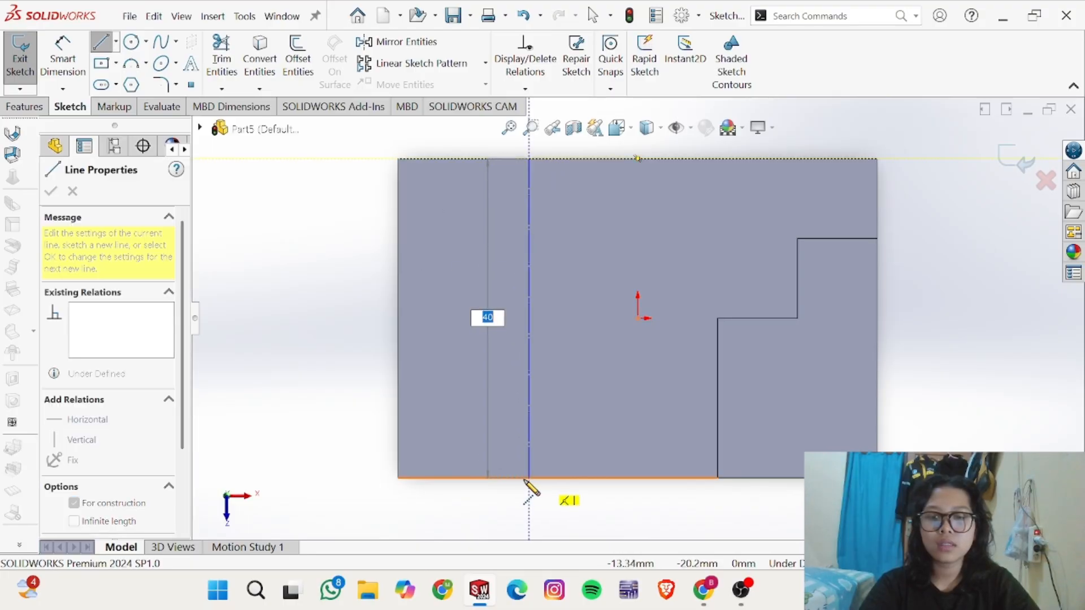
key(Return)
key(Escape)
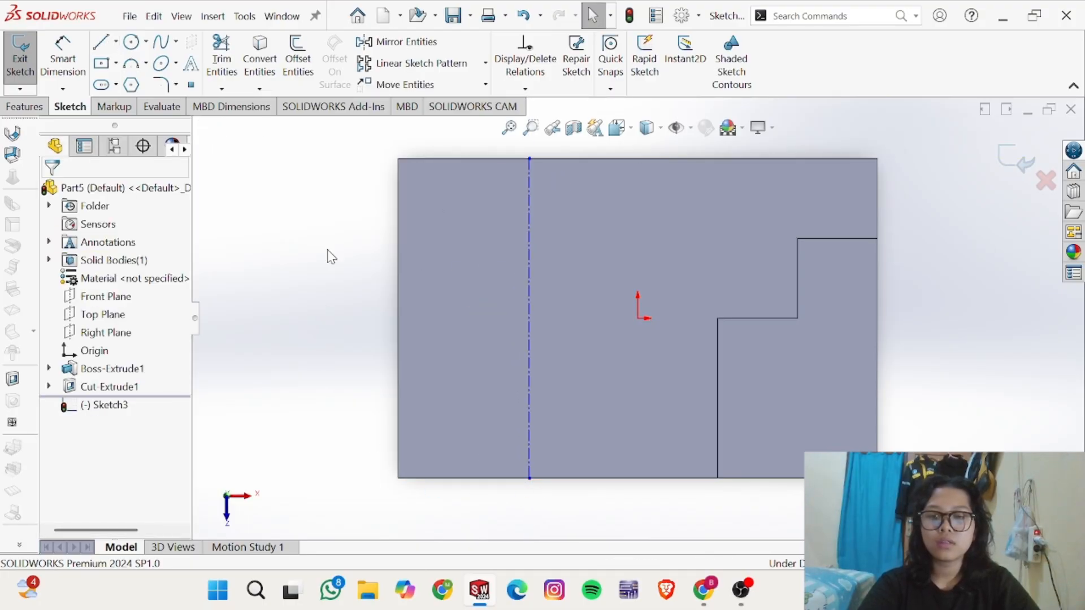
Step: Dimension the centerline 20 mm from the block's left edge
key(d)
click(529, 286)
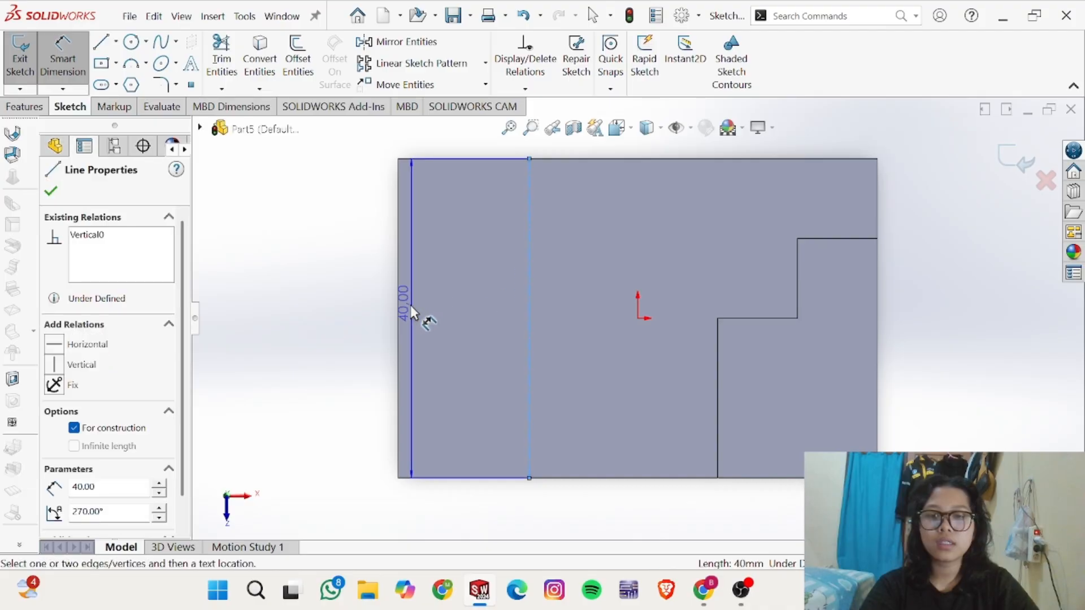
click(397, 311)
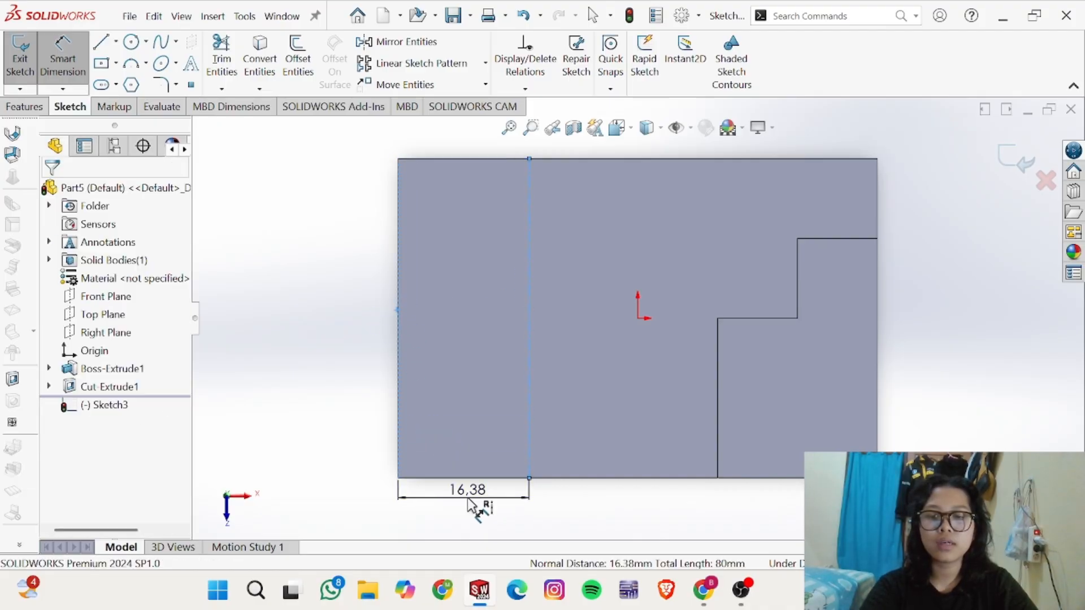
click(468, 499)
text(20)
key(Return)
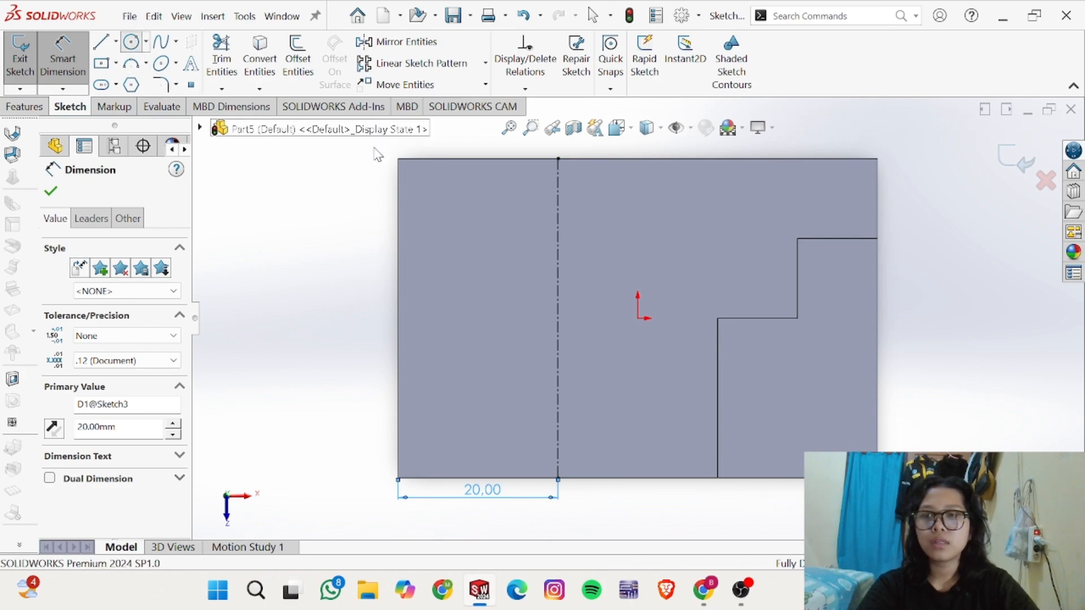
Step: Sketch the hole circle centered on the centerline's midpoint and passing through the origin, check it against figure D, and start Smart Dimension
click(132, 42)
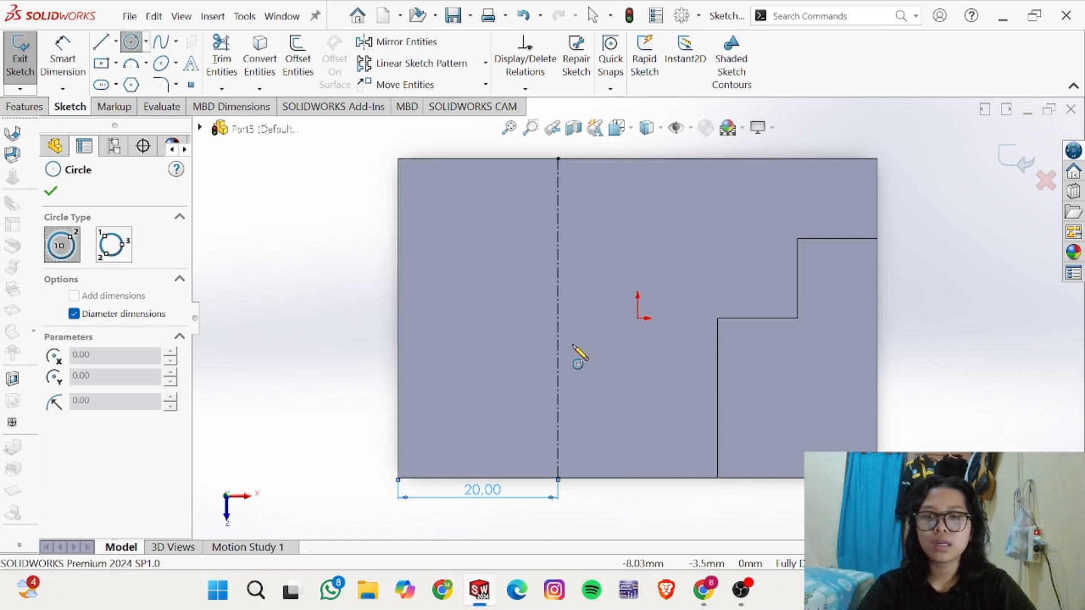
click(559, 317)
click(585, 243)
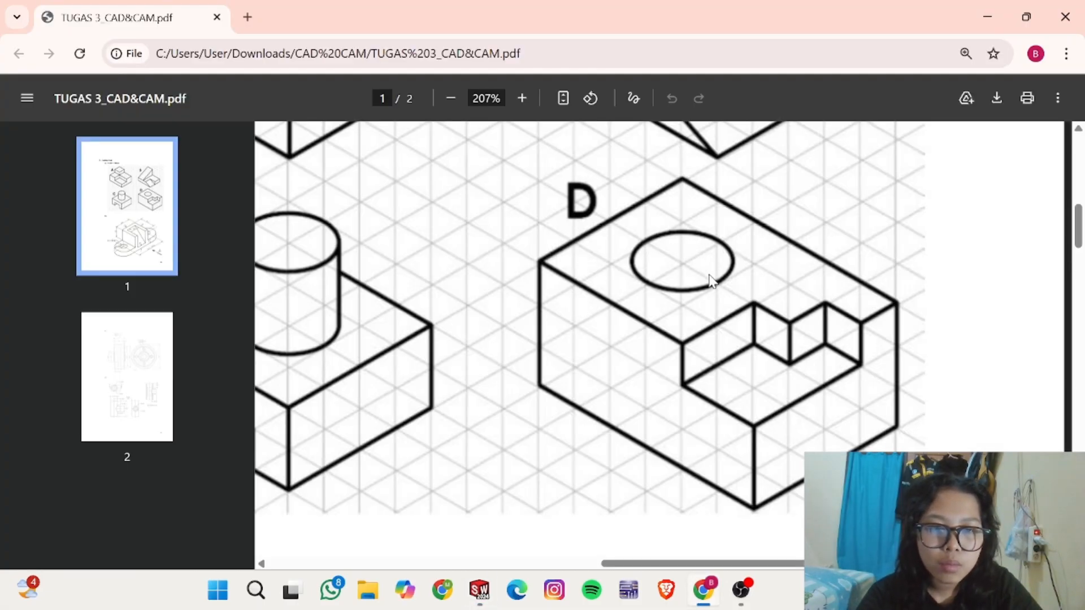
key(alt+Tab)
right_drag(333, 295, 325, 243)
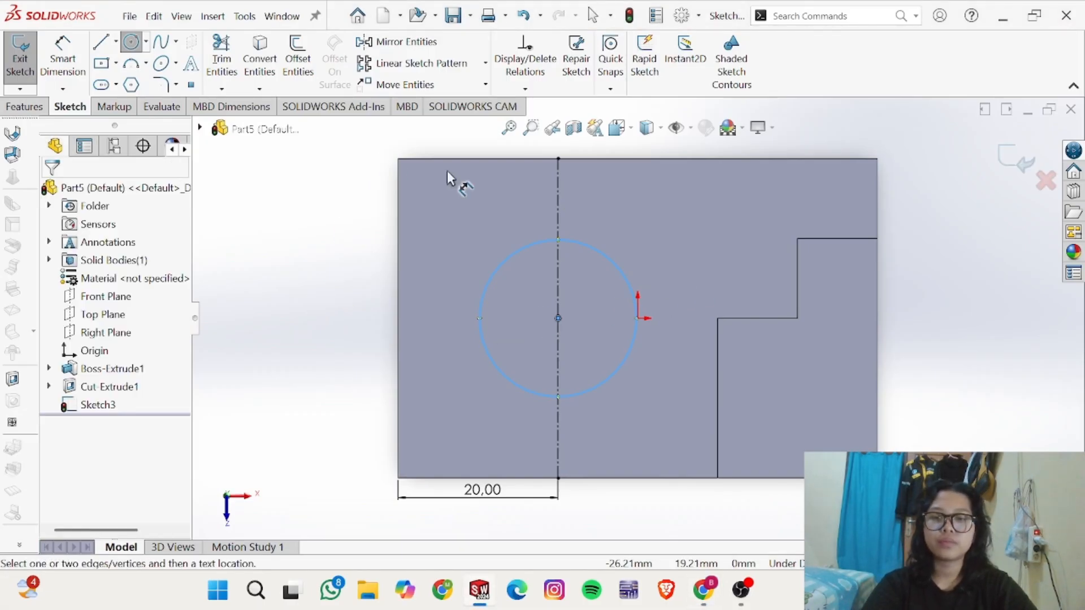
Step: Dimension the circle's diameter on the block's top face and set it to 20 mm
click(542, 247)
click(337, 329)
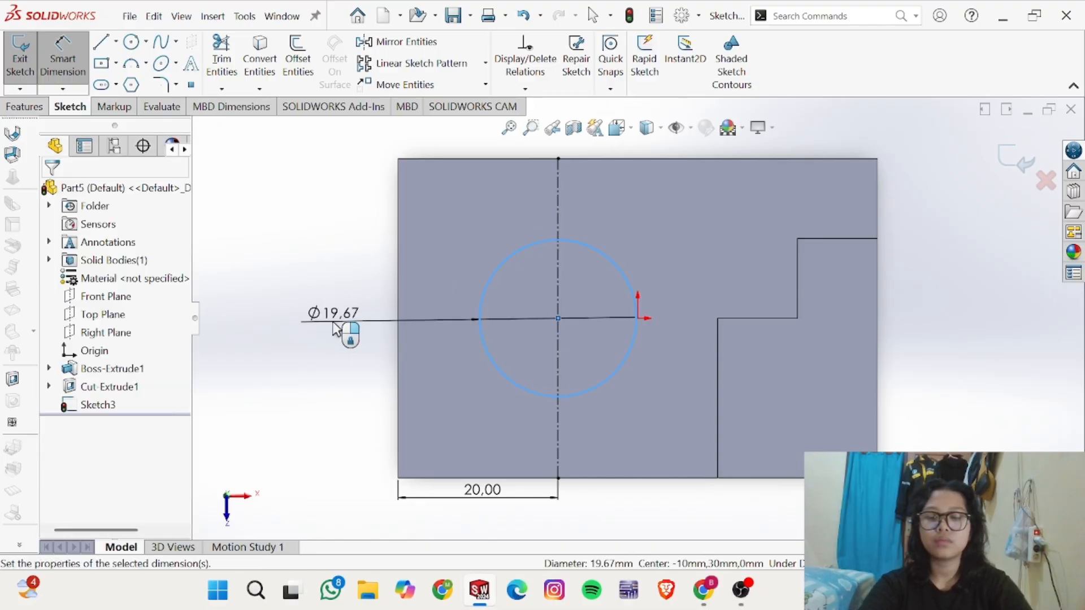
text(20)
key(Return)
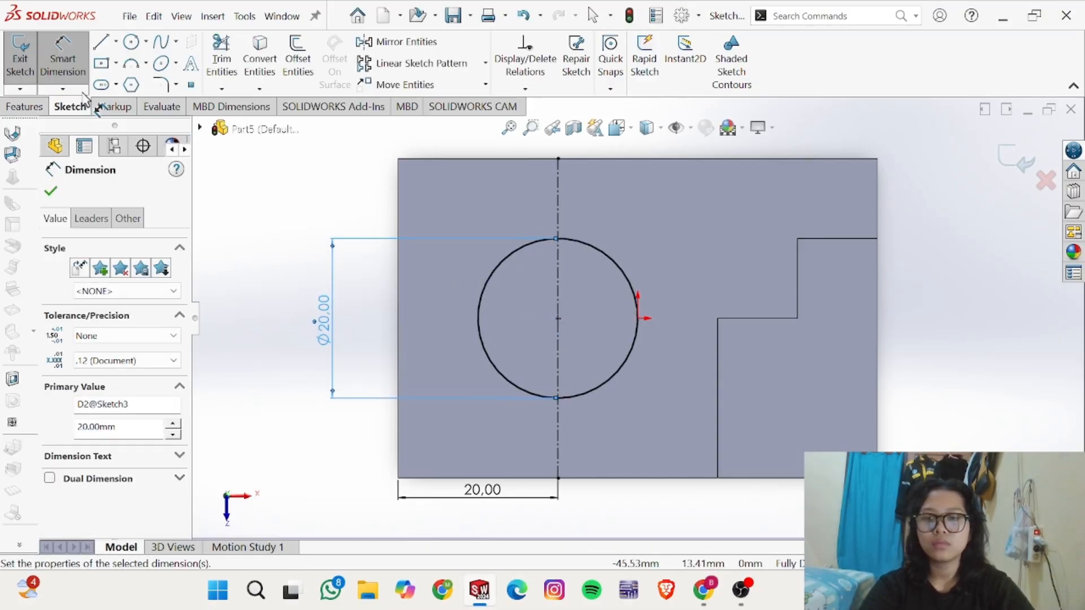
Step: Cut the circle through the whole block with an Extruded Cut set to Through All
click(23, 107)
click(239, 62)
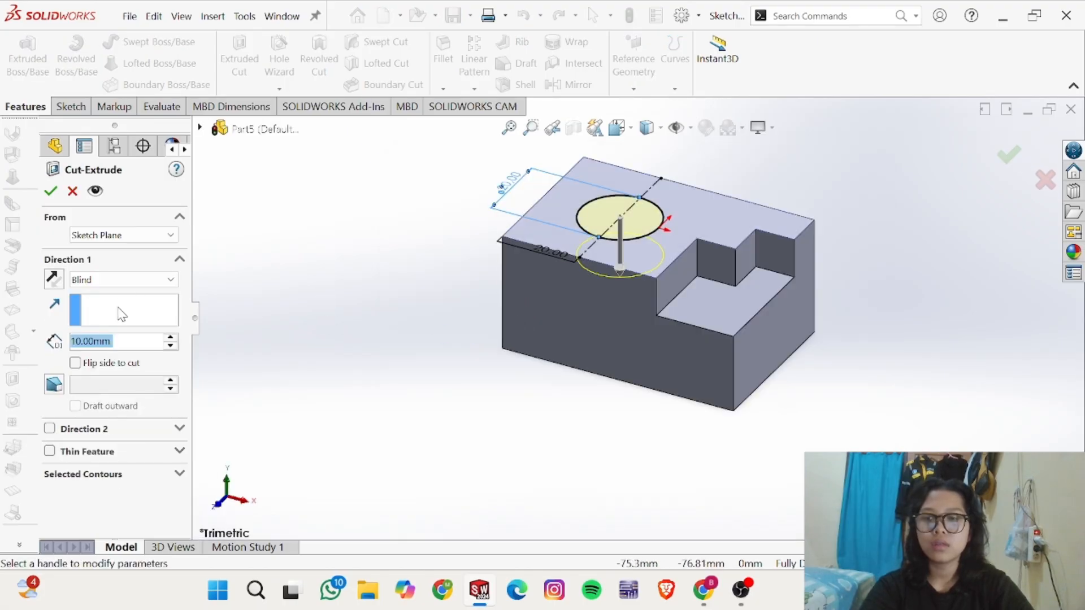
key(alt+Tab)
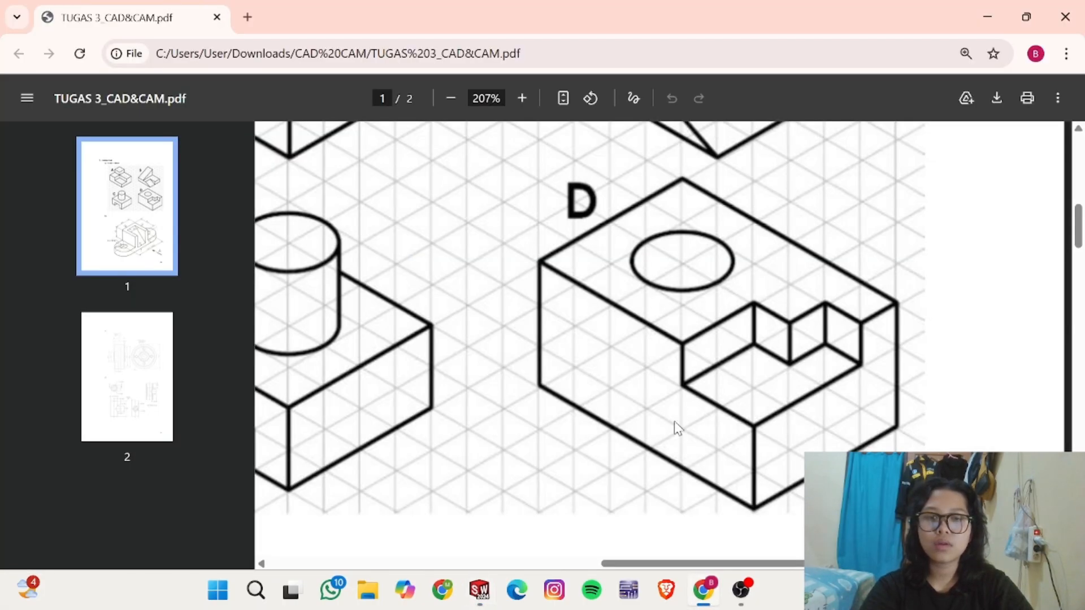
key(alt+Tab)
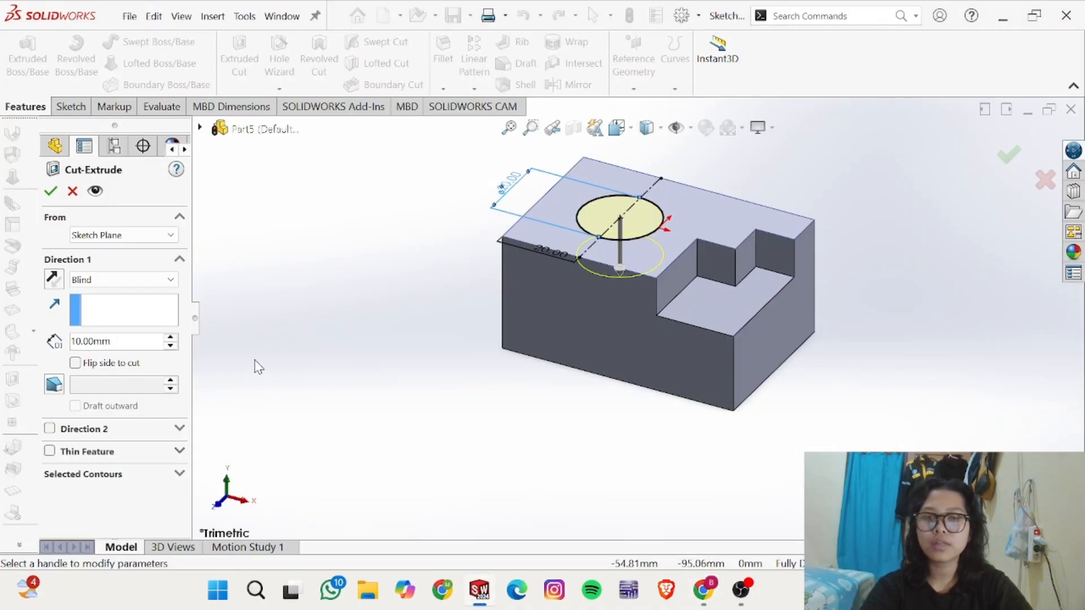
click(119, 279)
click(126, 306)
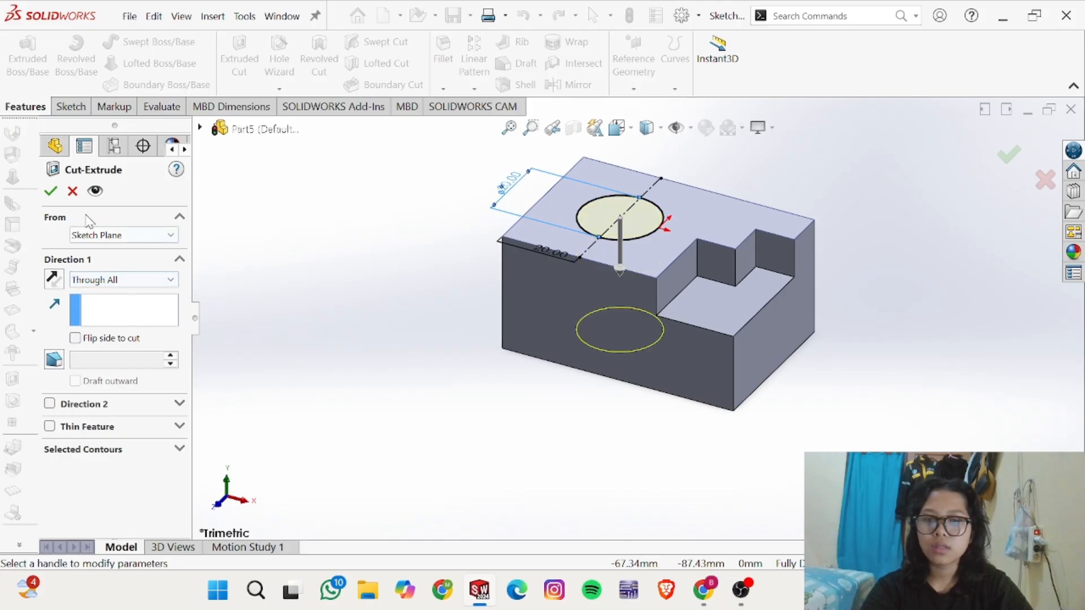
click(51, 191)
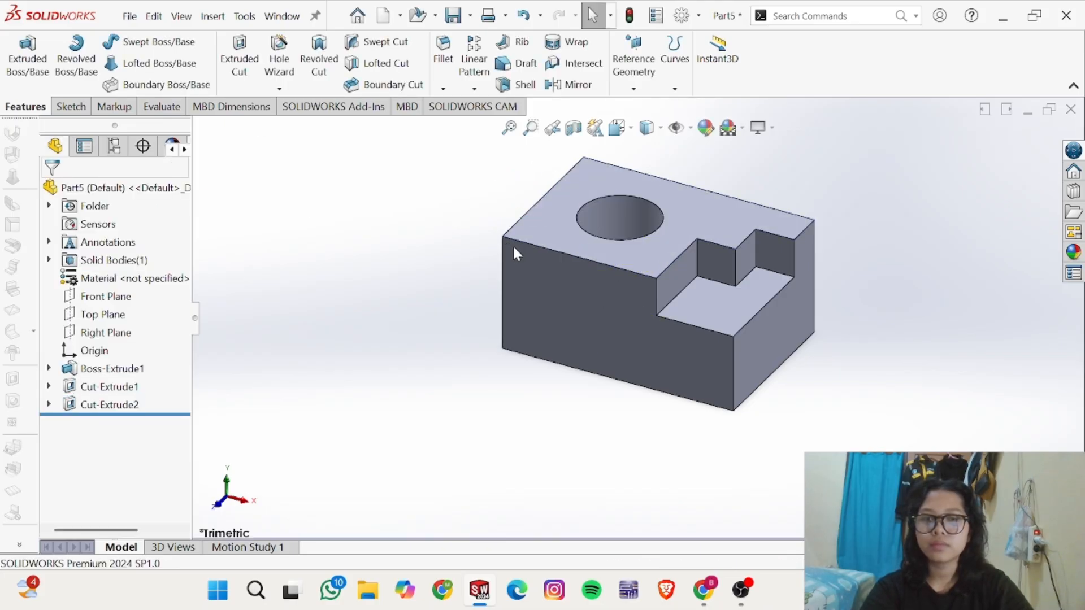
Step: Show the finished block in the isometric view and compare it with drawing D in the PDF
middle_drag(513, 245, 589, 231)
key(space)
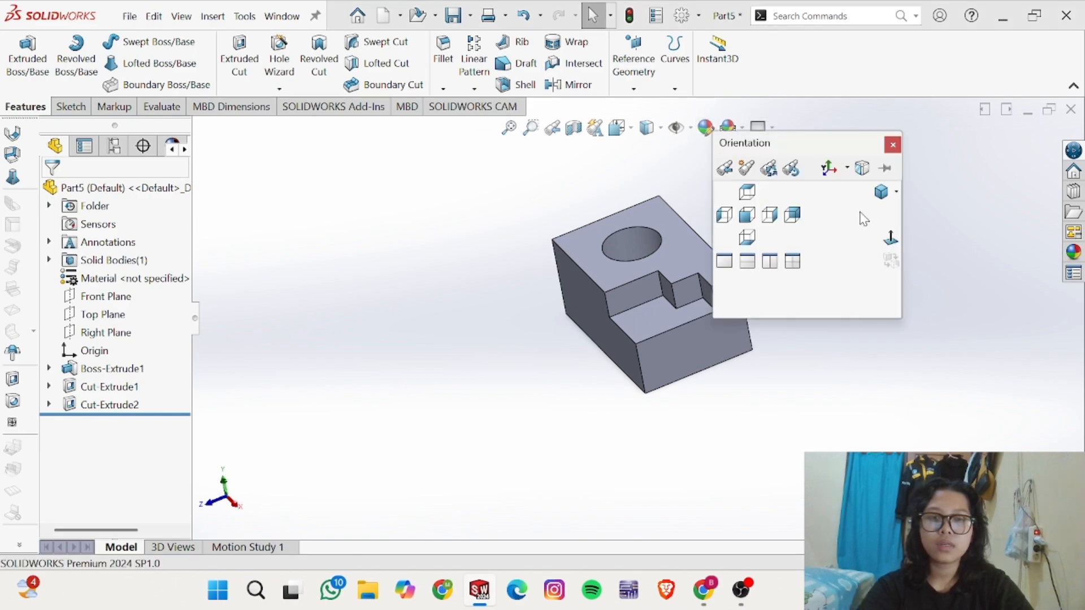
click(893, 195)
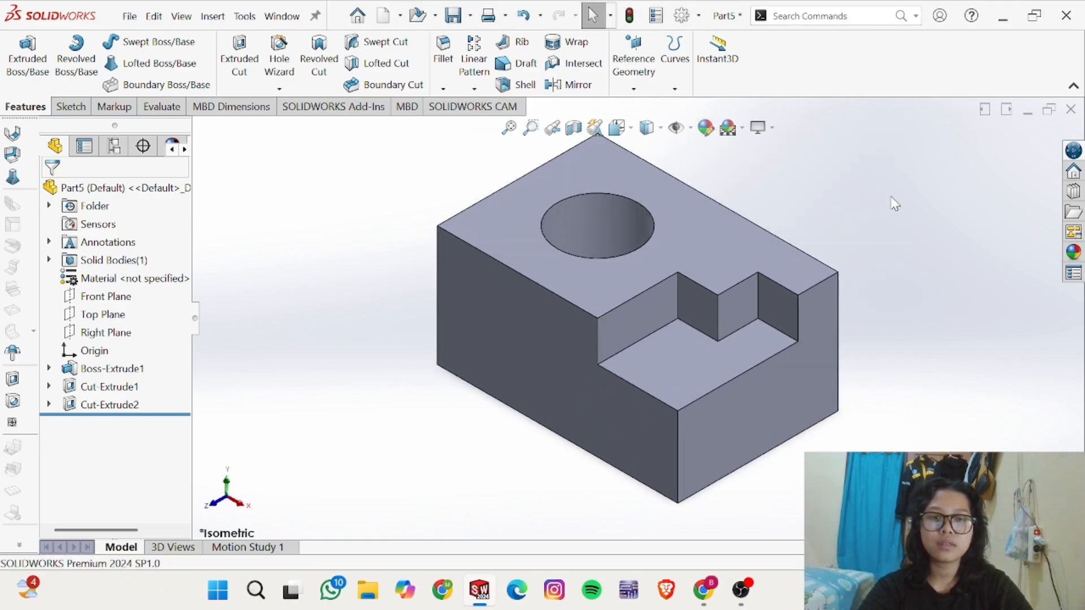
key(alt+Tab)
key(alt+Tab)
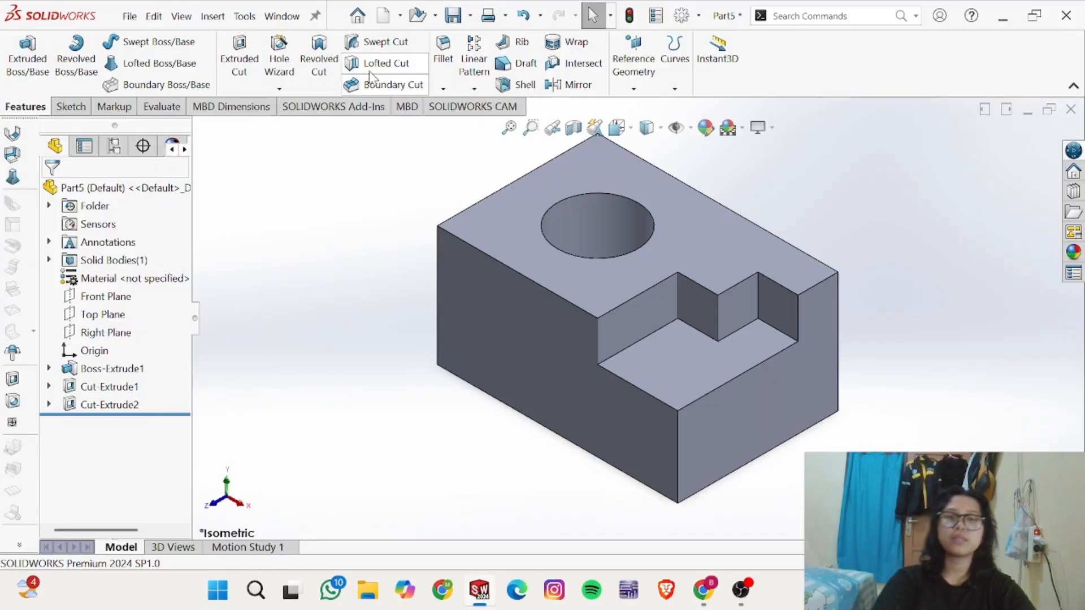
Step: Save the part under the file name Soal 1d
click(148, 18)
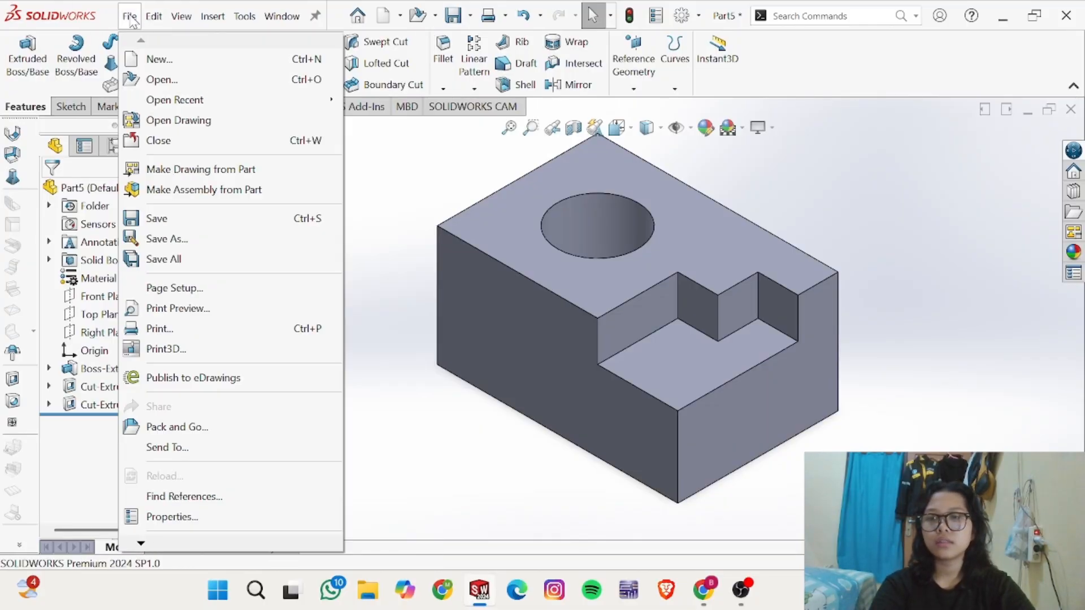
click(163, 240)
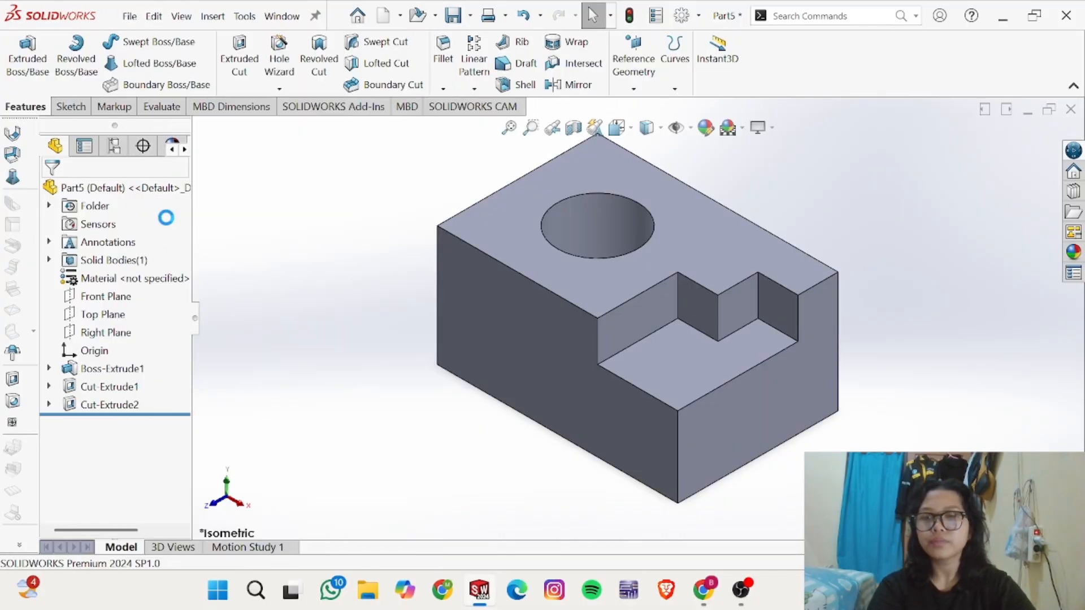
text(S)
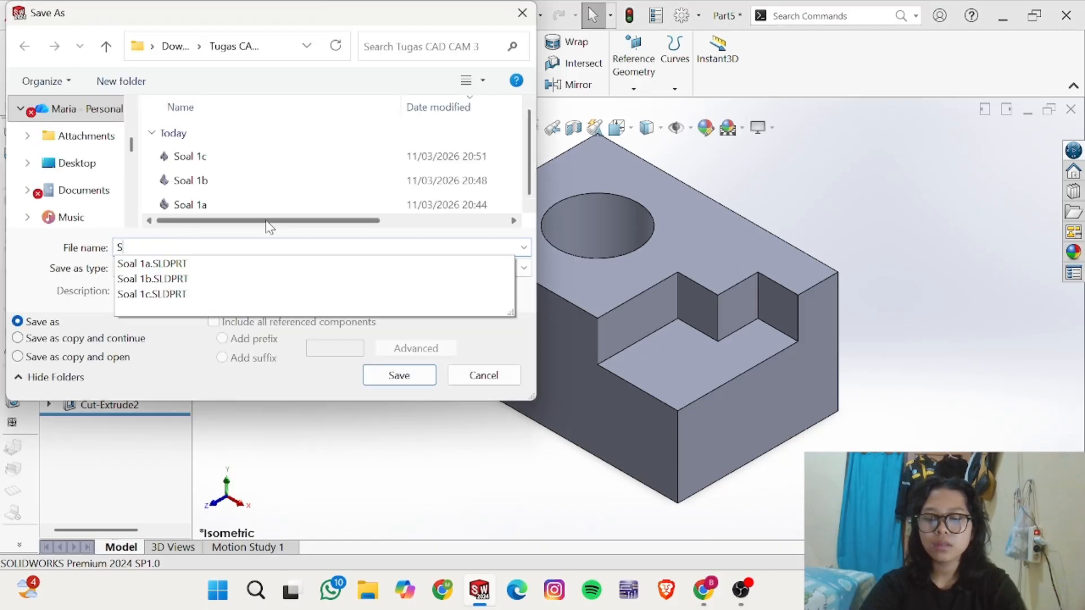
text(oal 1d)
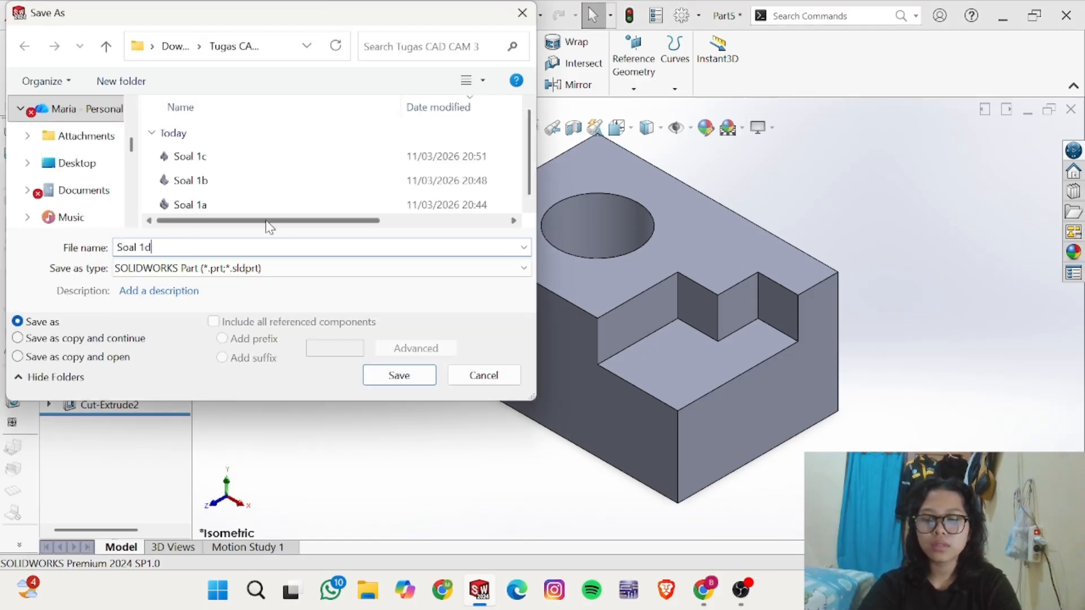
key(Return)
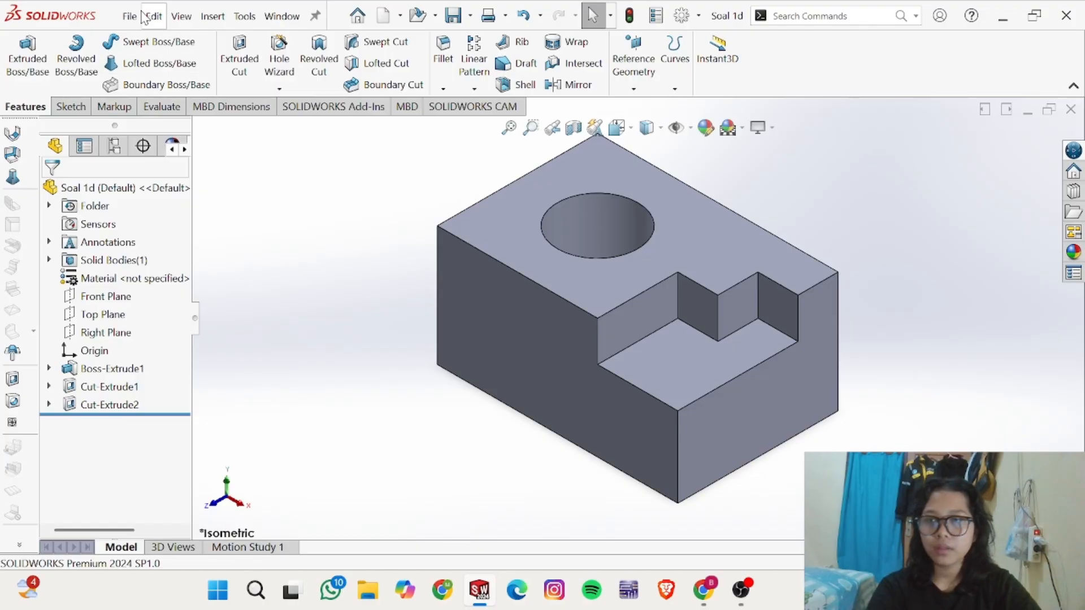
Step: Create a new, empty part document
click(129, 16)
click(153, 59)
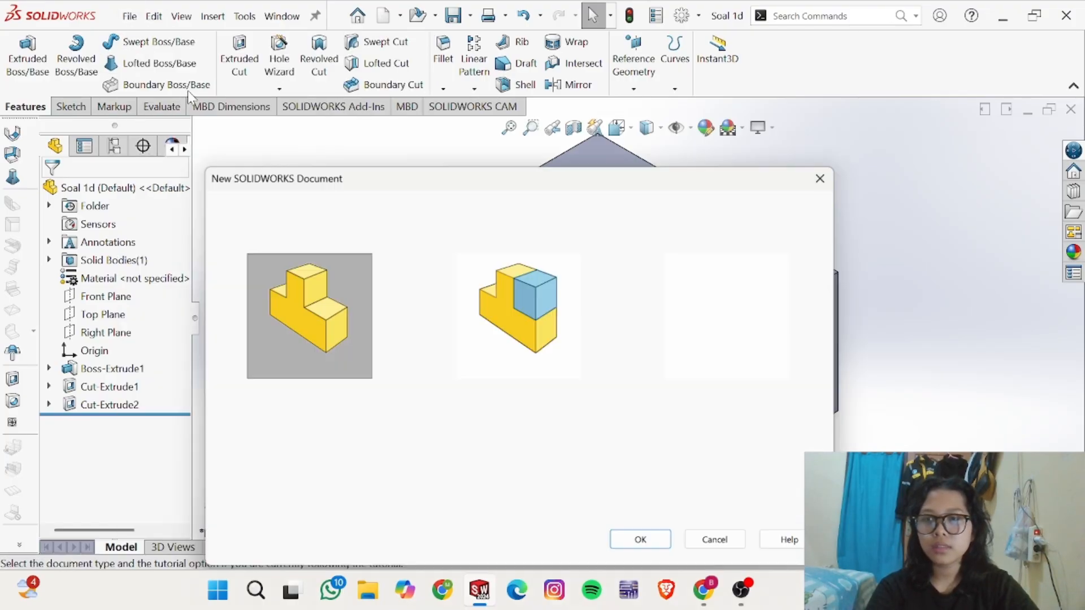
key(Return)
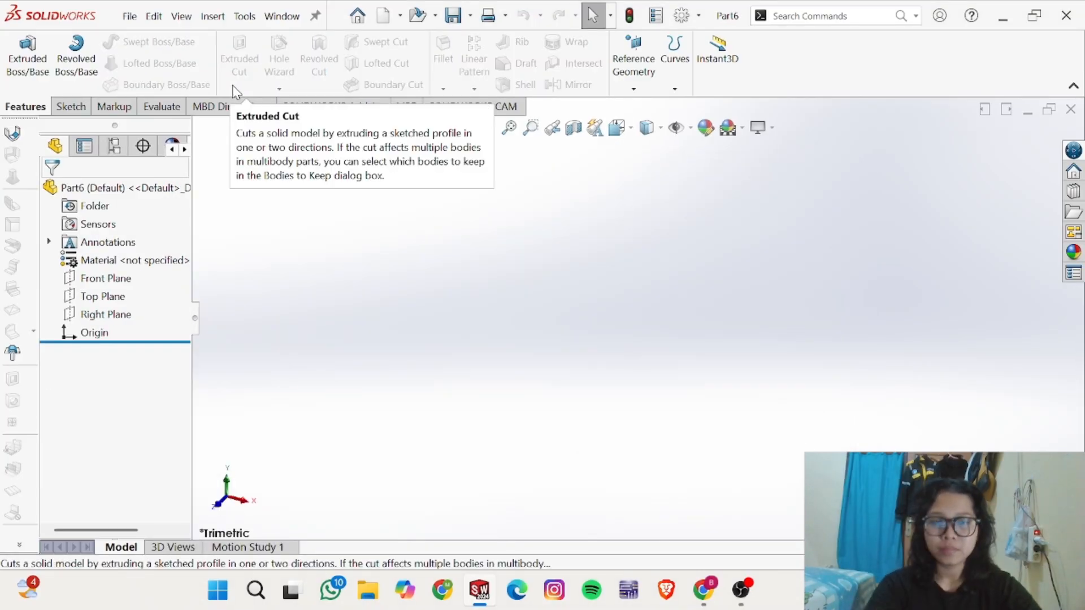
Step: Switch to the assignment PDF in Chrome and examine the shape and dimensions of drawing b)
key(alt+Tab)
scroll(552, 334, down, 3)
ctrl+scroll(552, 334, down, 3)
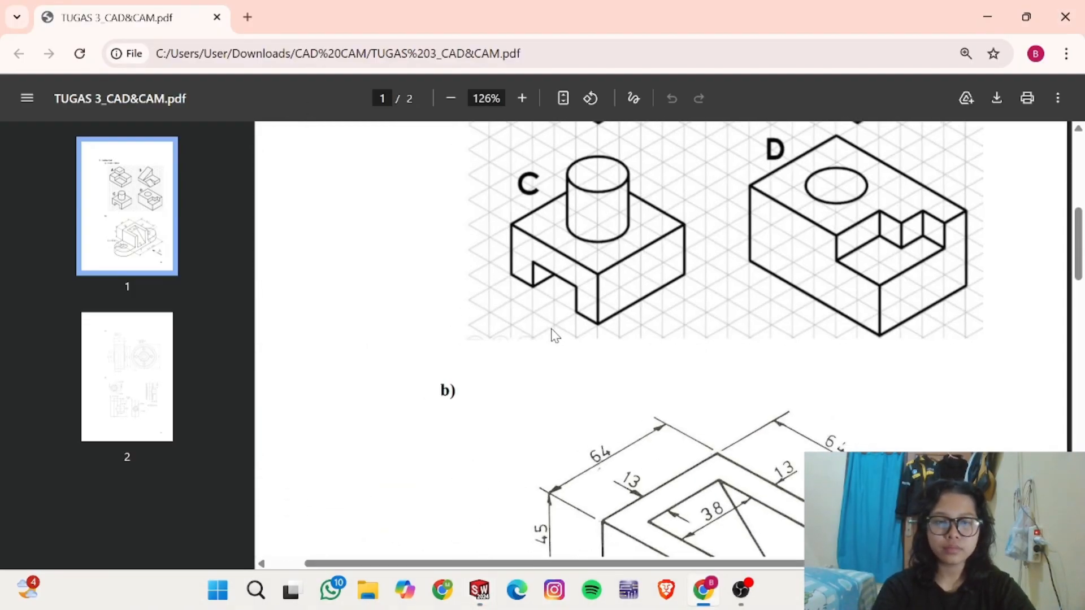
scroll(552, 334, down, 4)
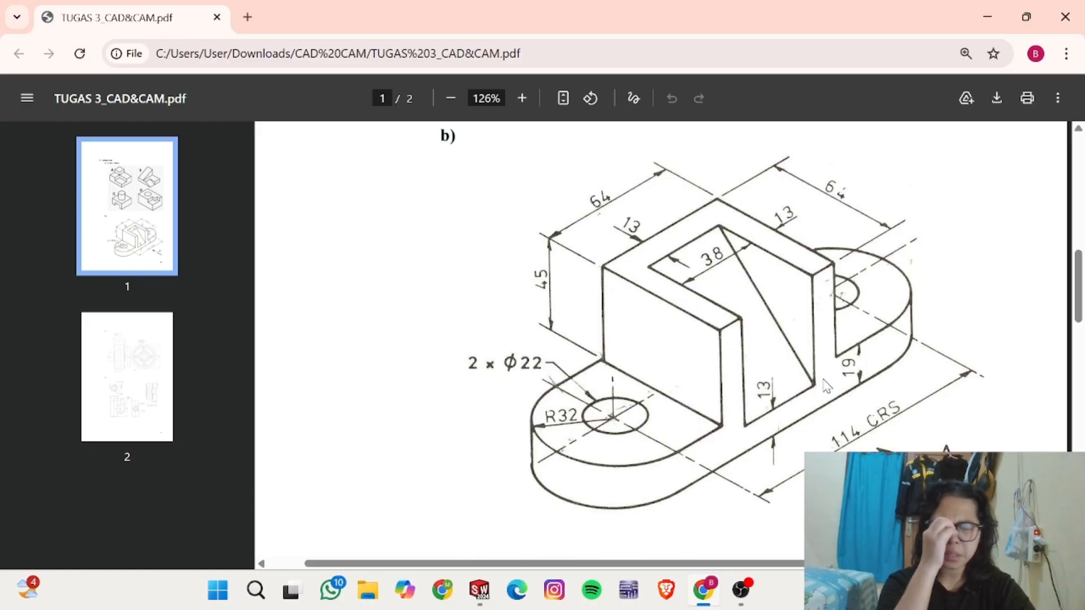
scroll(927, 336, up, 1)
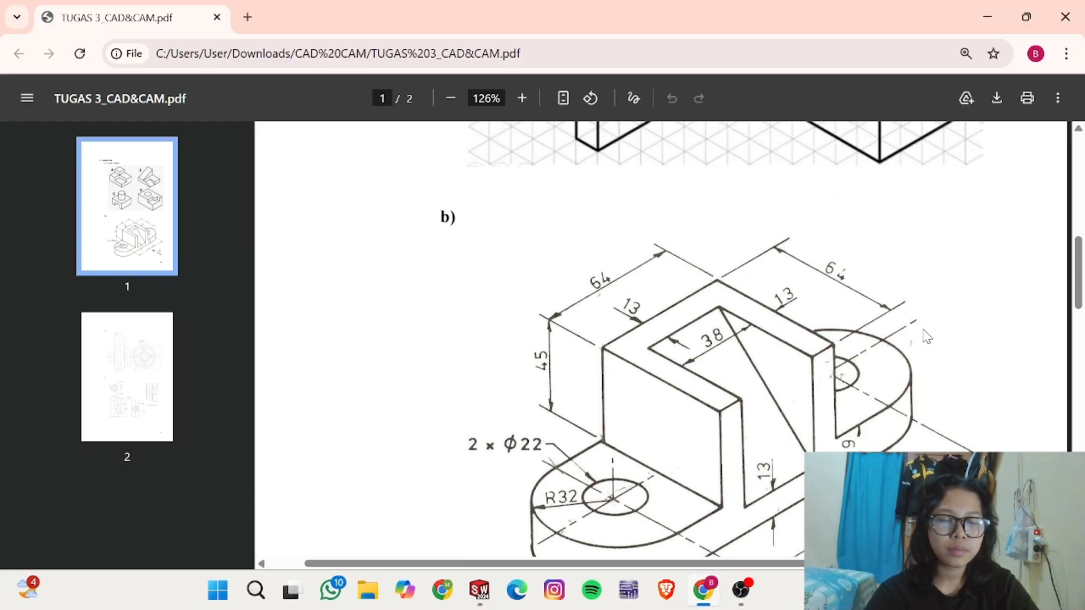
ctrl+scroll(921, 348, up, 2)
scroll(836, 345, down, 1)
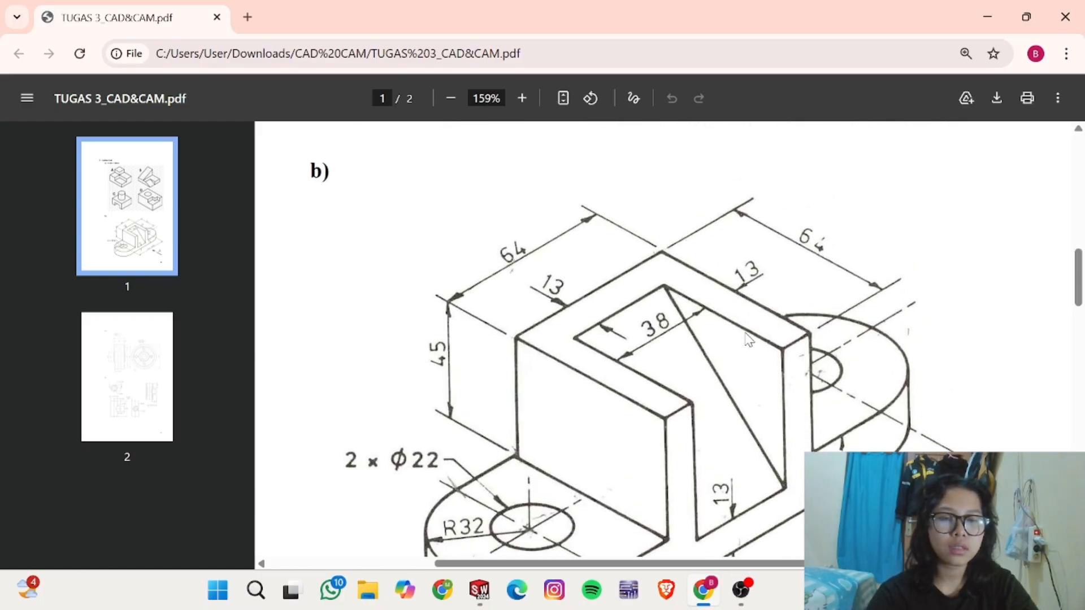
ctrl+scroll(749, 340, down, 1)
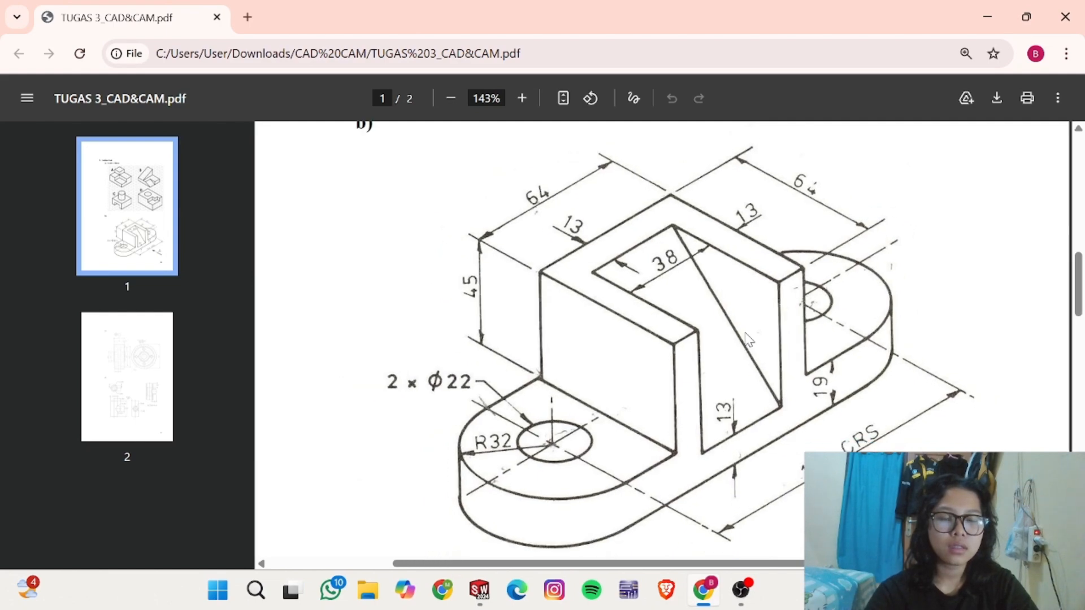
ctrl+scroll(748, 339, down, 1)
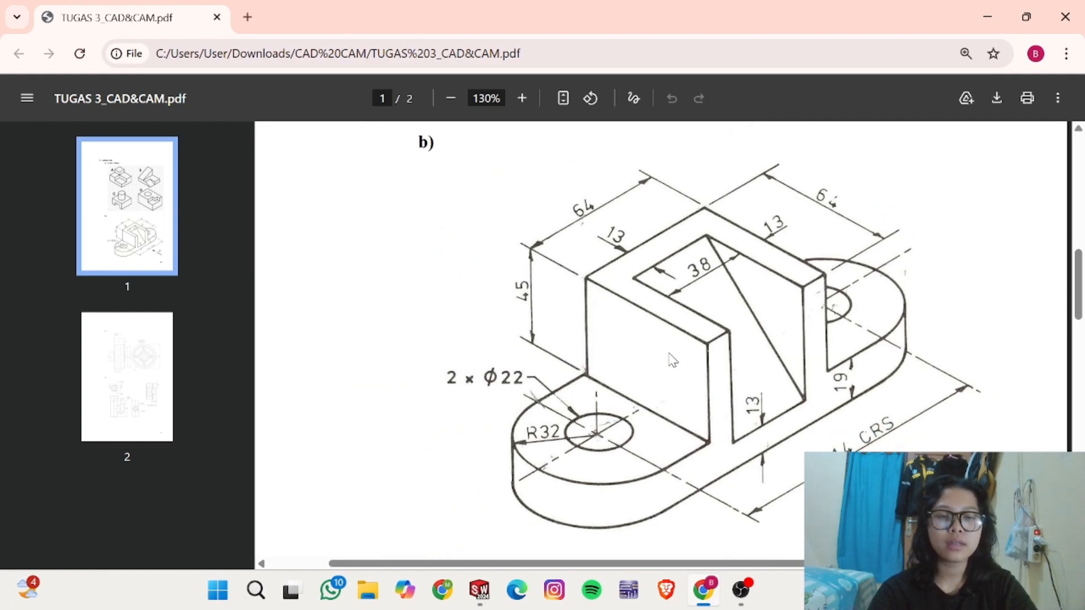
scroll(764, 415, up, 3)
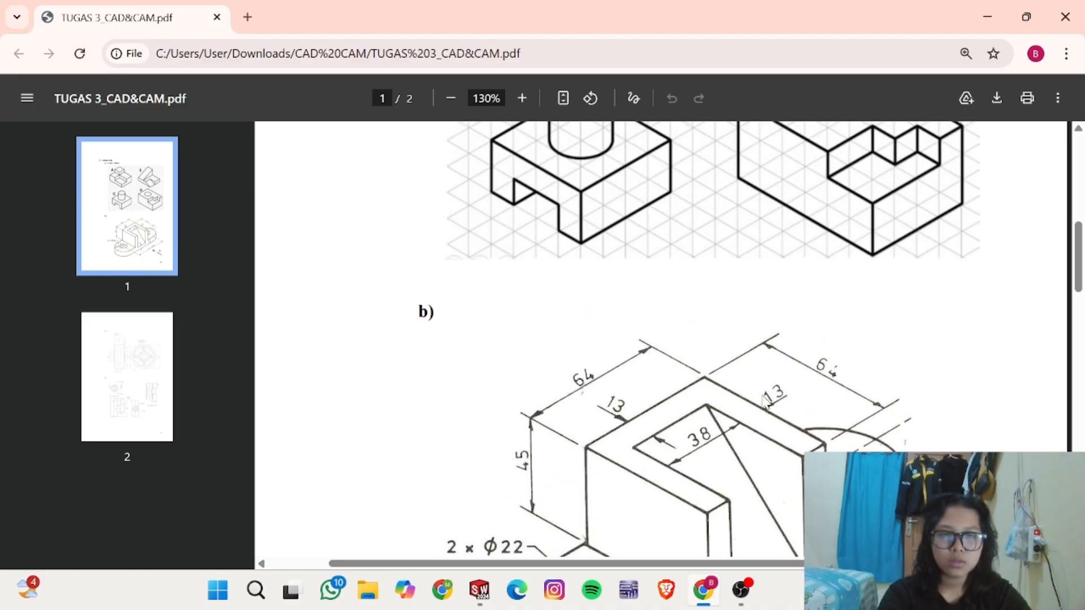
scroll(764, 409, down, 4)
scroll(763, 406, up, 1)
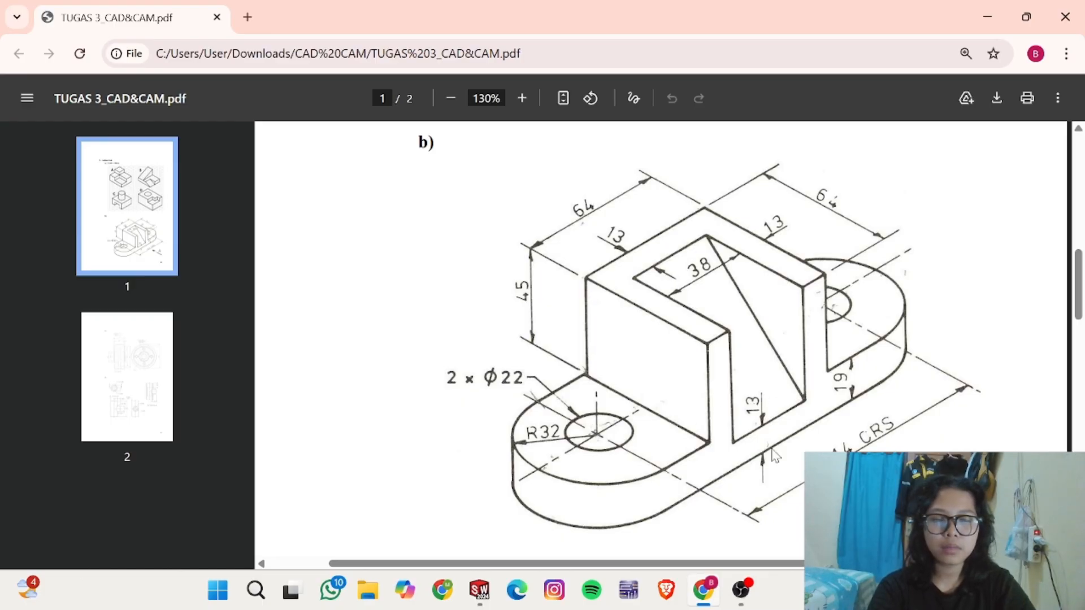
key(alt+Tab)
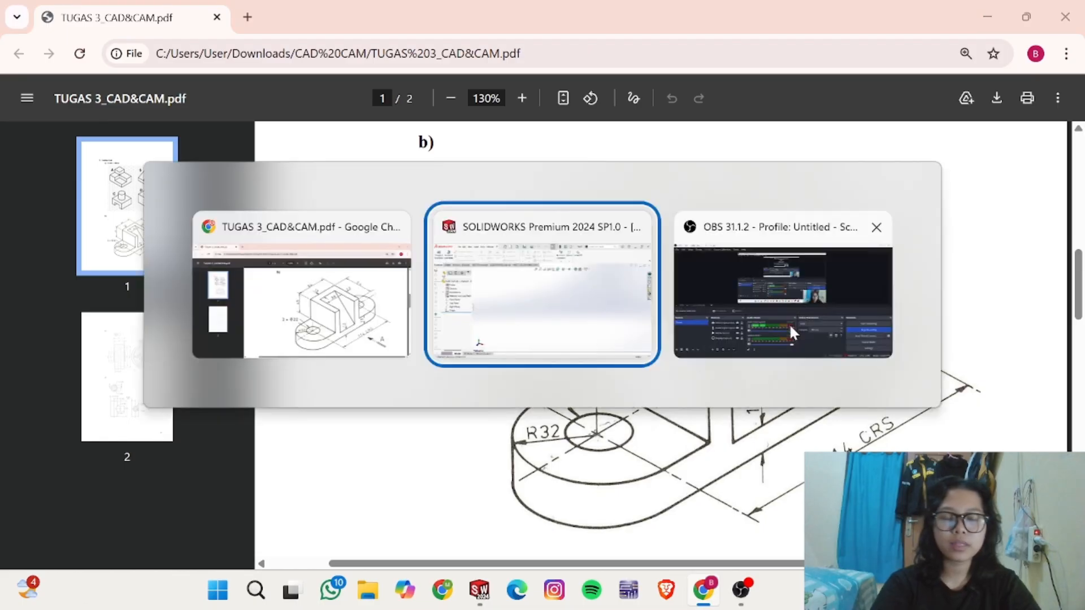
key(alt+Tab)
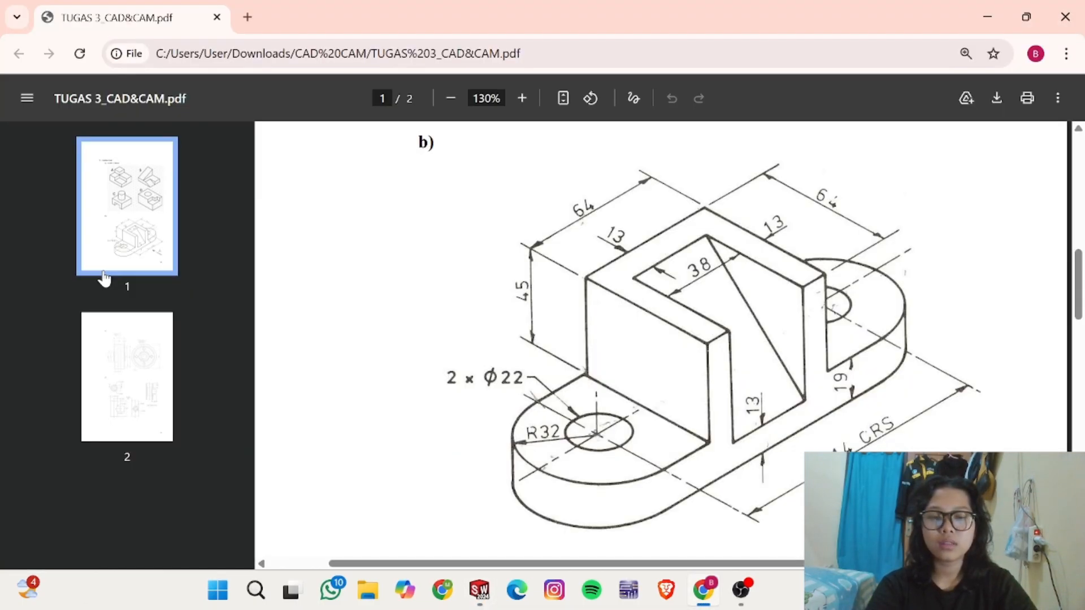
Step: Switch back to SOLIDWORKS and sketch a center rectangle on the Top Plane, centred on the origin
key(alt+Tab)
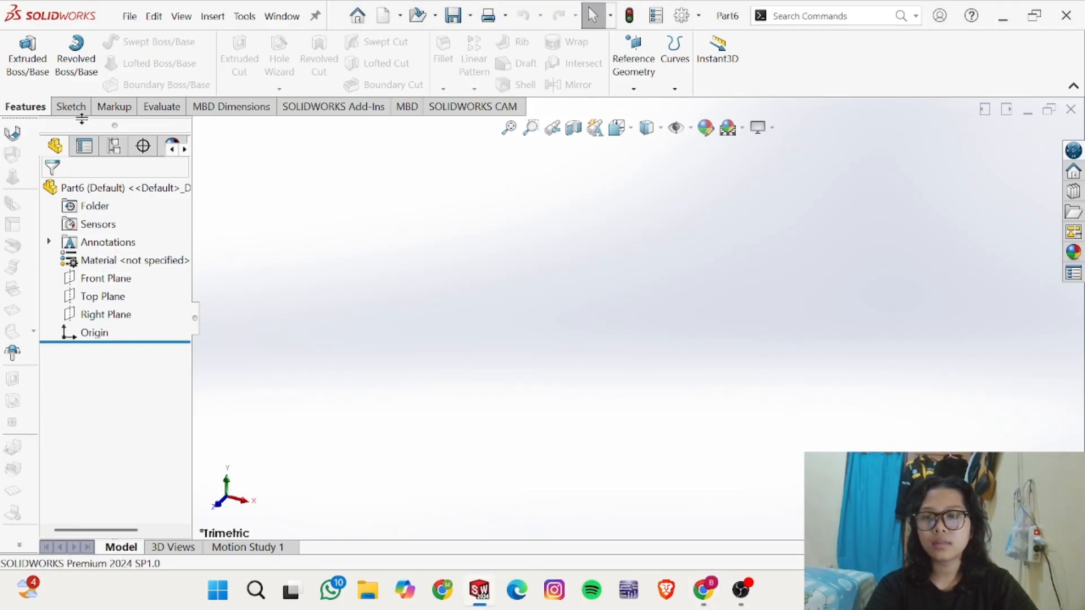
click(71, 107)
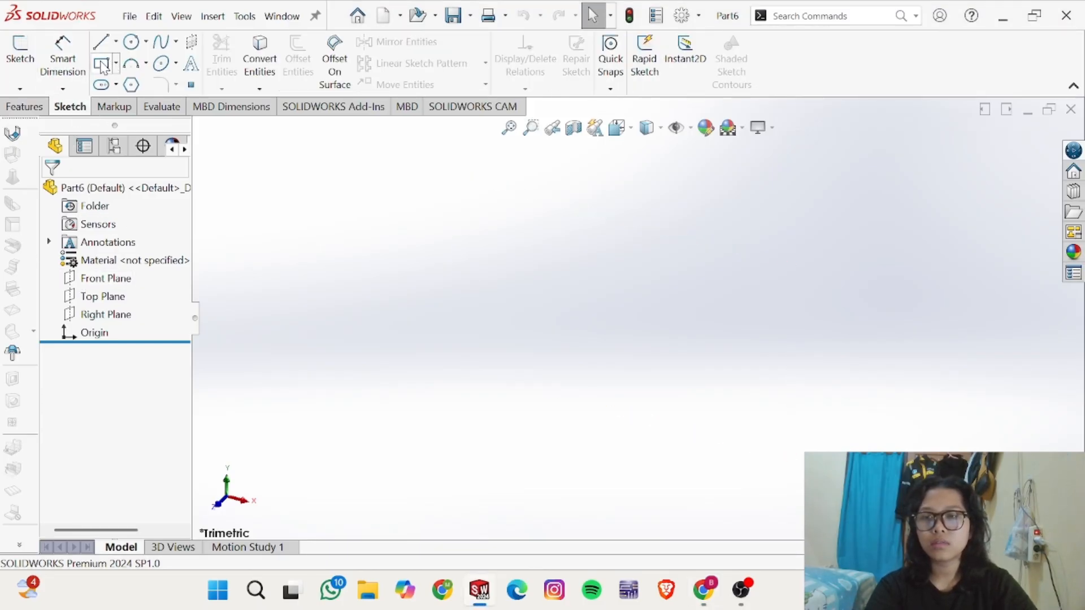
click(102, 65)
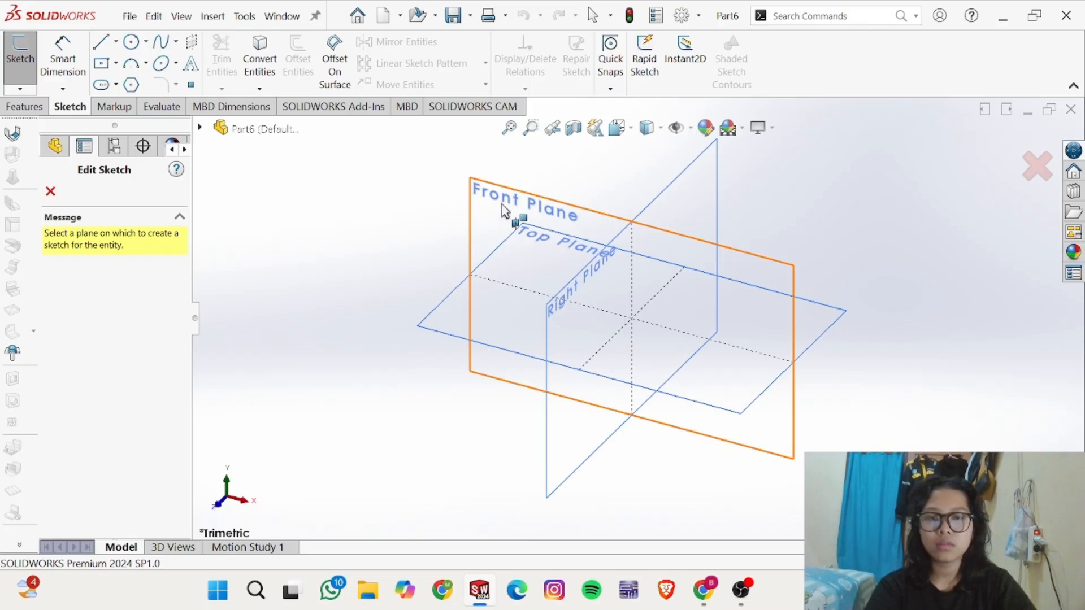
click(461, 321)
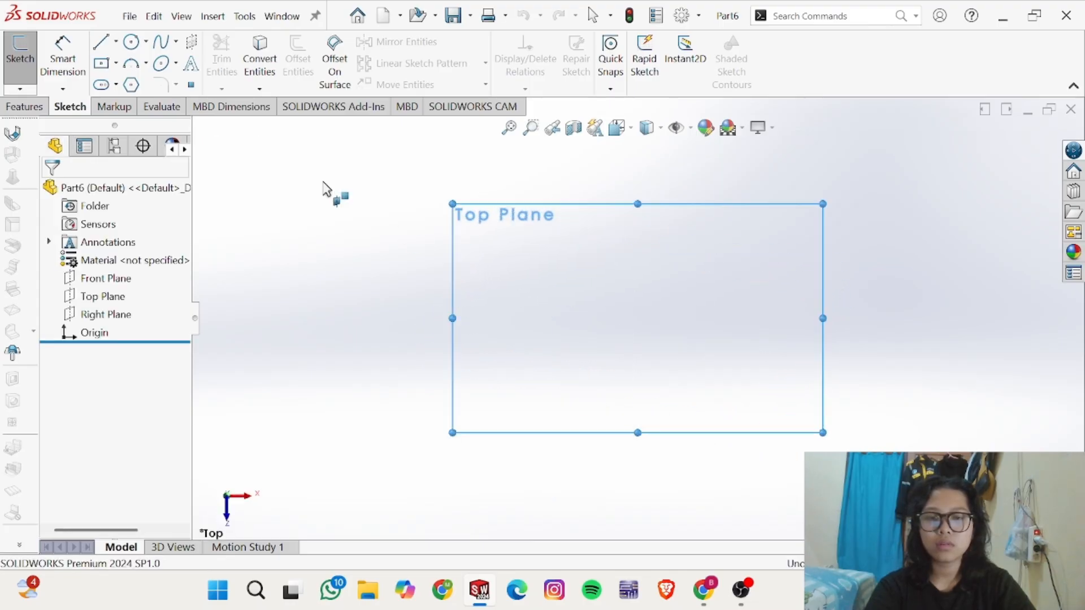
key(Escape)
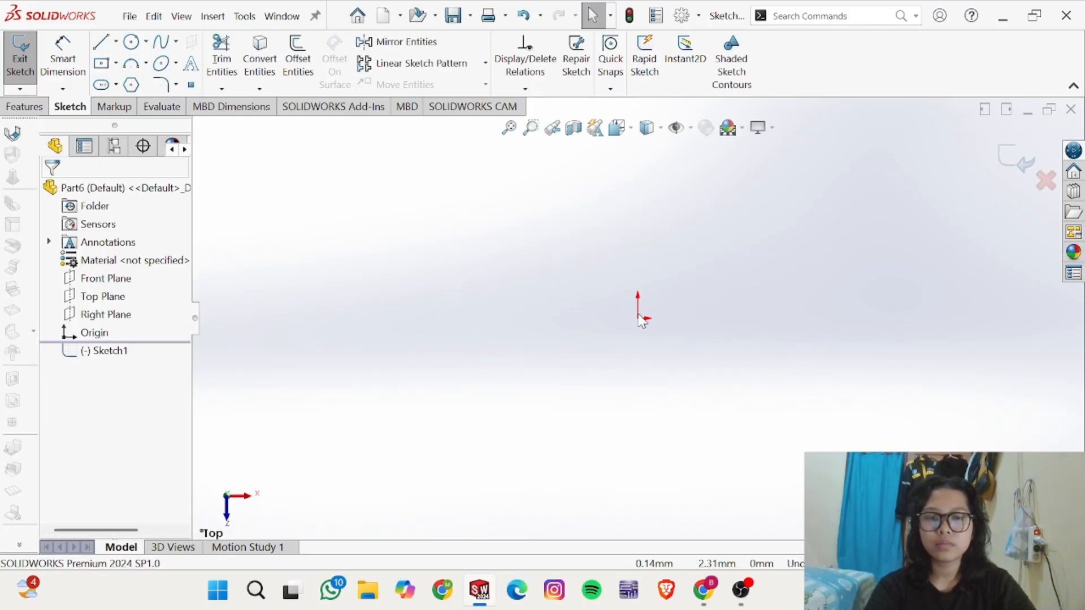
click(101, 63)
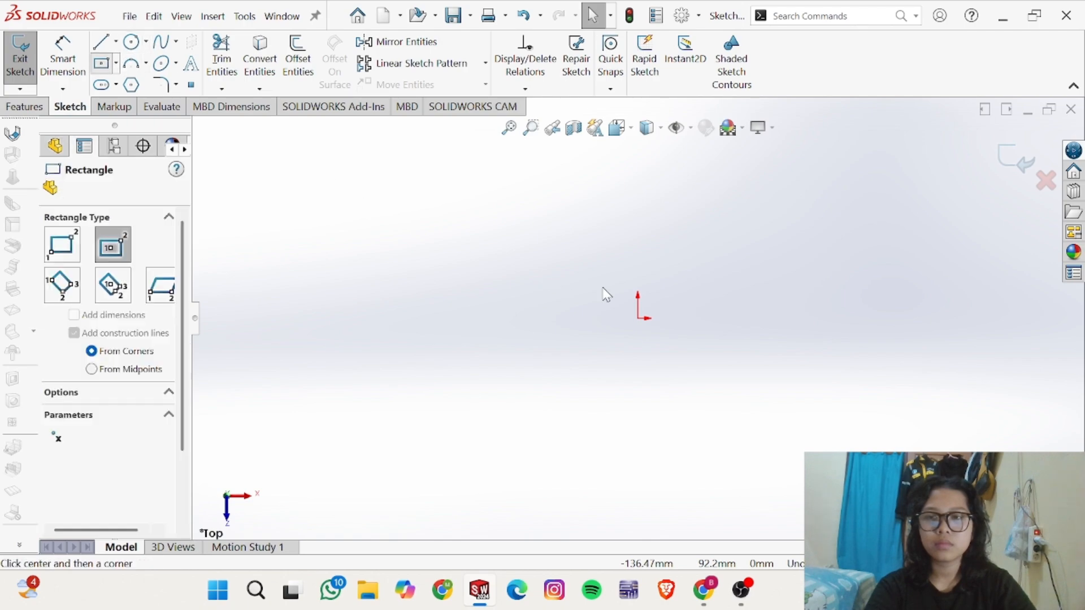
click(640, 316)
click(835, 238)
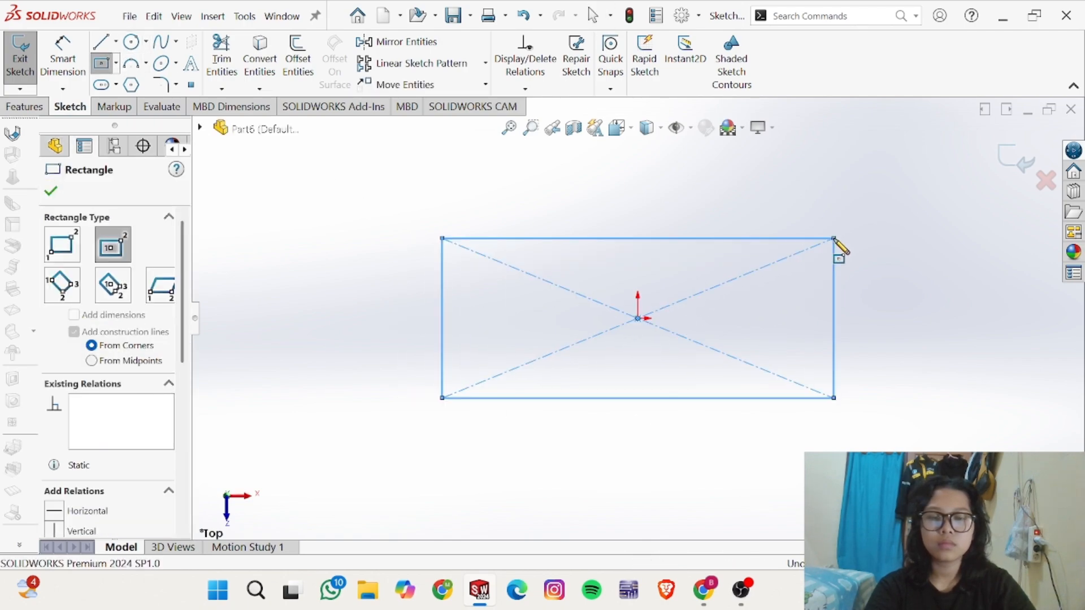
key(Escape)
Step: Switch to the assignment PDF in Chrome, examine the base's end radius and centre distance in drawing b), and return to SOLIDWORKS
key(alt+Tab)
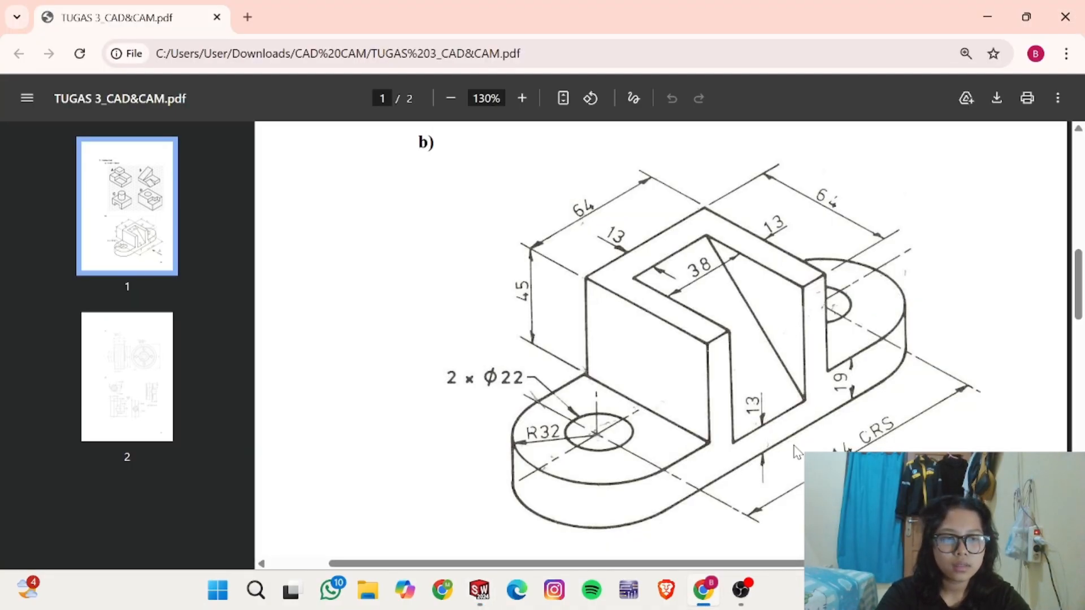
scroll(797, 452, up, 1)
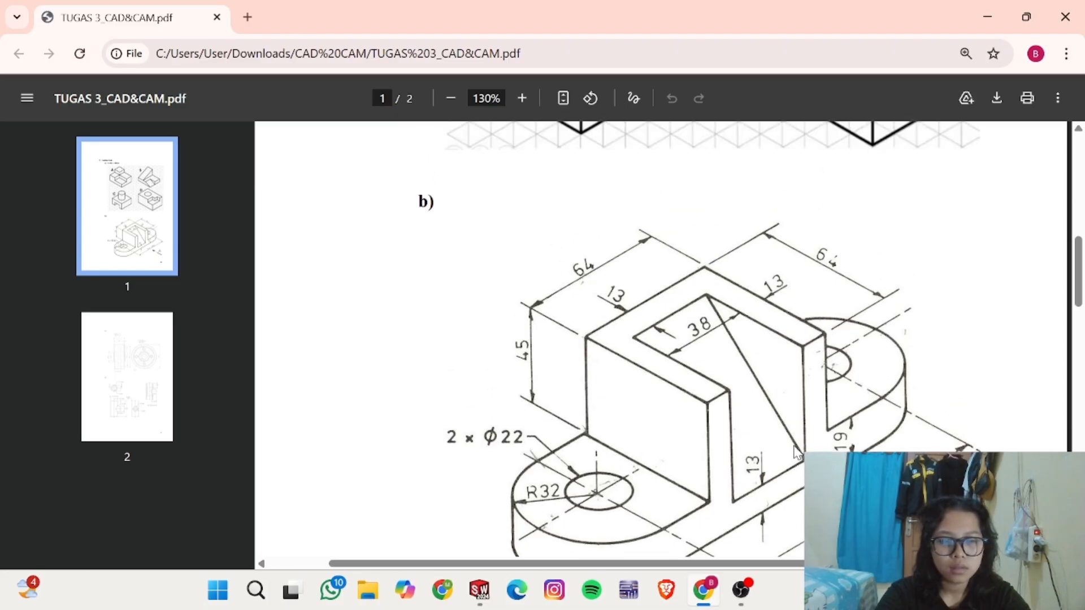
scroll(797, 452, down, 1)
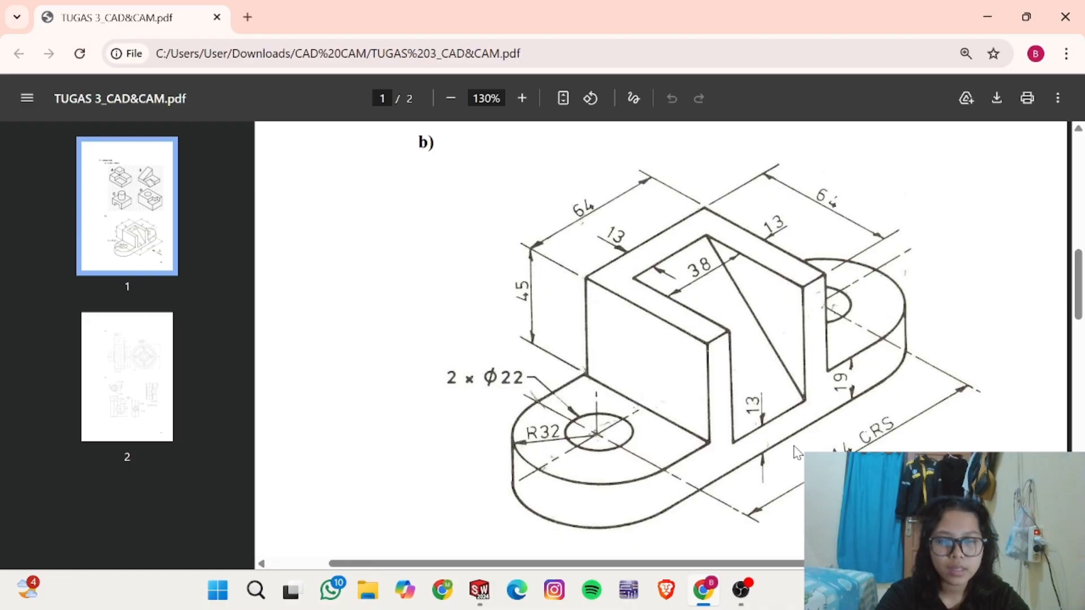
key(alt+Tab)
key(alt+Tab)
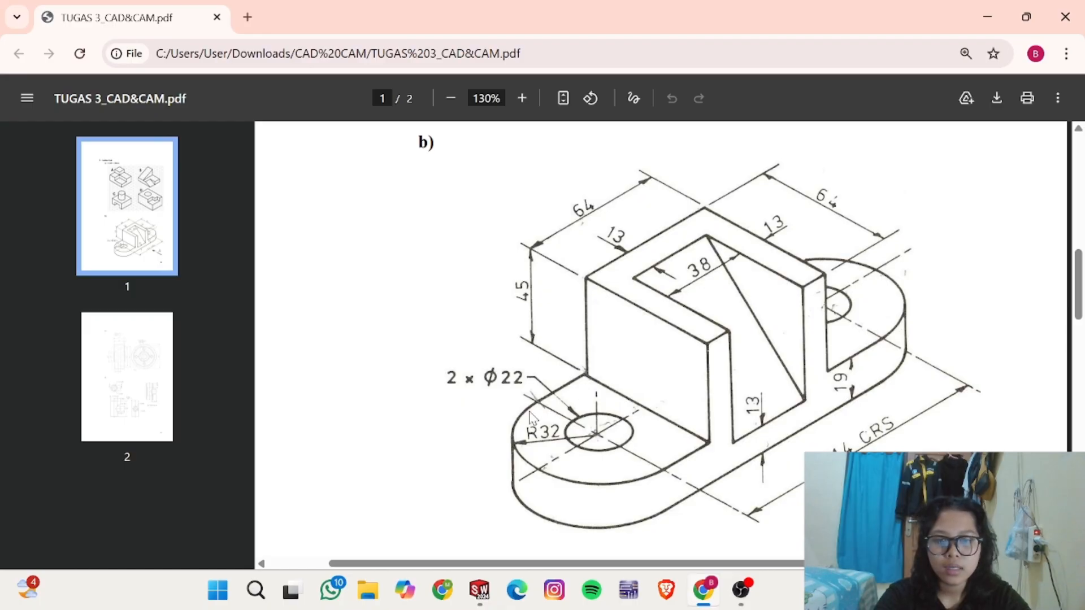
key(alt+Tab)
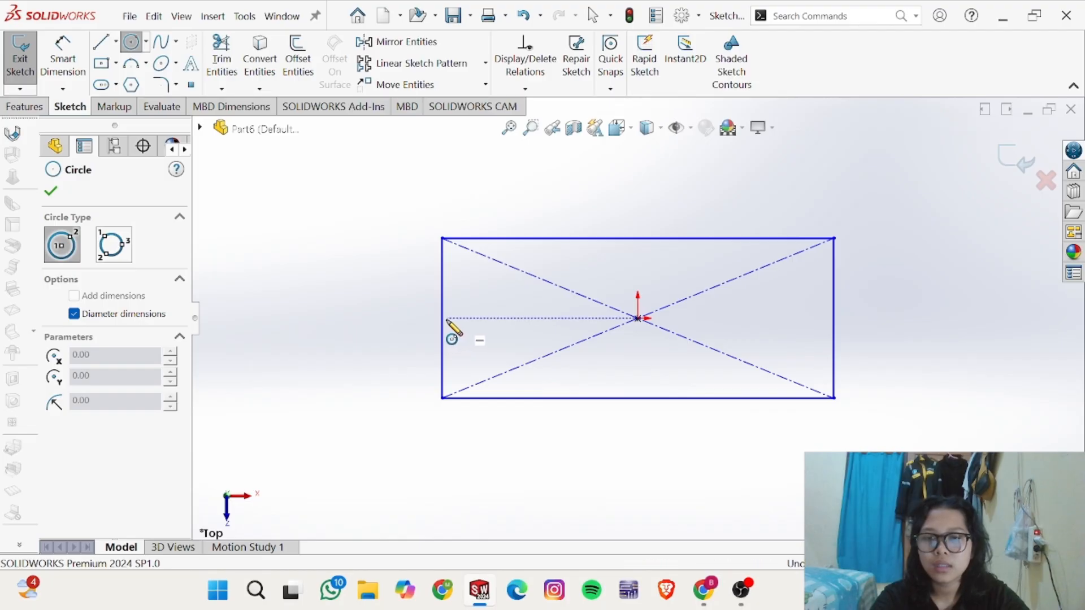
key(alt+Tab)
key(alt+Tab)
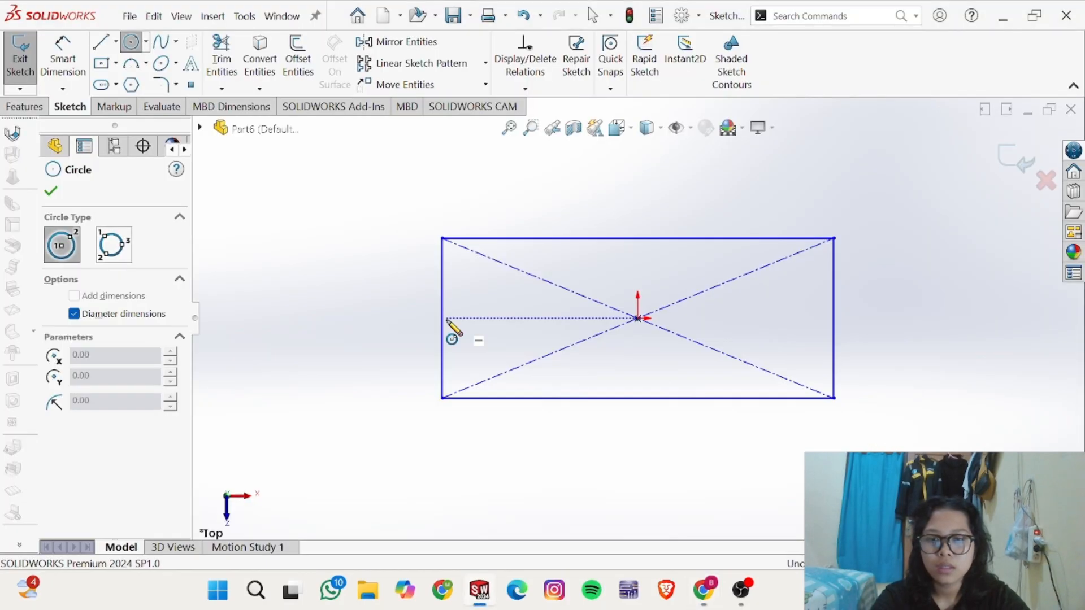
key(alt+Tab)
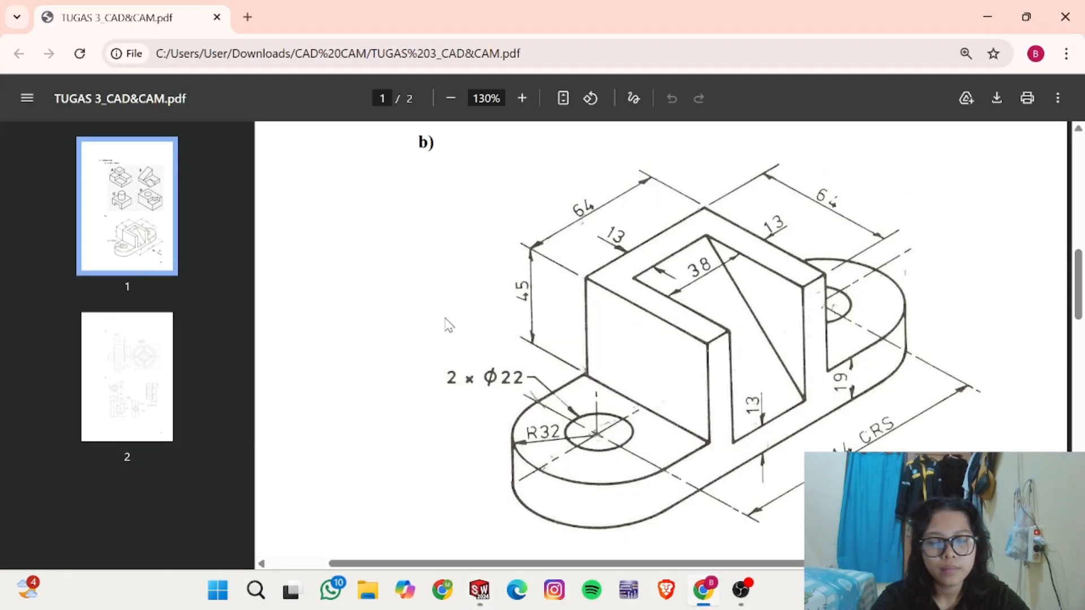
key(alt+Tab)
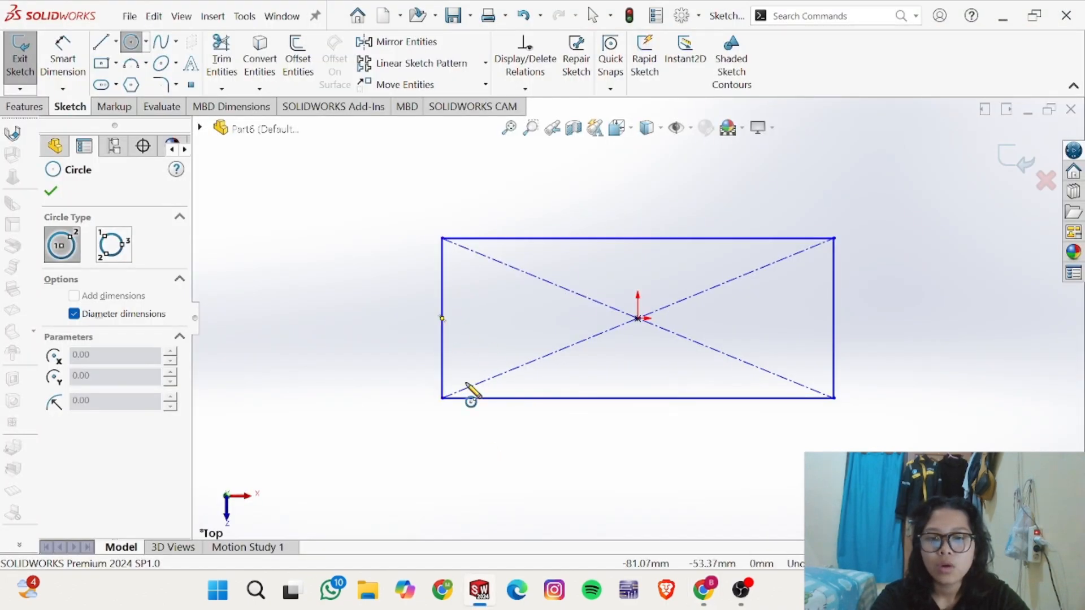
Step: Recheck drawing b) in the Chrome PDF and dimension the rectangle's horizontal length as 114 mm in SOLIDWORKS
key(d)
key(alt+Tab)
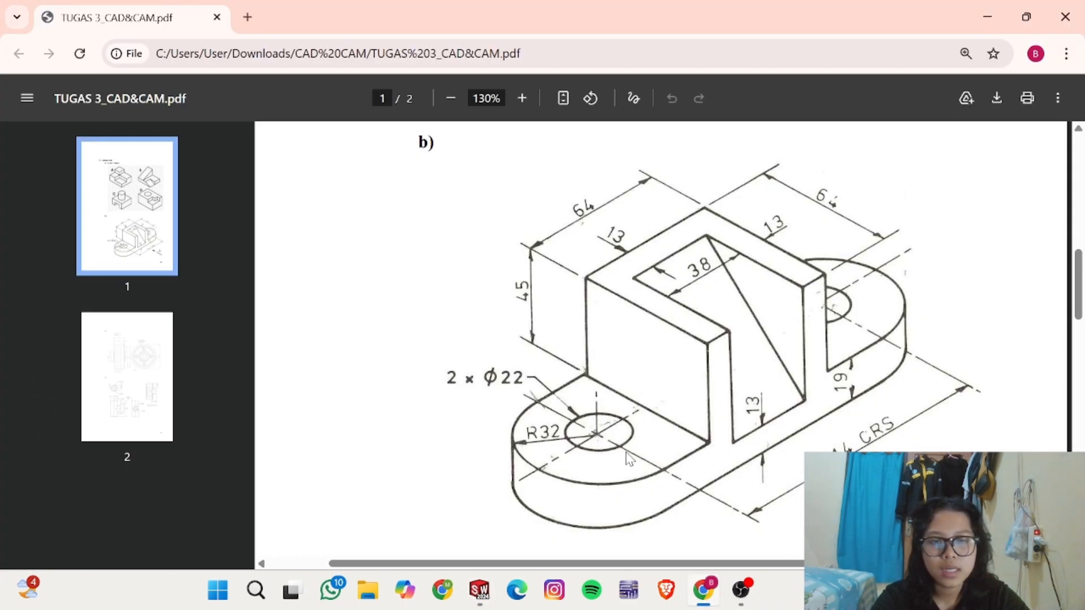
key(alt+Tab)
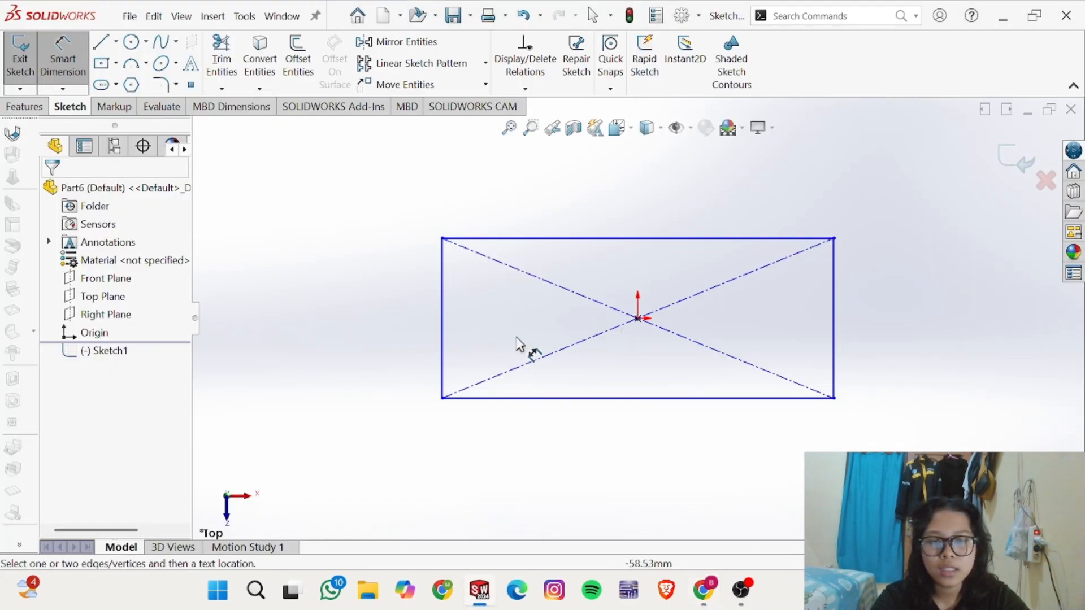
click(601, 398)
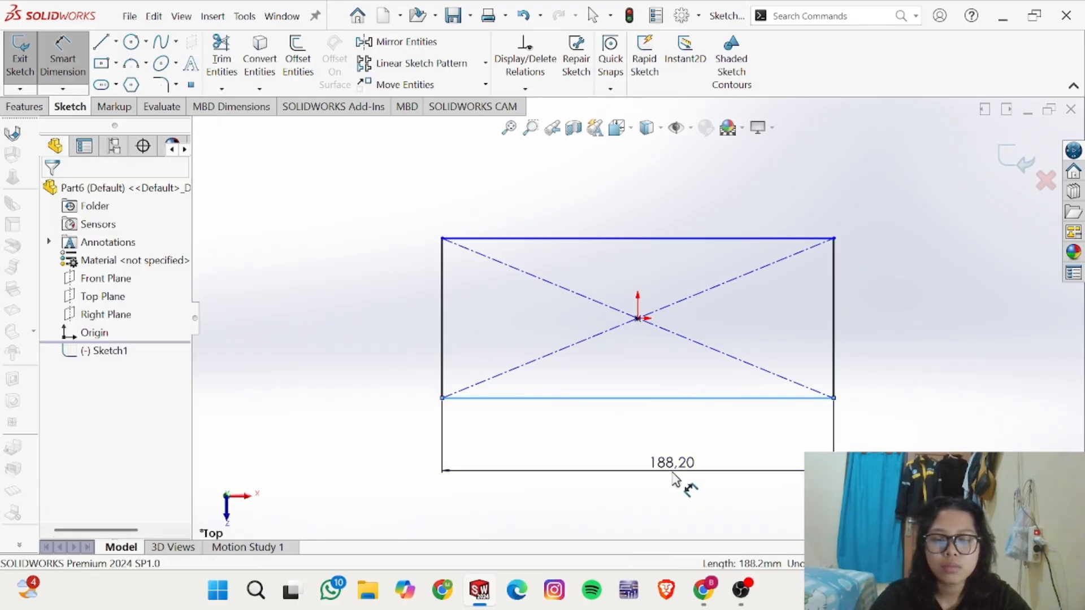
click(676, 480)
text(114)
key(Return)
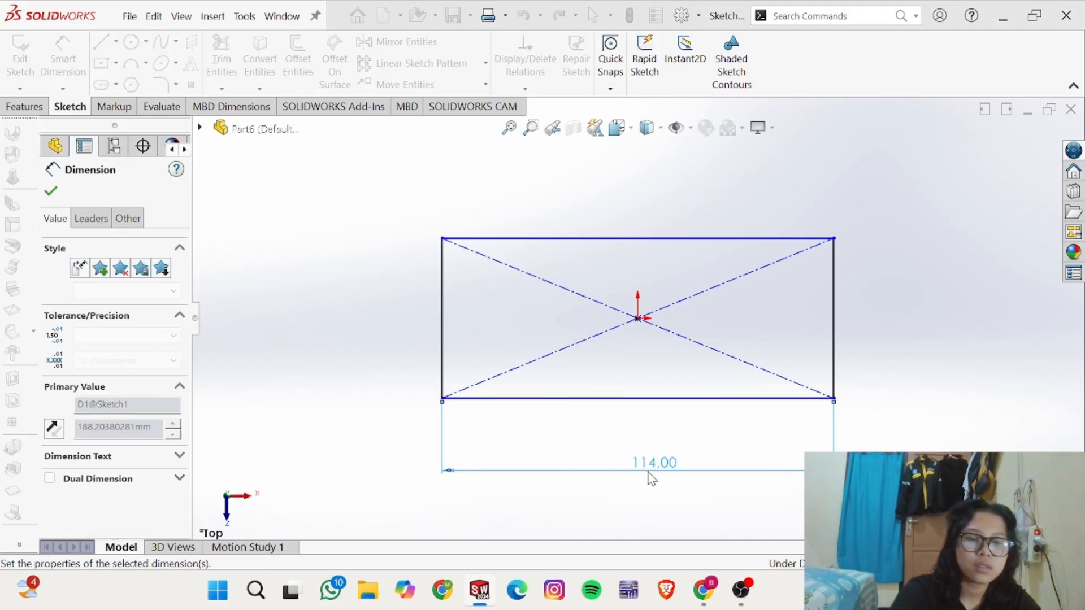
Step: Consult drawing b) in Chrome and sketch a circle in SOLIDWORKS centred on the rectangle's left edge midpoint, passing through its corners
key(alt+Tab)
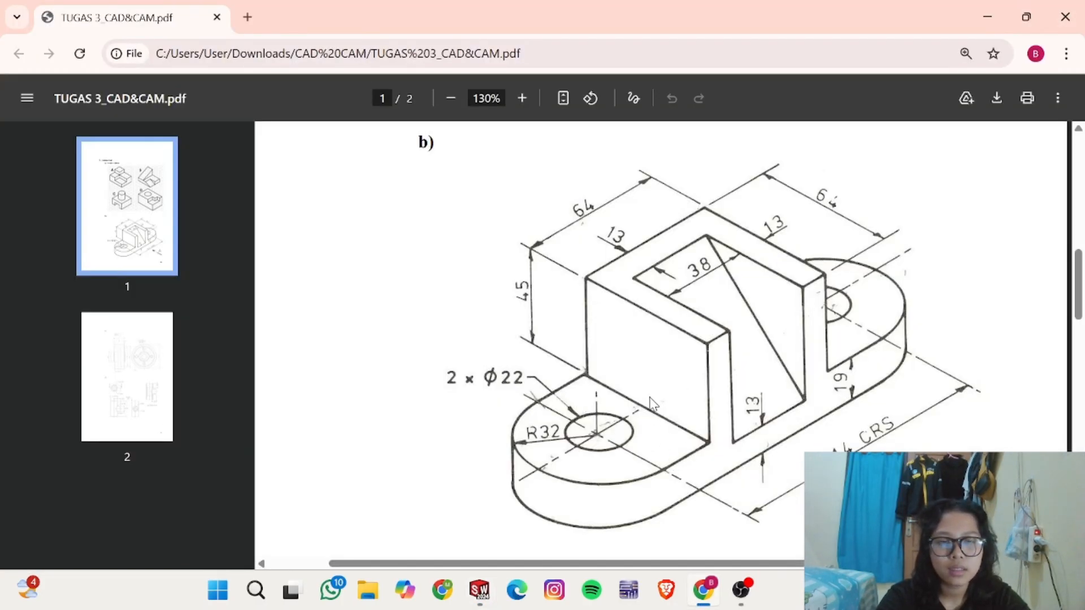
key(alt+Tab)
key(alt+Tab)
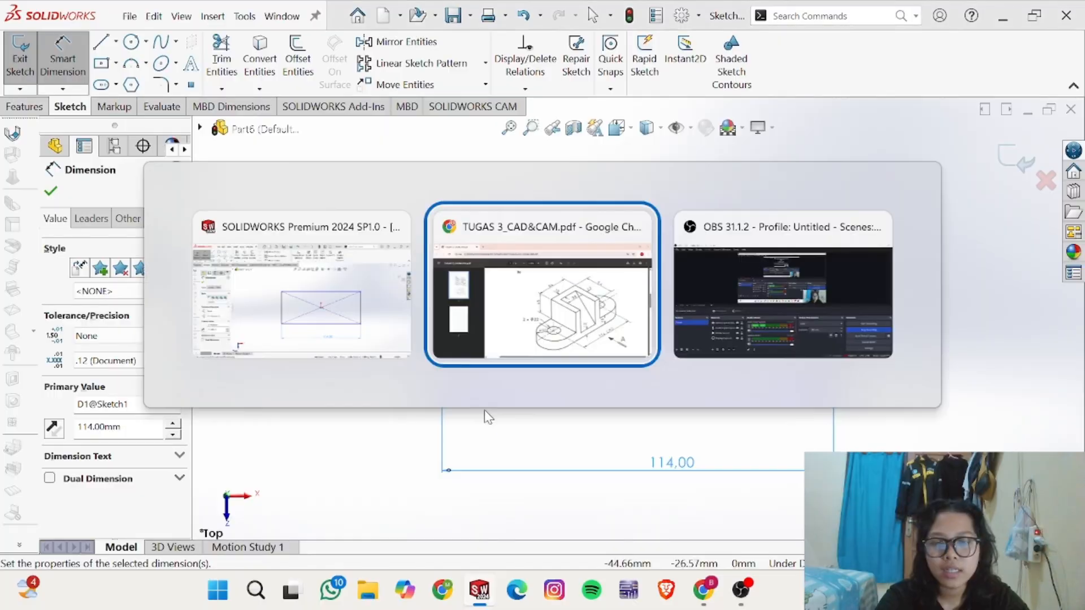
key(alt+Tab)
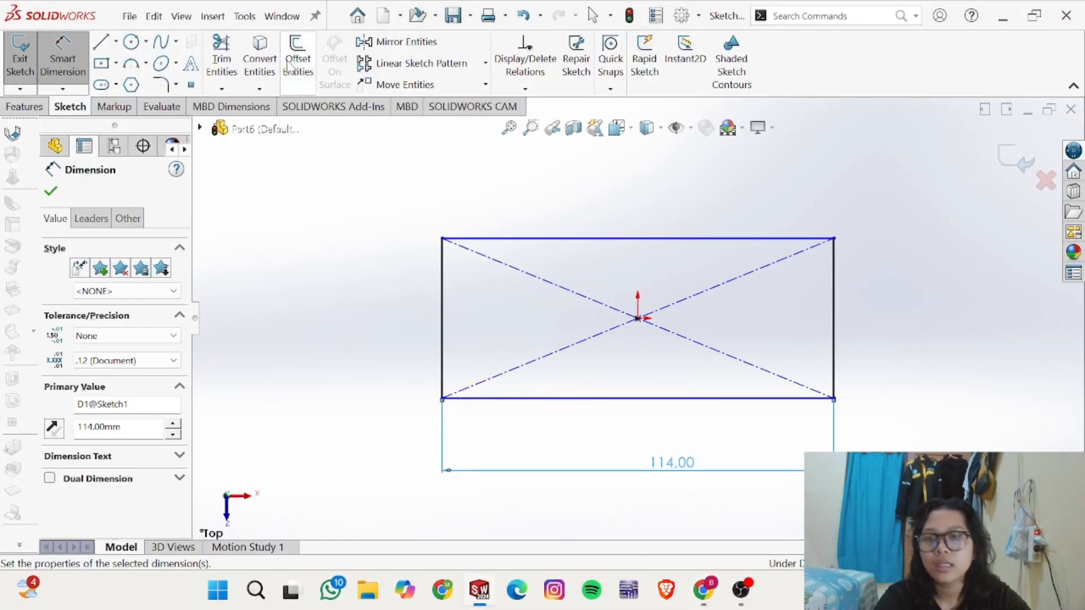
click(132, 45)
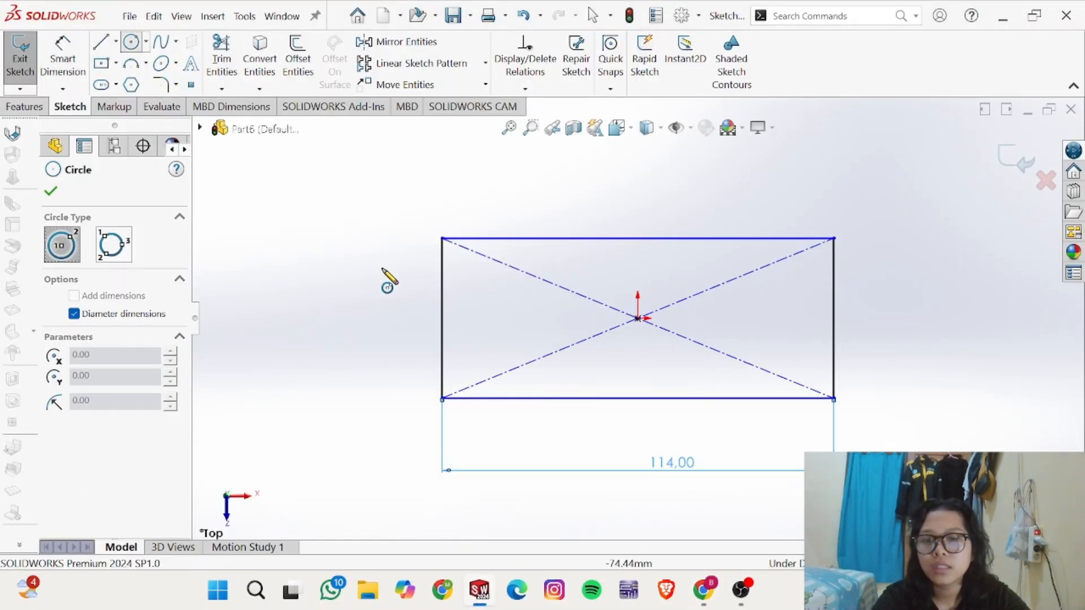
click(442, 318)
click(442, 239)
key(Escape)
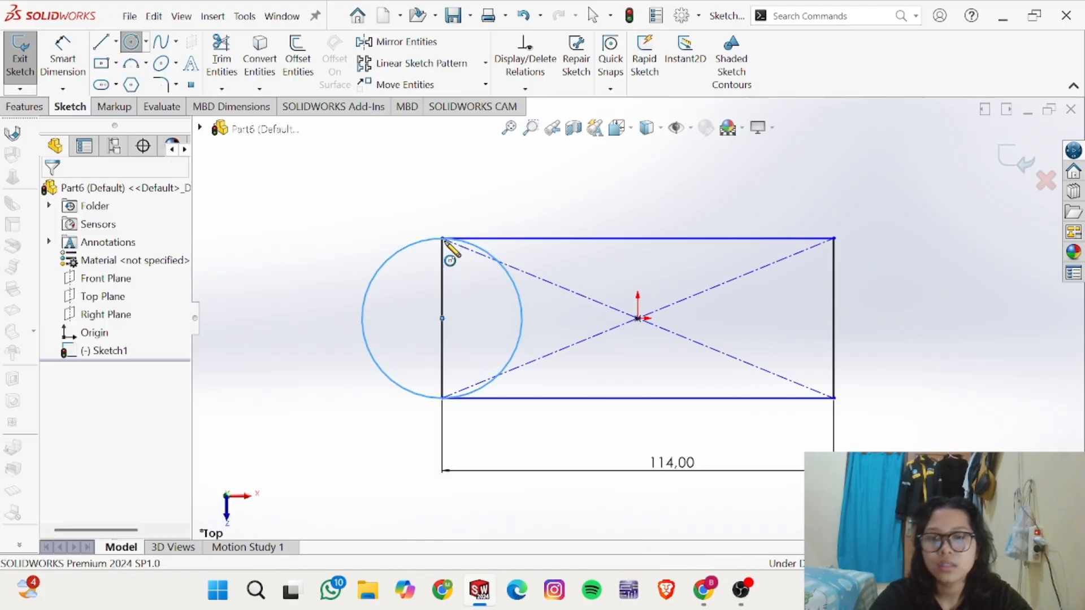
Step: Dimension the circle's diameter as 32*2 mm
key(d)
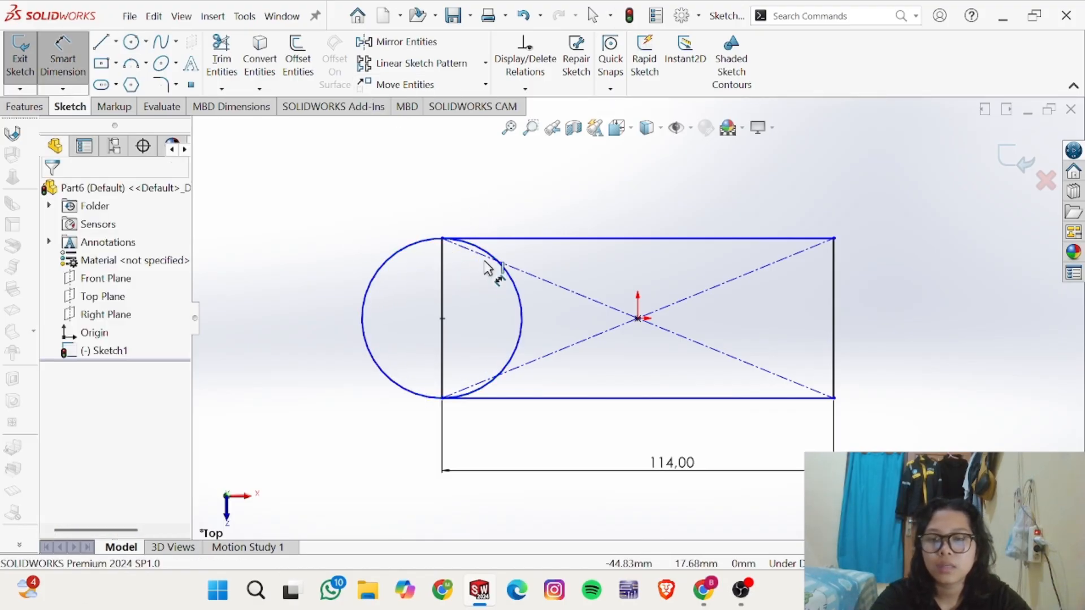
click(423, 250)
click(332, 301)
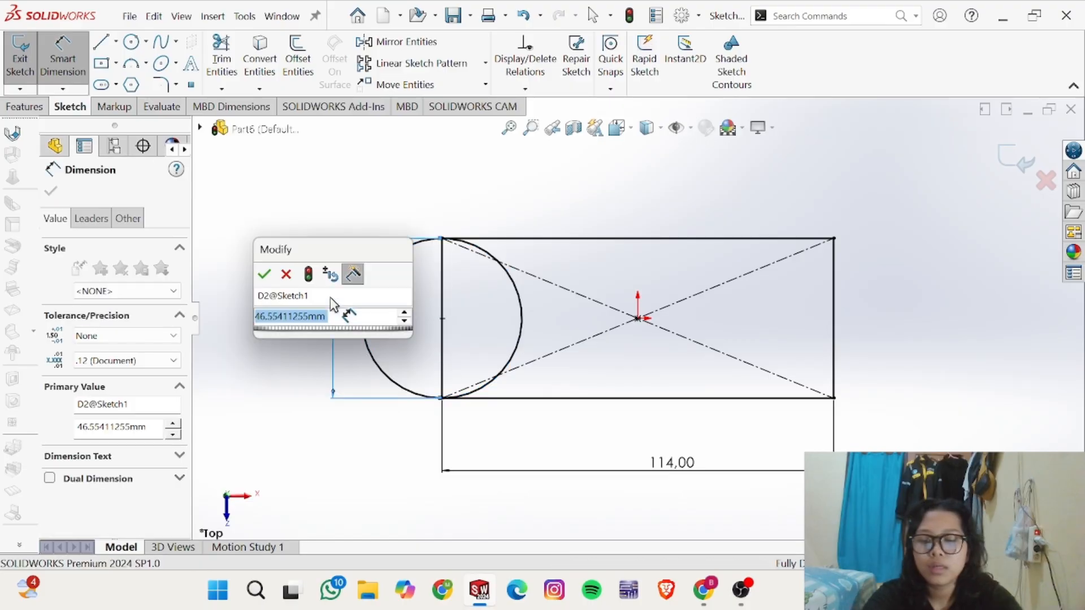
text(32*2)
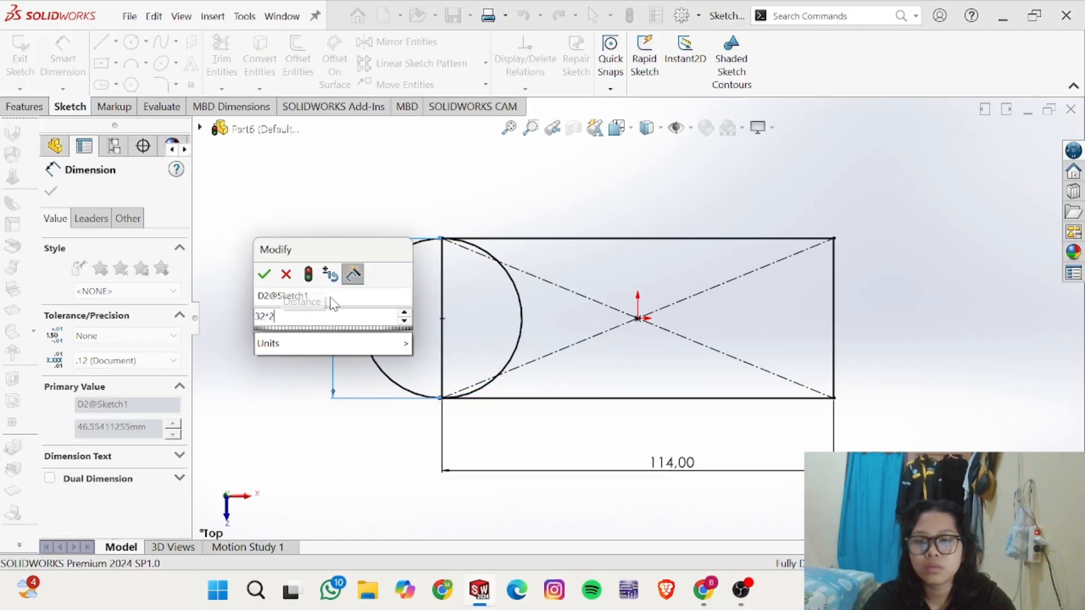
key(Return)
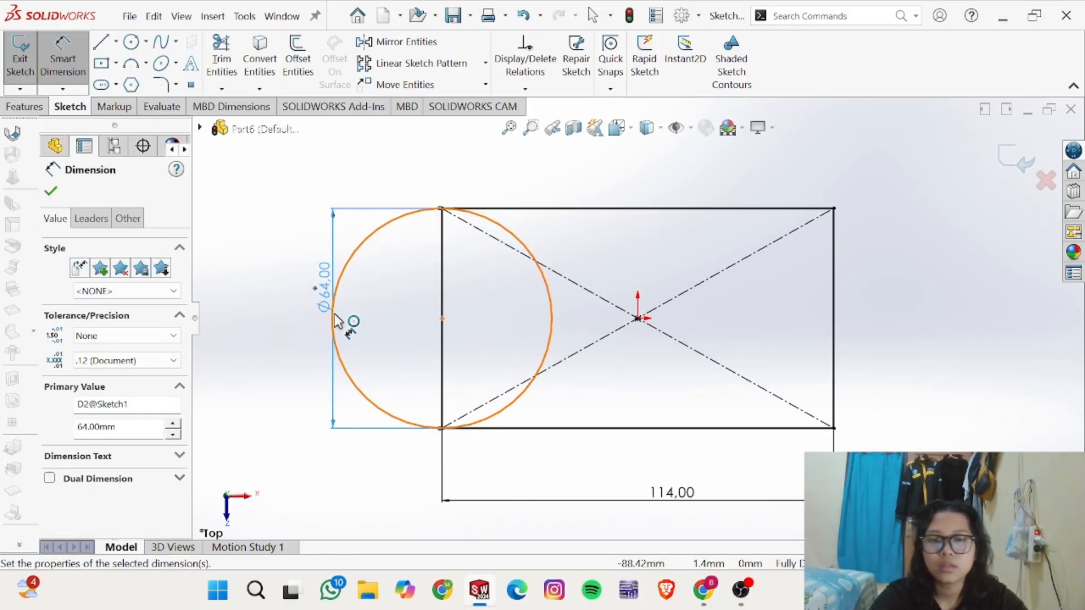
Step: Check drawing b) in Chrome and draw a vertical centerline in SOLIDWORKS through the origin, extending past both long edges of the rectangle
key(alt+Tab)
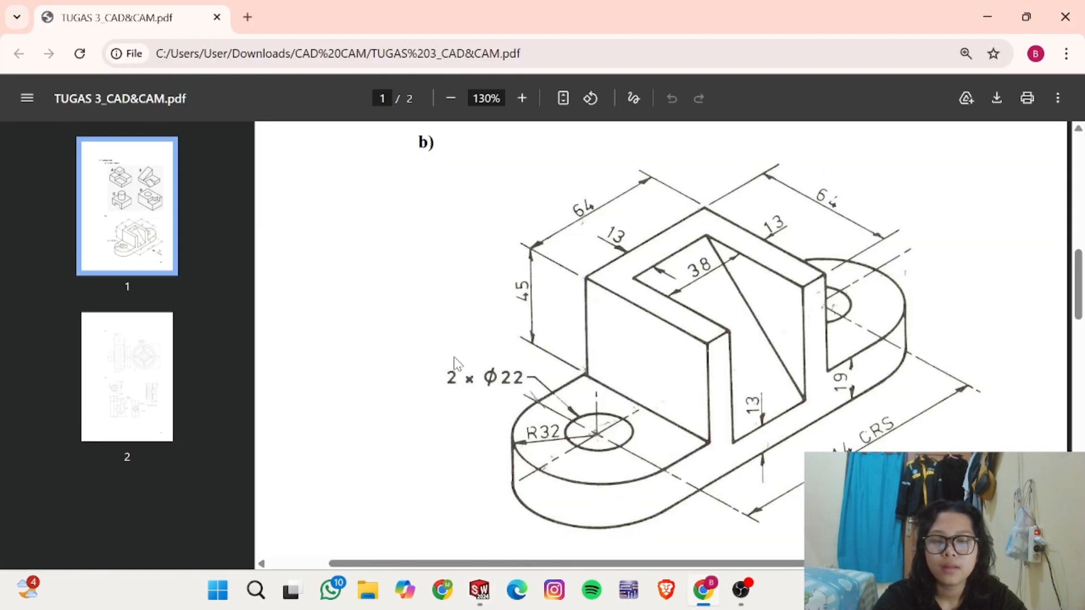
key(alt+Tab)
key(Escape)
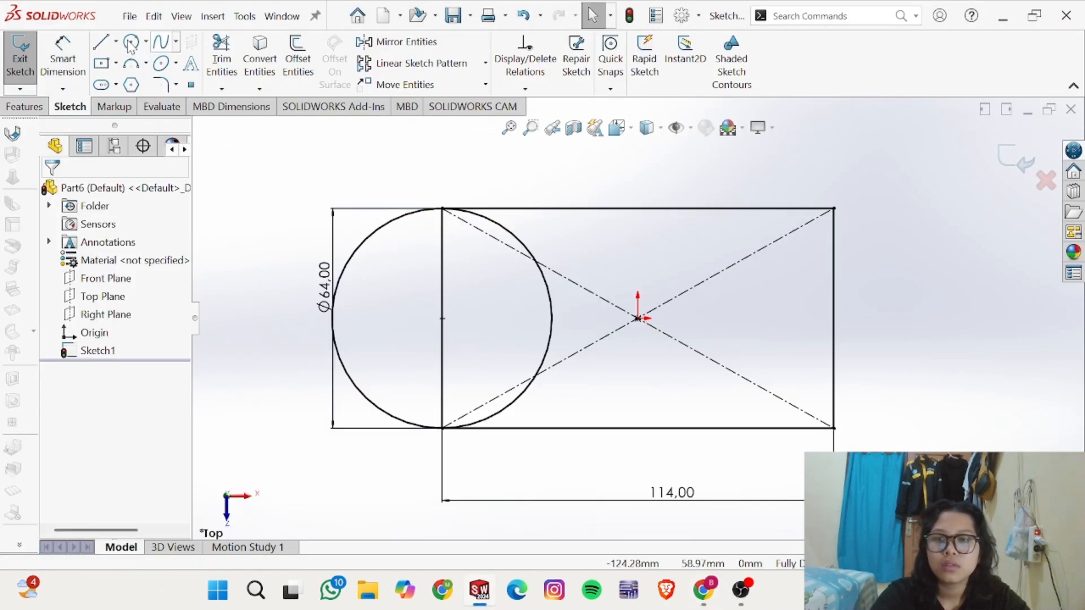
click(116, 42)
click(142, 82)
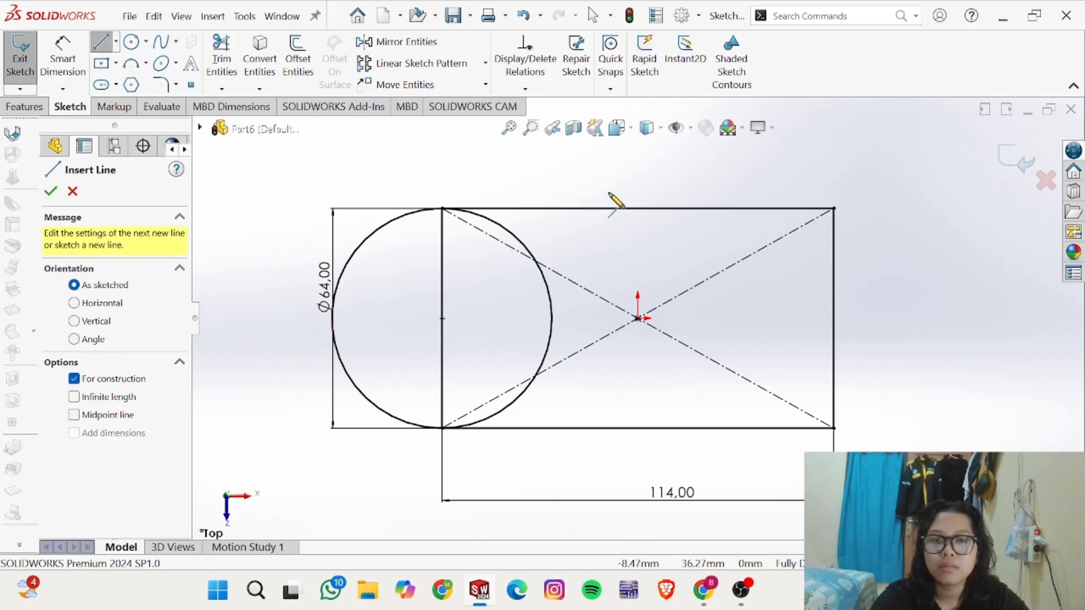
click(638, 180)
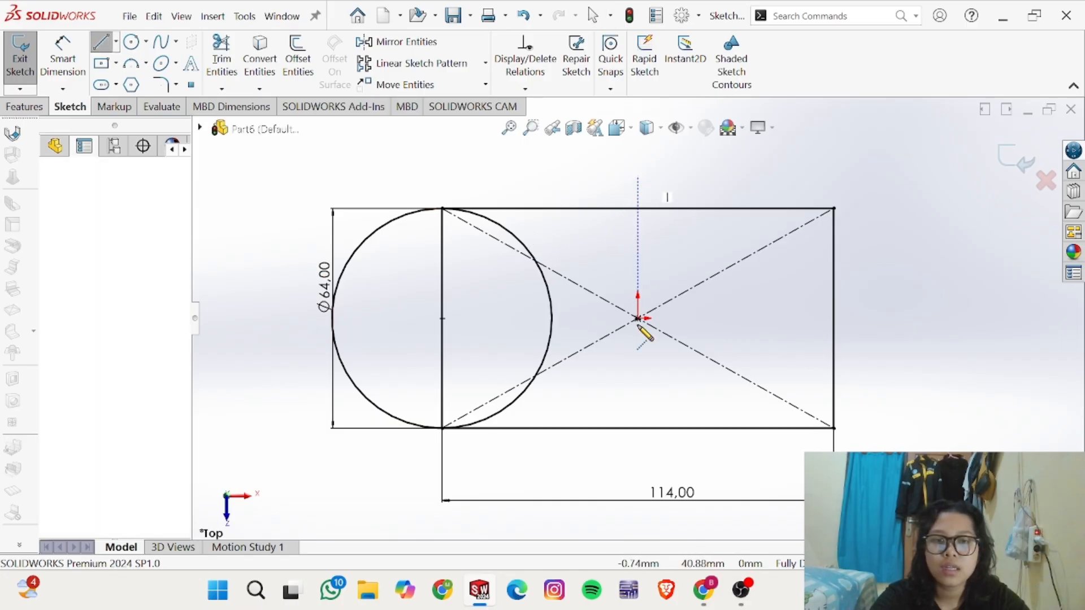
click(637, 472)
key(Escape)
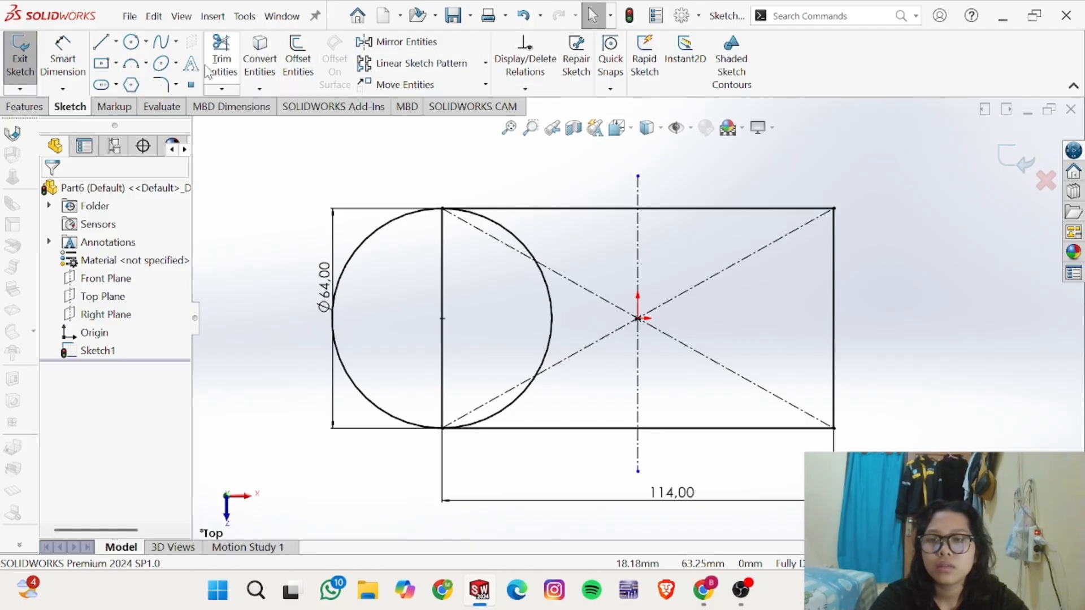
Step: Mirror the 64 mm circle about the vertical centerline, keeping the original
click(390, 42)
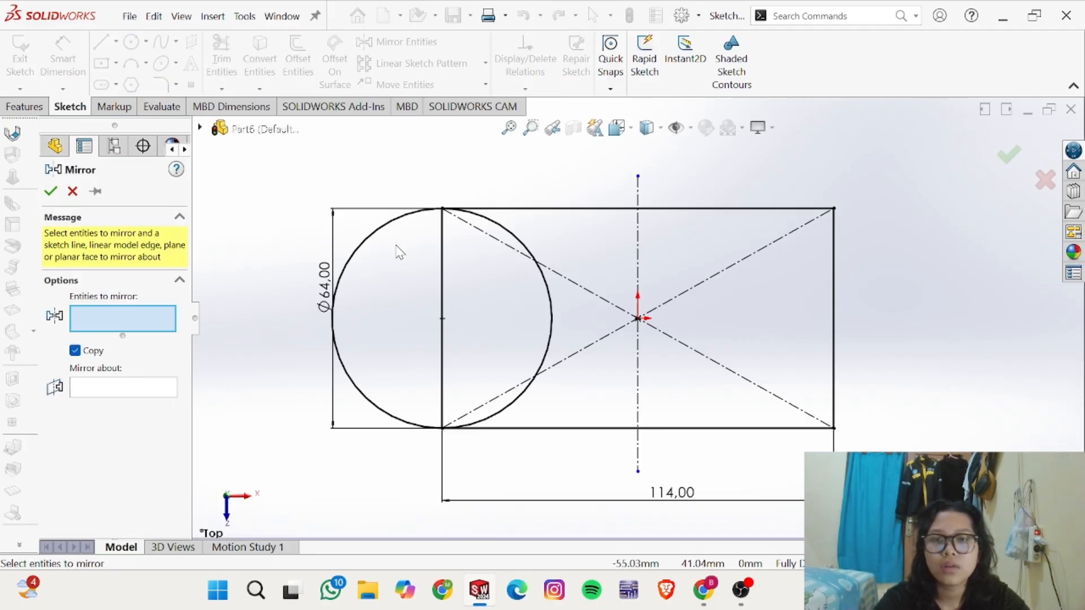
click(382, 235)
click(121, 393)
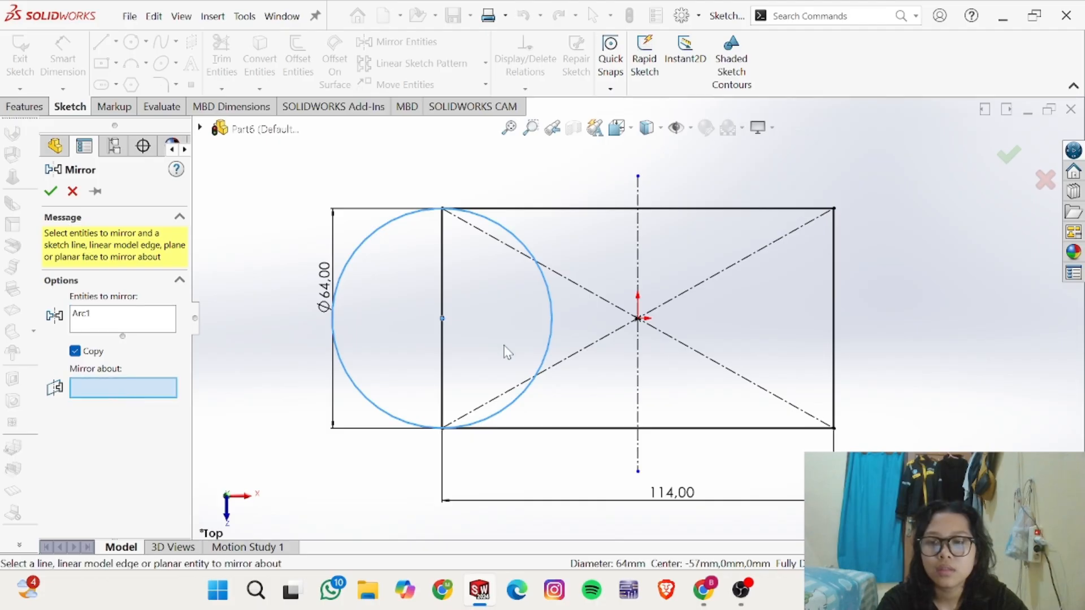
click(640, 256)
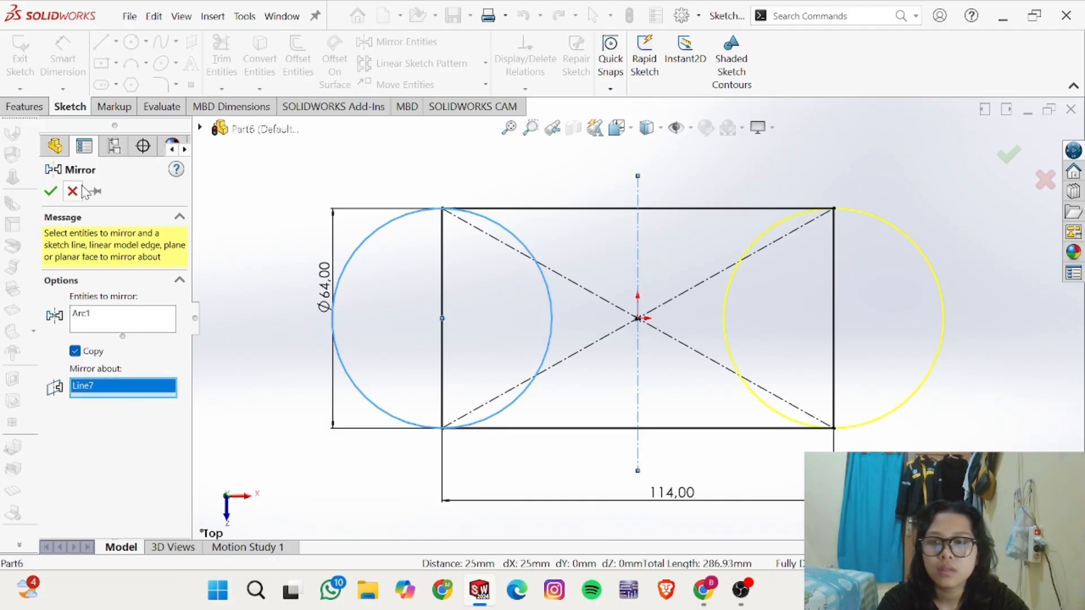
click(51, 191)
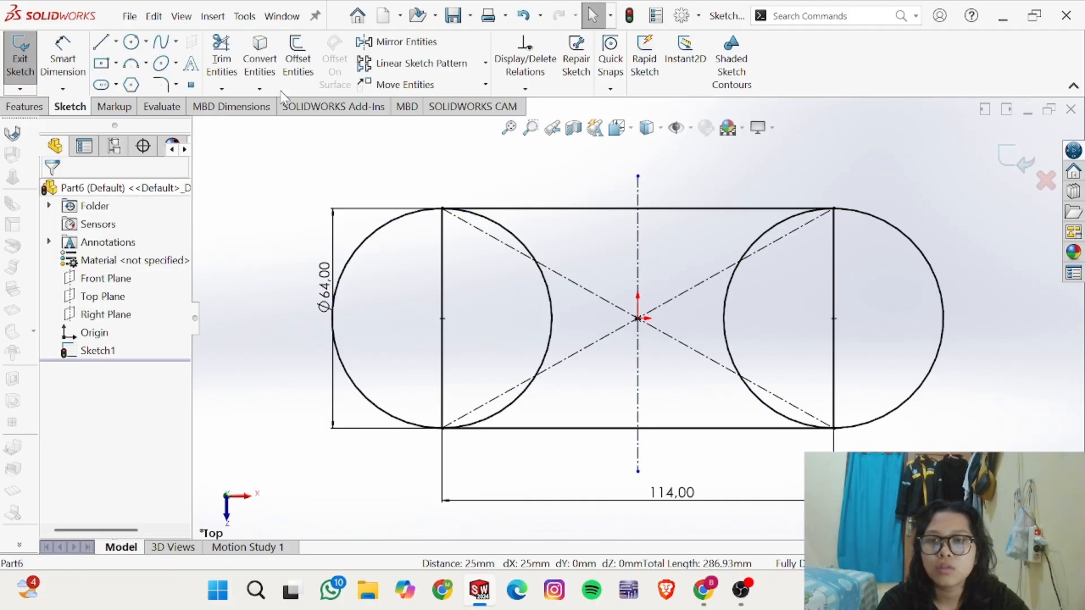
Step: Trim the inner circle halves and the rectangle's two short edges, leaving a slot-shaped outline
click(222, 56)
scroll(497, 274, down, 2)
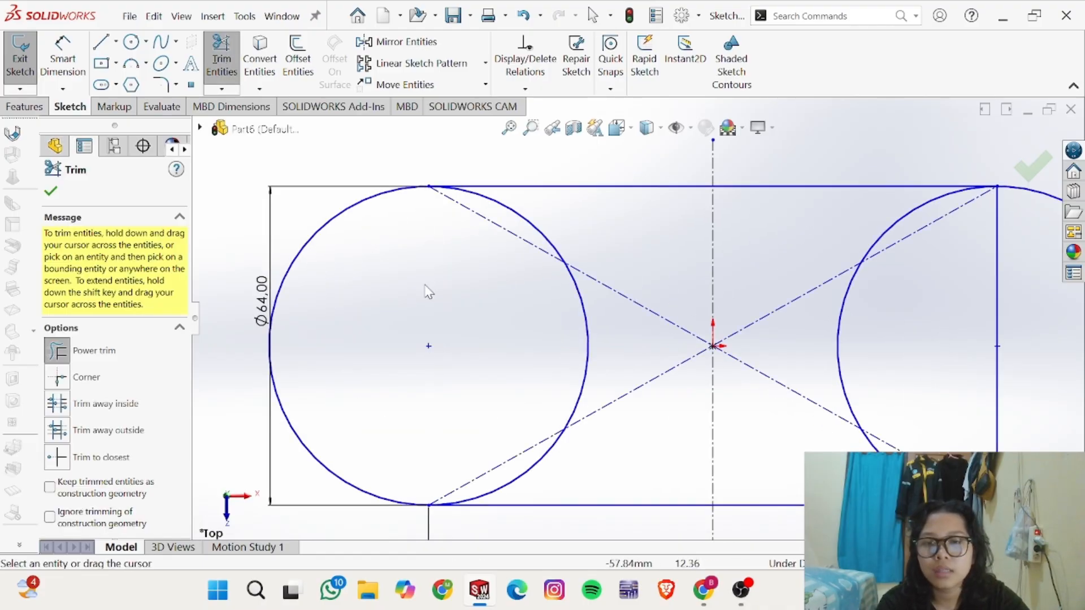
mouse_move(553, 227)
mouse_down()
mouse_move(543, 232)
mouse_move(530, 298)
mouse_move(615, 334)
mouse_move(497, 485)
mouse_up()
mouse_move(568, 480)
mouse_down()
mouse_move(538, 480)
mouse_move(674, 425)
mouse_up()
scroll(667, 339, up, 3)
scroll(792, 354, down, 3)
mouse_move(792, 353)
mouse_down()
mouse_move(806, 222)
mouse_move(893, 243)
mouse_move(979, 356)
mouse_move(921, 308)
mouse_move(831, 450)
mouse_up()
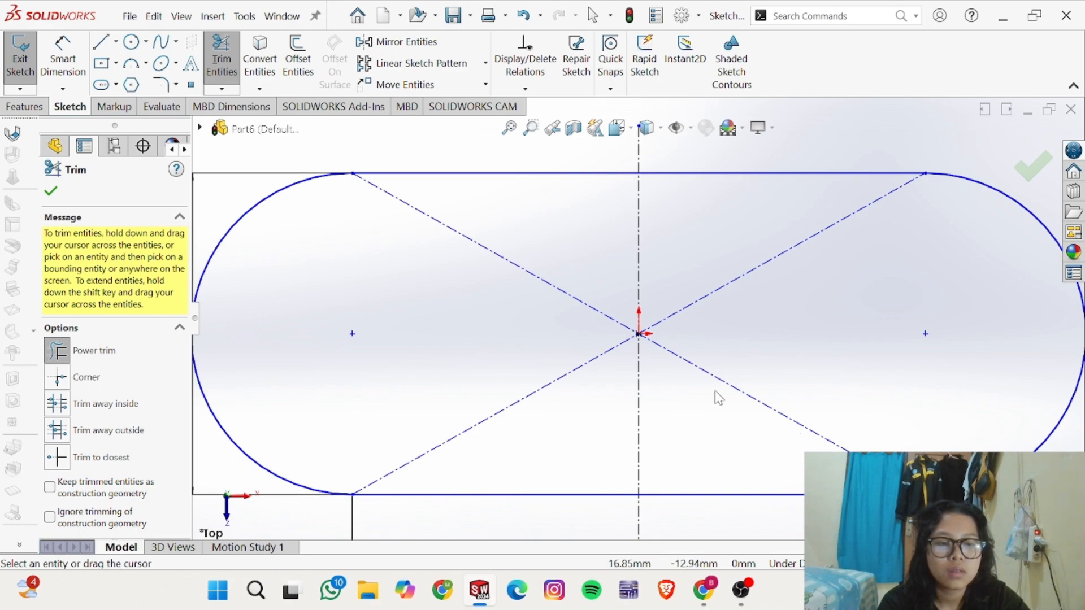
scroll(597, 286, down, 4)
scroll(602, 288, up, 2)
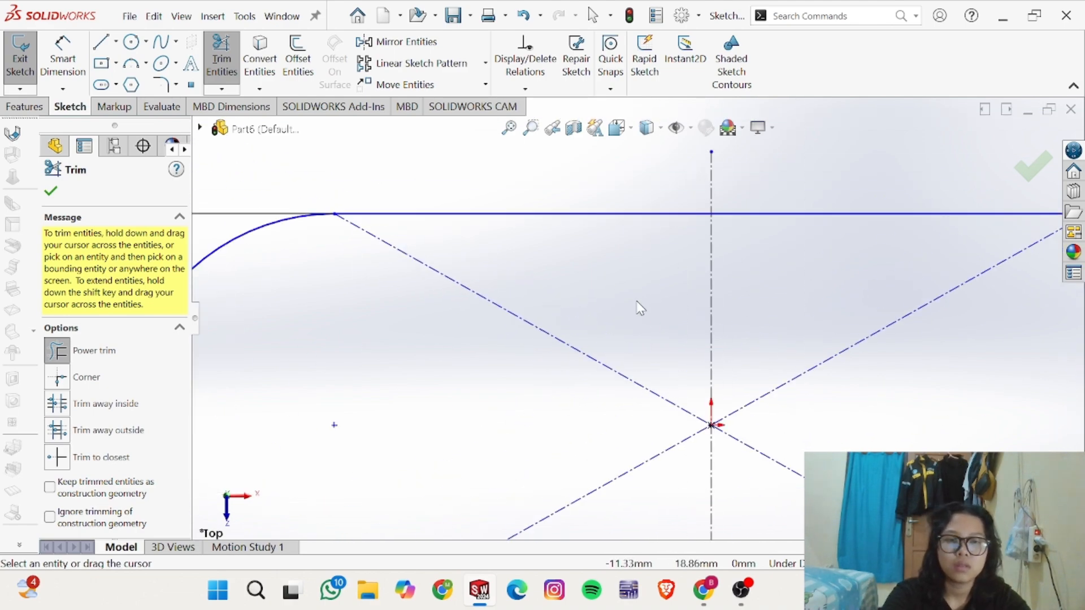
scroll(599, 331, down, 2)
scroll(651, 378, up, 5)
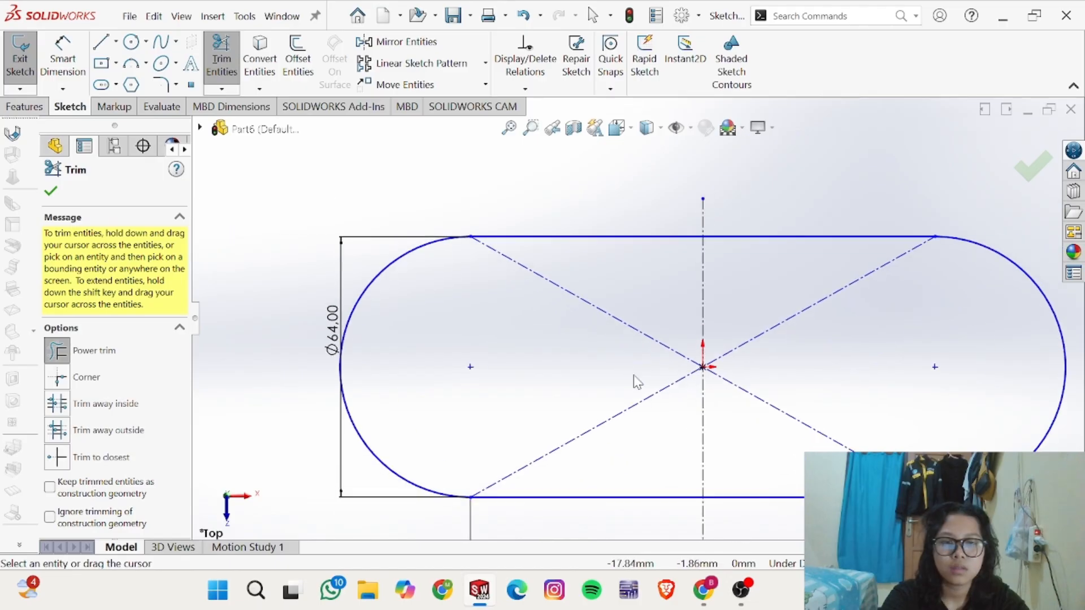
right_drag(687, 298, 701, 232)
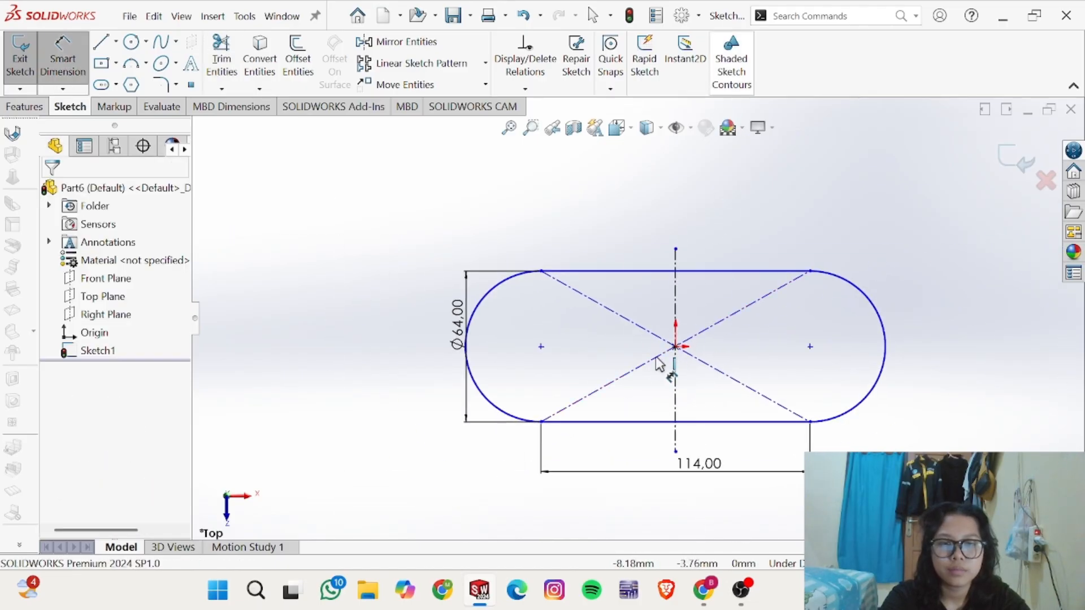
click(676, 307)
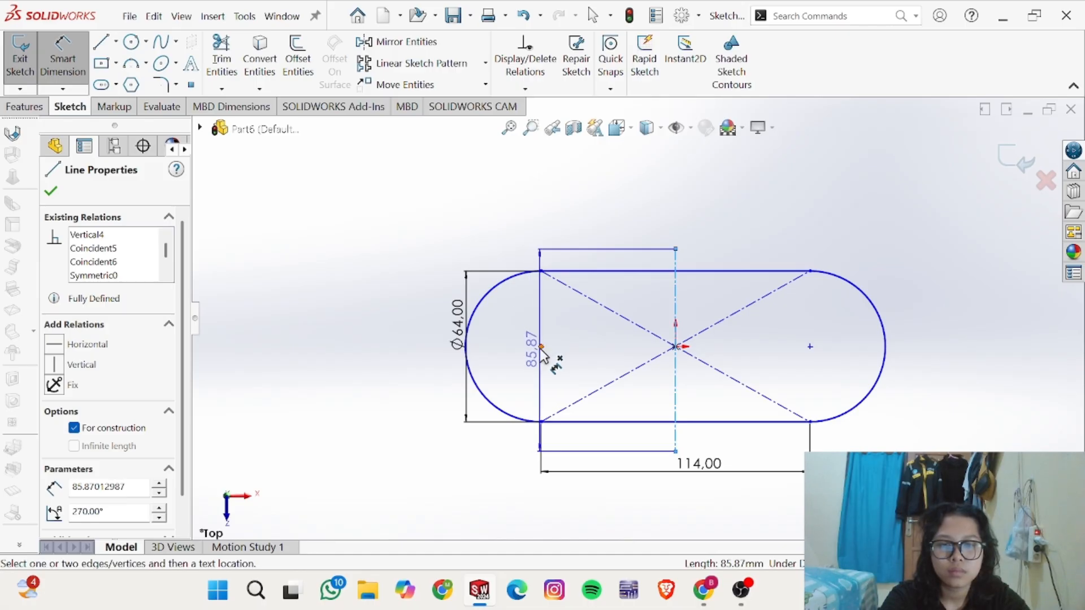
click(541, 347)
click(658, 218)
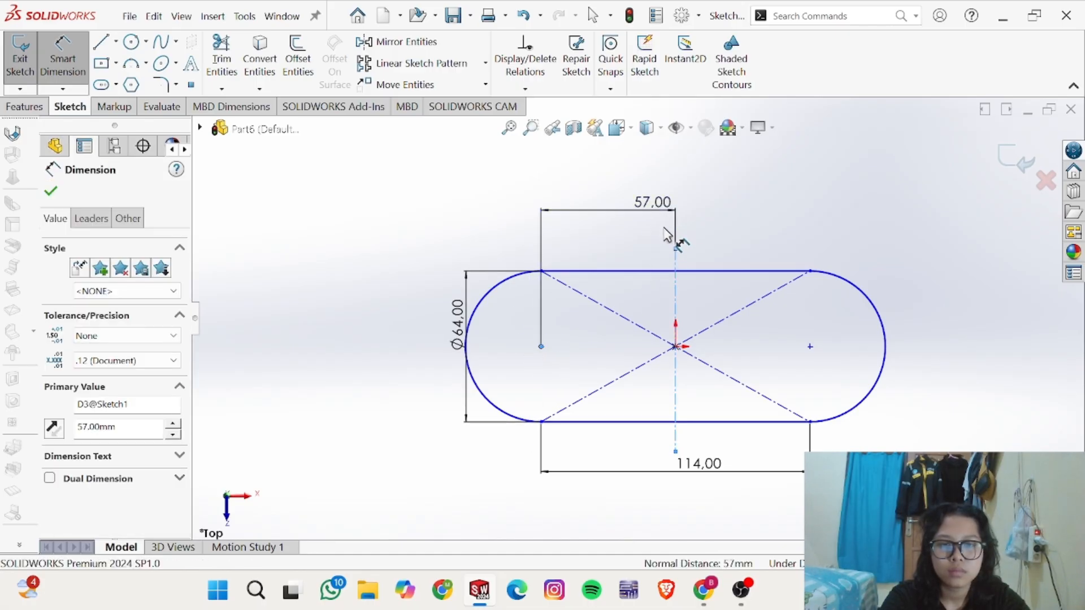
key(Return)
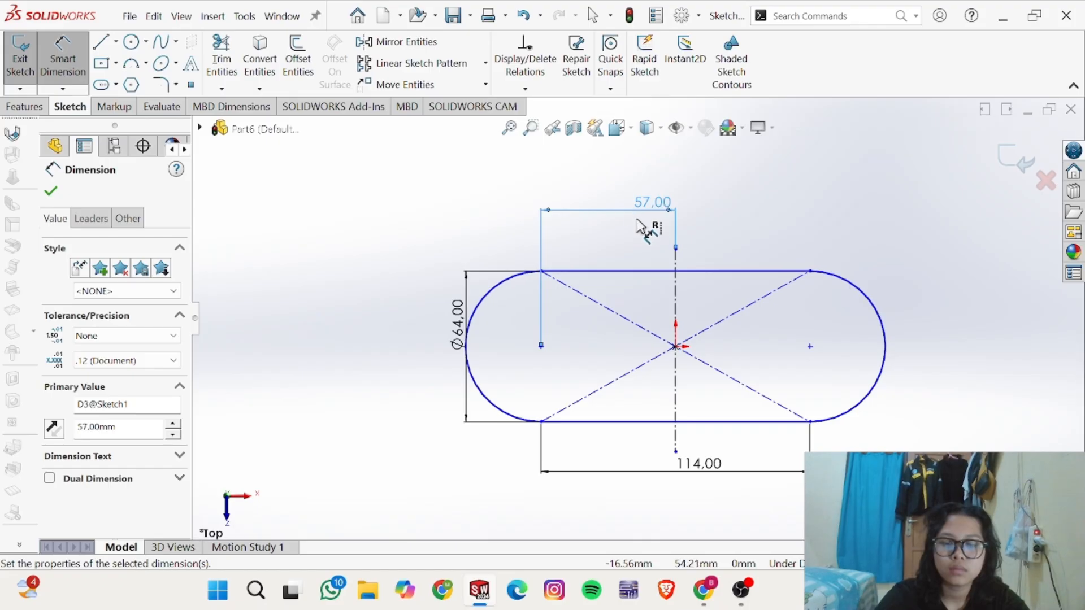
key(Escape)
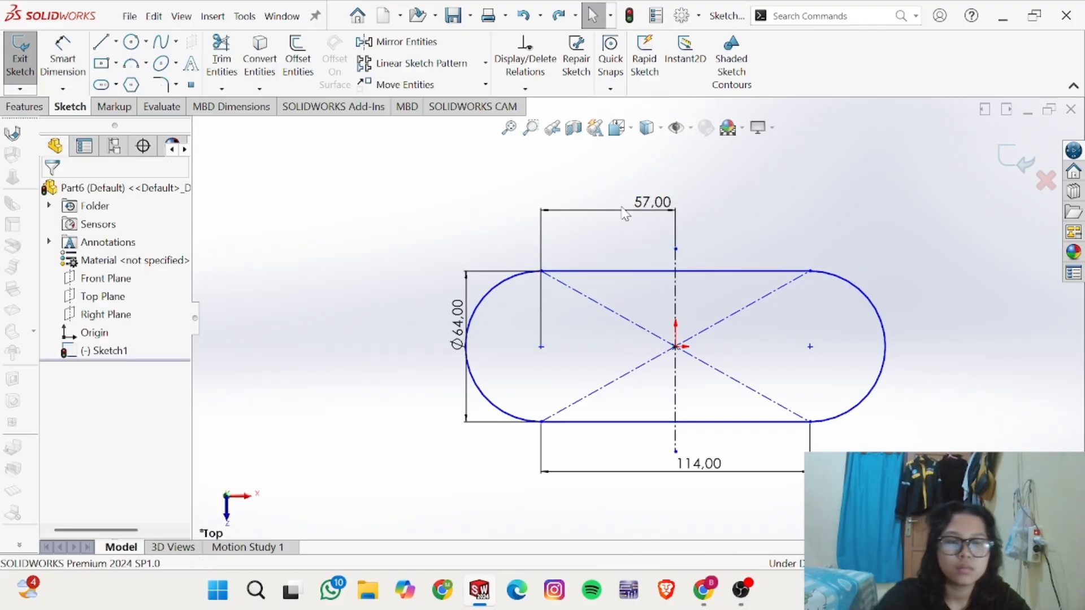
click(650, 218)
key(Delete)
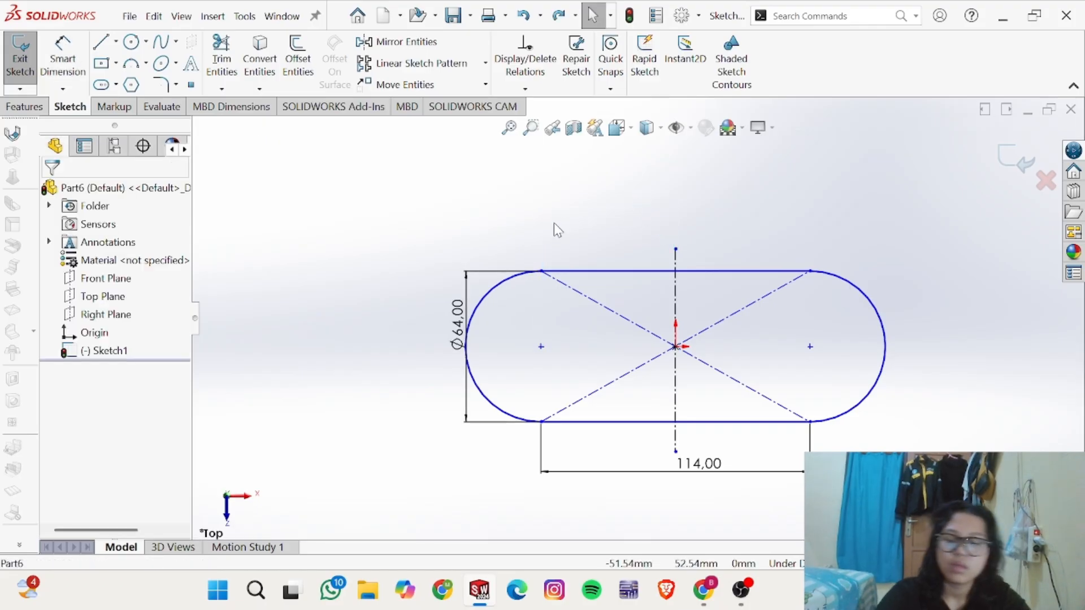
Step: Check drawing b) in Chrome and sketch a circle about 39.5 mm in diameter in SOLIDWORKS, centered on the left end arc's center
key(alt+Tab)
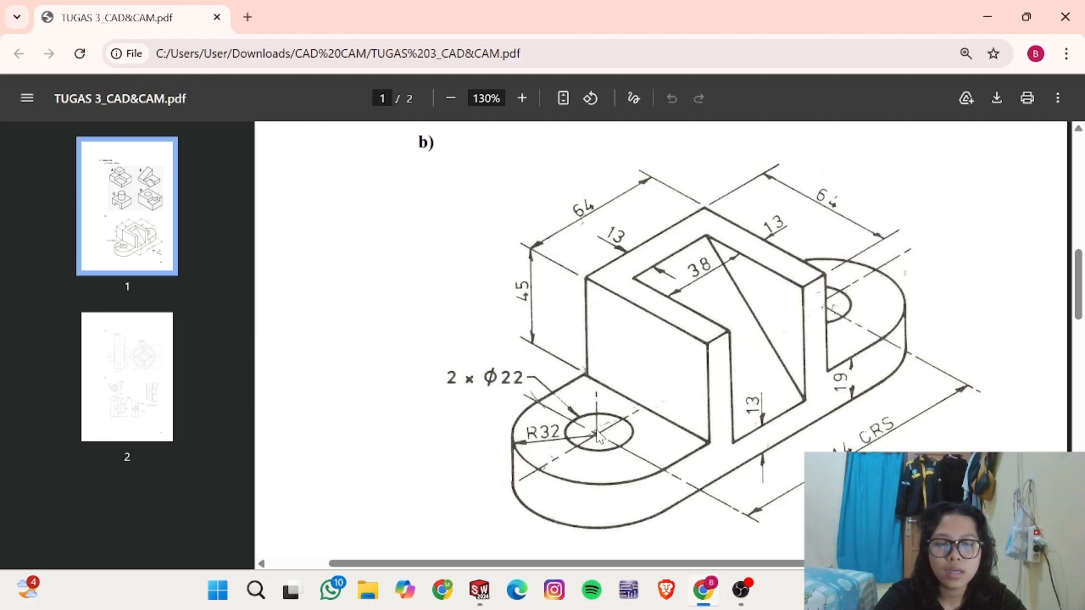
key(alt+Tab)
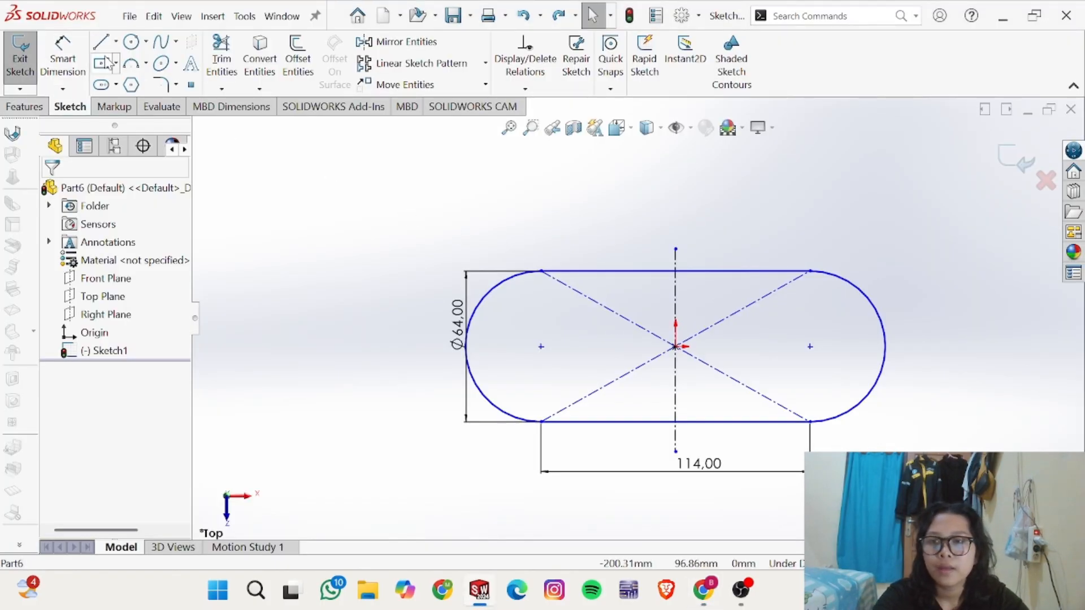
click(134, 43)
key(alt+Tab)
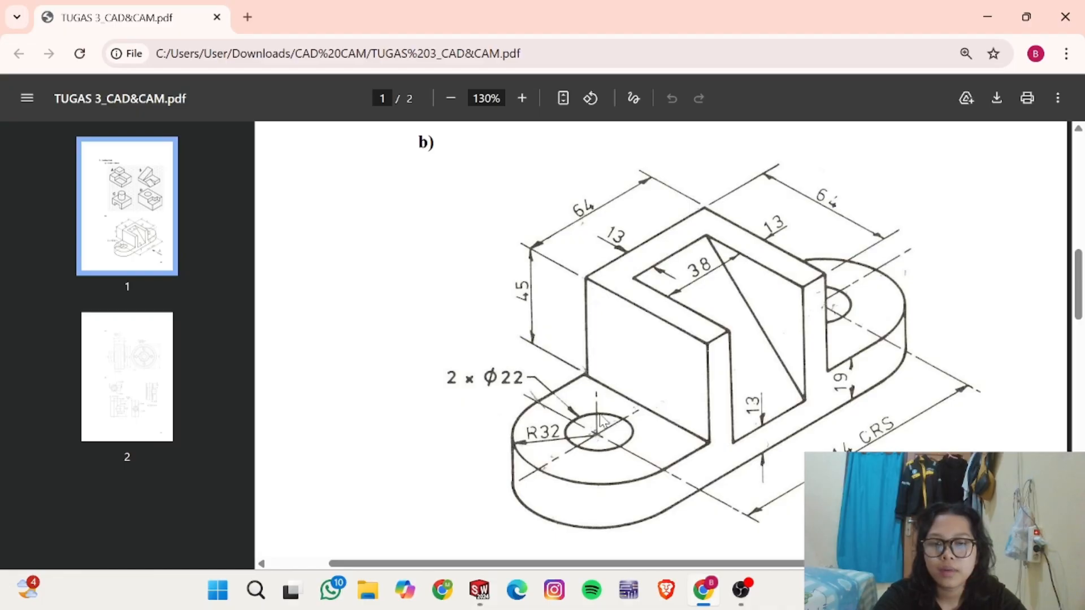
key(alt+Tab)
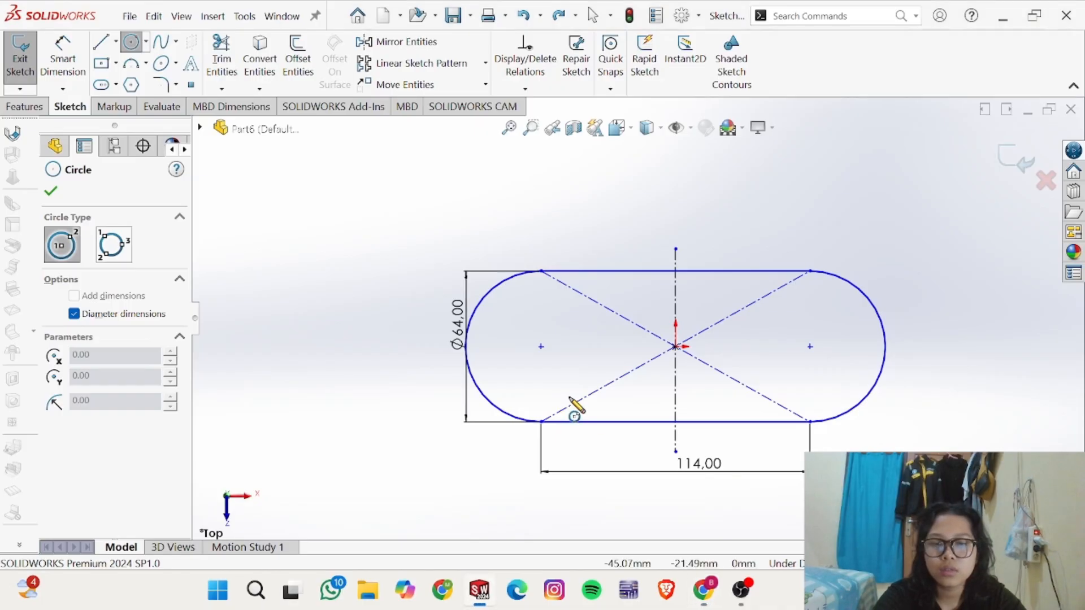
click(541, 347)
click(571, 312)
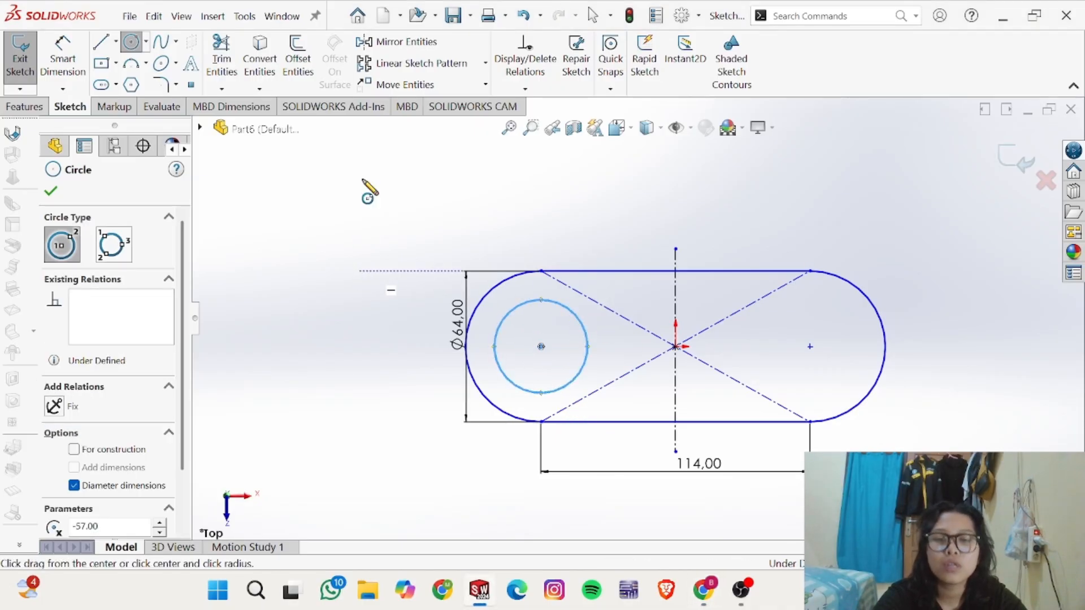
Step: Dimension the inner circle's diameter as 22 mm
click(63, 55)
click(522, 305)
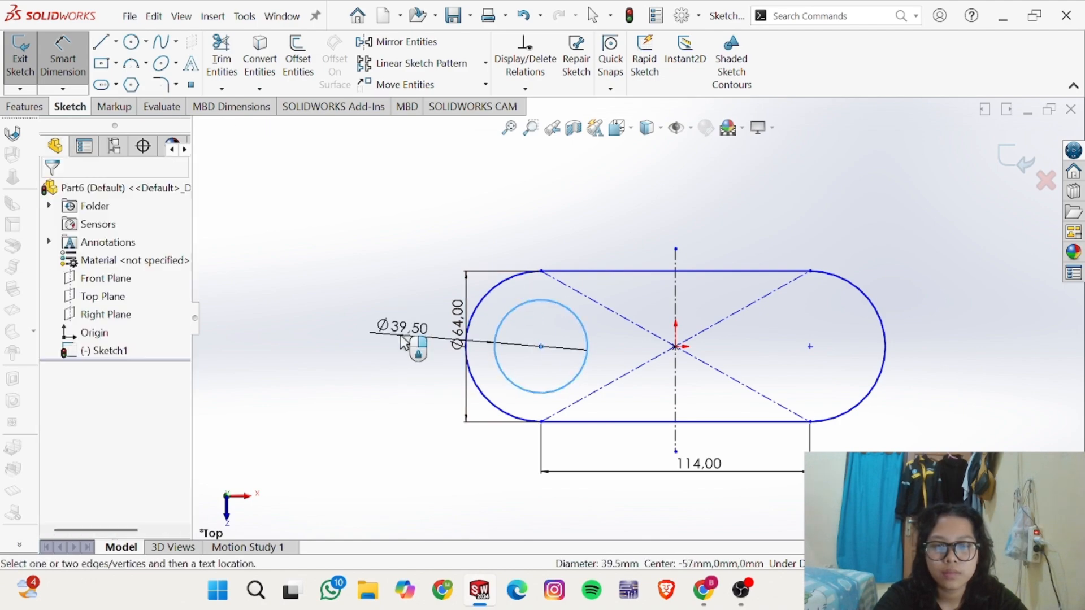
click(400, 339)
text(22)
key(Return)
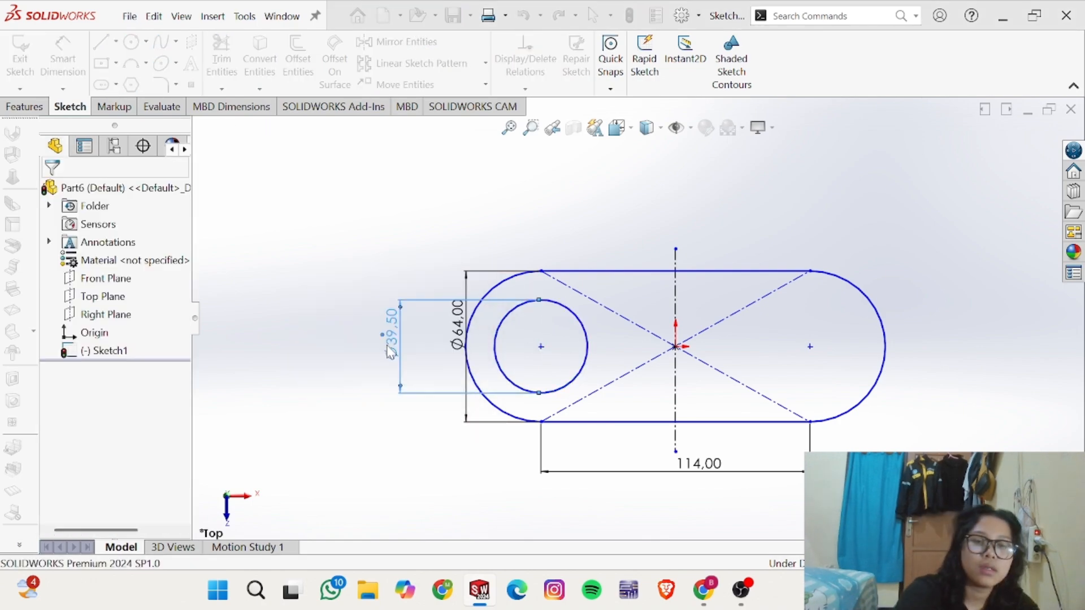
Step: Check drawing b) in Chrome and mirror the 22 mm circle about the vertical centerline in SOLIDWORKS, keeping the original
key(alt+Tab)
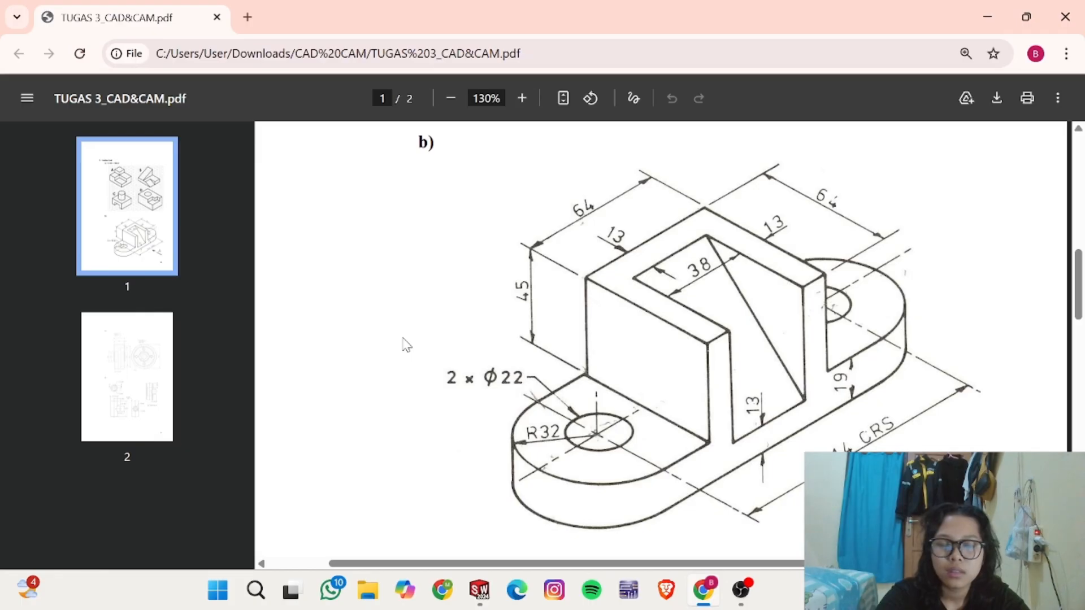
key(alt+Tab)
click(407, 41)
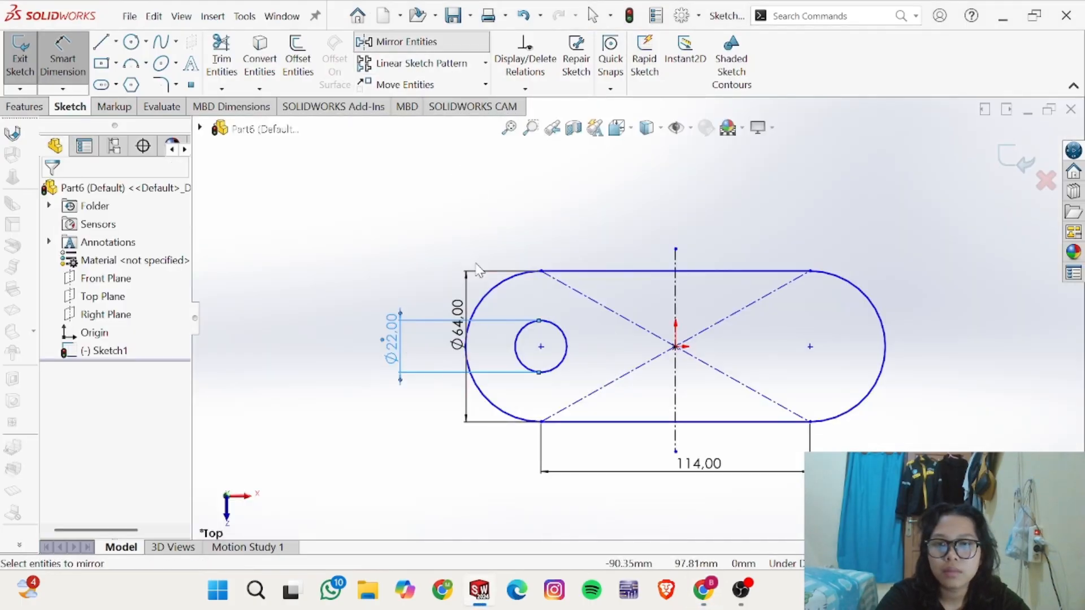
click(566, 339)
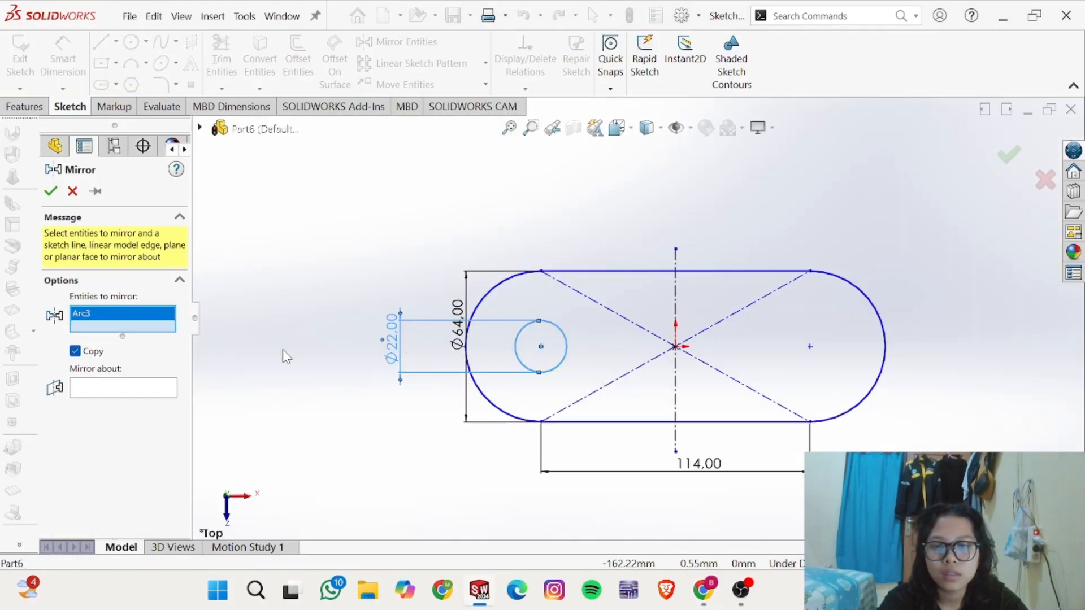
click(169, 390)
click(676, 296)
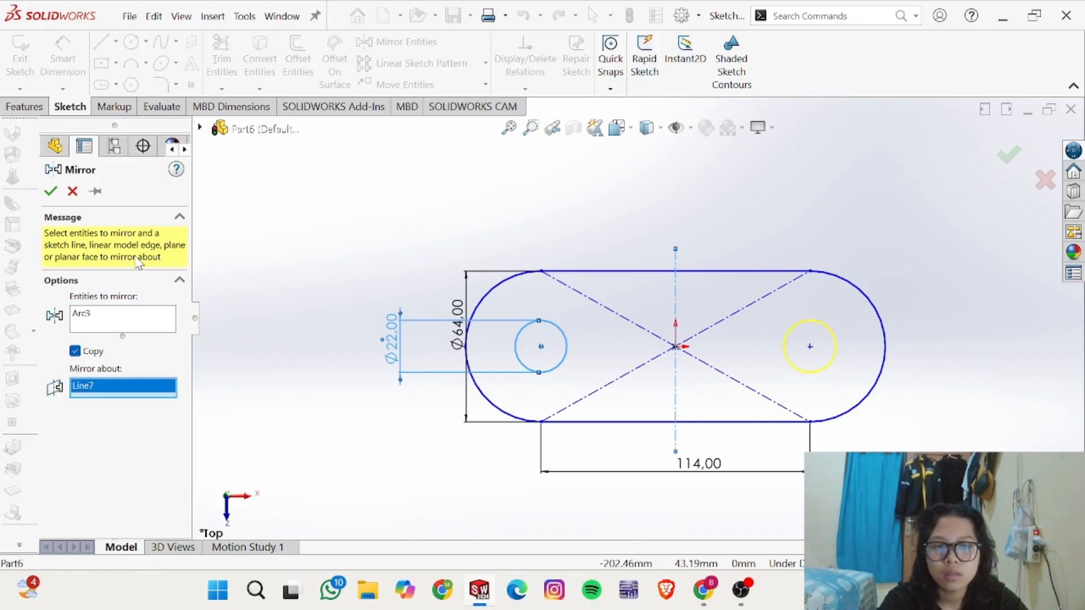
click(52, 193)
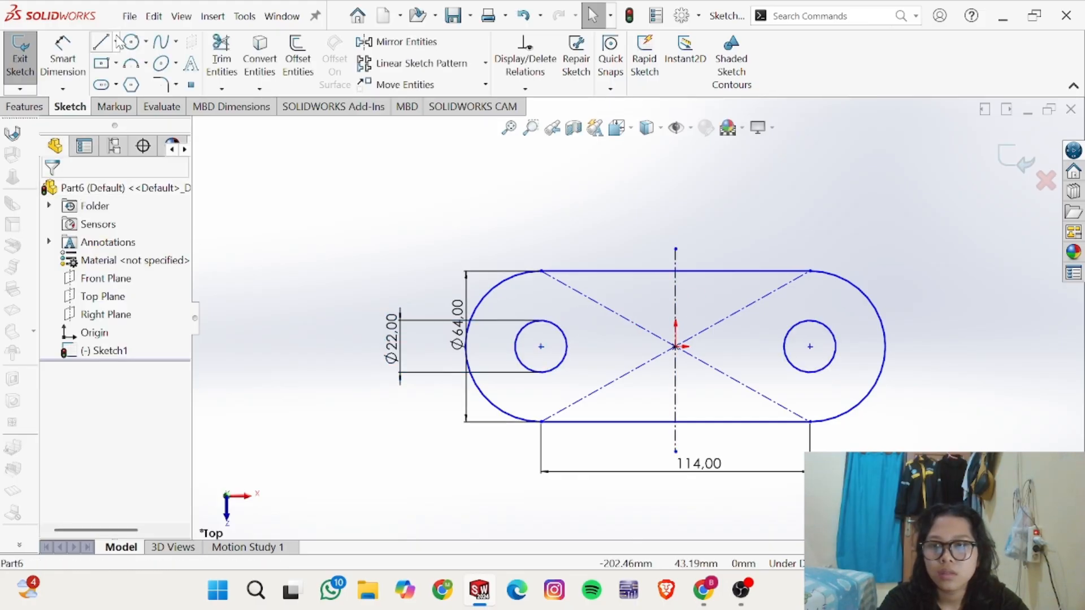
Step: Draw a horizontal centerline about 228 mm long through the origin and both hole centers, extending past the rounded ends
click(115, 42)
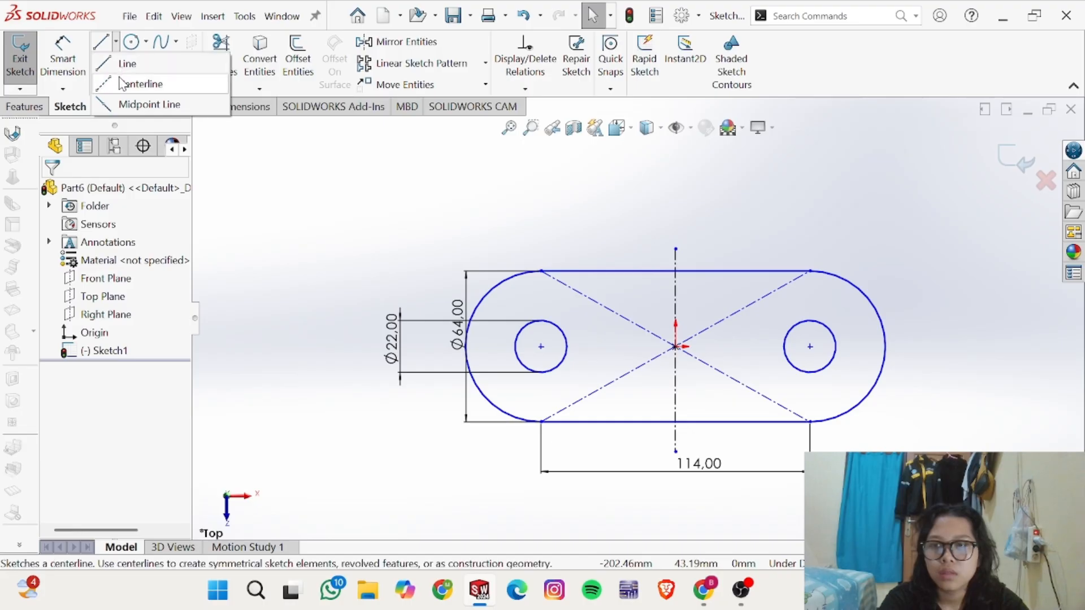
click(136, 82)
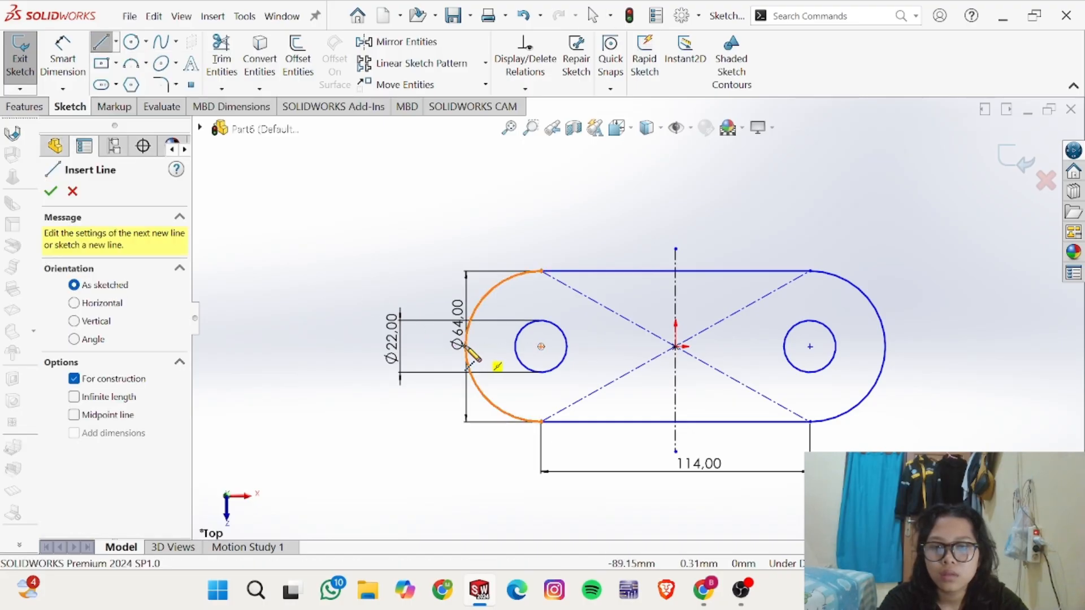
click(428, 347)
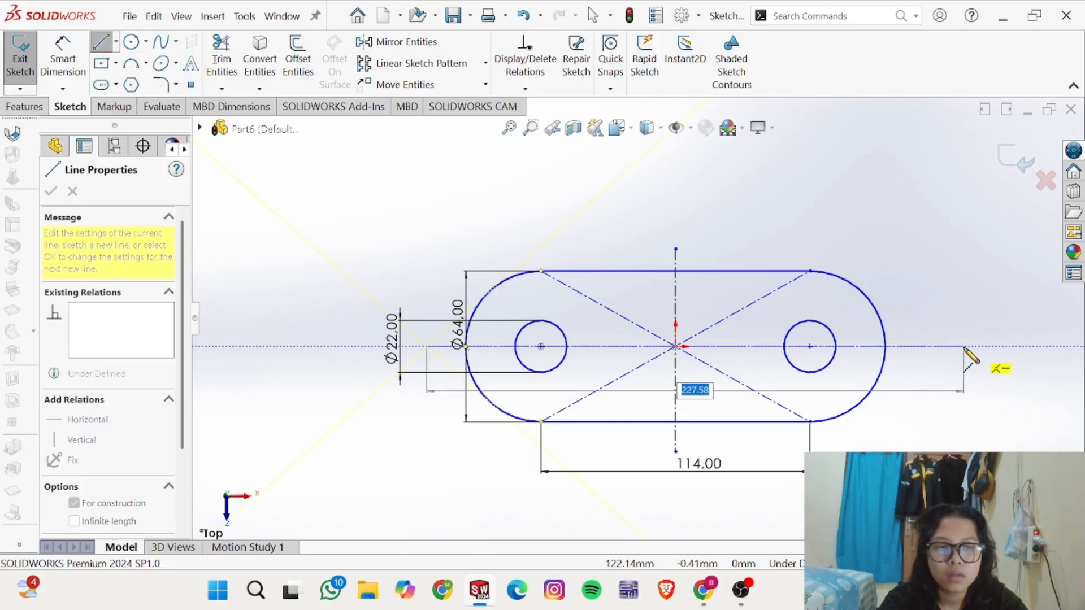
click(964, 347)
key(Escape)
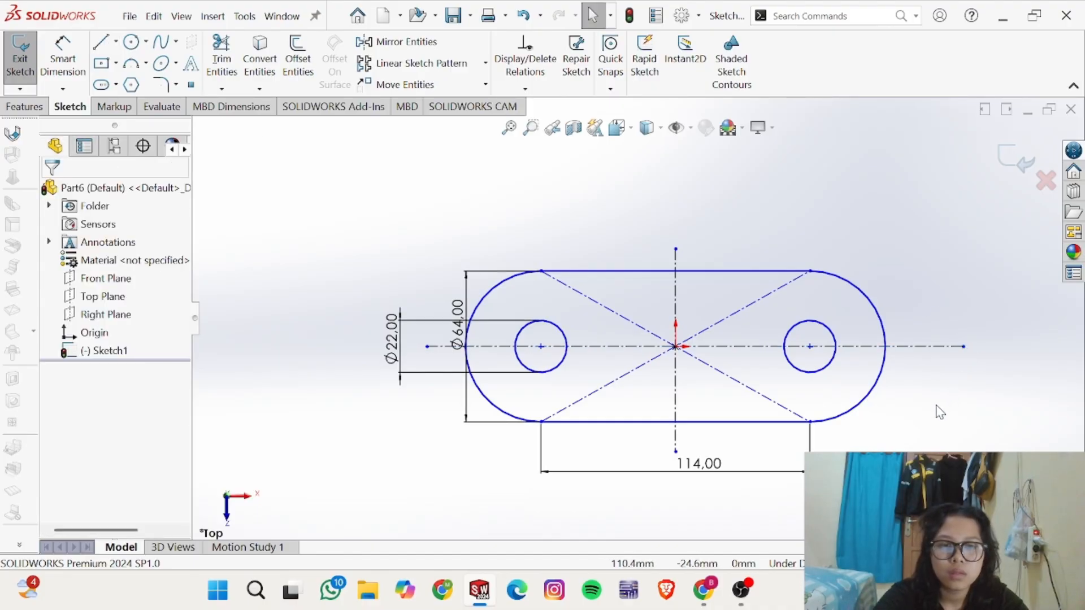
Step: Dimension the horizontal centerline's length, placing the dimension below the slot outline and accepting its value
right_drag(950, 437, 925, 329)
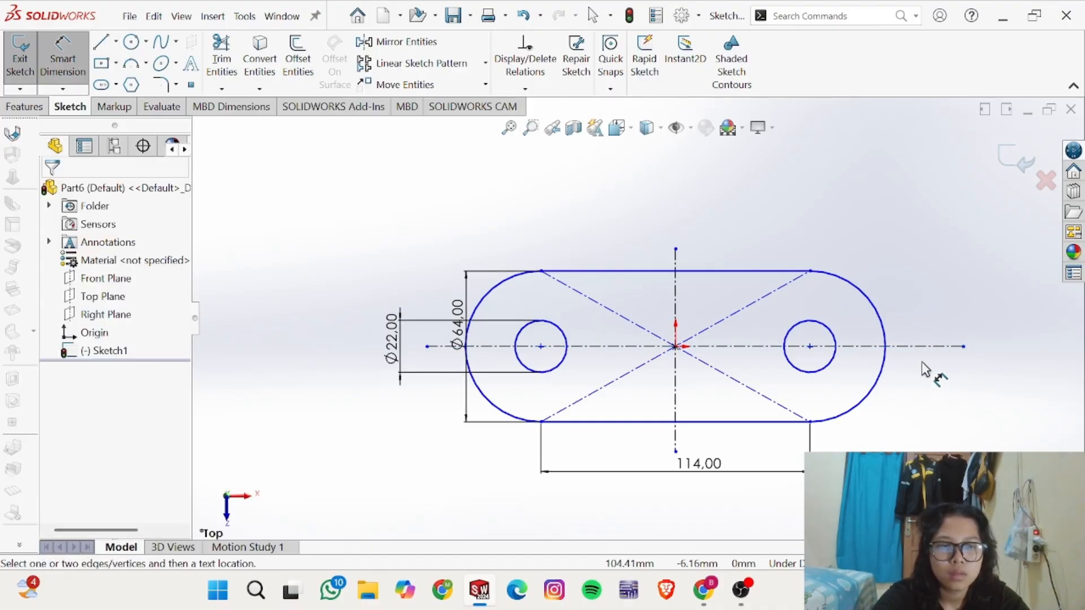
click(920, 347)
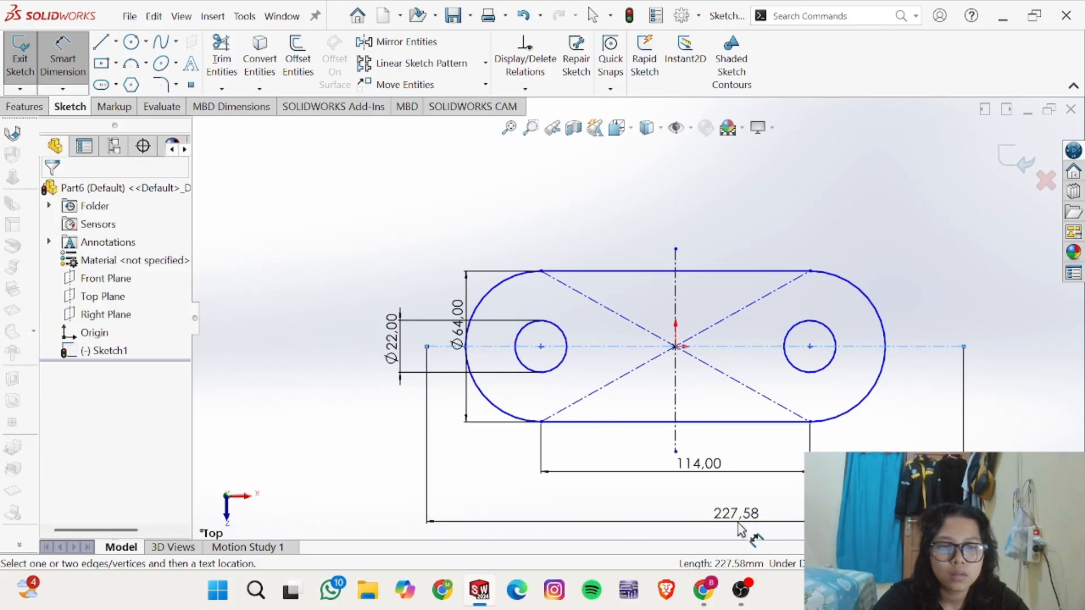
click(743, 529)
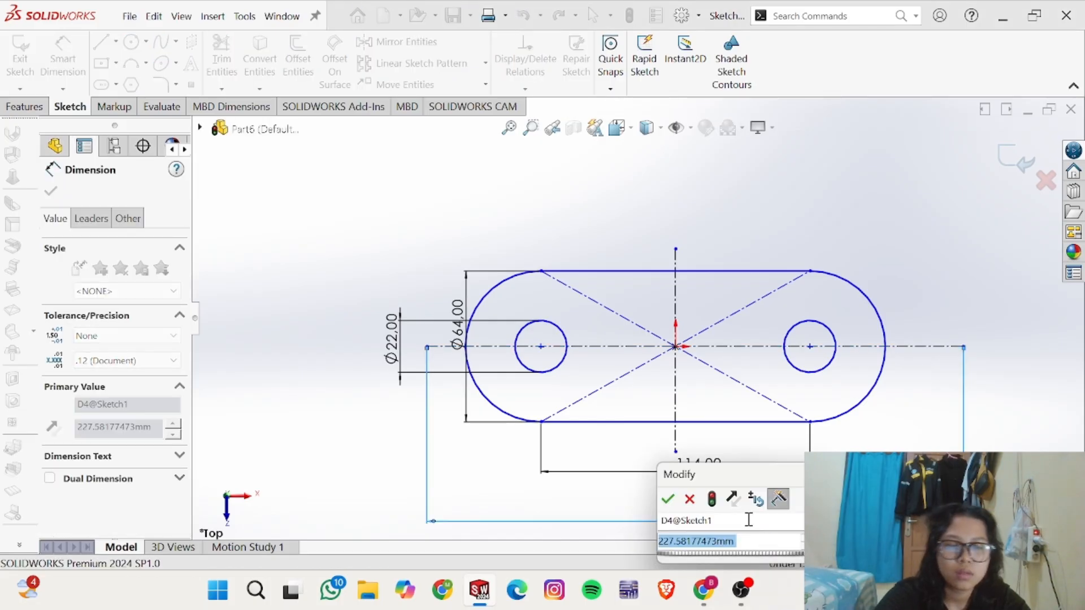
key(Return)
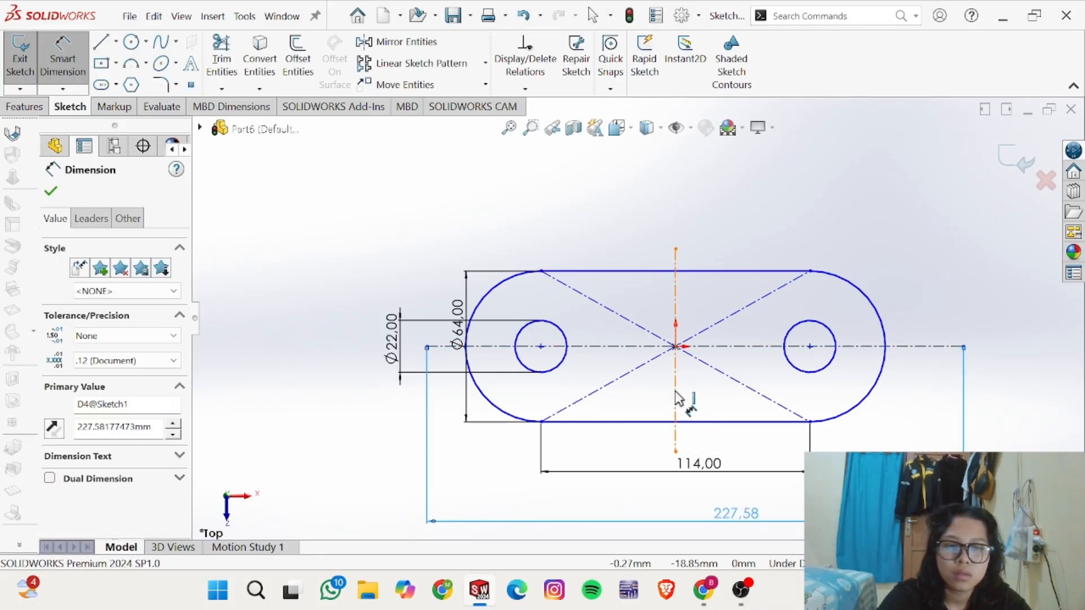
click(677, 398)
click(1014, 405)
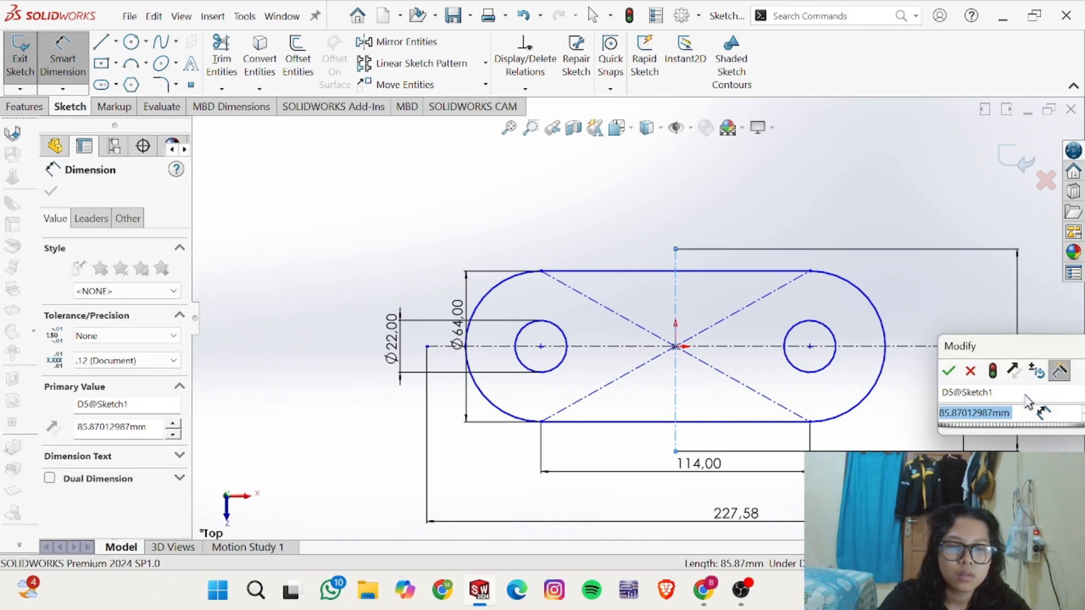
key(Return)
key(Delete)
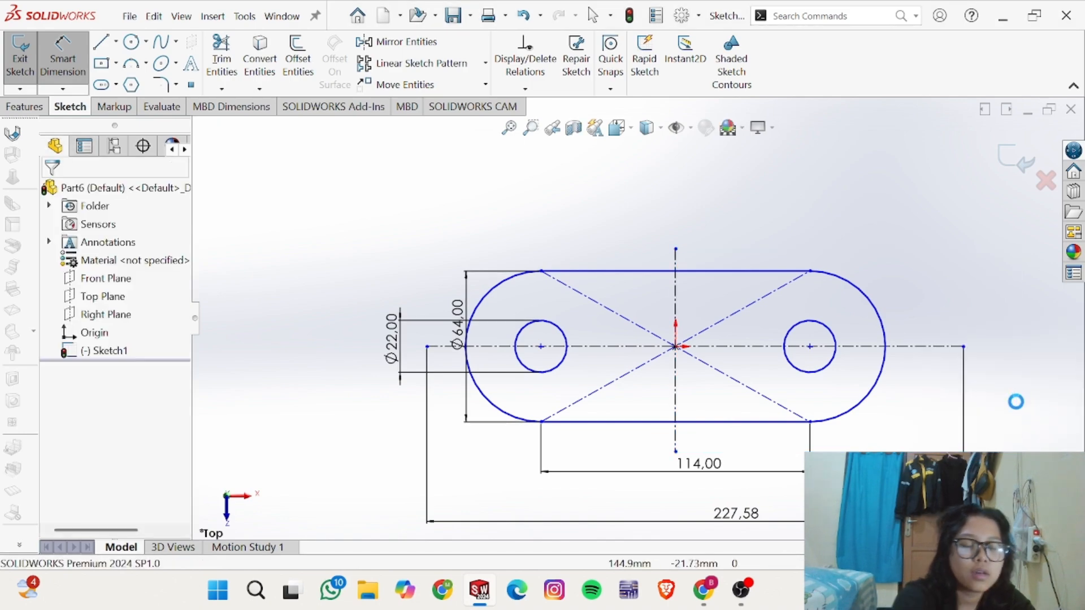
key(Escape)
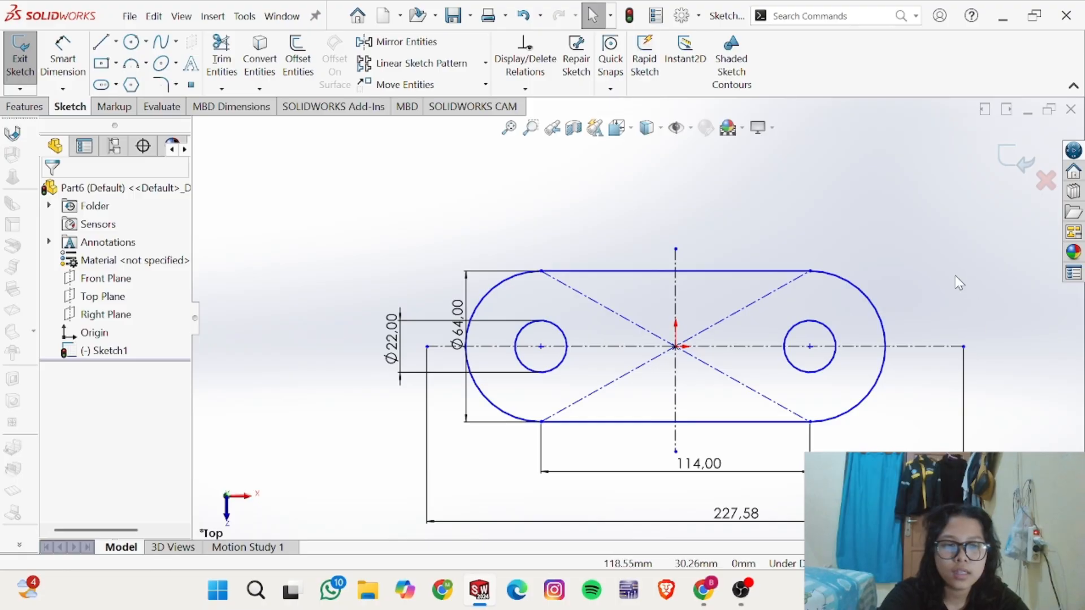
Step: Check drawing b) in Chrome and, in SOLIDWORKS, dimension the horizontal distance from the left hole's center to the right arc's upper endpoint
key(alt+Tab)
key(alt+Tab)
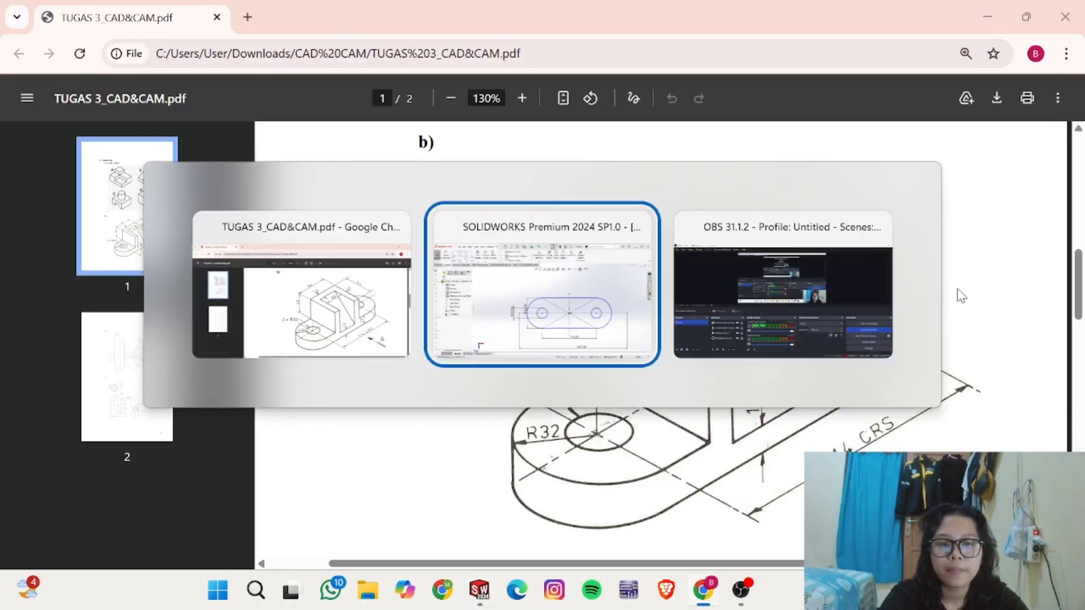
key(alt+Tab)
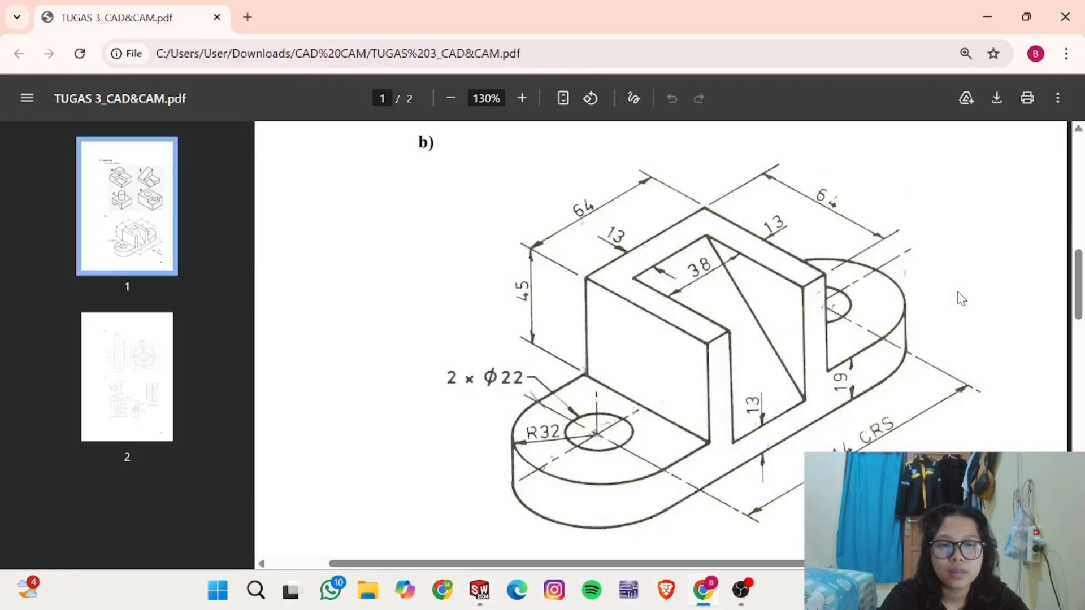
key(alt+Tab)
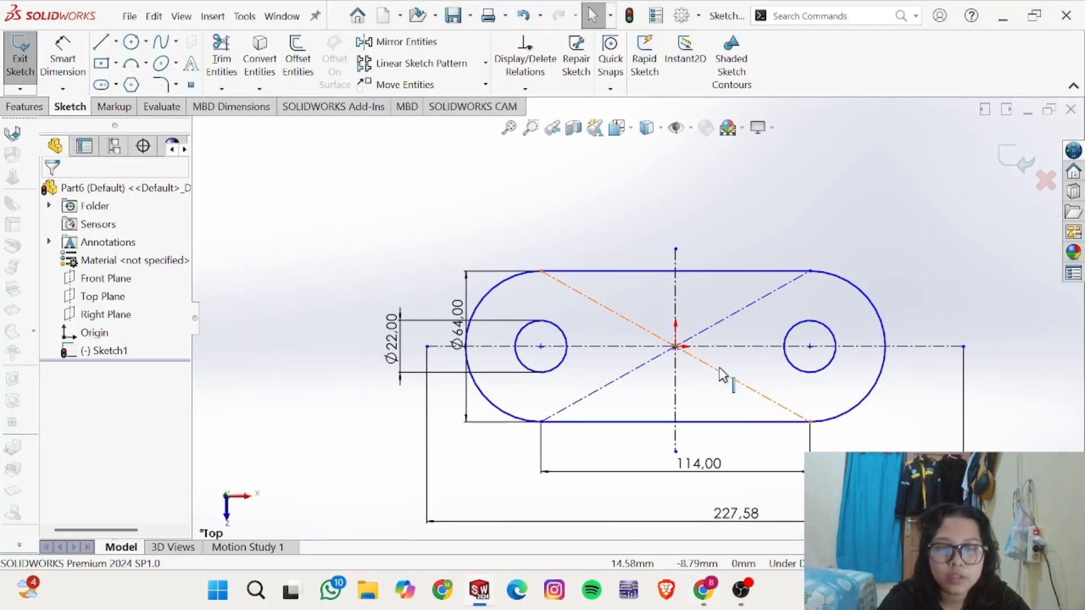
right_drag(504, 242, 537, 181)
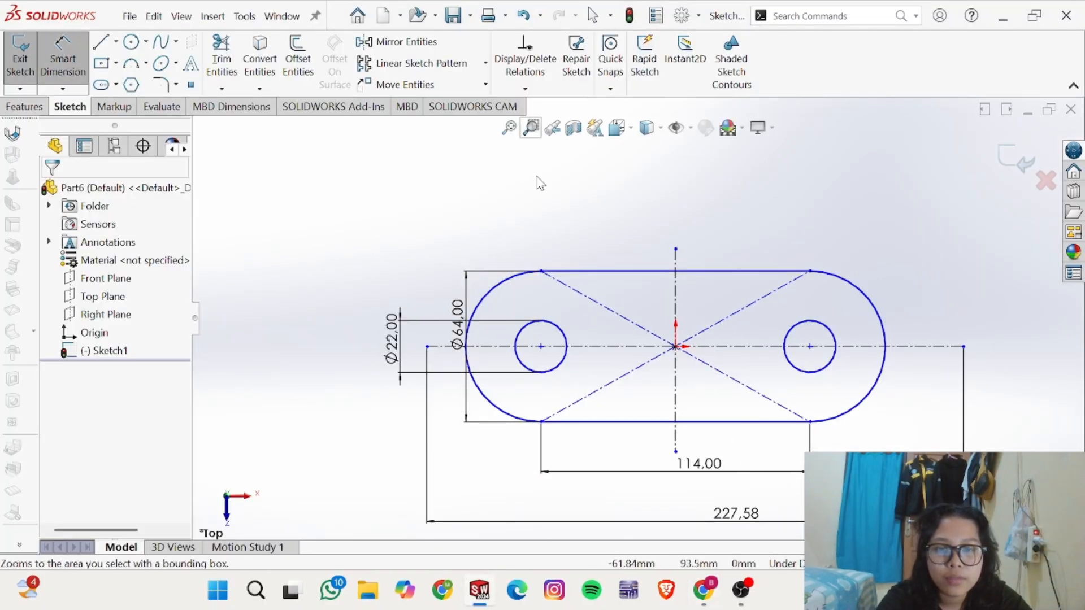
click(540, 347)
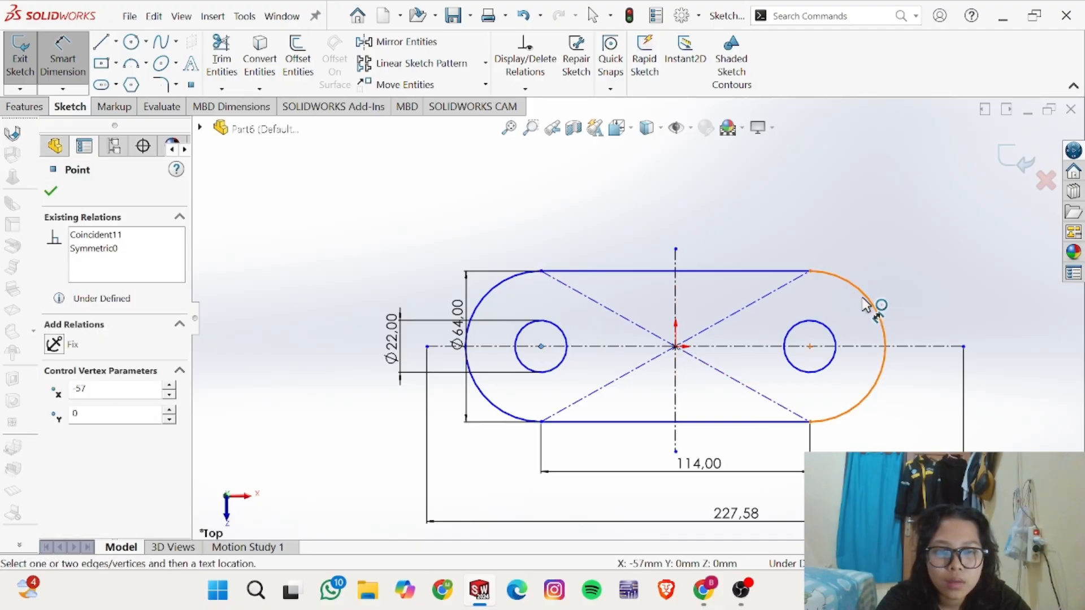
click(811, 272)
click(713, 208)
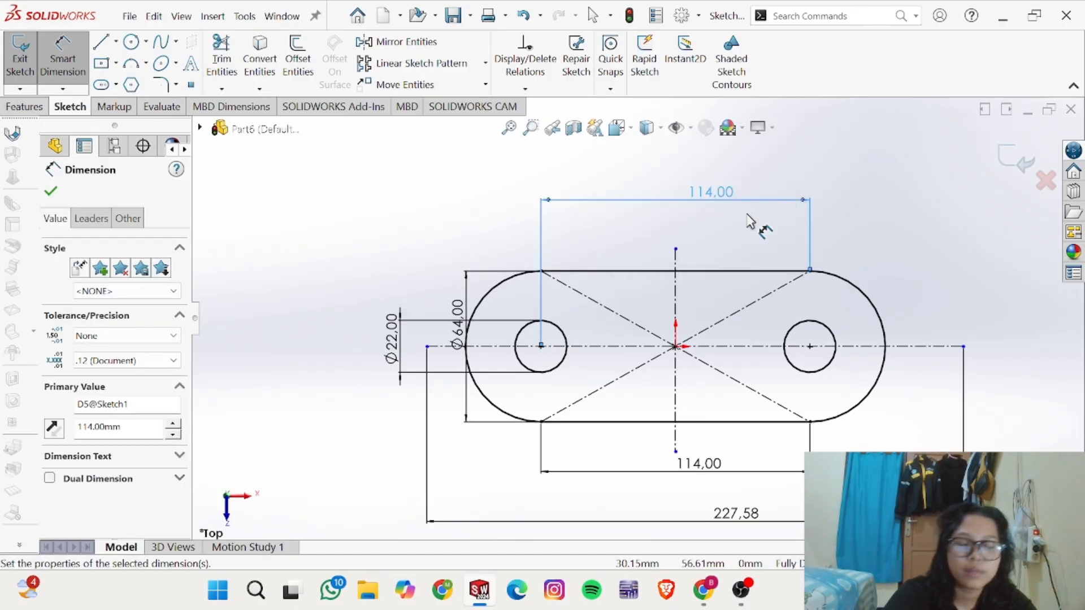
key(alt+Tab)
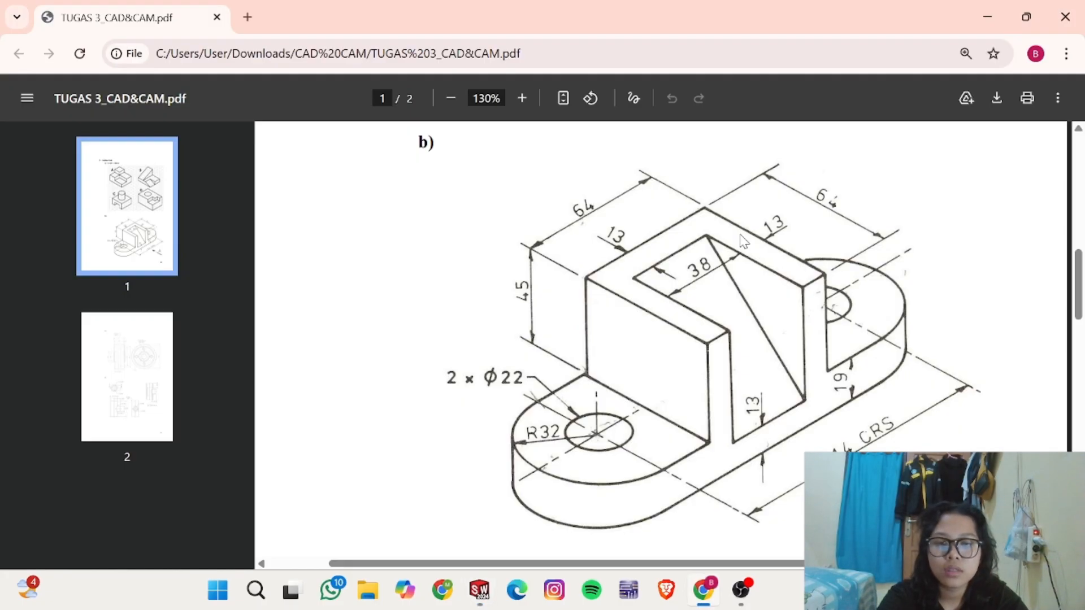
Step: Check the base thickness on drawing b) in Chrome and, in SOLIDWORKS, extrude the two-hole base sketch 19 mm
key(alt+Tab)
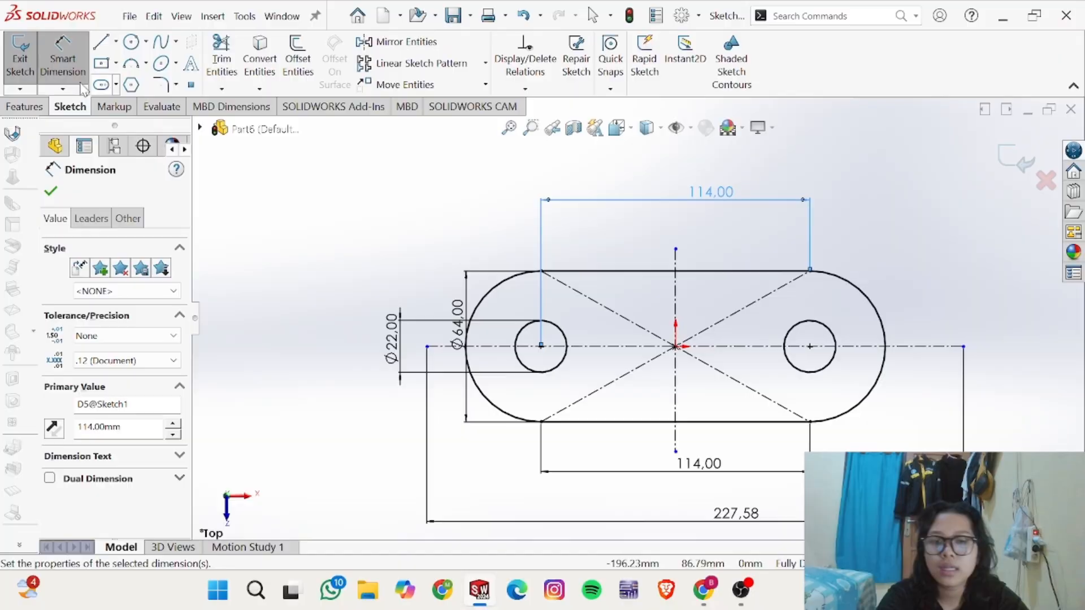
click(24, 106)
click(34, 74)
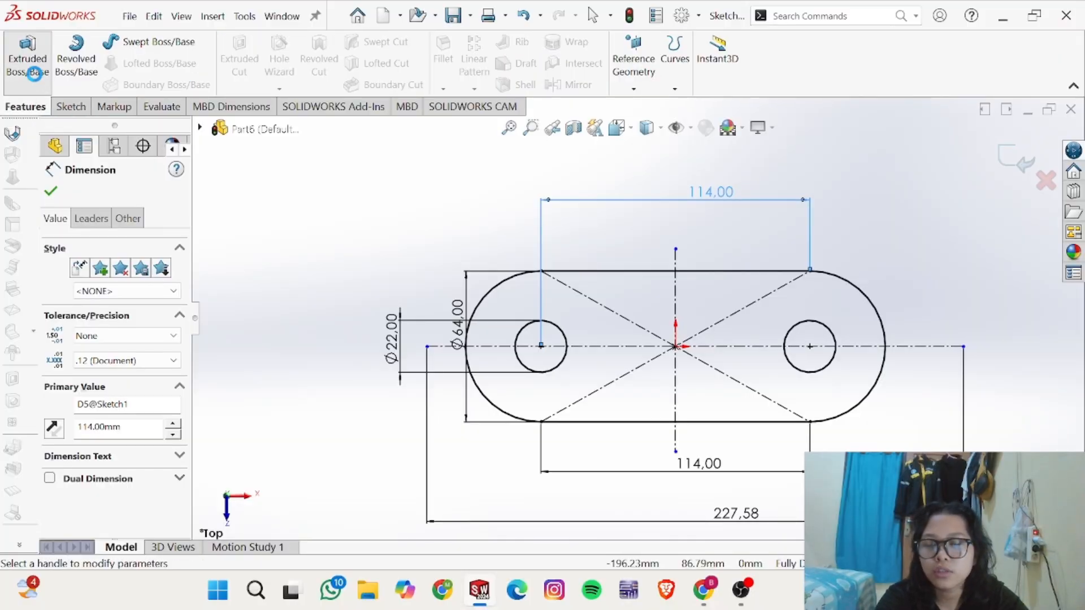
key(alt+Tab)
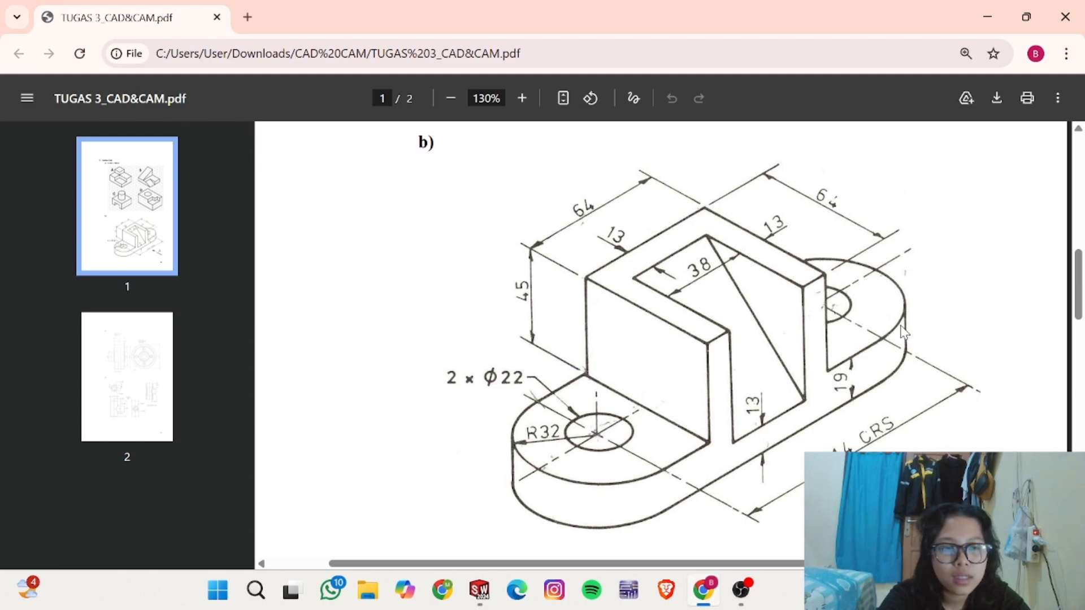
scroll(751, 386, down, 2)
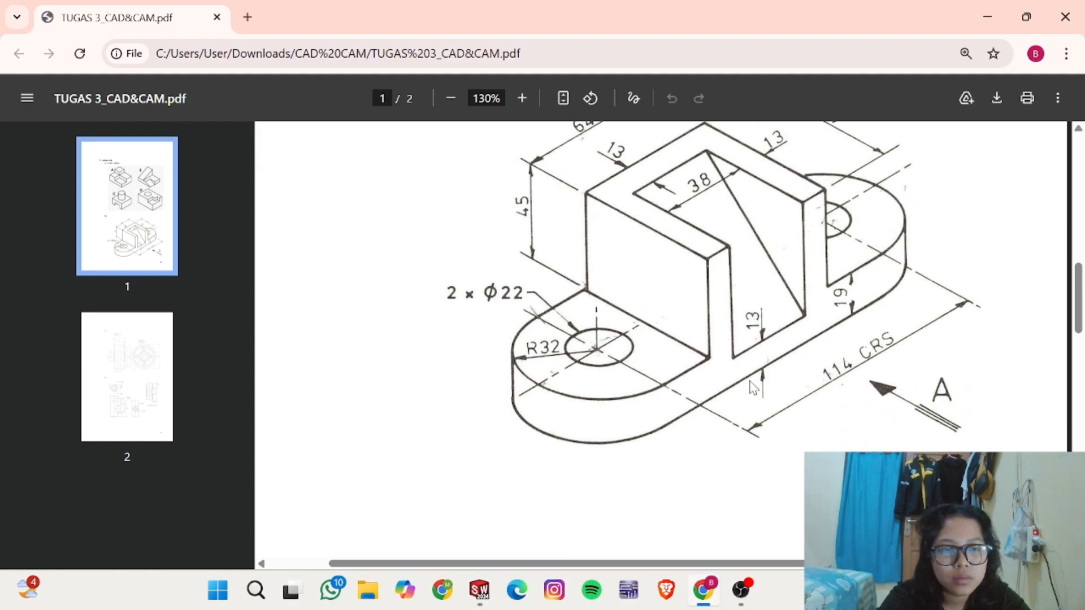
scroll(751, 386, up, 2)
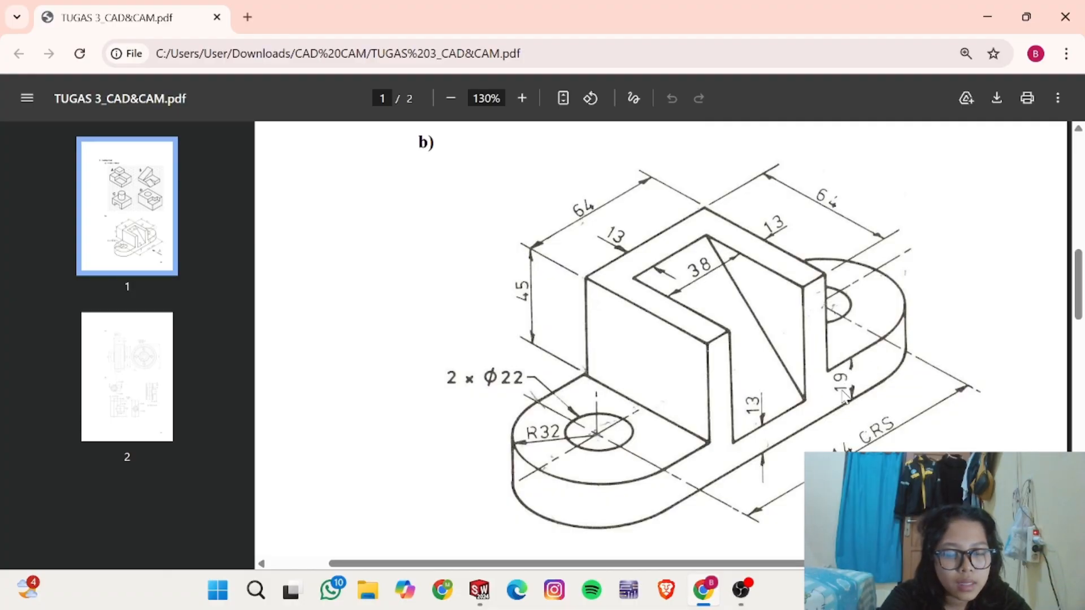
key(alt+Tab)
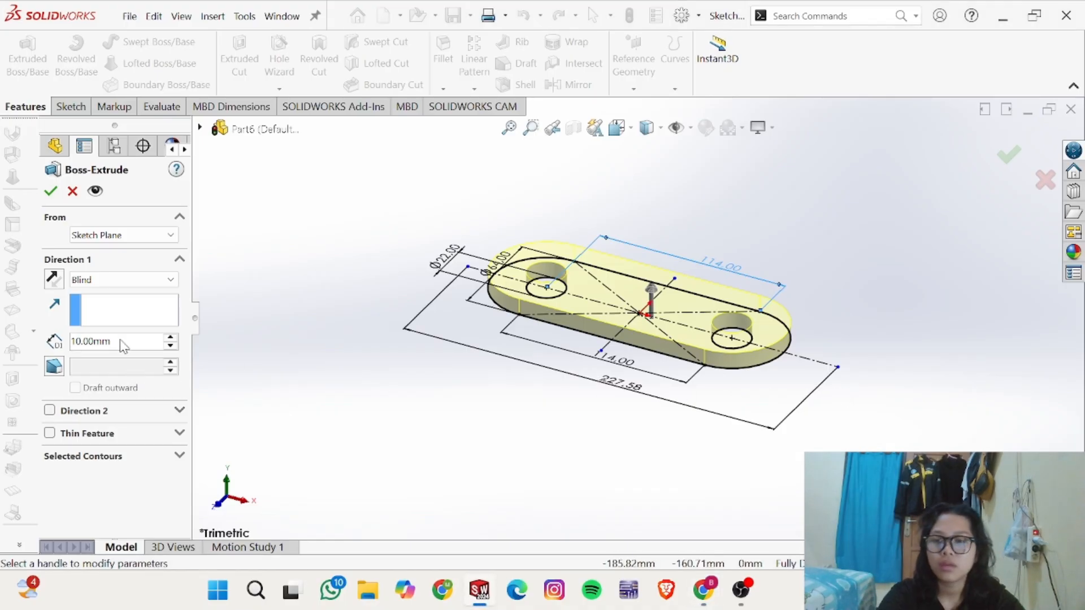
click(122, 340)
double_click(118, 346)
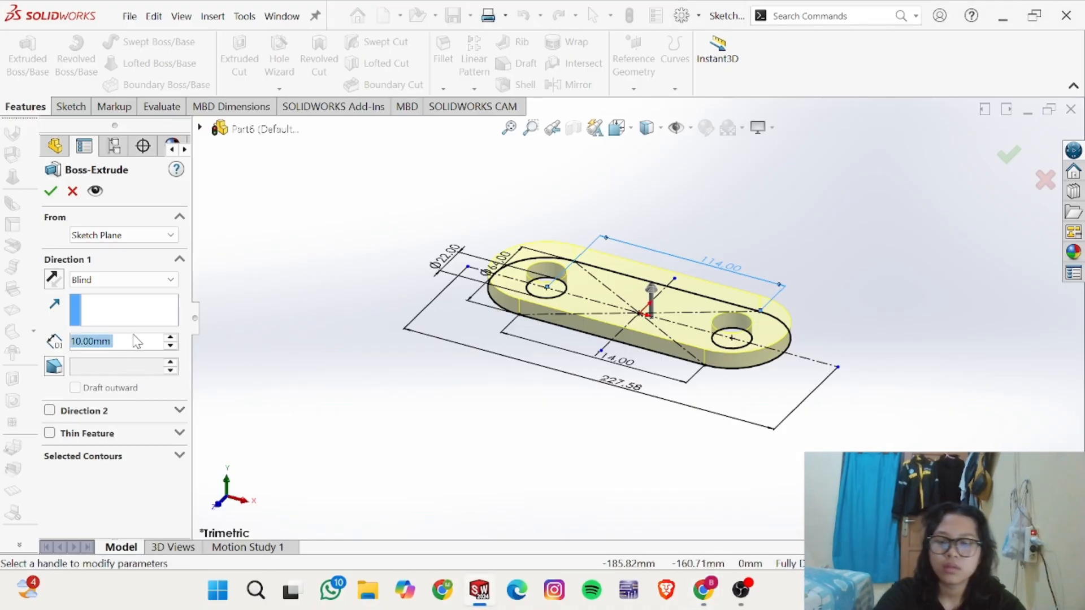
text(19)
key(Return)
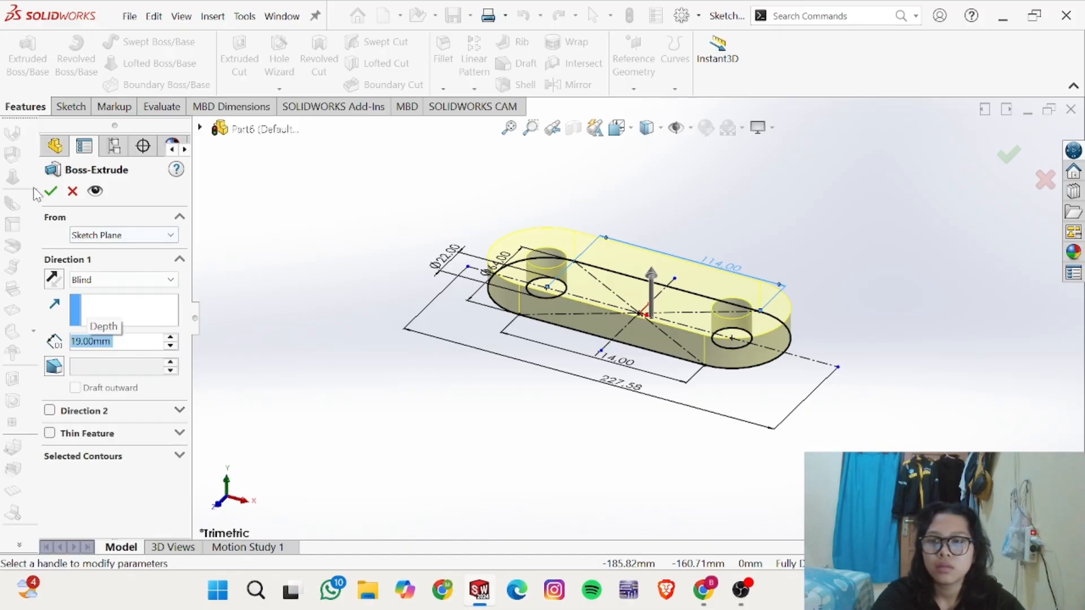
click(50, 193)
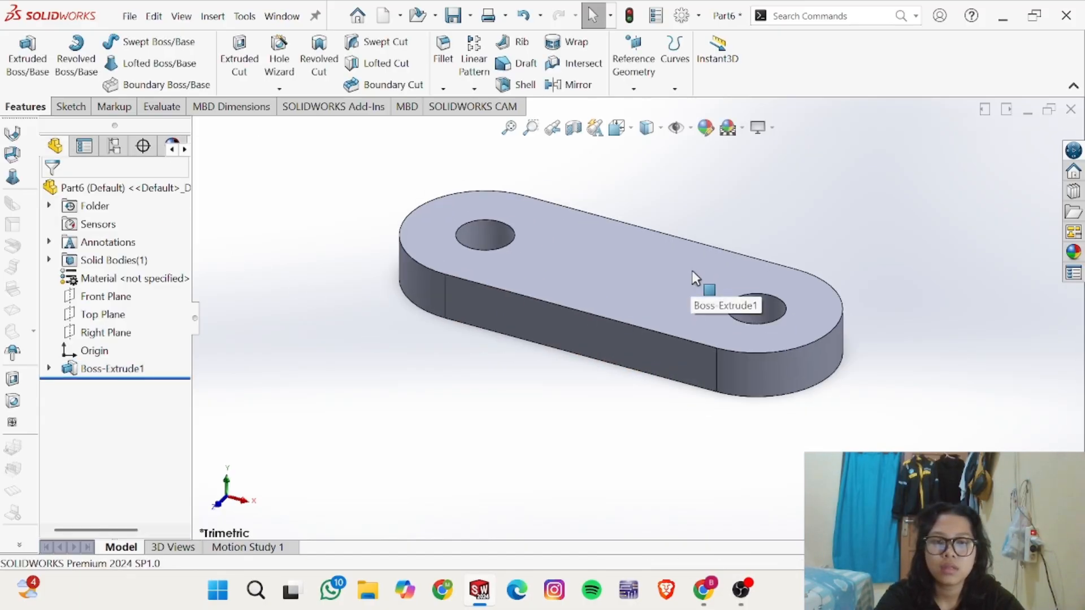
Step: On the base's upper face, sketch a center rectangle from the origin, about 40 mm wide and reaching both long edges
key(alt+Tab)
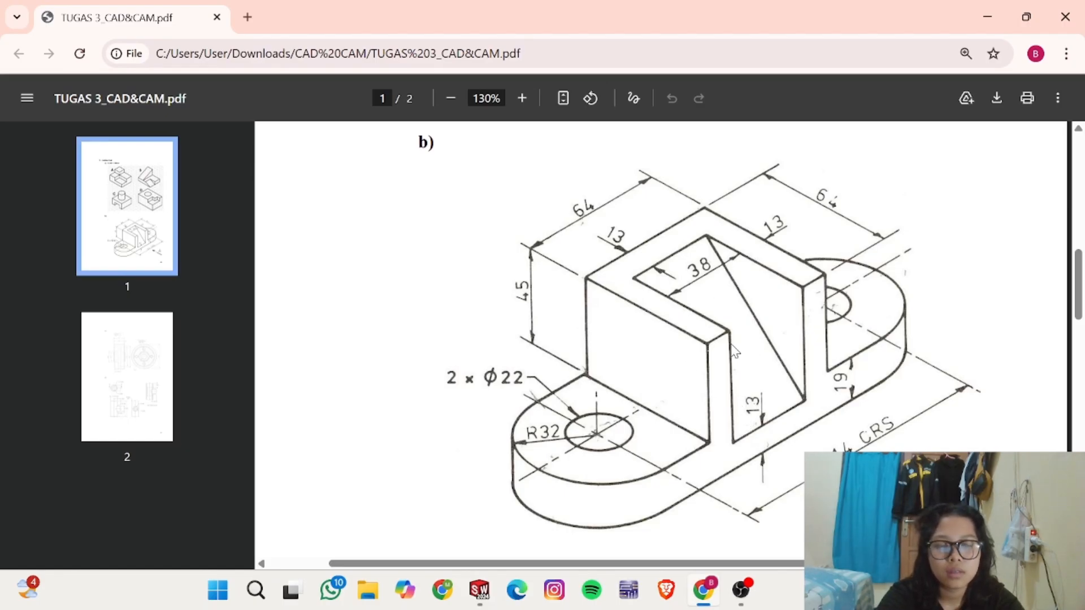
key(alt+Tab)
click(640, 257)
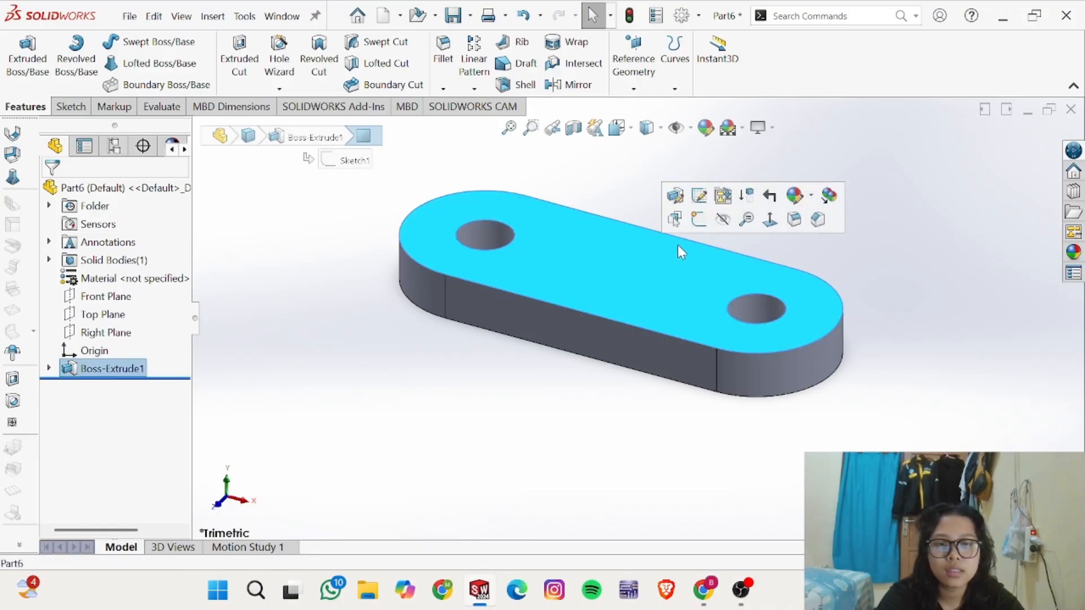
click(699, 220)
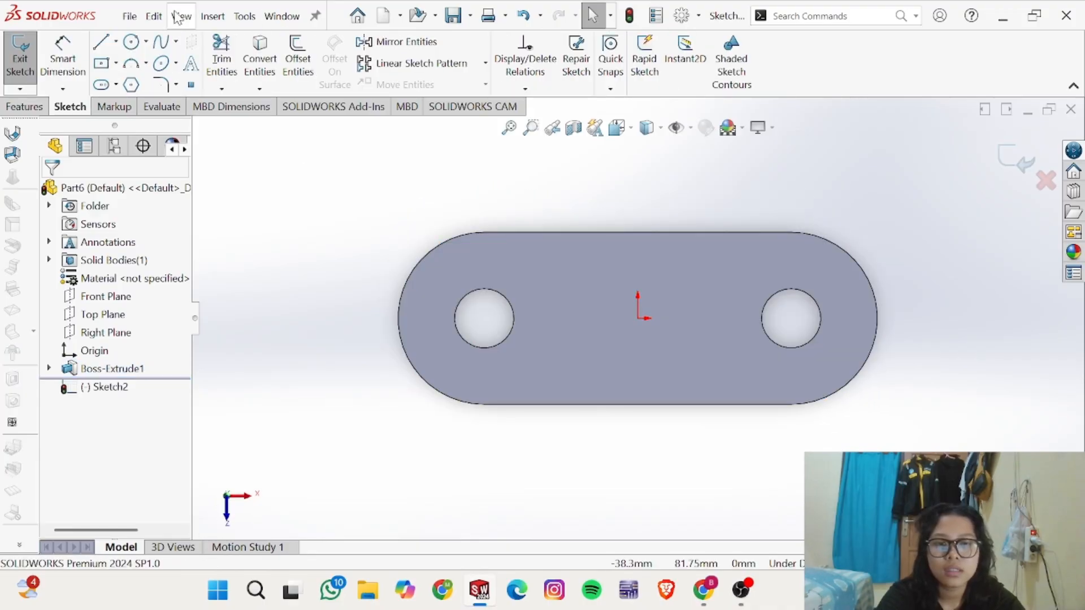
click(105, 67)
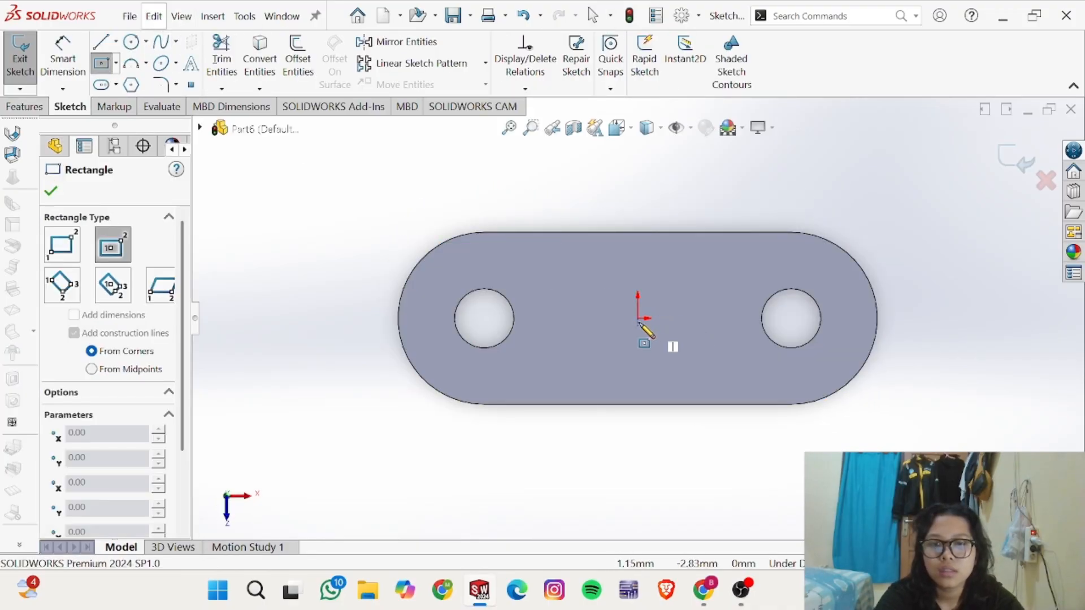
click(638, 318)
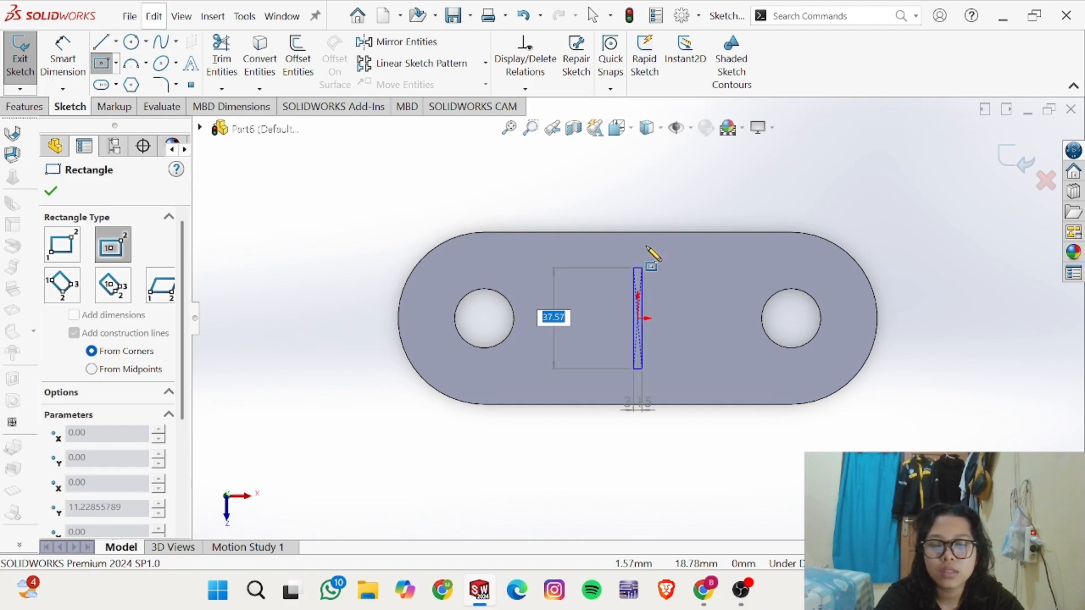
click(692, 233)
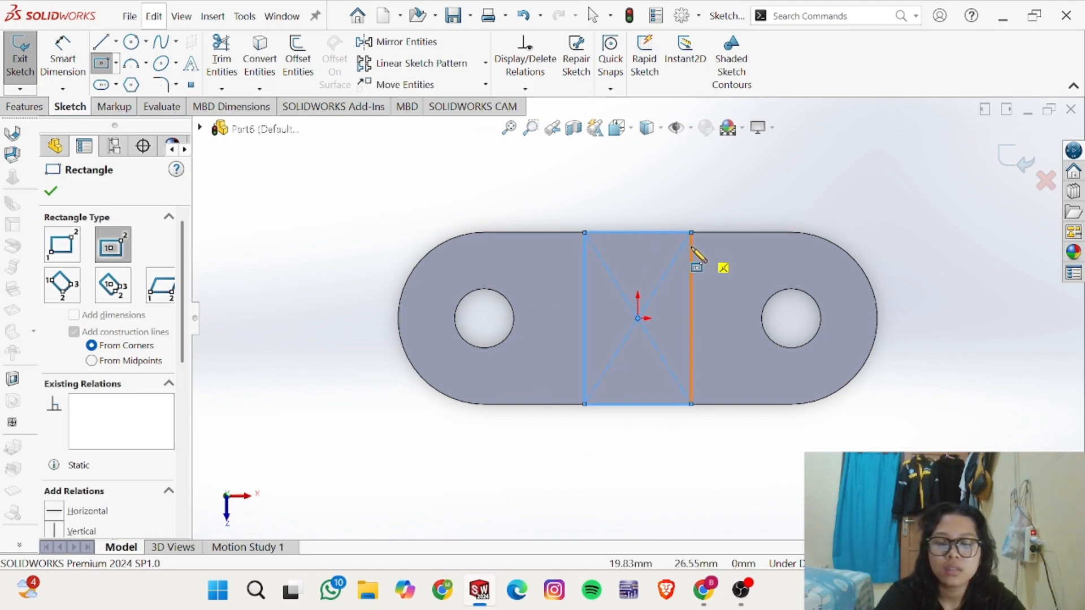
Step: Check drawing b) in Chrome and, in SOLIDWORKS, dimension the rectangle's horizontal width as 64 mm
key(alt+Tab)
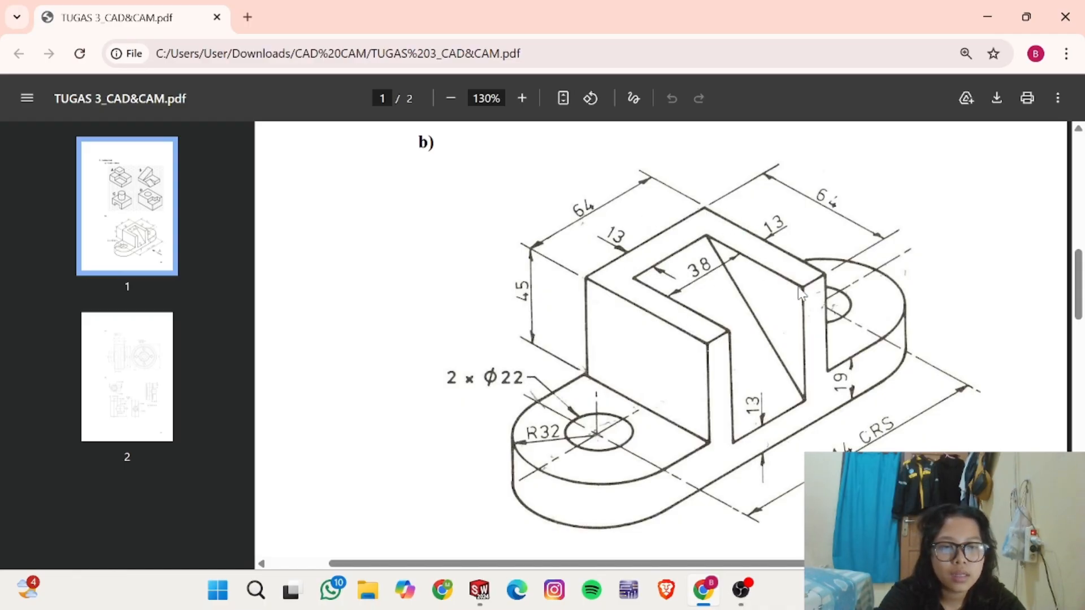
key(alt+Tab)
key(d)
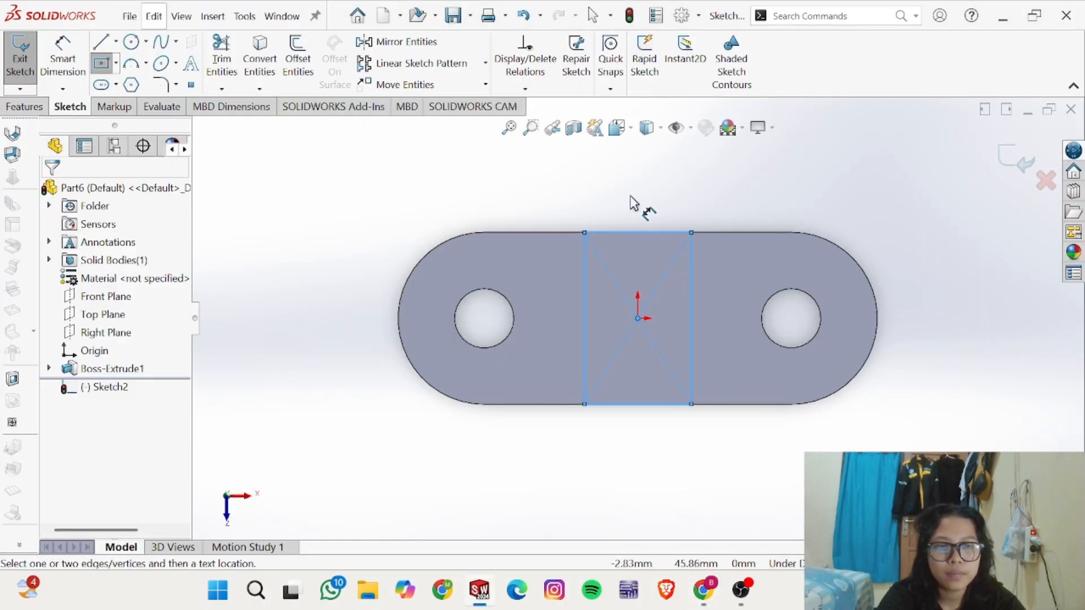
click(628, 232)
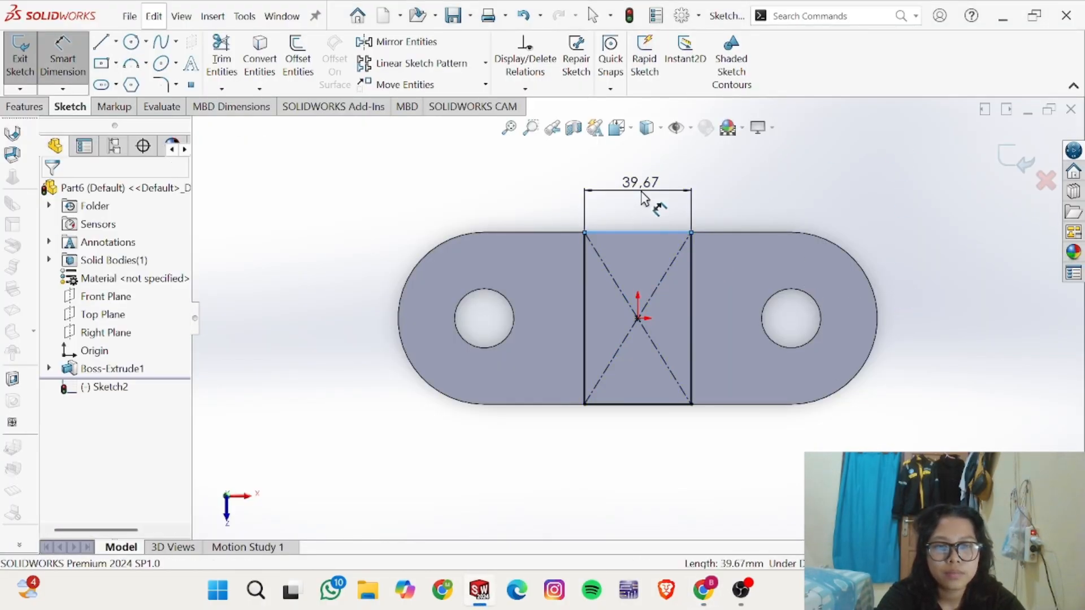
click(607, 198)
text(64)
key(Return)
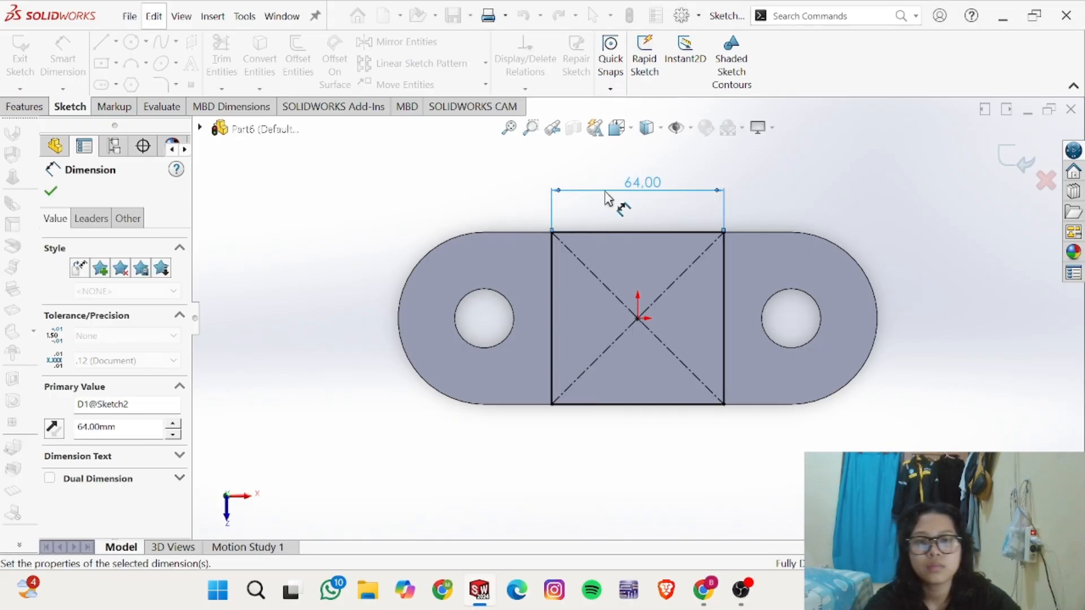
click(725, 291)
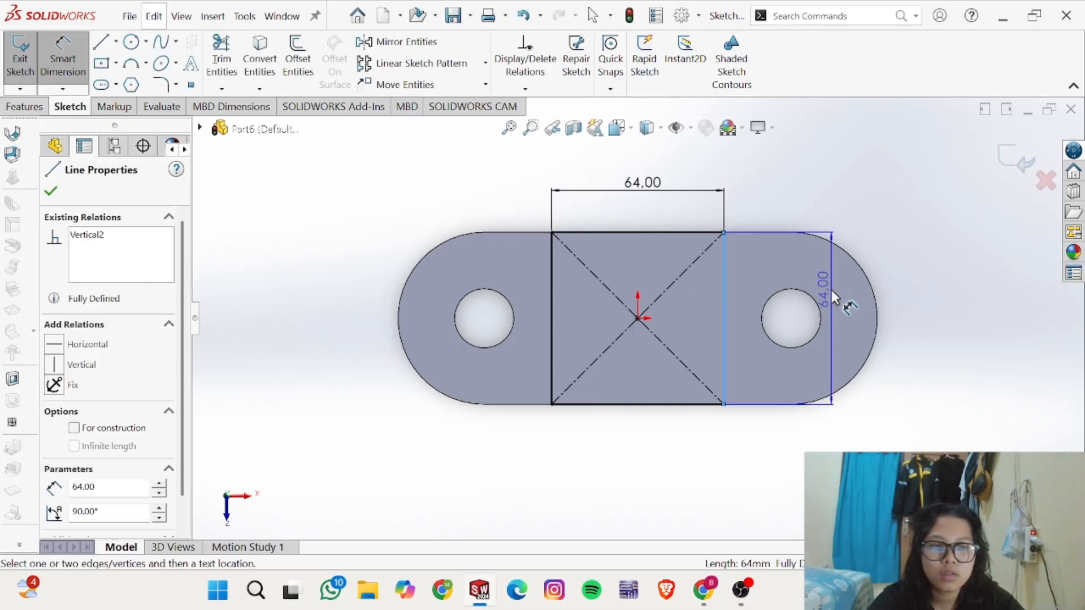
key(Escape)
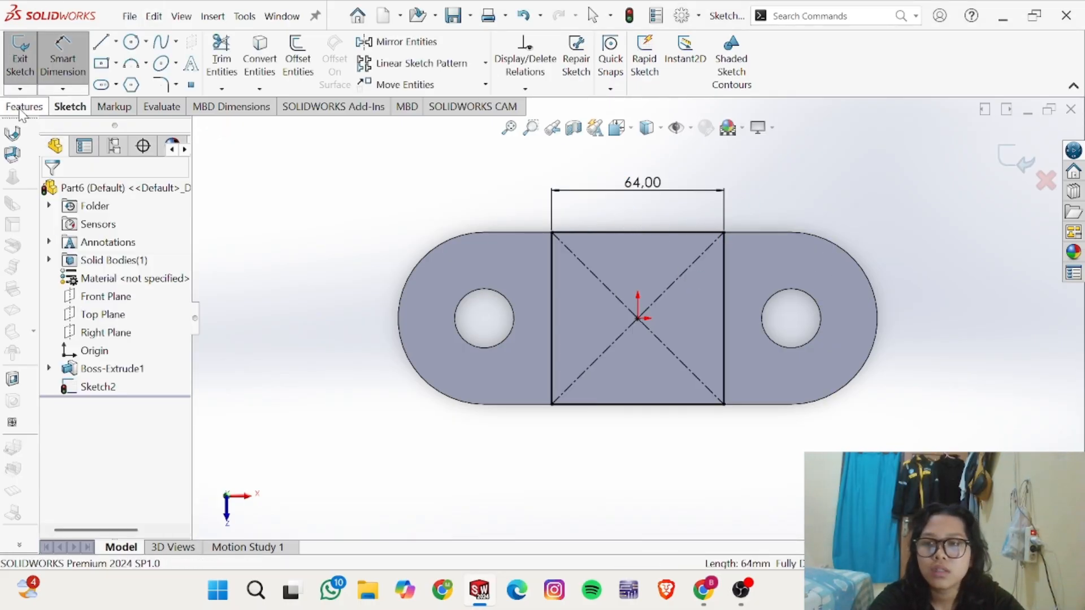
Step: Check the block height on drawing b) in Chrome and, in SOLIDWORKS, extrude the rectangle 45 mm, merged with the base
click(24, 106)
click(37, 61)
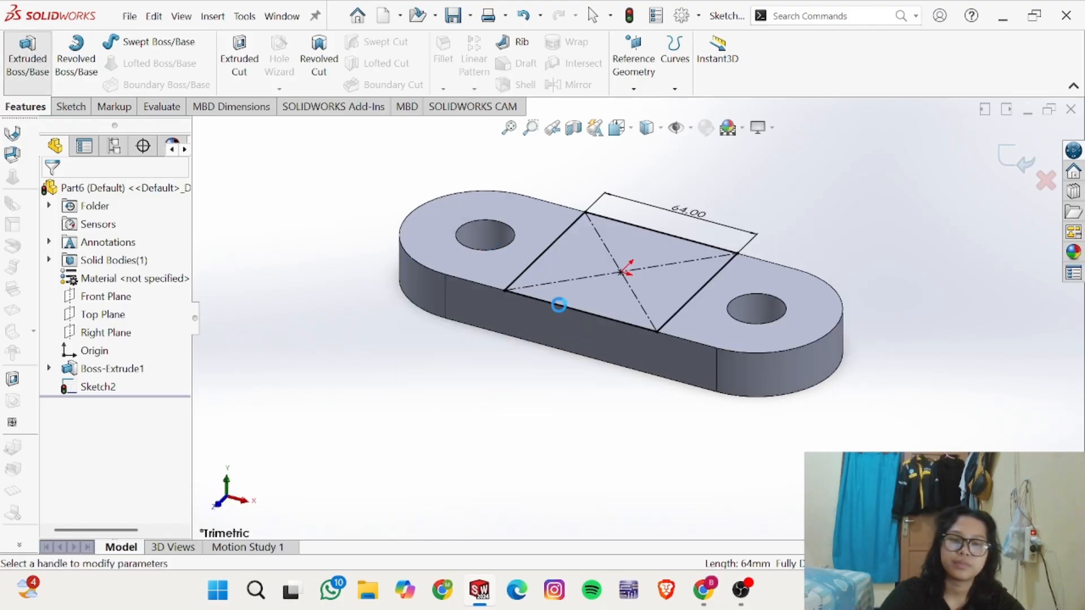
key(alt+Tab)
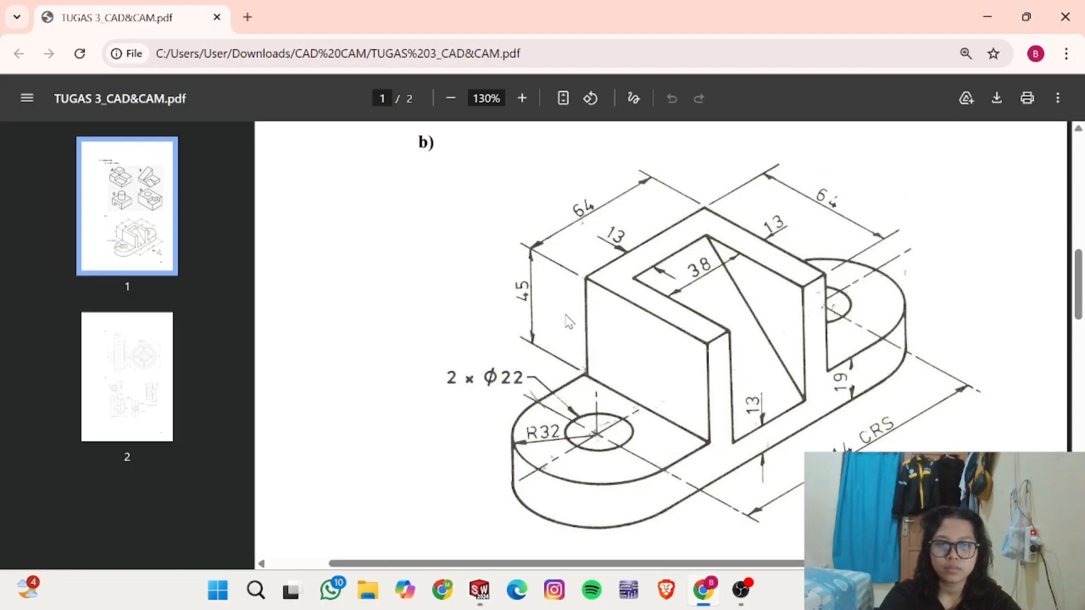
key(alt+Tab)
text(45)
key(Return)
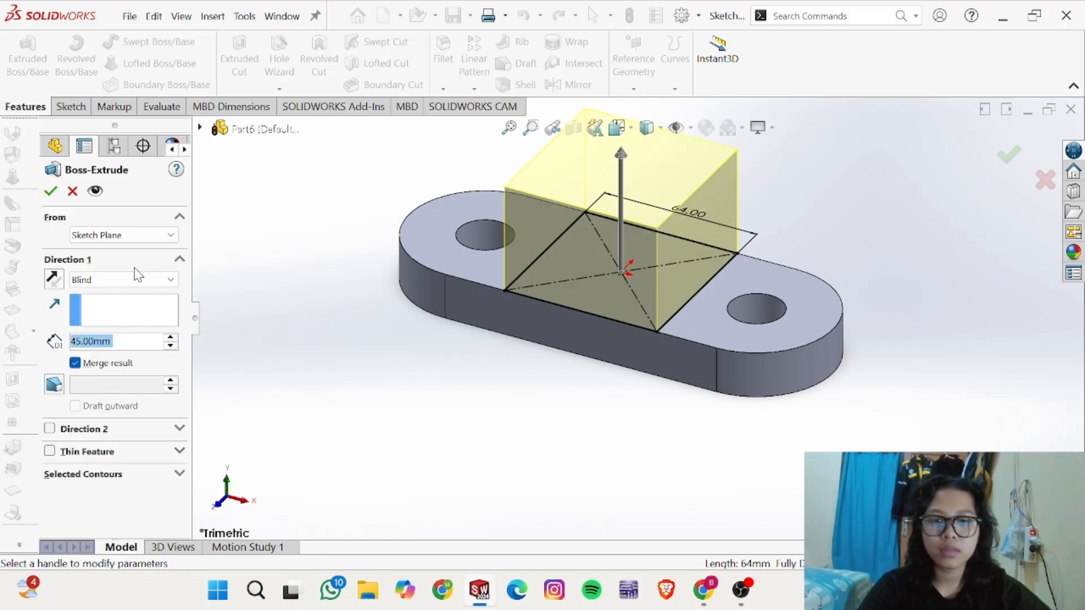
scroll(495, 257, down, 2)
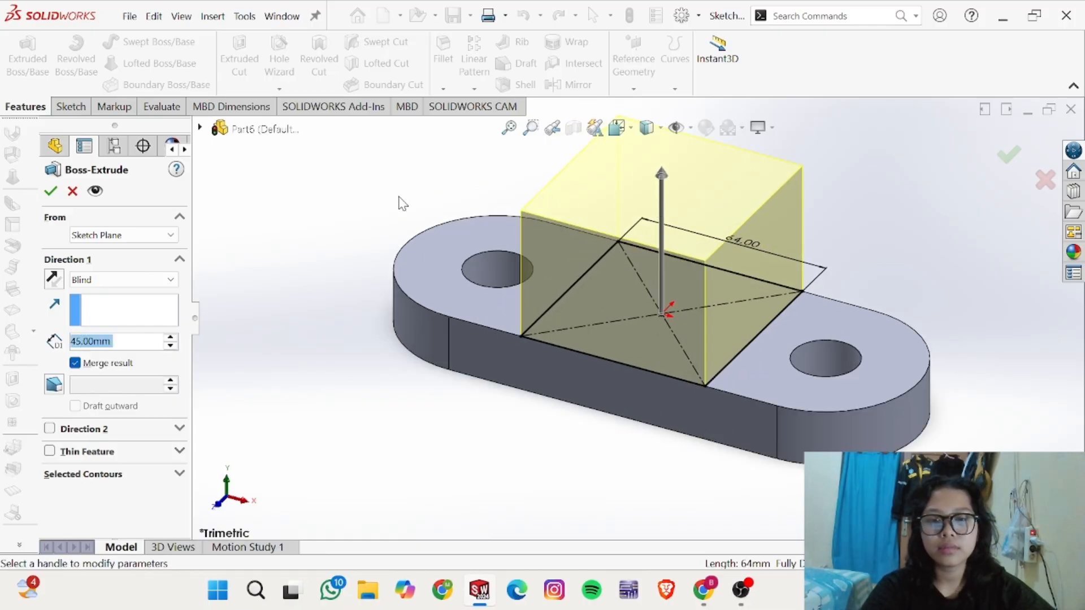
click(51, 191)
Step: Create a mid-plane reference plane between the block's two opposite side faces that face the holes
middle_drag(885, 283, 827, 377)
key(alt+Tab)
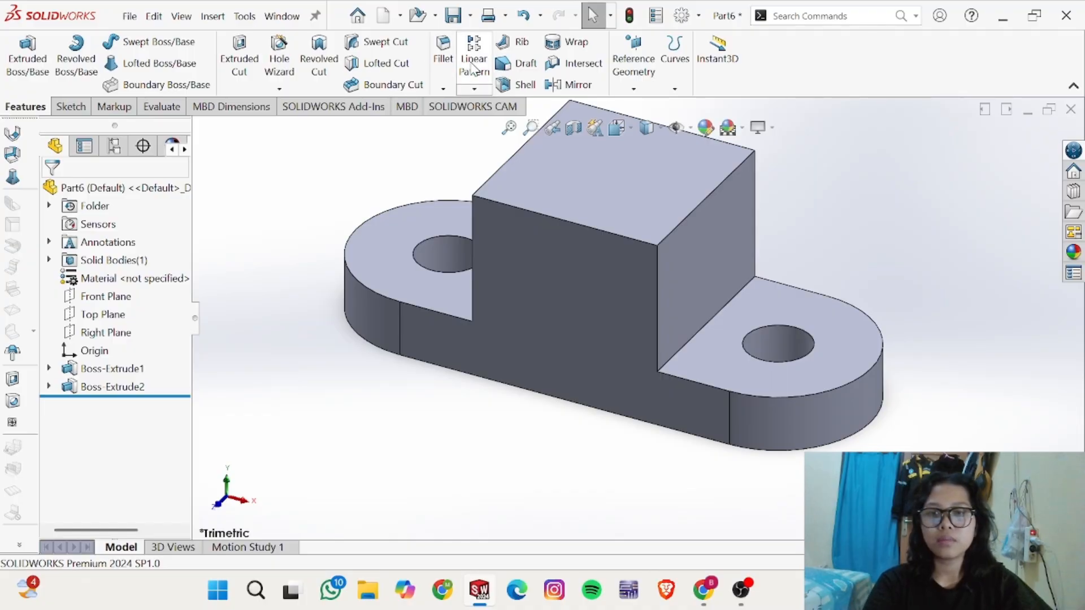
middle_drag(363, 189, 651, 109)
click(634, 89)
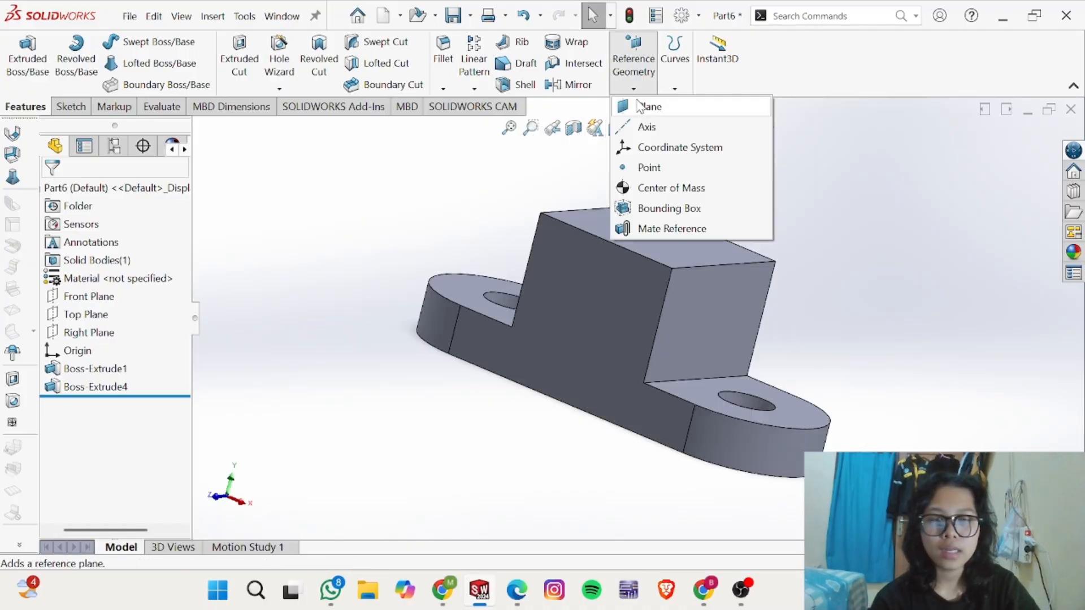
click(639, 108)
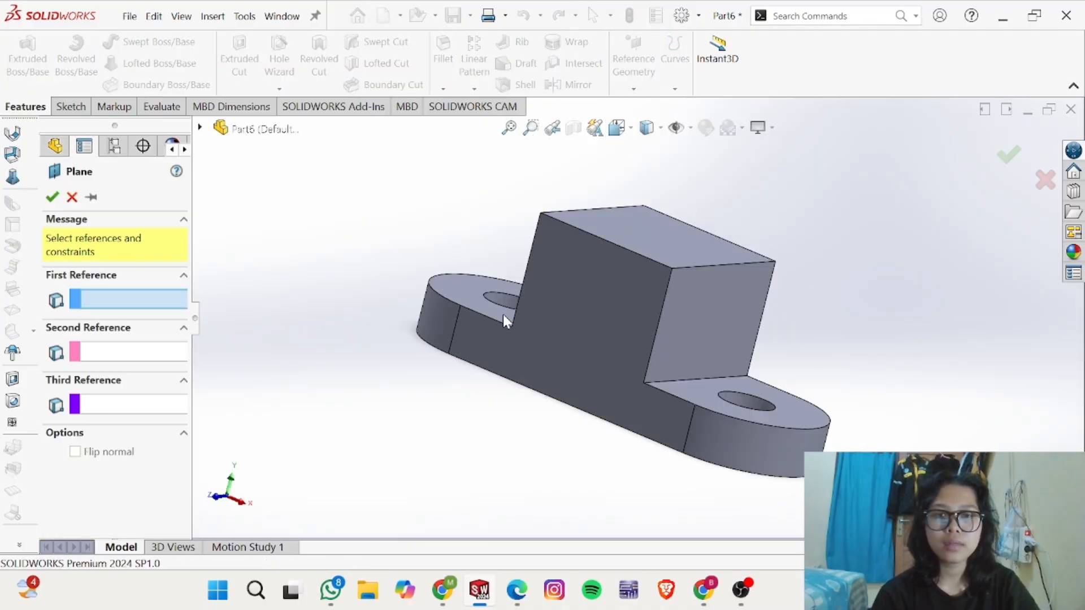
middle_drag(503, 314, 618, 417)
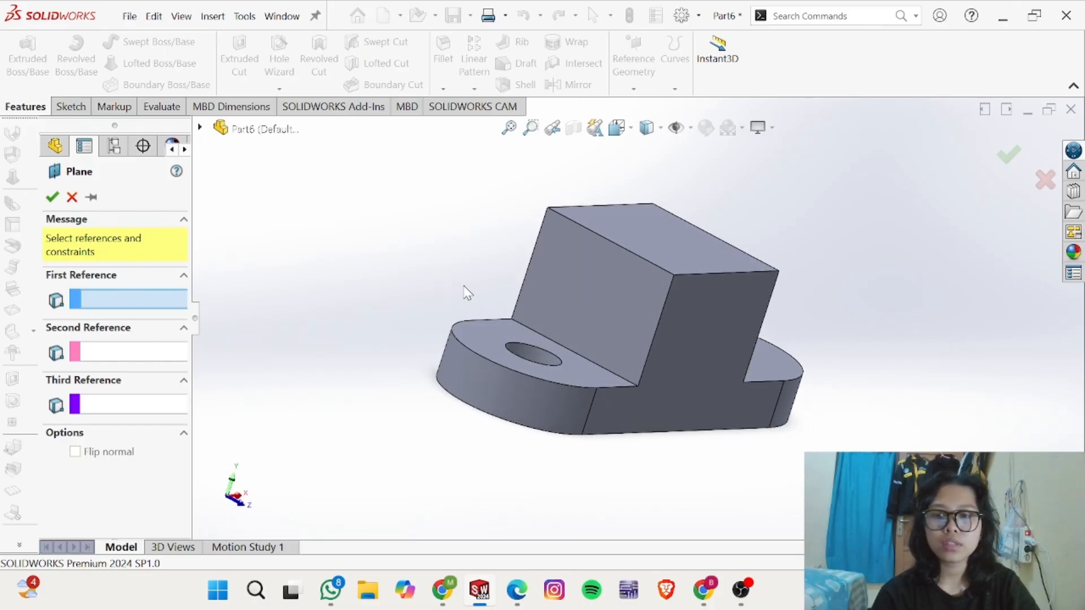
click(566, 281)
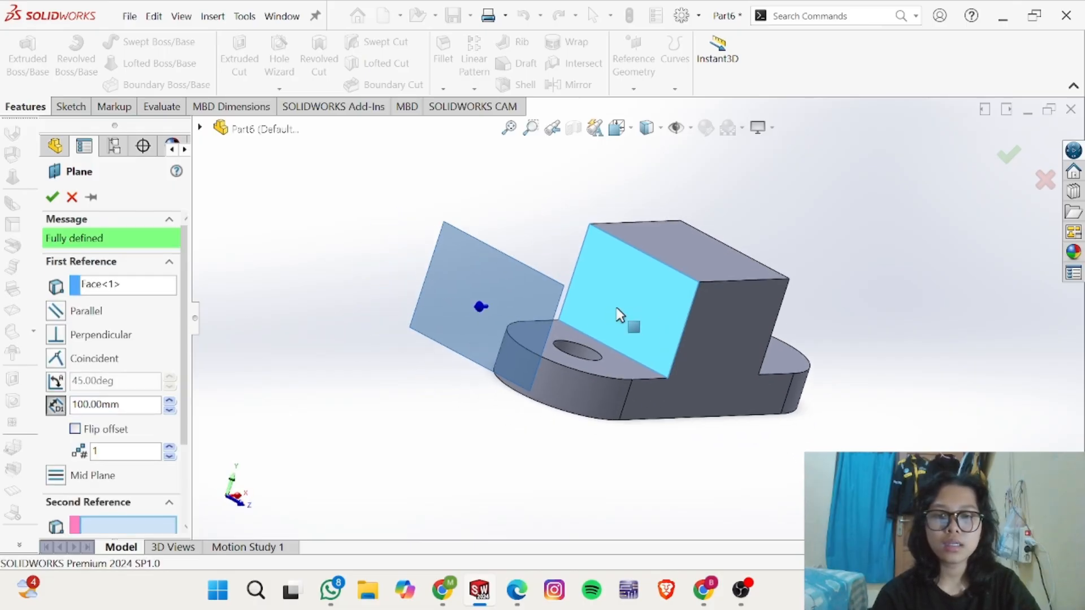
middle_drag(718, 325, 599, 298)
click(664, 288)
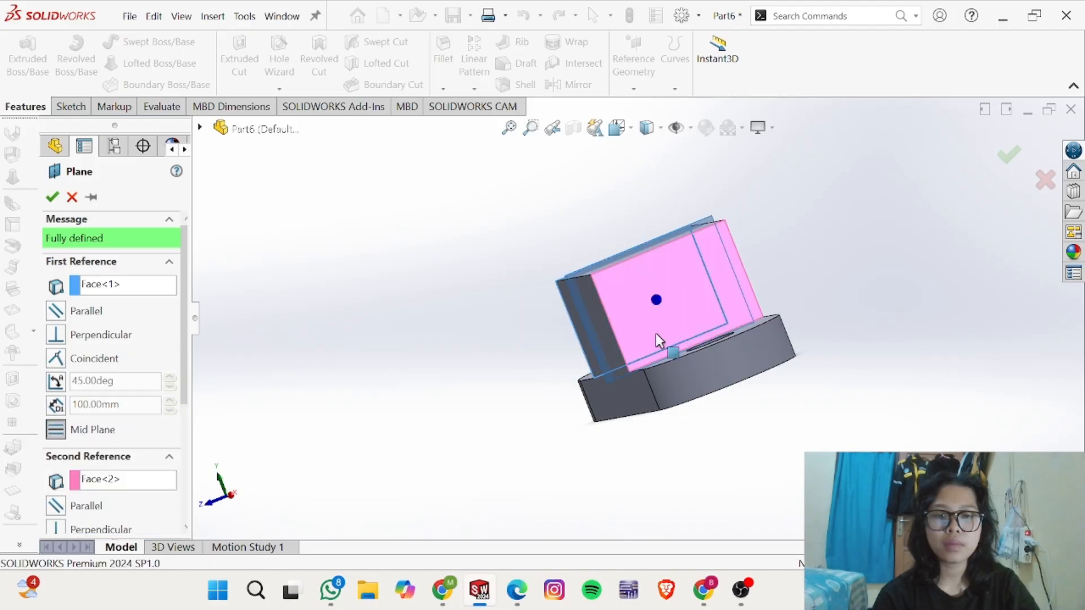
key(ctrl+7)
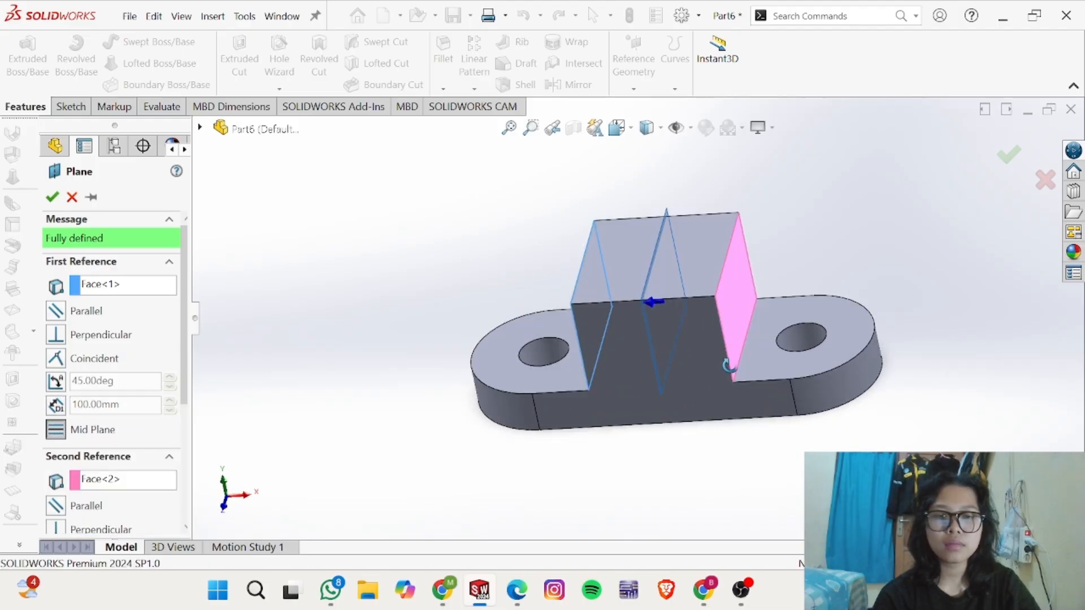
click(52, 197)
Step: Start a sketch on the block's new mid-plane and check the slot's shape on drawing b) in Chrome, returning to SOLIDWORKS
middle_drag(494, 360, 562, 291)
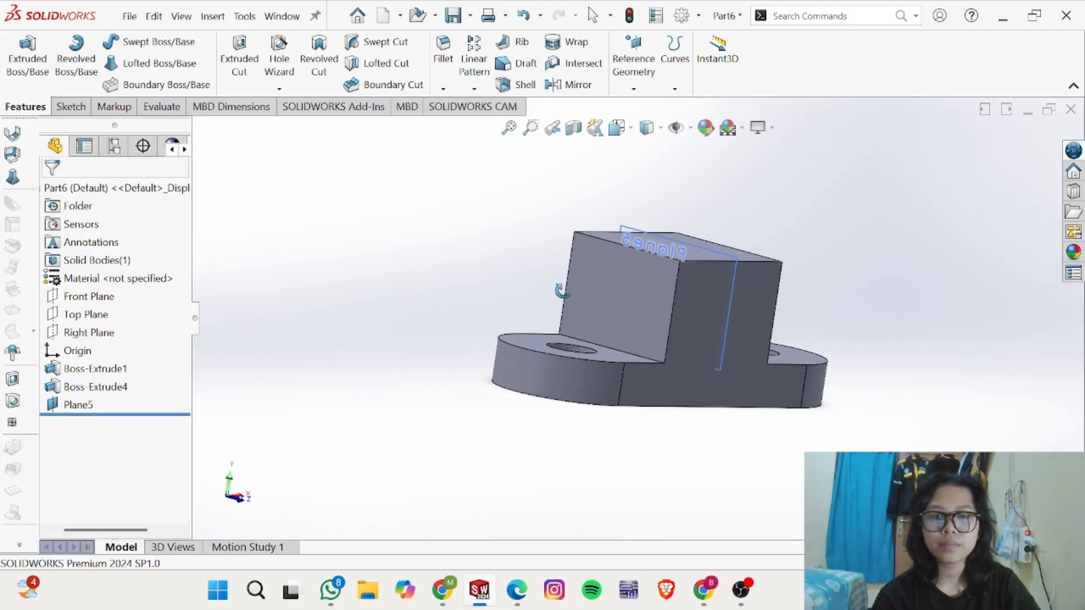
click(68, 409)
click(82, 380)
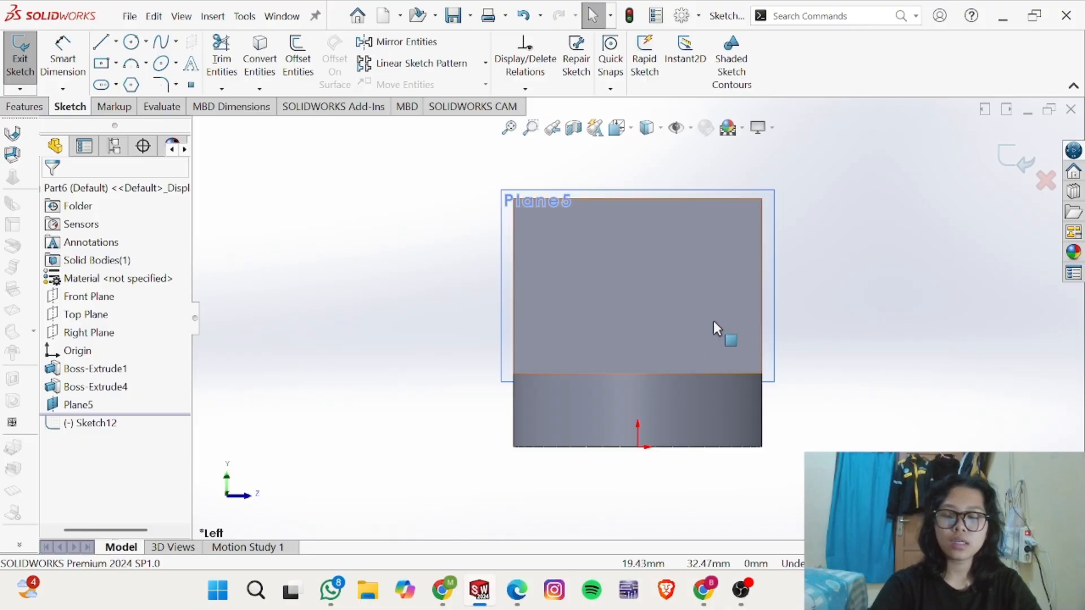
key(alt+Tab)
key(alt+Tab)
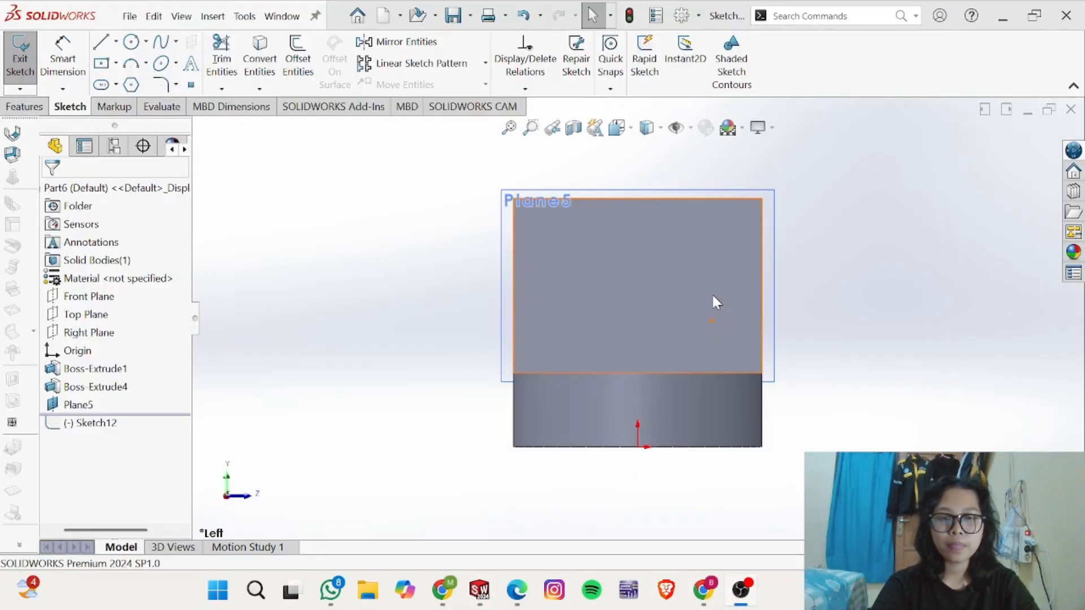
key(alt+Tab)
key(alt+Tab)
key(alt+Tab)
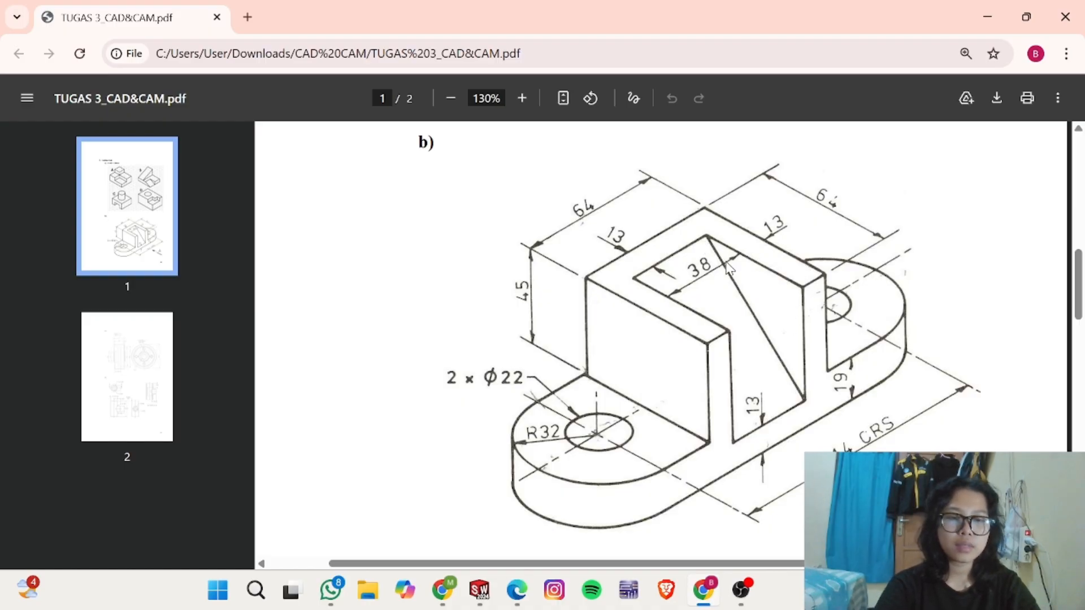
key(alt+Tab)
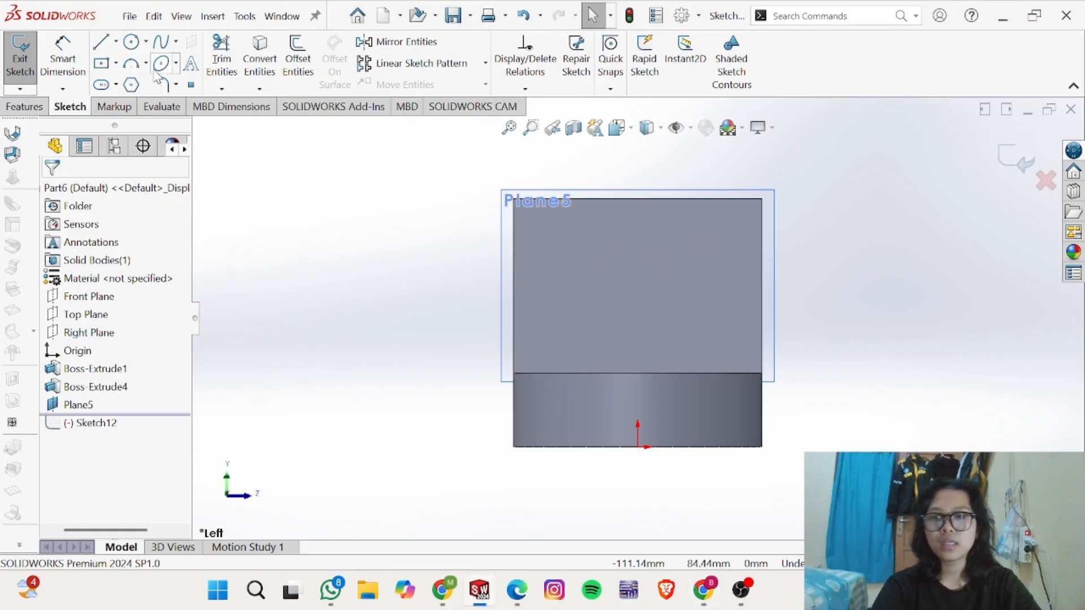
Step: Sketch a closed right triangle from the block's upper front corner along the top and front edges, with a hypotenuse about 70 mm long
click(106, 45)
key(alt+Tab)
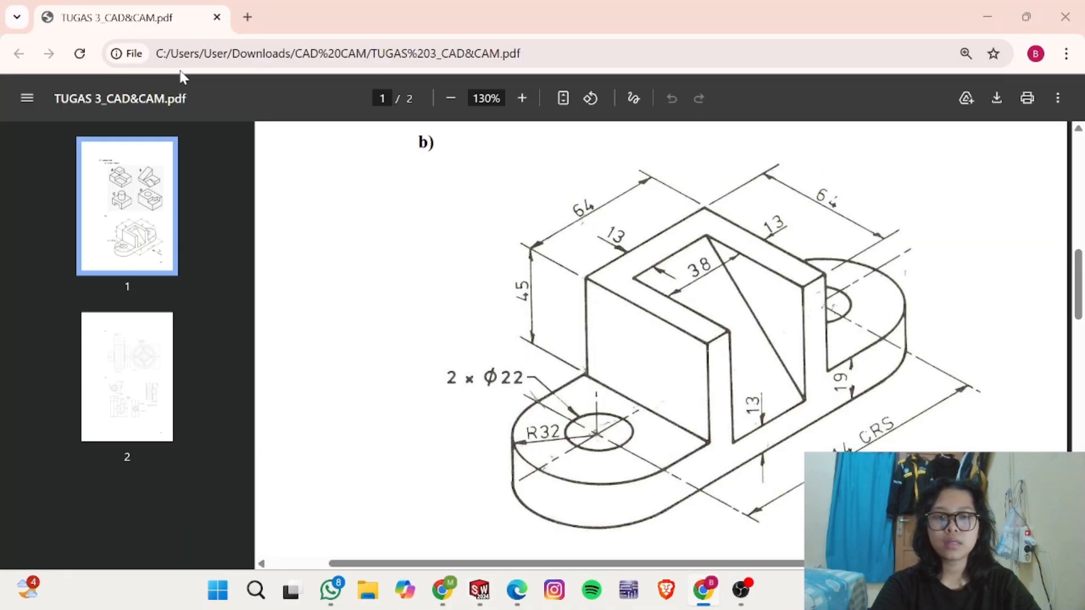
key(alt+Tab)
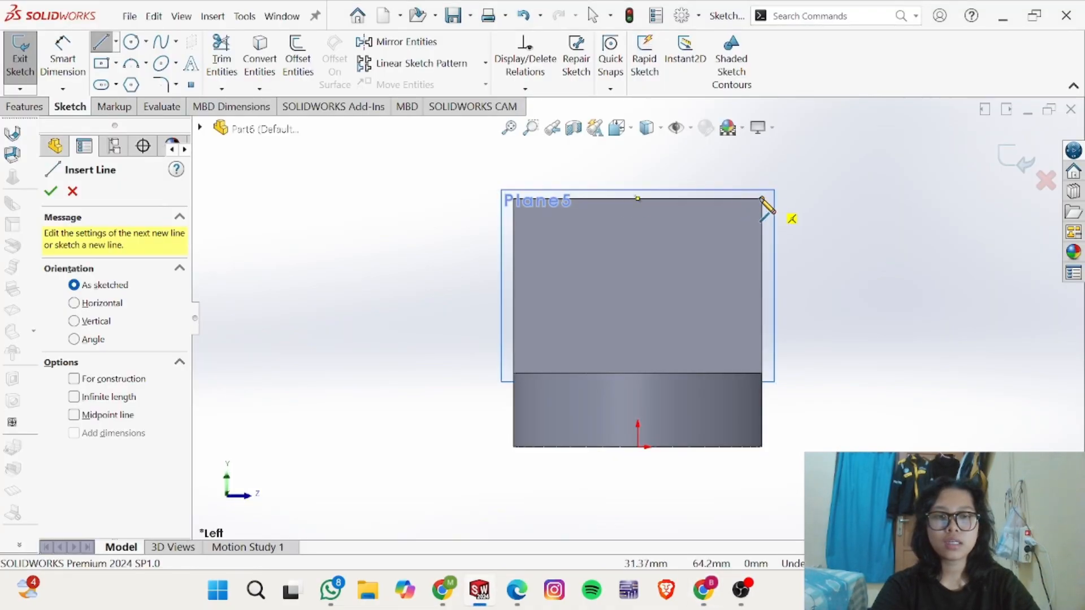
key(alt+Tab)
key(alt+Tab)
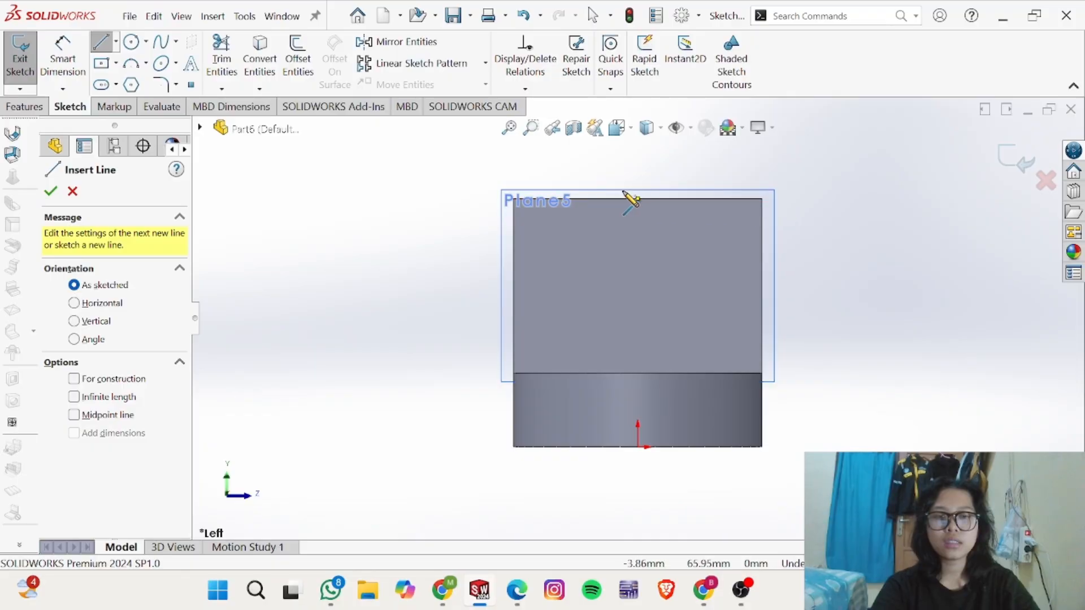
click(584, 199)
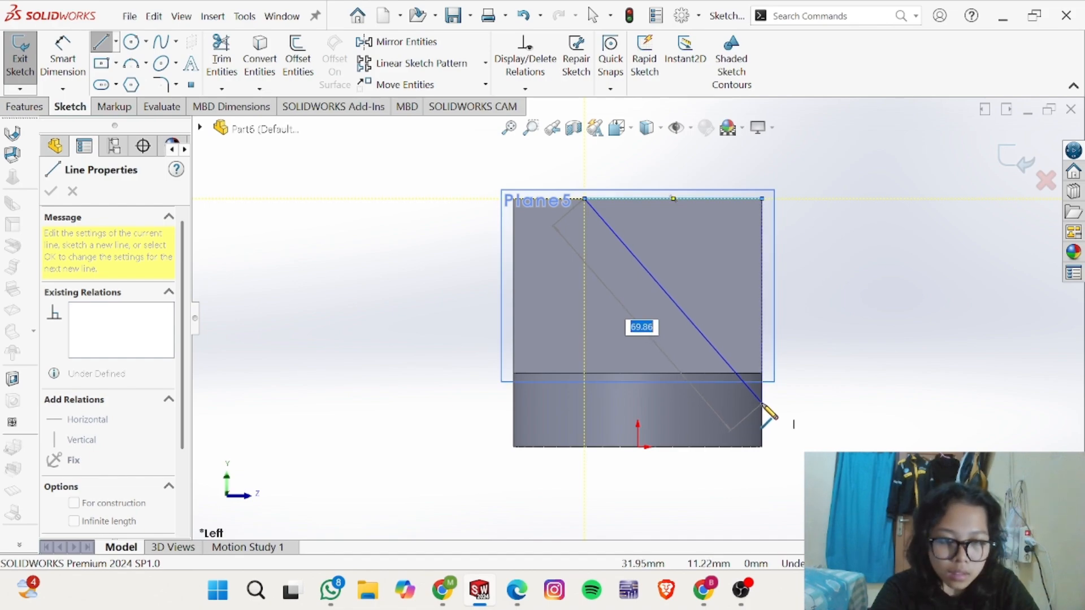
click(762, 403)
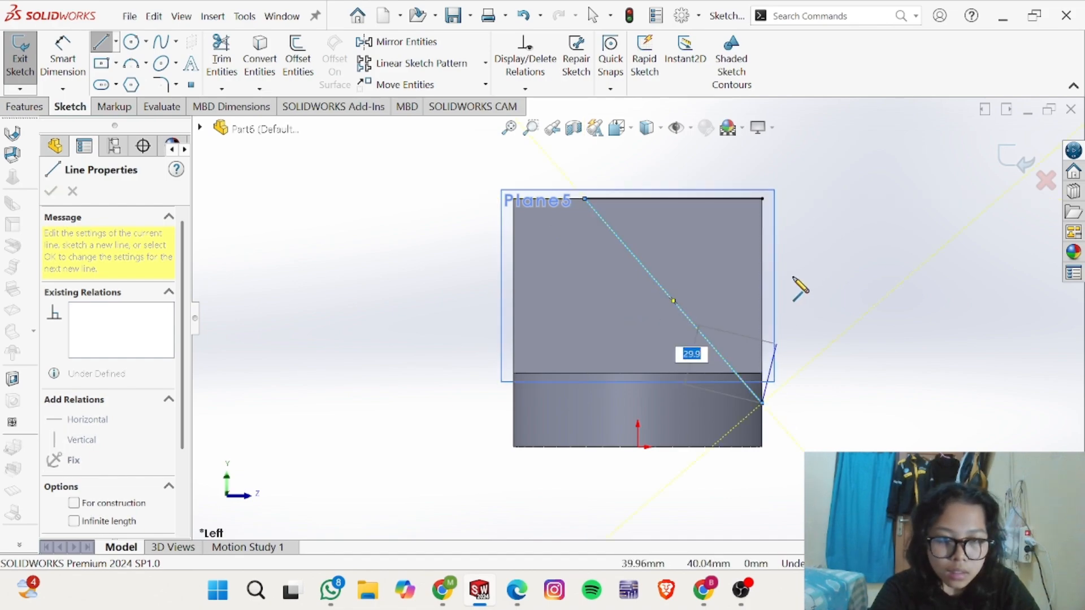
click(767, 203)
key(Escape)
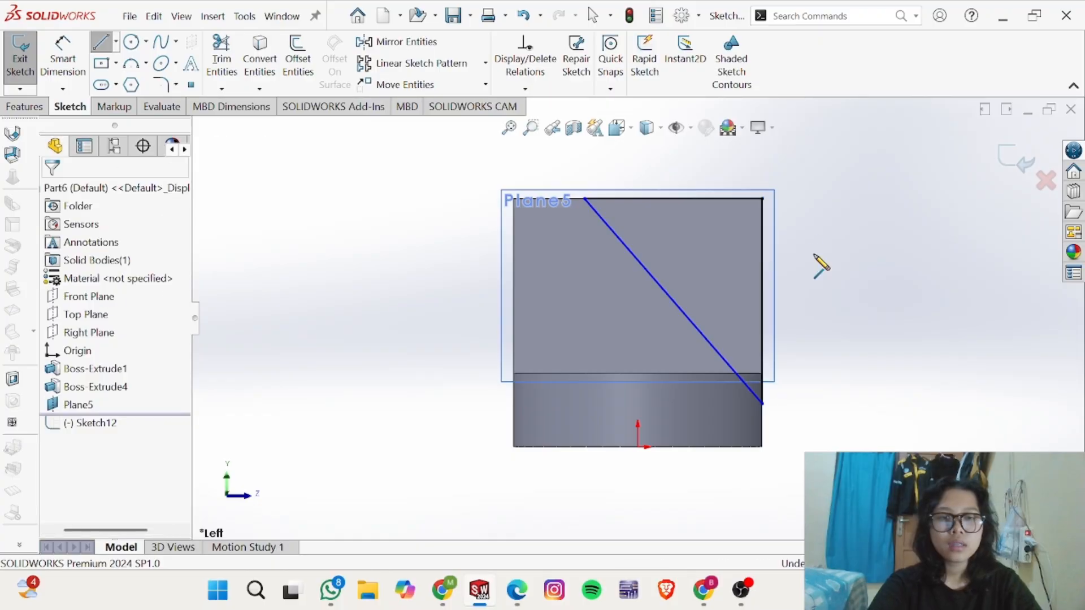
Step: Check the slot floor height on drawing b) in Chrome and, in SOLIDWORKS, dimension the triangle's lowest vertex 13 mm above the base's bottom edge
key(alt+Tab)
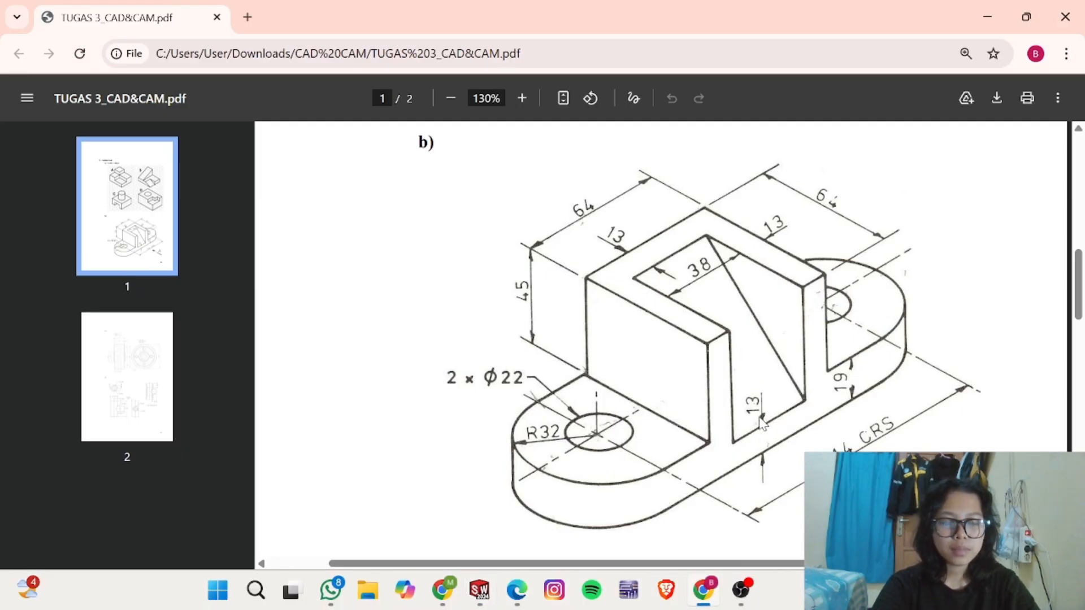
key(alt+Tab)
right_drag(819, 359, 796, 332)
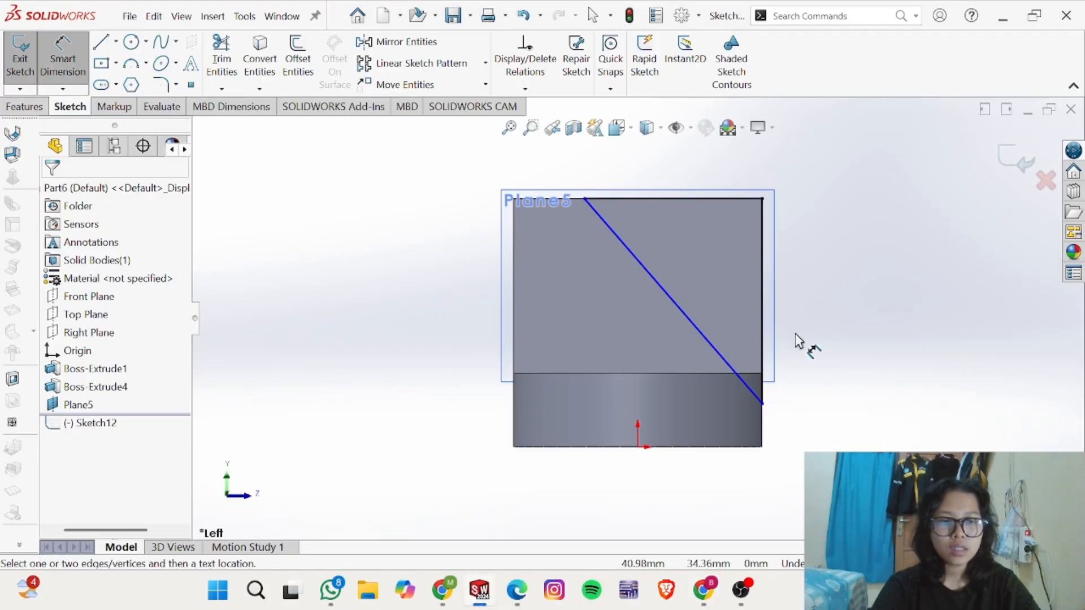
click(762, 404)
click(753, 446)
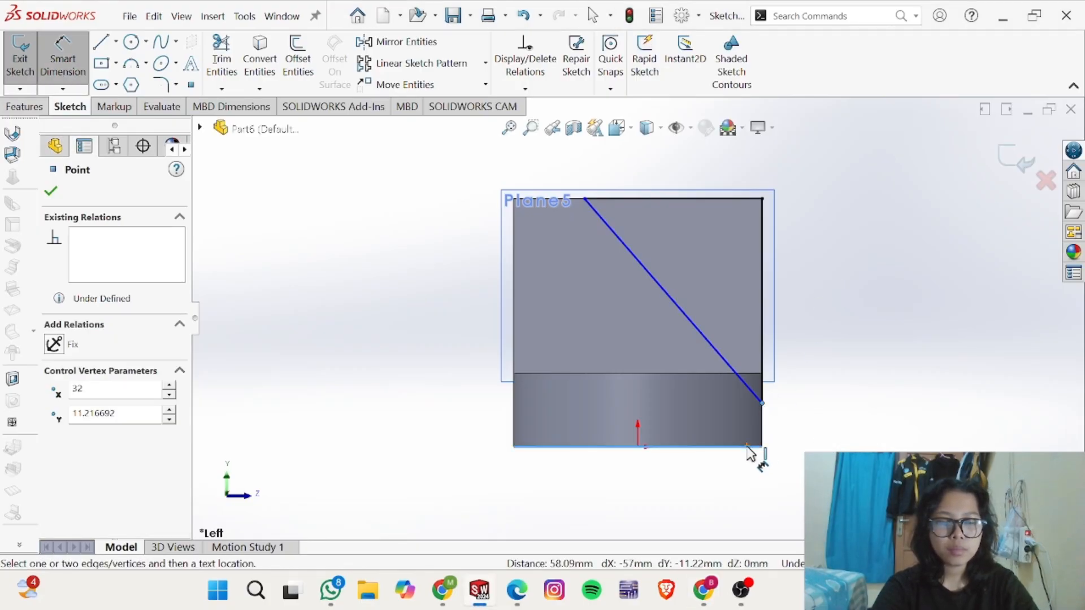
click(836, 425)
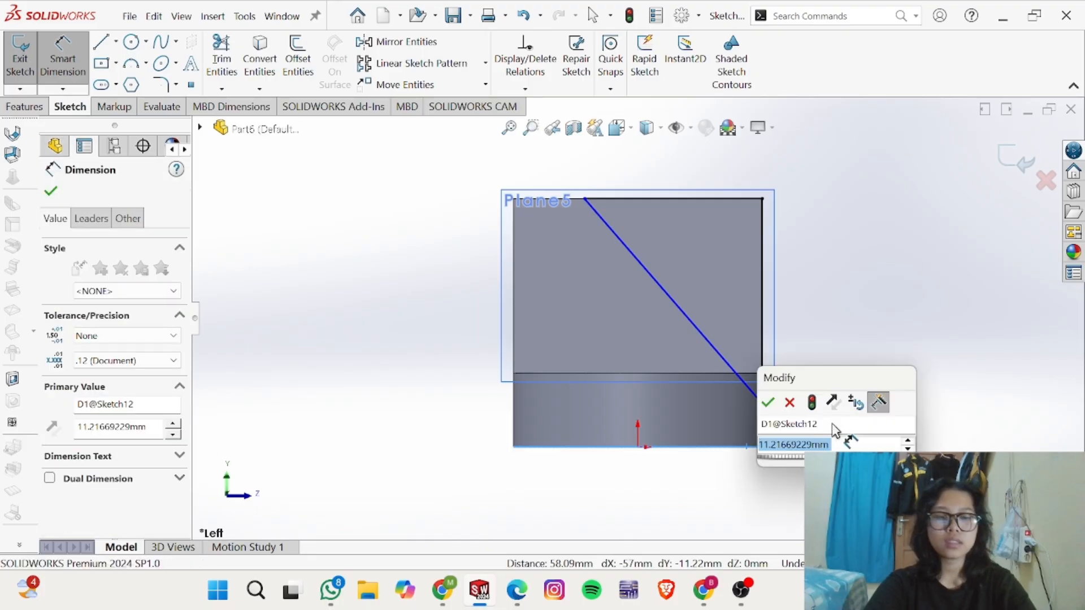
text(13)
key(Return)
Step: Recheck drawing b) and dimension the triangle's vertex on the top edge 13 mm from the block's rear edge
key(alt+Tab)
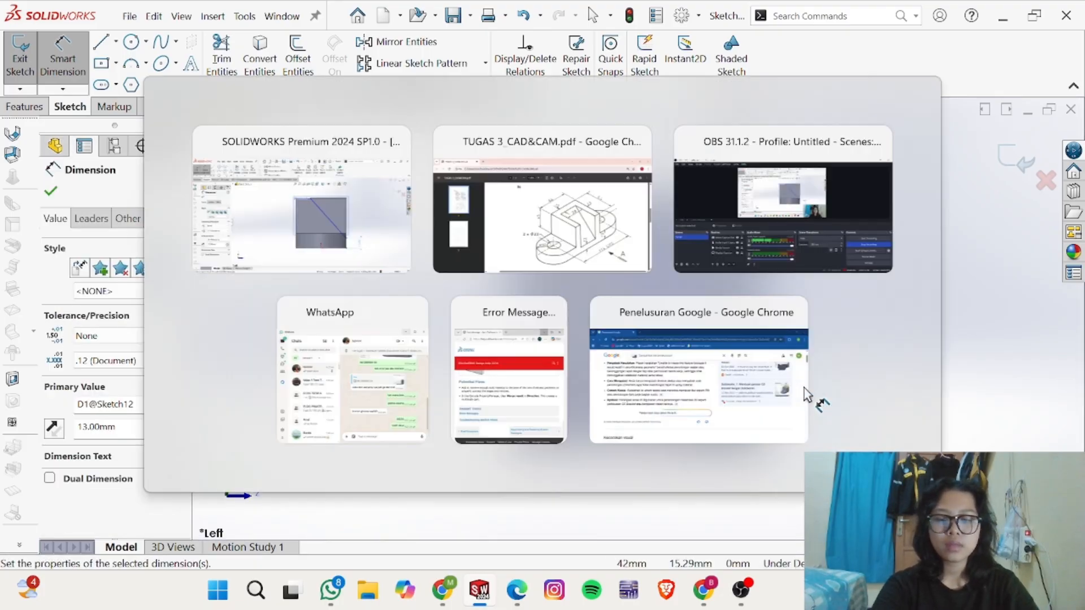
key(alt+Tab)
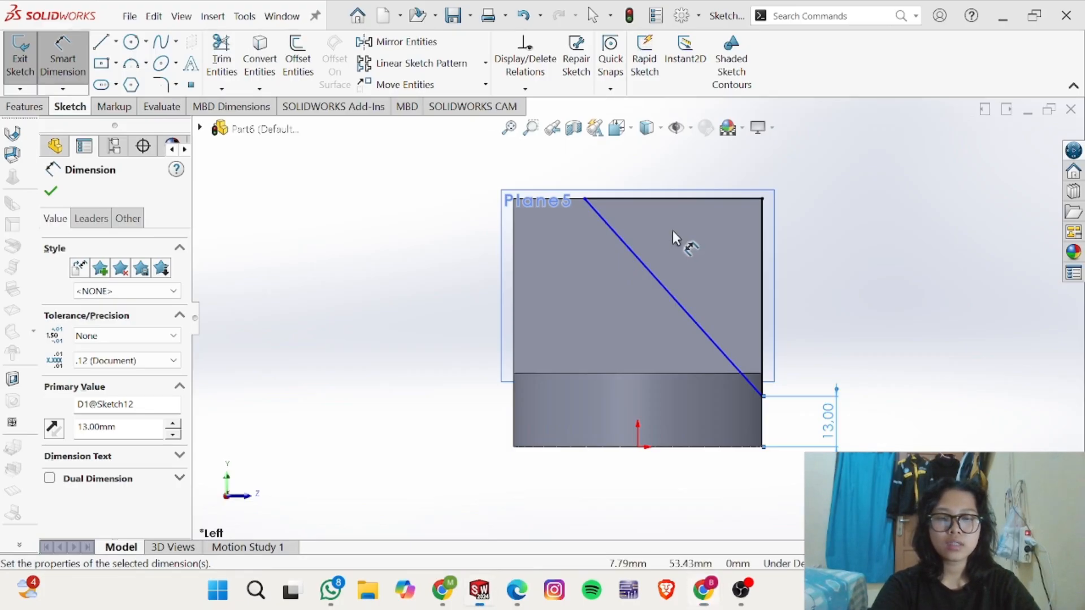
click(514, 225)
click(531, 161)
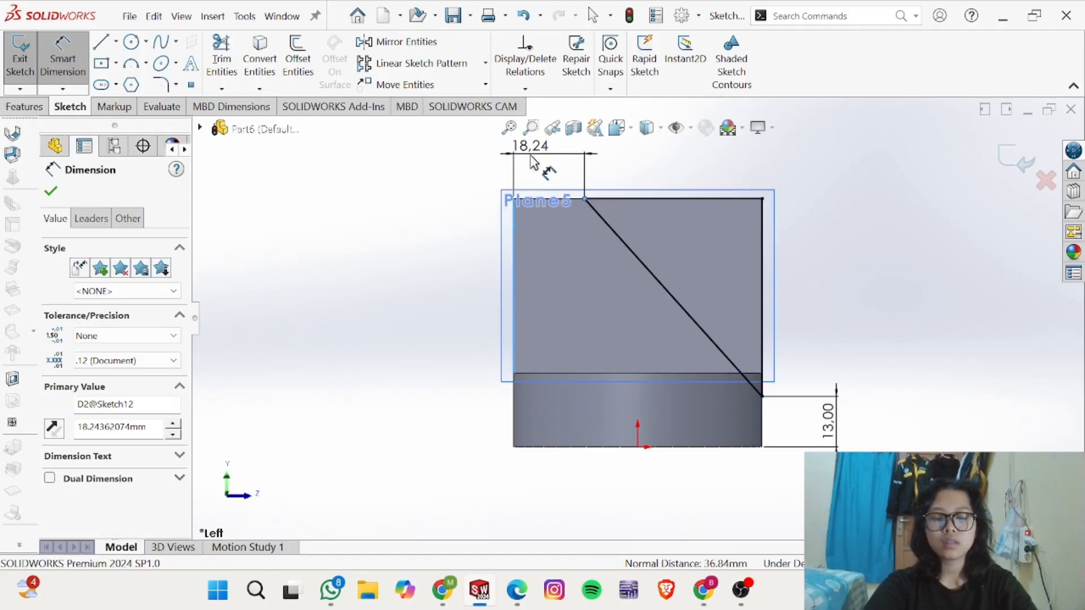
text(13)
key(Return)
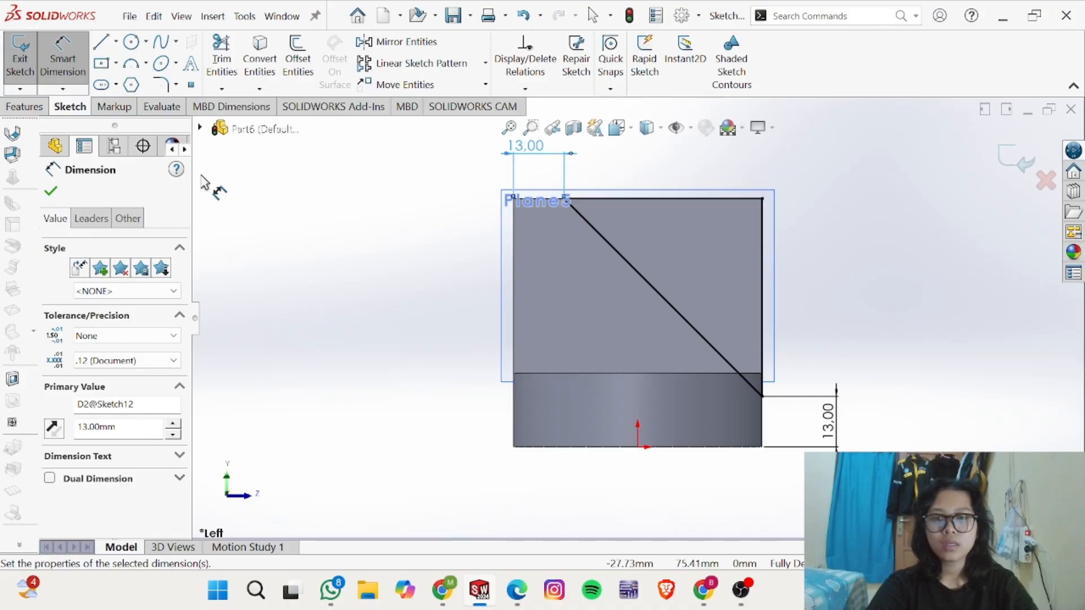
click(51, 192)
key(Escape)
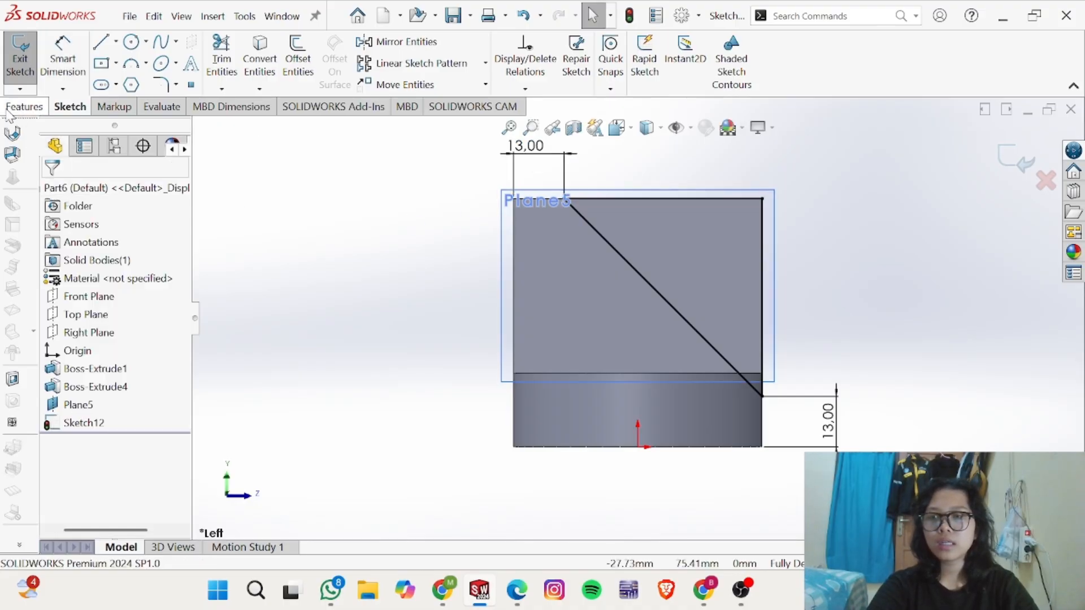
Step: Cut-extrude the triangle 38 mm with the Mid Plane end condition, checking the slot width on drawing b)
click(25, 106)
click(239, 59)
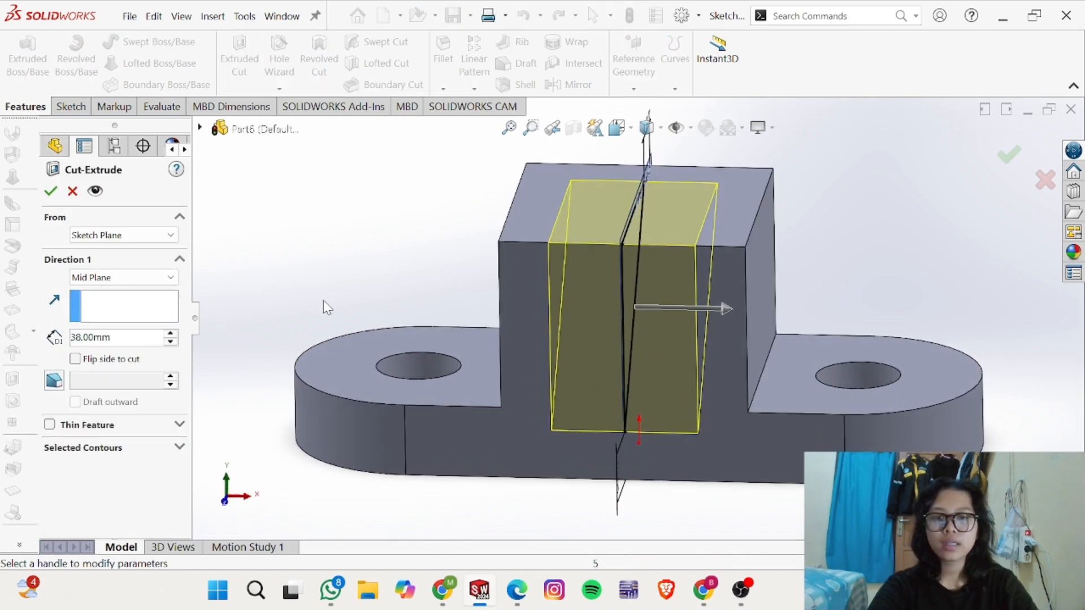
click(142, 275)
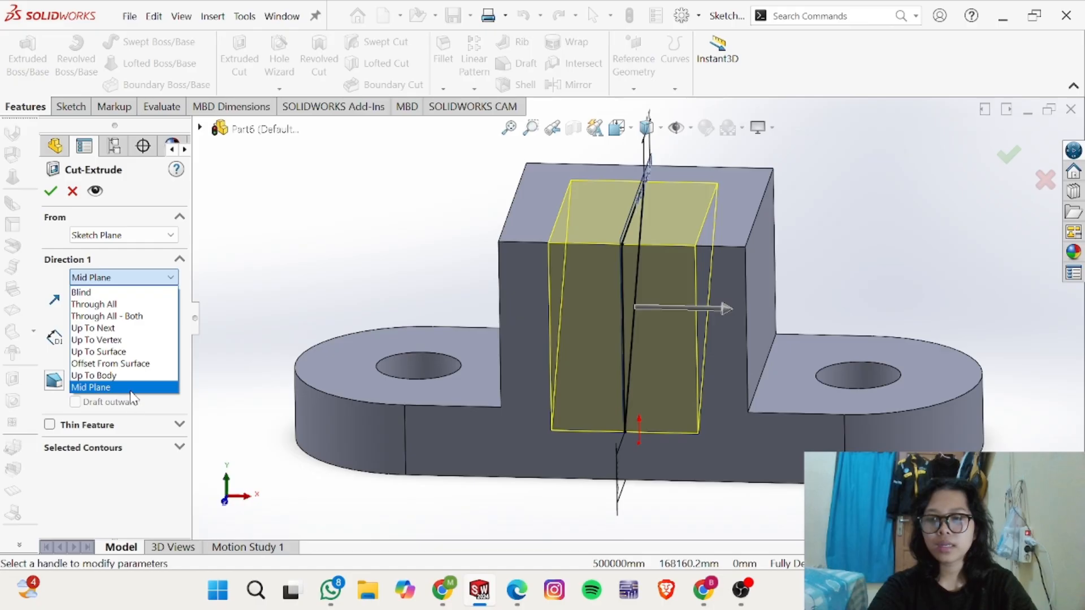
click(131, 388)
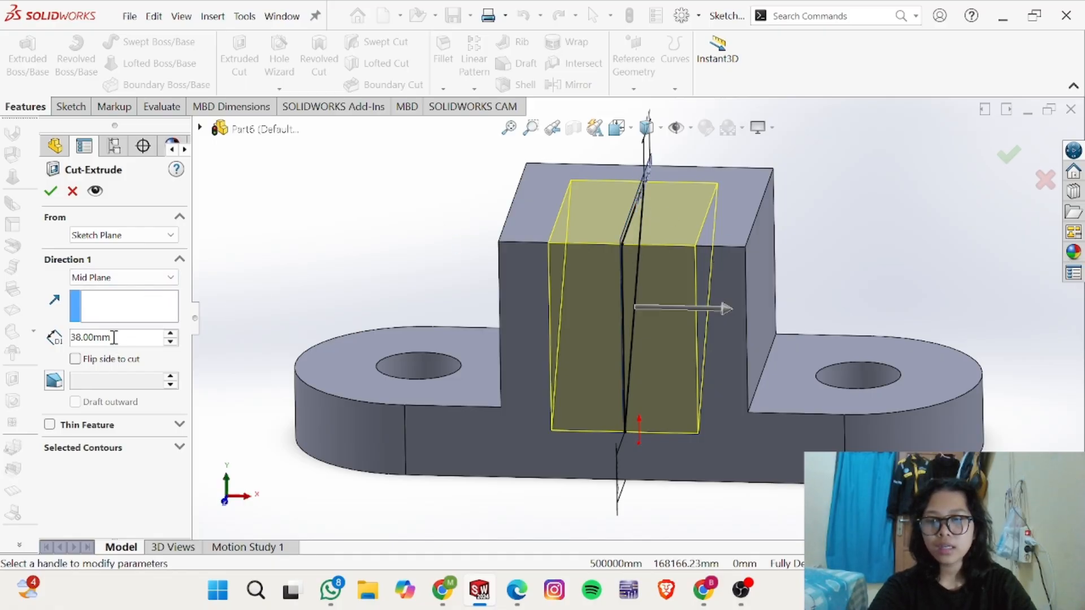
key(alt+Tab)
key(alt+Tab)
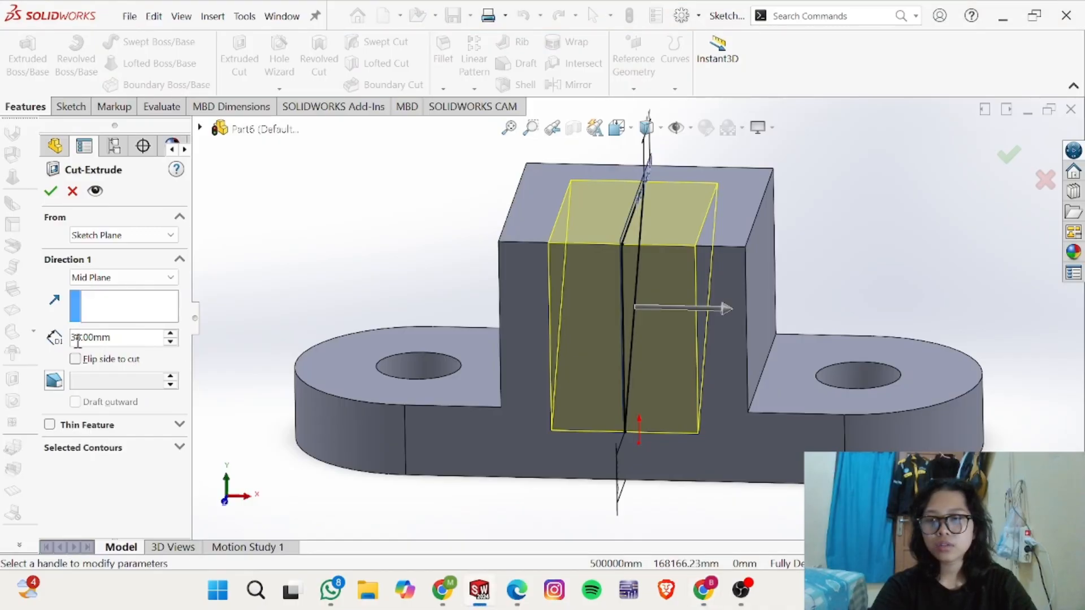
click(50, 191)
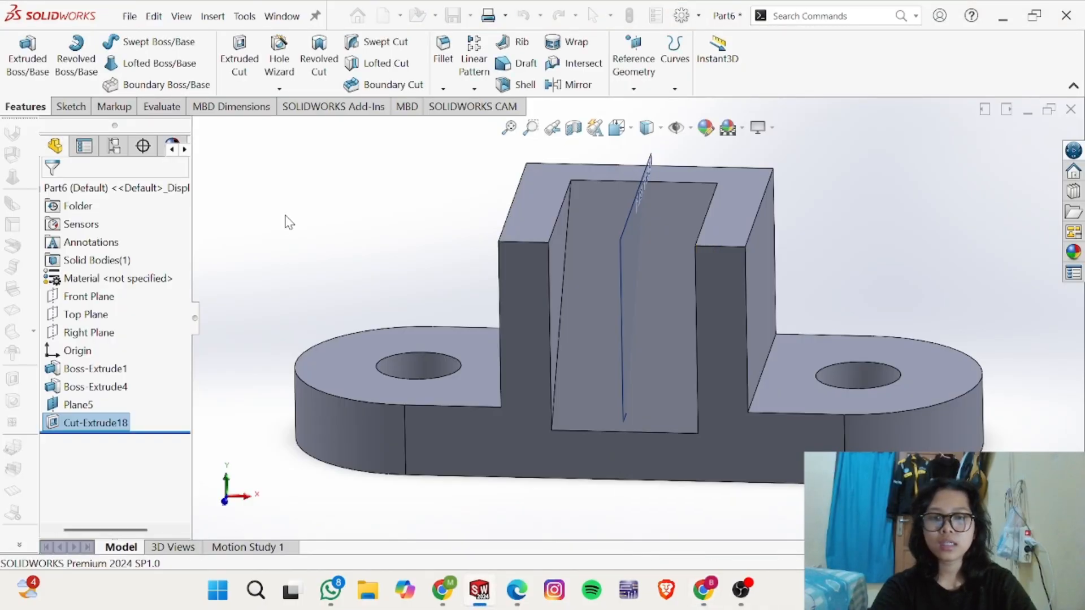
Step: Set the bracket to the isometric view and compare its shape with drawing b) in Chrome
mouse_move(549, 315)
middle_down()
mouse_move(571, 317)
mouse_move(572, 363)
middle_up()
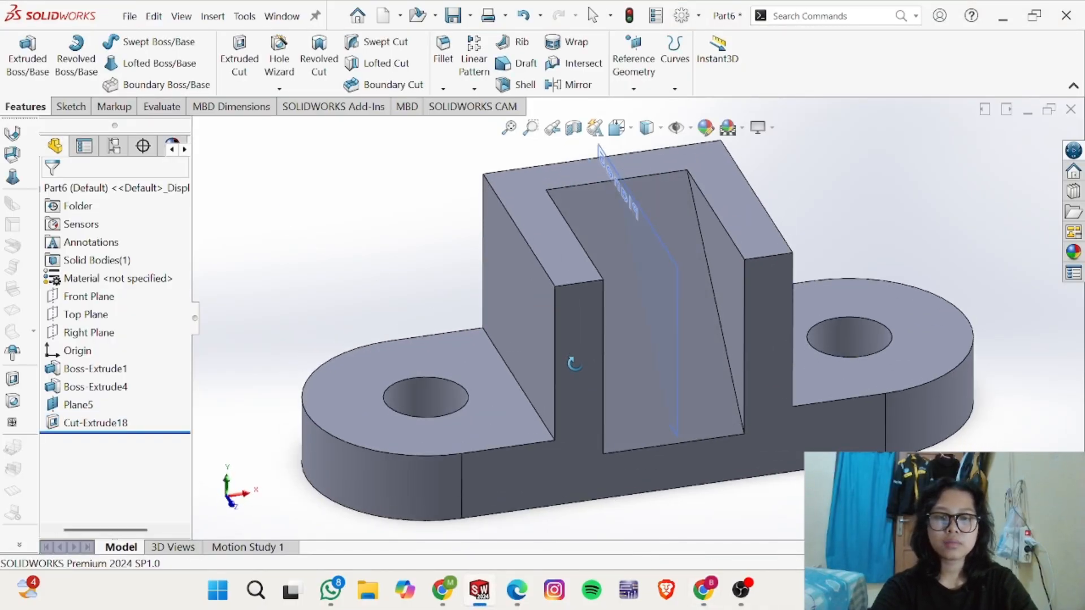
key(alt+Tab)
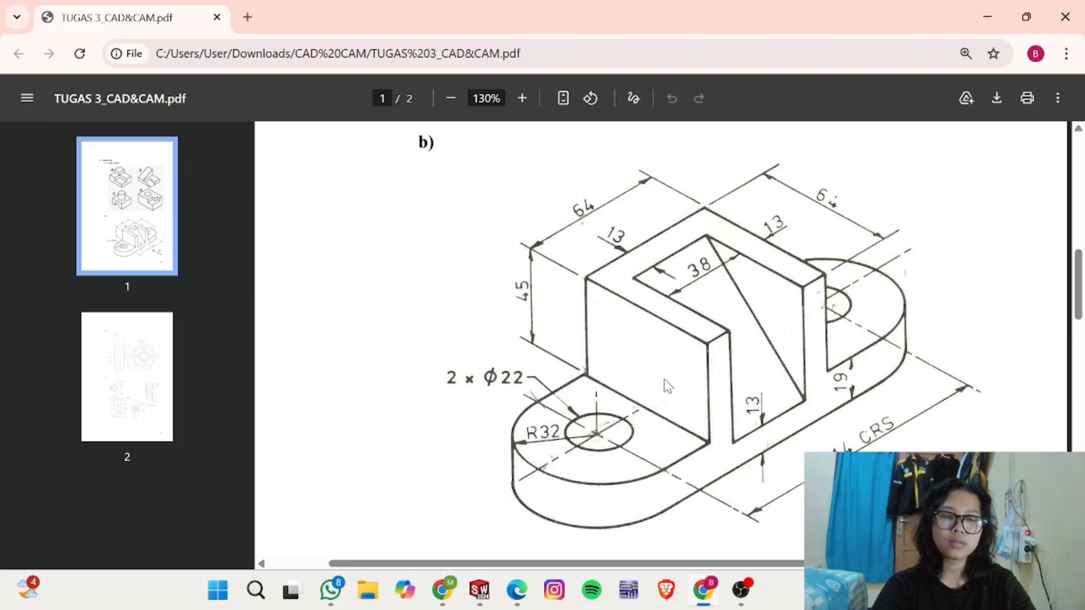
key(alt+Tab)
key(space)
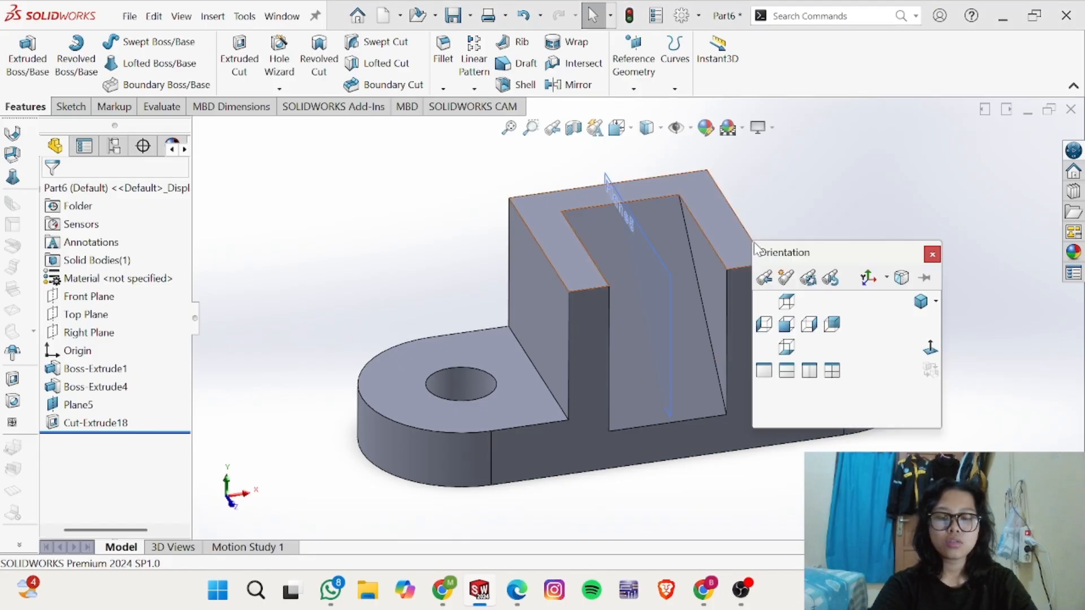
click(921, 303)
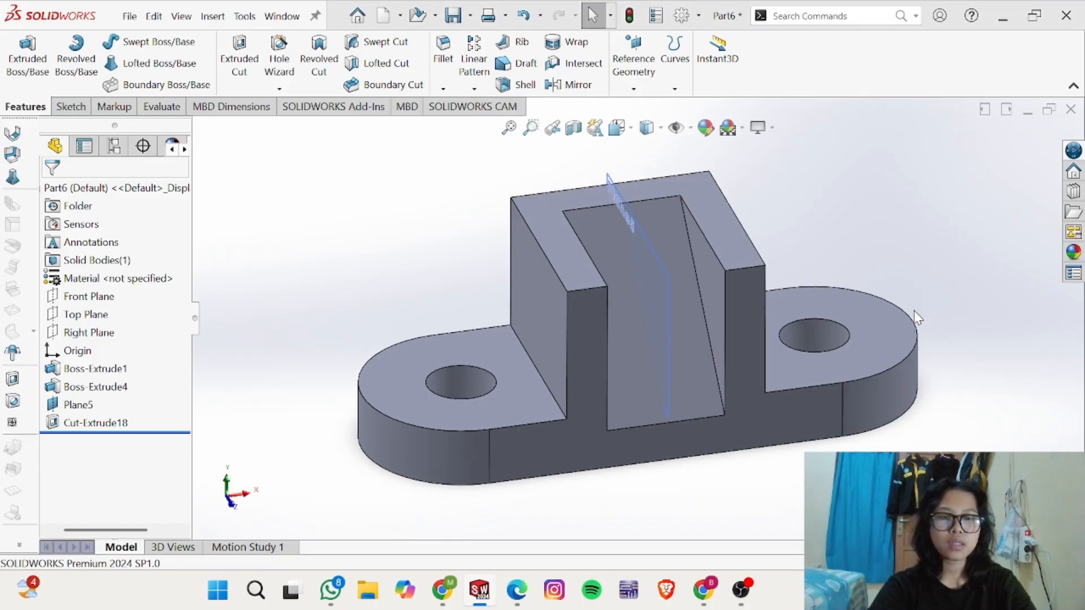
key(alt+Tab)
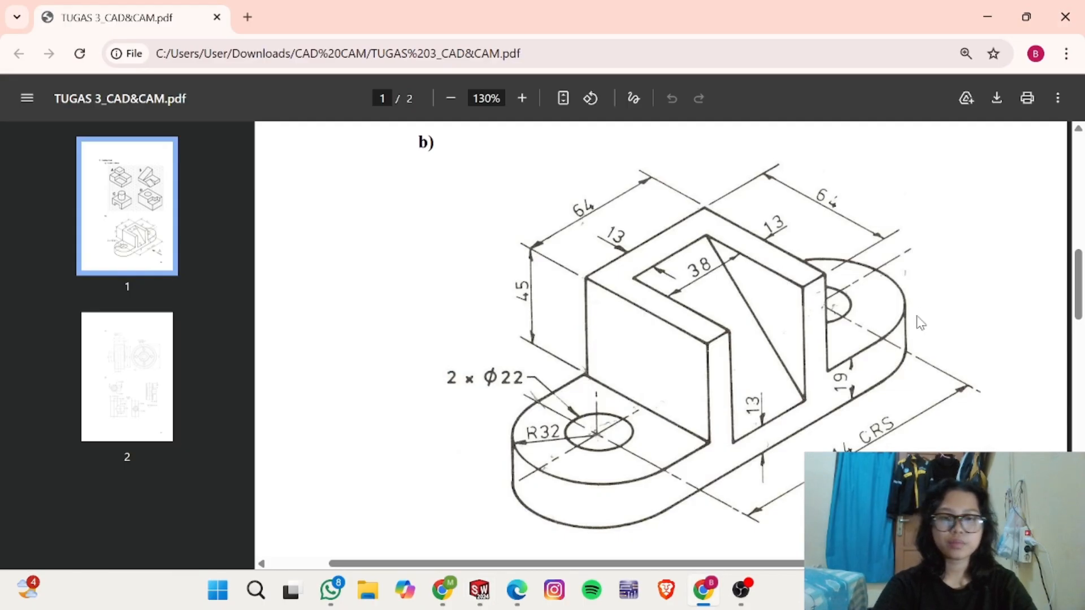
key(alt+Tab)
key(alt+Tab)
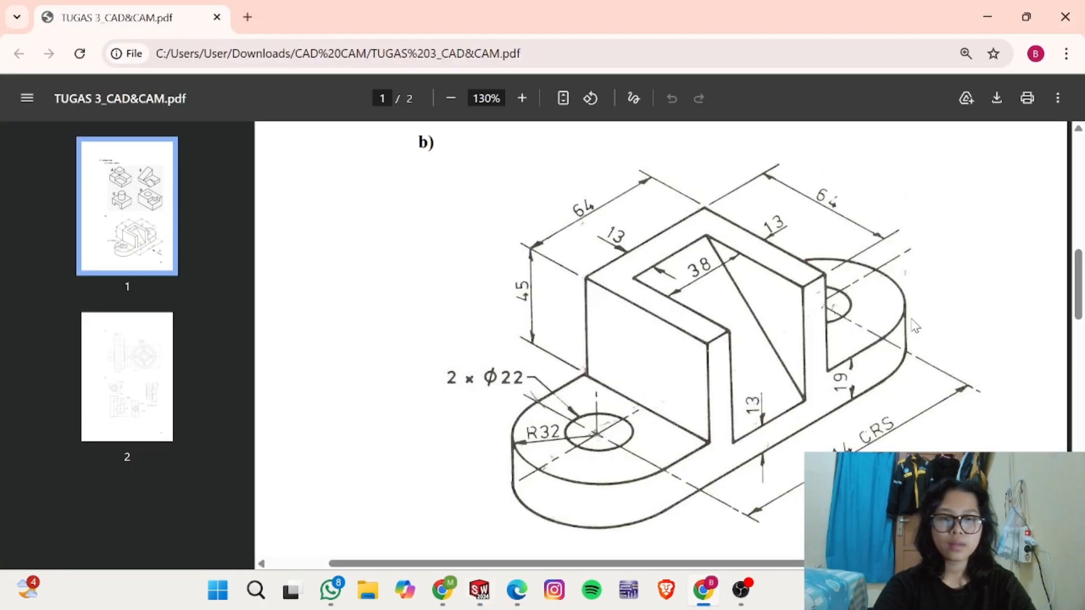
key(alt+Tab)
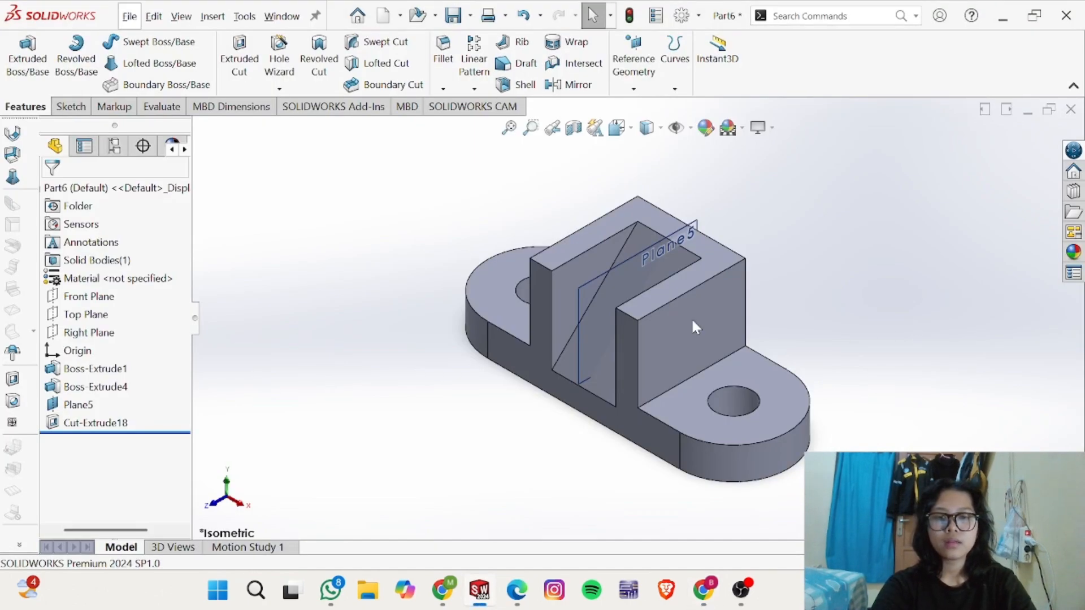
click(129, 16)
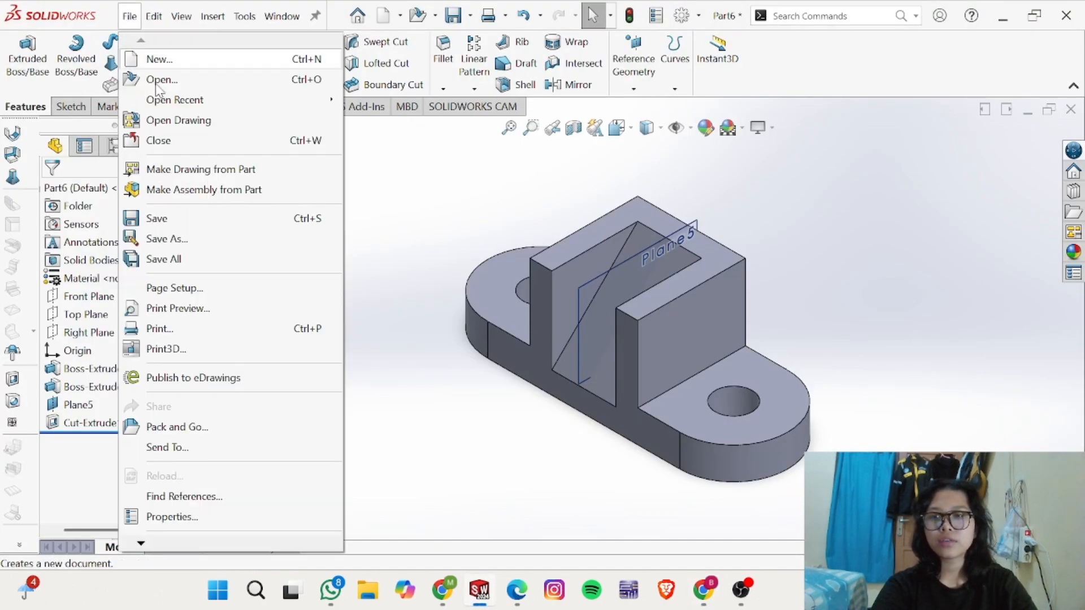
click(175, 239)
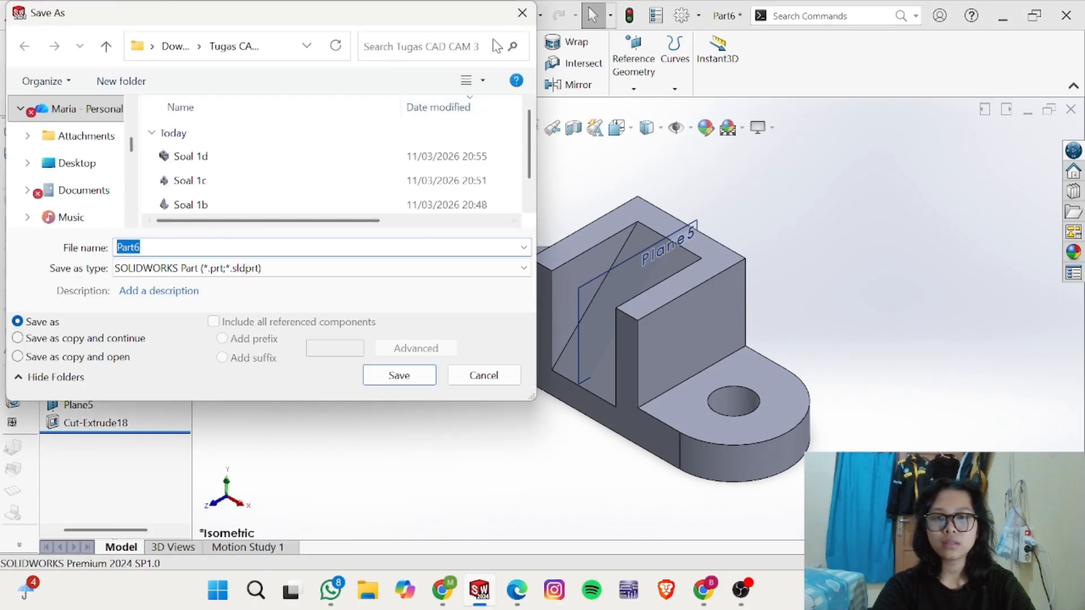
click(522, 14)
Step: Hide Plane5 in the bracket part and save the part as Soal 2
click(91, 407)
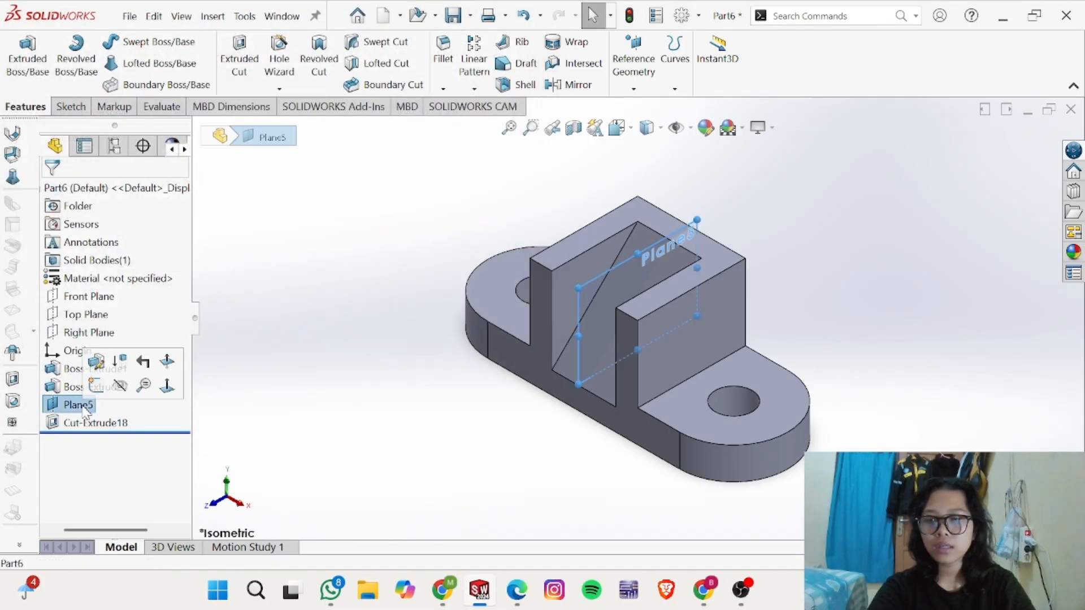
click(224, 317)
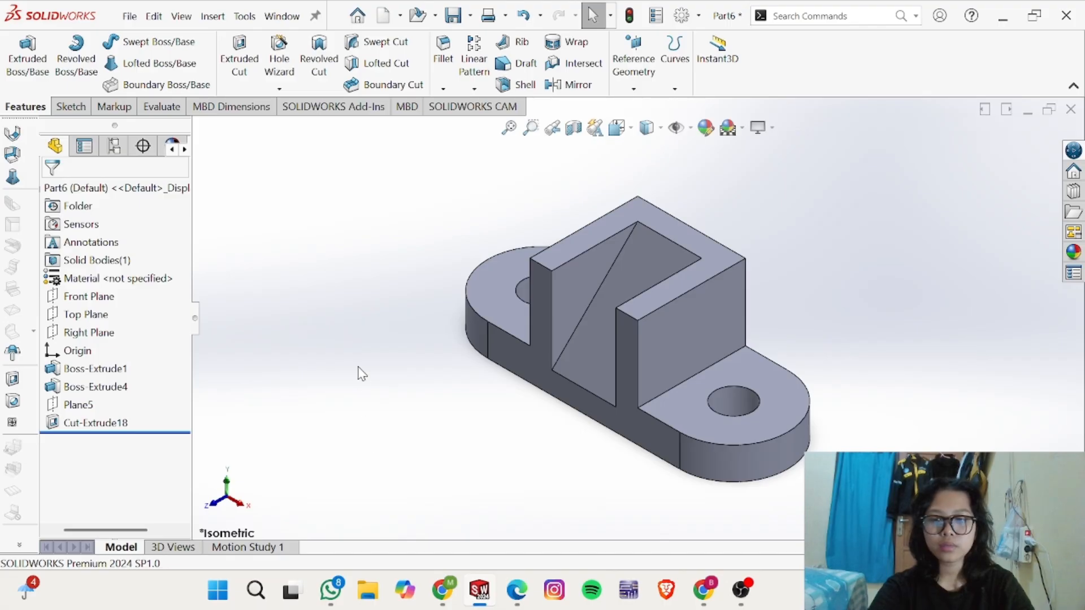
click(129, 17)
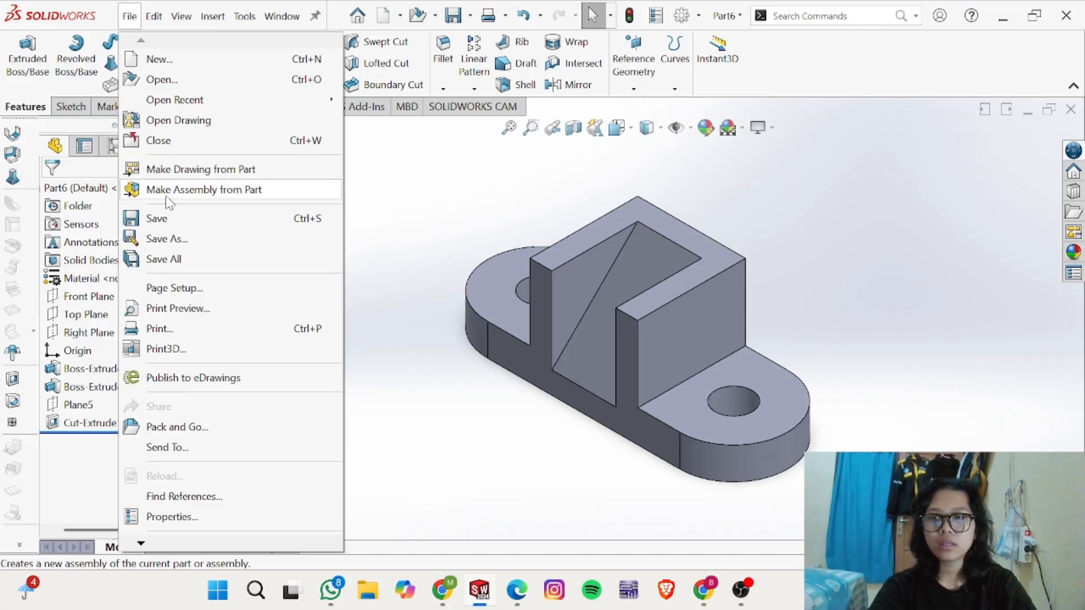
click(180, 236)
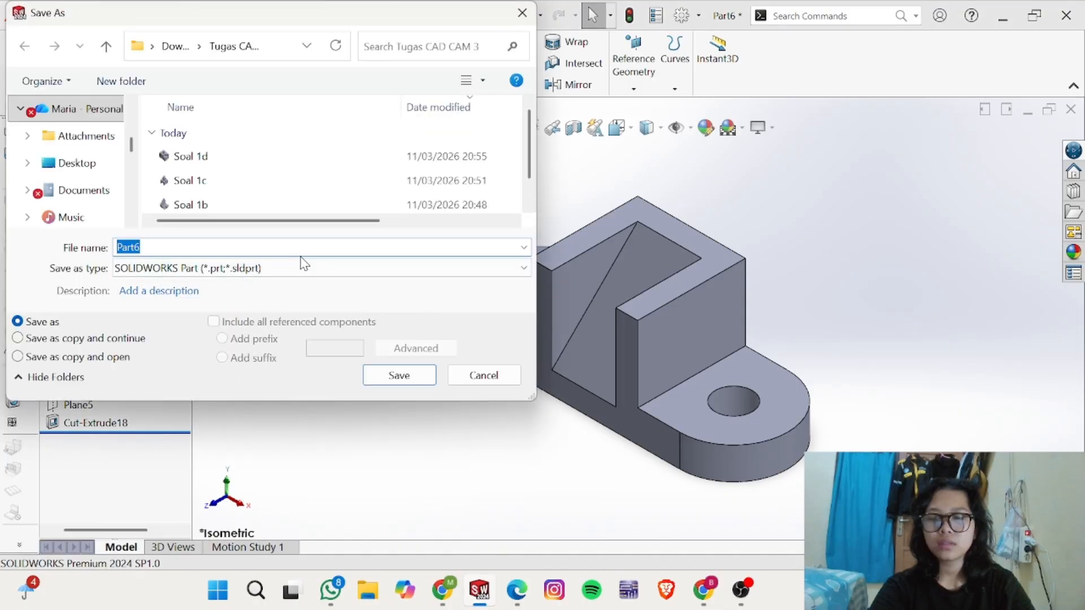
text(Soal)
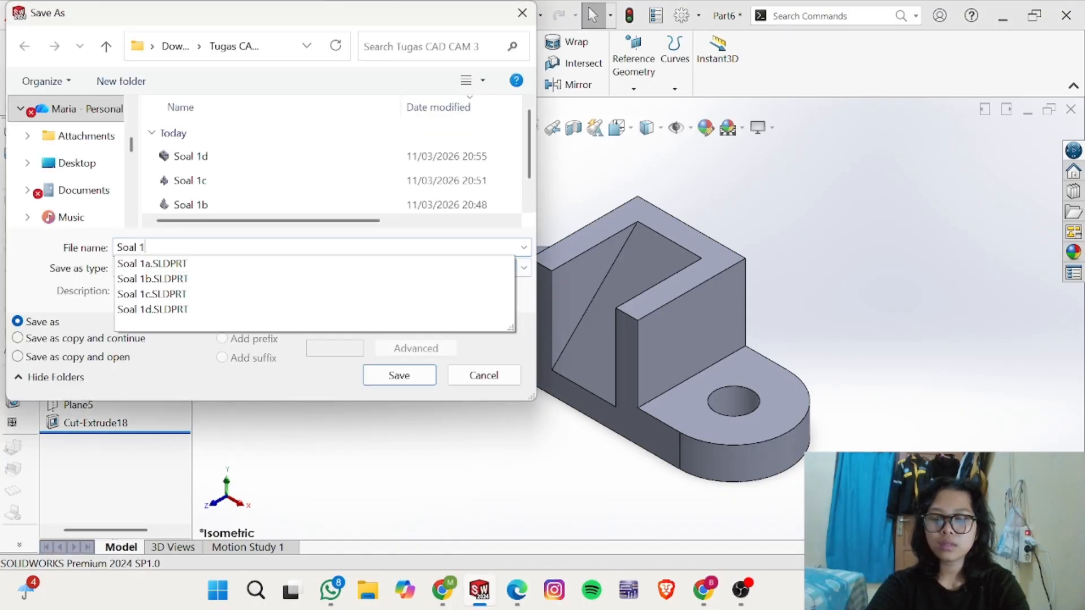
text( 1)
key(BackSpace)
text(2)
key(Return)
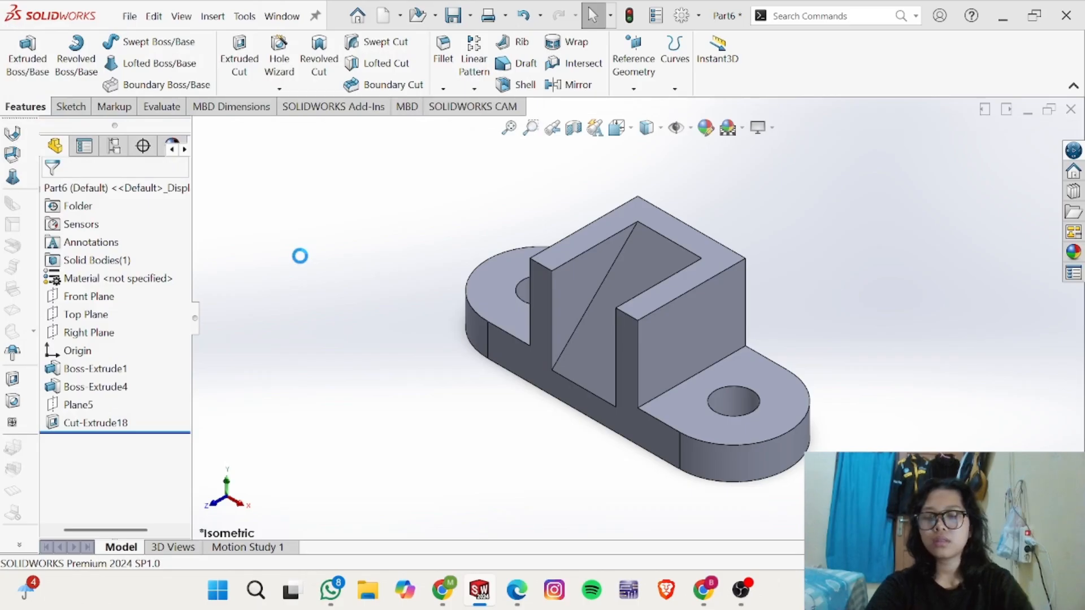
Step: Create a new part document for drawing c)
click(136, 20)
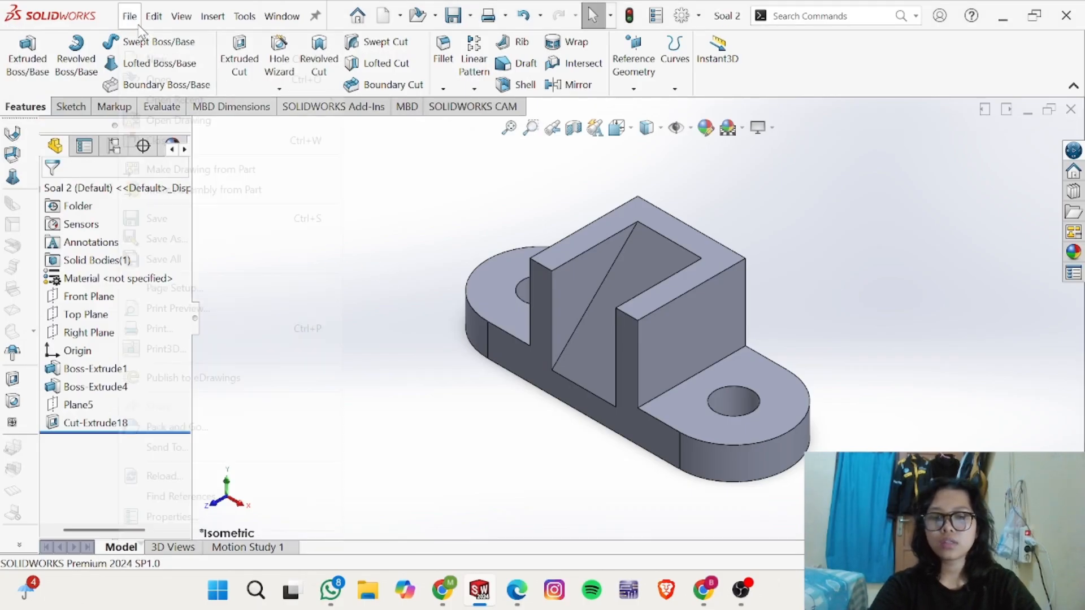
click(164, 57)
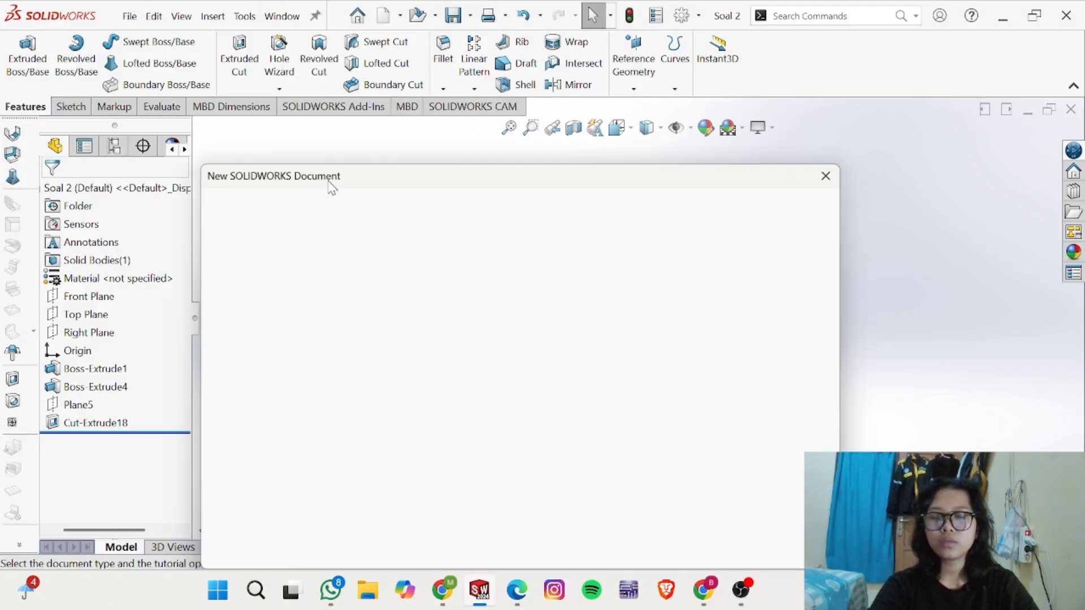
key(Return)
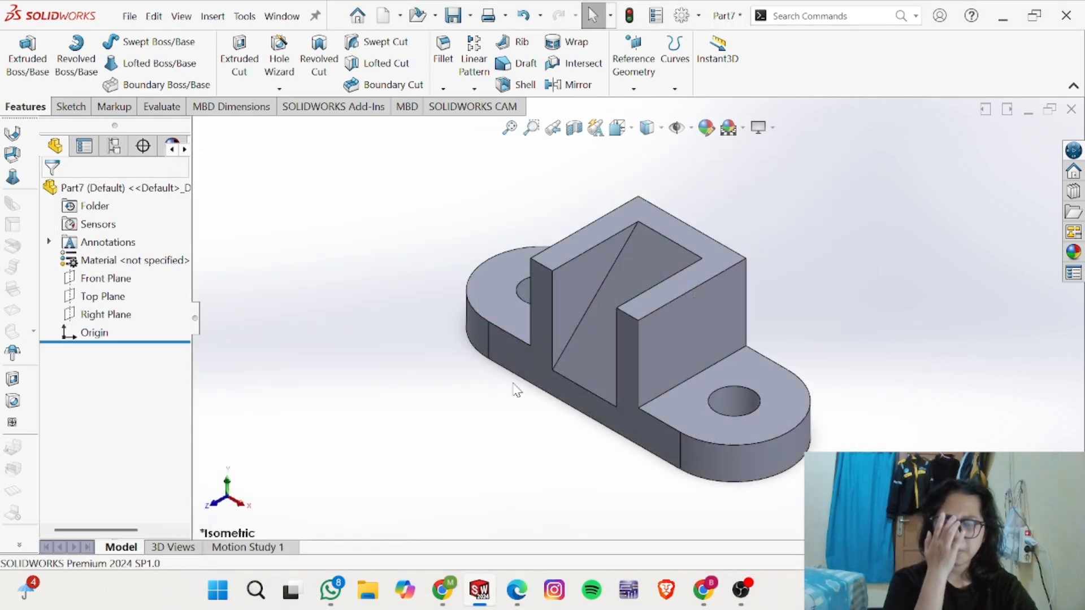
Step: Examine the widths, diameters and hole pattern of the wheel in drawing c) of the assignment PDF in Chrome
key(alt+Tab)
ctrl+scroll(1073, 446, down, 2)
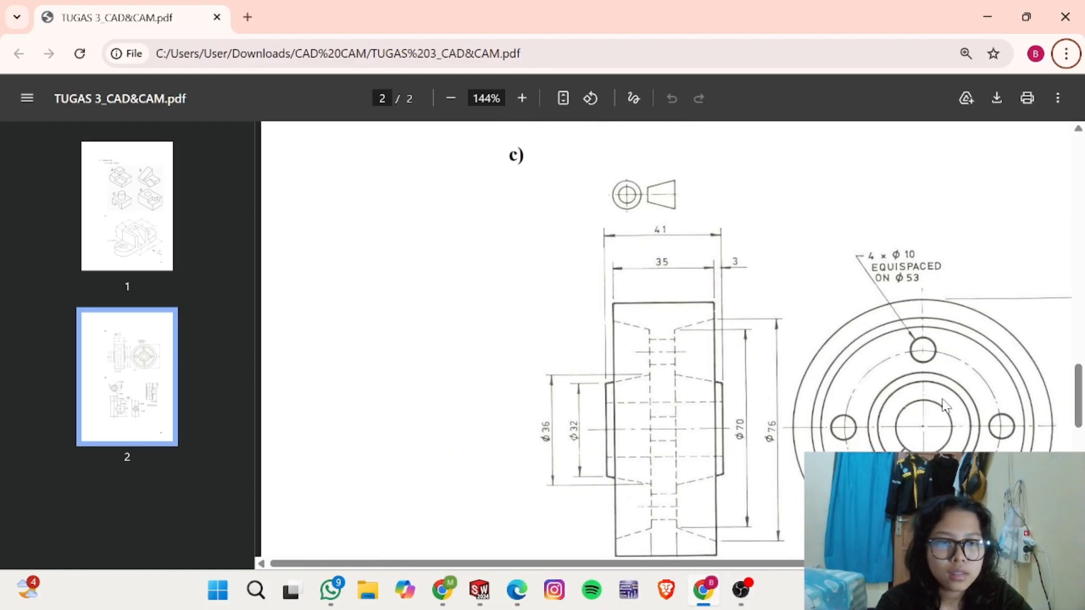
scroll(946, 405, down, 3)
scroll(965, 386, down, 3)
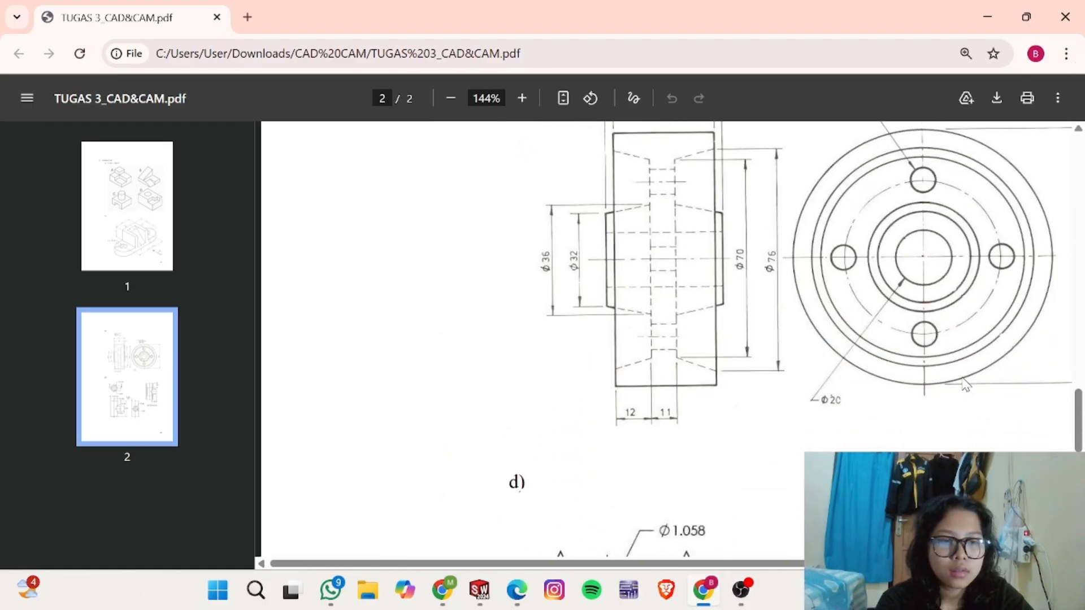
scroll(965, 386, up, 12)
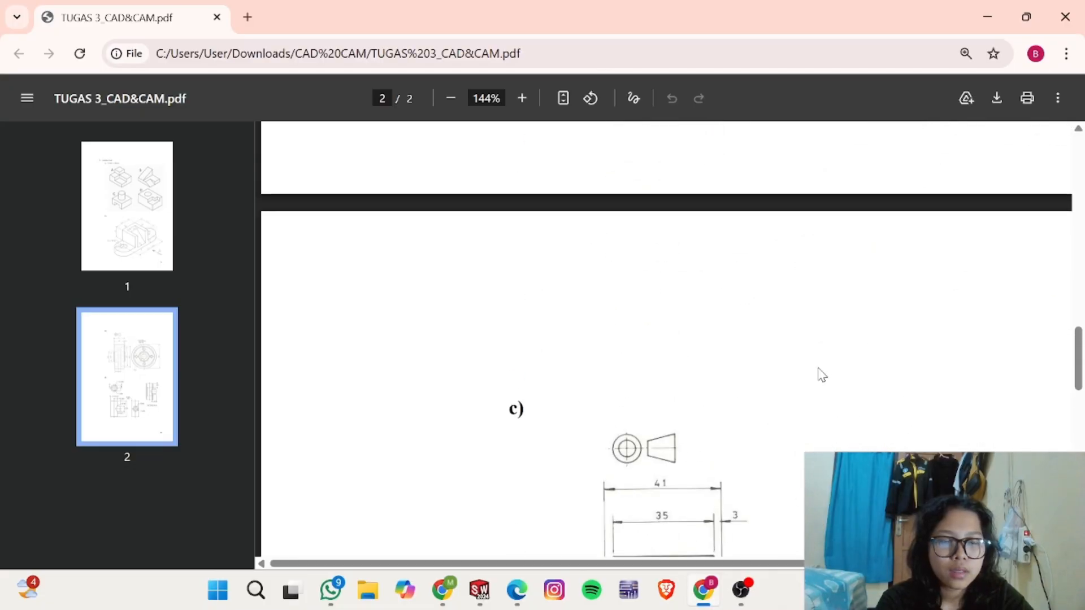
scroll(823, 375, down, 12)
scroll(825, 373, right, 4)
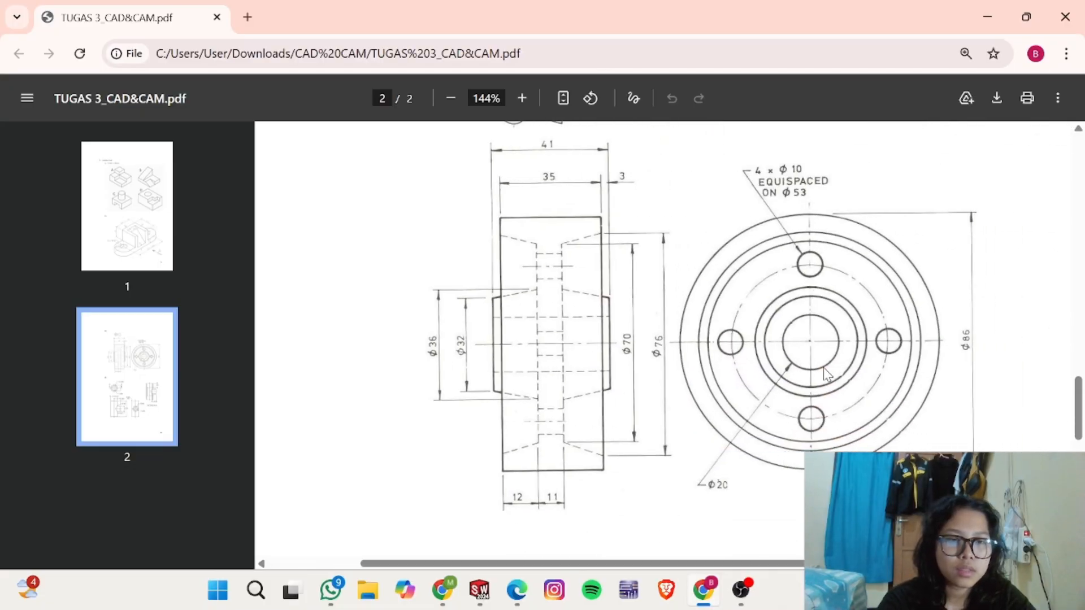
scroll(548, 303, up, 3)
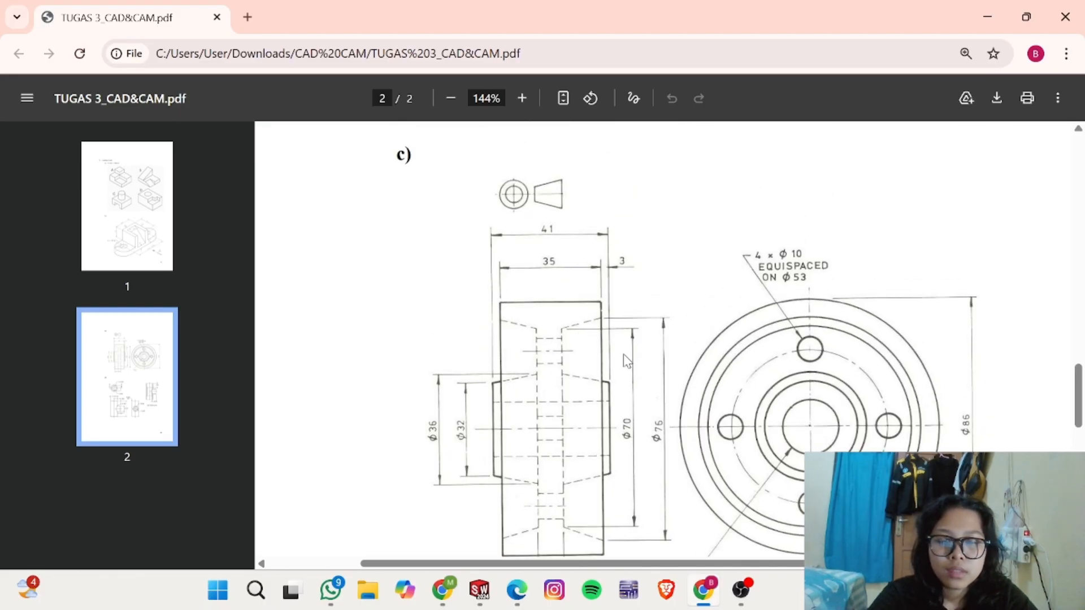
scroll(624, 403, down, 3)
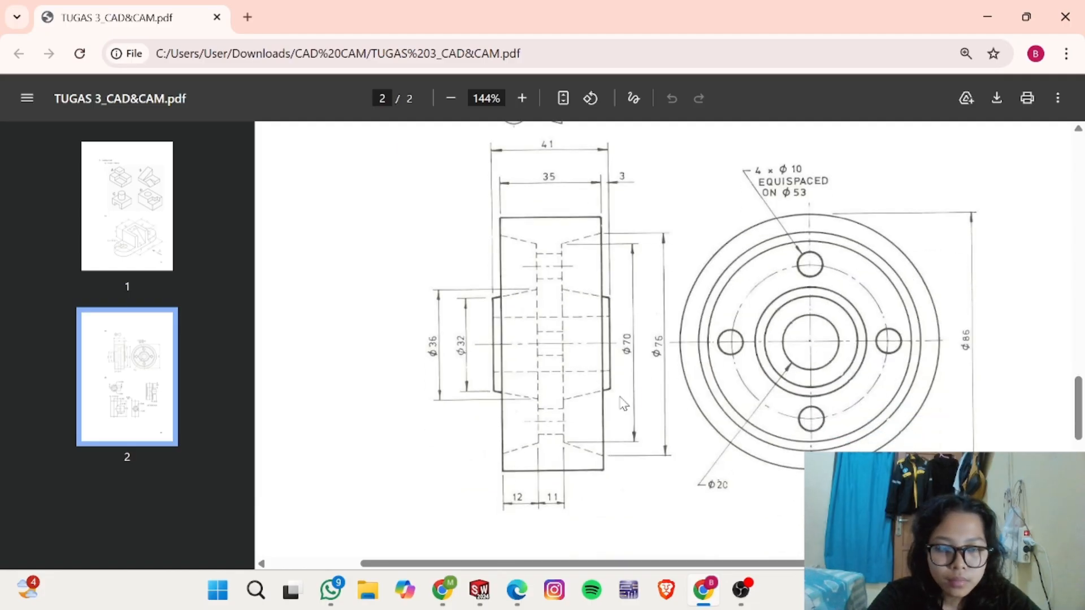
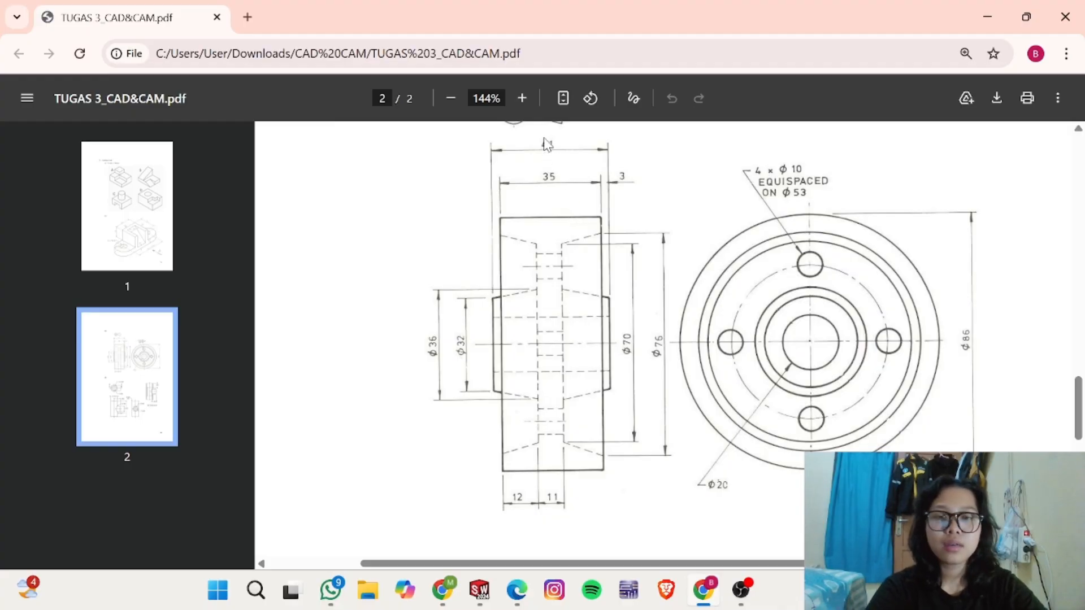
Step: In SOLIDWORKS, sketch a horizontal midpoint line about 234 mm long on the Front Plane, centred on the origin
key(alt+Tab)
key(alt+Tab)
key(alt+Tab)
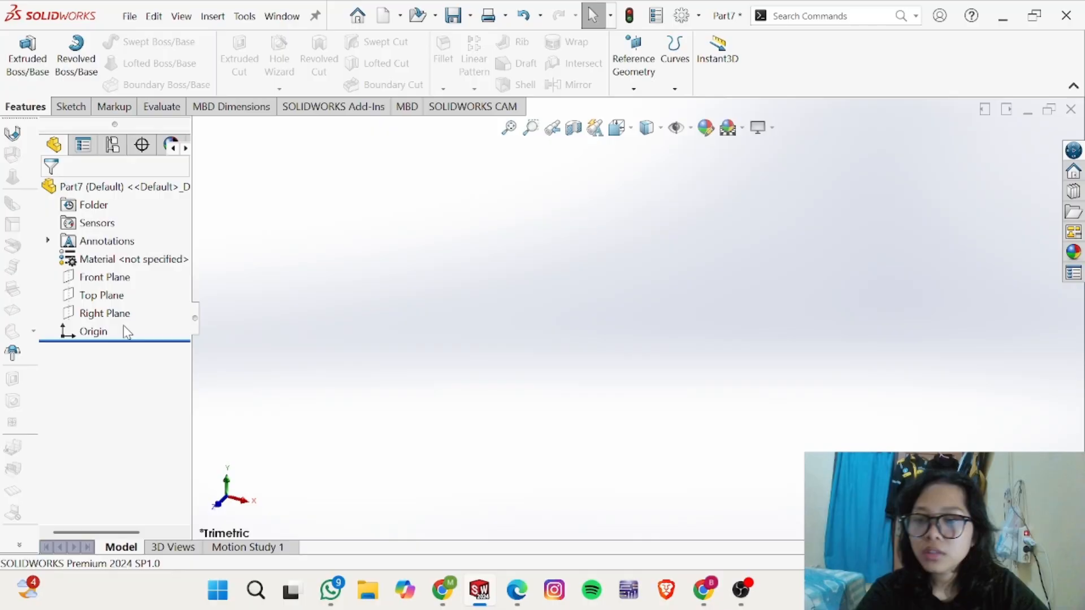
click(105, 277)
click(118, 260)
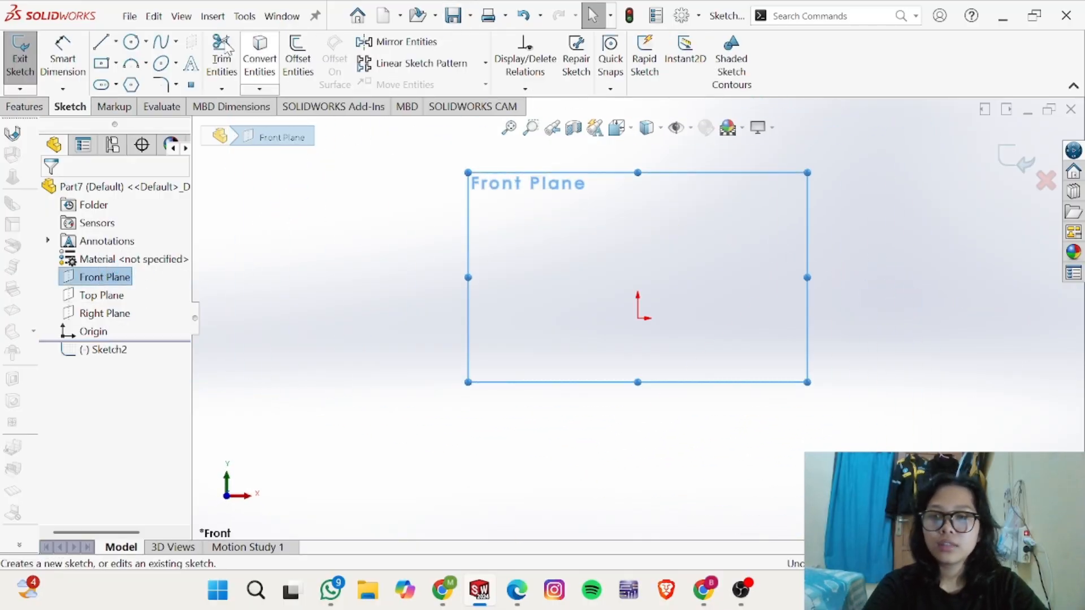
click(115, 41)
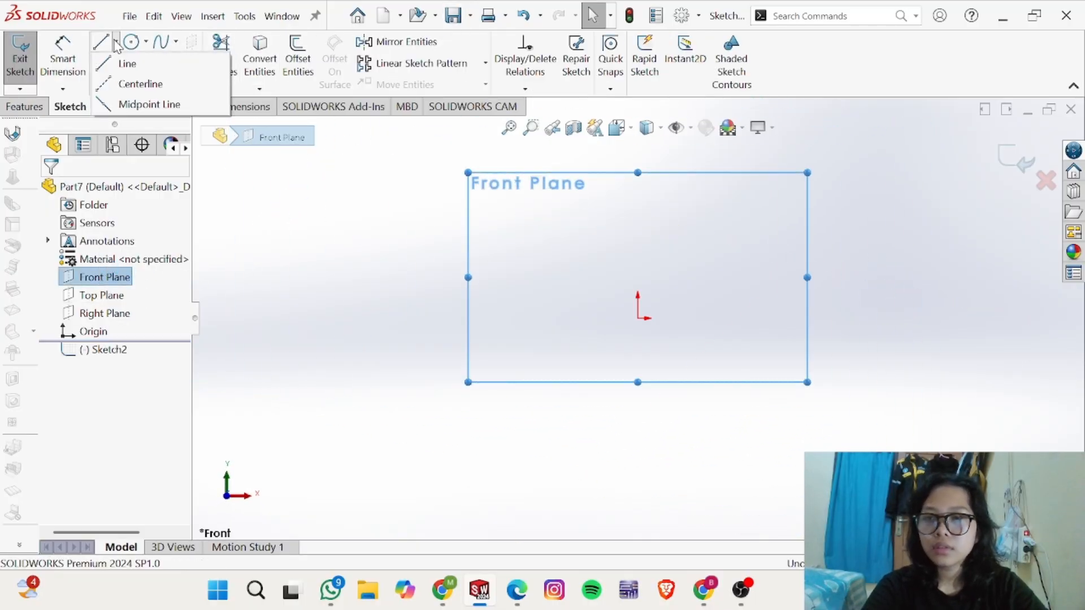
click(118, 104)
click(638, 318)
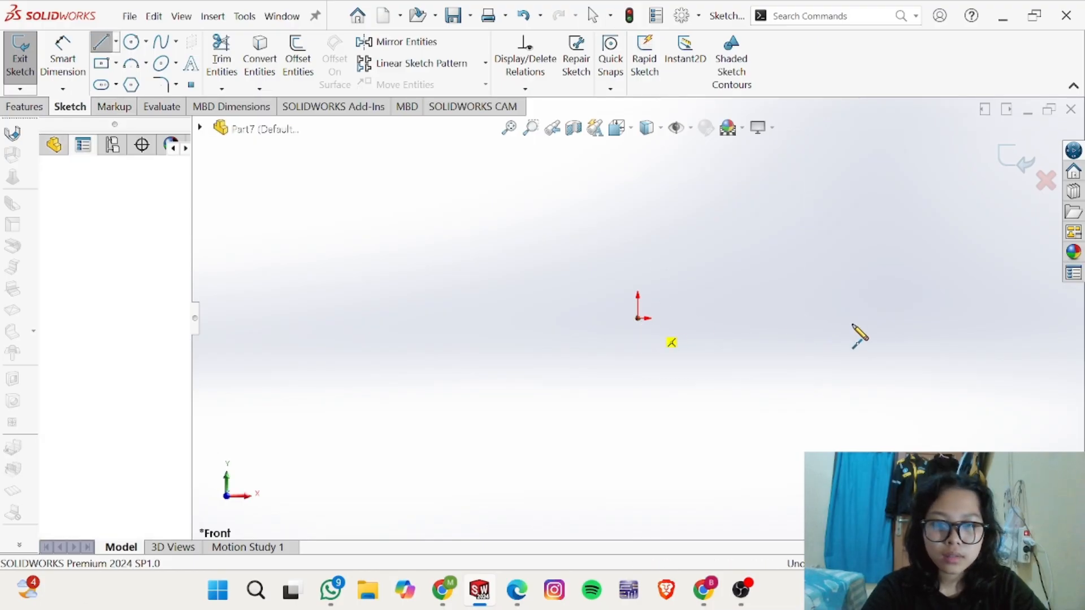
click(861, 319)
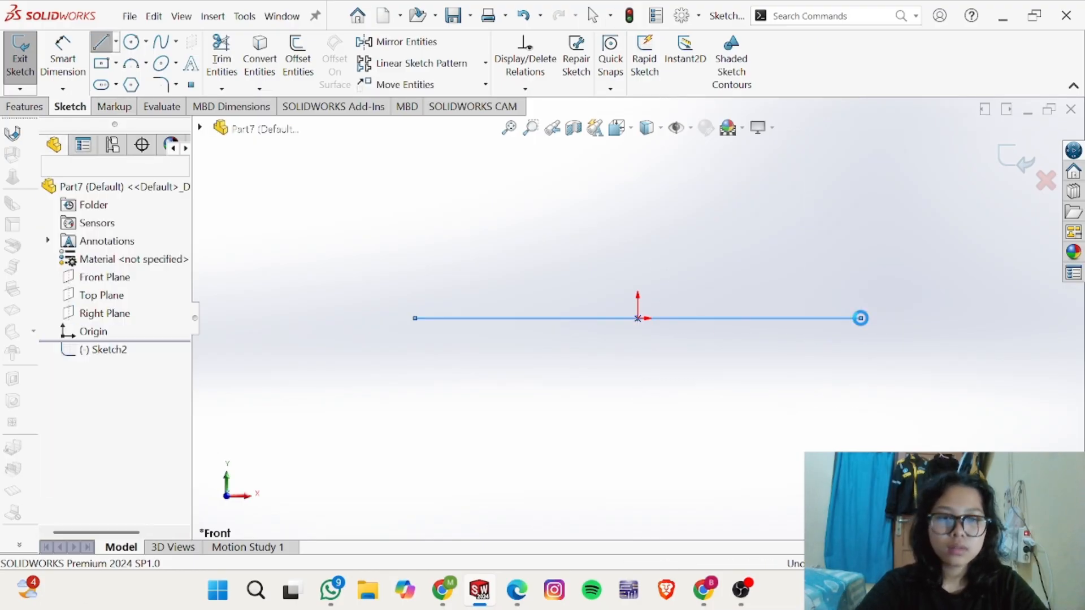
Step: Dimension the horizontal line to 41 mm and convert it to construction geometry
right_drag(805, 318, 805, 286)
click(790, 318)
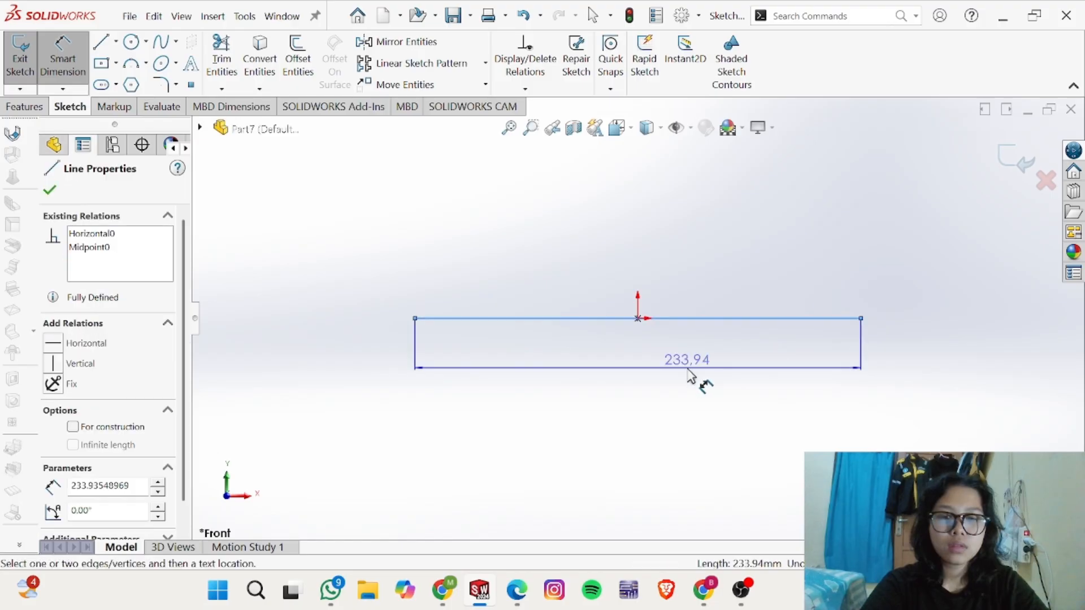
click(663, 379)
text(41)
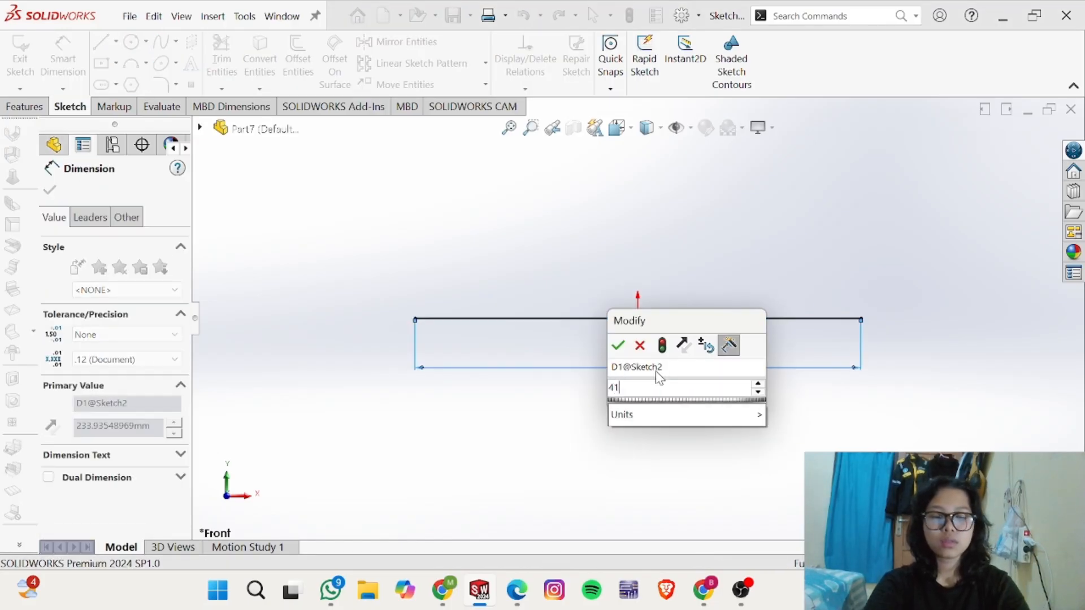
key(Return)
key(Escape)
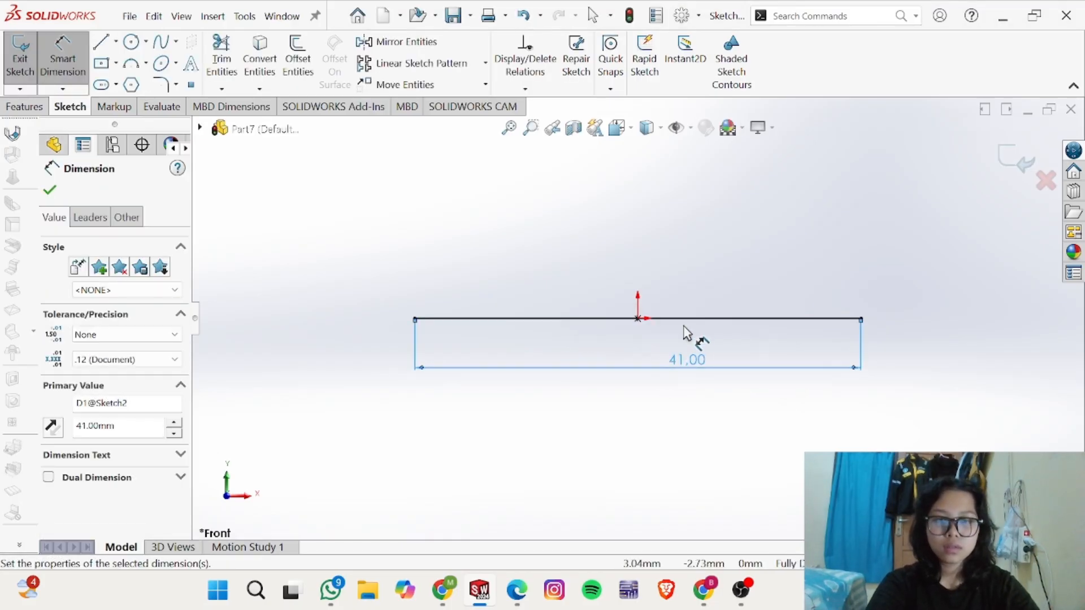
click(714, 318)
key(Escape)
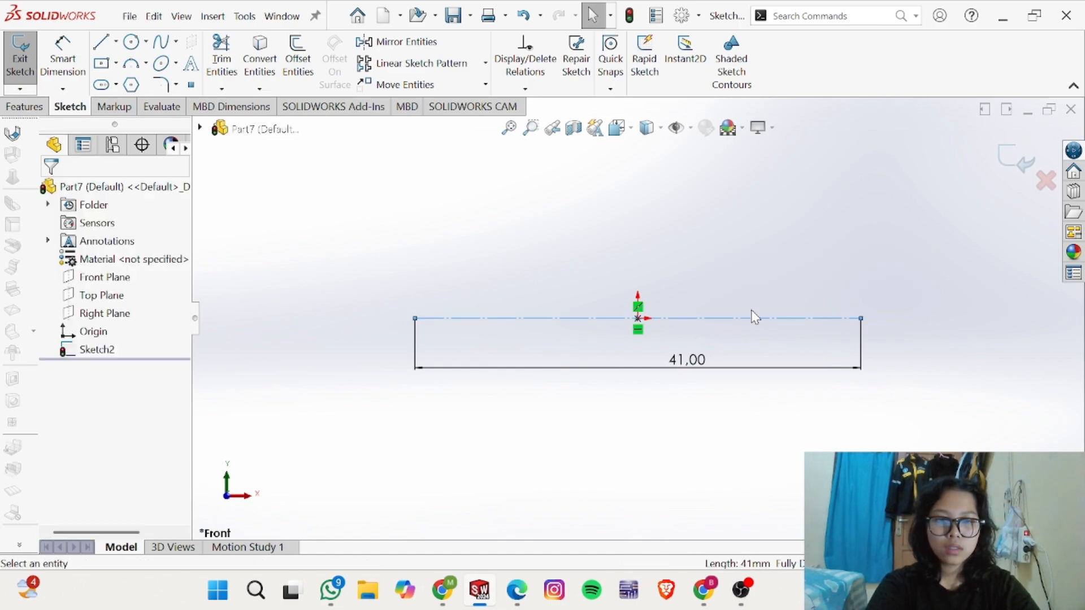
Step: Study the section view of drawing c) in Chrome up close for the profile's hub and rim dimensions
key(alt+Tab)
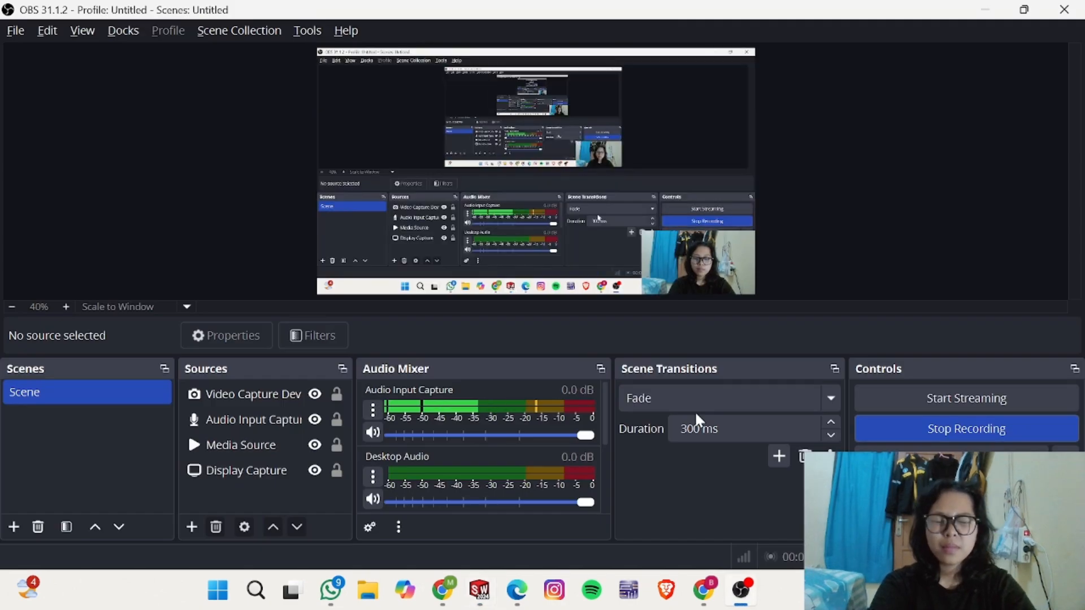
key(alt+Tab)
key(alt+Tab)
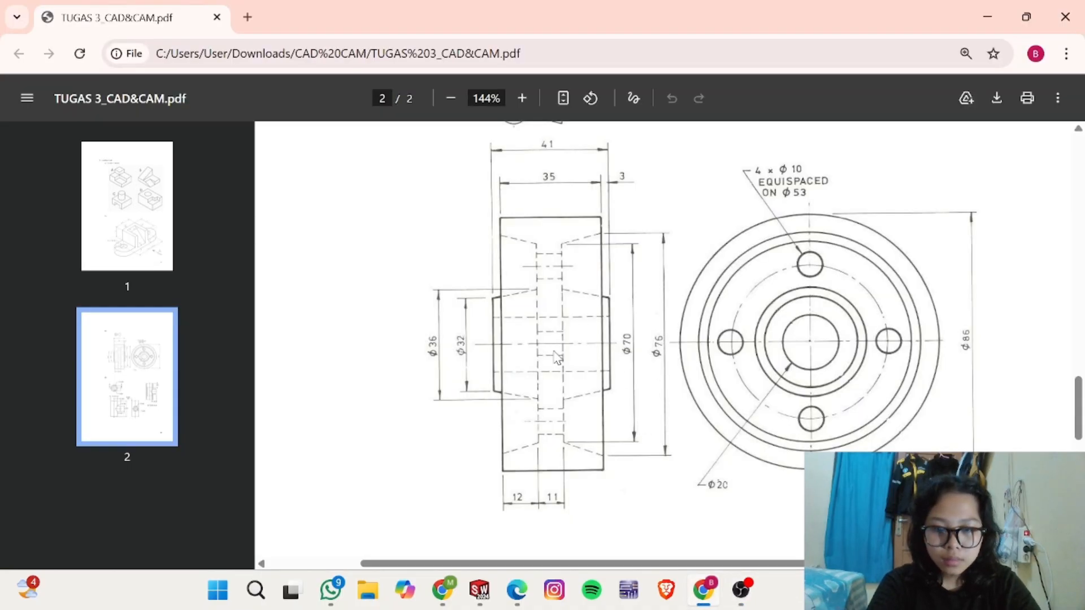
ctrl+scroll(556, 356, up, 5)
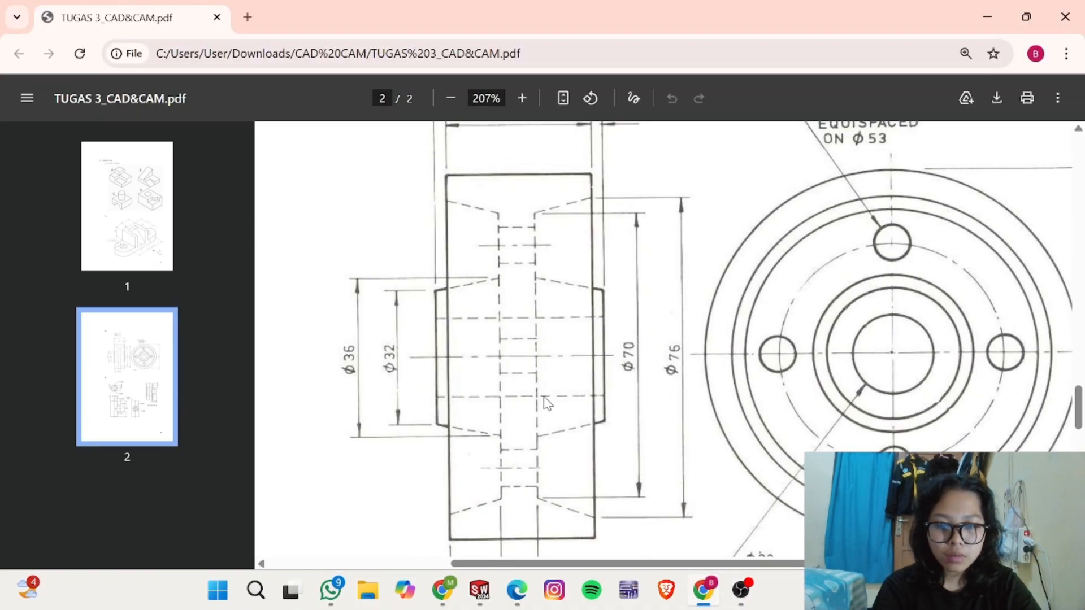
scroll(544, 421, down, 3)
scroll(518, 467, up, 3)
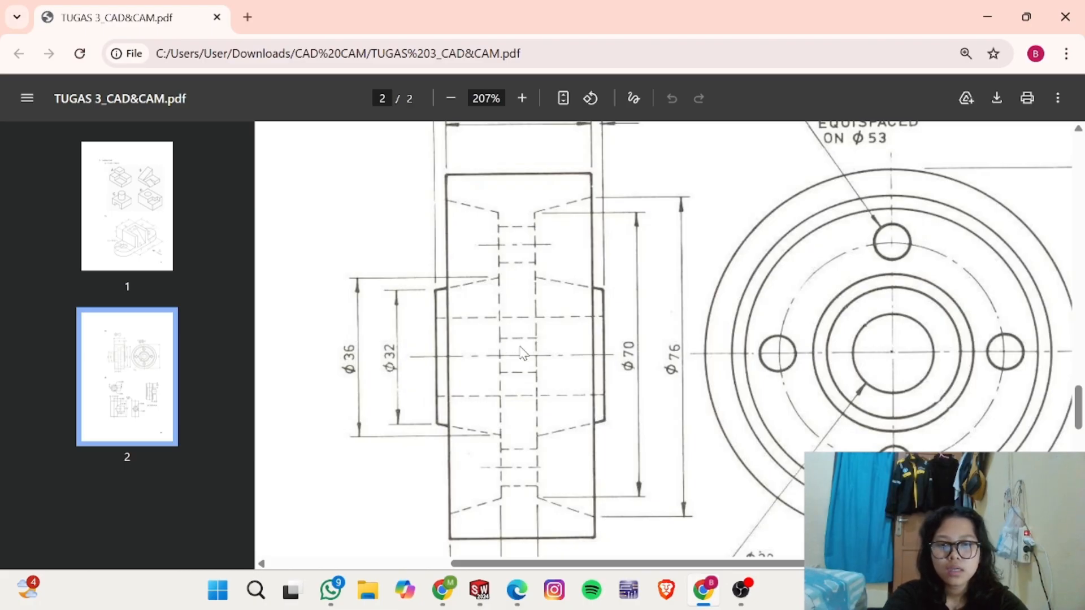
Step: In SOLIDWORKS, draw a vertical centerline about 7.4 mm long upward from the origin
key(alt+Tab)
key(alt+Tab)
key(alt+Tab)
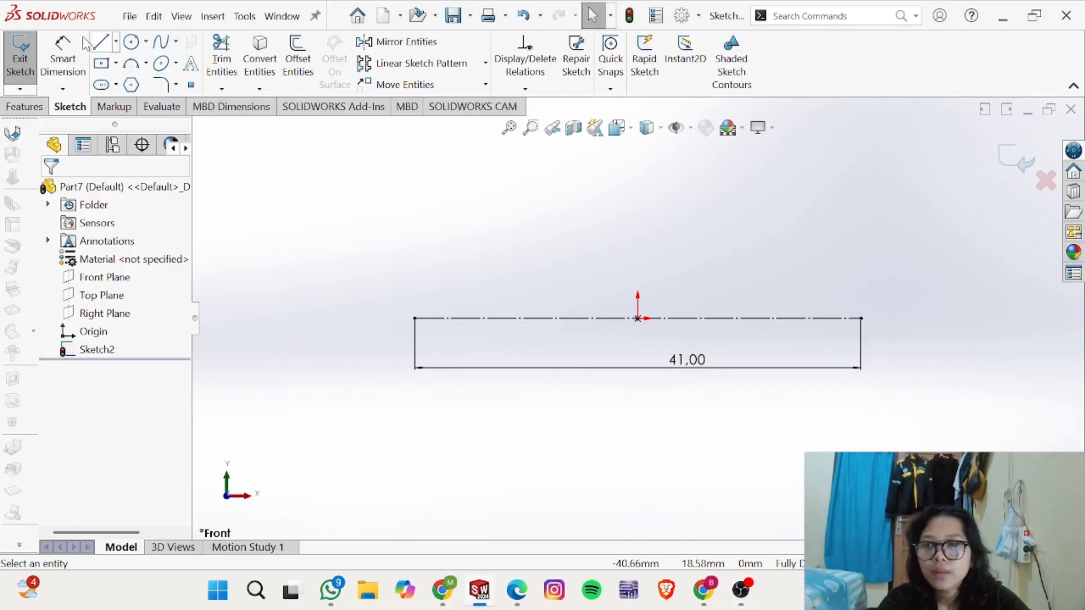
click(112, 49)
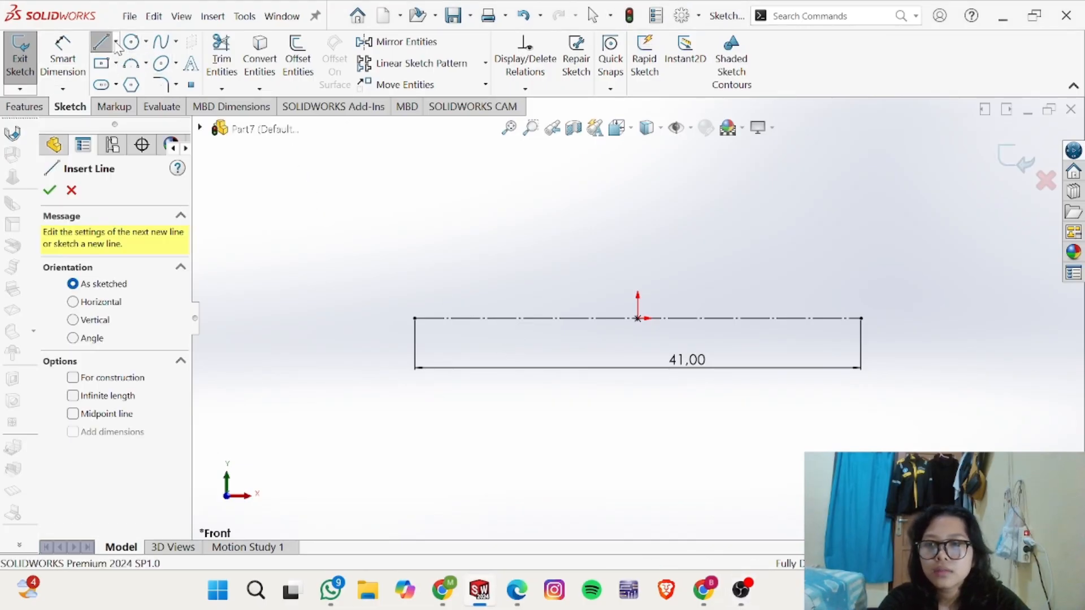
click(116, 41)
click(140, 84)
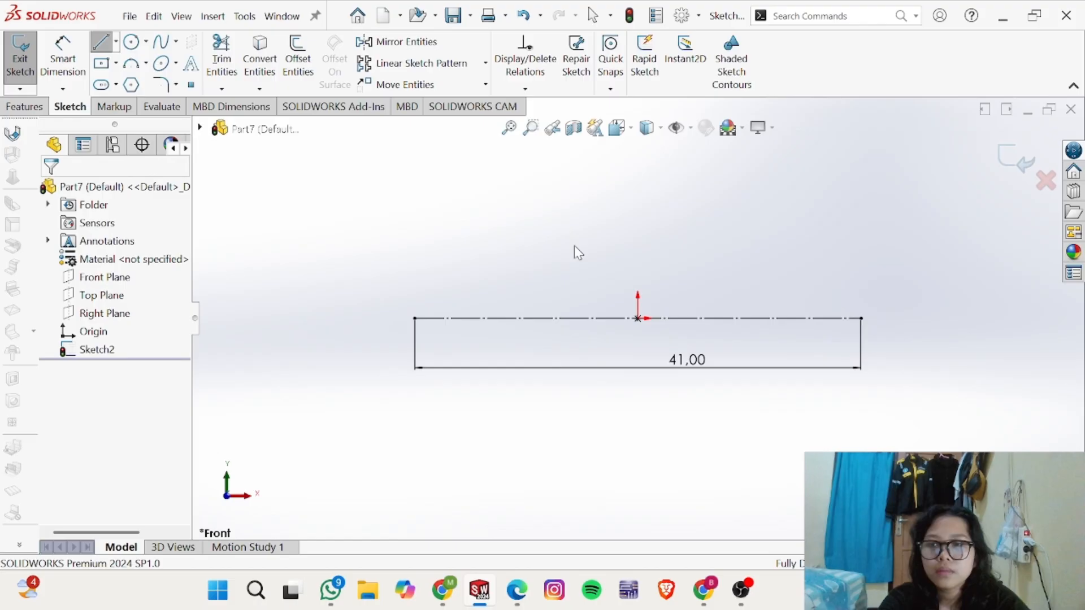
click(639, 319)
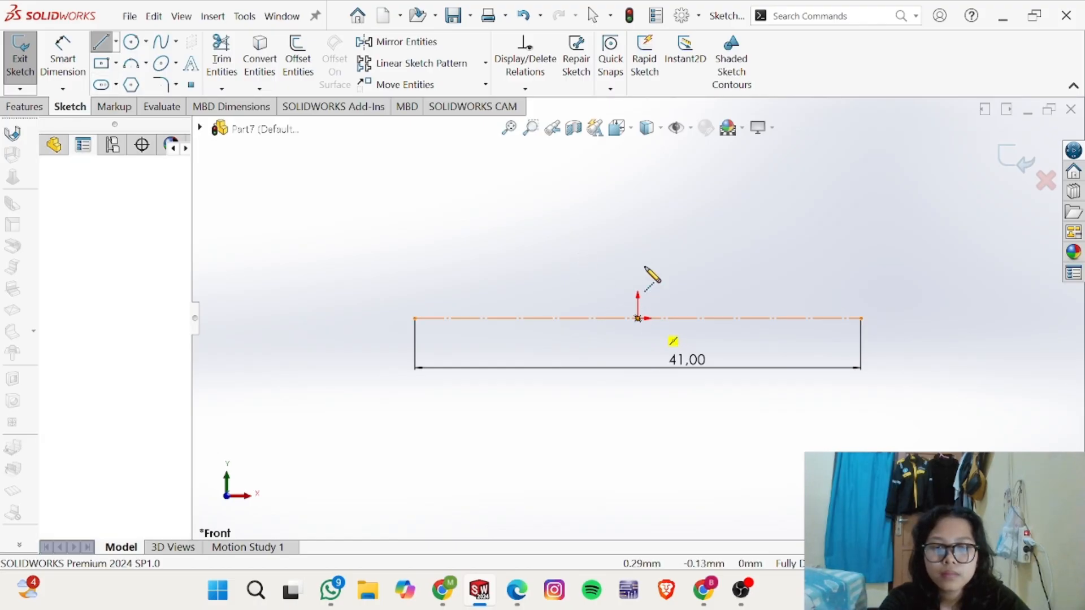
click(639, 240)
key(Escape)
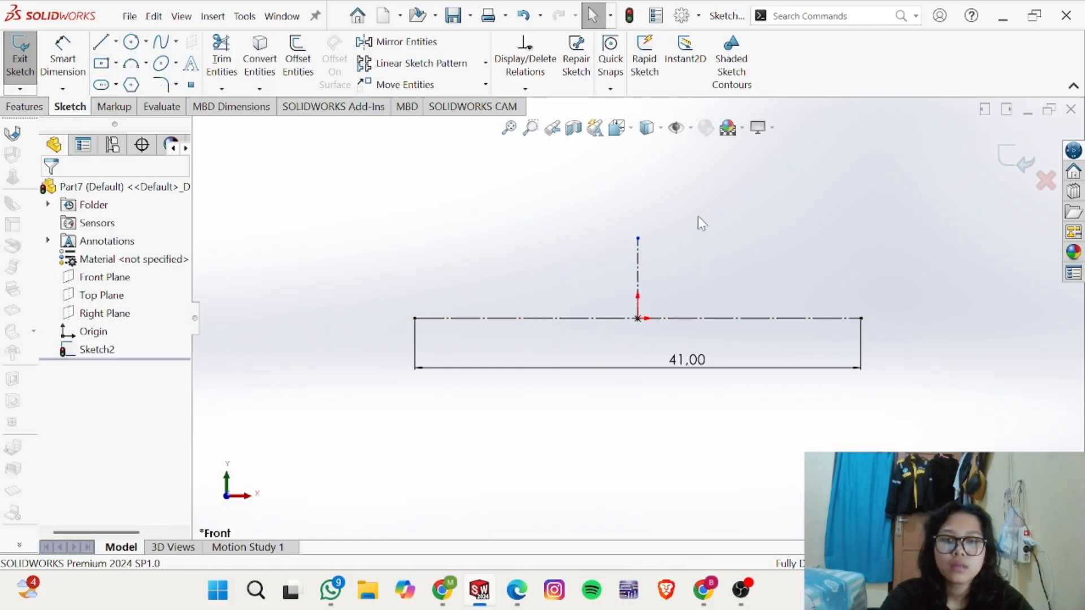
Step: Add an 11 mm diameter dimension from the vertical centerline's upper endpoint across the horizontal centerline
key(d)
click(640, 240)
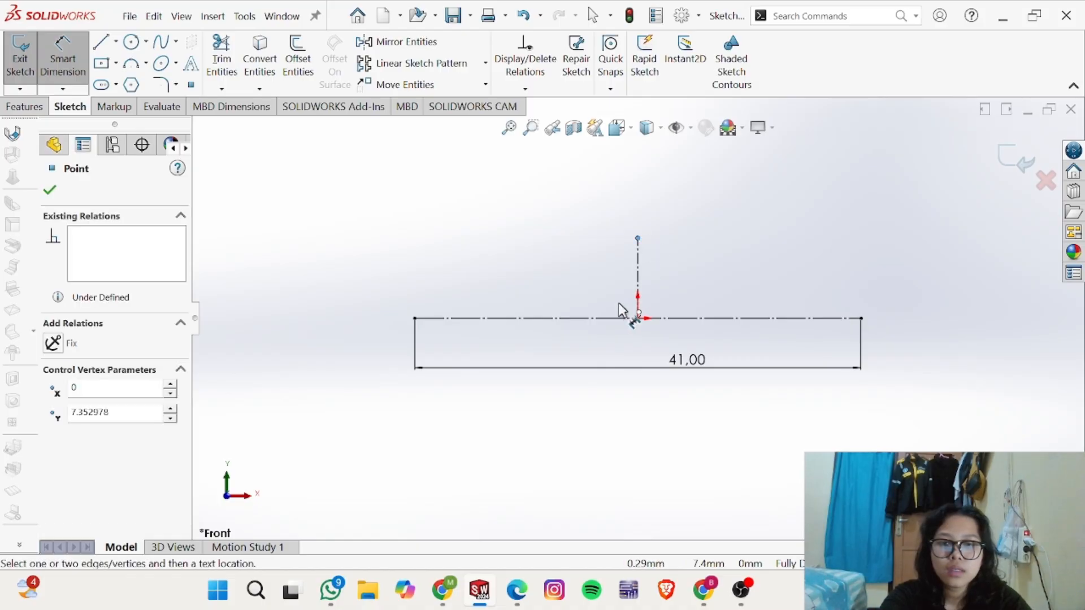
click(748, 359)
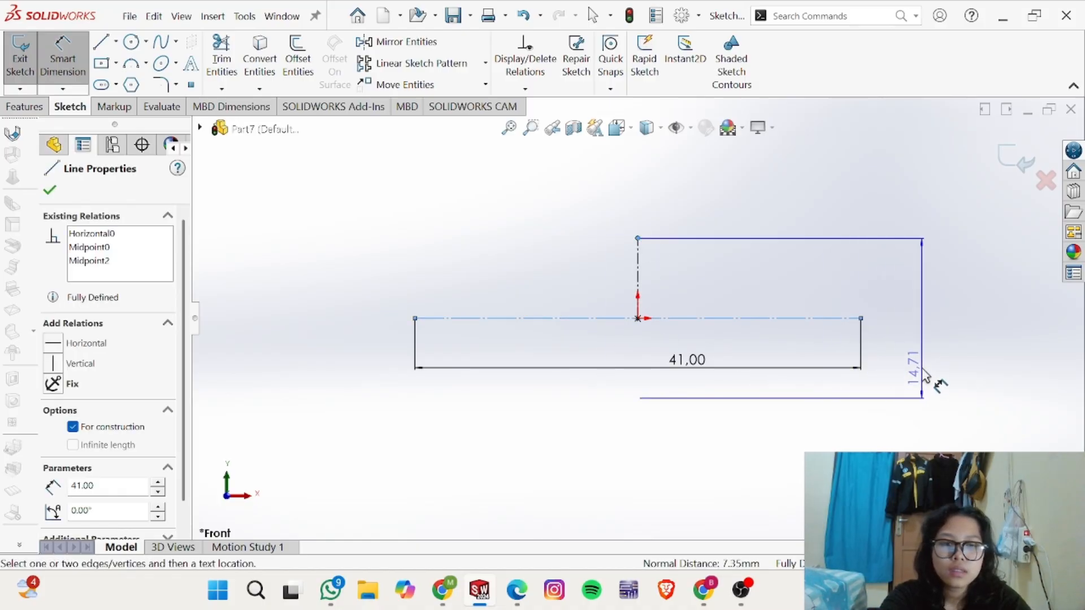
click(921, 374)
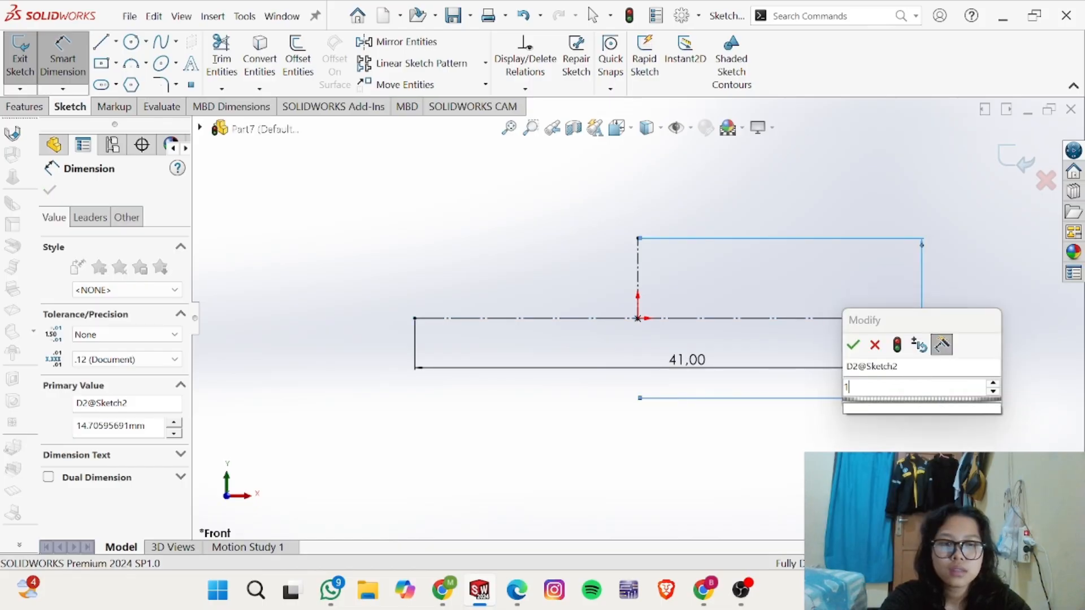
key(Return)
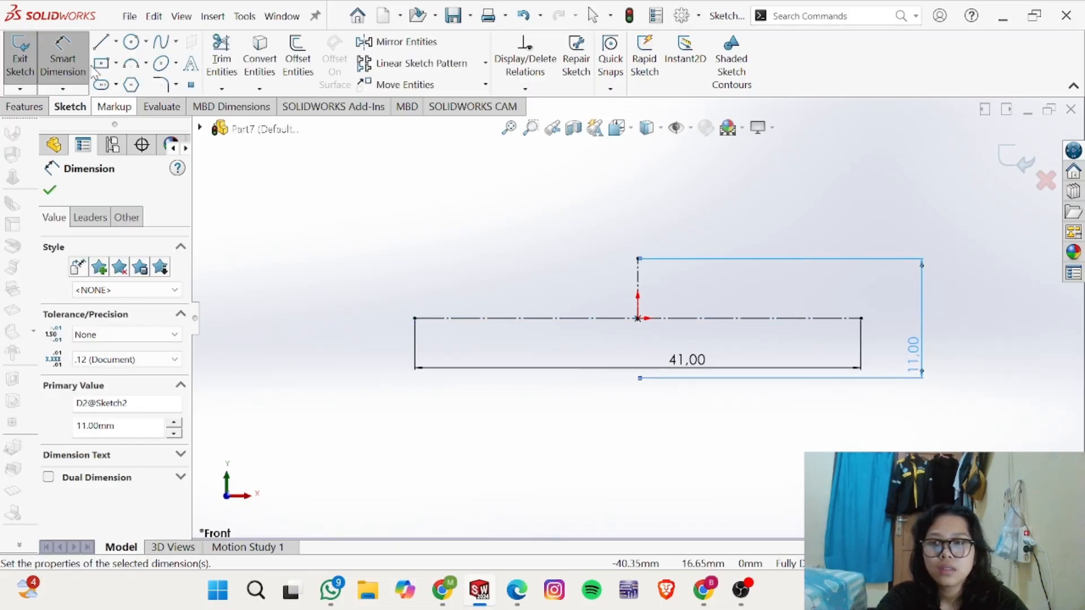
Step: Draw a midpoint line about 15.3 mm long centred on the vertical centerline's upper endpoint and make it horizontal
click(115, 42)
click(116, 102)
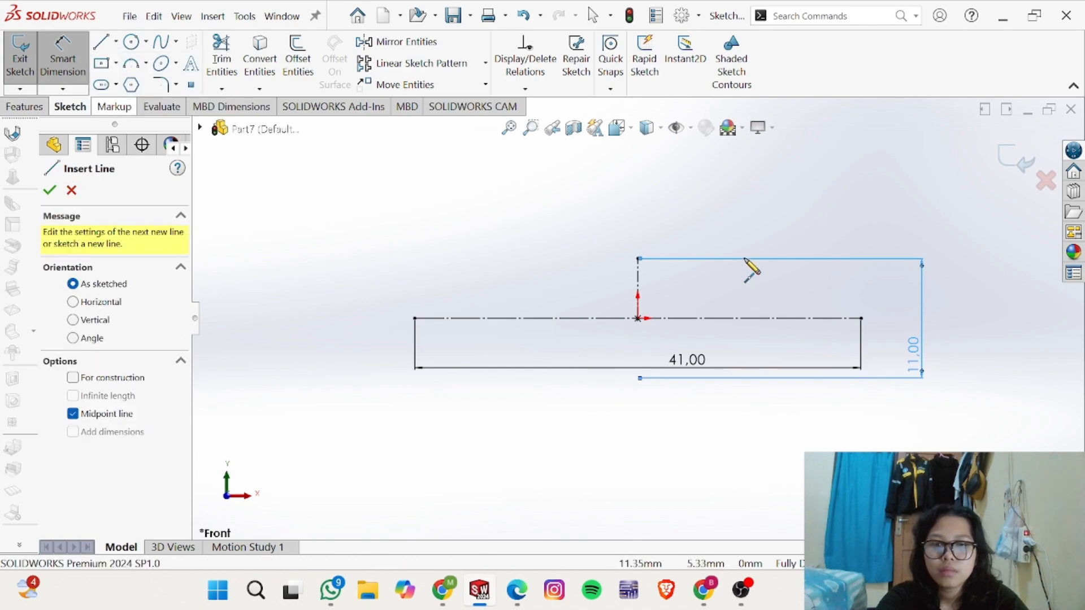
click(638, 260)
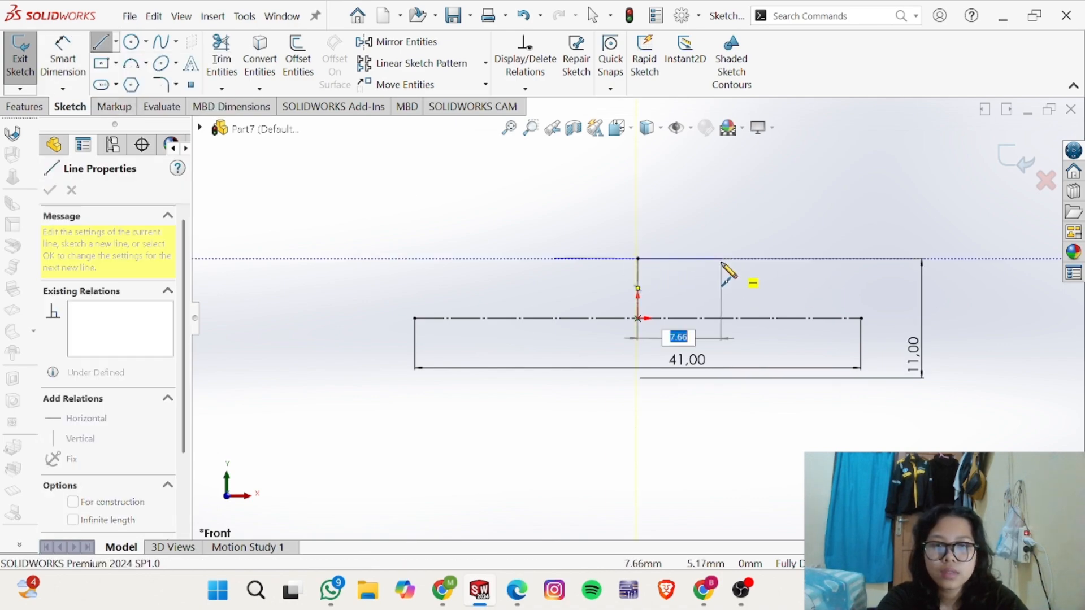
click(721, 263)
key(Escape)
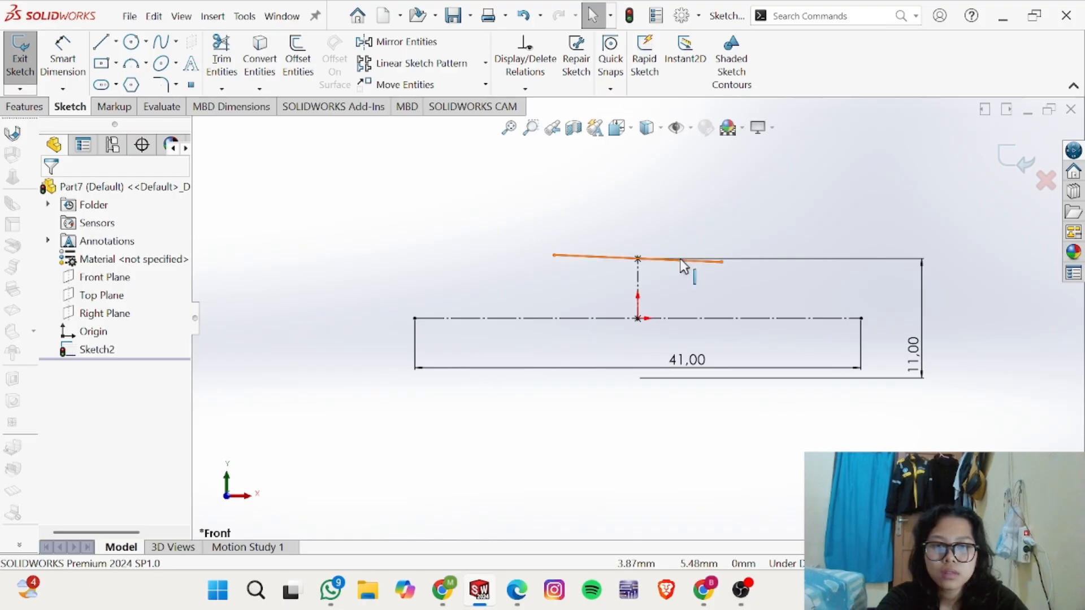
click(708, 261)
click(716, 198)
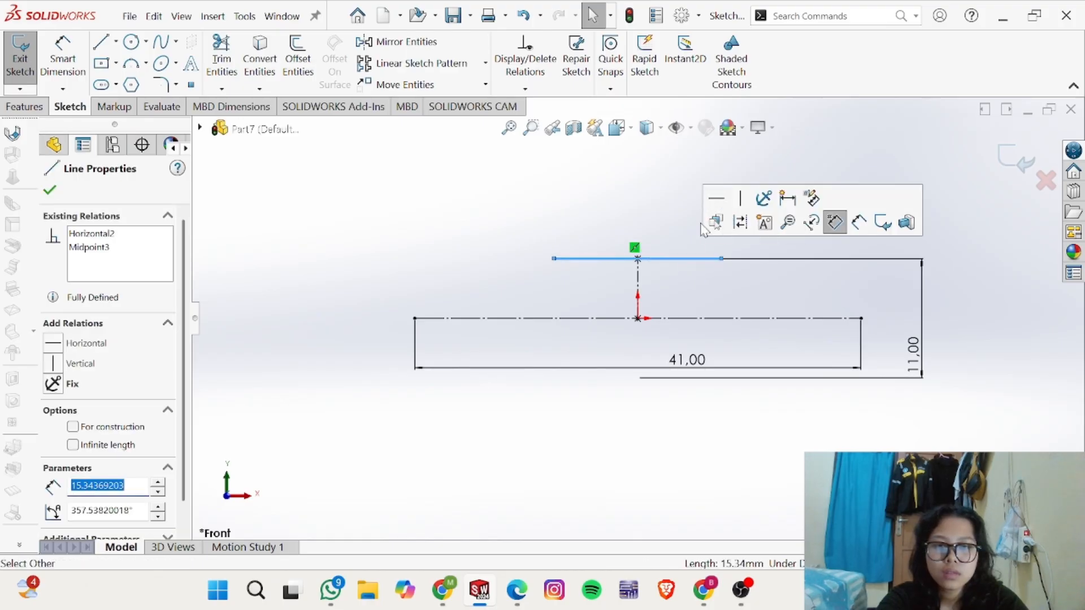
Step: Dimension the length of the short horizontal line above the origin to 11 mm
click(700, 223)
right_drag(690, 219, 690, 181)
click(665, 259)
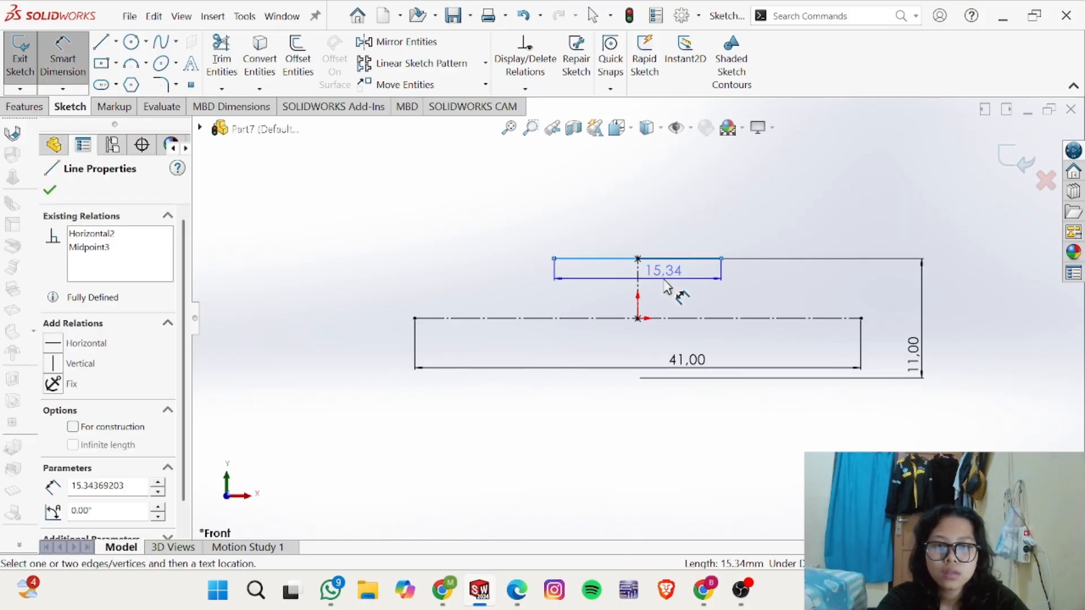
click(659, 291)
text(1)
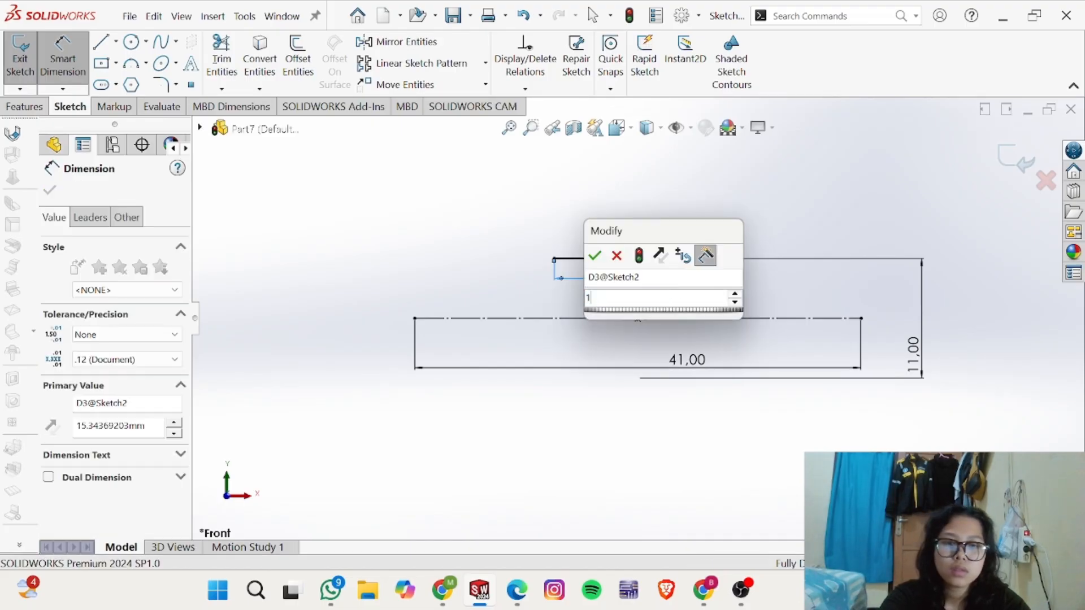
text(1)
key(Return)
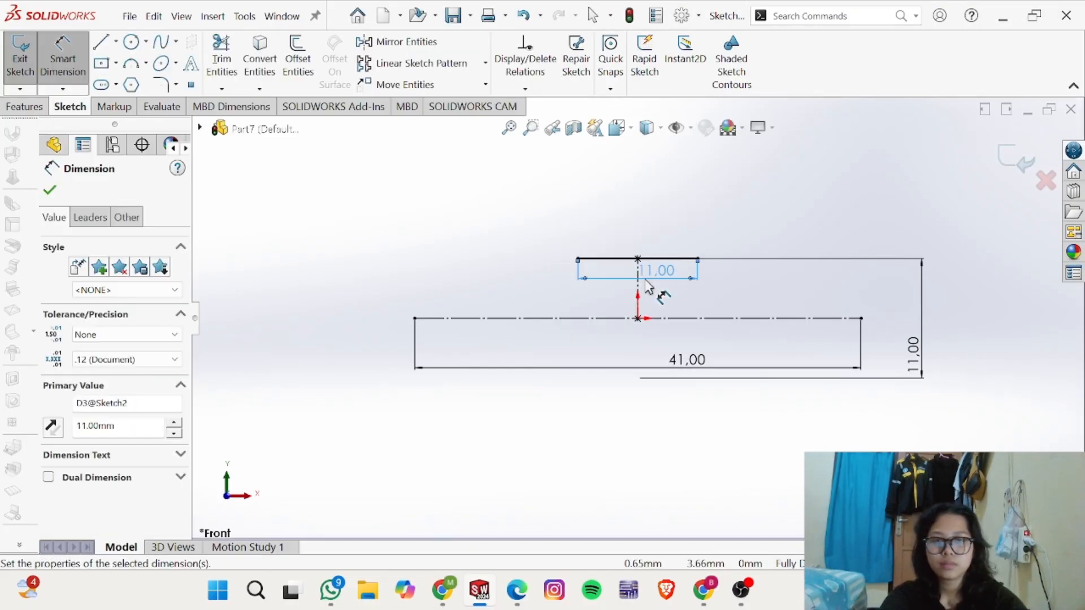
key(Escape)
Step: Switch to the assignment PDF in Chrome and examine the hub and web diameters in the section view up close
key(alt+Tab)
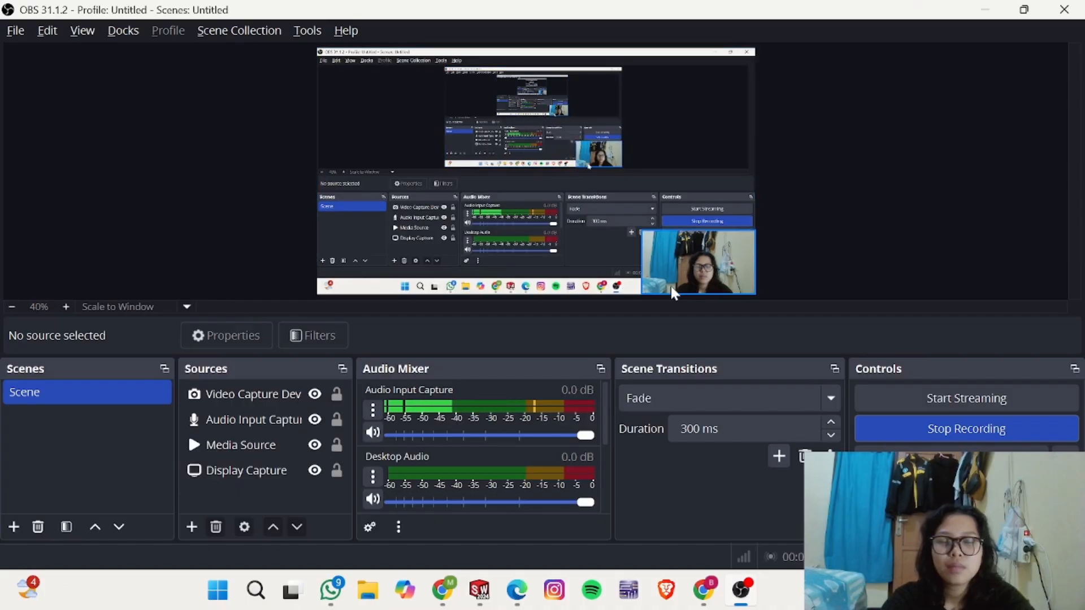
key(alt+Tab)
key(Tab)
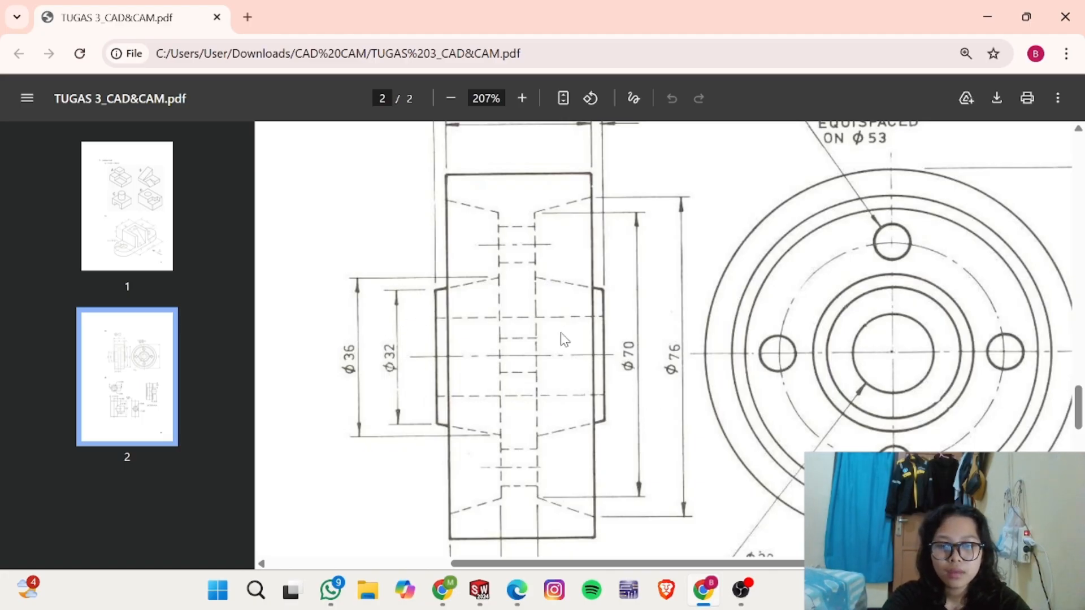
ctrl+scroll(554, 346, up, 3)
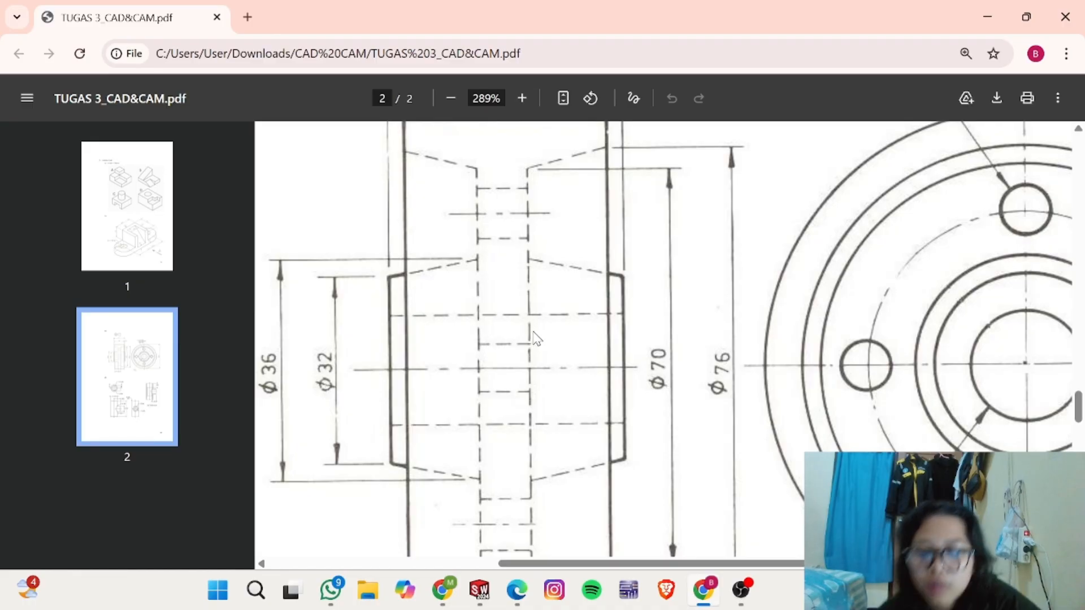
Step: In SOLIDWORKS, draw a vertical centerline about 13.6 mm long upward from the origin
key(alt+Tab)
key(alt+Tab)
key(Tab)
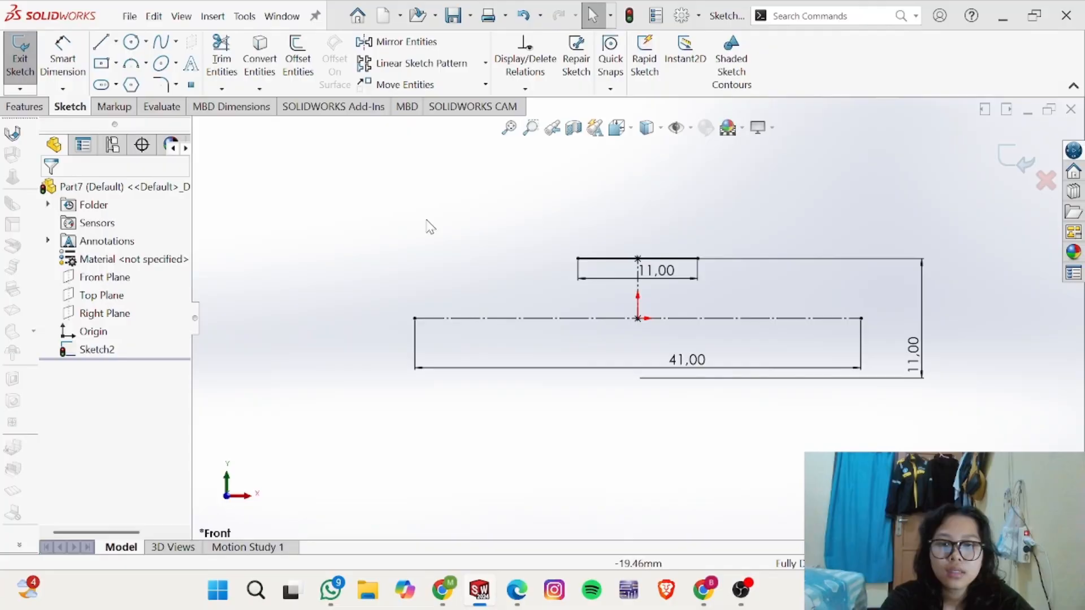
click(115, 42)
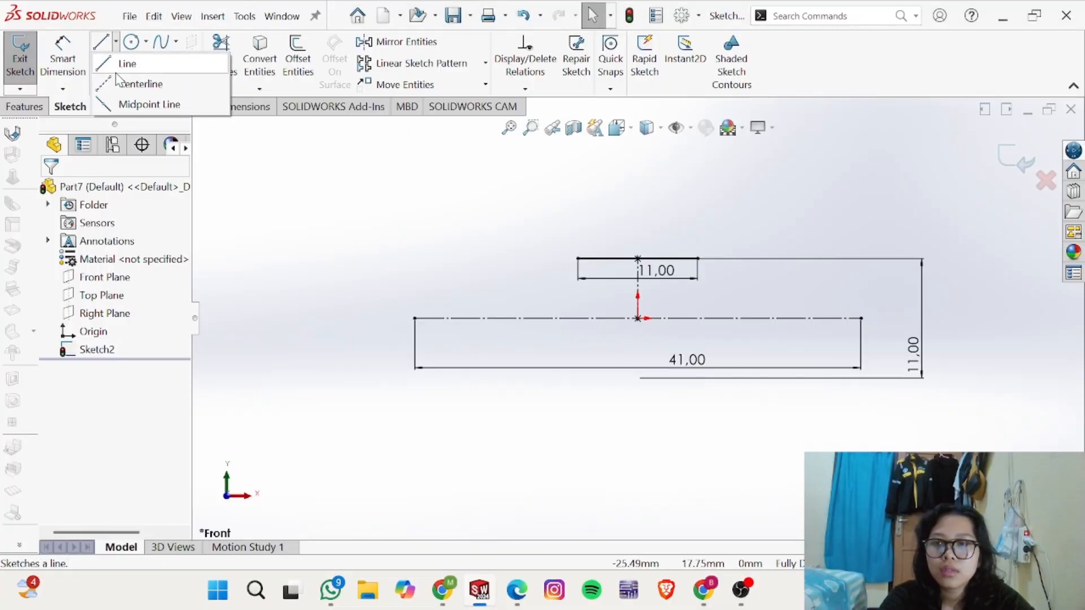
click(133, 83)
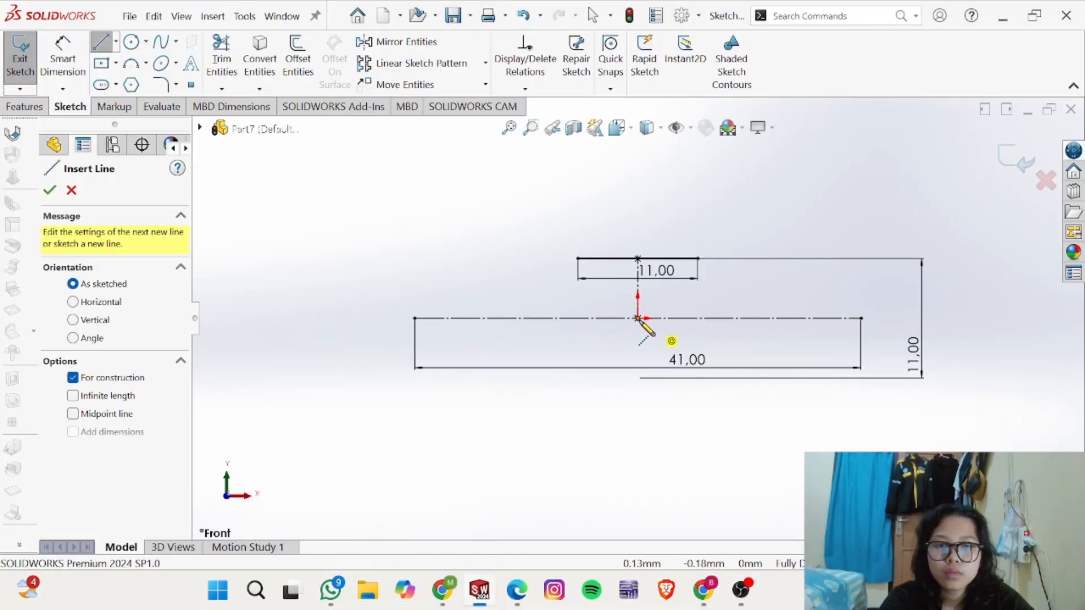
click(639, 169)
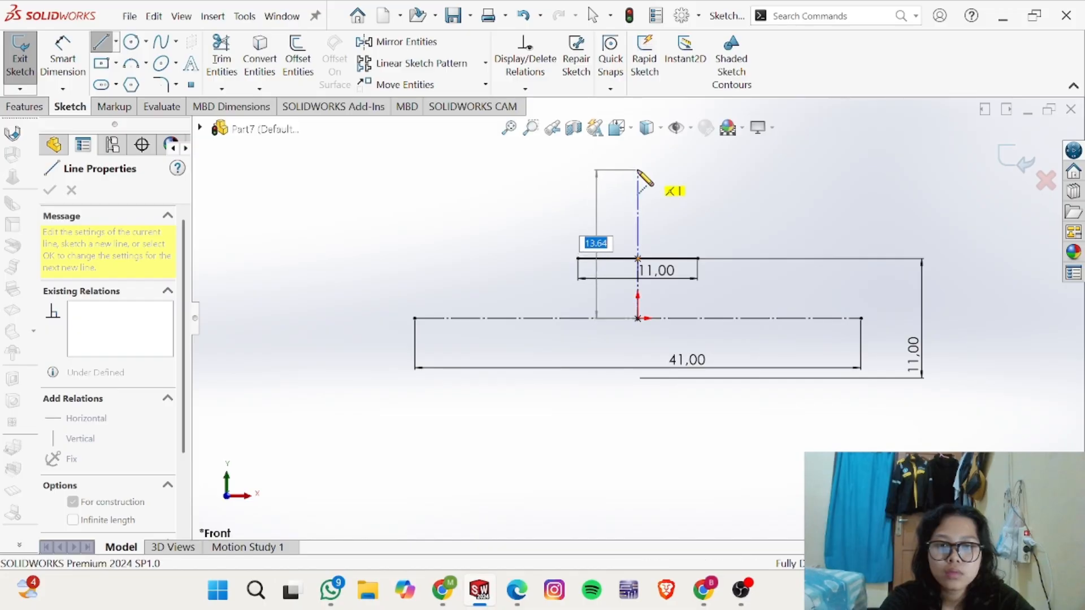
Step: Add a 20 mm diameter dimension from the longer vertical centerline's upper endpoint across the horizontal centerline
right_drag(672, 185, 682, 92)
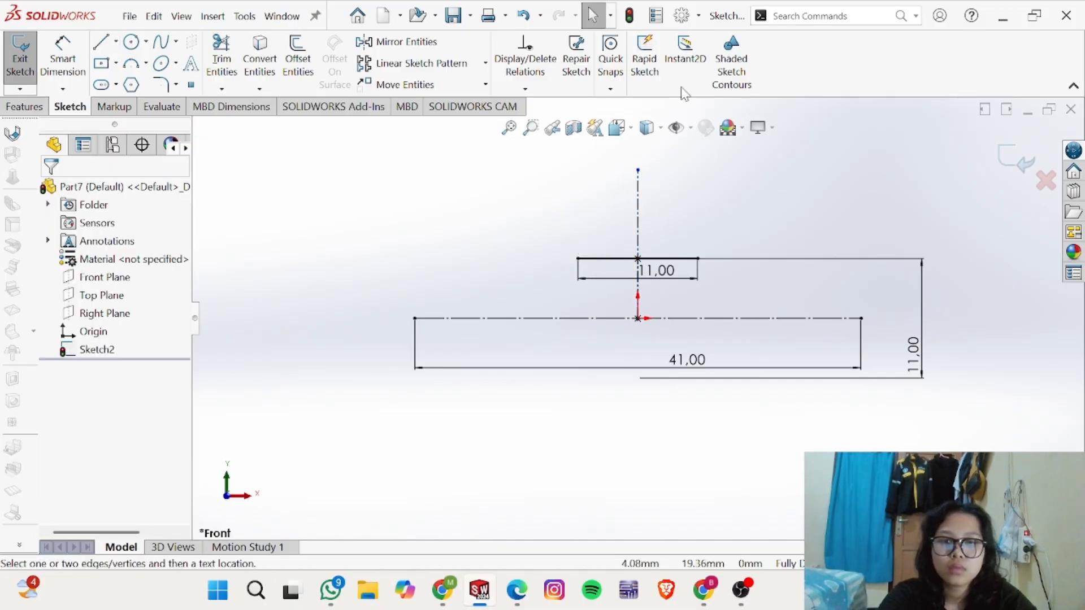
click(637, 170)
click(609, 318)
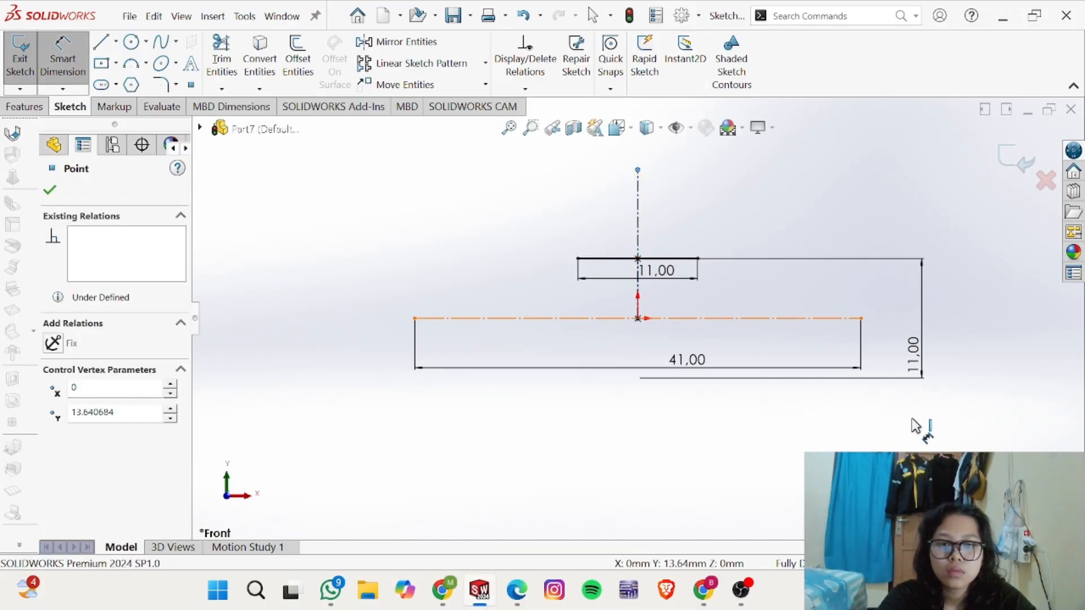
click(970, 387)
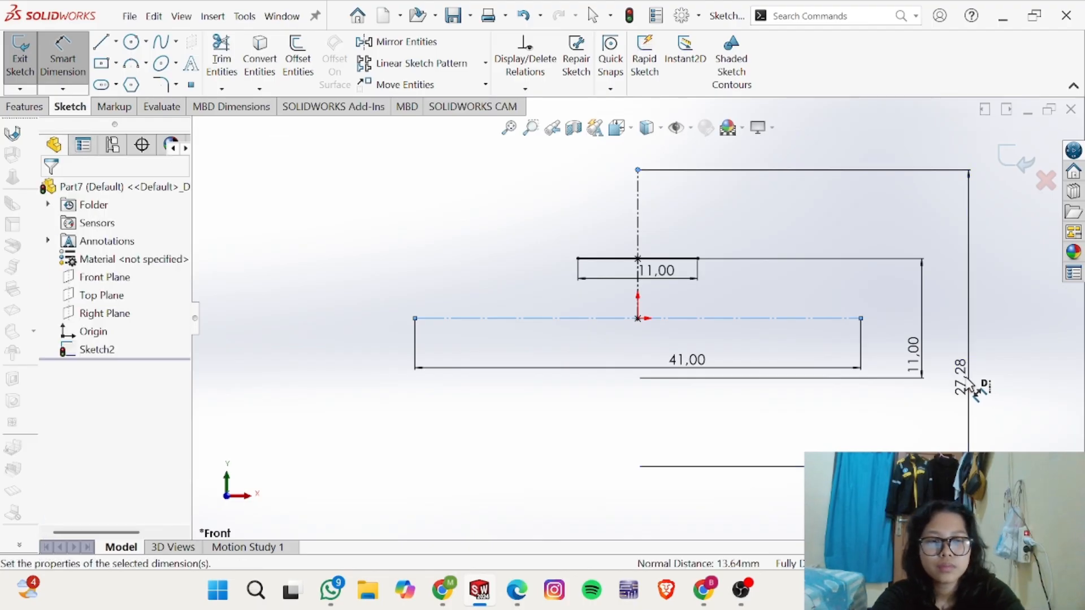
text(20)
key(Return)
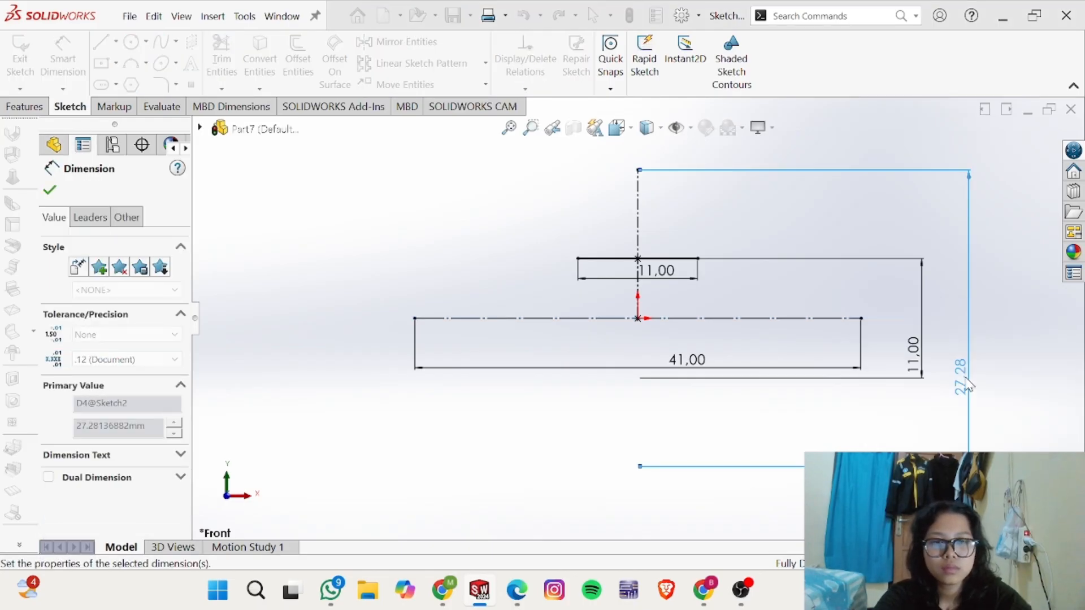
key(Escape)
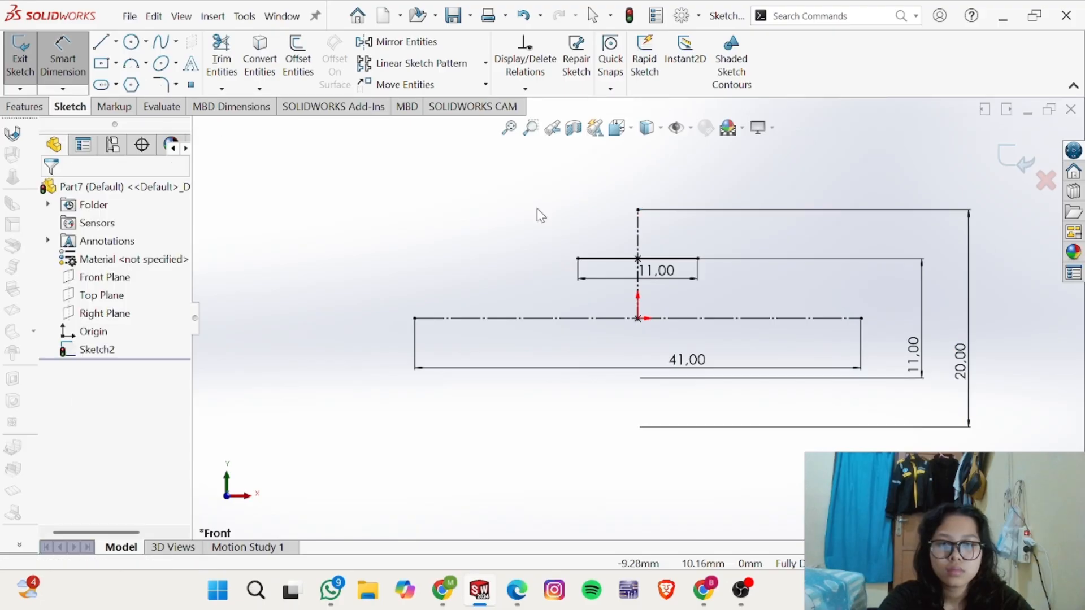
key(Escape)
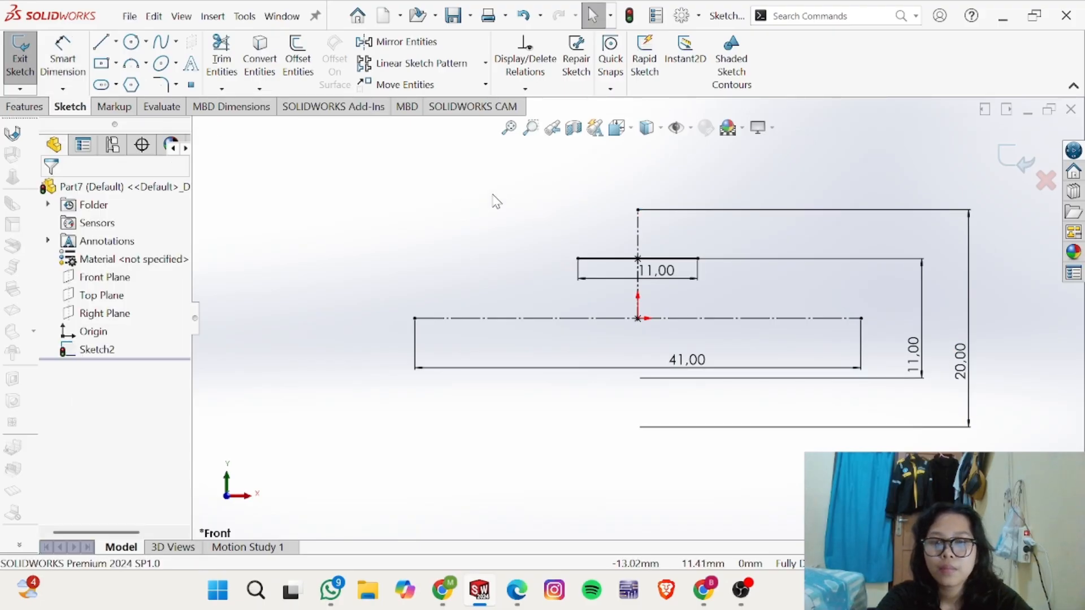
Step: Draw a horizontal midpoint line about 57.8 mm long centred on the taller centerline's upper endpoint and convert it to construction geometry
click(115, 42)
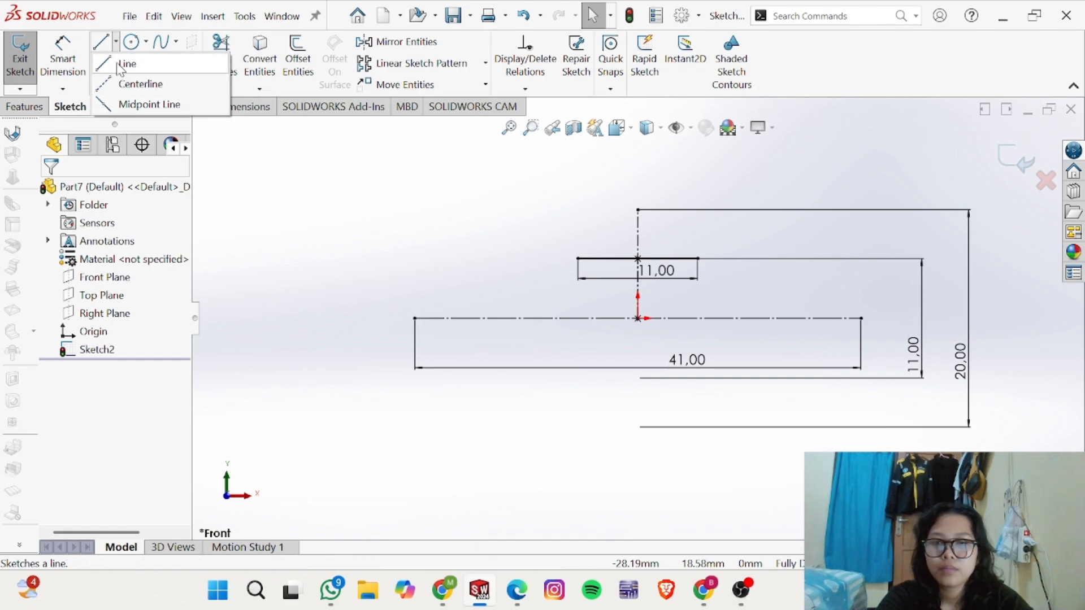
click(122, 104)
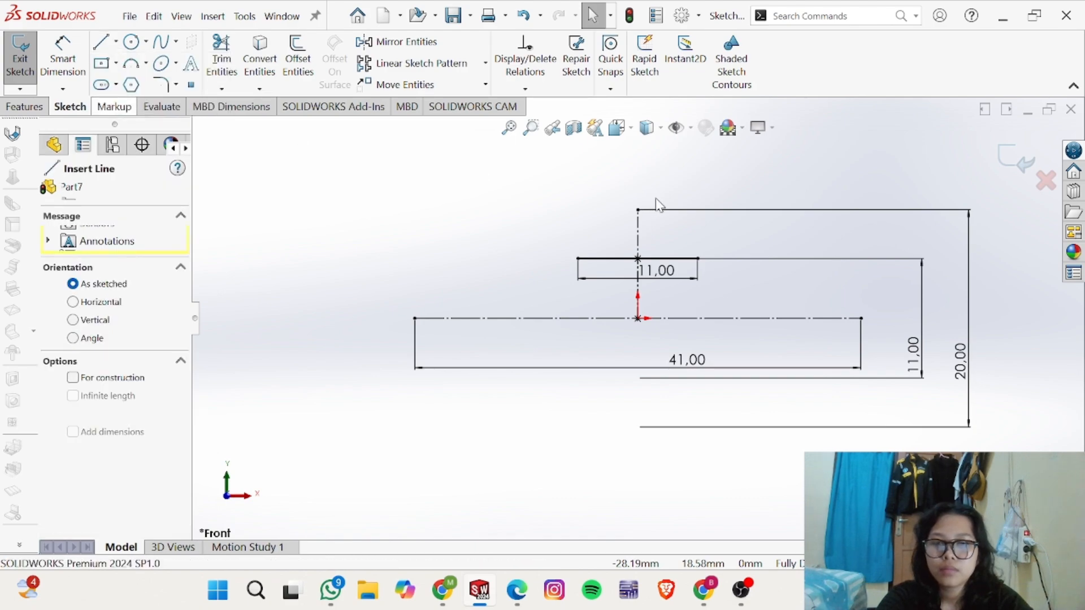
click(639, 210)
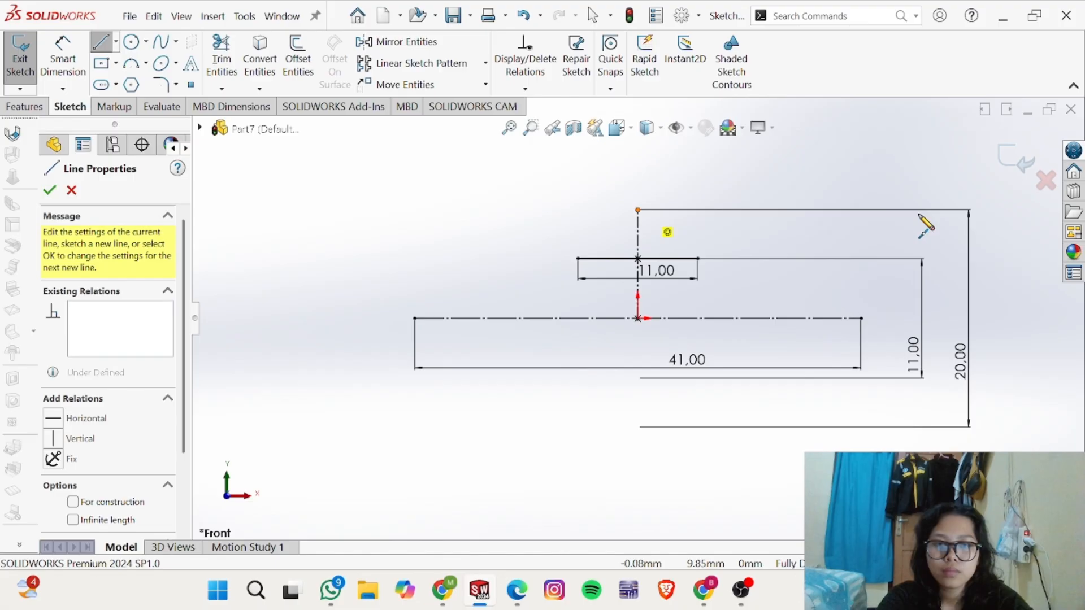
click(954, 210)
key(Escape)
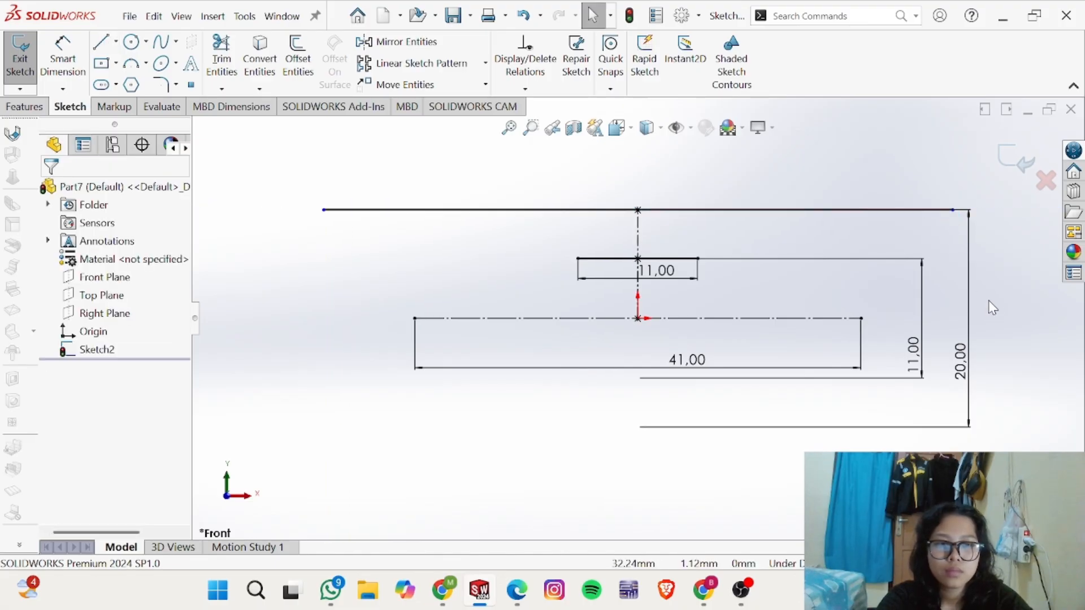
click(833, 214)
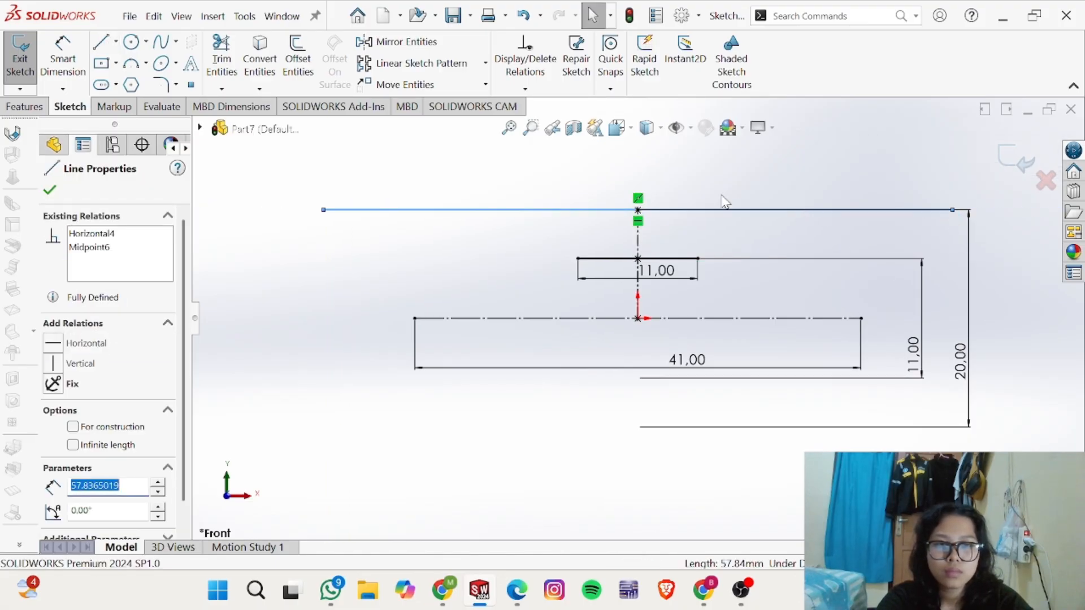
click(803, 198)
click(814, 208)
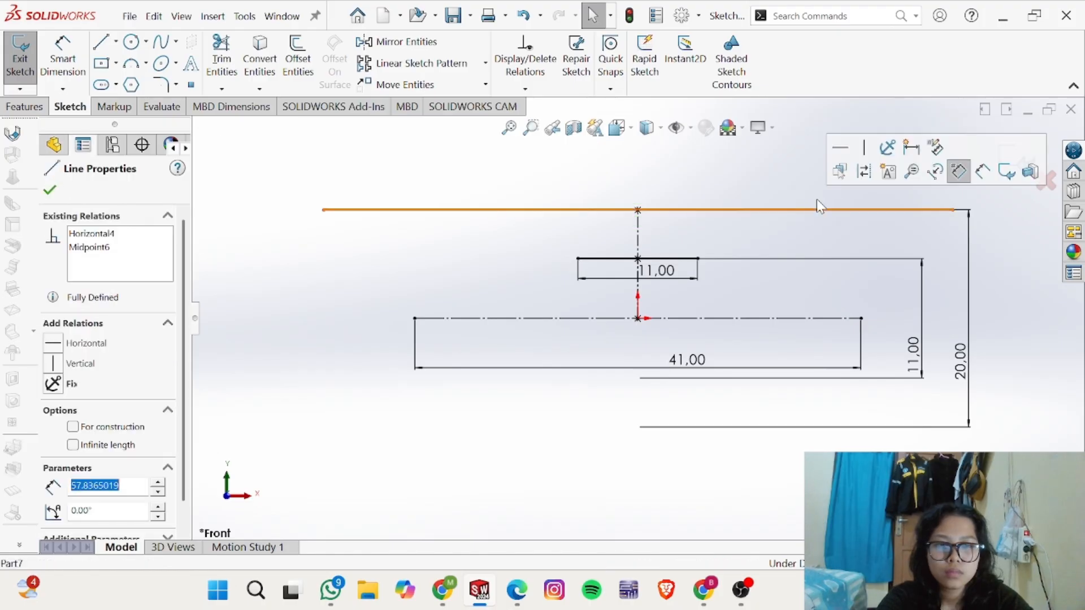
click(863, 177)
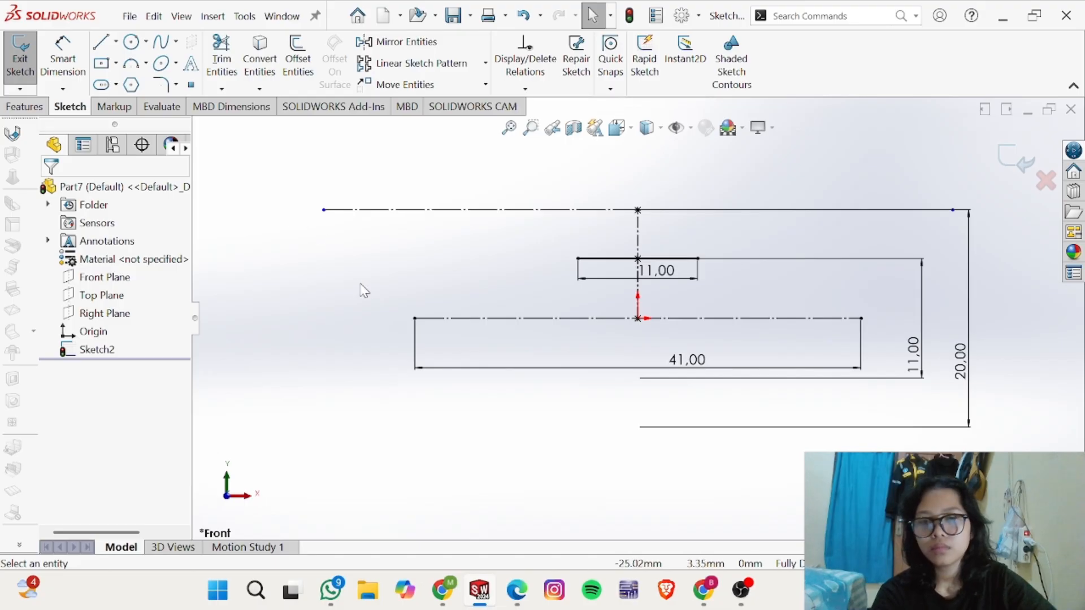
Step: Dimension the upper horizontal construction line's length to 41 mm
right_drag(362, 285, 351, 125)
click(407, 210)
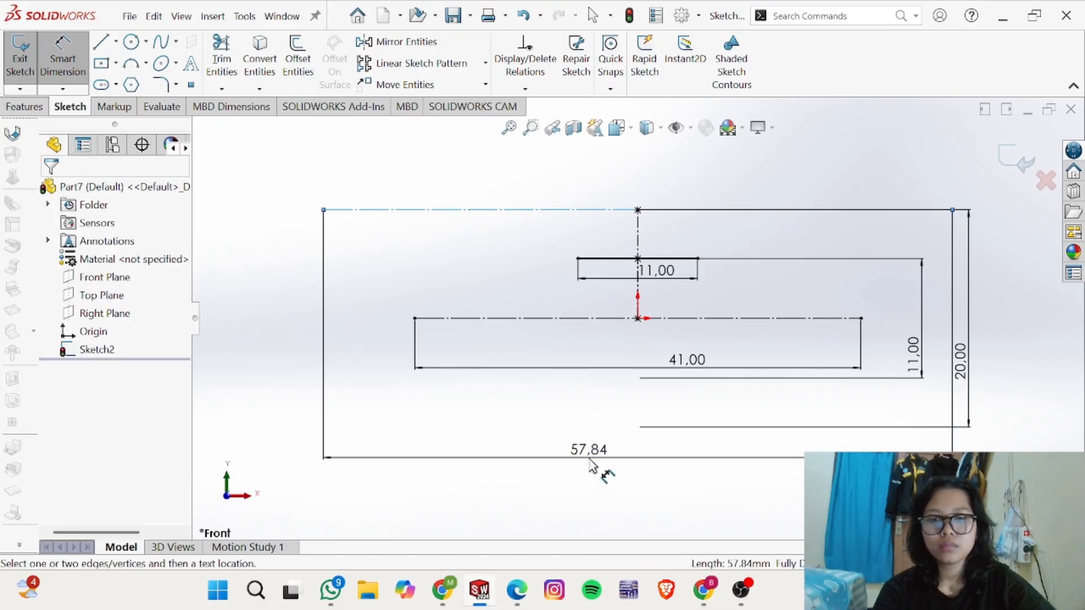
click(544, 471)
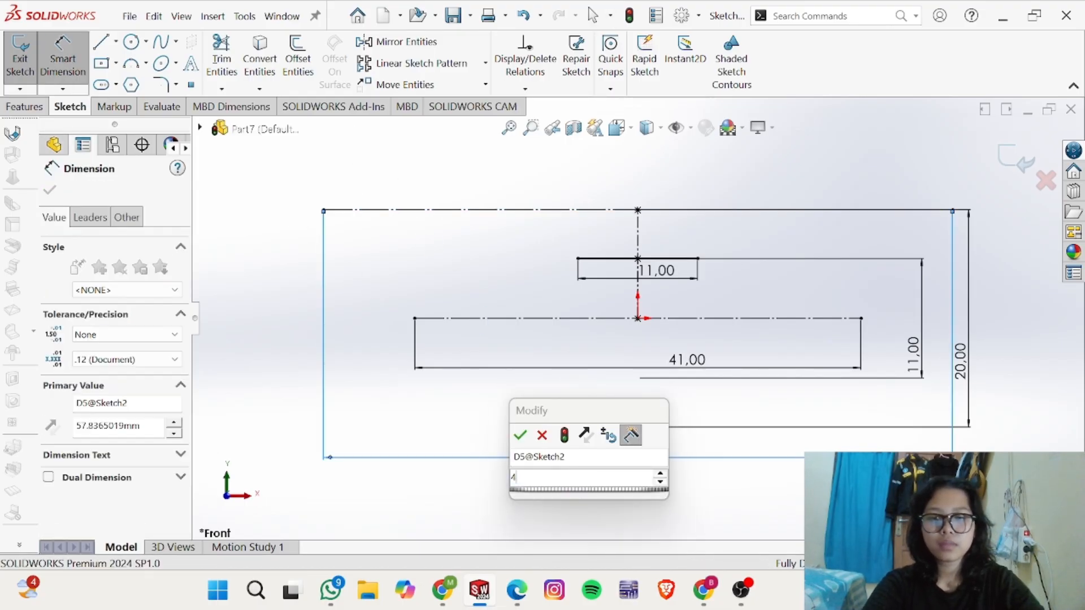
text(41)
key(Return)
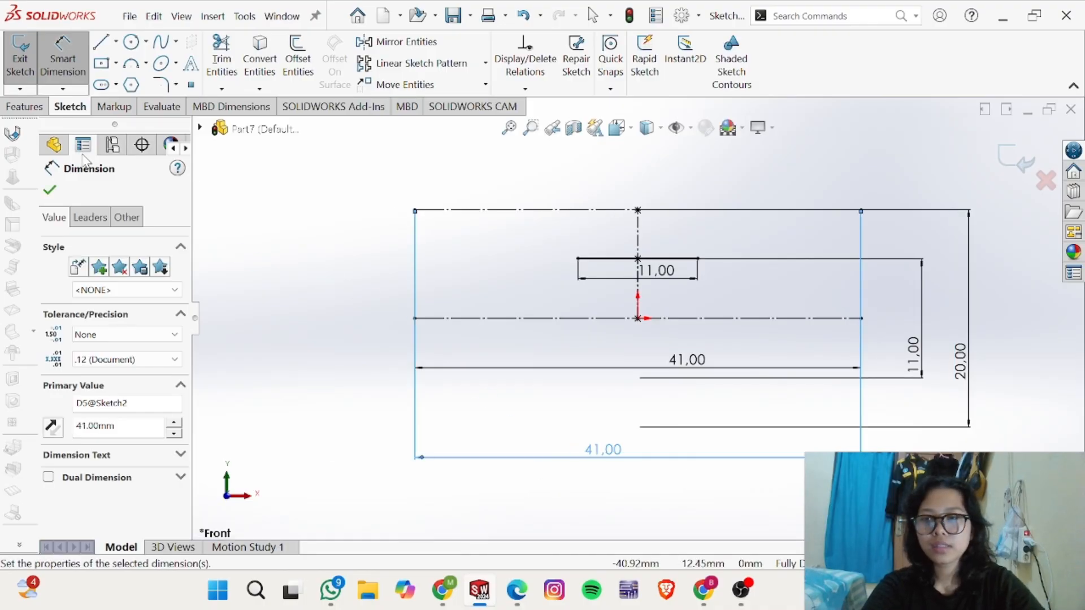
click(50, 190)
scroll(693, 249, down, 1)
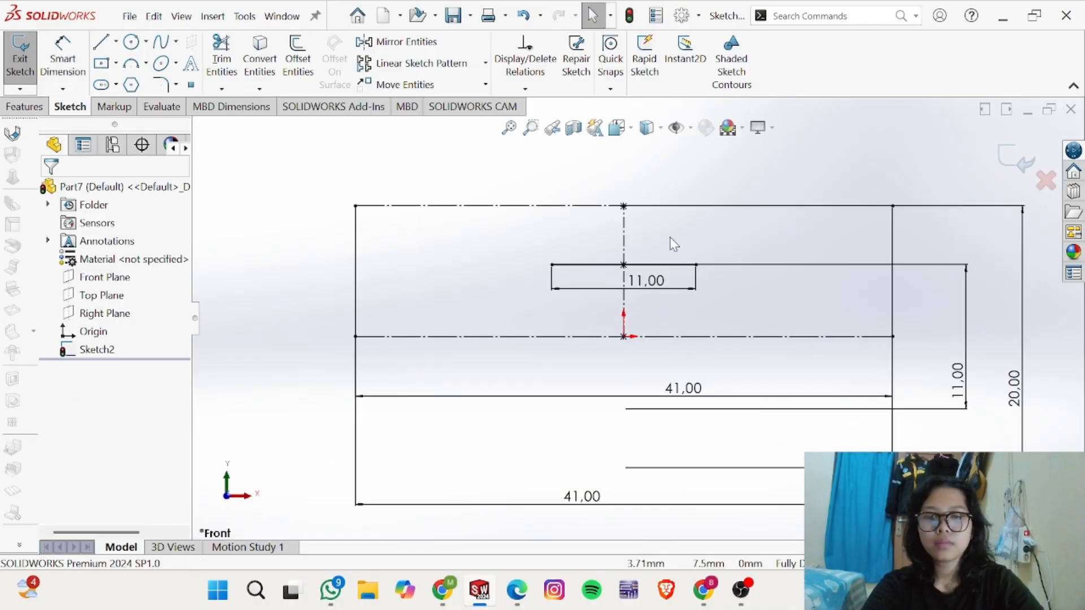
Step: Draw a 4.5 mm vertical line from the 11 mm line's left endpoint up to the upper horizontal construction line
key(l)
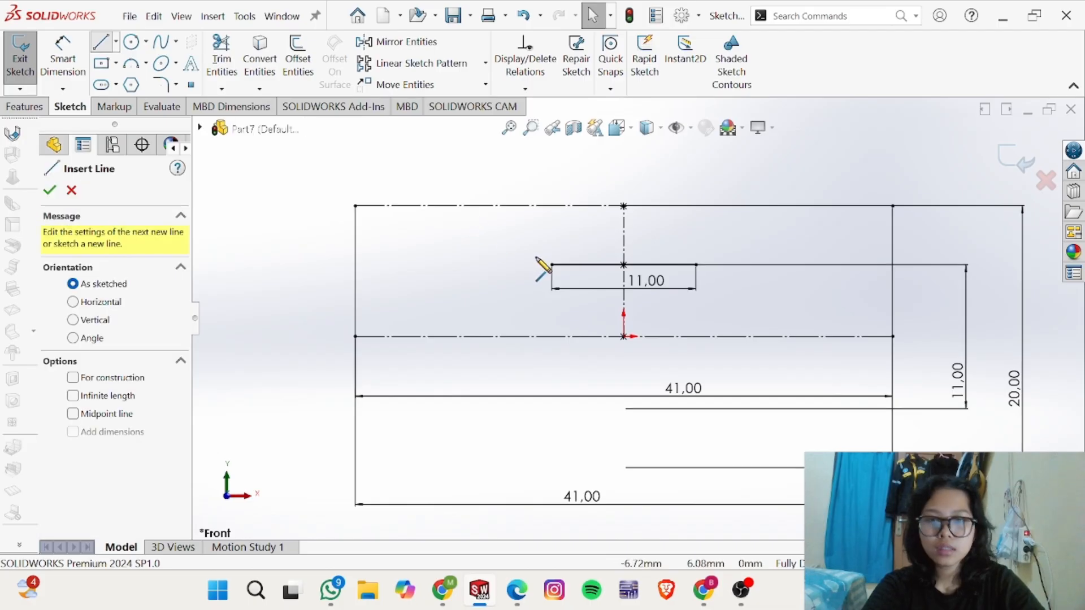
click(553, 264)
click(552, 207)
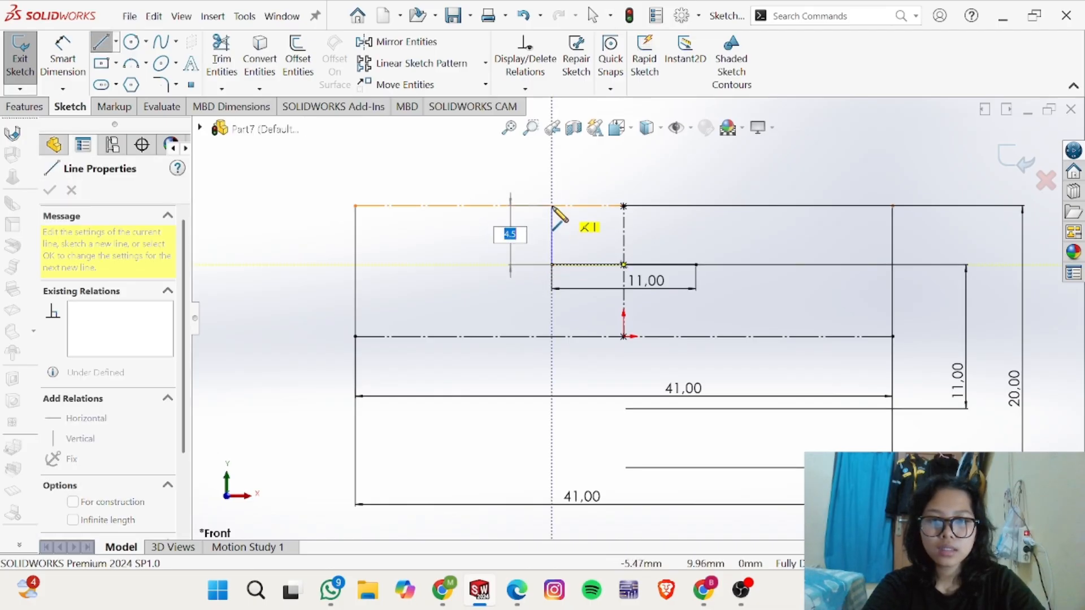
key(Escape)
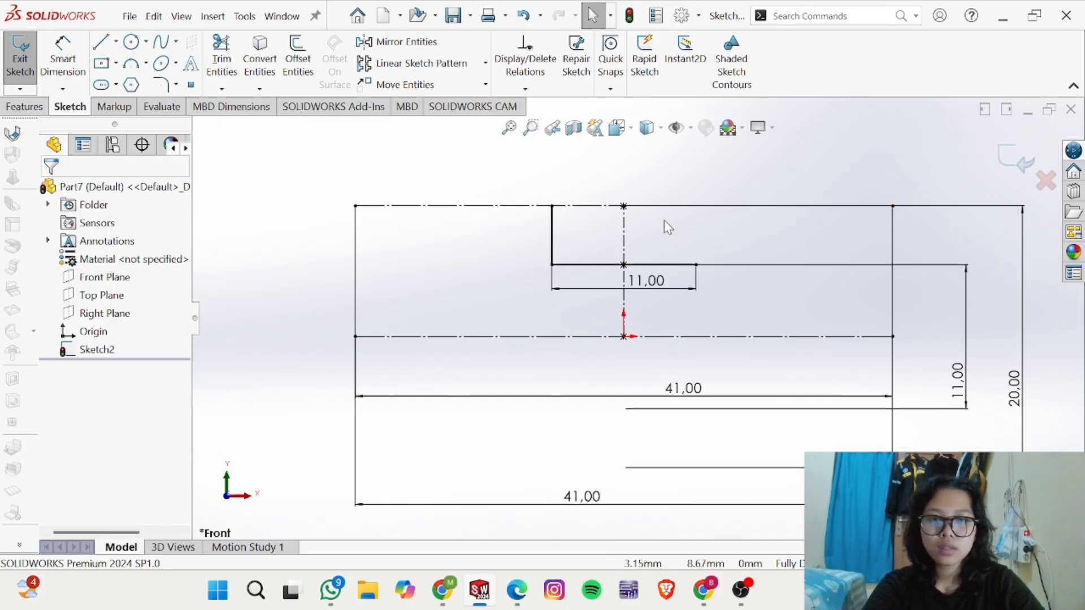
Step: Mirror the short vertical line about the vertical centerline through the origin, keeping the original
click(398, 41)
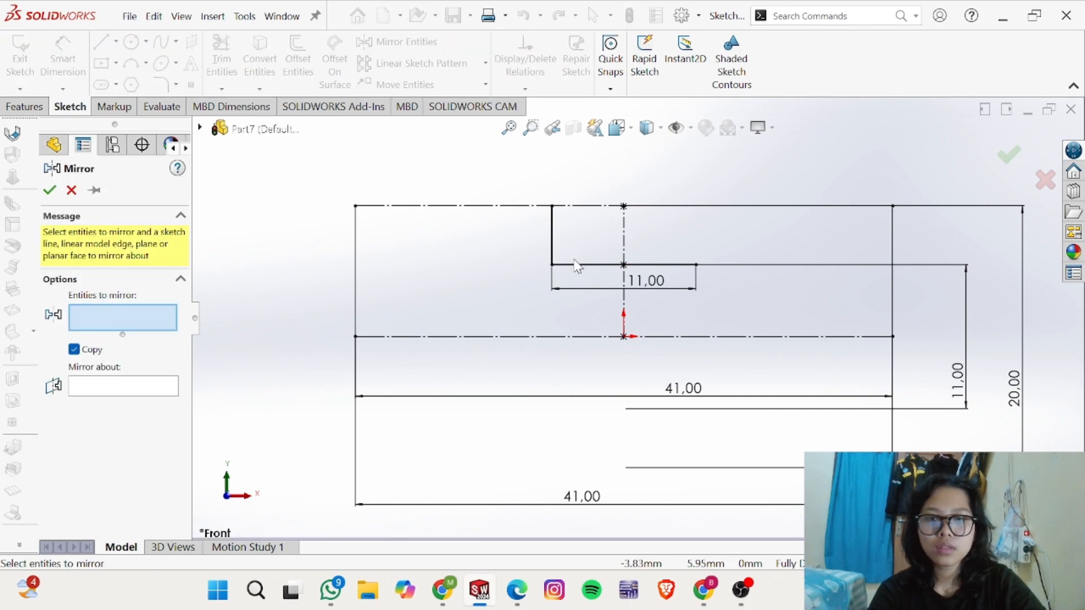
click(552, 237)
click(147, 387)
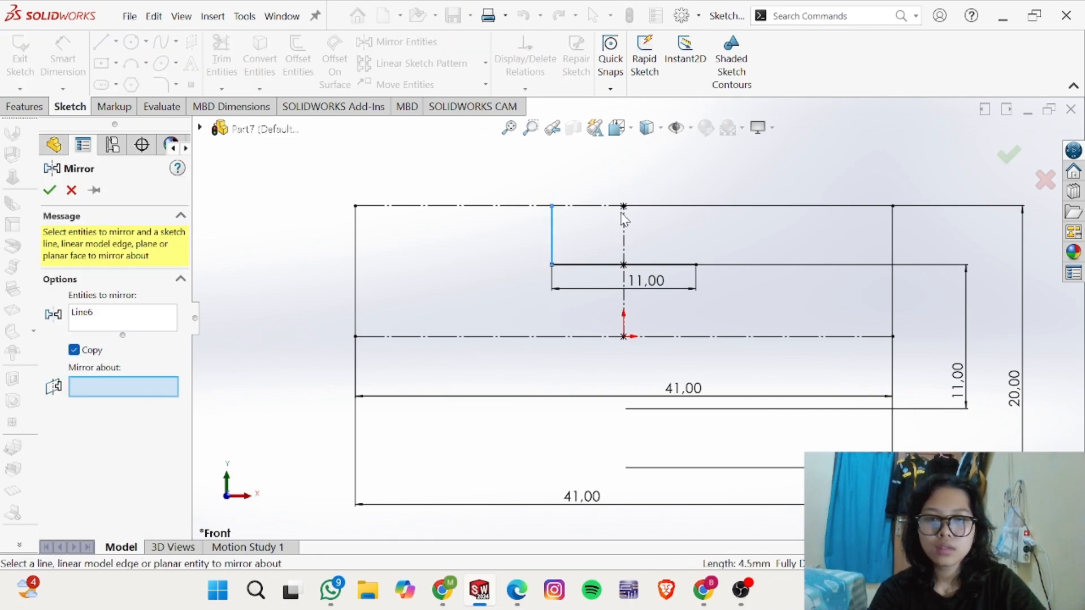
click(624, 234)
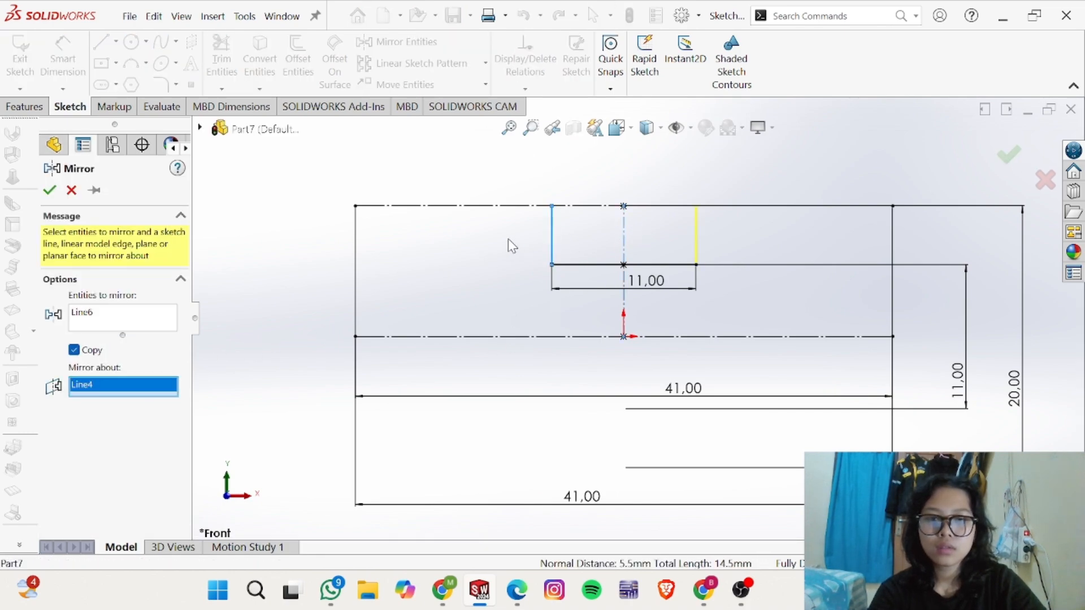
click(50, 191)
Step: Draw a horizontal solid line from the notch's upper-left corner to the upper construction line's left endpoint
scroll(447, 282, up, 3)
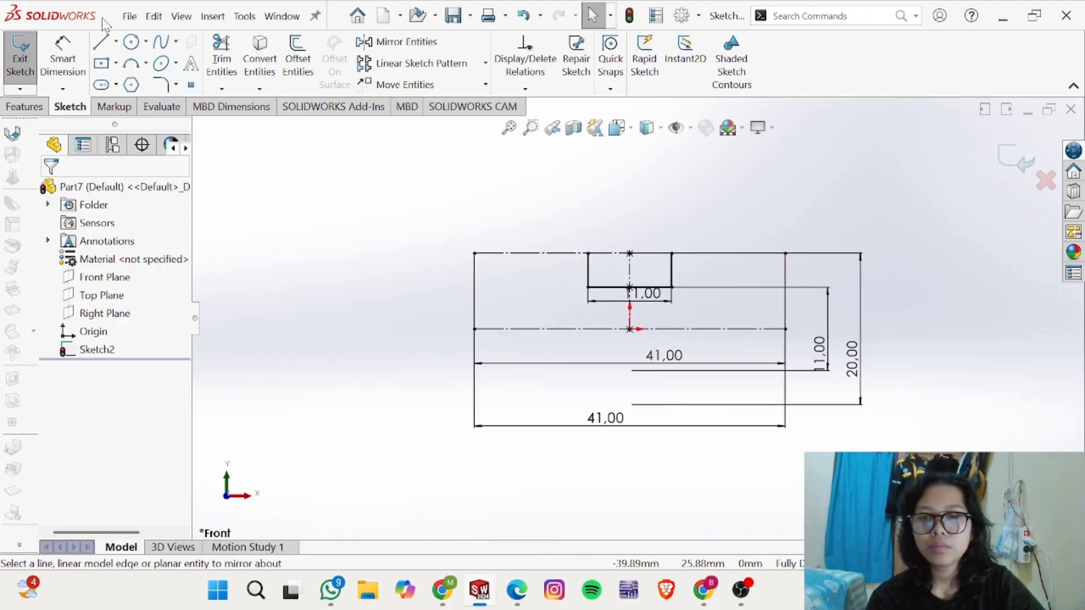
click(115, 42)
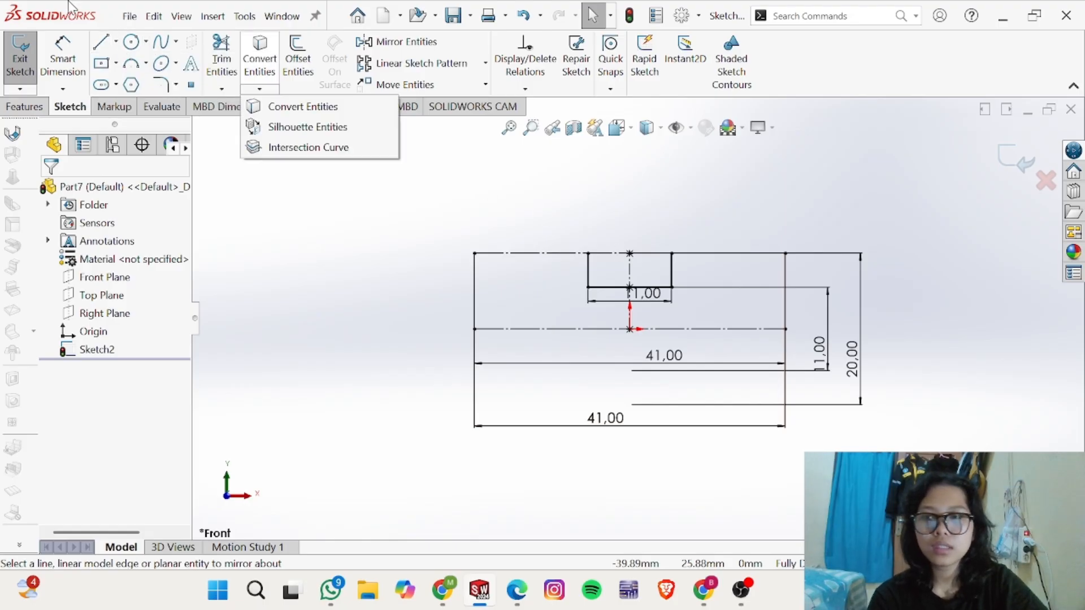
mouse_move(115, 64)
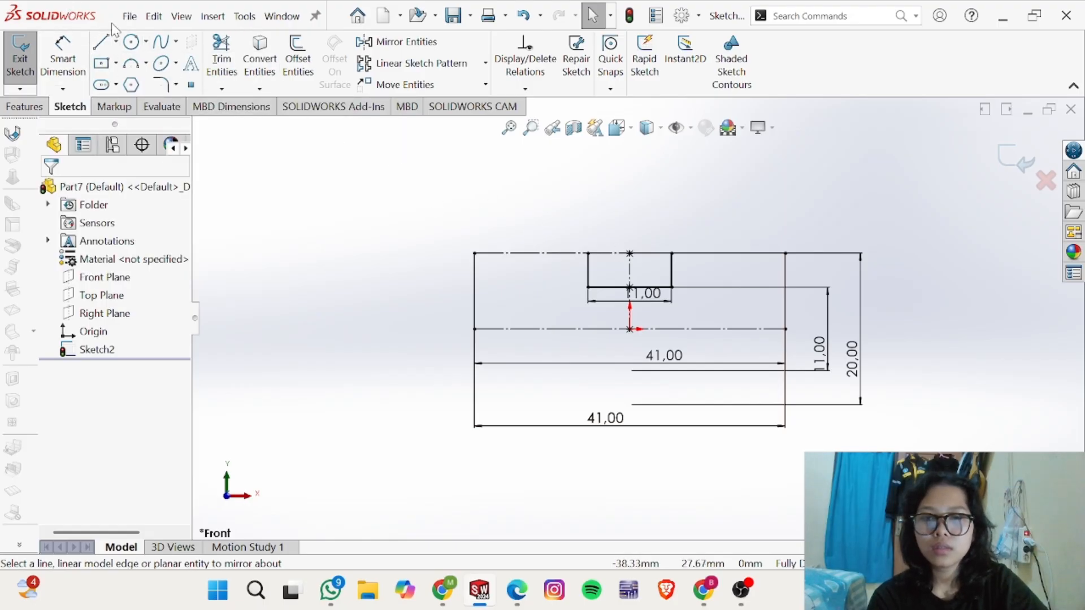
key(l)
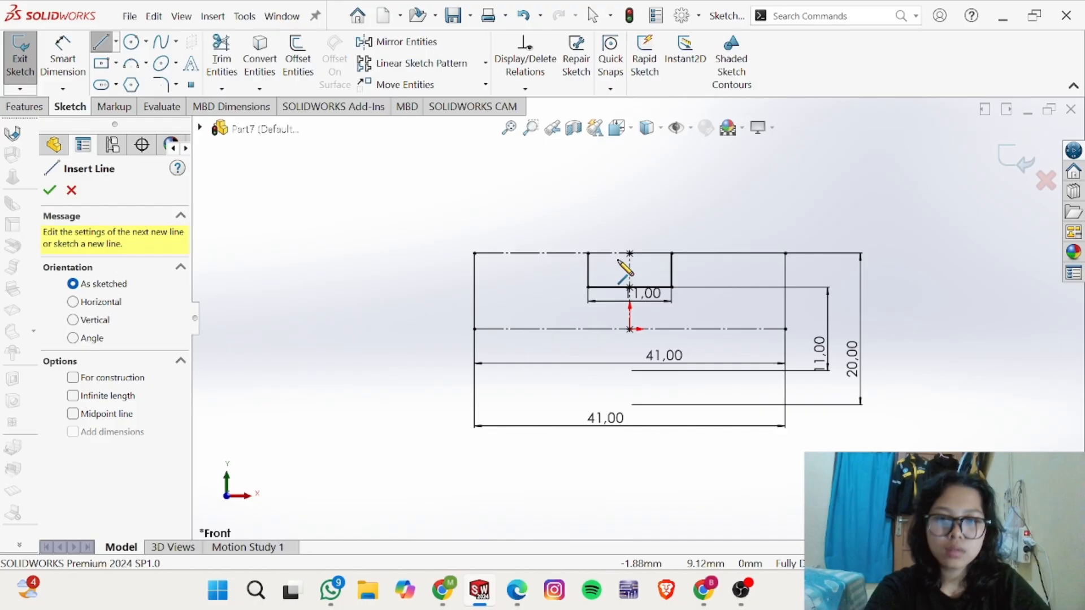
click(588, 254)
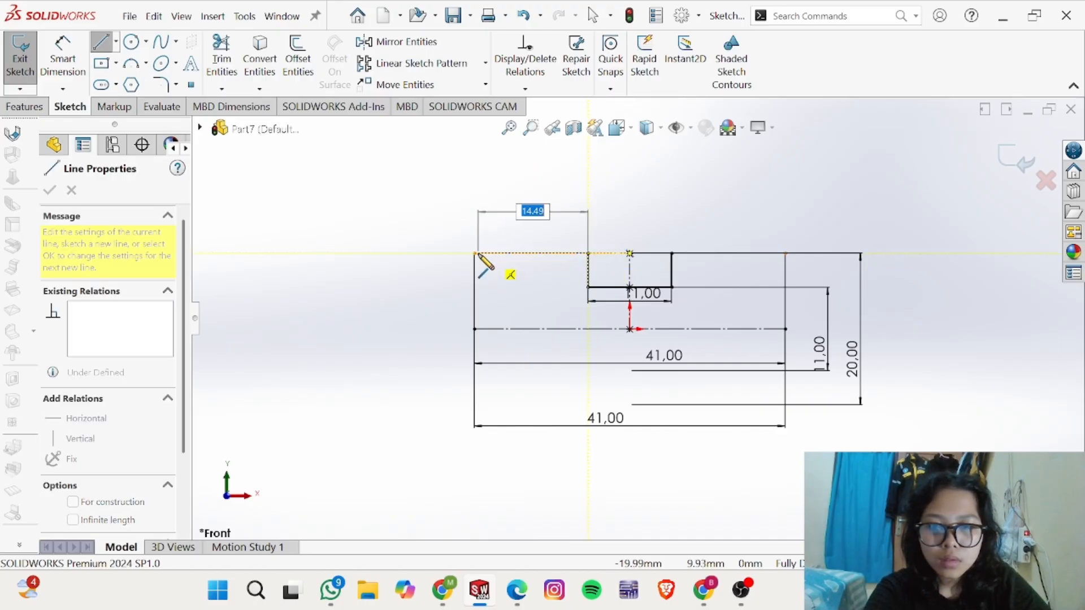
click(475, 254)
key(Escape)
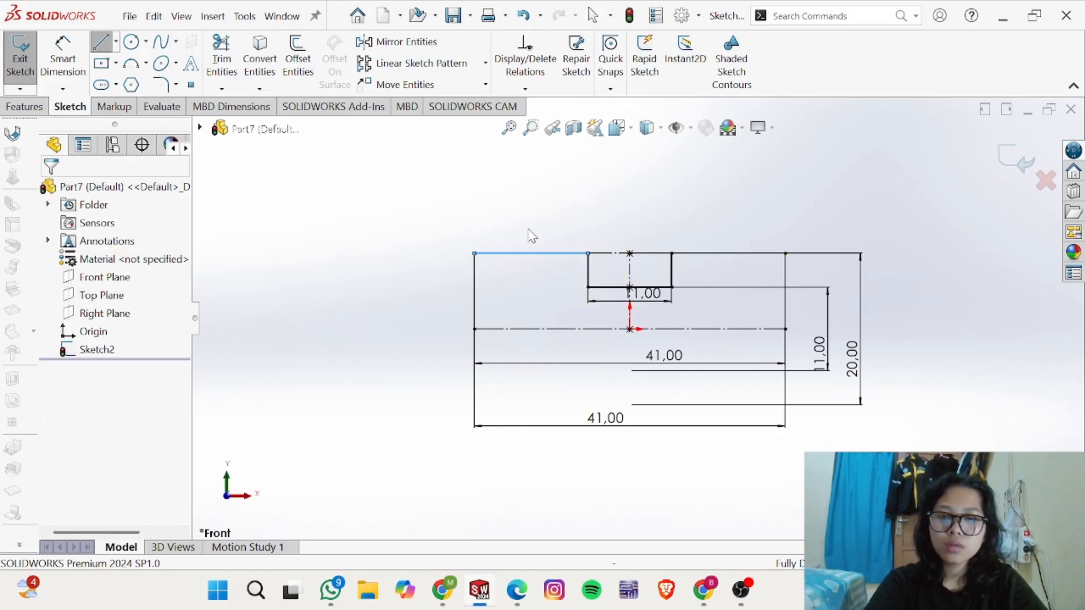
Step: Check the hub in TUGAS 3_CAD&CAM.pdf, and in SOLIDWORKS draw a vertical centerline about 23.6 mm long upward from the lower horizontal centerline's left endpoint
key(alt+Tab)
key(Tab)
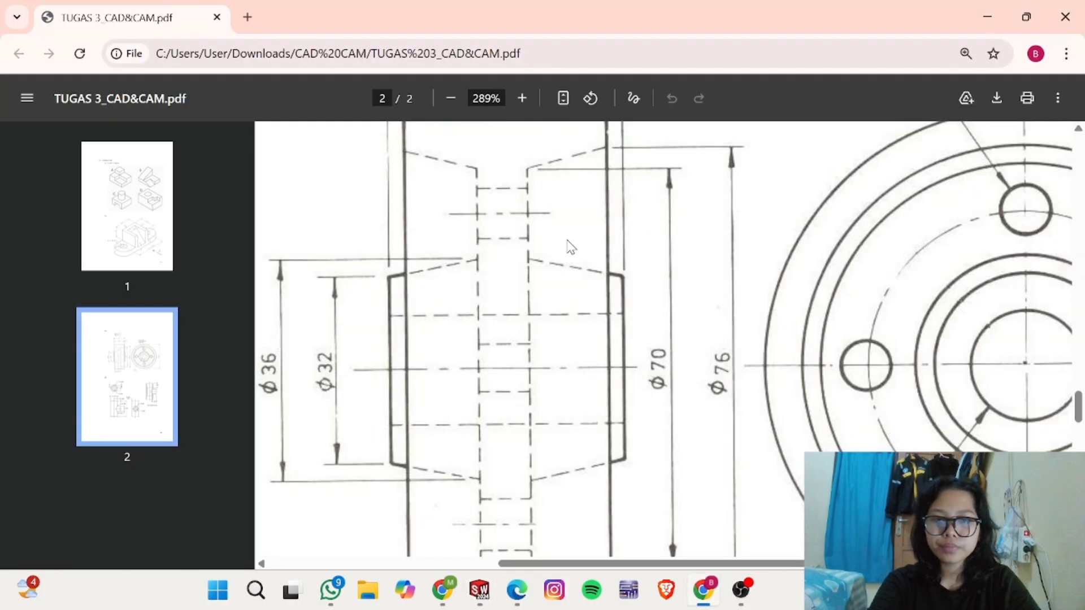
scroll(410, 330, down, 3)
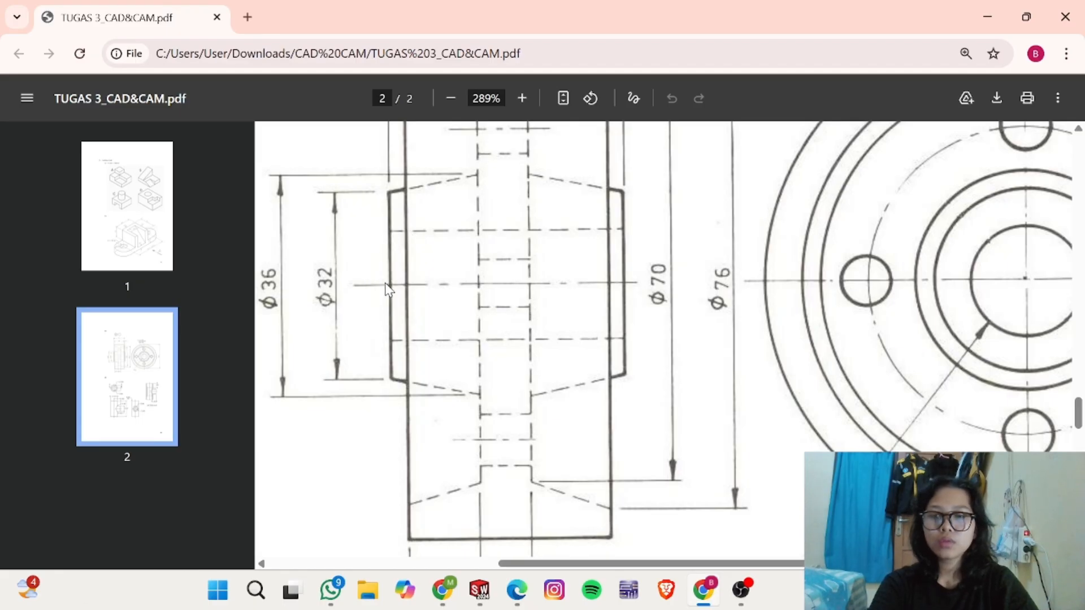
key(alt+Tab)
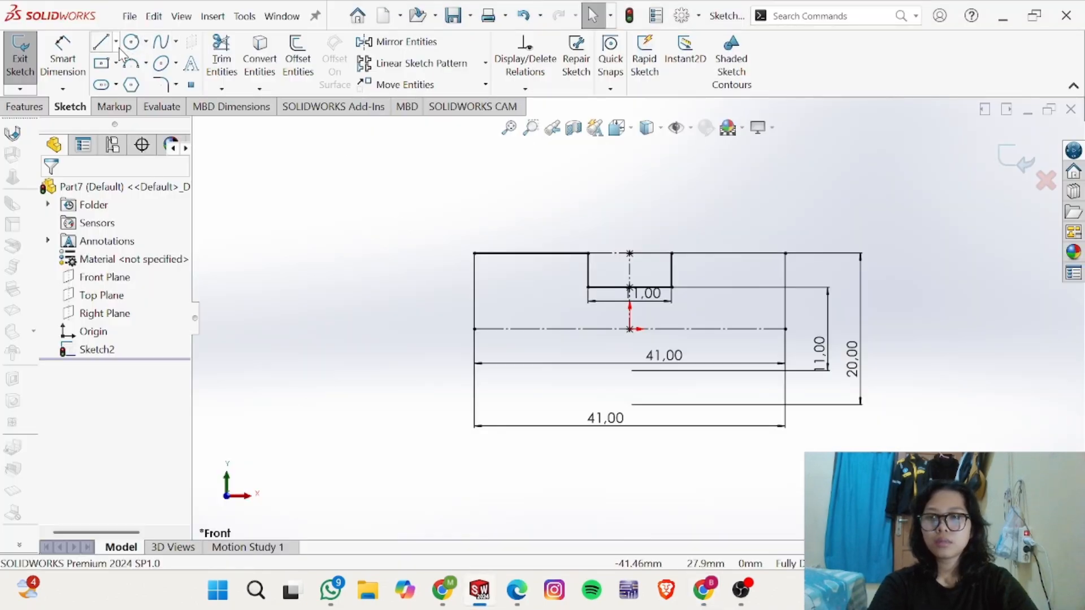
click(116, 41)
click(135, 83)
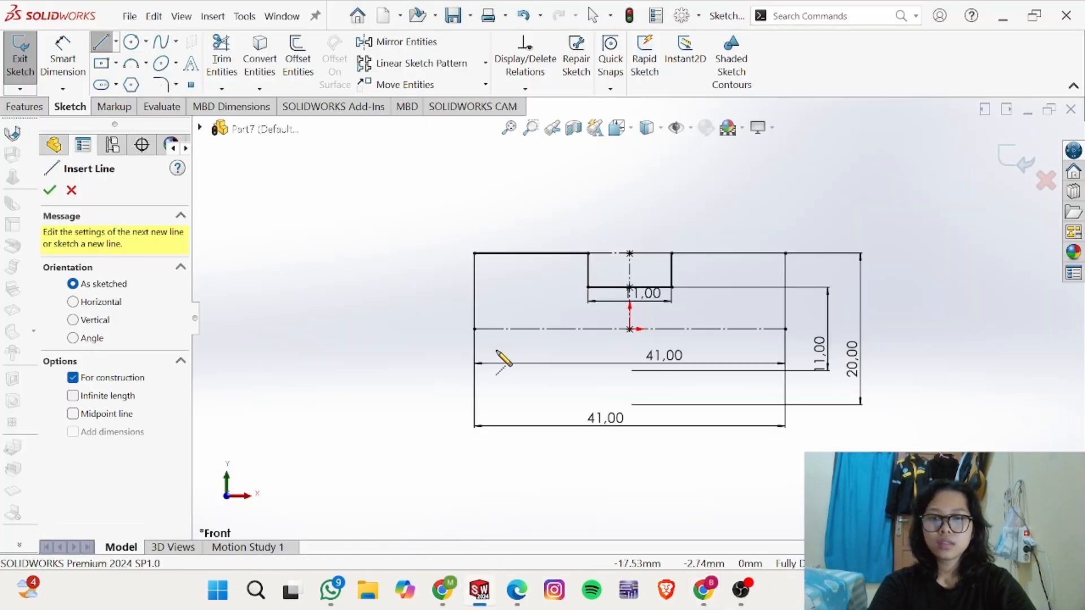
click(475, 328)
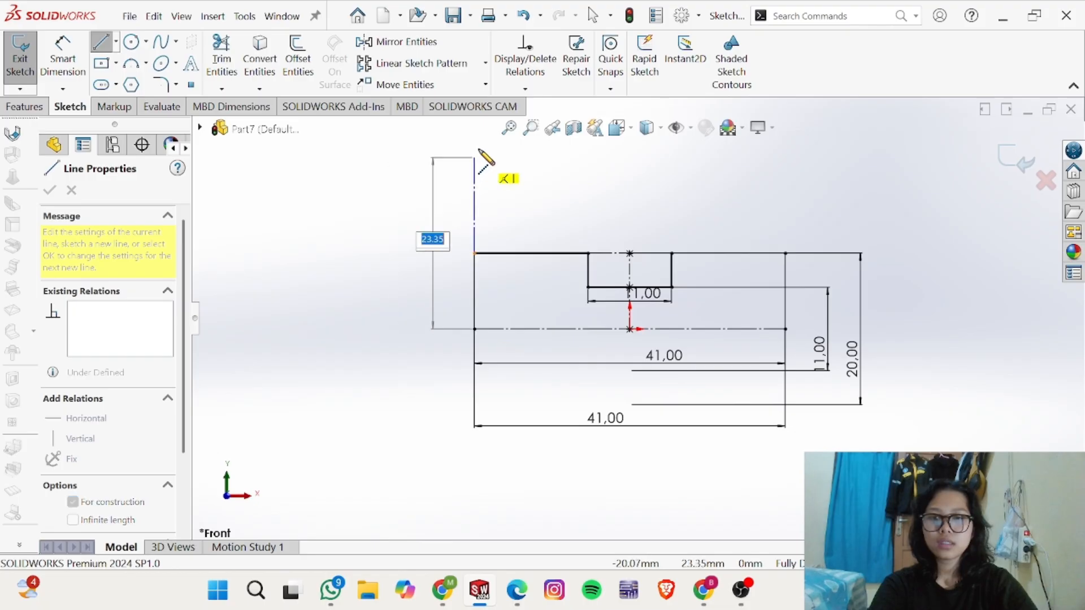
click(475, 149)
key(Return)
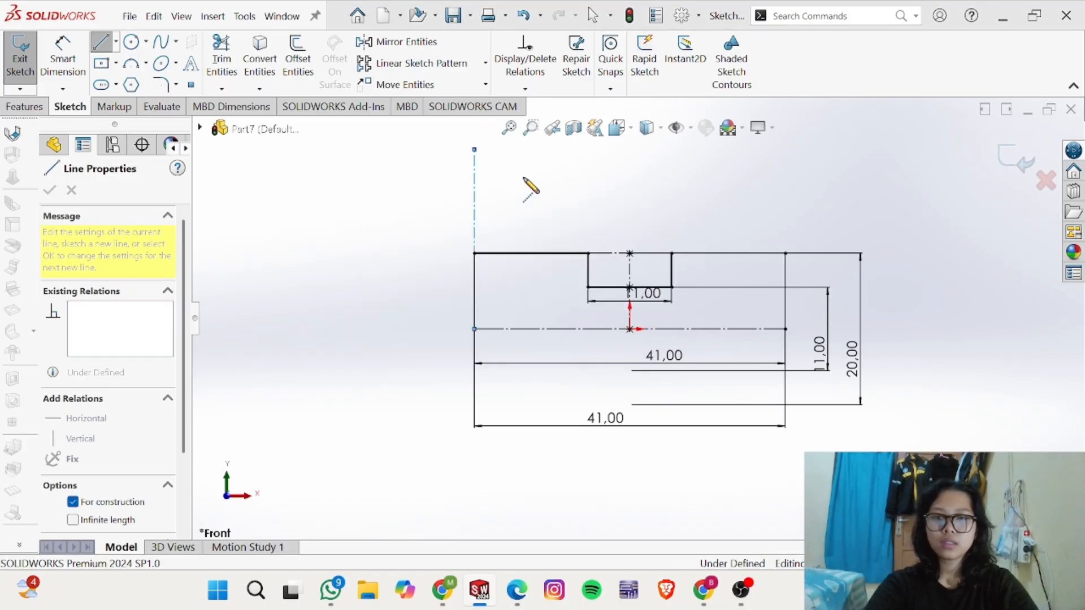
key(Escape)
Step: Add a 32 mm diameter dimension from the left vertical centerline's upper endpoint across the horizontal centerline, checking the value in TUGAS 3_CAD&CAM.pdf
key(d)
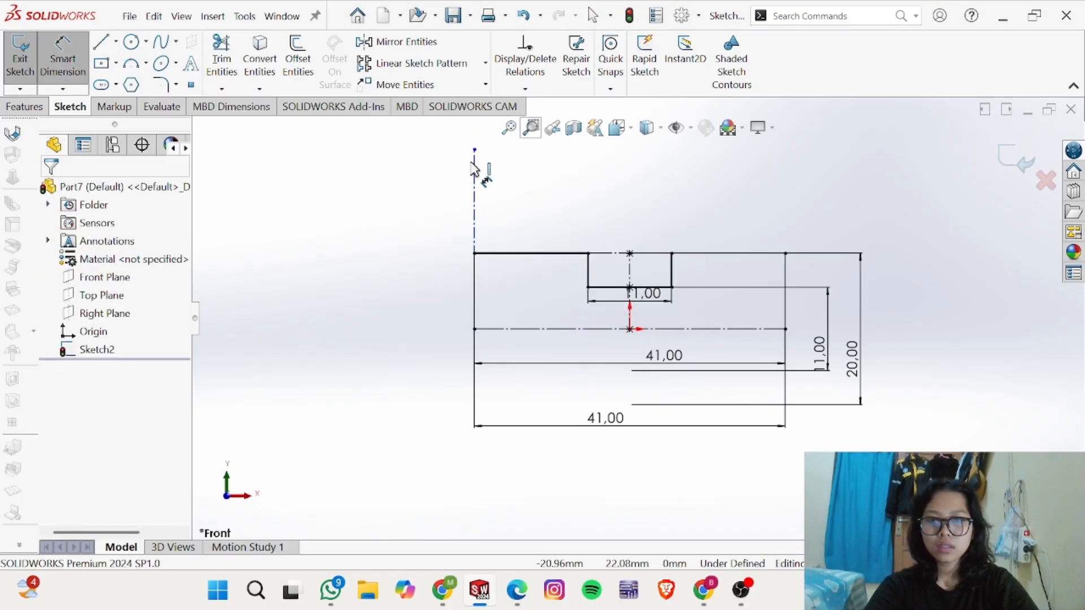
click(474, 150)
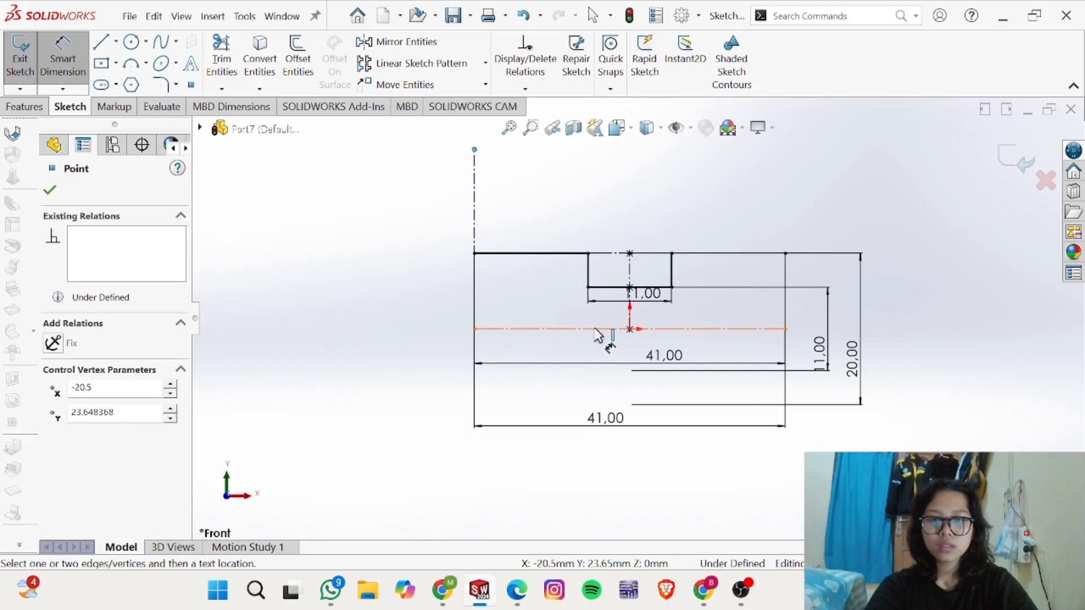
click(478, 330)
key(alt+Tab)
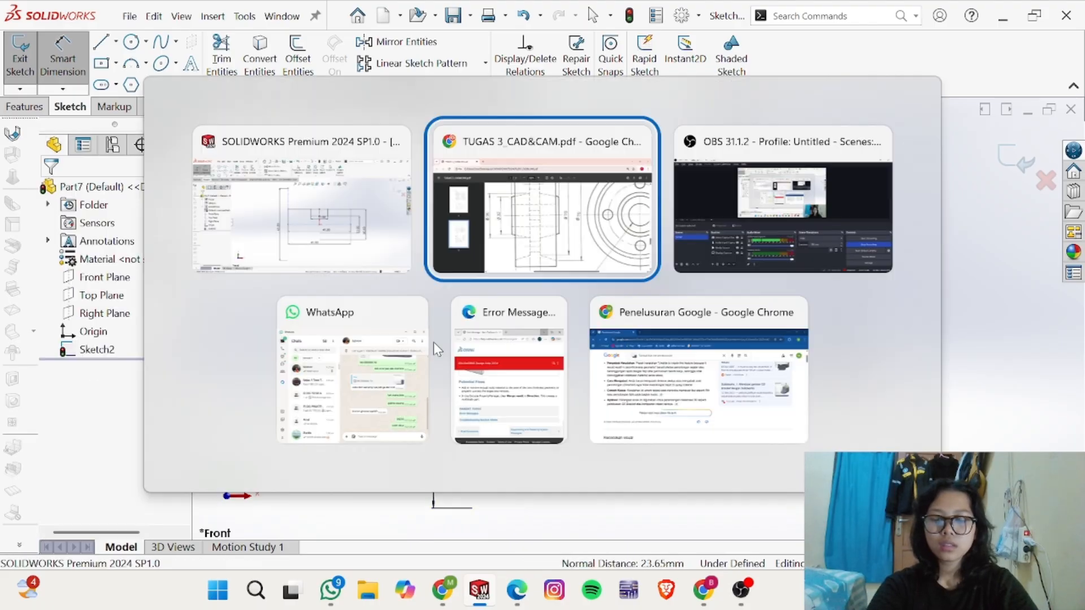
key(Escape)
click(434, 347)
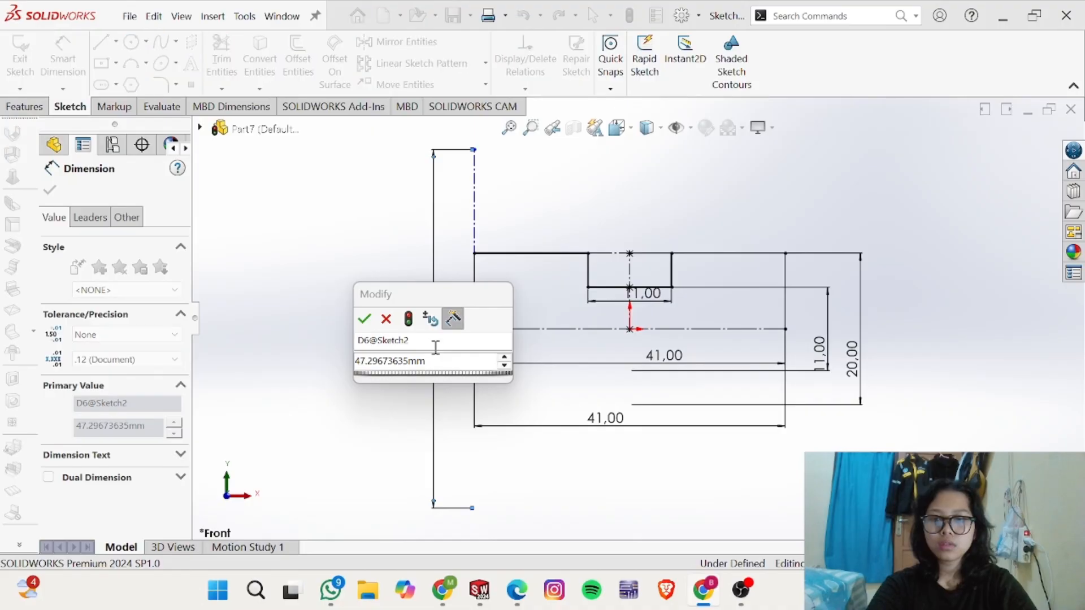
key(alt+Tab)
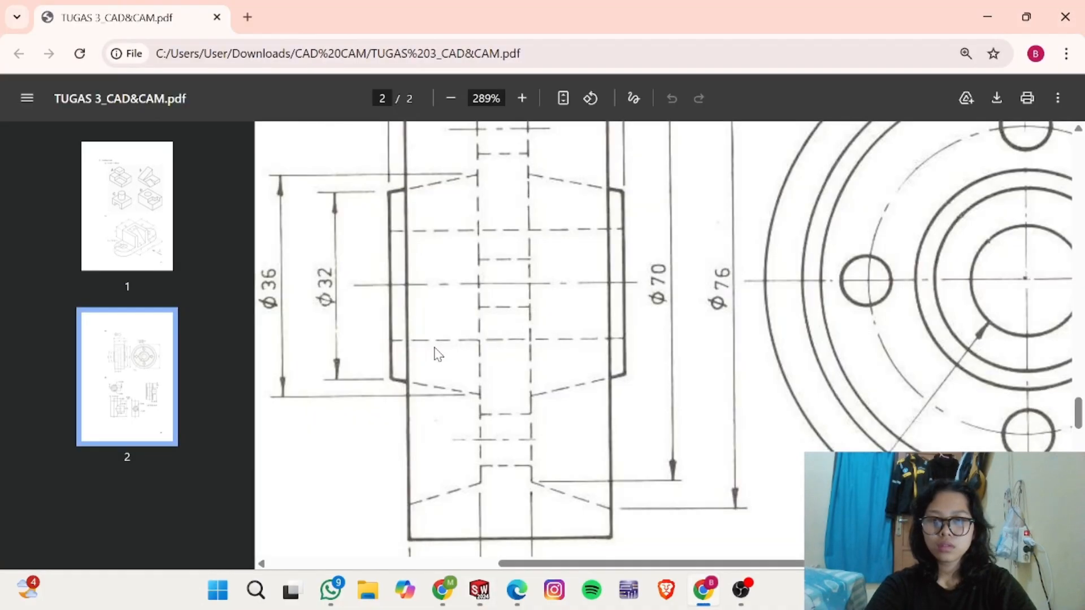
key(alt+Tab)
text(32)
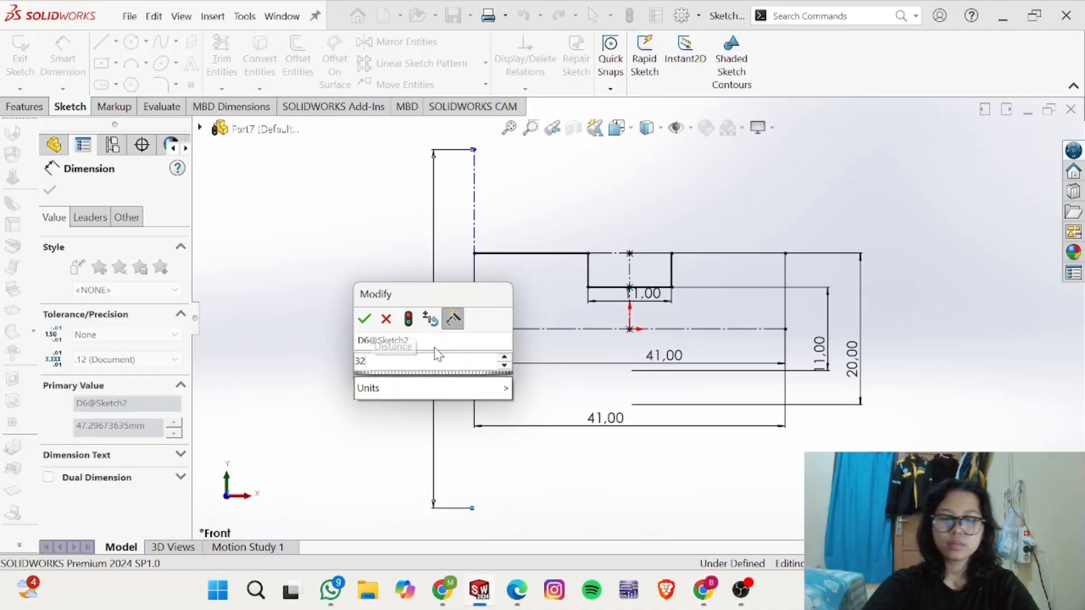
key(Return)
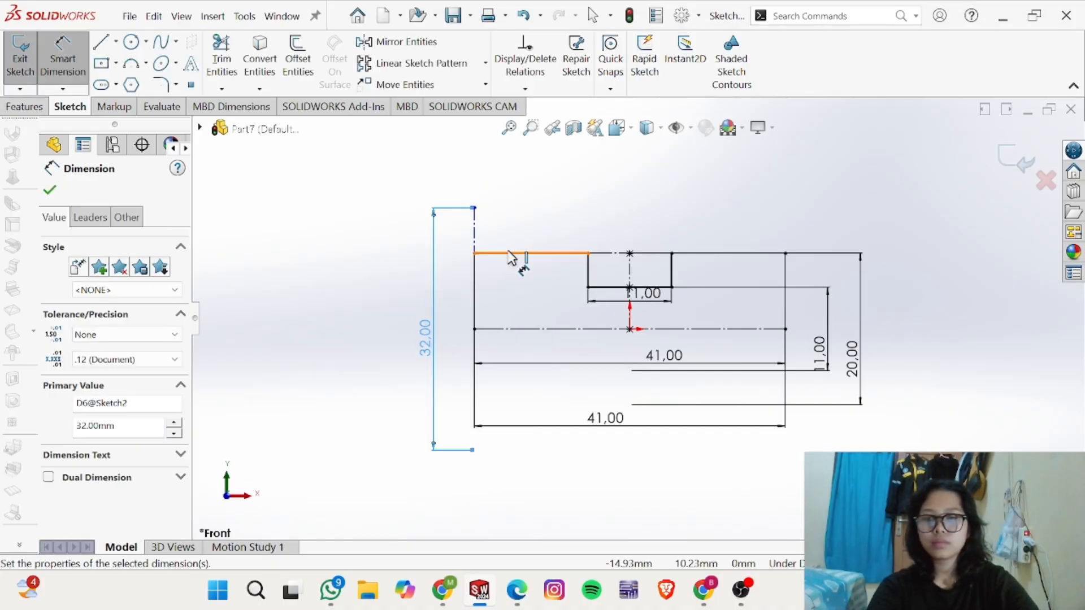
key(Escape)
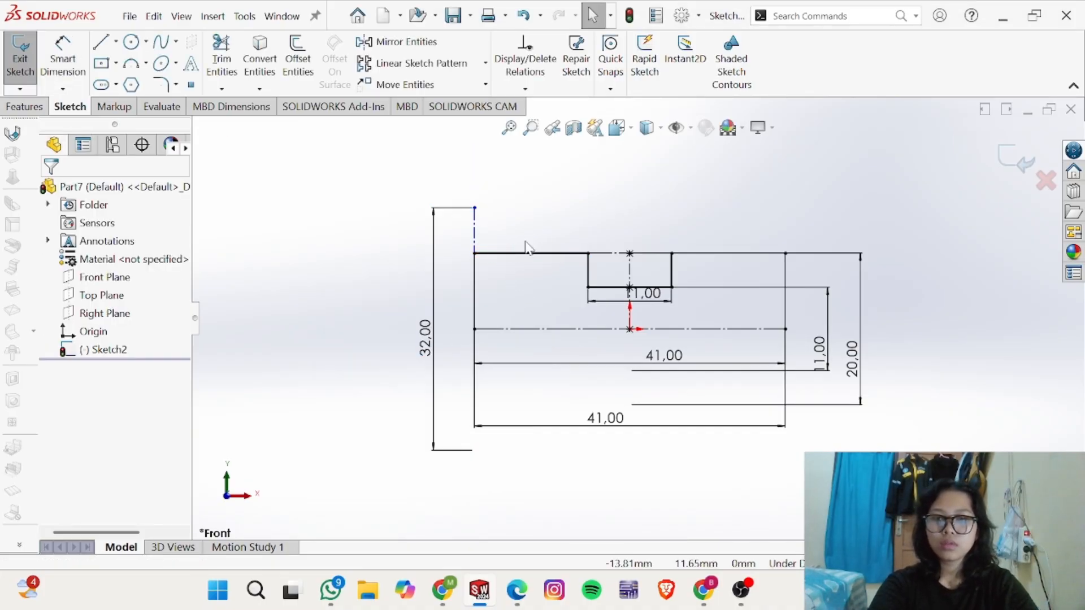
Step: Recheck the hub in the PDF, and in SOLIDWORKS draw a vertical centerline about 23.1 mm long from the lower horizontal centerline along the notch's left side
key(alt+Tab)
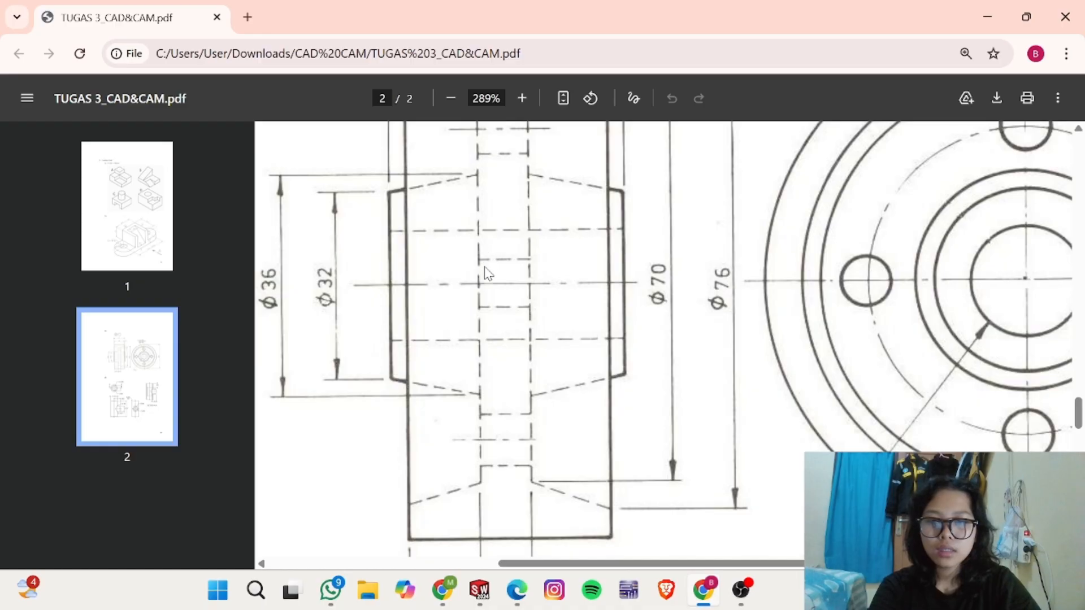
key(alt+Tab)
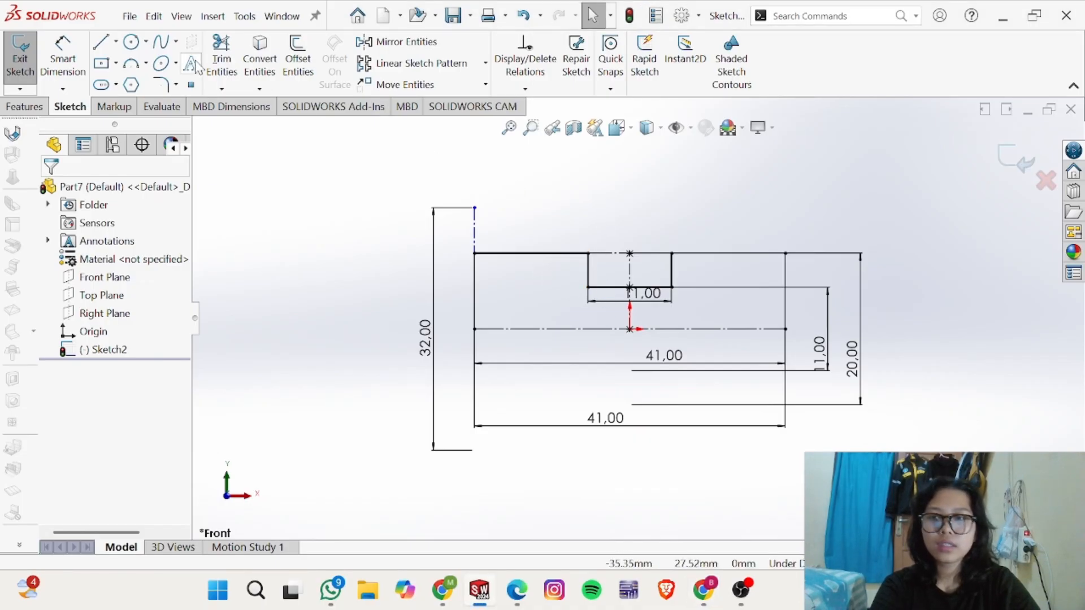
click(115, 41)
click(137, 83)
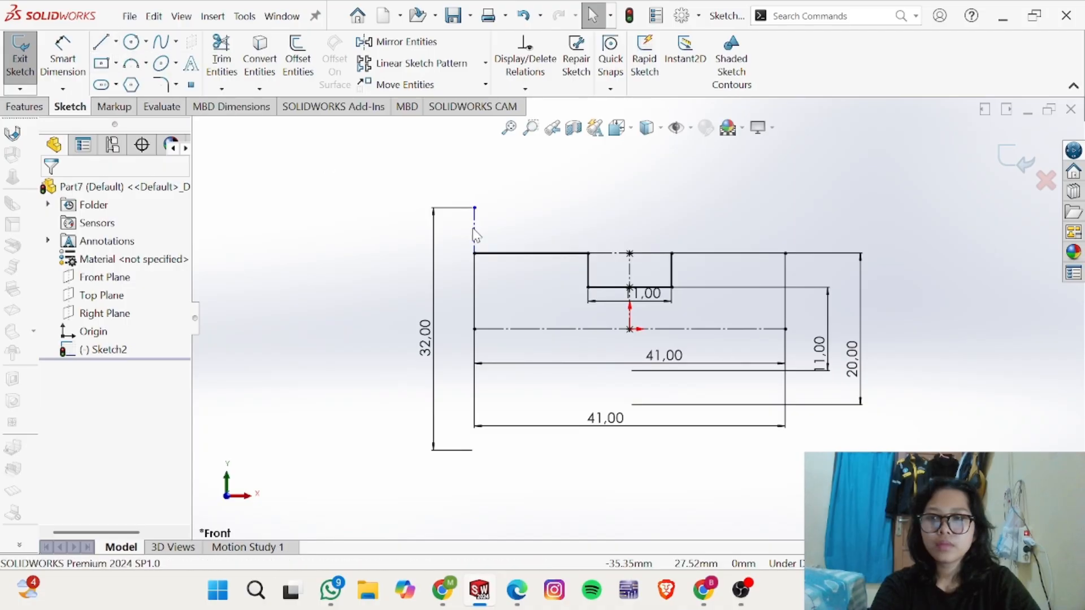
click(587, 327)
click(589, 153)
key(Escape)
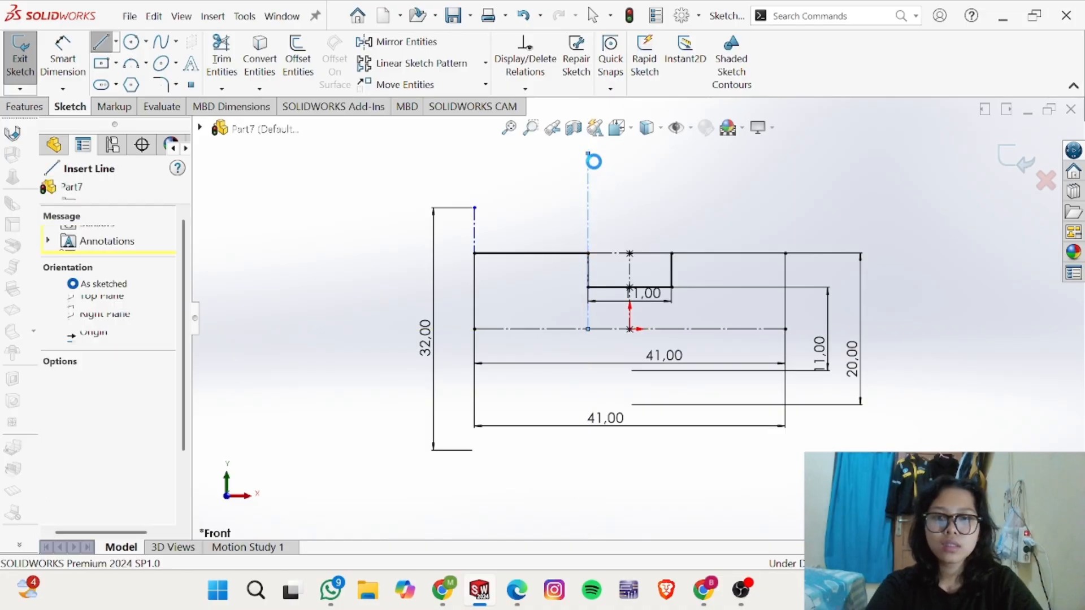
key(Escape)
Step: Add a 36 mm diameter dimension from the new centerline's upper endpoint across the horizontal centerline, checking the value in the PDF drawing
right_drag(614, 174, 616, 140)
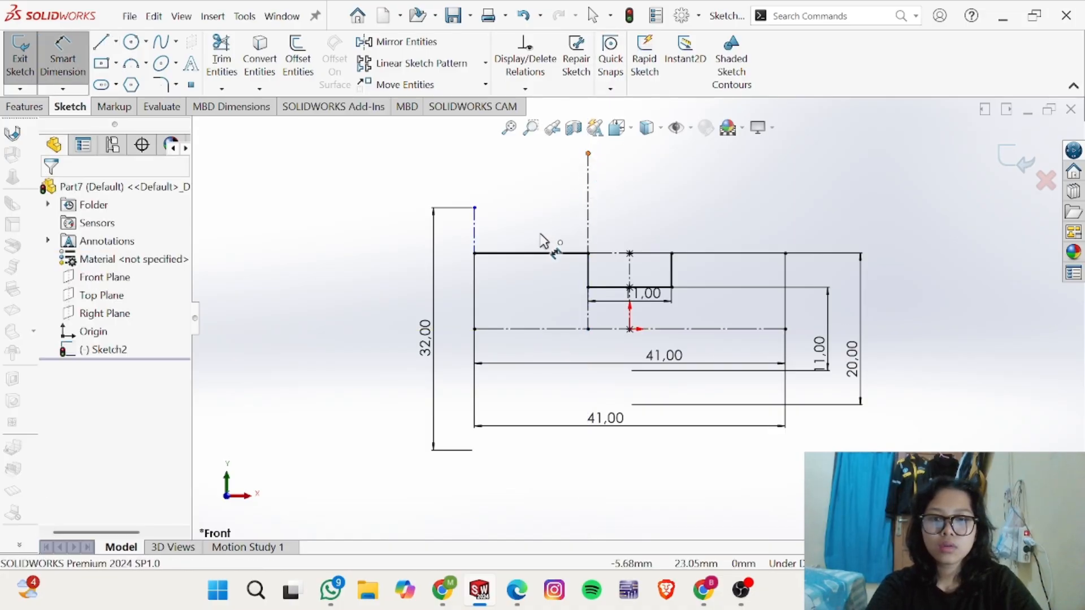
click(522, 329)
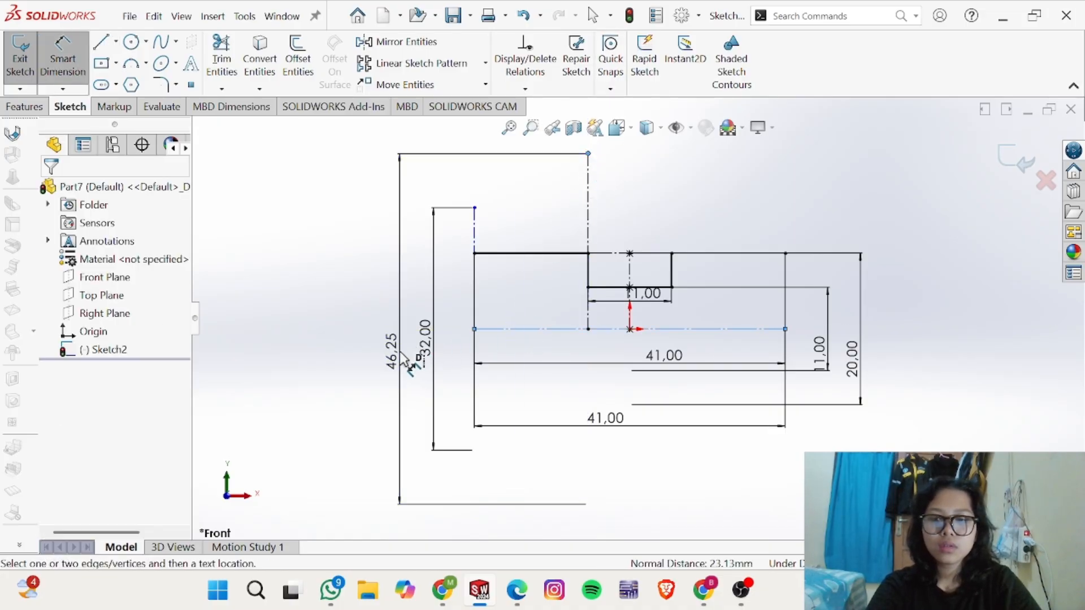
key(alt+Tab)
key(alt+Tab)
click(401, 355)
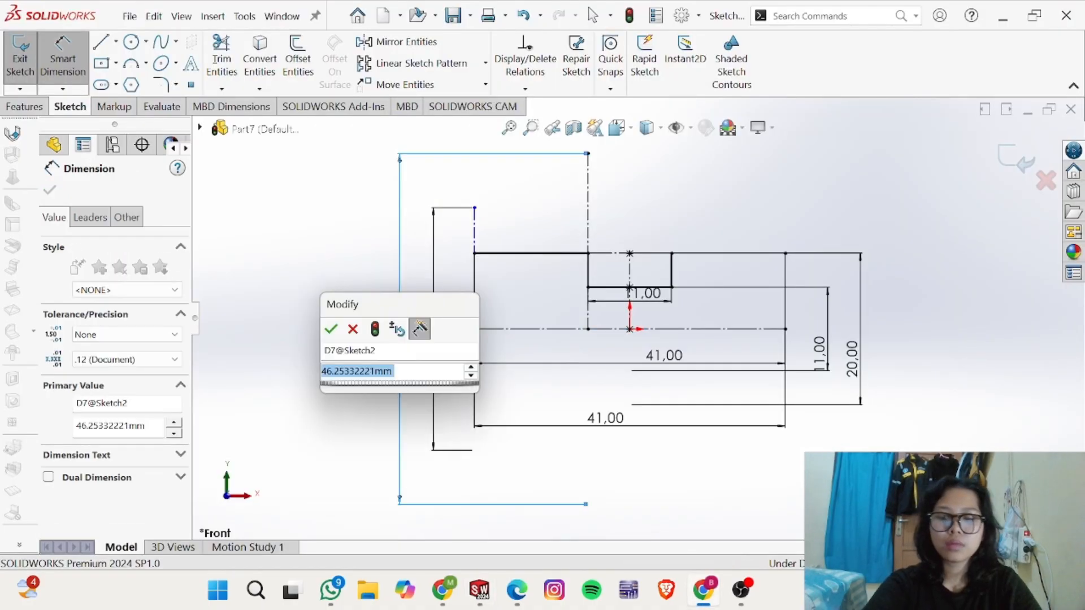
text(36)
key(Return)
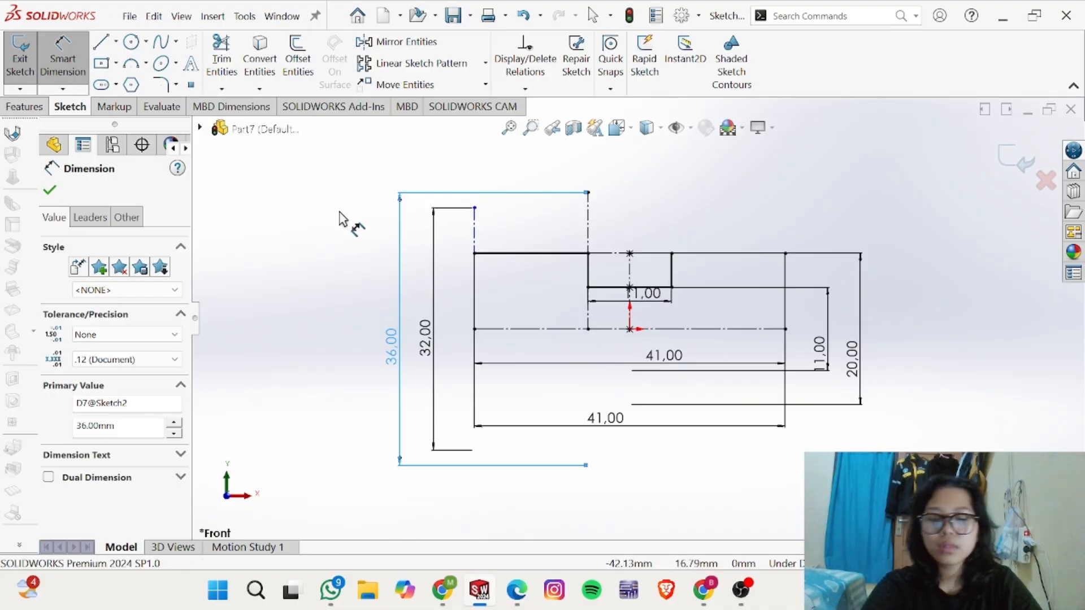
Step: Draw a vertical line up to the 32 mm centerline's upper endpoint, and a sloped line about 15.1 mm long to the 36 mm centerline's upper endpoint
key(l)
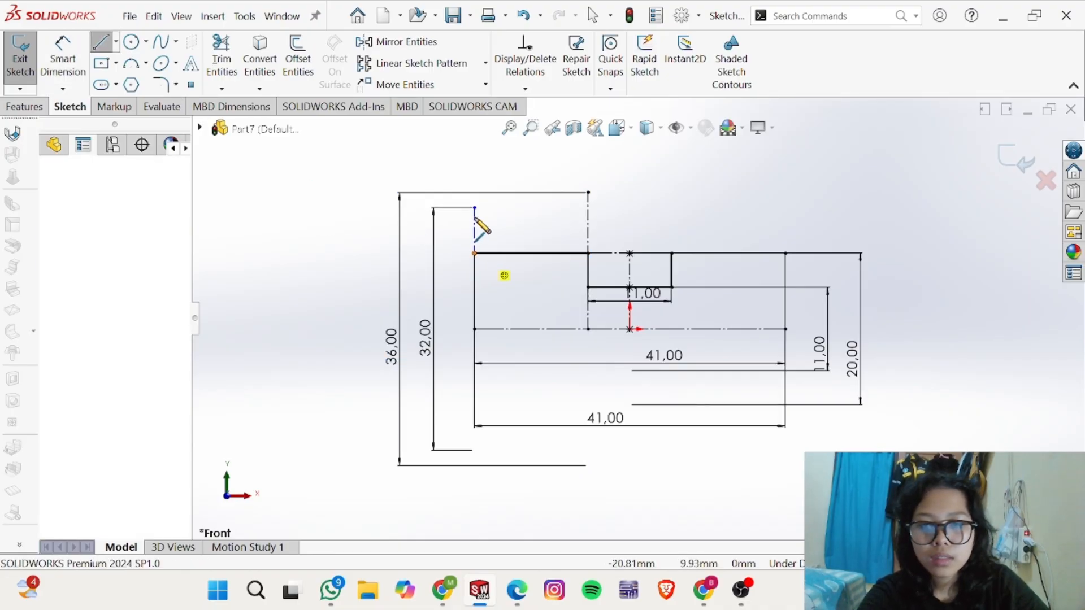
click(475, 207)
click(588, 193)
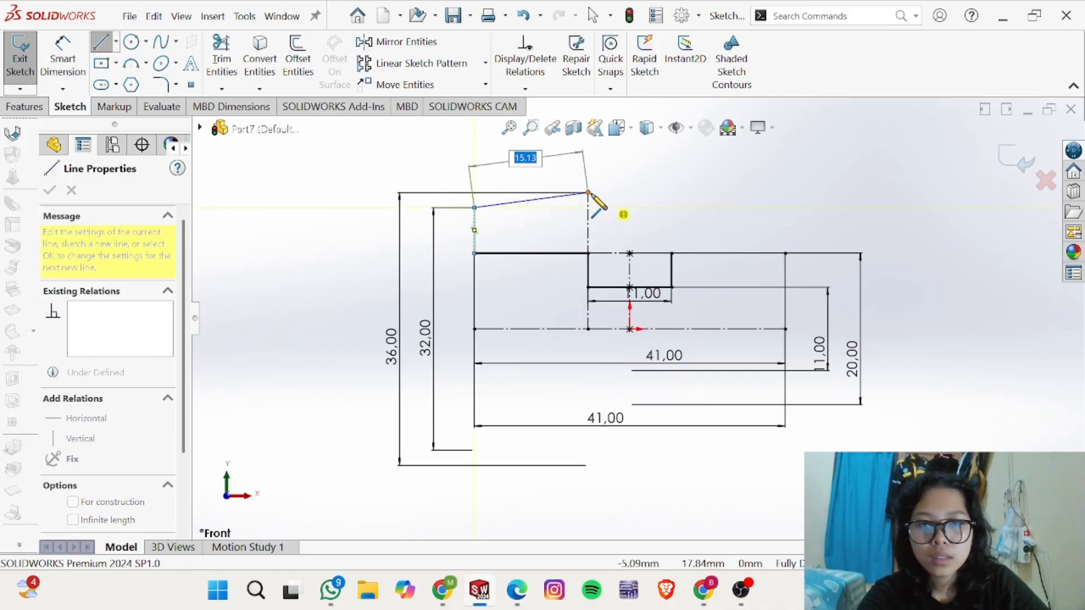
key(Escape)
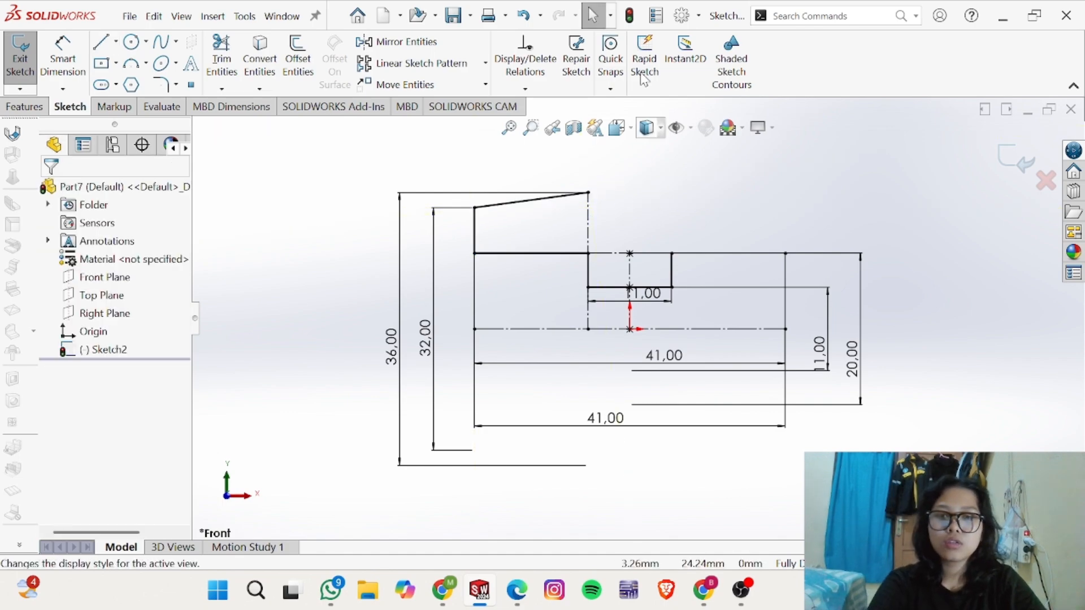
Step: Mirror the sloped line, the left vertical line and the horizontal line left of the notch about the vertical centerline through the origin
click(399, 41)
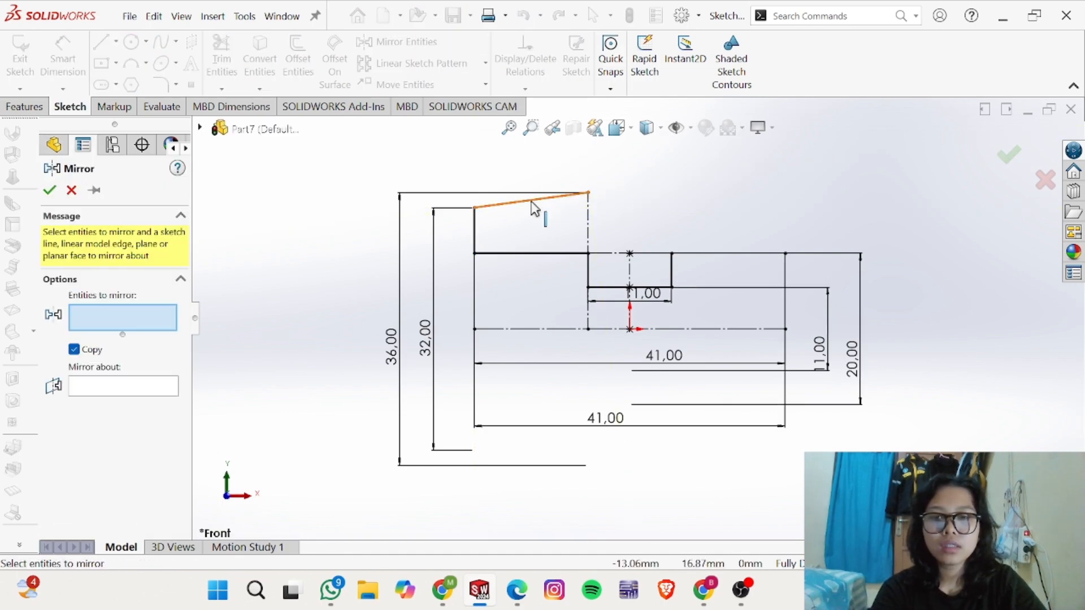
click(533, 201)
click(476, 242)
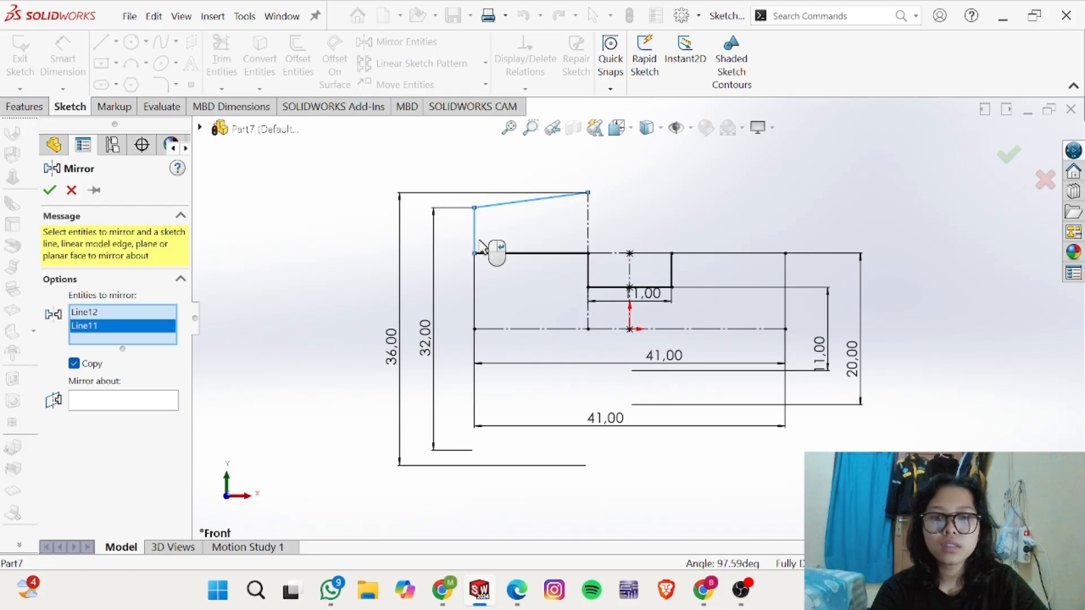
click(514, 253)
click(151, 419)
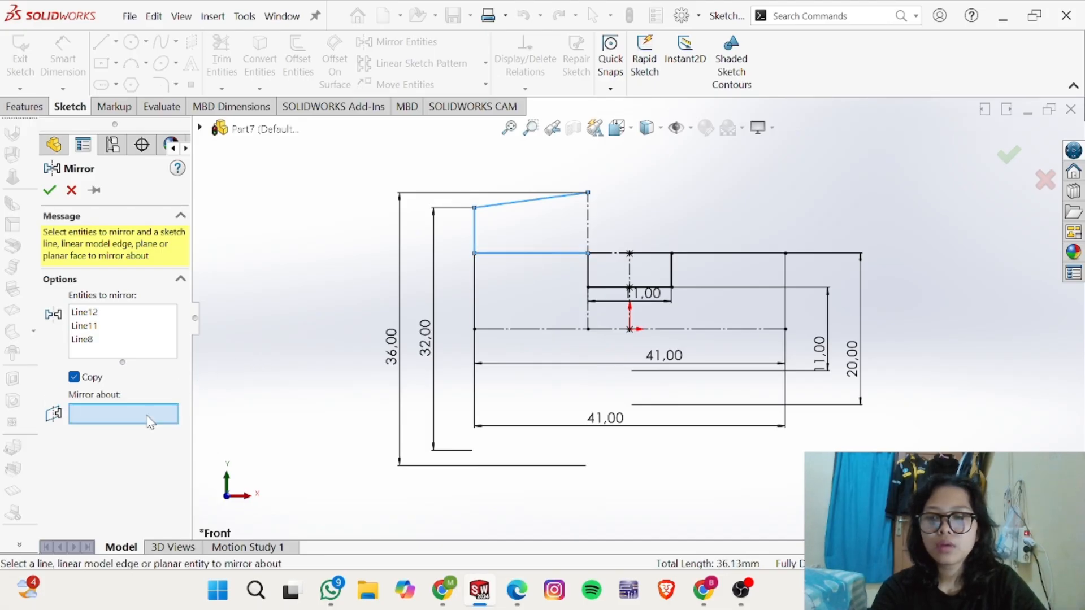
click(630, 311)
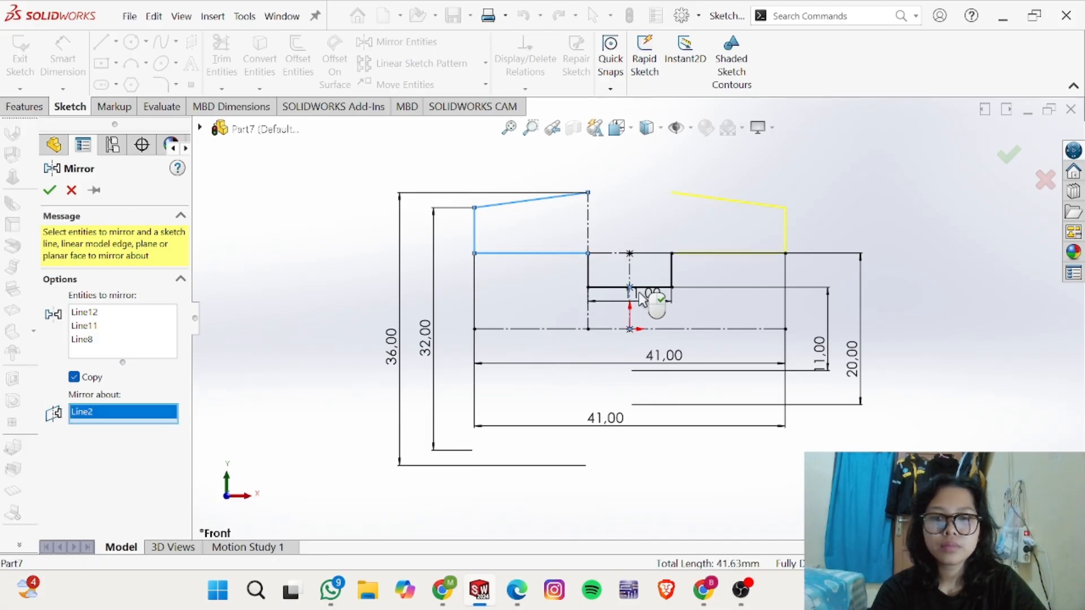
click(50, 190)
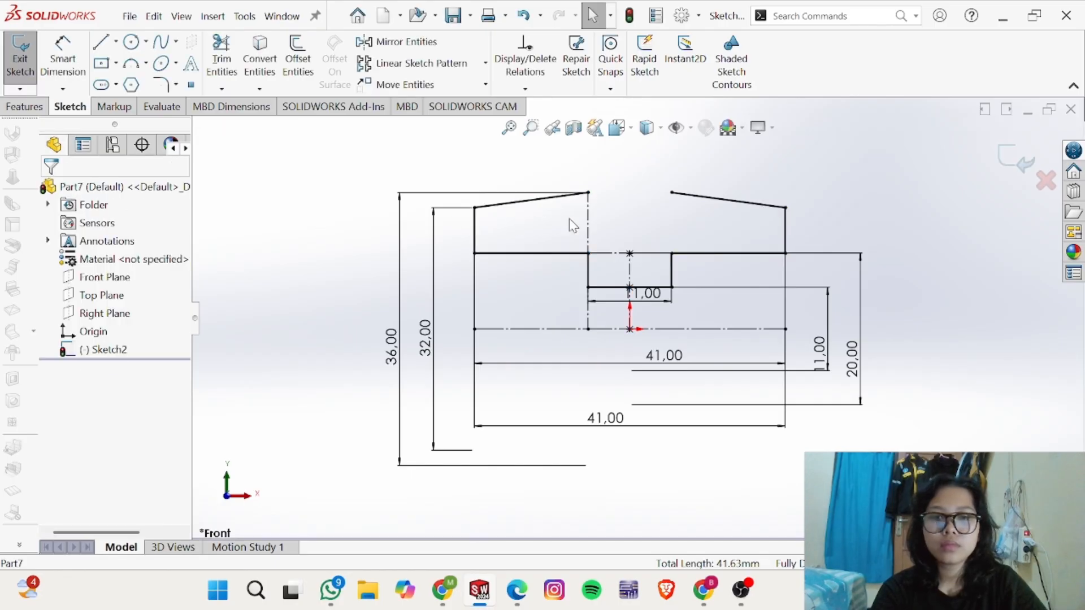
key(f)
scroll(686, 262, up, 1)
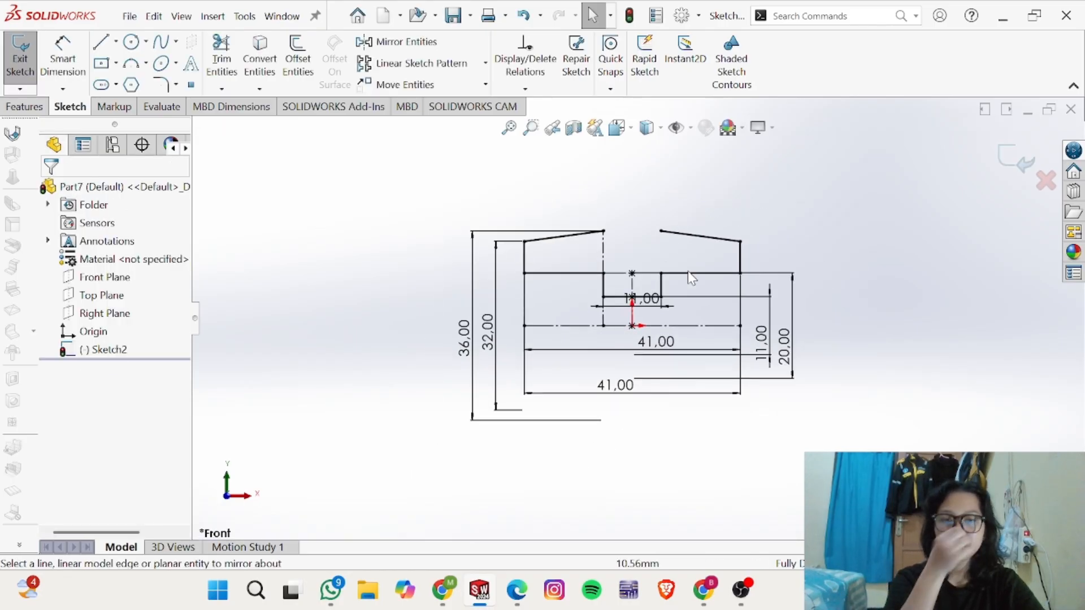
scroll(689, 277, down, 1)
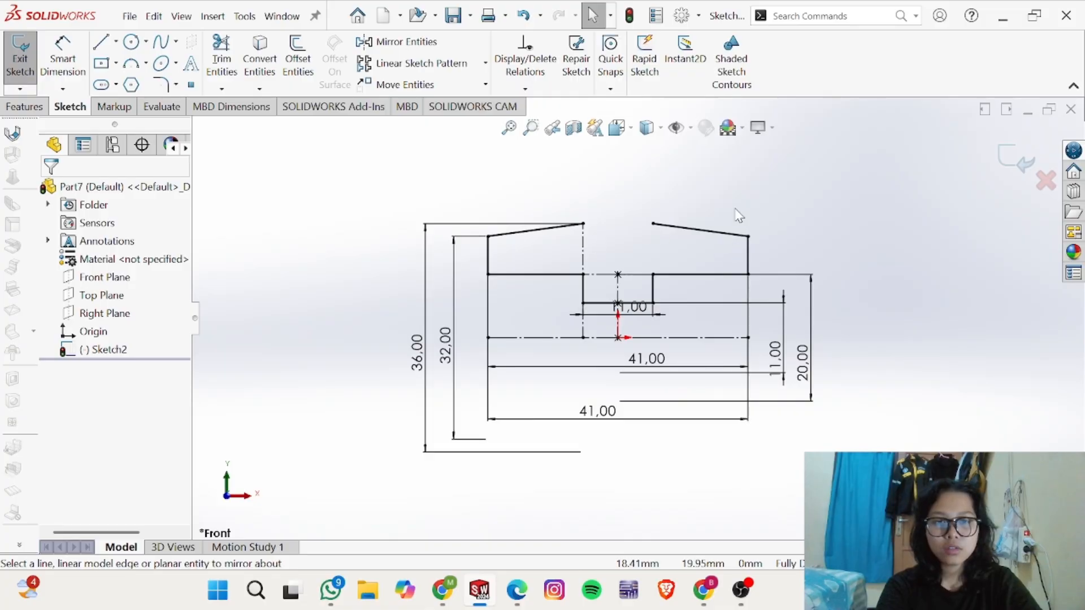
right_drag(736, 211, 719, 119)
click(654, 224)
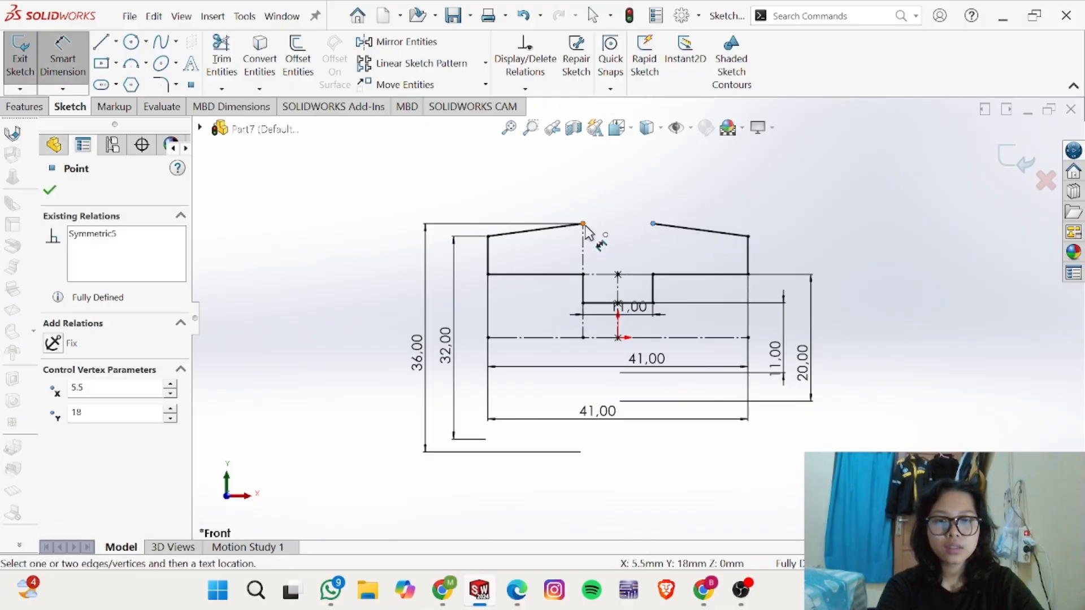
click(583, 224)
key(Escape)
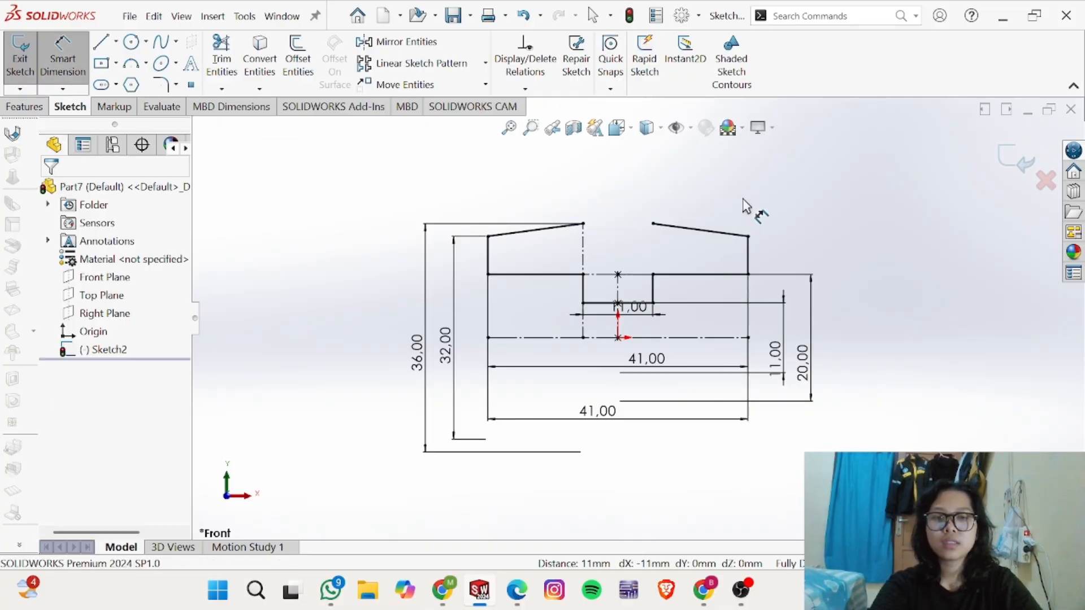
key(Escape)
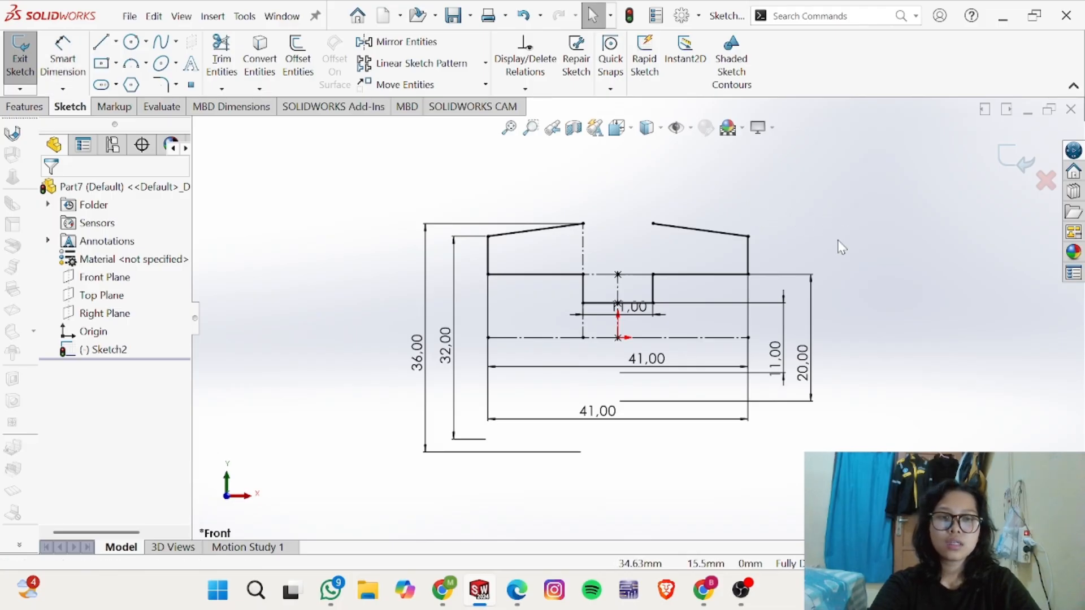
Step: Check the rim and web in TUGAS 3_CAD&CAM.pdf, and in SOLIDWORKS draw a horizontal midpoint line about 31.3 mm long centred on the origin
key(alt+Tab)
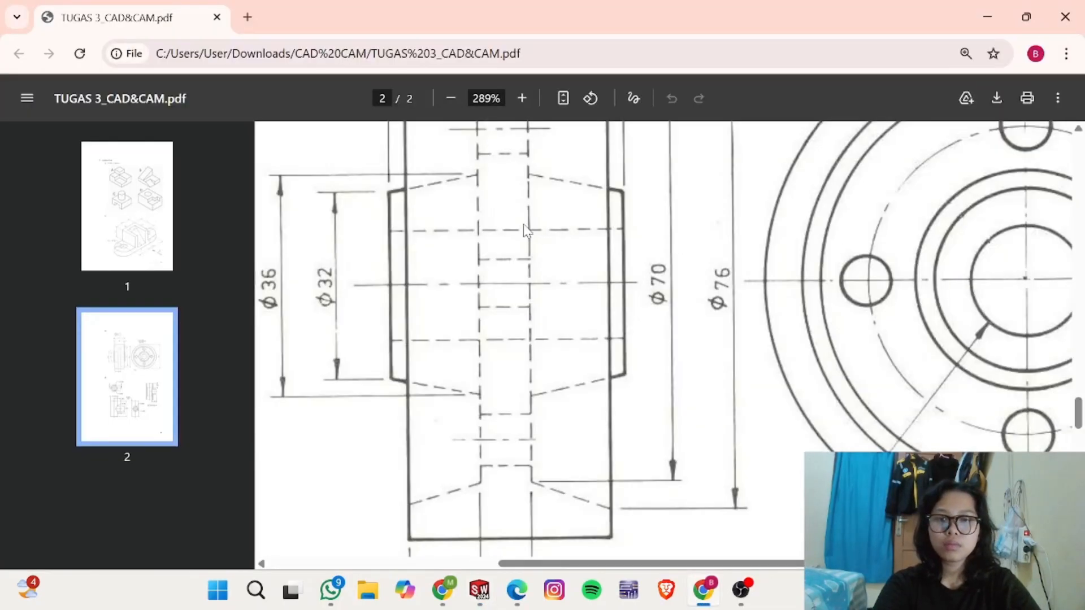
scroll(526, 231, up, 3)
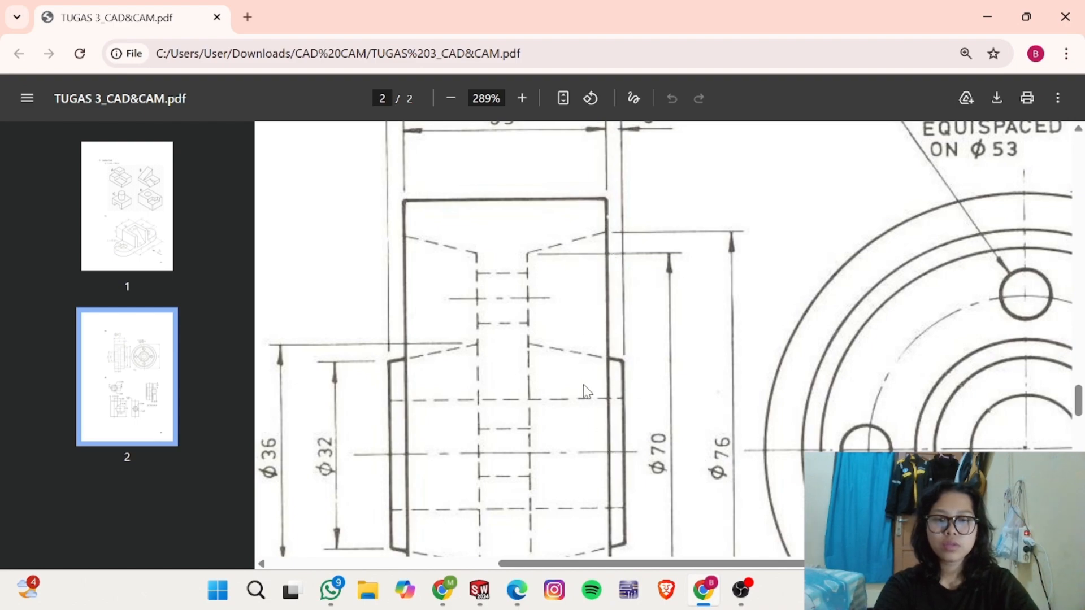
key(alt+Tab)
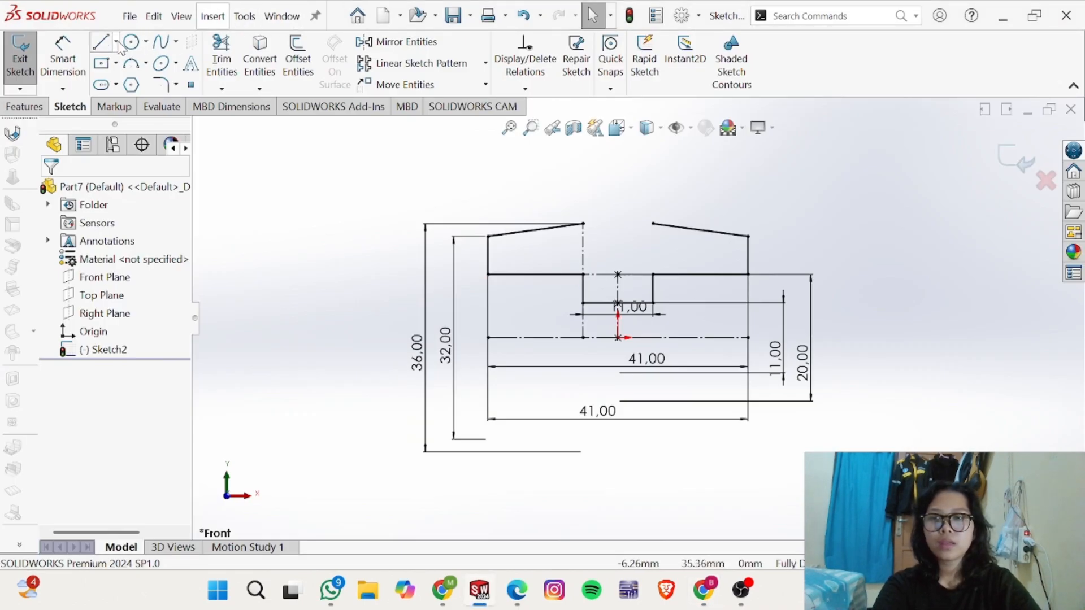
click(116, 41)
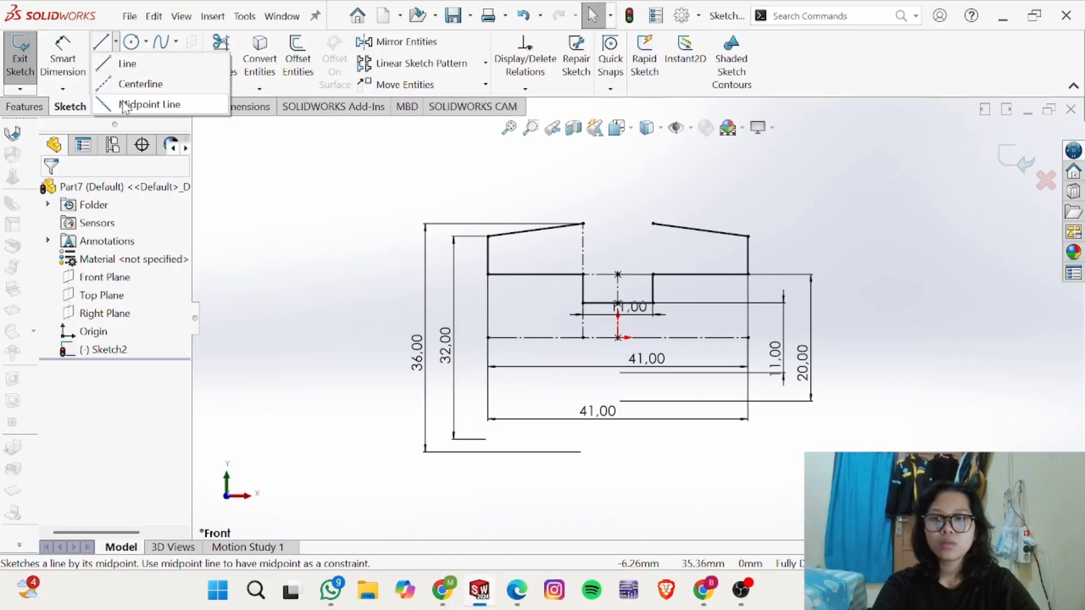
click(150, 101)
key(alt+Tab)
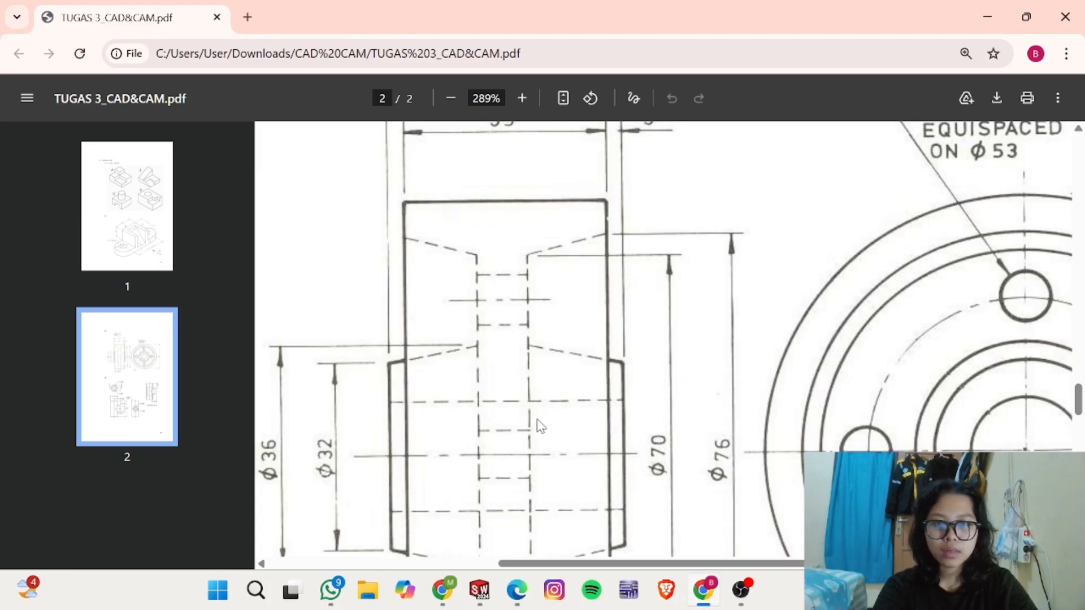
scroll(511, 209, up, 1)
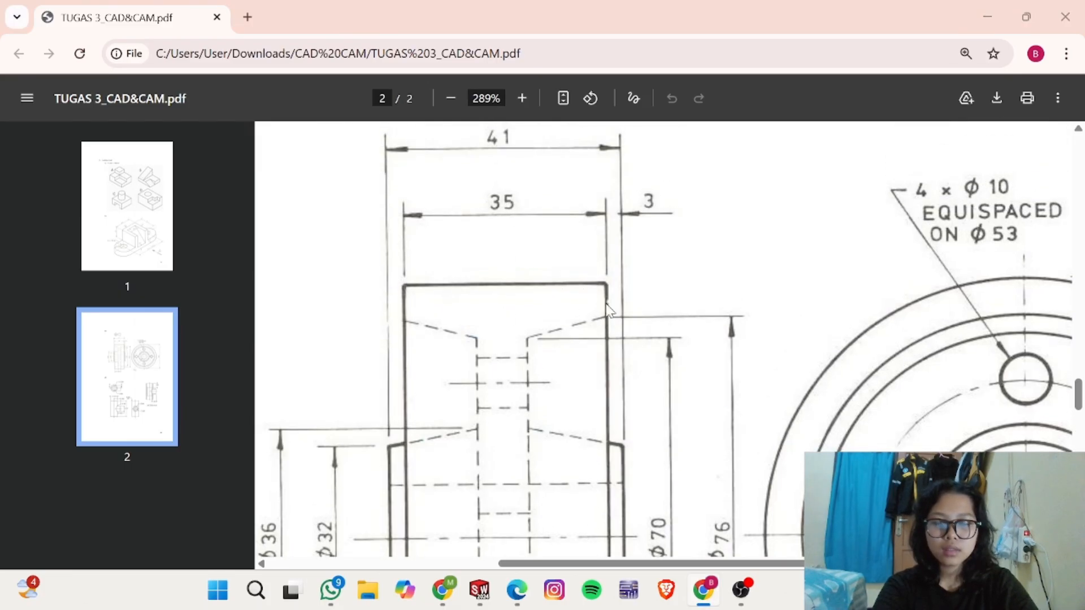
key(alt+Tab)
drag(619, 338, 720, 339)
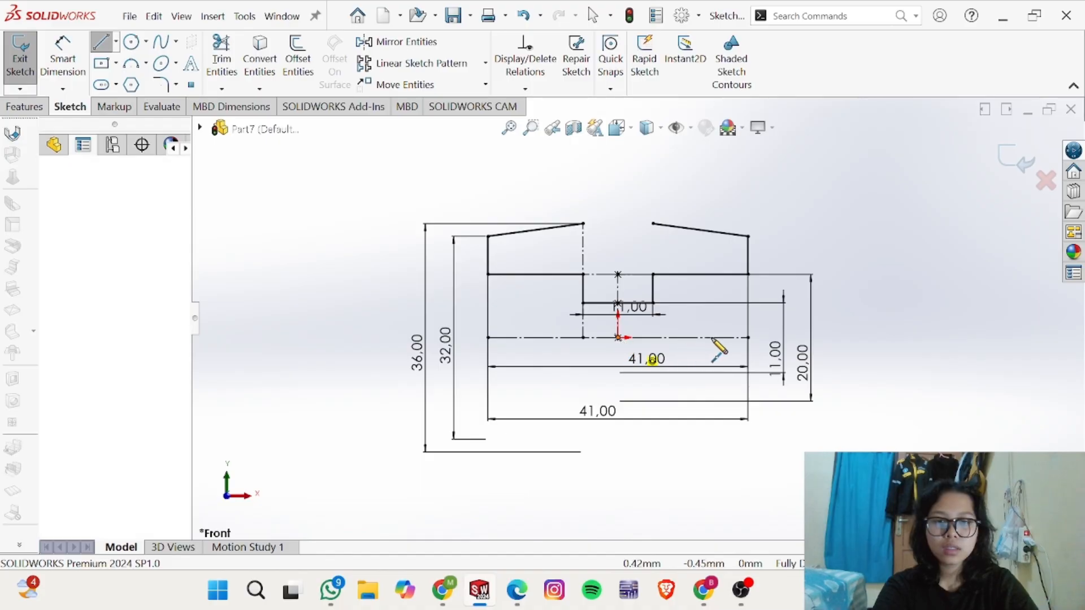
click(717, 338)
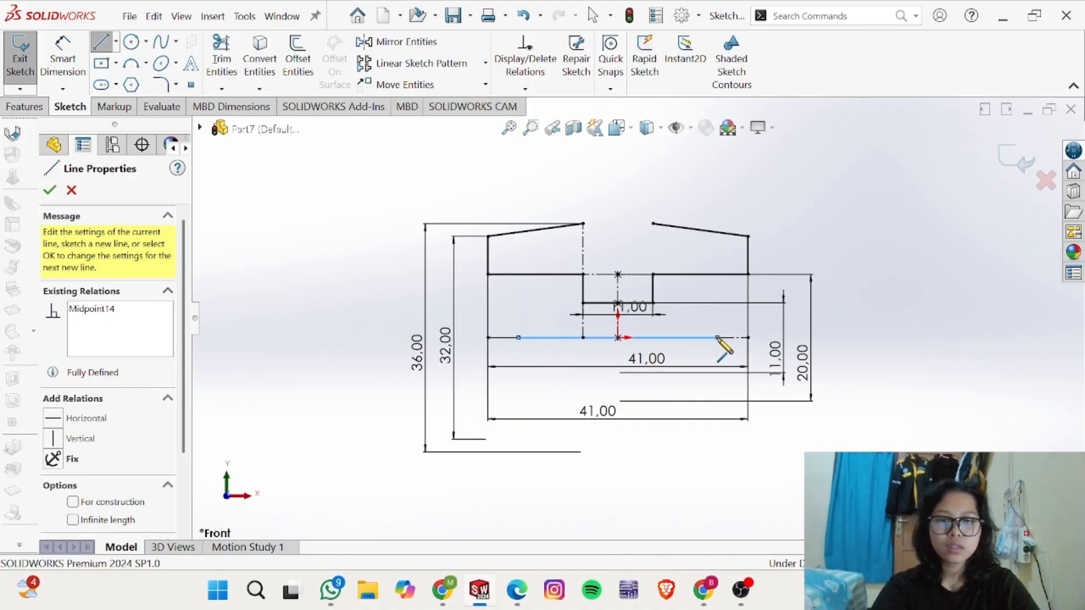
Step: Dimension the length of the horizontal midpoint line, placing the dimension below the sketch
right_drag(619, 464, 618, 429)
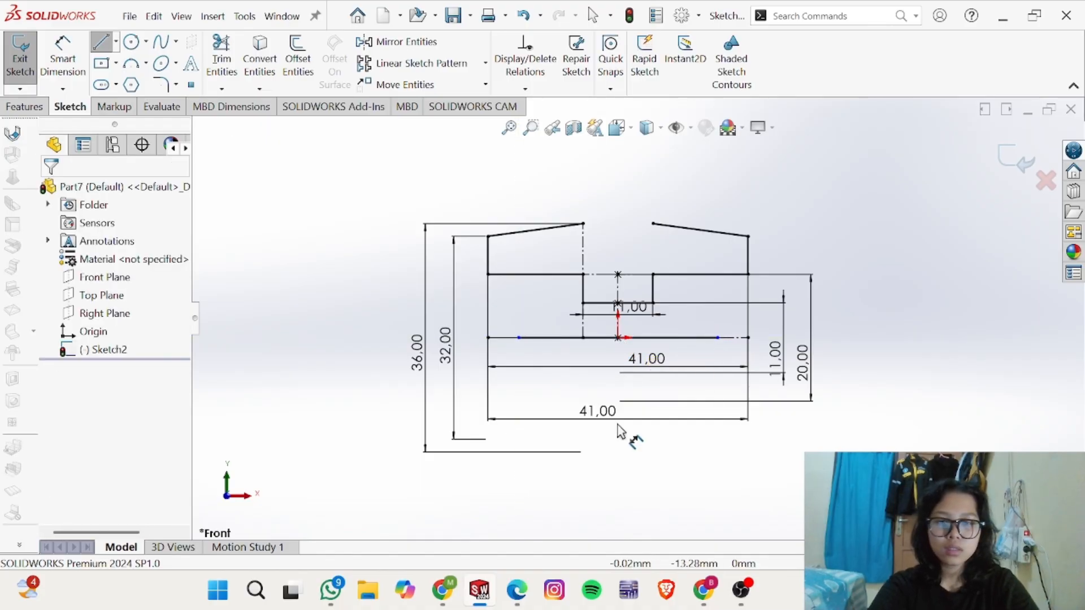
click(667, 337)
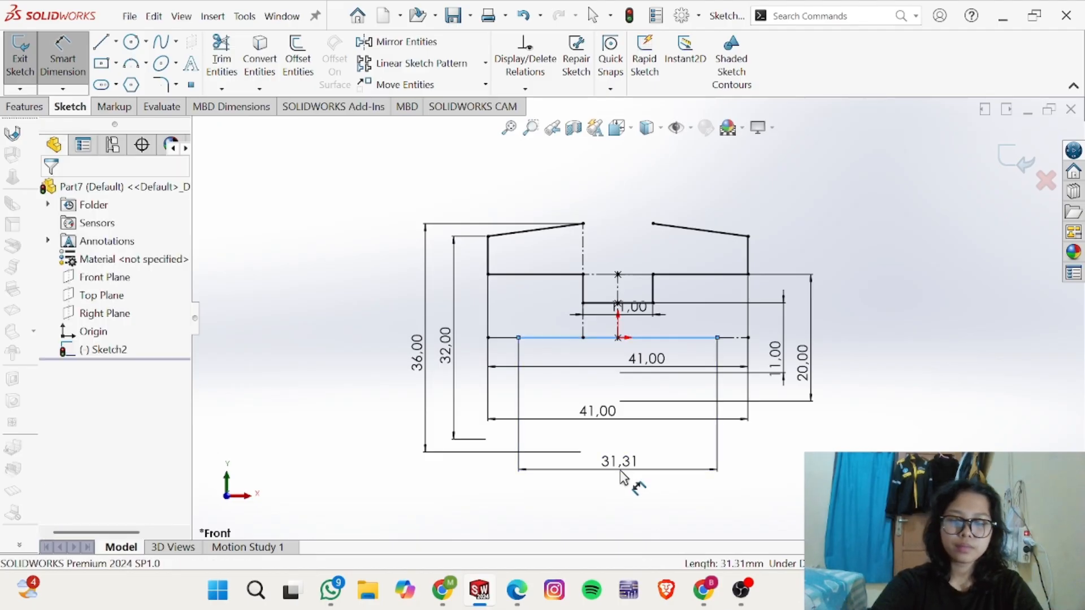
click(624, 478)
key(Return)
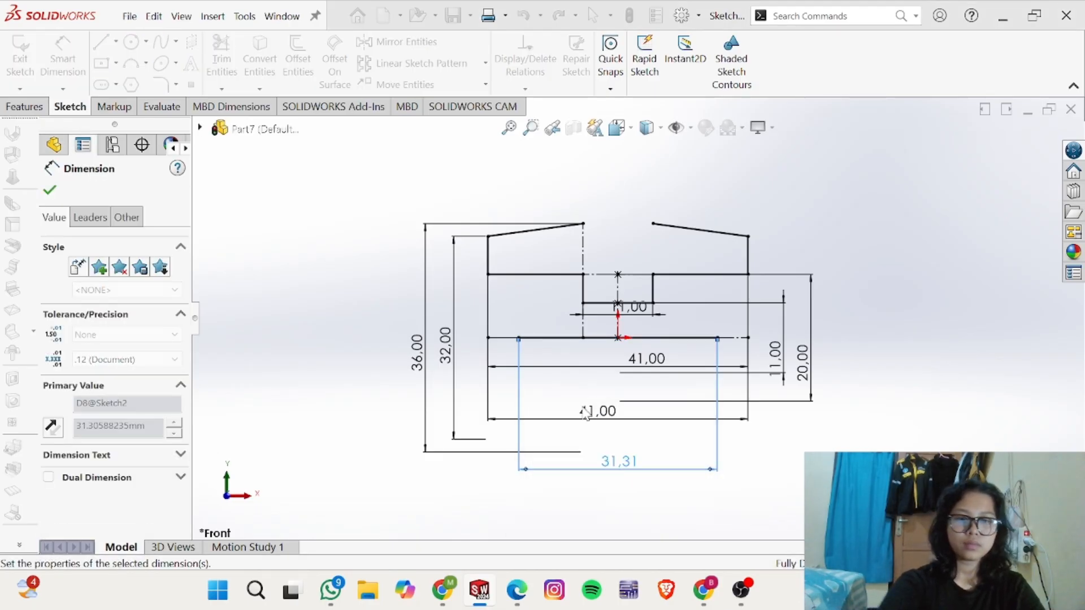
Step: Convert the 35 mm horizontal line through the origin to construction geometry
key(Escape)
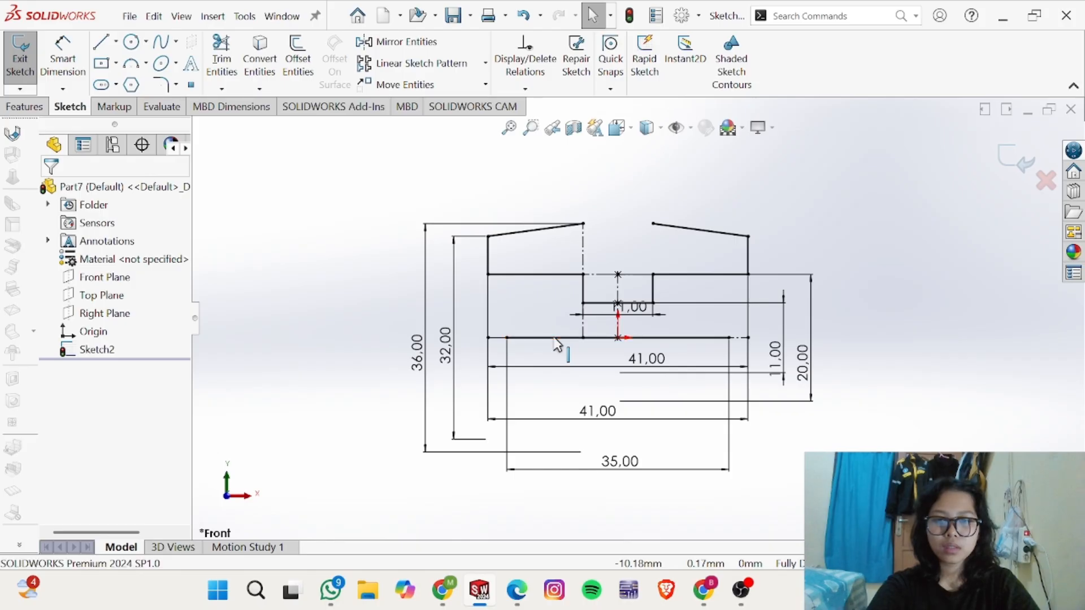
click(555, 338)
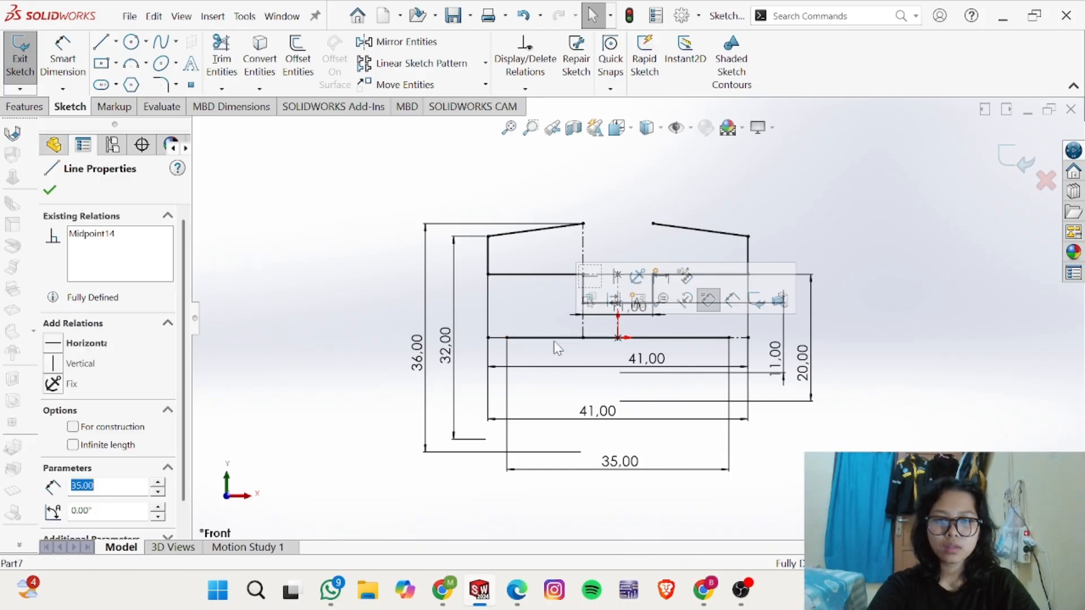
click(625, 305)
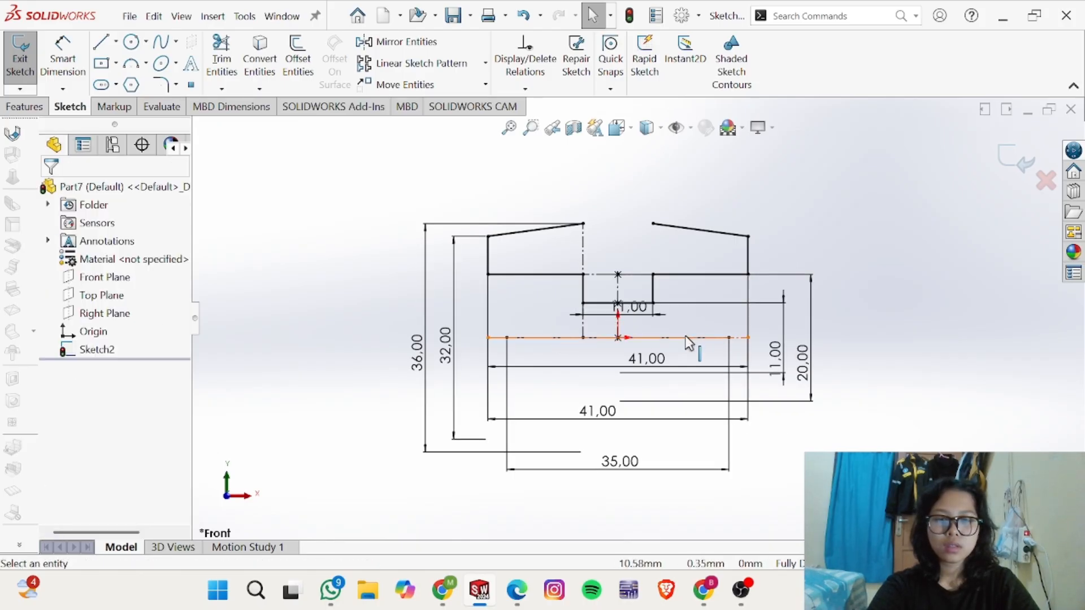
Step: Draw a vertical centerline about 37 mm long upward from the right end of the 35 mm construction line
click(116, 41)
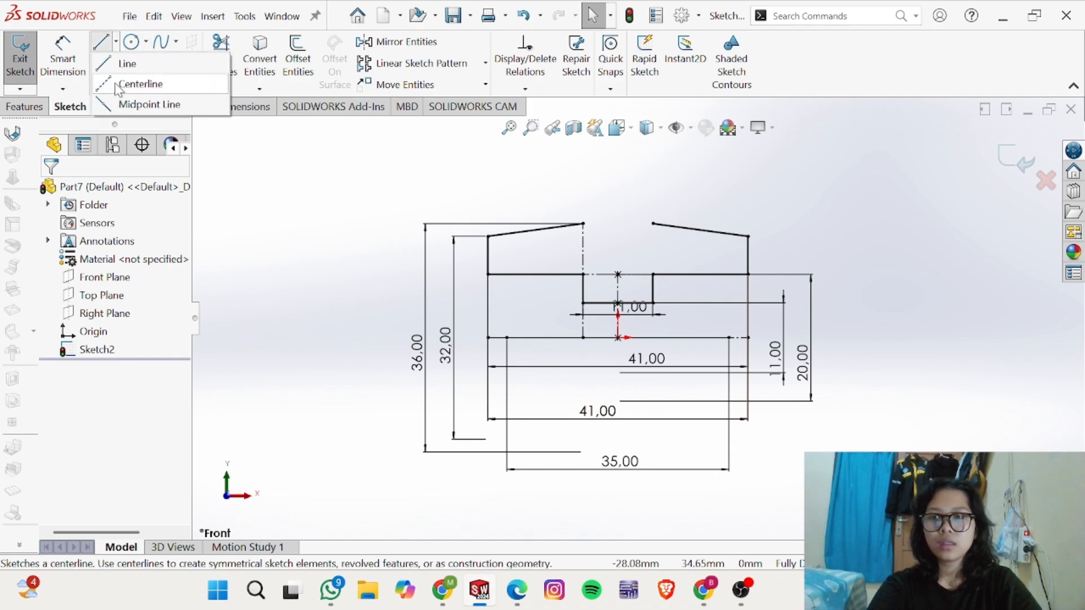
click(115, 85)
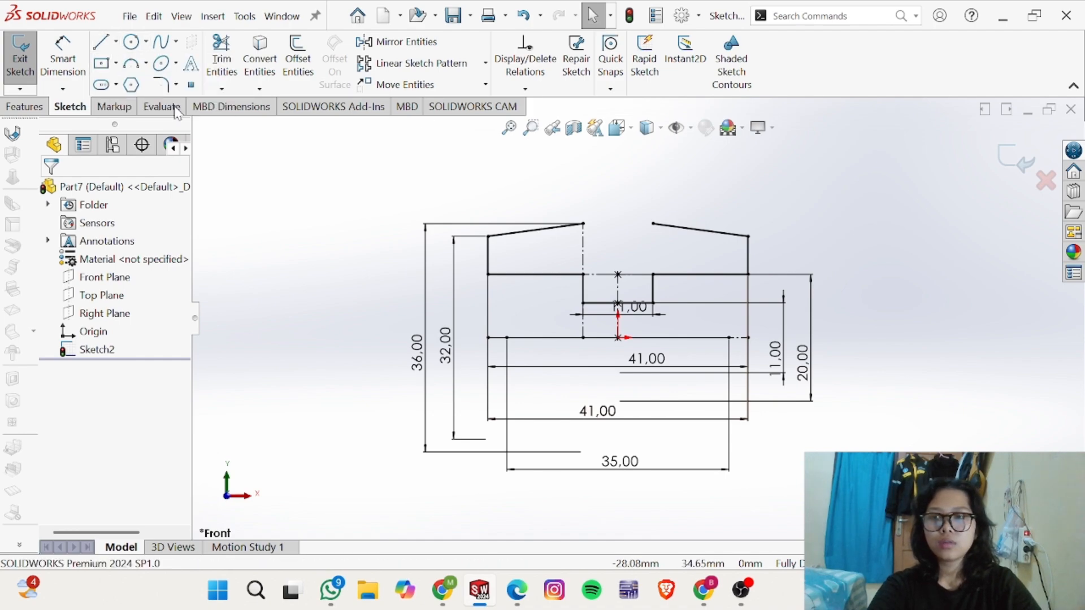
click(730, 338)
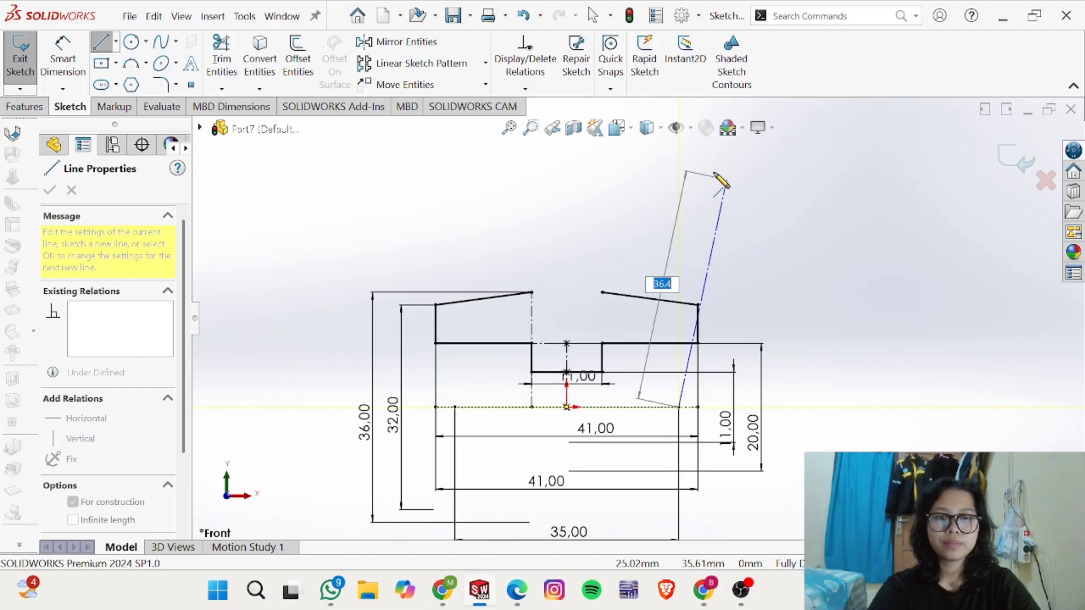
double_click(679, 168)
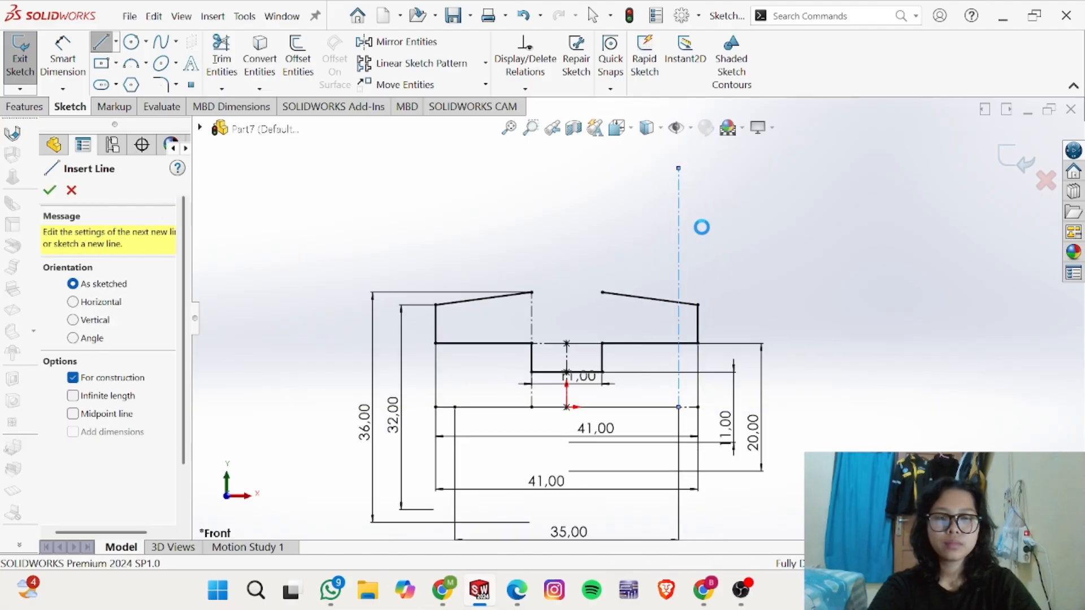
Step: Check the PDF drawing and dimension the new centerline's upper endpoint about the horizontal axis as a 76 mm diameter
right_drag(702, 227, 723, 136)
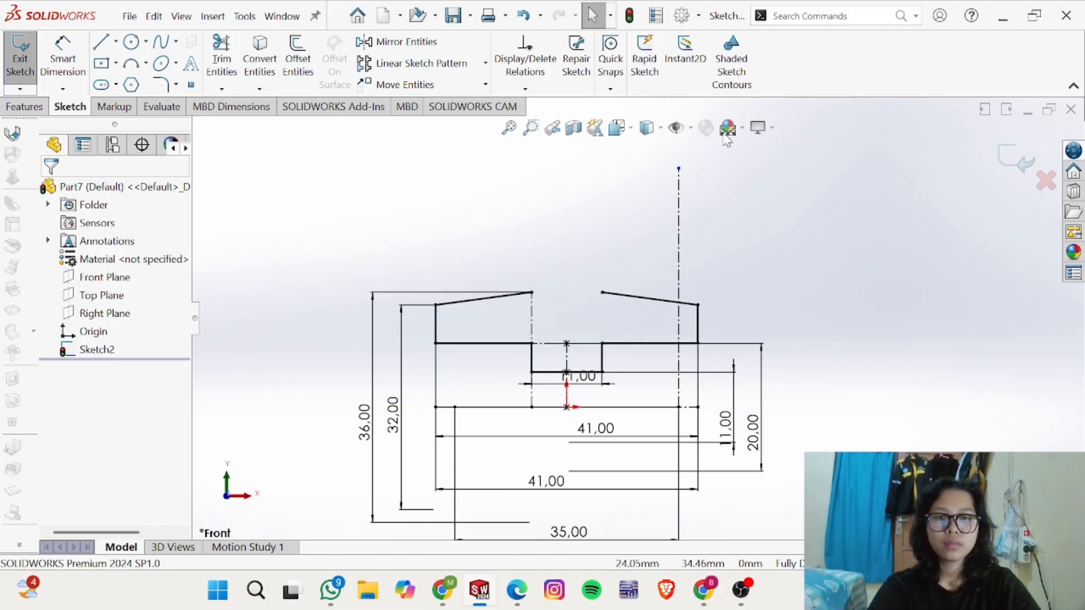
click(679, 169)
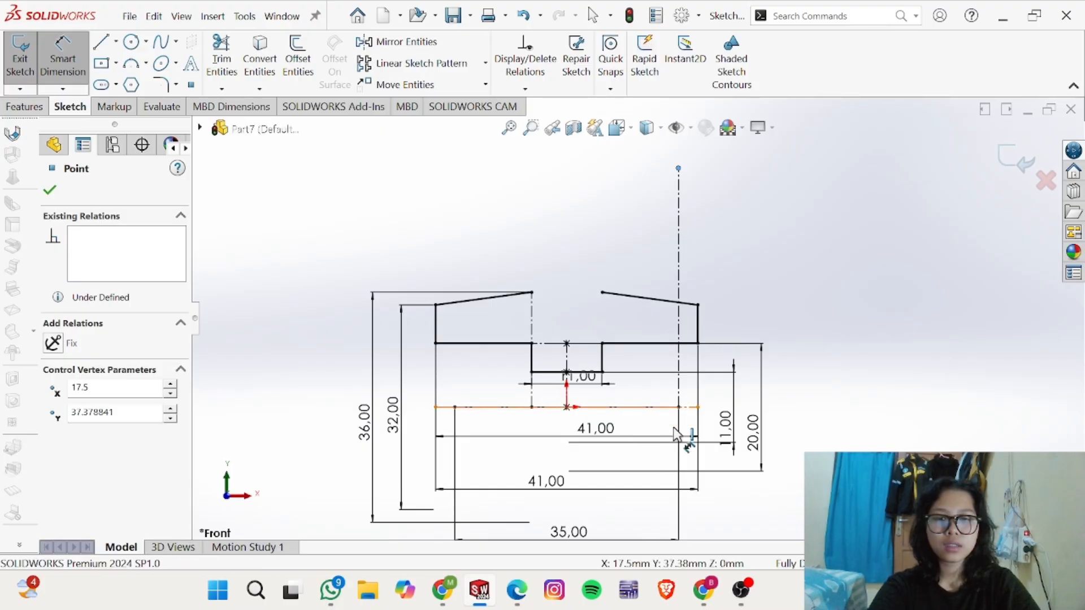
click(673, 408)
click(809, 461)
key(alt+Tab)
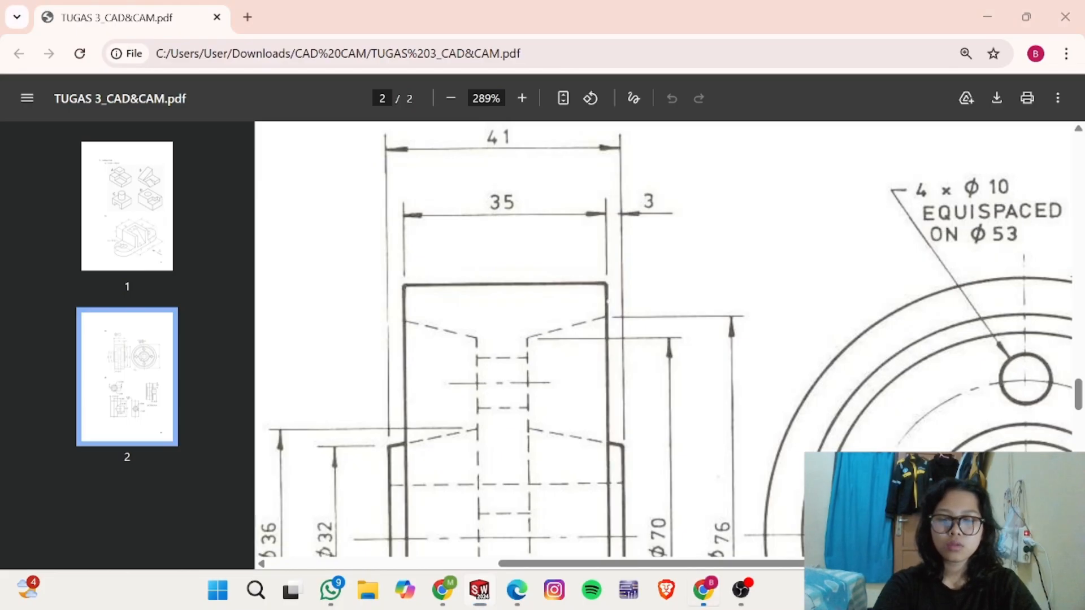
scroll(716, 406, down, 2)
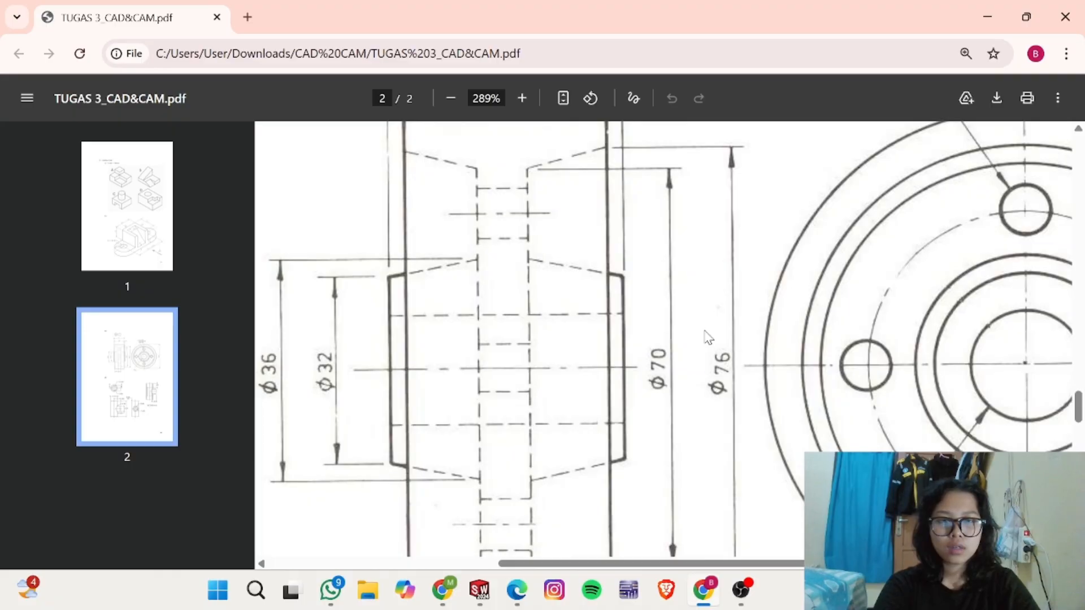
key(alt+Tab)
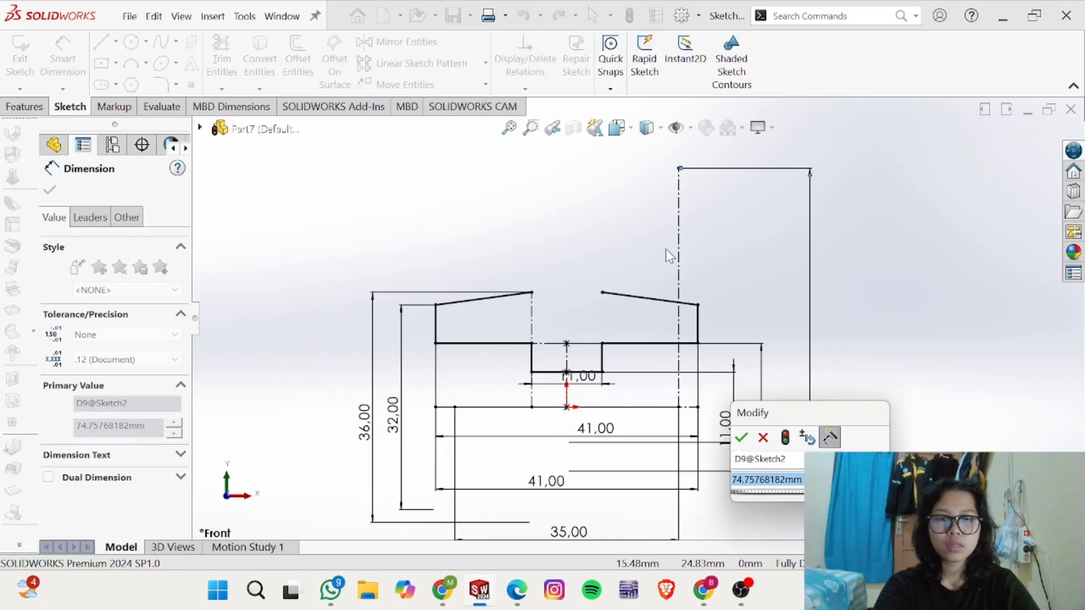
text(76)
key(Return)
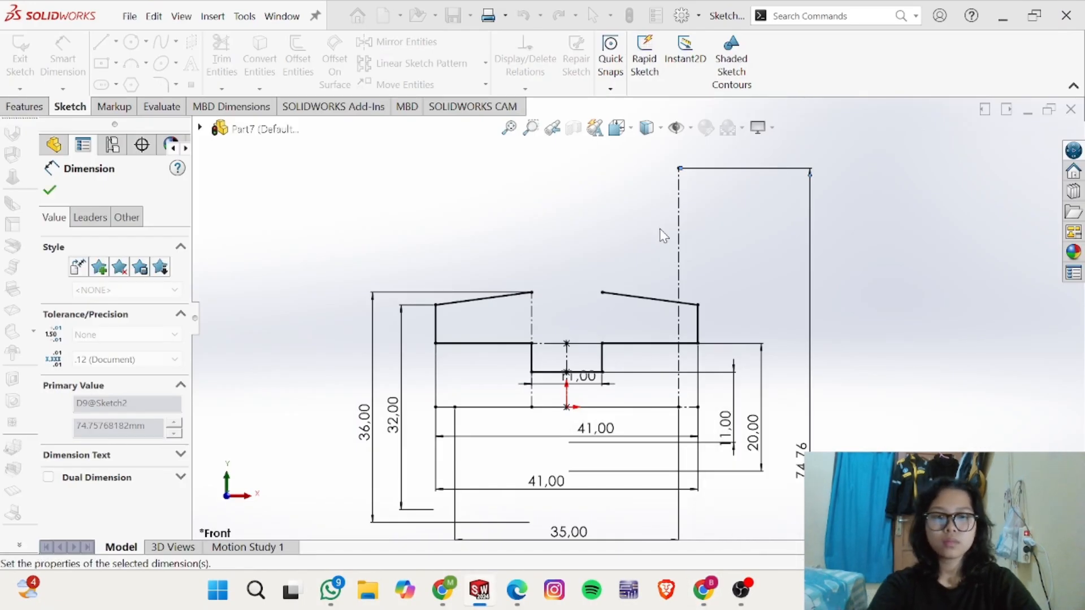
Step: Draw a vertical centerline about 36 mm long upward from the horizontal axis, aligned with the right side of the 11 mm wide recess
click(115, 42)
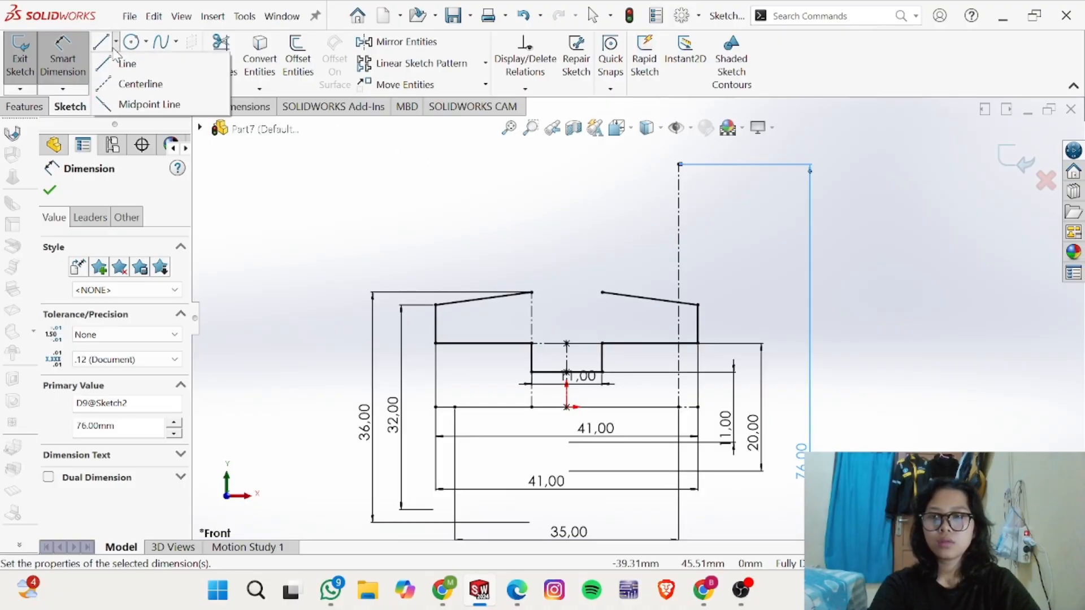
click(135, 84)
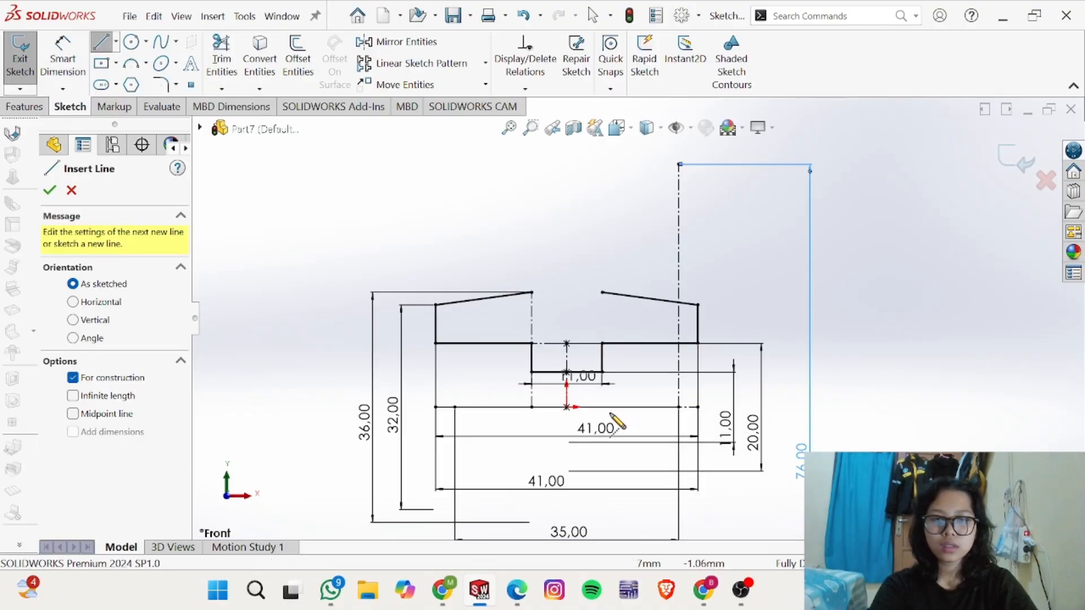
click(603, 407)
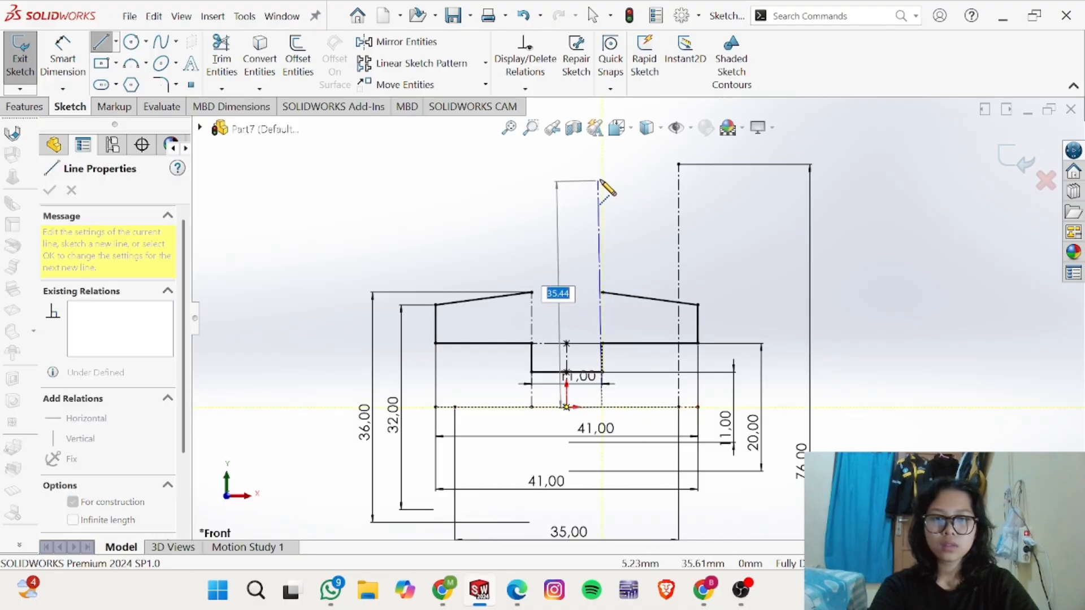
click(603, 181)
key(Escape)
Step: Dimension the upper endpoint of the centerline above the recess's right side about the horizontal axis as a 70 mm diameter
right_drag(629, 272, 625, 199)
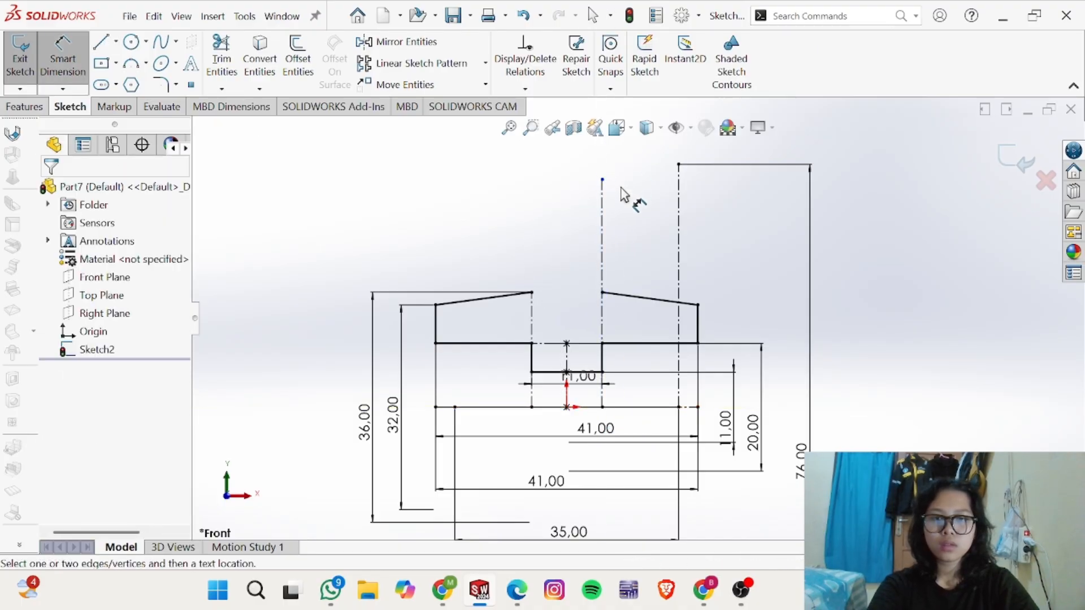
click(602, 180)
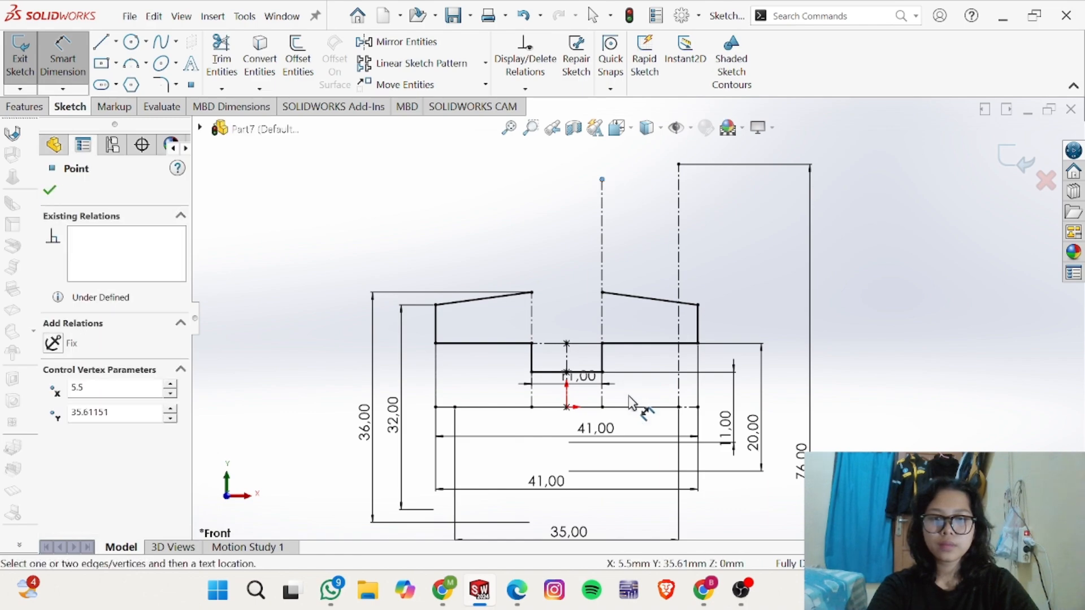
click(630, 409)
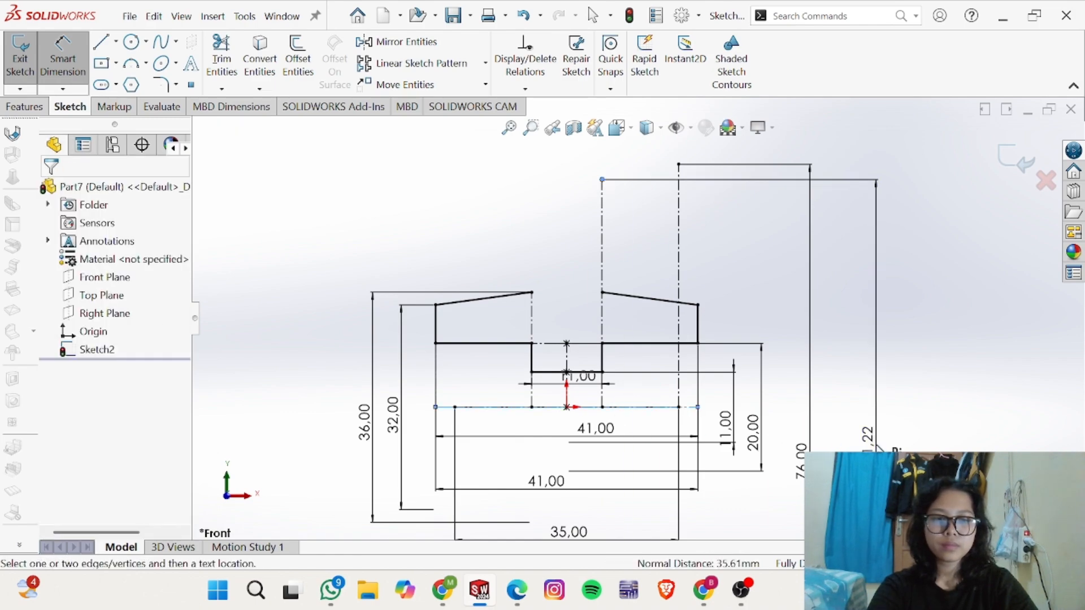
click(871, 446)
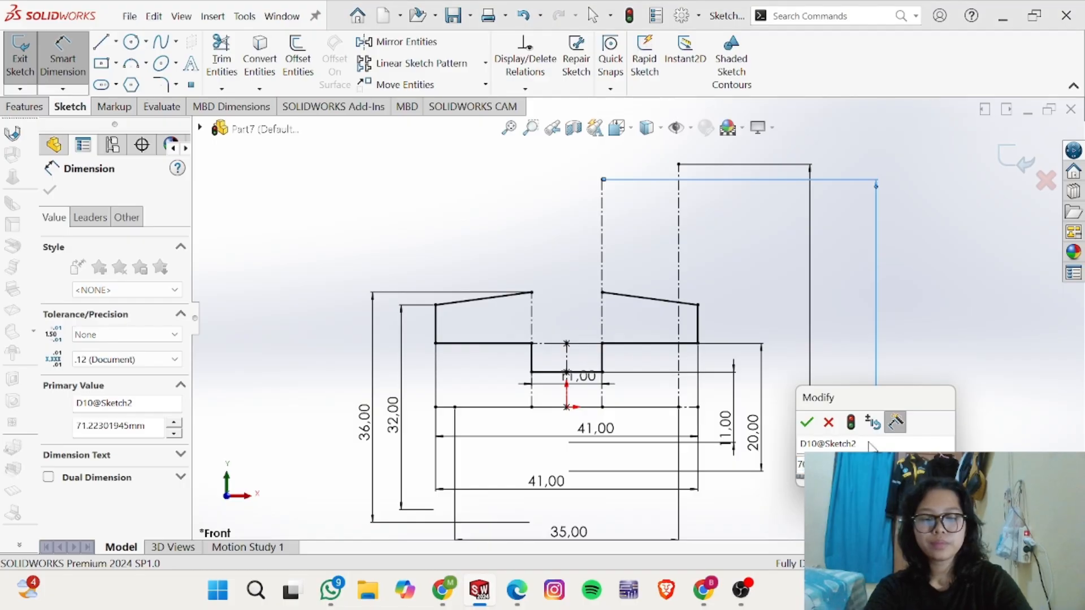
key(Return)
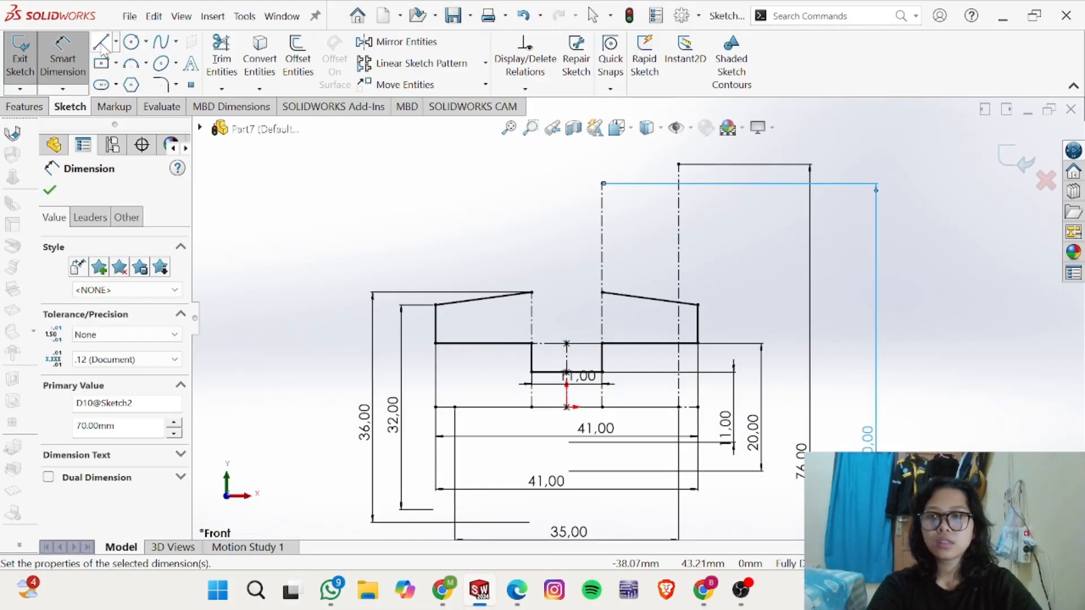
Step: Draw a solid vertical line from the right hub's inner upper corner to the 70 mm diameter point and a sloped line on to the 76 mm point
key(l)
click(603, 292)
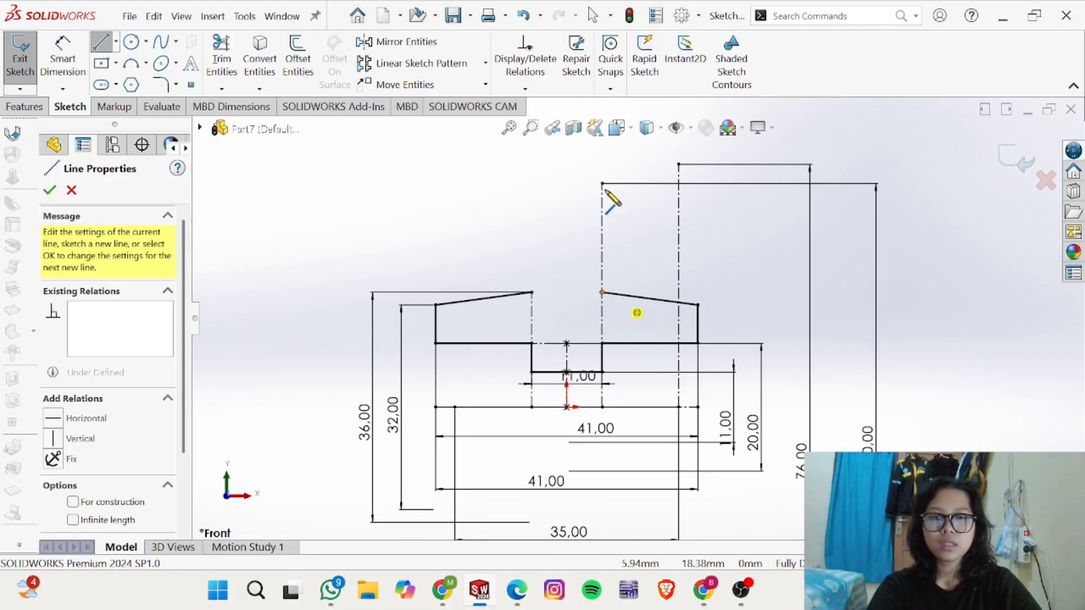
click(602, 183)
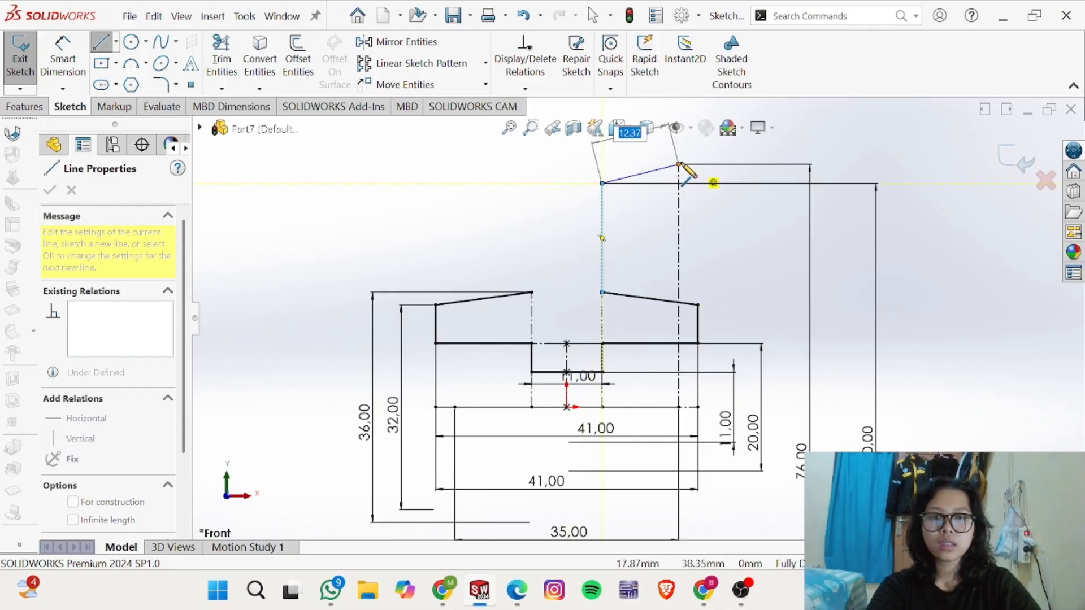
click(680, 165)
key(Escape)
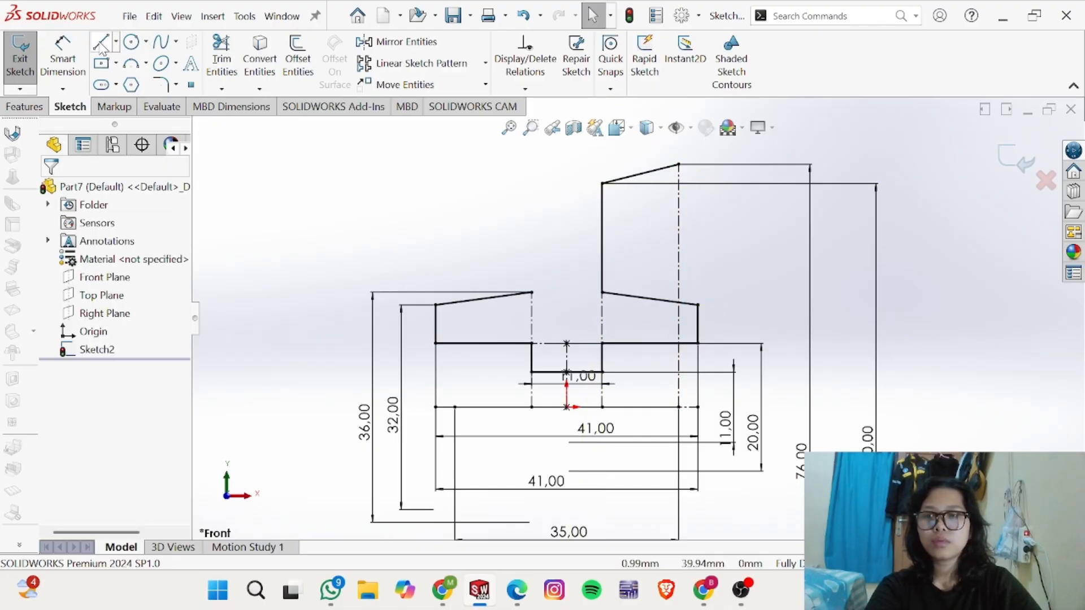
Step: Check the outer diameter in the PDF drawing and draw a vertical centerline about 50 mm long upward from the 35 mm line's right end
click(115, 42)
click(125, 83)
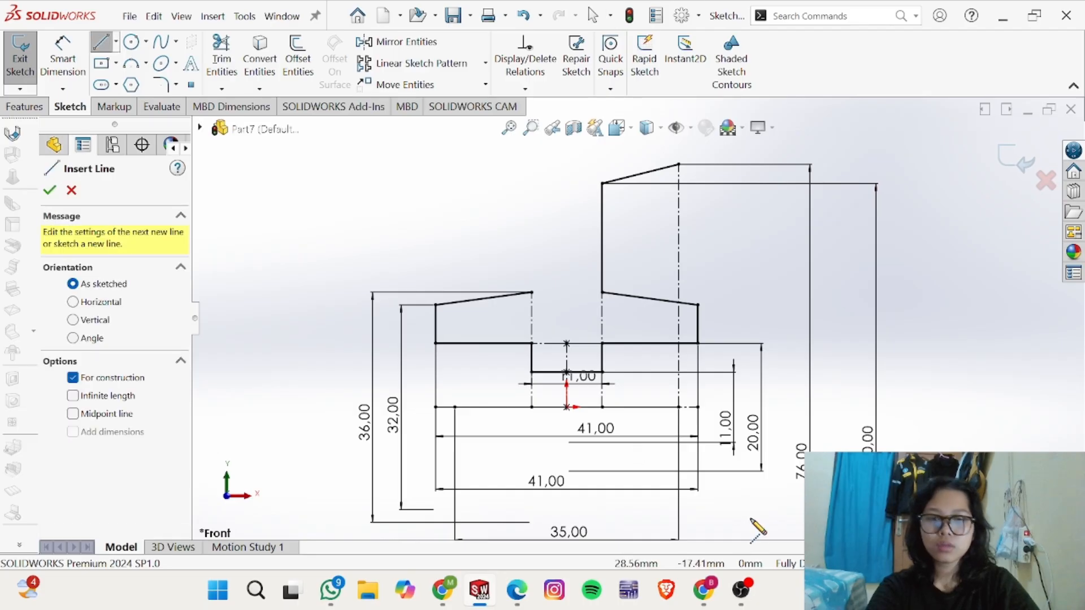
key(alt+Tab)
ctrl+scroll(633, 367, down, 3)
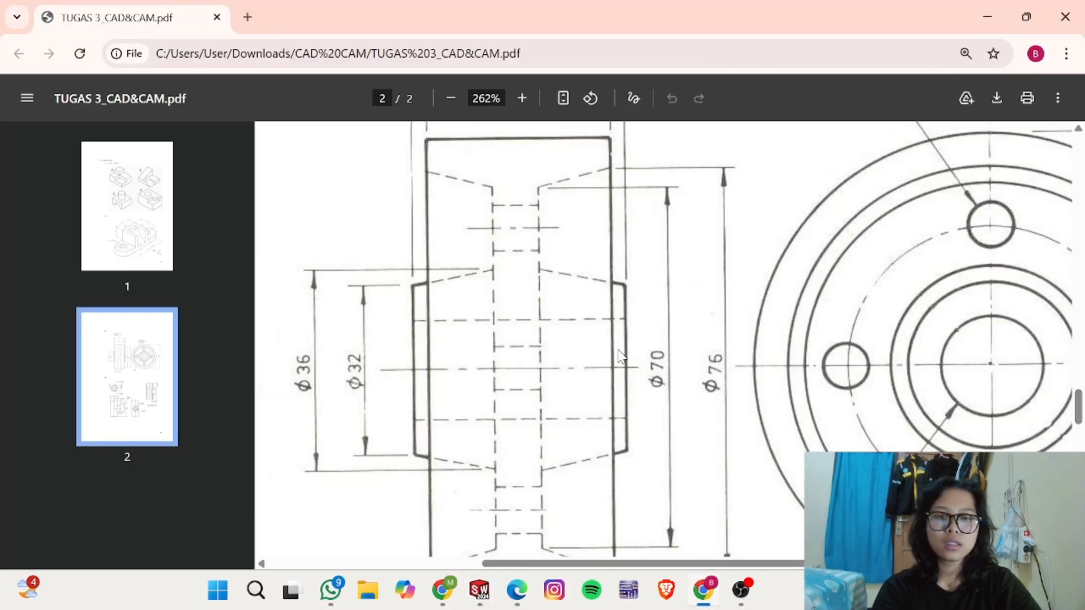
shift+scroll(873, 362, right, 5)
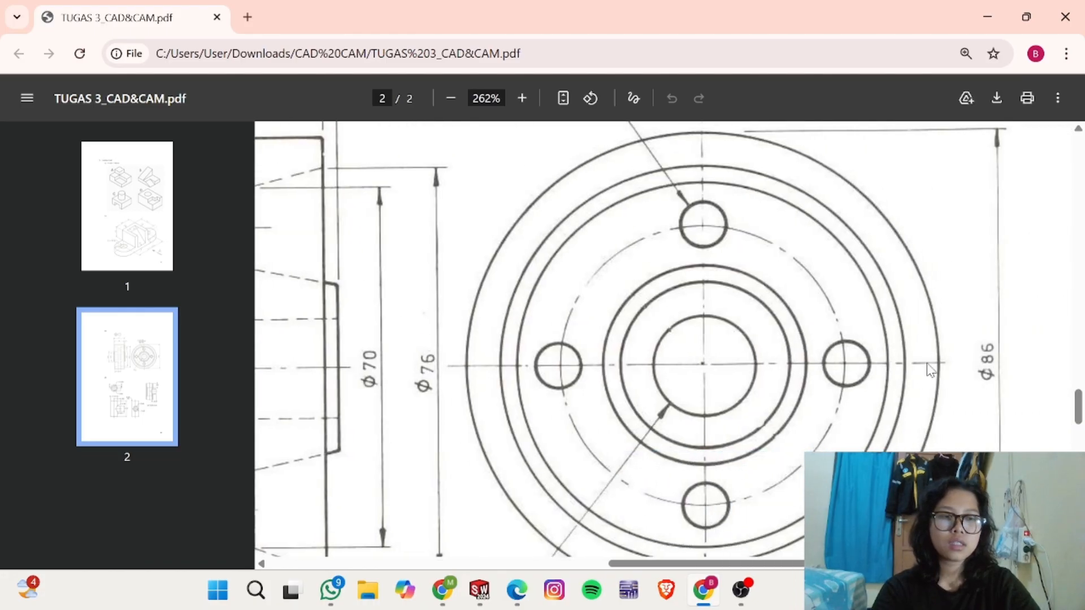
shift+scroll(915, 345, left, 5)
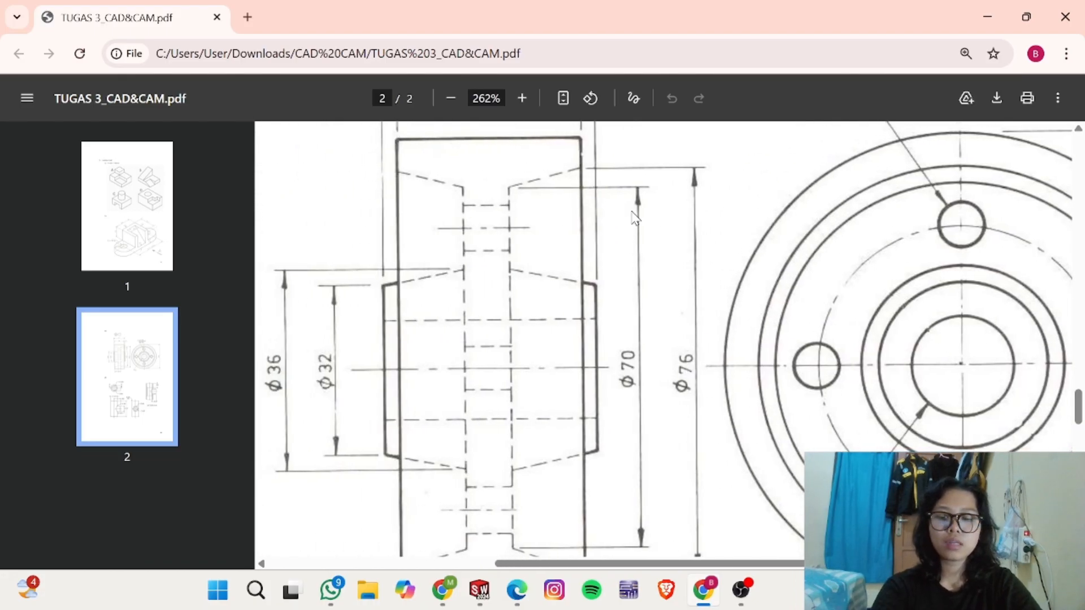
key(alt+Tab)
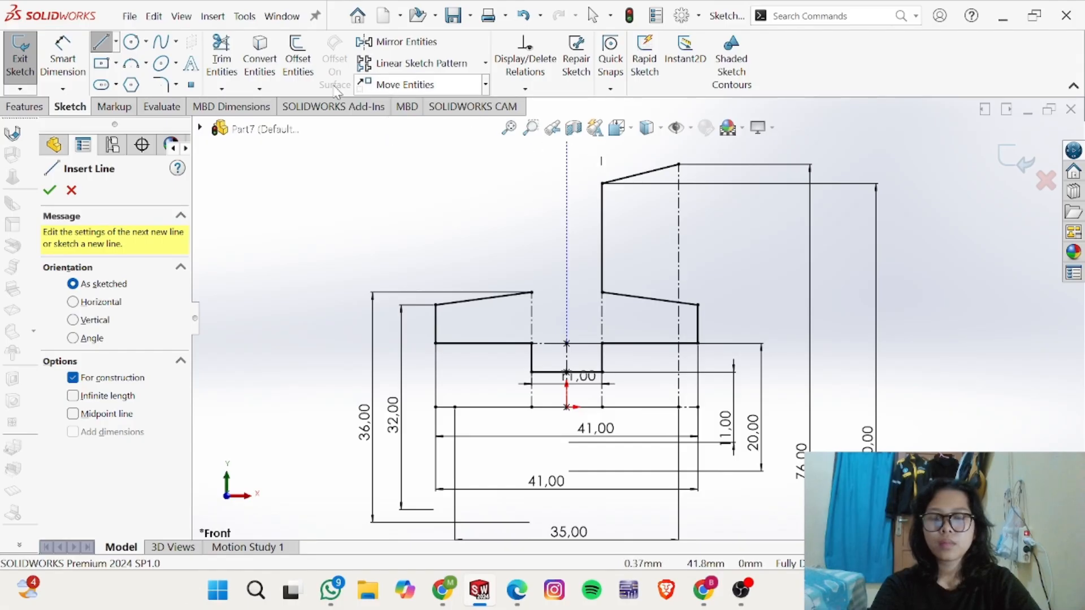
click(680, 407)
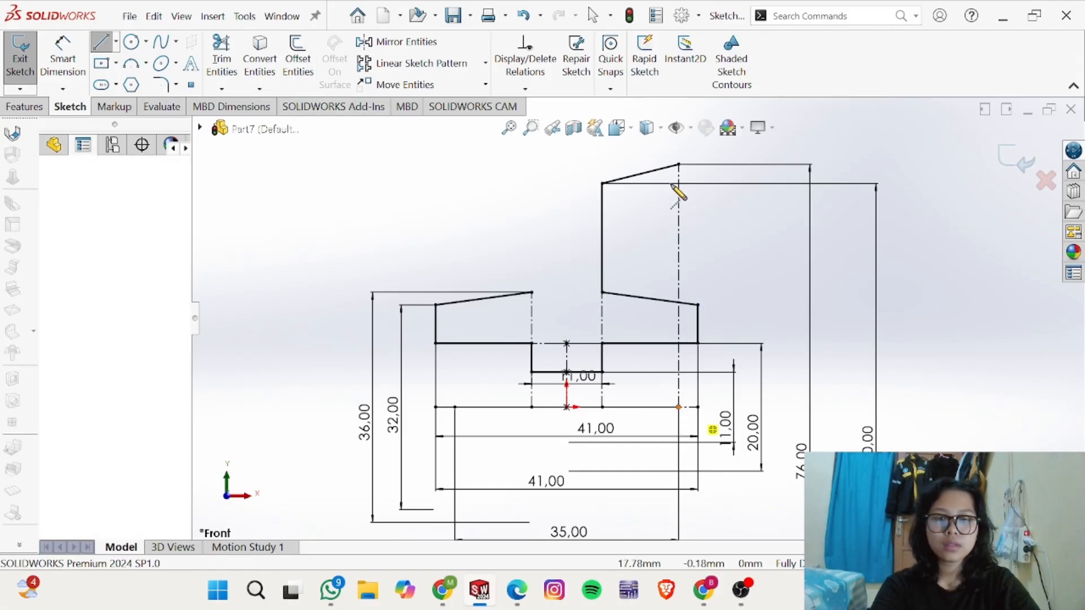
scroll(685, 162, up, 2)
double_click(666, 161)
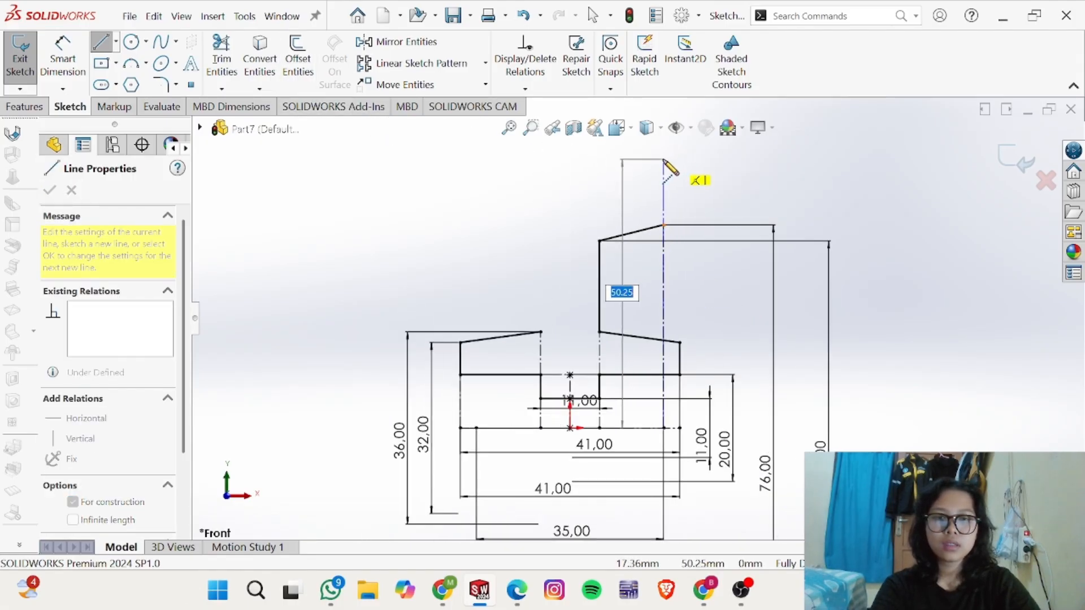
key(Escape)
Step: Dimension the tallest centerline's upper endpoint about the horizontal axis as an 86 mm diameter
key(d)
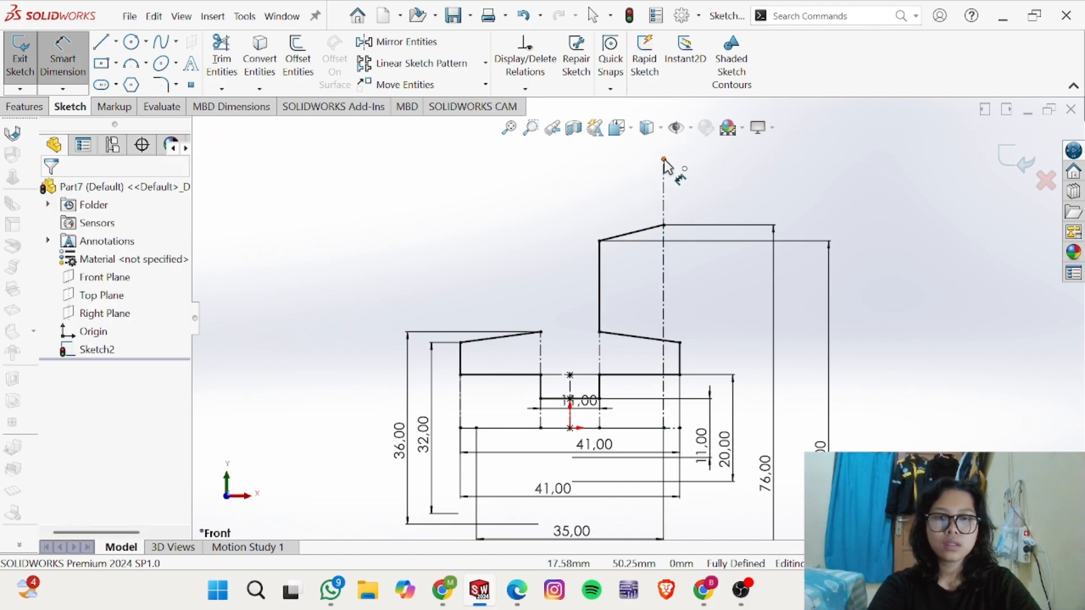
click(665, 160)
click(639, 428)
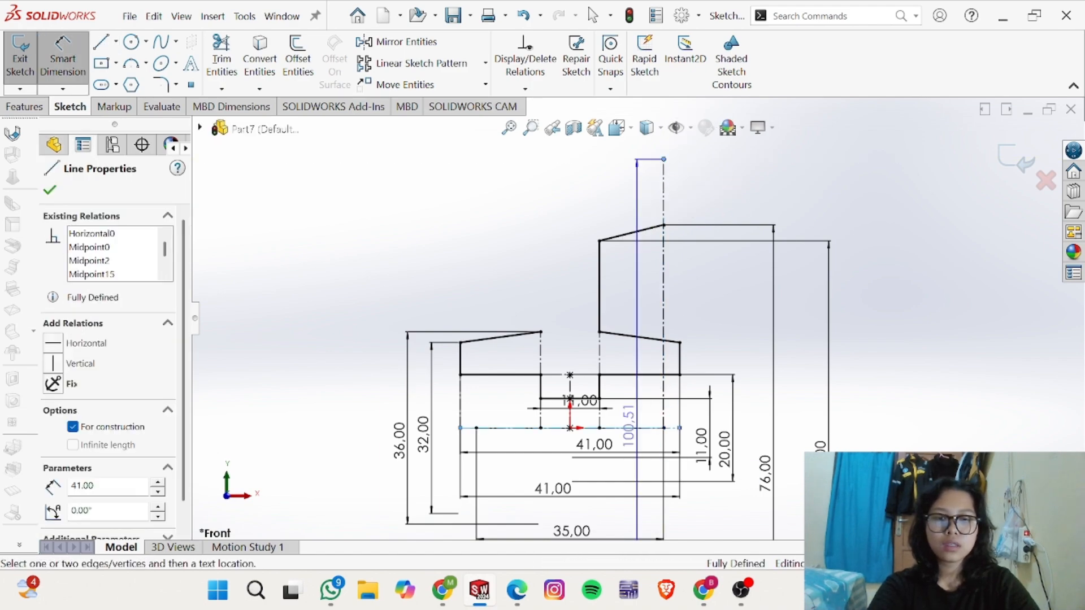
click(892, 488)
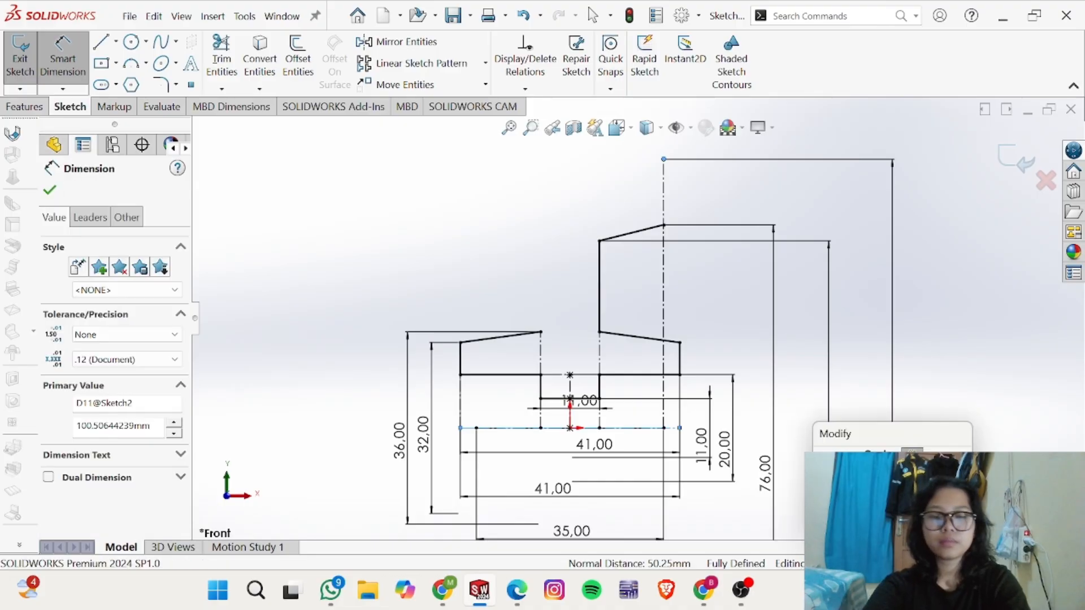
text(86)
key(Return)
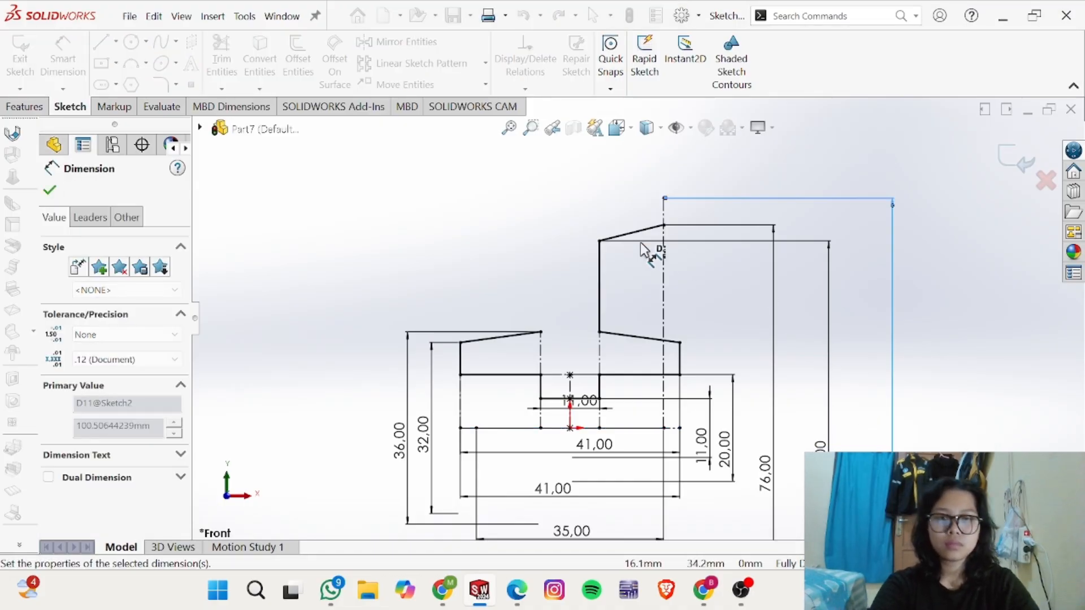
Step: Draw a solid vertical line from the 76 mm point to the 86 mm point and a horizontal line inward to above the origin
click(100, 43)
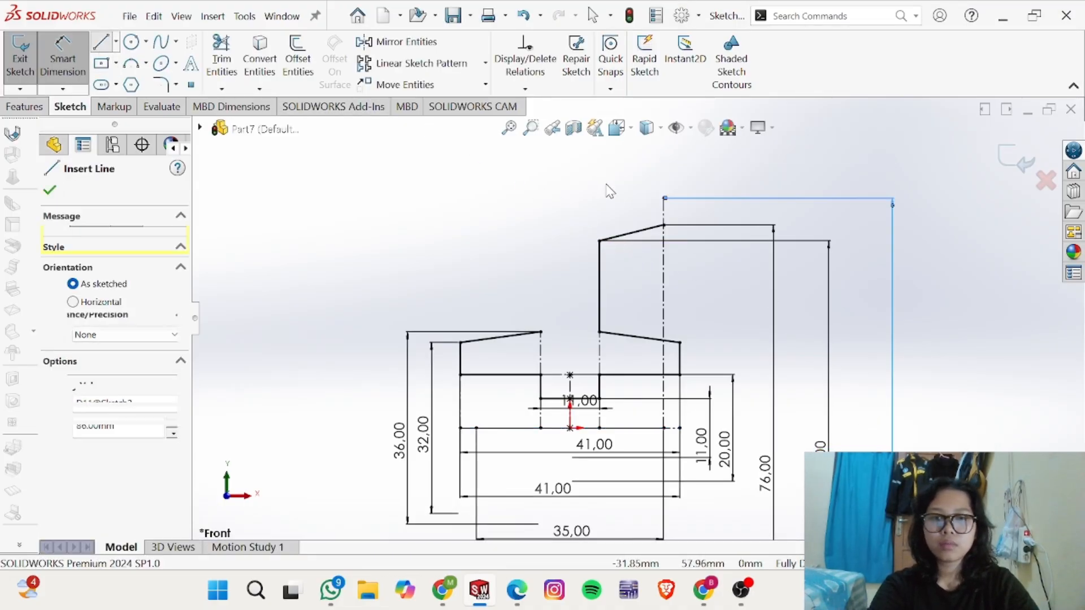
click(664, 198)
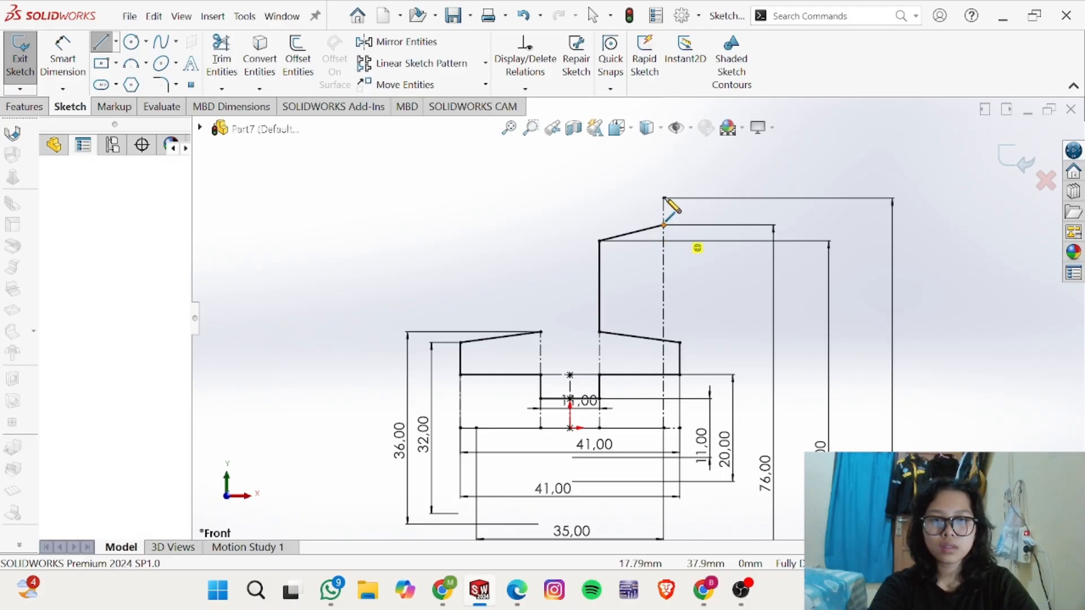
click(571, 198)
key(Escape)
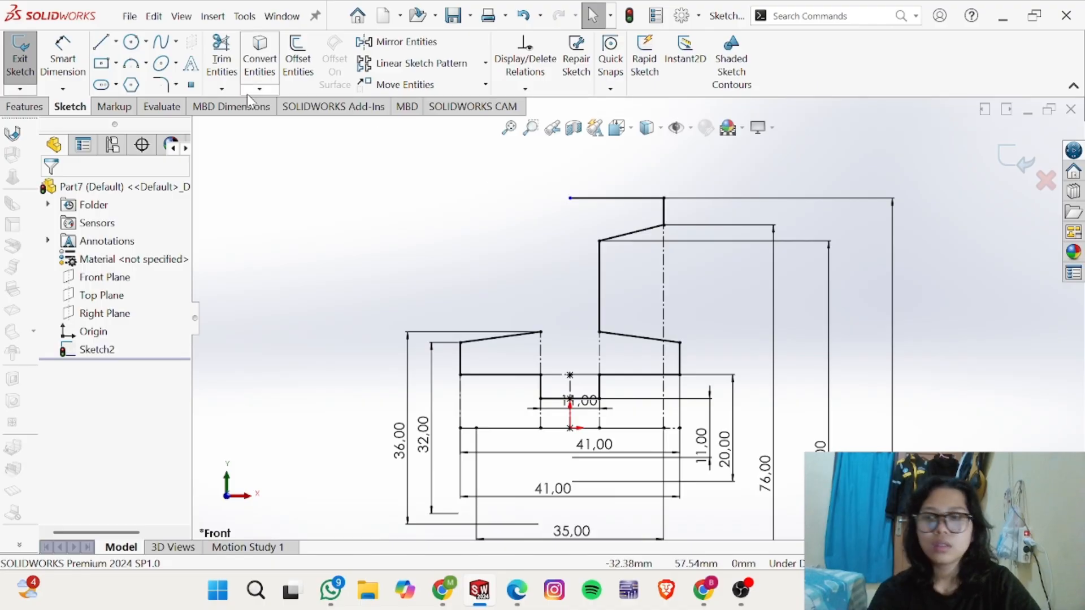
Step: Mirror the web's right side, the sloped line and the two rim lines about the short vertical centerline through the origin
click(395, 41)
scroll(706, 278, down, 2)
click(574, 292)
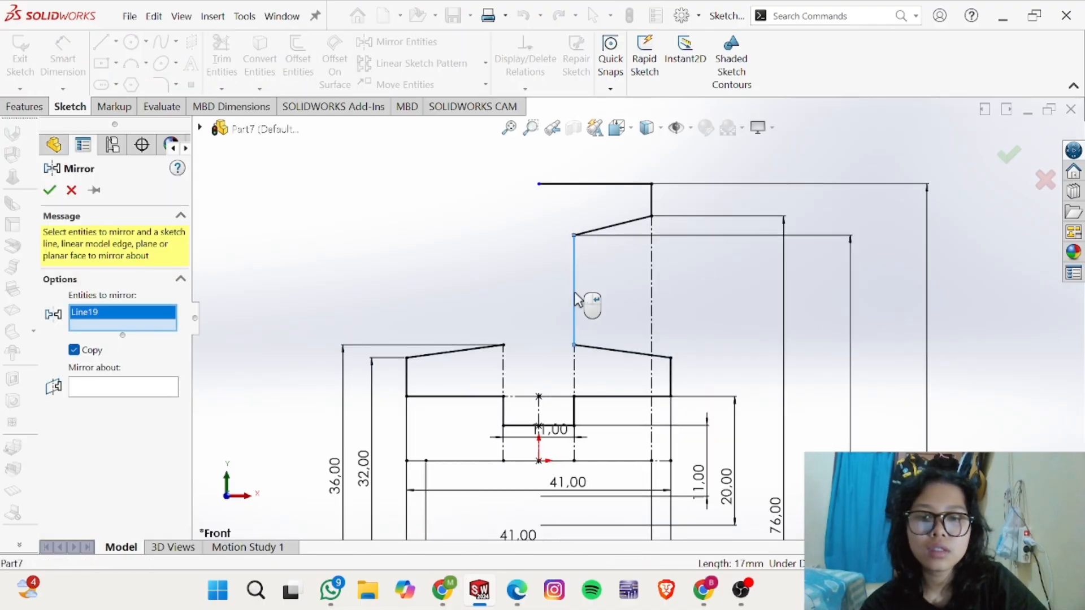
click(640, 220)
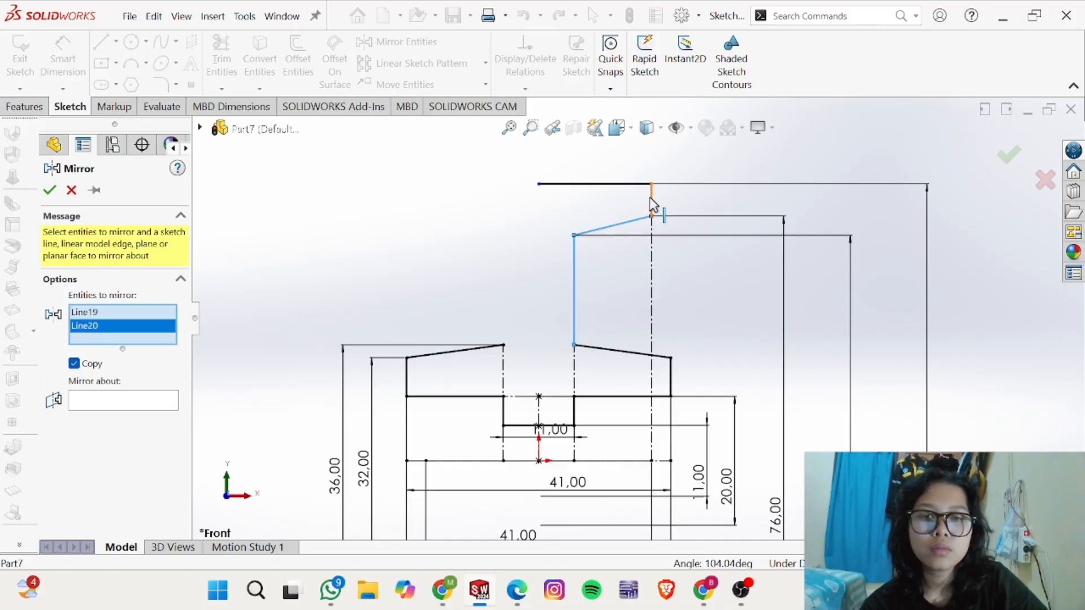
click(653, 204)
click(635, 185)
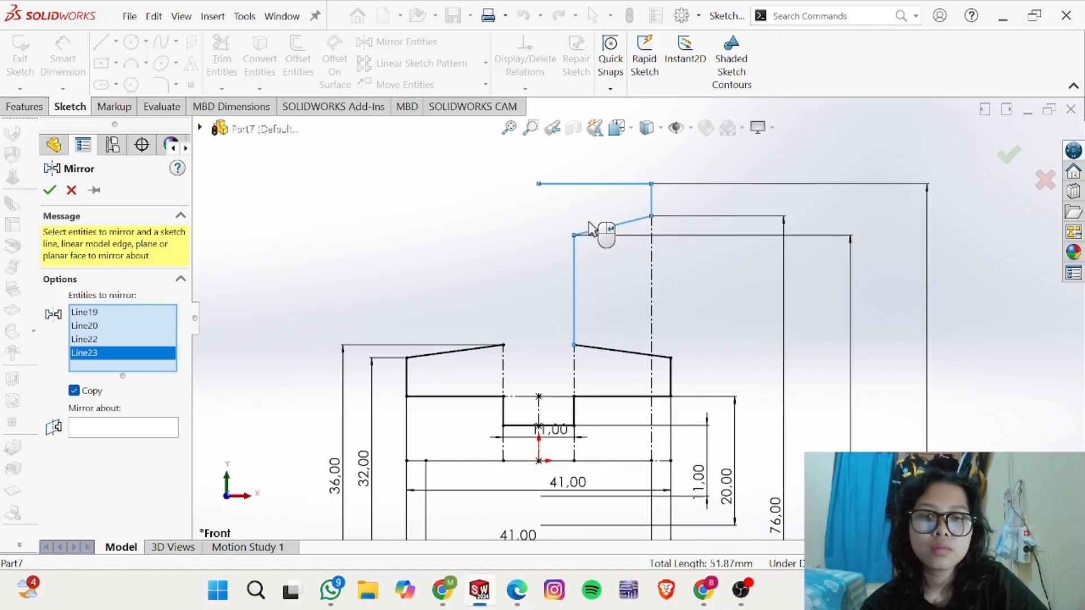
click(140, 433)
click(539, 411)
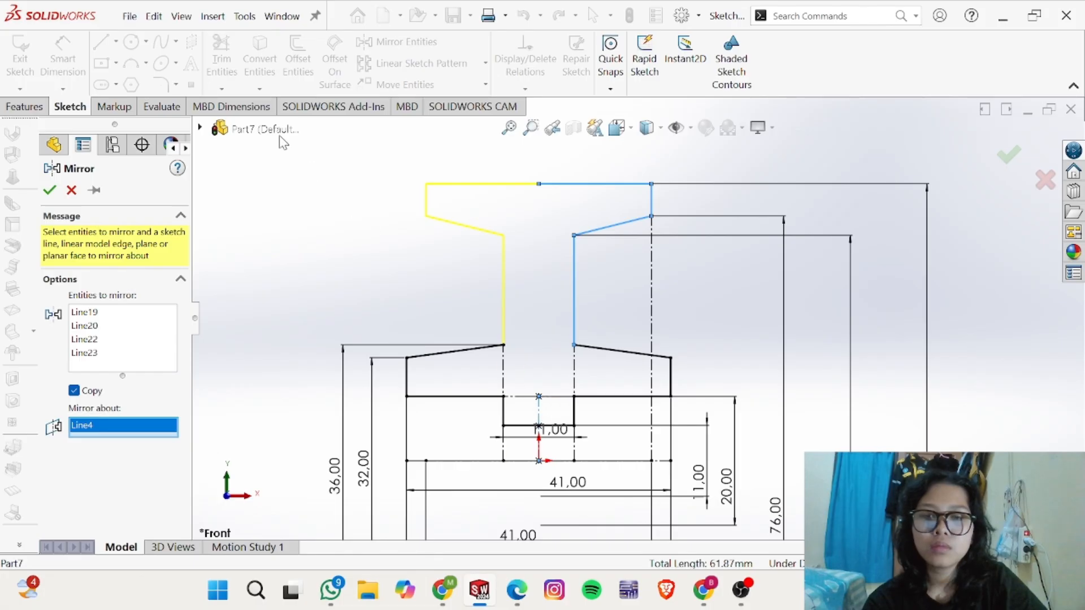
click(49, 191)
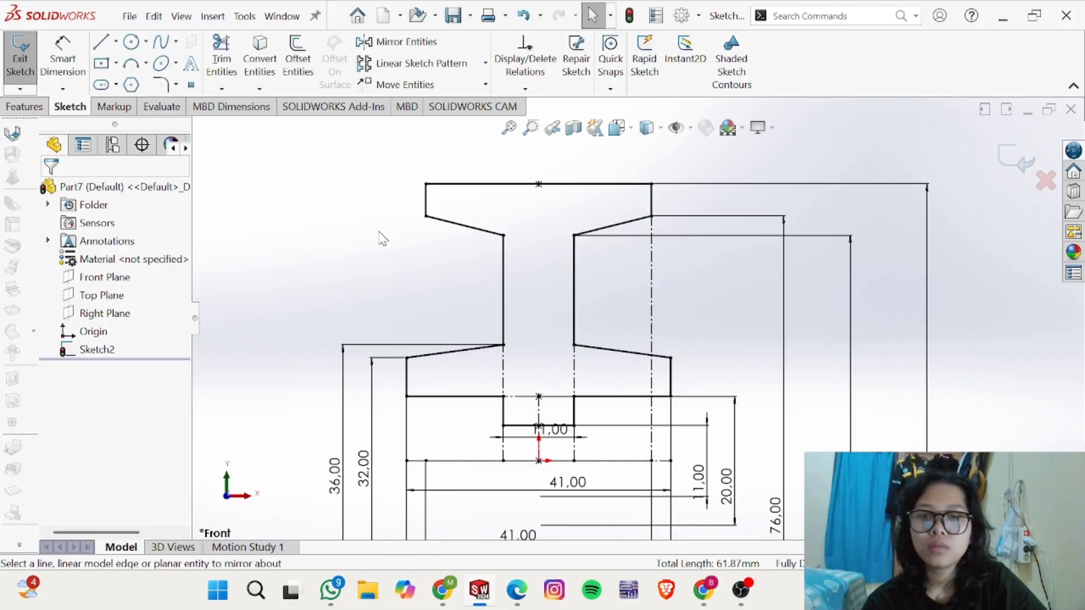
Step: Revolve the closed profile 360 degrees about the horizontal centerline through the origin as a boss
scroll(562, 339, down, 3)
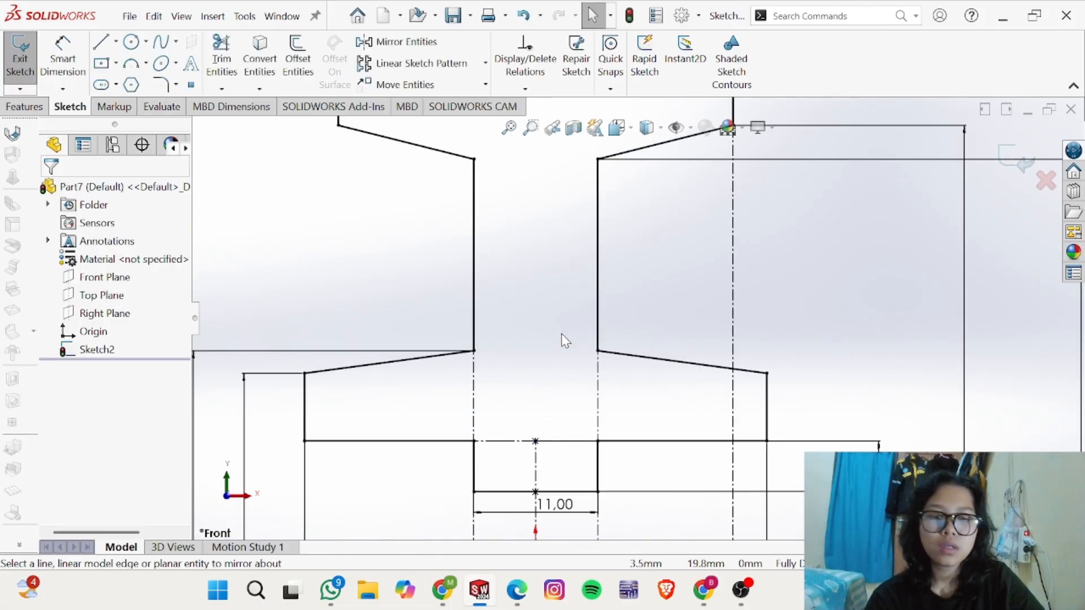
scroll(569, 402, up, 5)
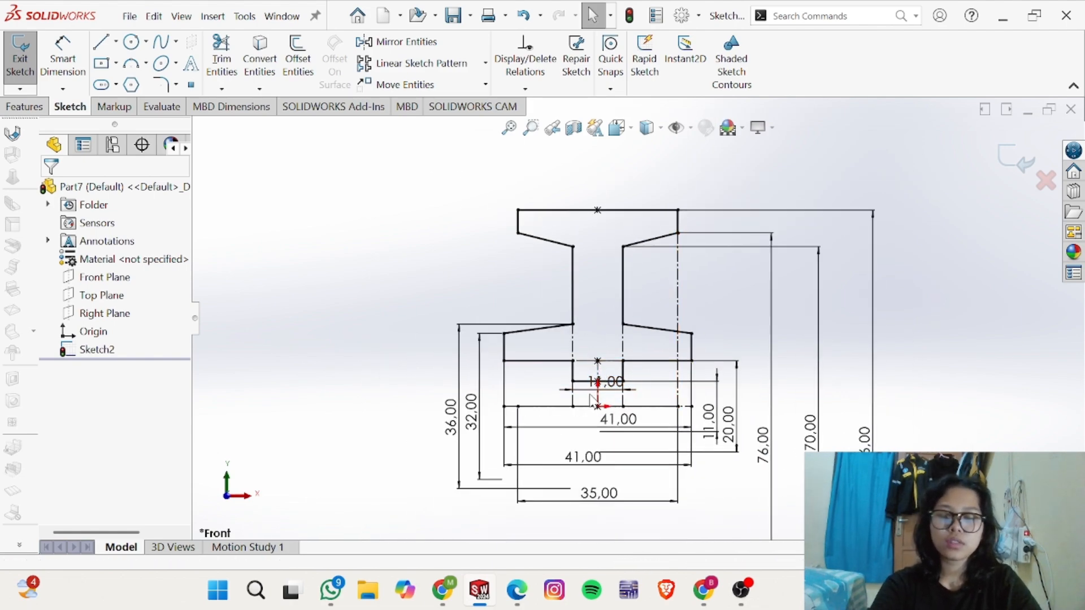
click(45, 107)
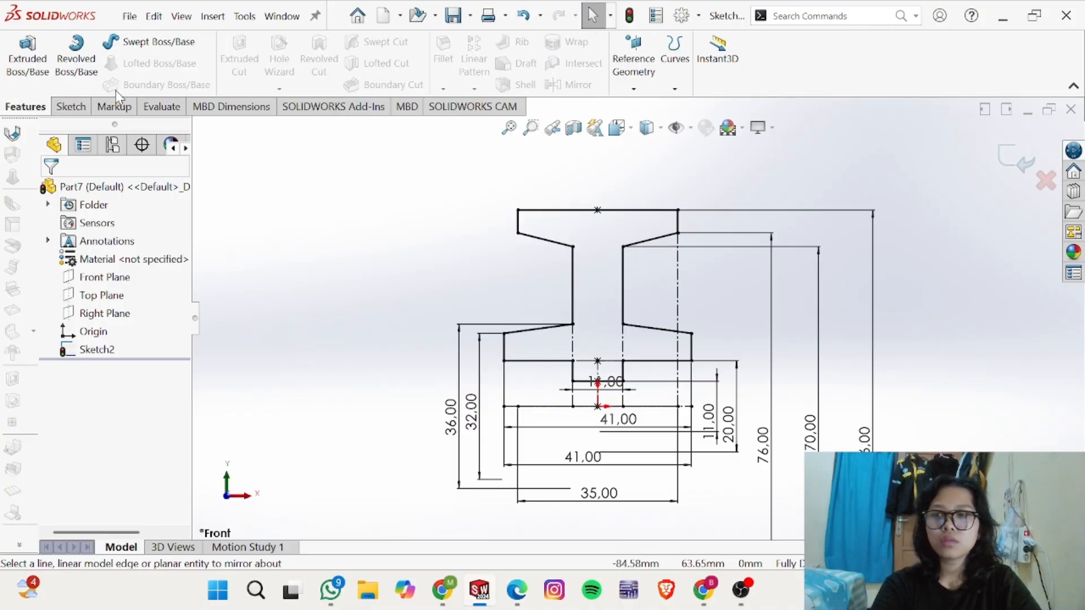
click(71, 106)
click(27, 107)
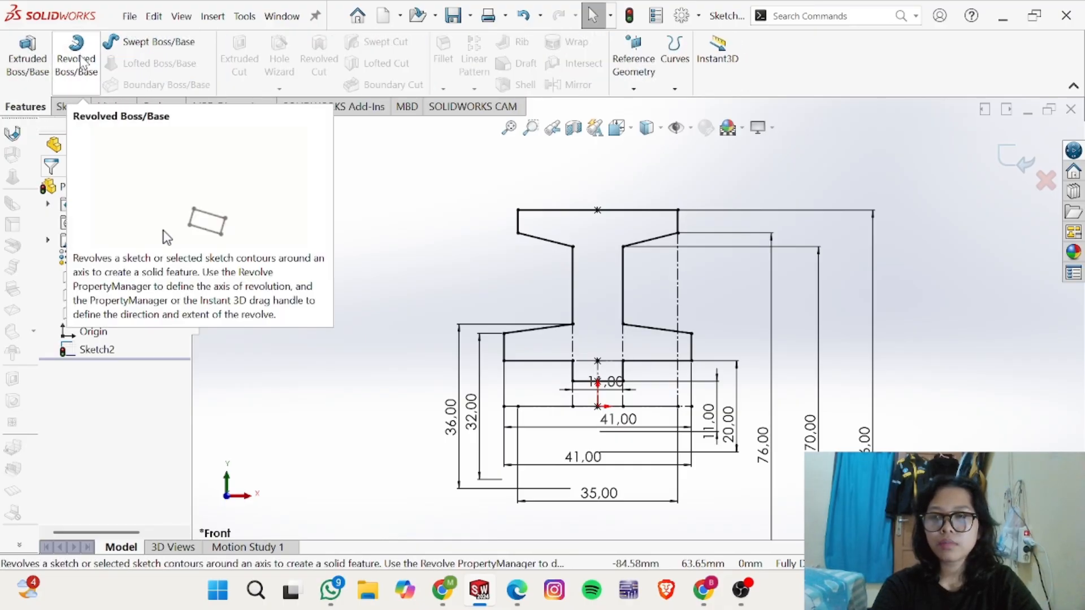
click(82, 62)
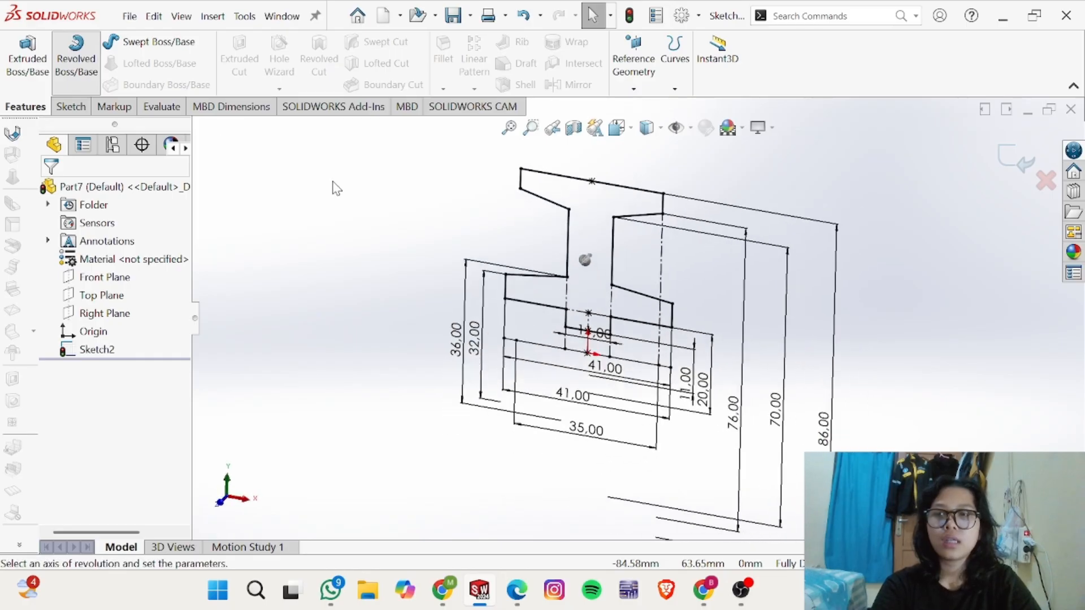
scroll(554, 317, down, 2)
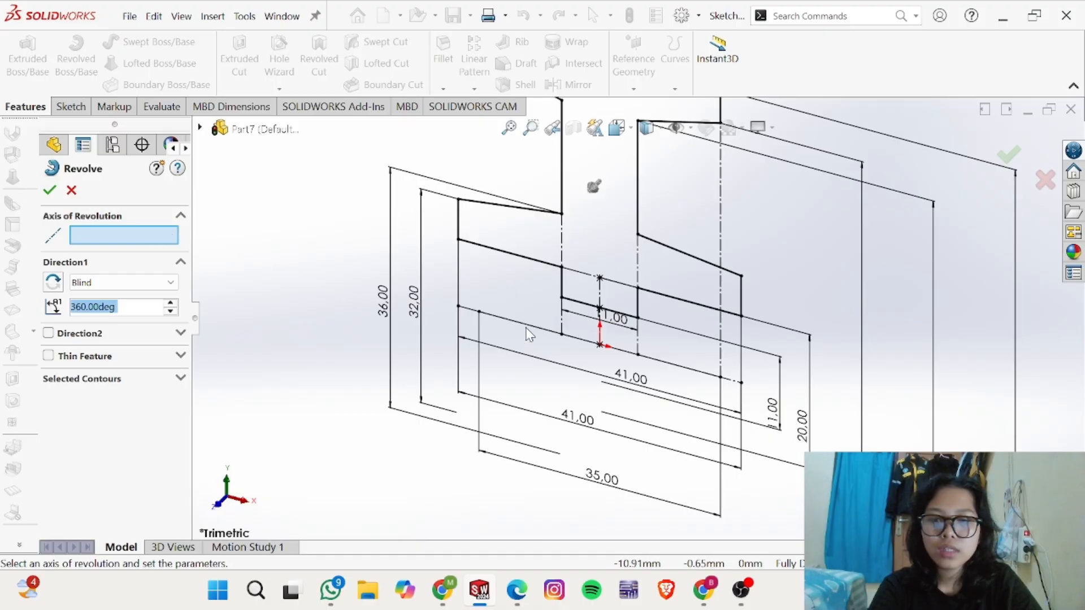
click(530, 326)
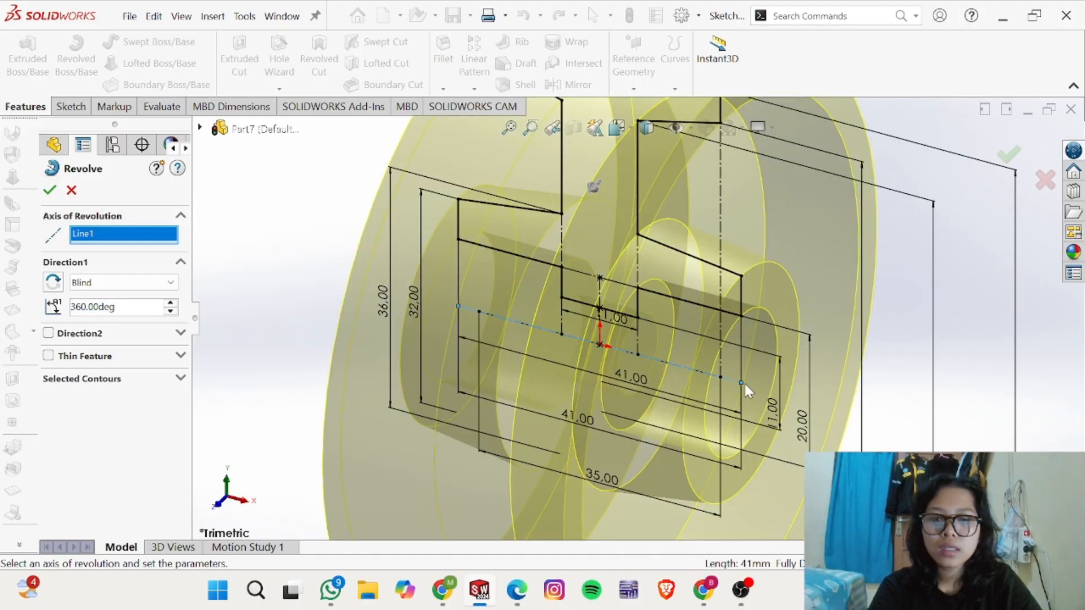
scroll(744, 381, up, 3)
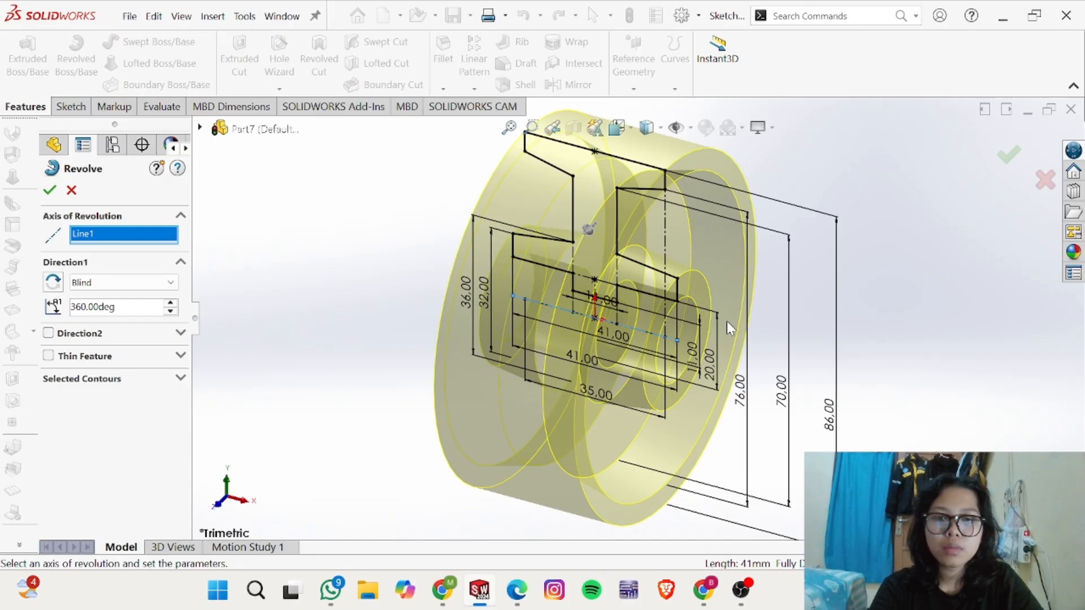
click(49, 191)
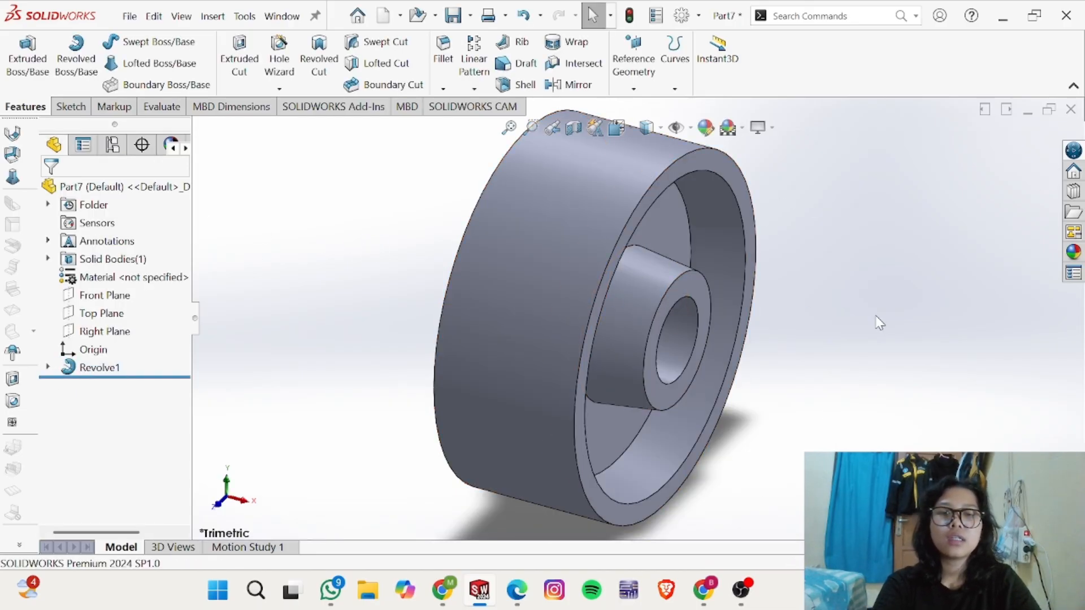
Step: Inspect the revolved wheel in the front, back and left standard views
middle_drag(465, 350, 609, 304)
key(alt+Tab)
key(alt+Tab)
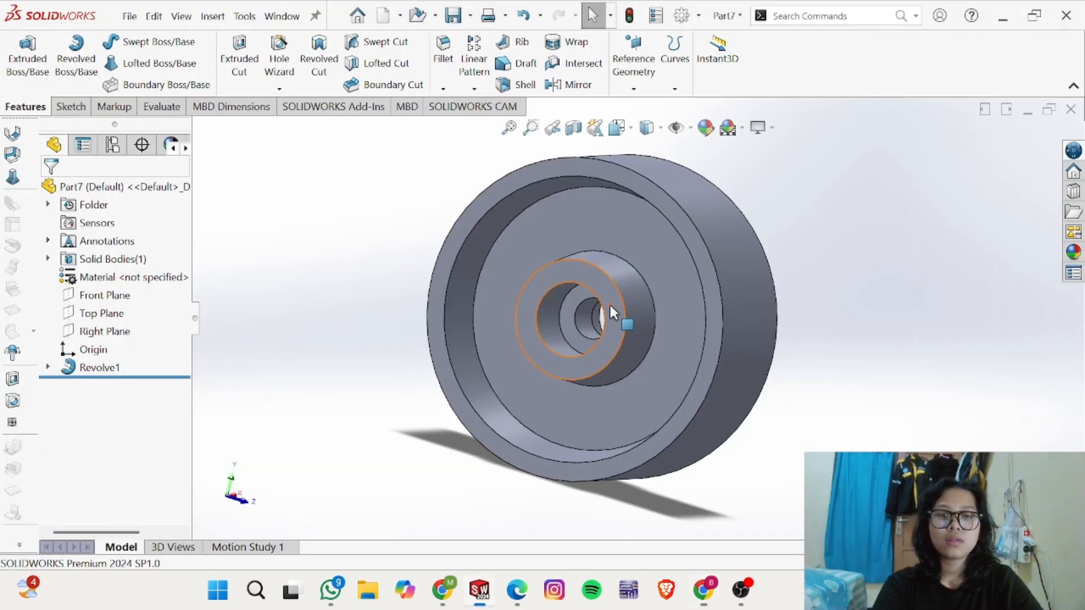
key(space)
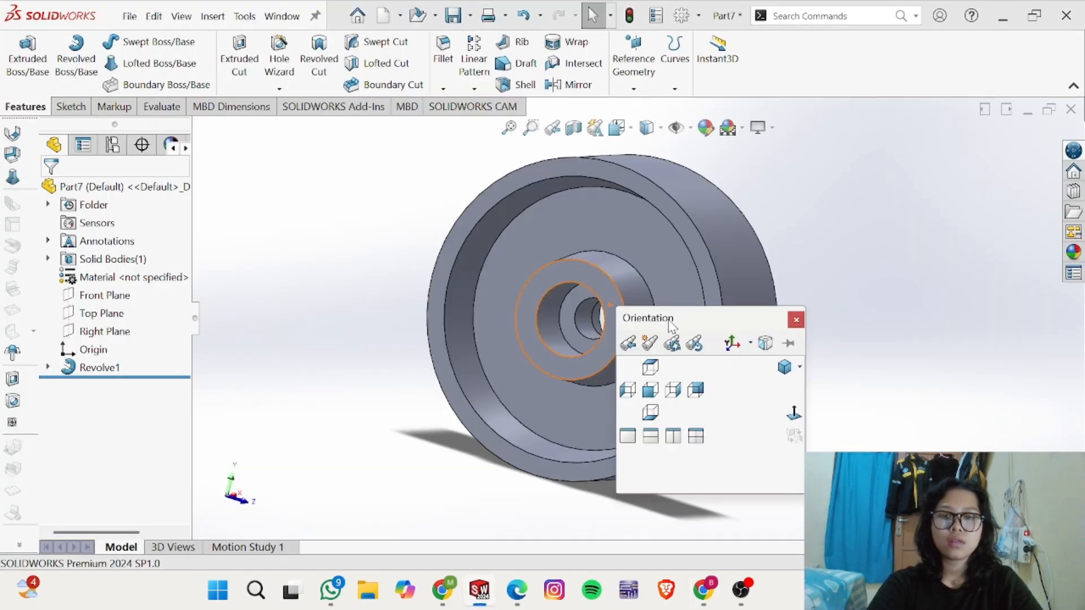
click(650, 392)
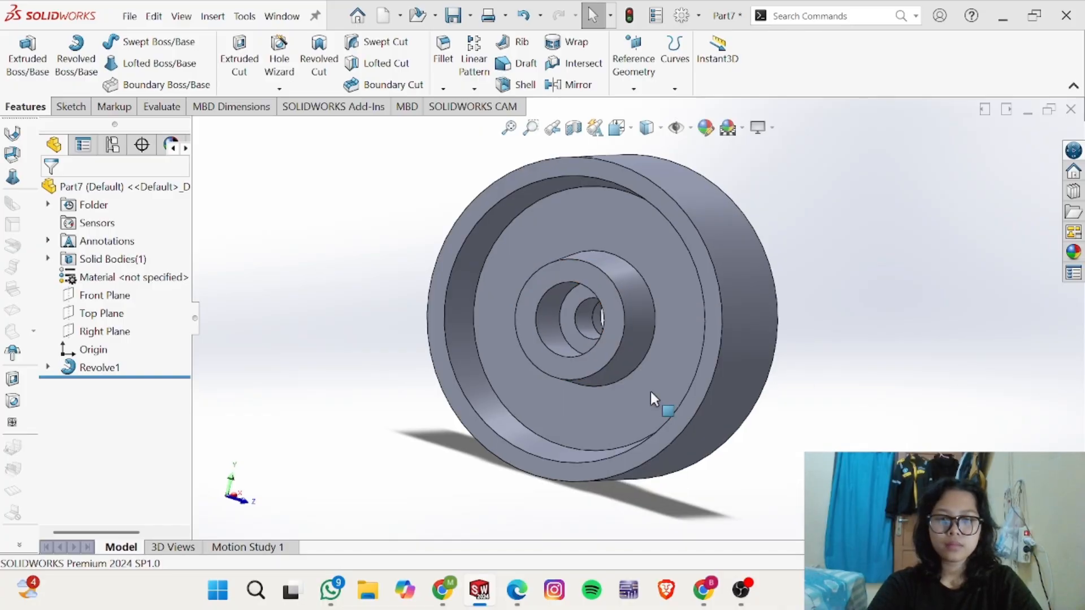
key(space)
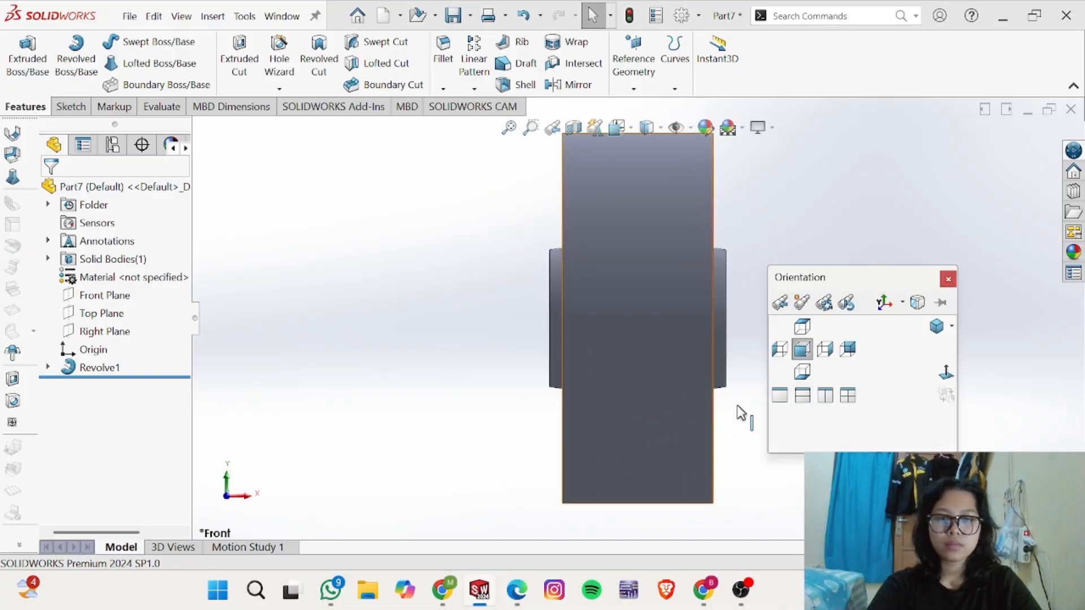
click(845, 350)
key(space)
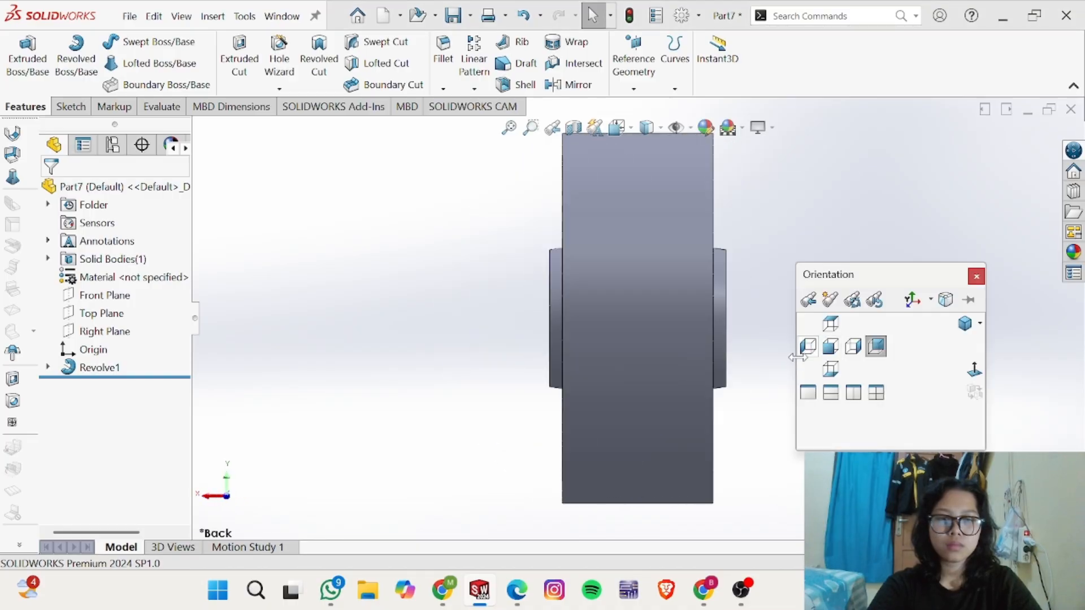
click(809, 364)
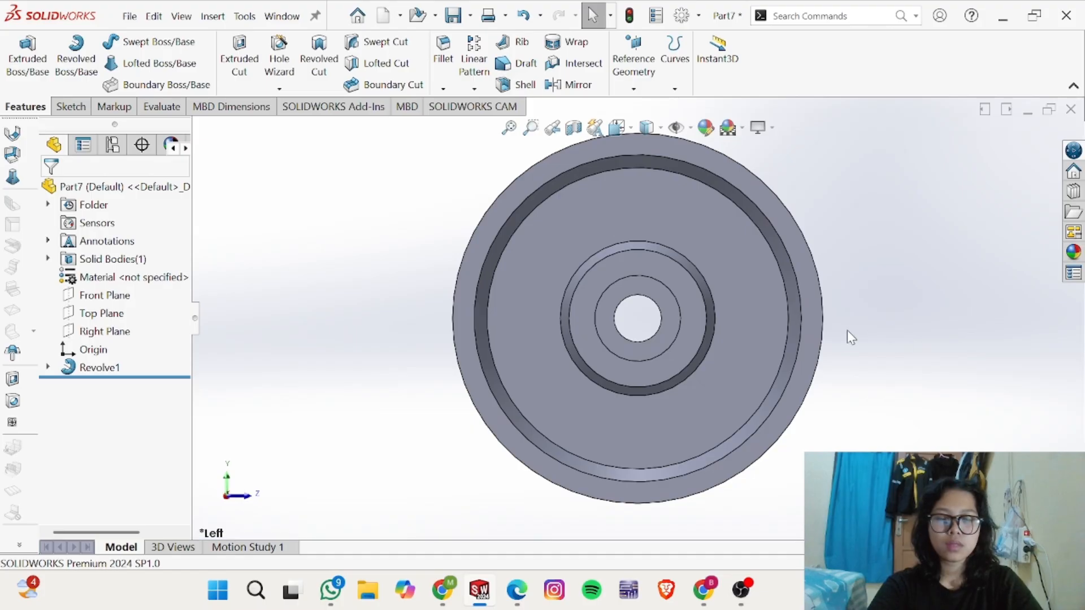
Step: Check the circular view in the PDF drawing and start a sketch on the wheel's recessed ring-shaped web face
key(alt+Tab)
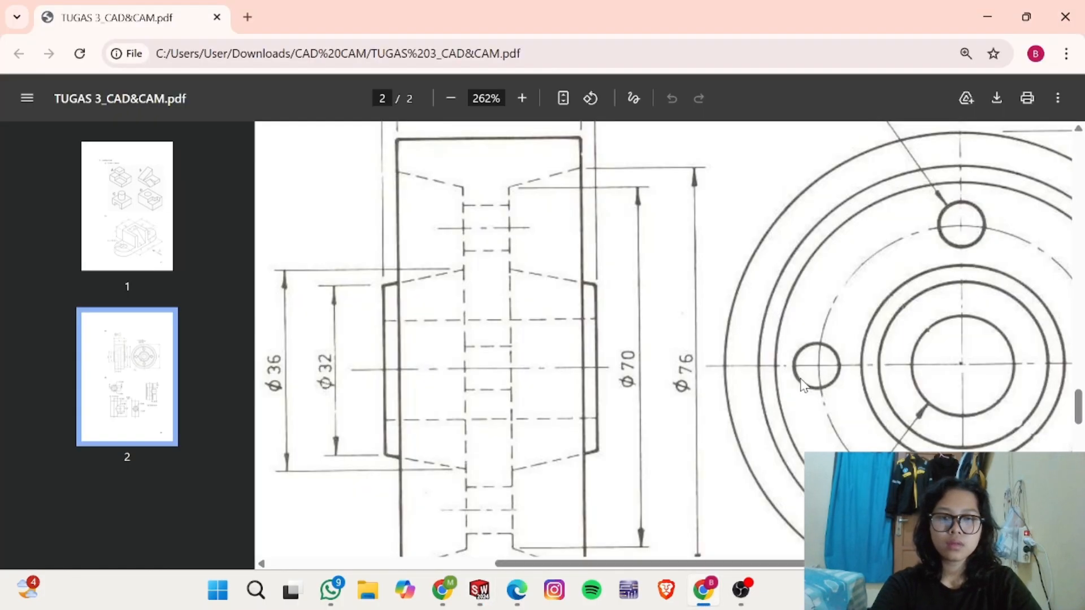
ctrl+scroll(805, 385, down, 5)
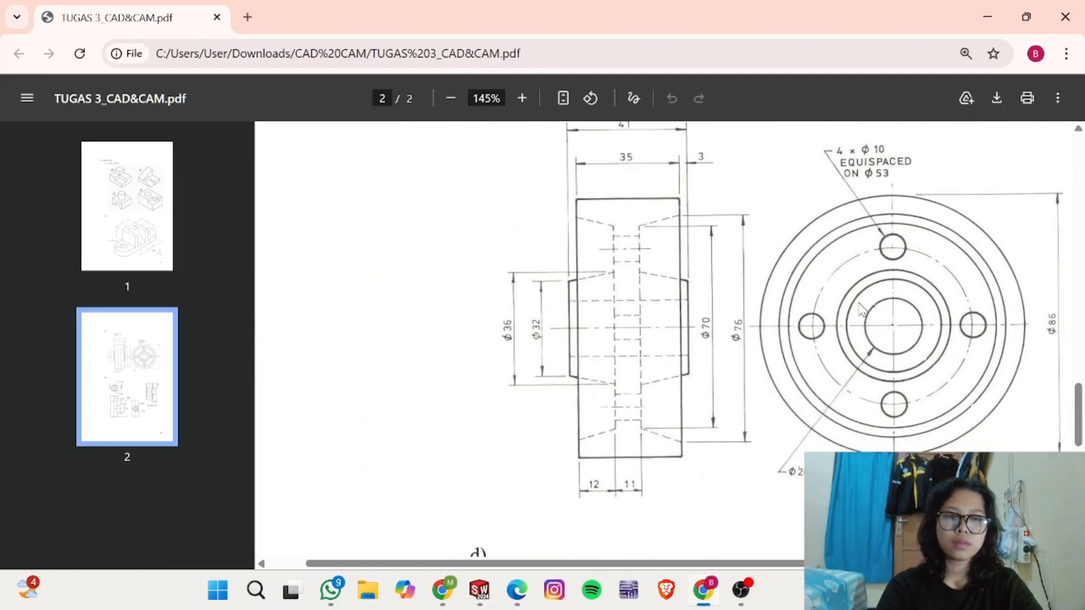
key(alt+Tab)
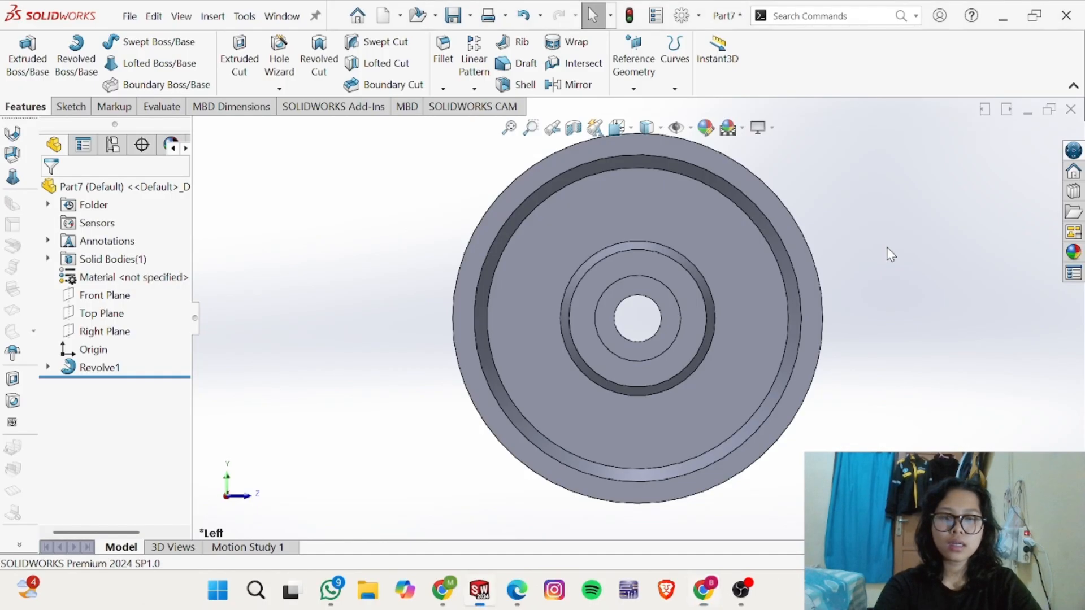
click(733, 239)
click(847, 269)
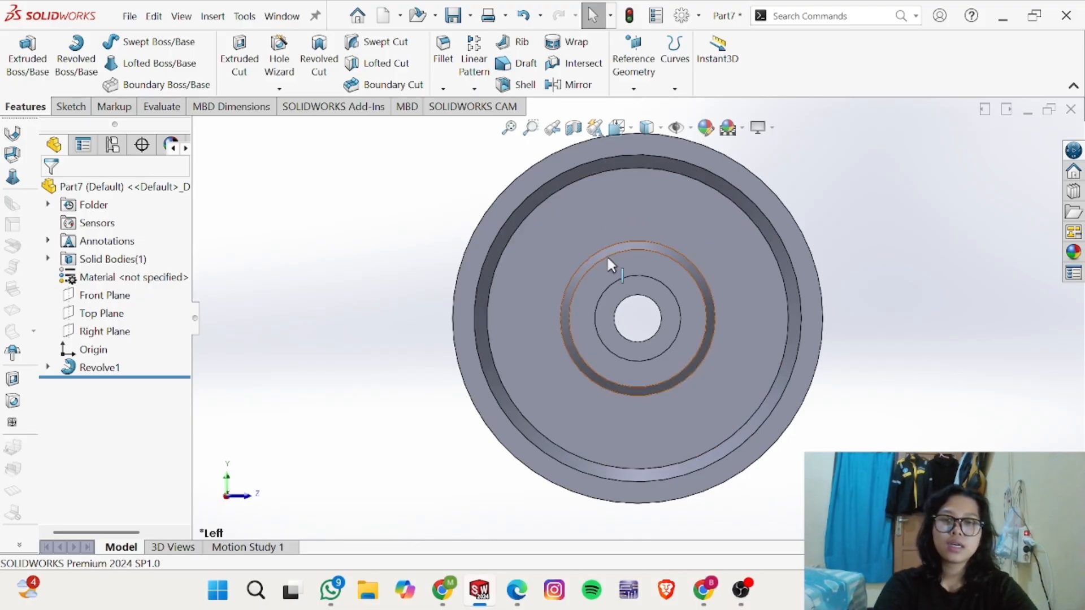
click(616, 225)
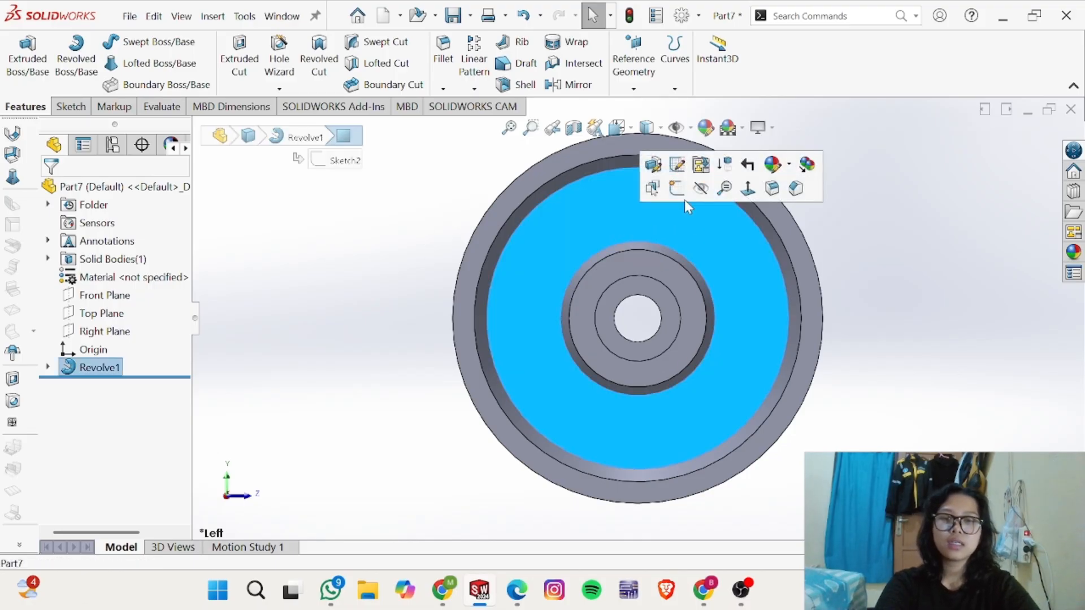
click(671, 195)
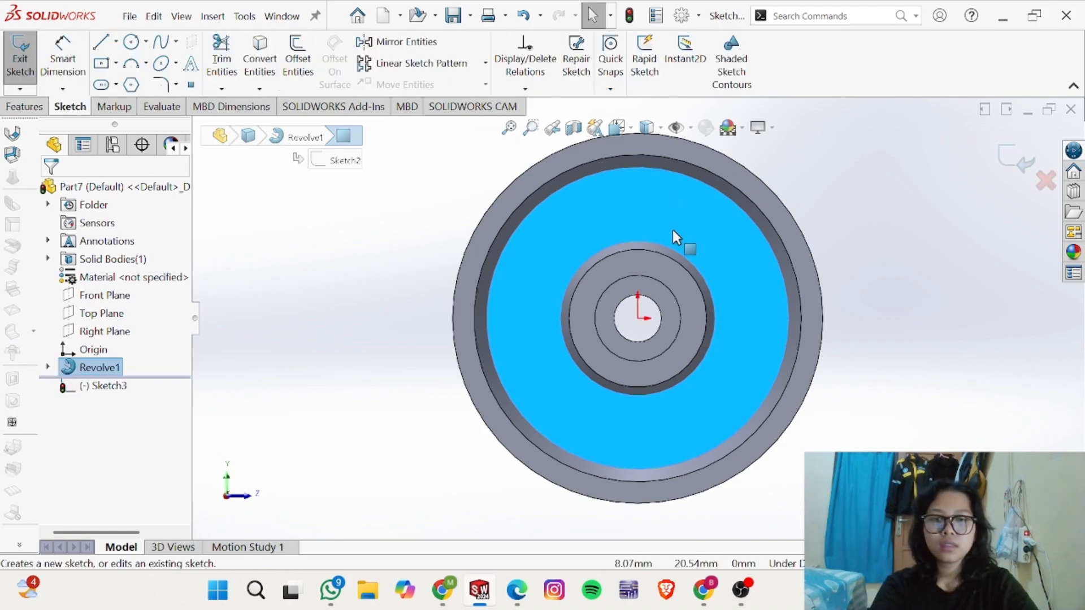
Step: Check the hole callout in the PDF drawing and sketch a circle about 53 mm in diameter centered on the origin
key(alt+Tab)
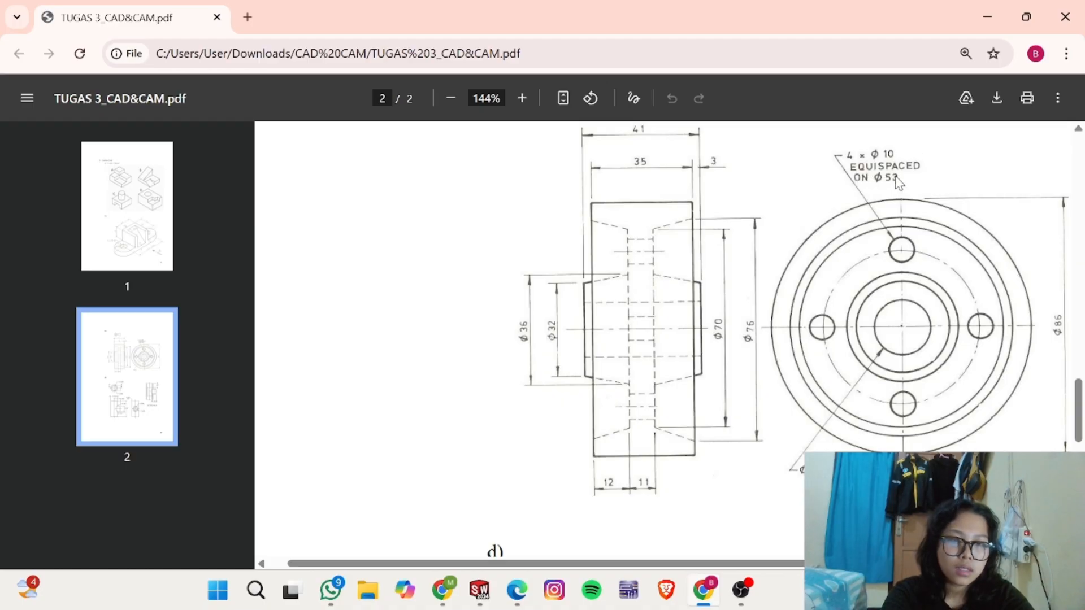
key(alt+Tab)
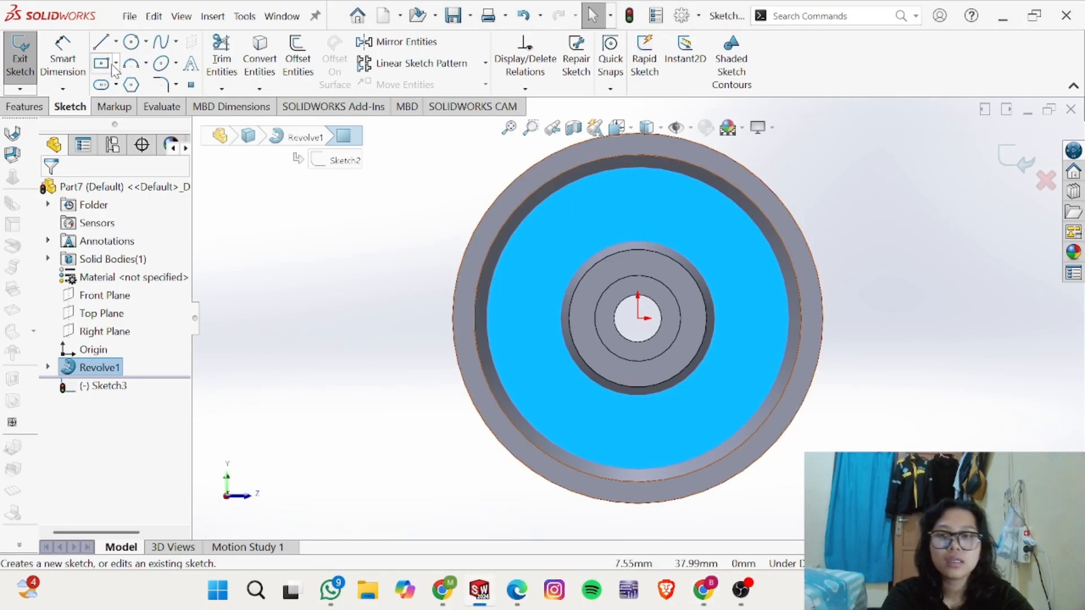
click(136, 45)
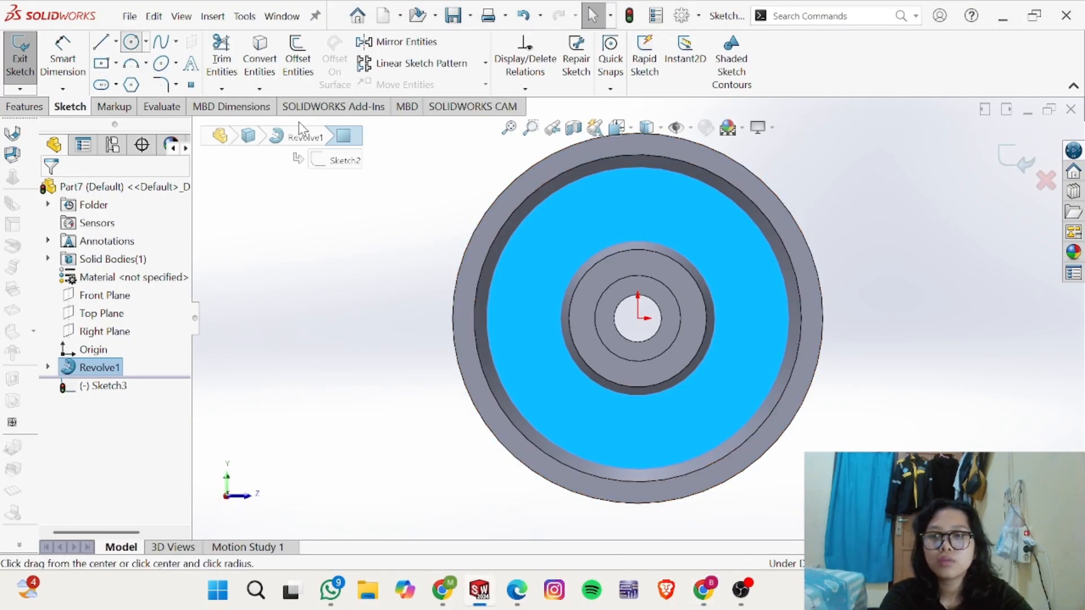
click(637, 317)
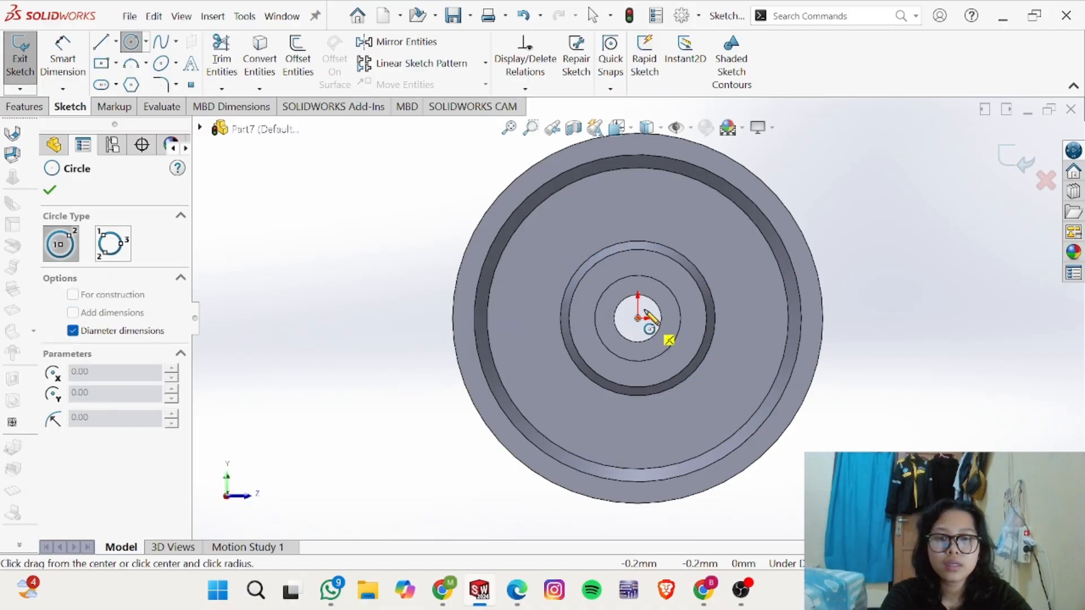
click(677, 213)
Step: Set the web circle's diameter to 53 mm and convert it to construction geometry
right_drag(930, 243, 929, 195)
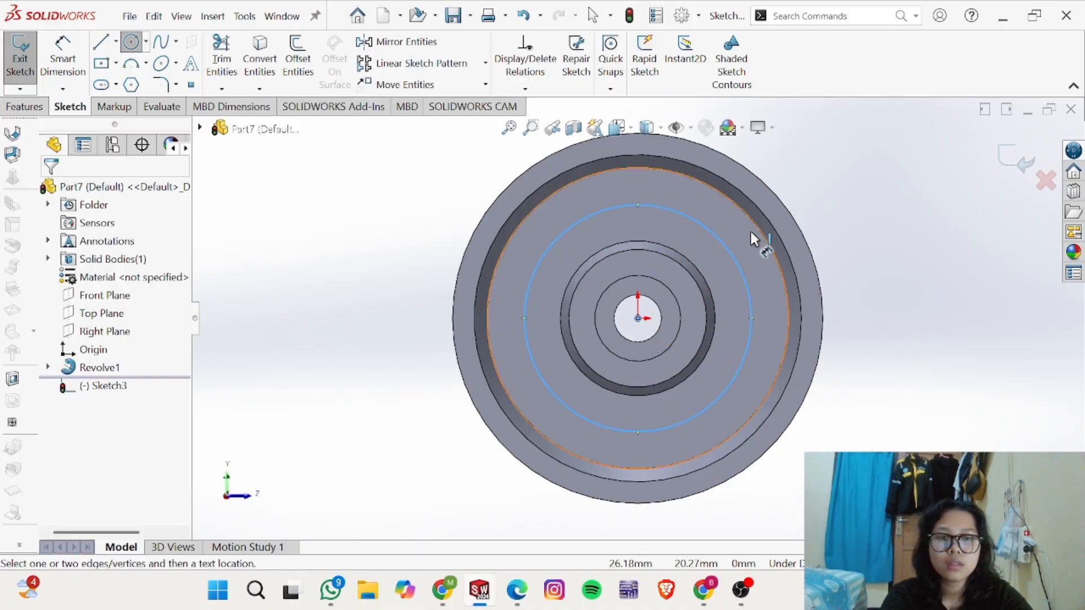
click(734, 258)
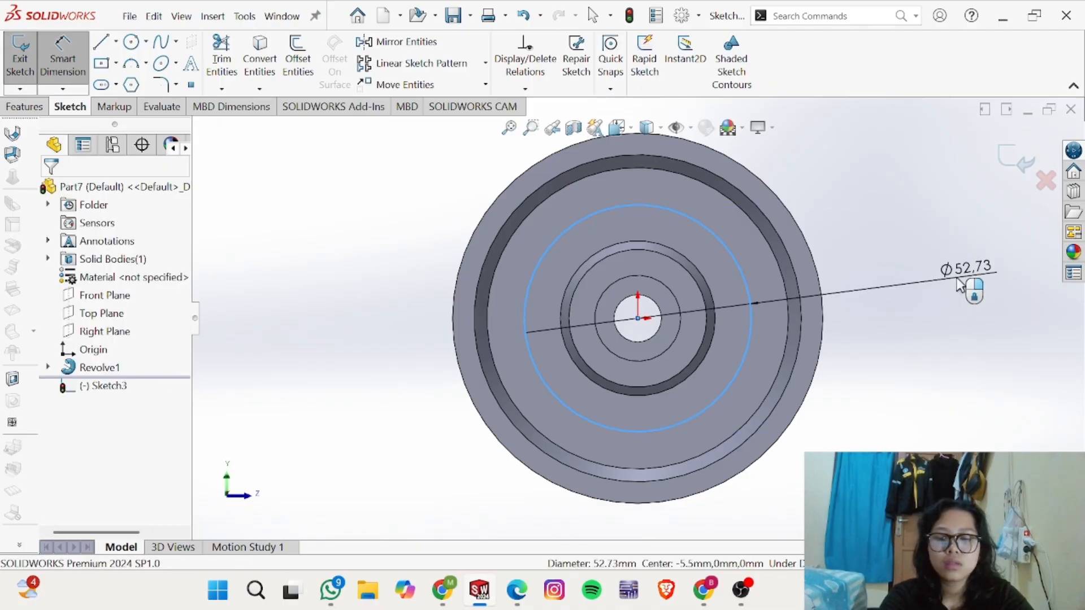
click(958, 285)
text(53)
key(Return)
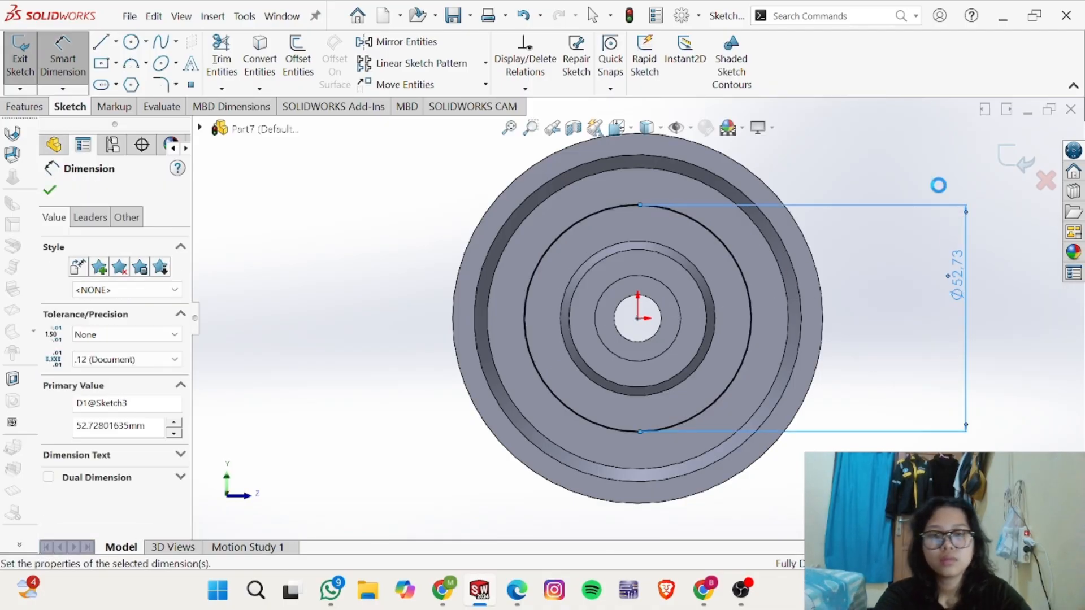
key(Escape)
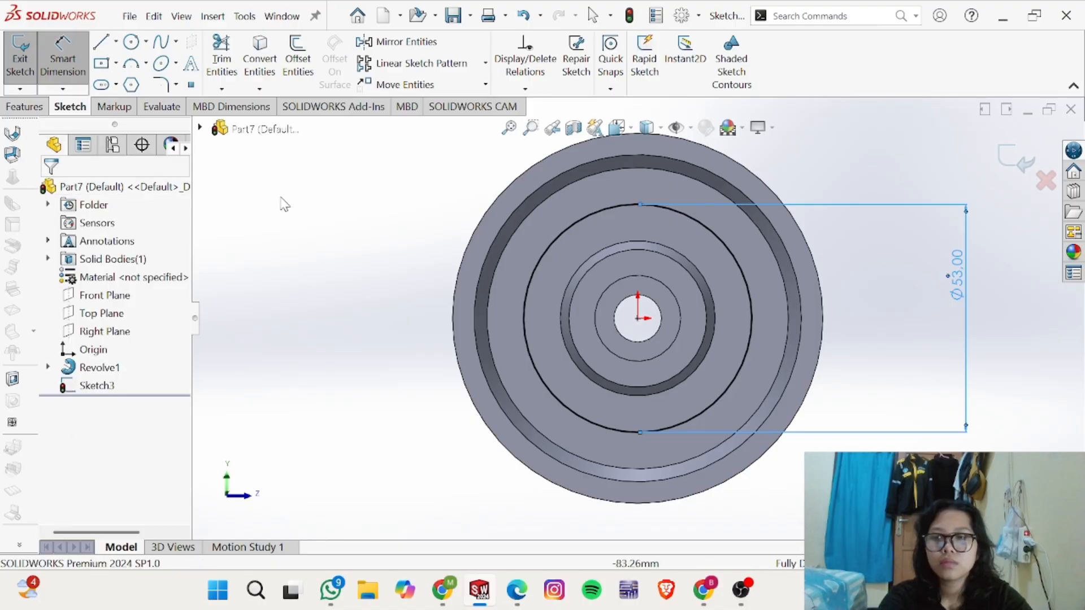
click(565, 230)
click(720, 192)
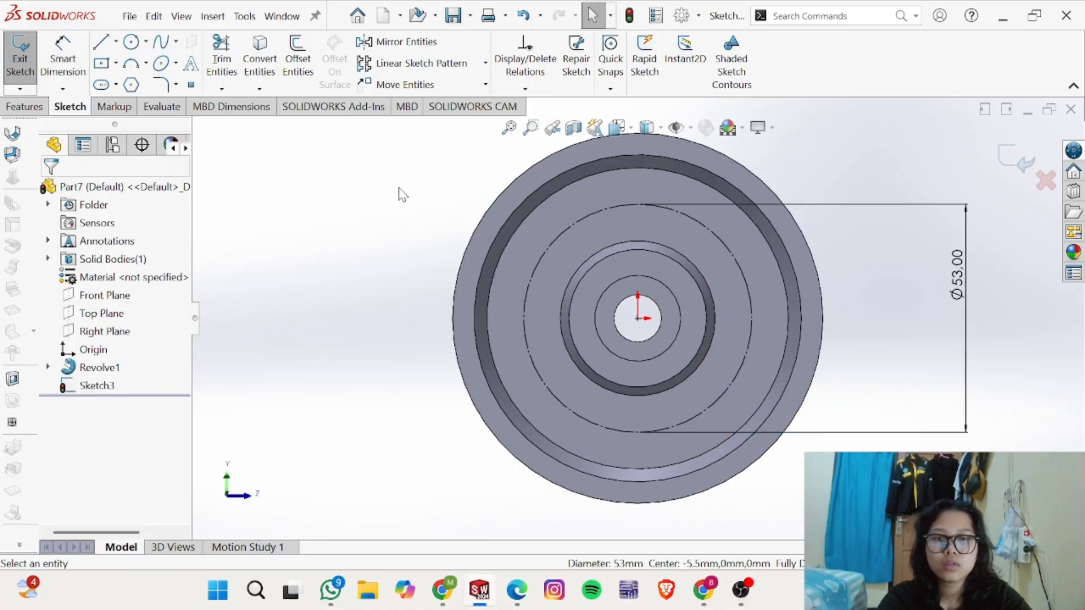
Step: Sketch a hole circle centered on the construction circle's top point and set its diameter to 10 mm
click(130, 43)
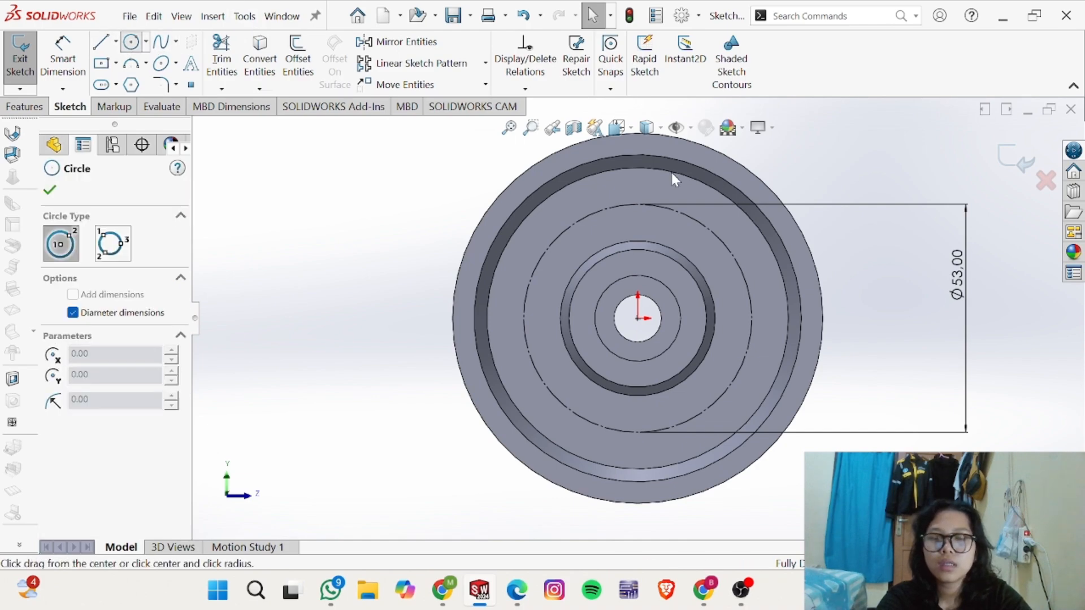
click(639, 205)
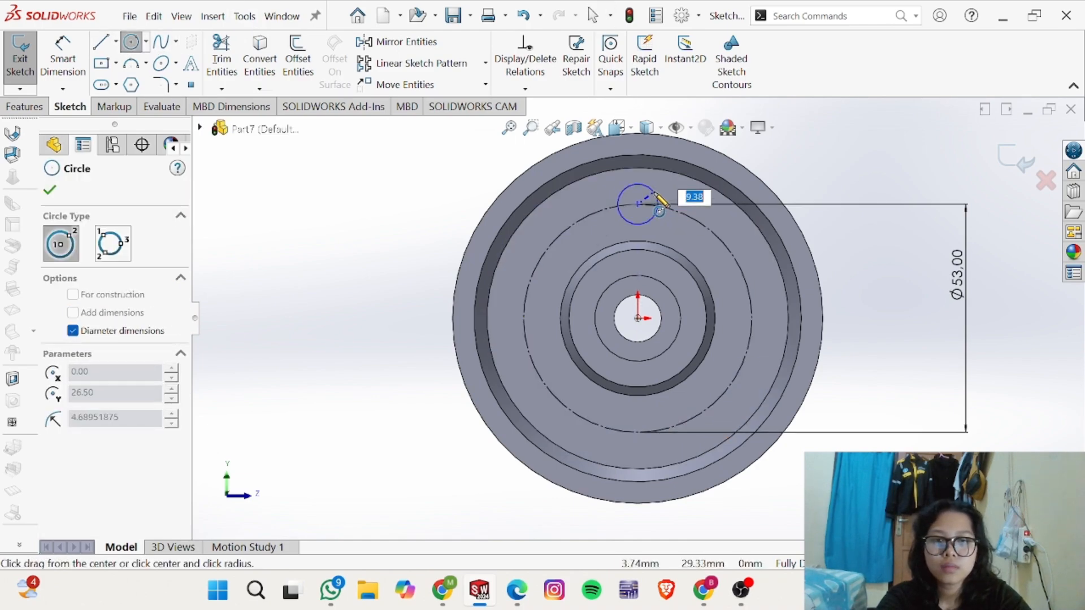
click(654, 192)
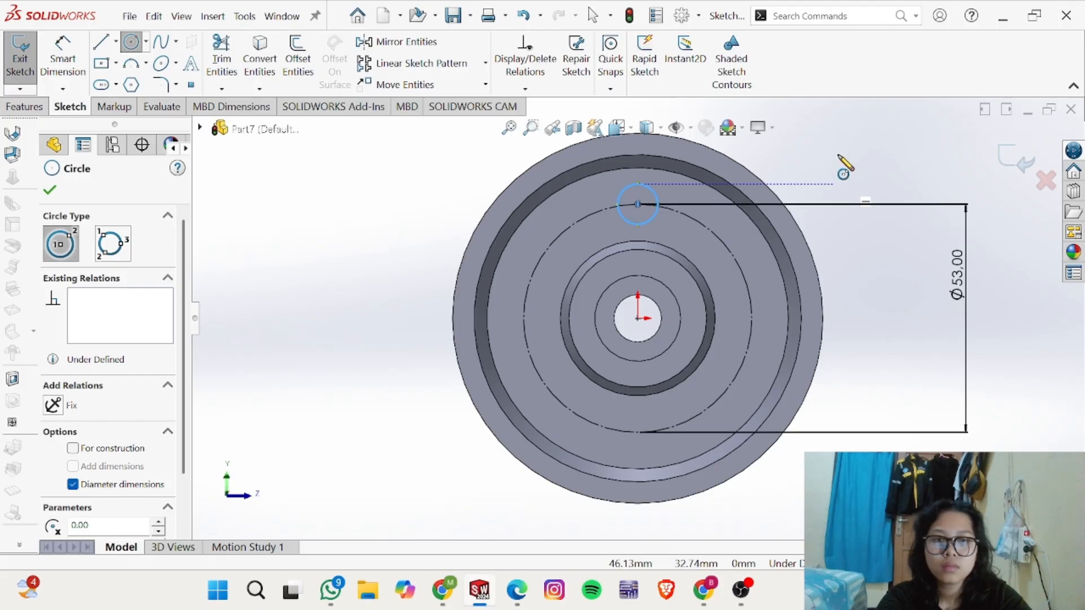
right_drag(812, 168, 800, 130)
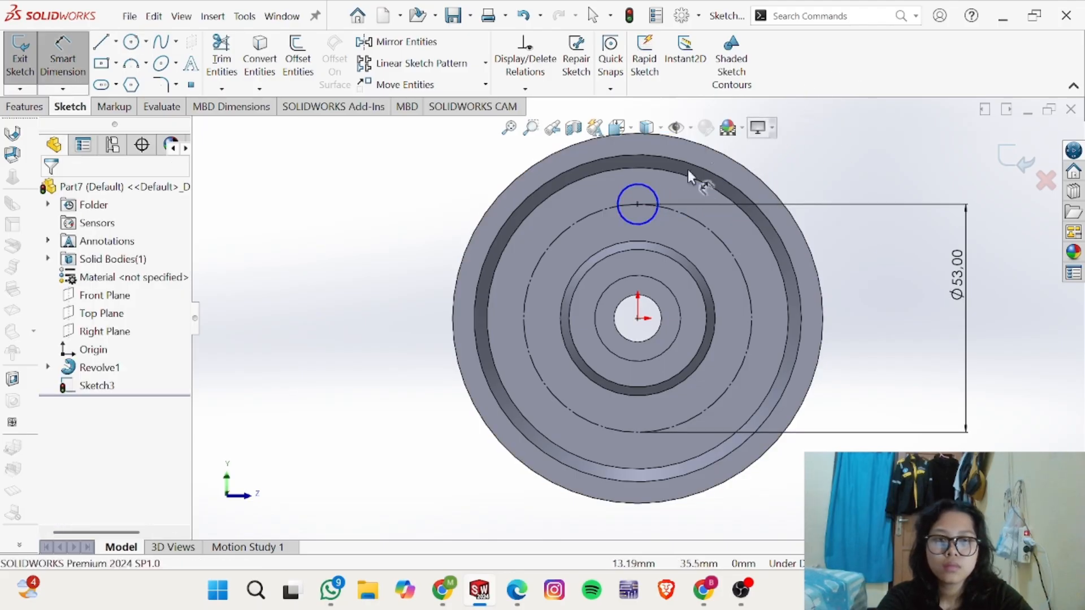
click(648, 193)
click(870, 195)
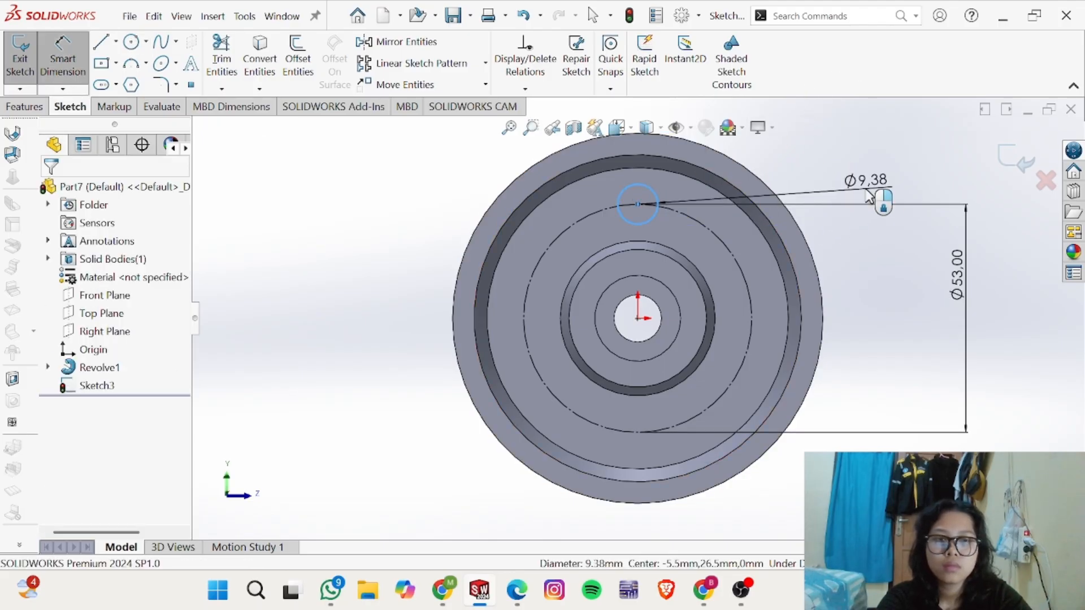
text(10)
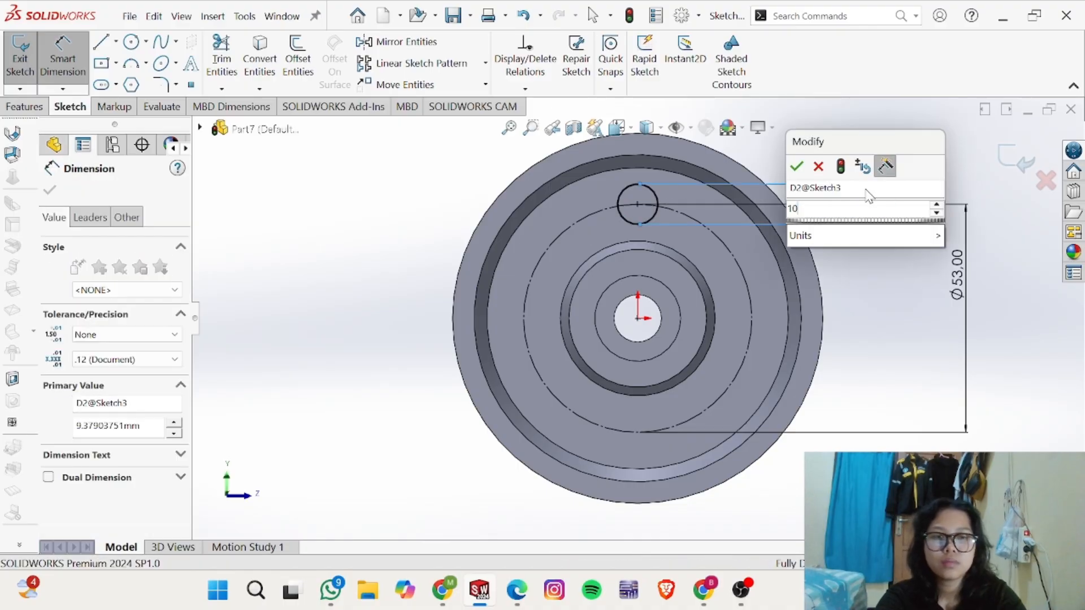
key(Return)
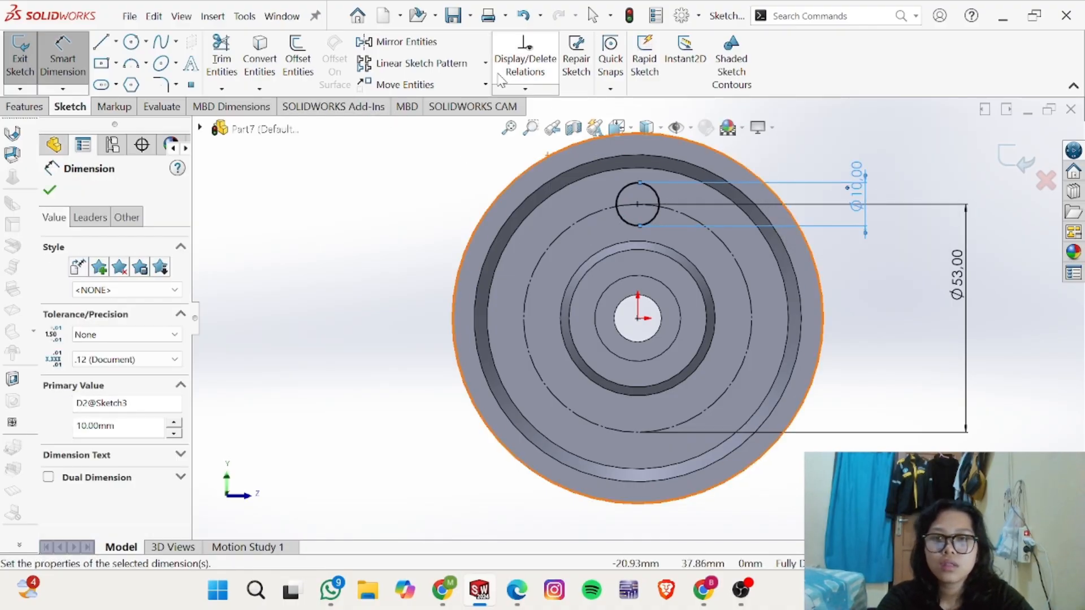
Step: Circular-pattern the 10 mm circle about the origin into 4 equally spaced instances over 360 degrees
click(485, 64)
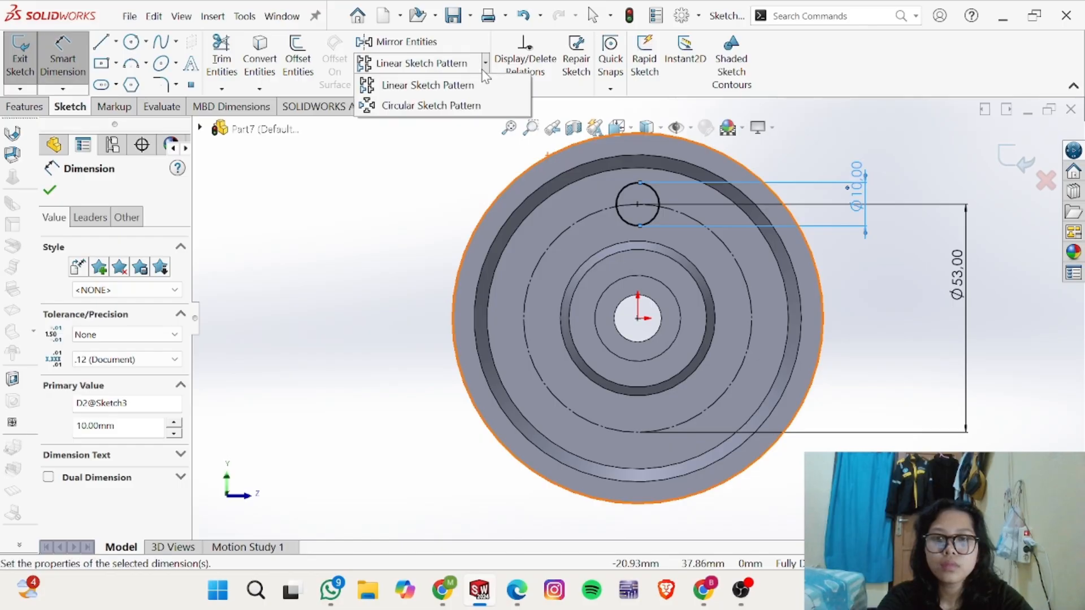
click(655, 194)
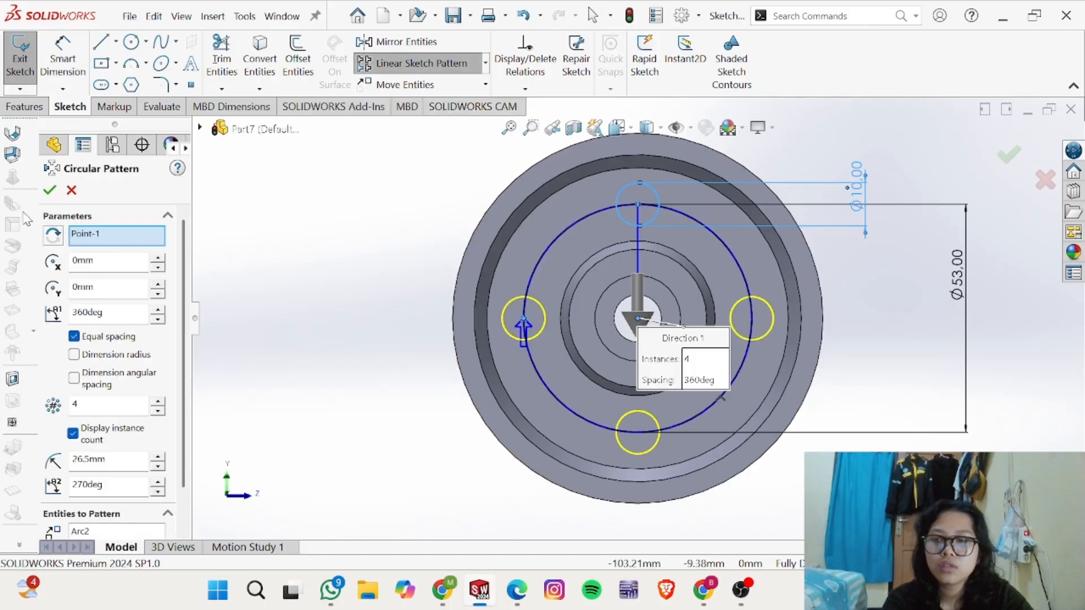
click(50, 192)
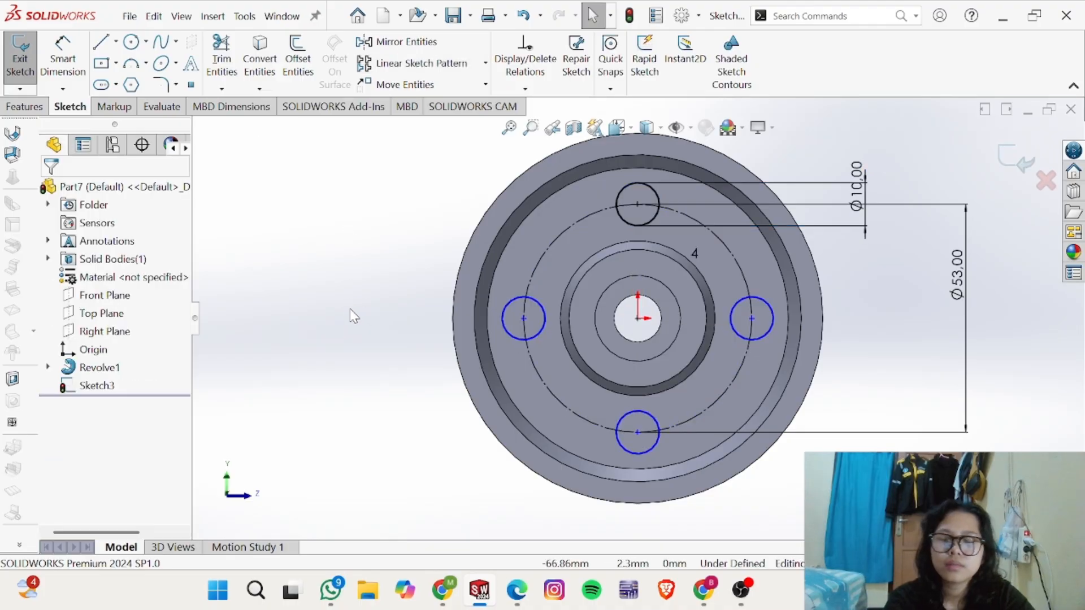
Step: Dimension the vertical distance between the top and left hole centers and the horizontal distance from the left center to the origin
click(62, 59)
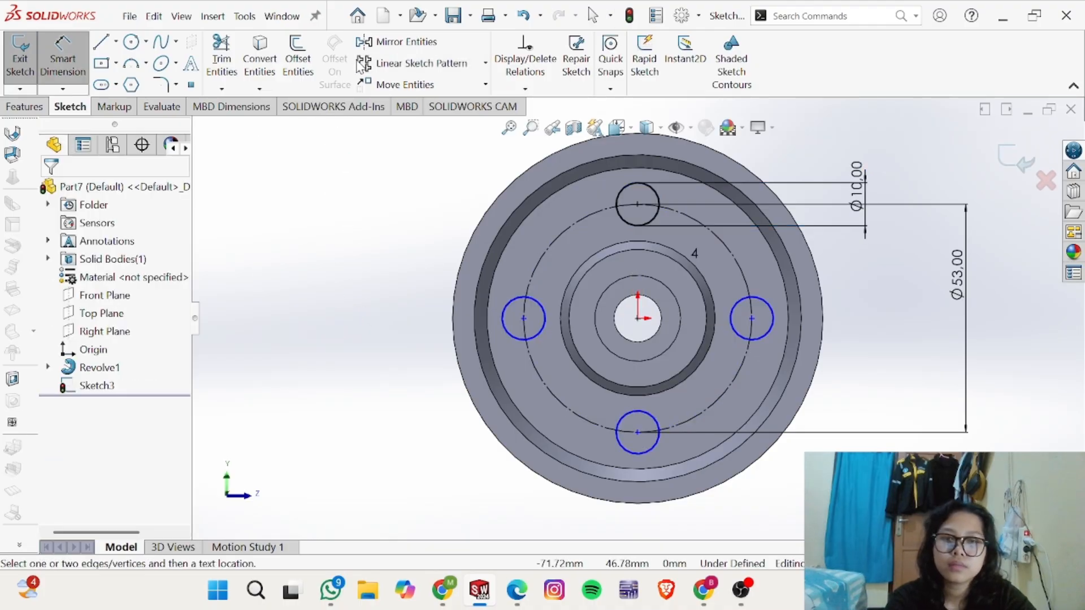
click(638, 205)
click(524, 318)
click(358, 277)
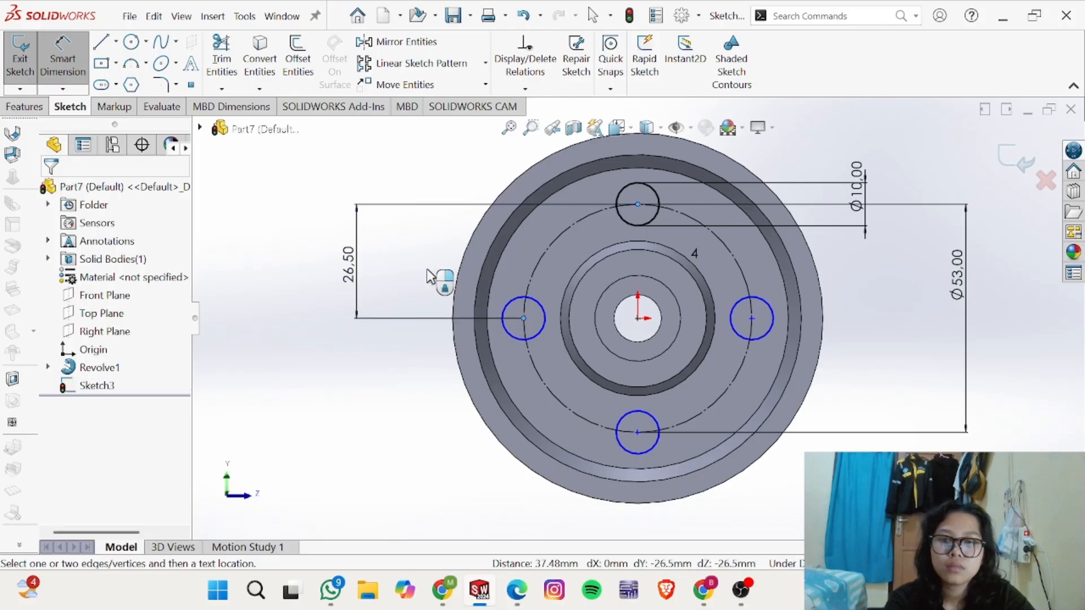
key(Return)
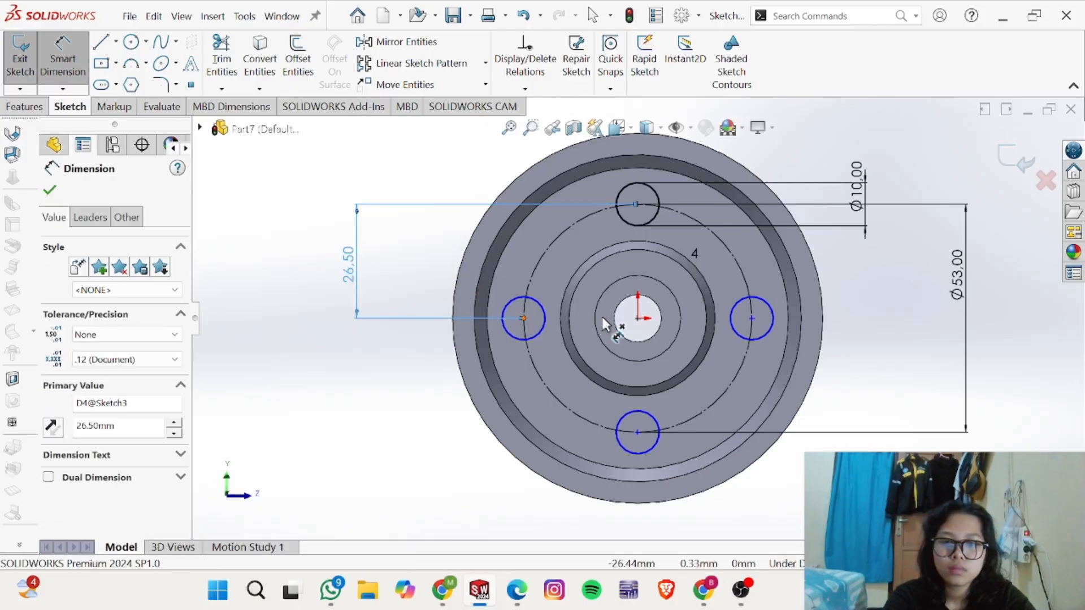
click(524, 318)
click(638, 319)
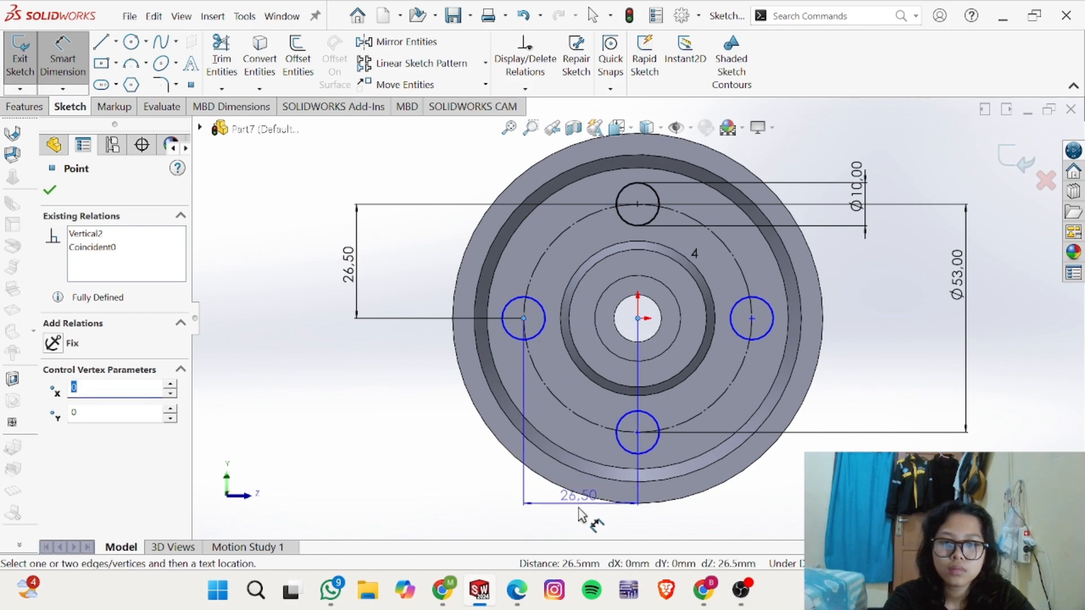
click(593, 517)
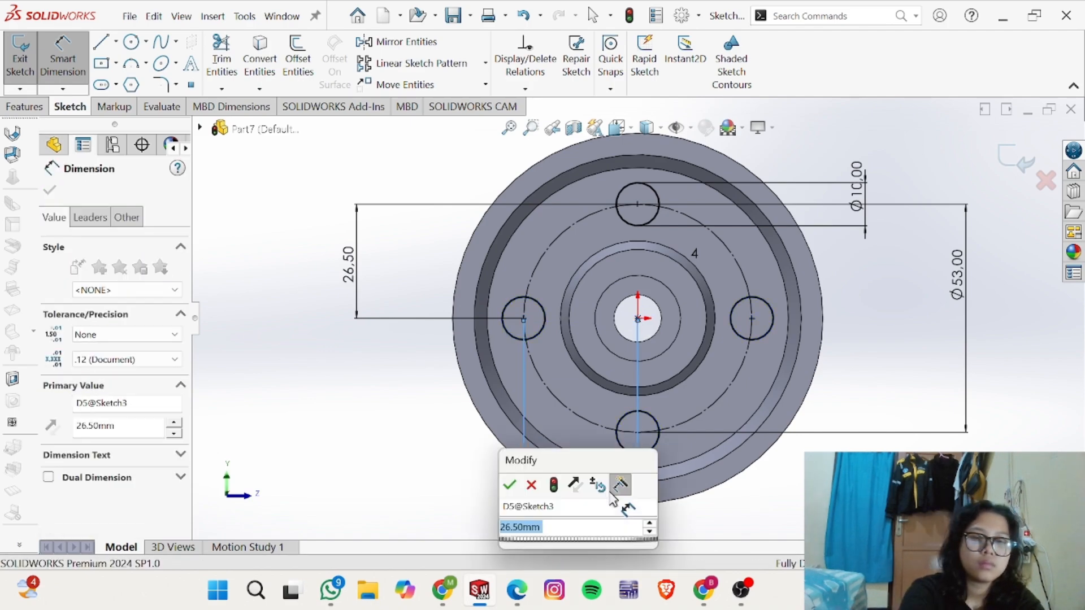
key(Return)
Step: Extrude-cut the four hole circles with a Mid Plane end condition and a depth of 11 mm
click(25, 107)
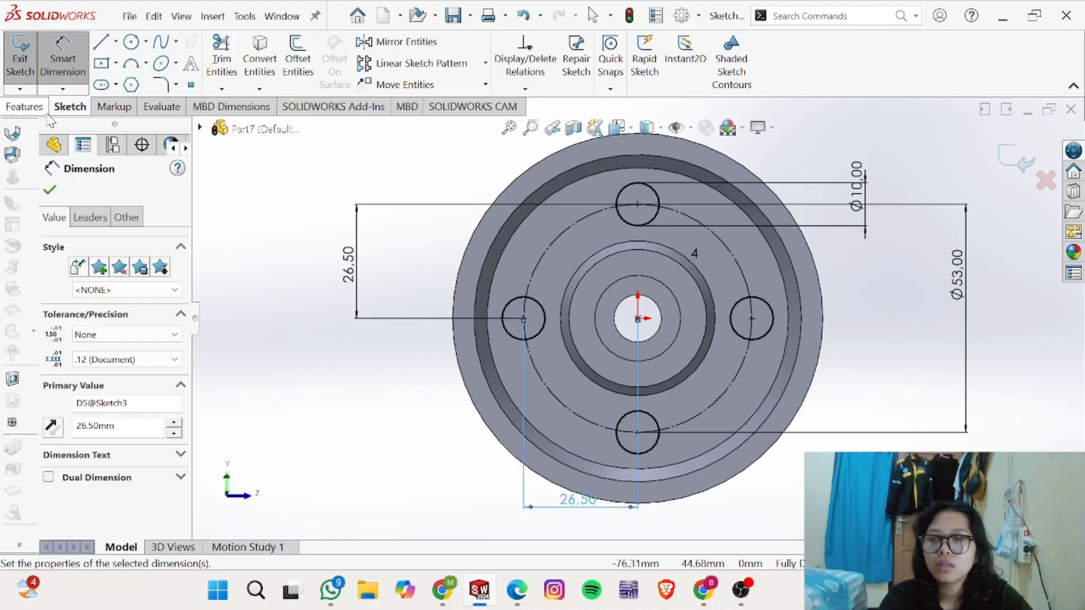
click(239, 57)
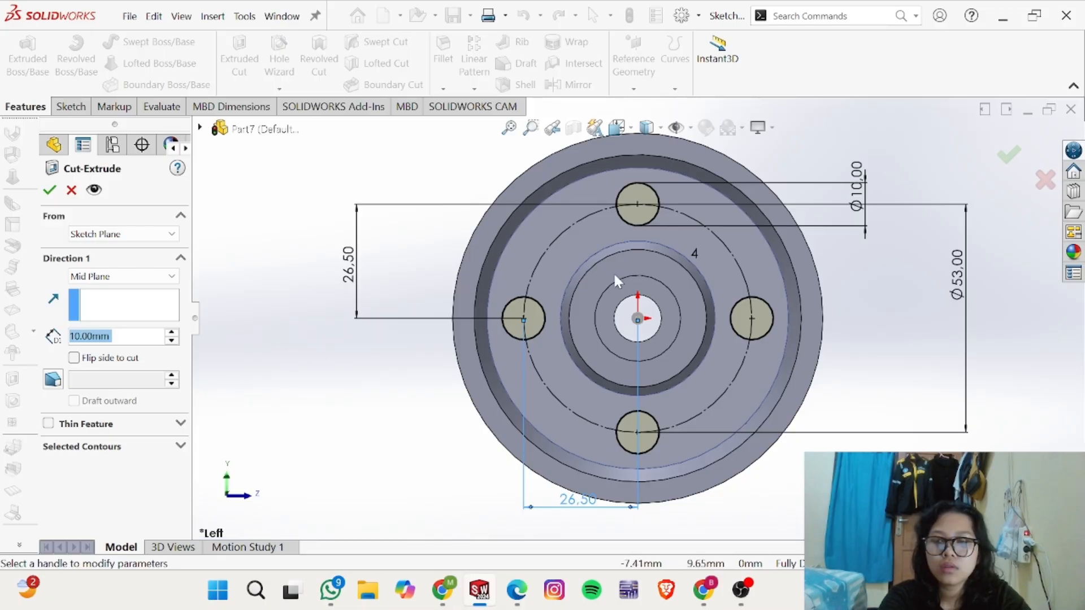
middle_drag(723, 277, 758, 277)
key(ctrl+1)
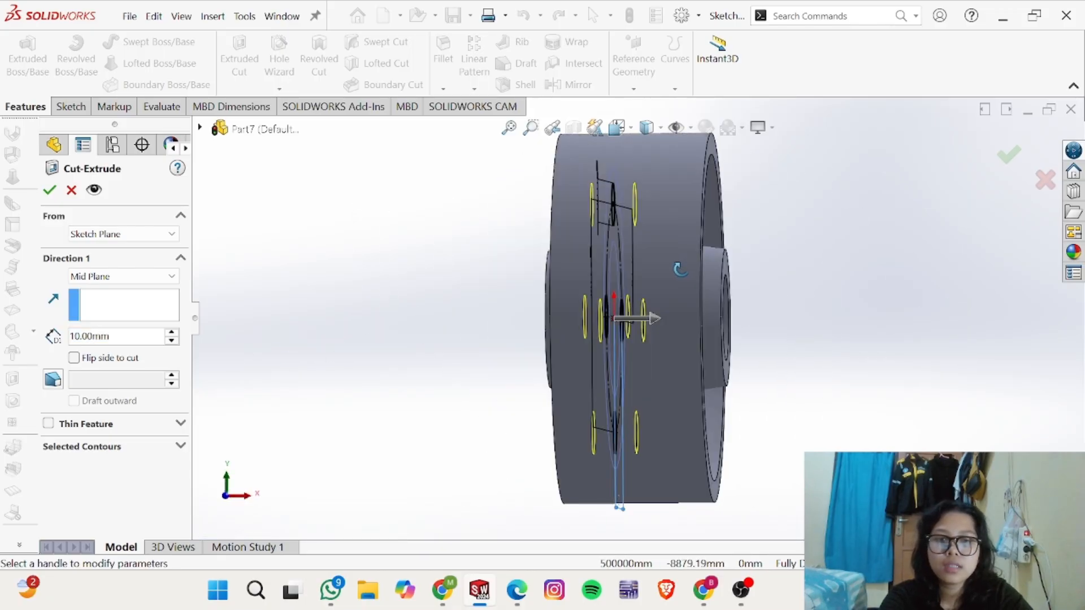
double_click(132, 338)
text(11)
key(Return)
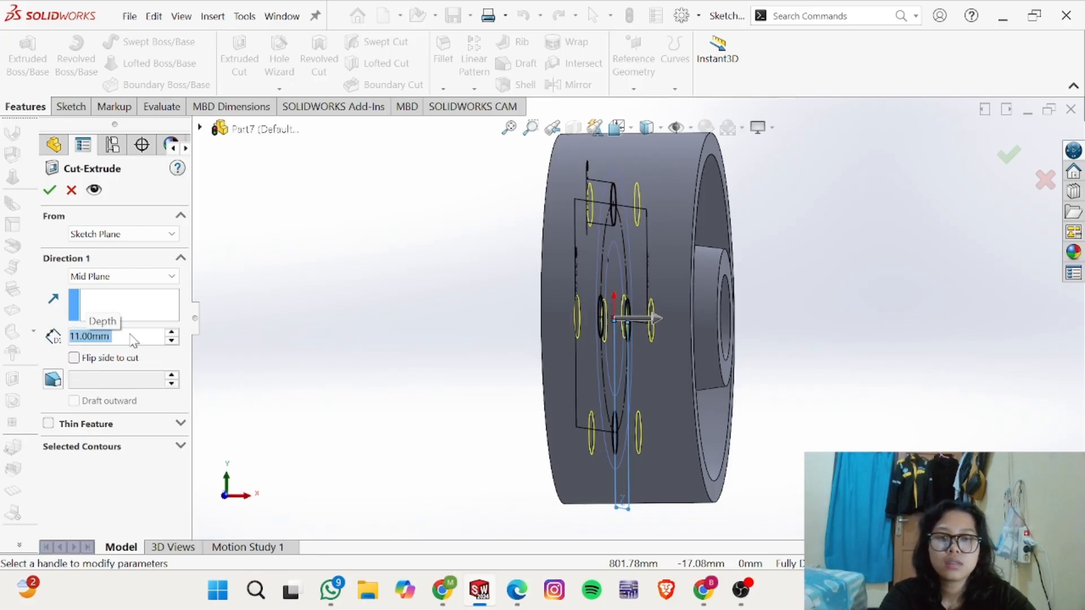
click(49, 190)
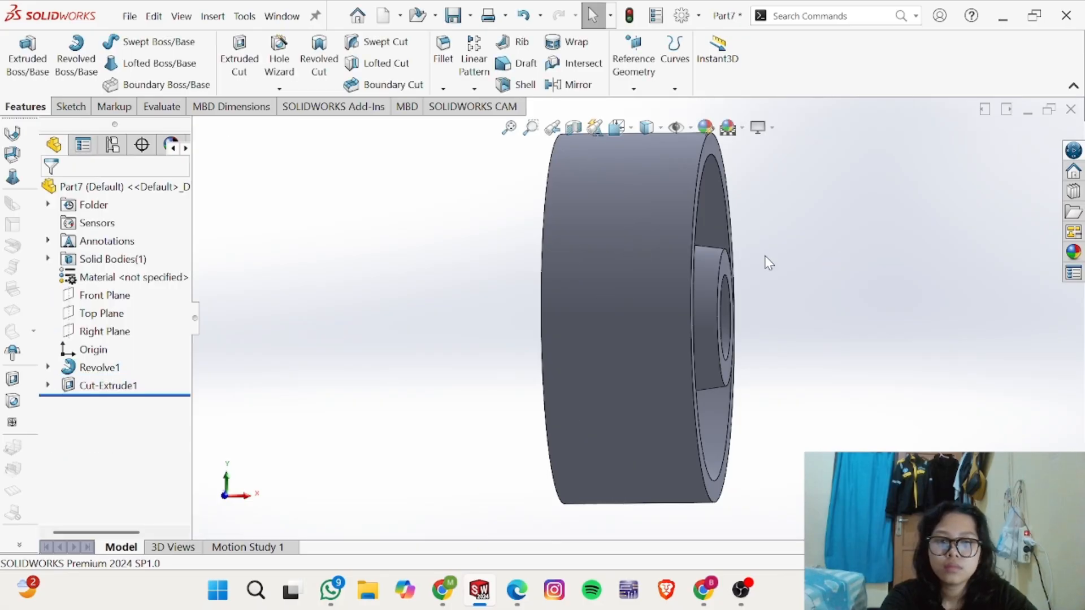
Step: Edit the four-hole extruded cut to use a Blind end condition, keeping the 11 mm depth, and inspect both sides of the wheel
key(f)
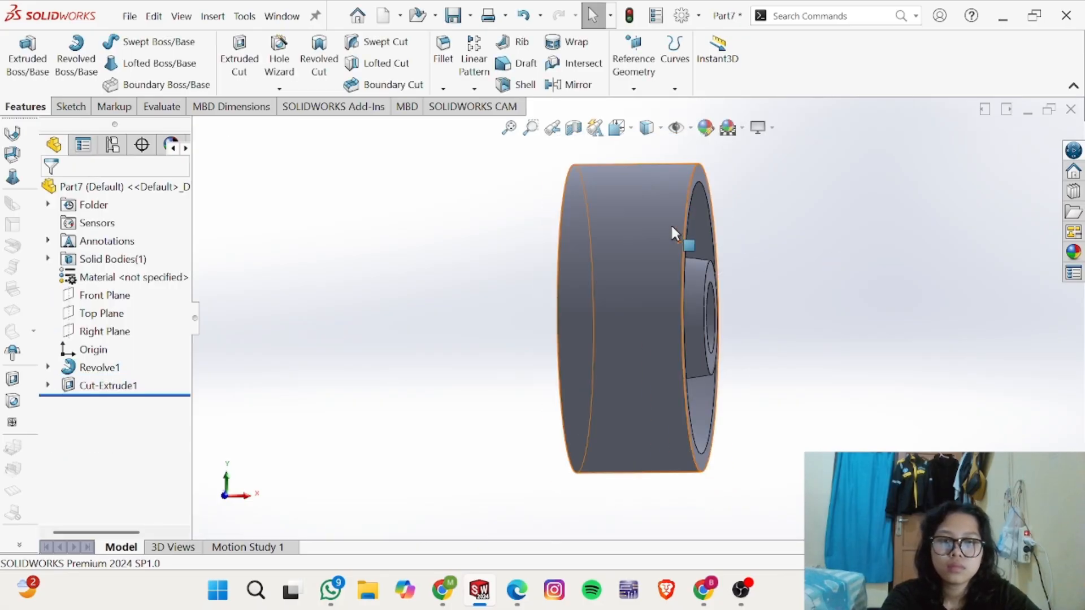
middle_drag(776, 235, 697, 228)
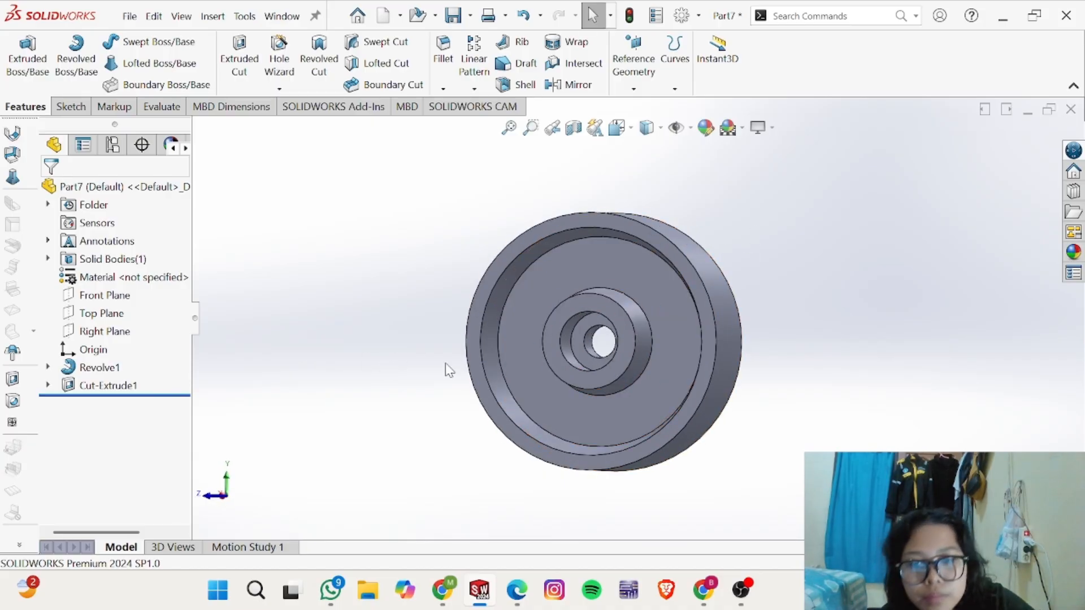
middle_drag(450, 370, 746, 270)
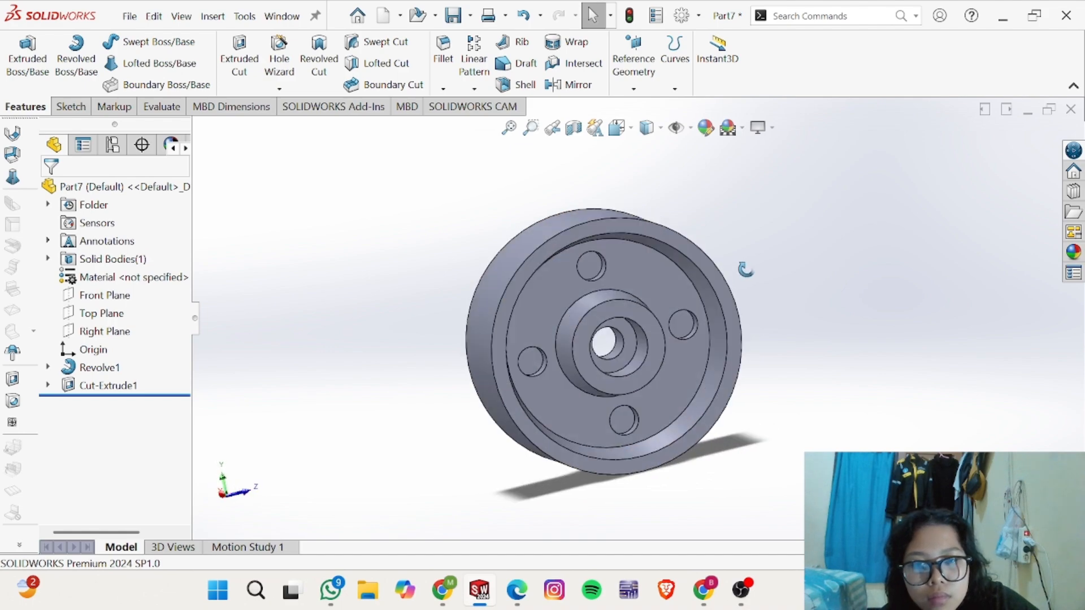
click(133, 386)
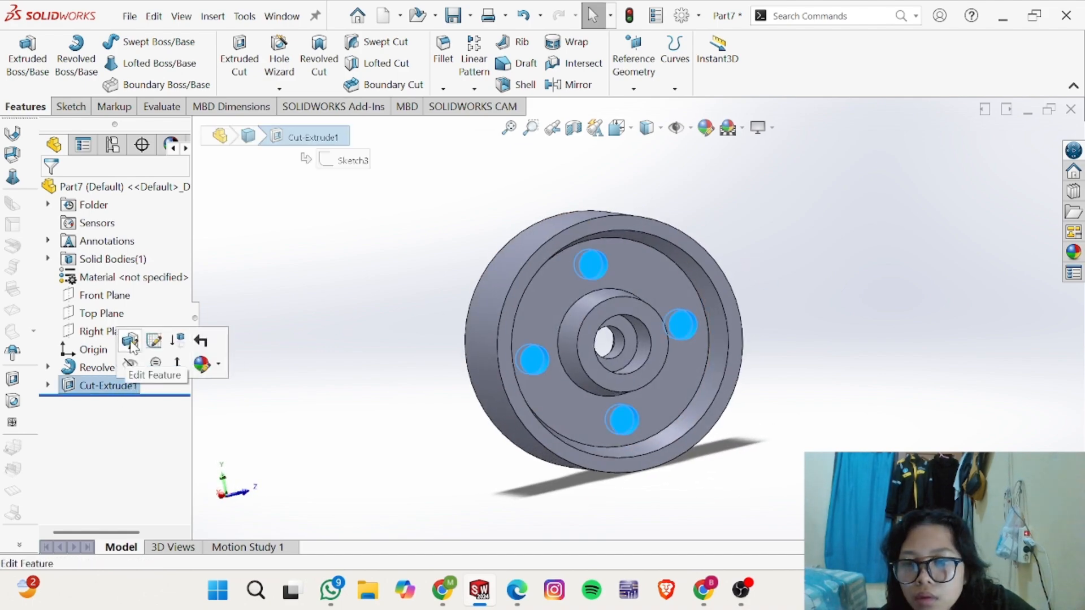
click(131, 342)
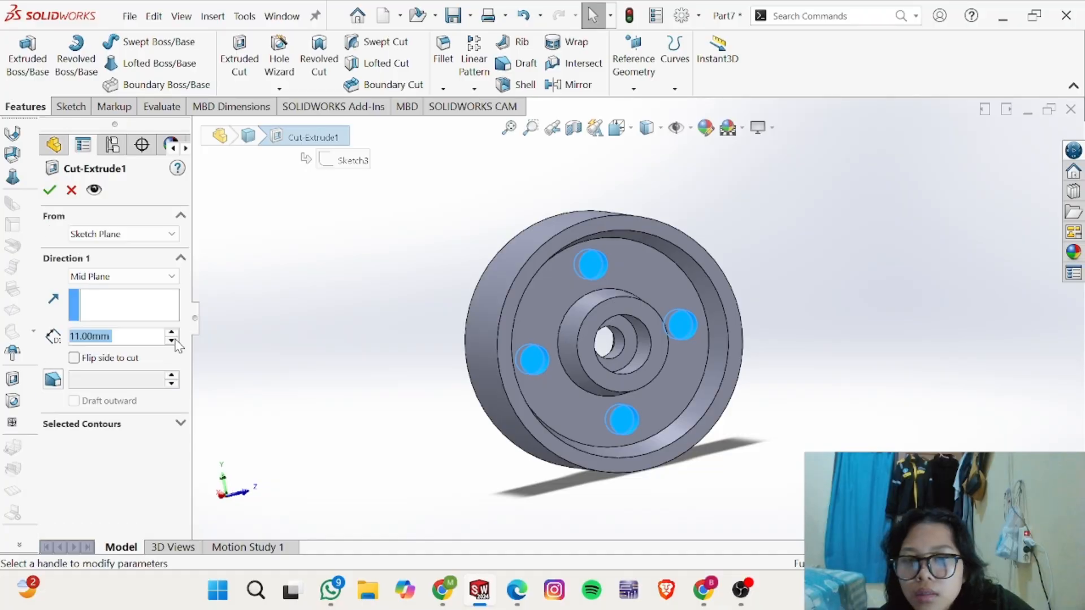
click(169, 279)
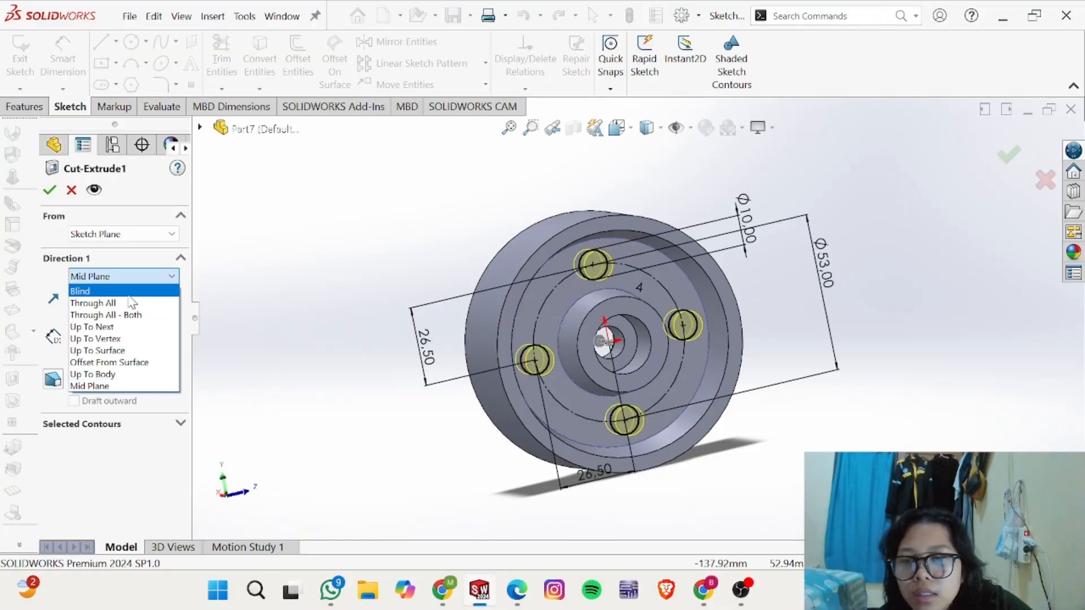
click(128, 293)
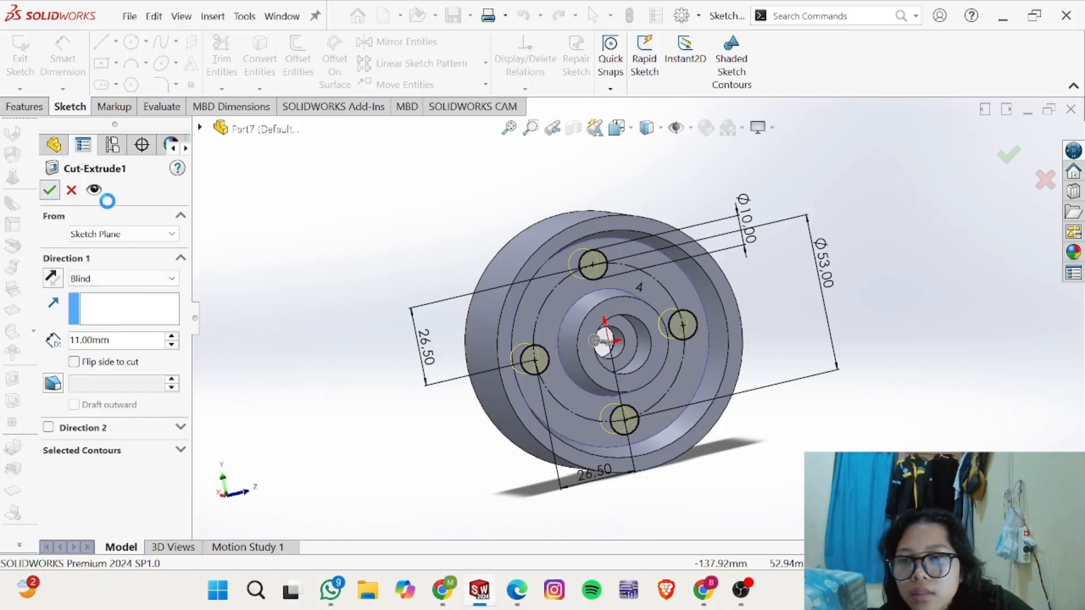
click(50, 190)
middle_drag(423, 260, 529, 235)
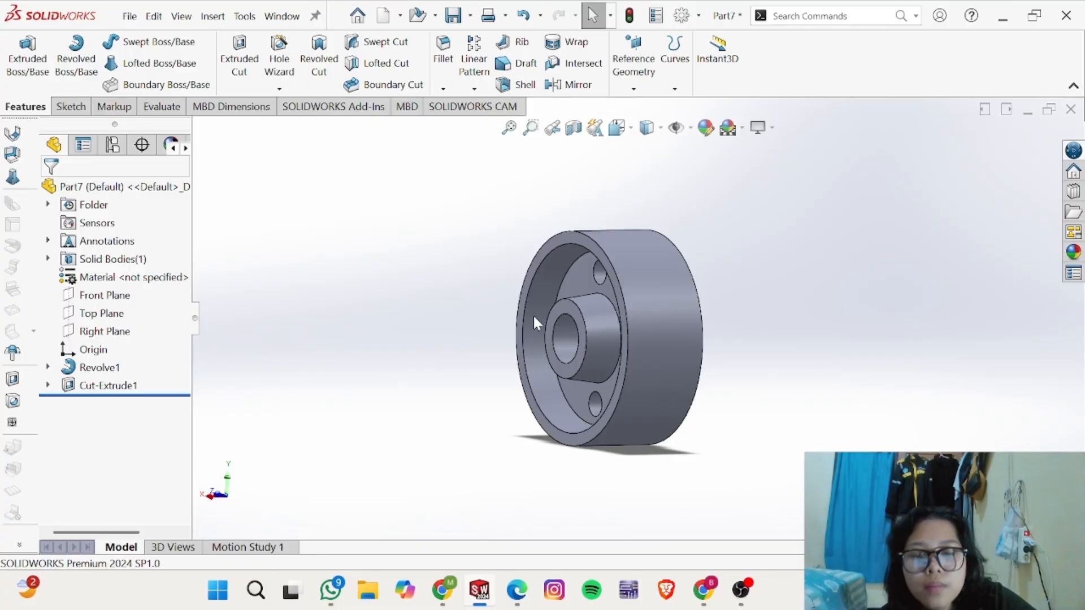
middle_drag(687, 359, 784, 342)
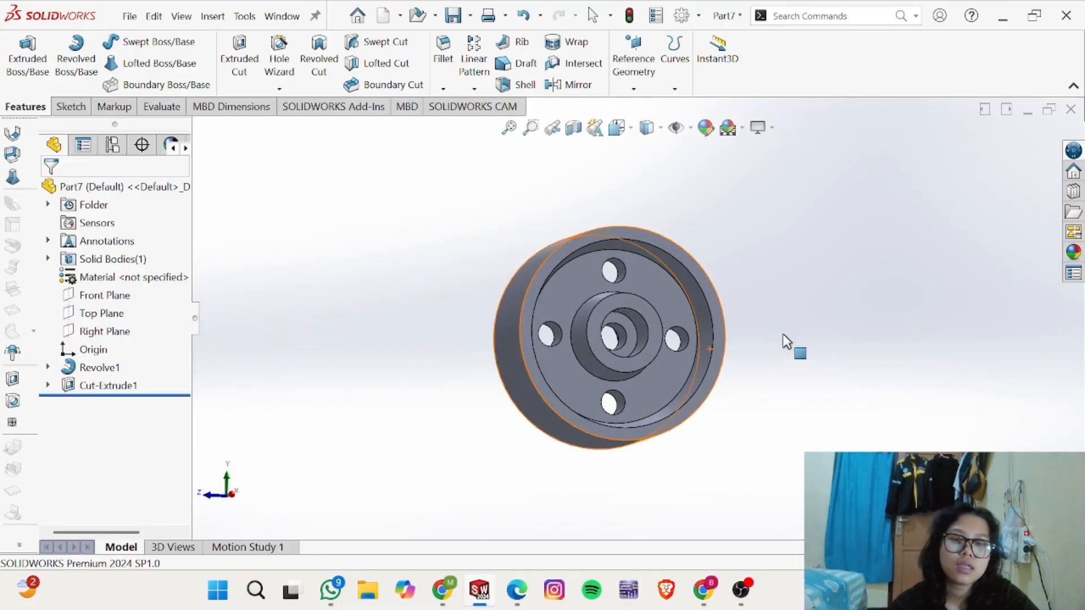
Step: Save the wheel part as "soal 1e" in the current folder and create a new part document
click(133, 17)
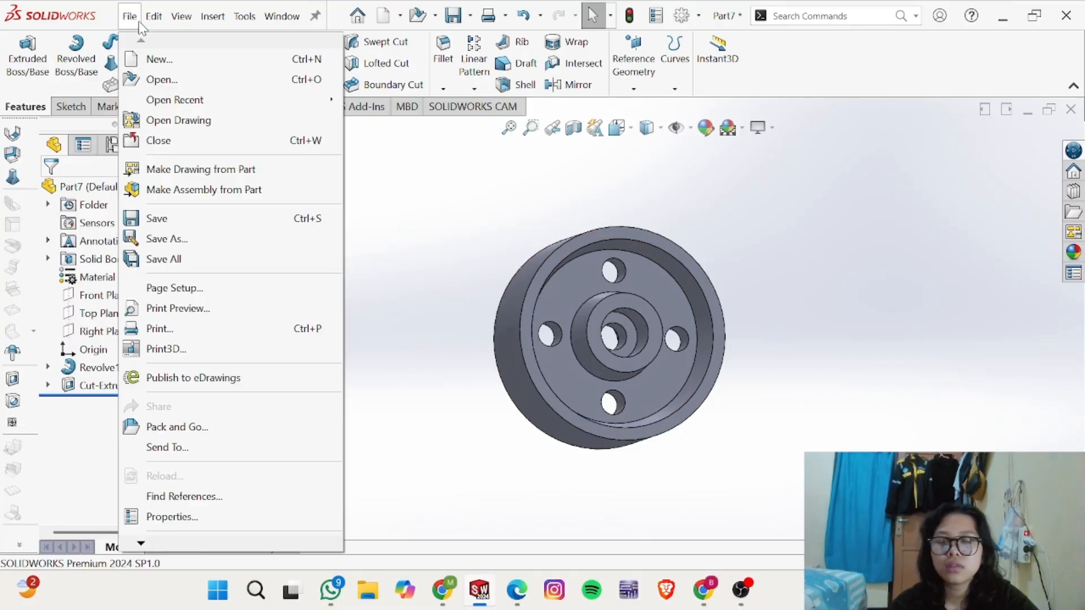
mouse_move(153, 17)
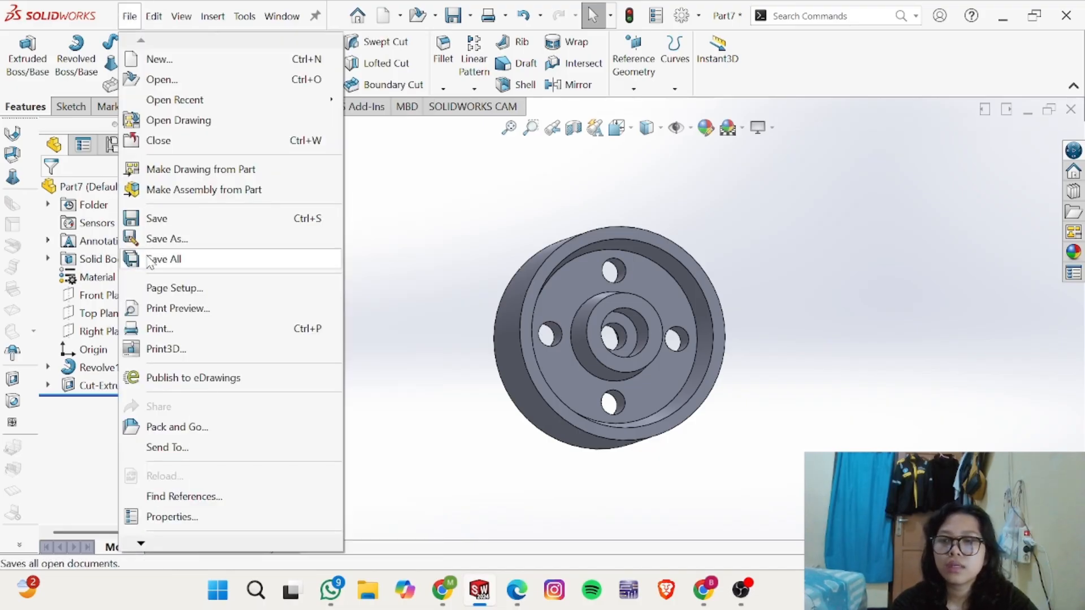
click(165, 241)
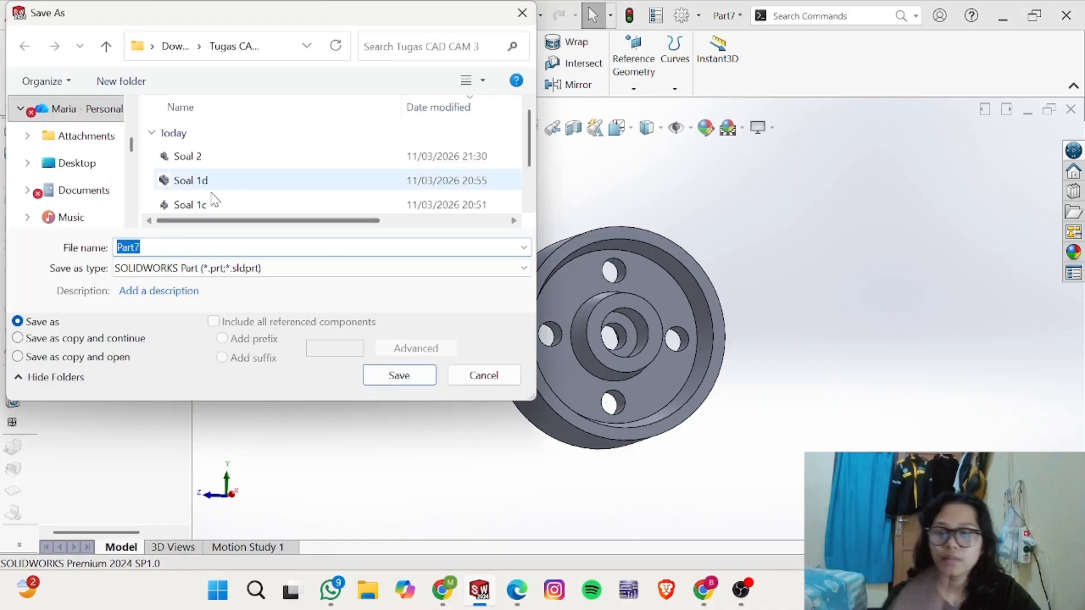
text(soal)
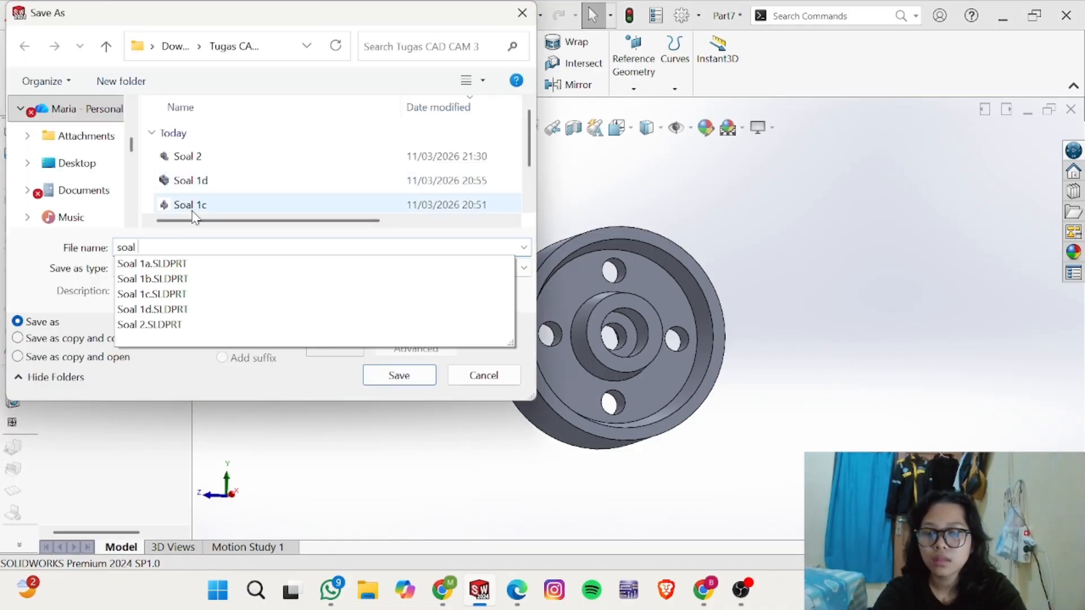
text( 1e)
key(Return)
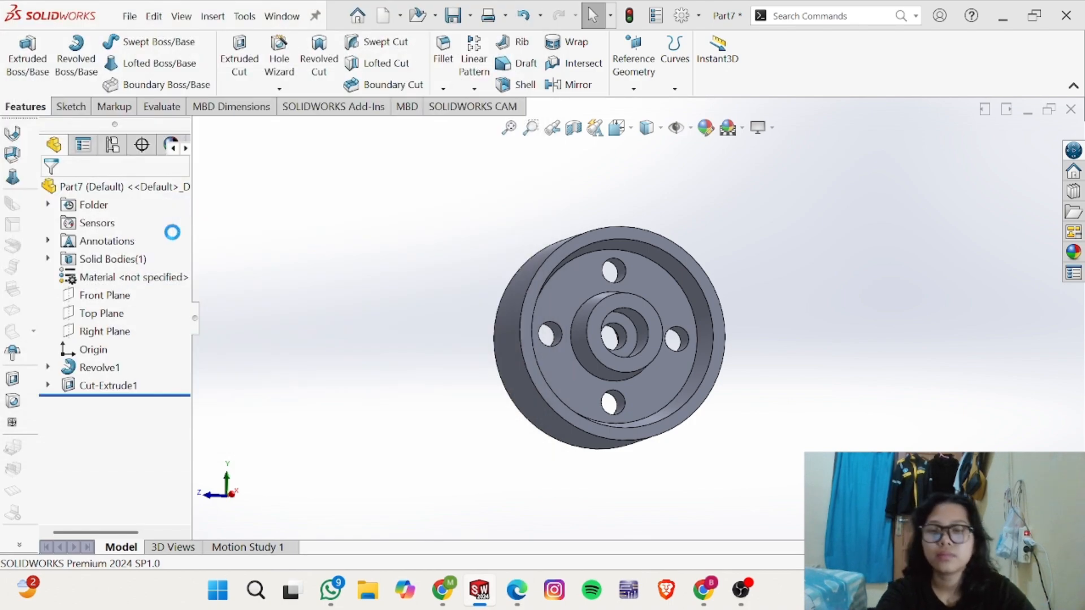
click(130, 16)
click(143, 63)
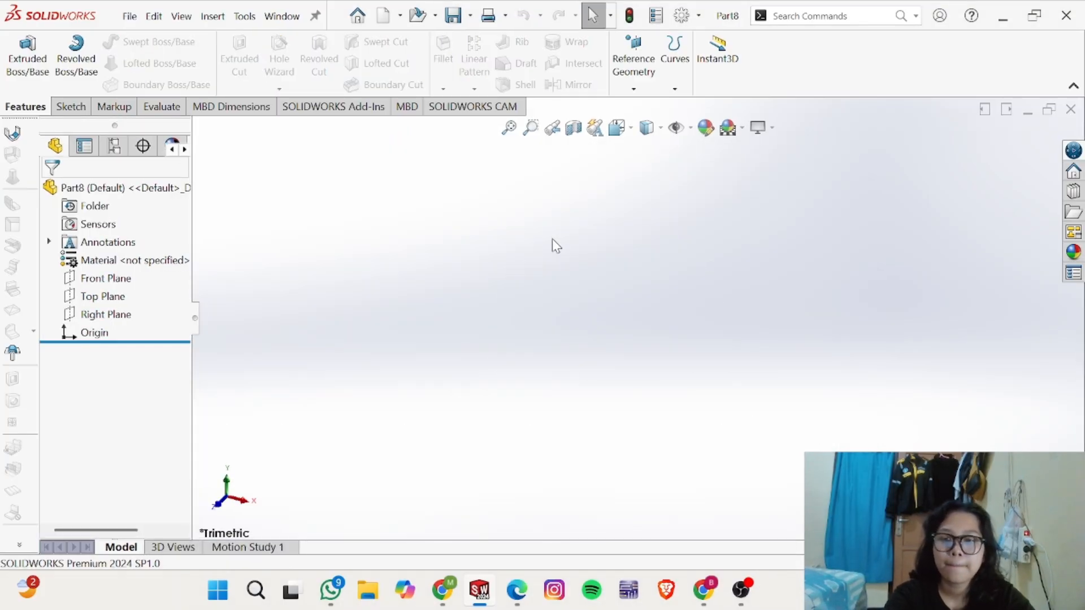
Step: Switch to TUGAS 3_CAD&CAM.pdf in the browser and examine the views and dimensions of the tee fitting in drawing d)
key(alt+Tab)
scroll(634, 302, down, 1)
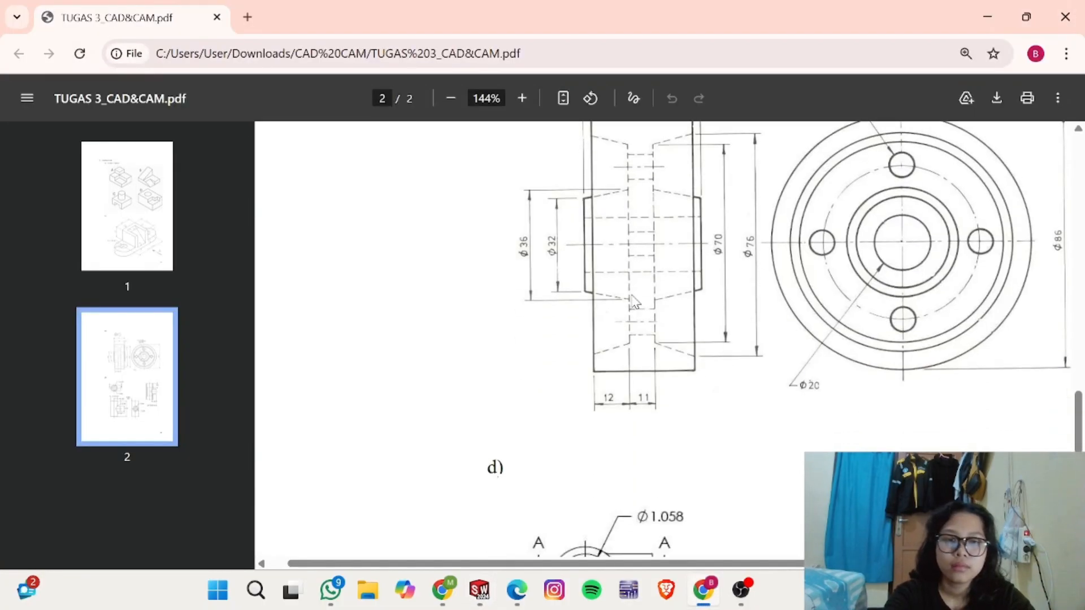
scroll(634, 303, down, 6)
scroll(723, 332, up, 1)
scroll(723, 333, down, 1)
scroll(791, 339, up, 3)
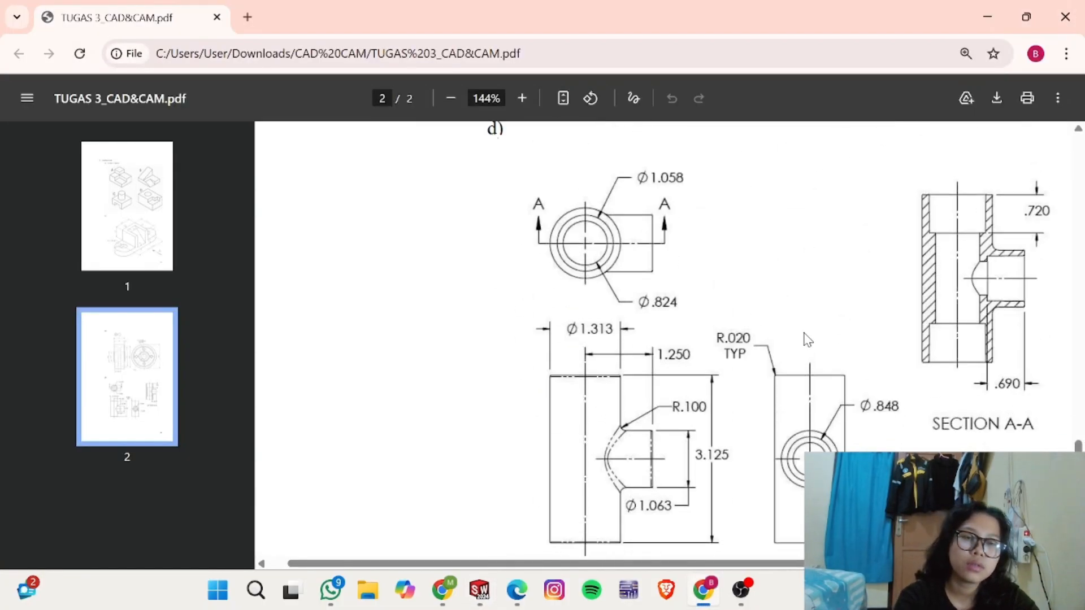
ctrl+scroll(803, 333, down, 3)
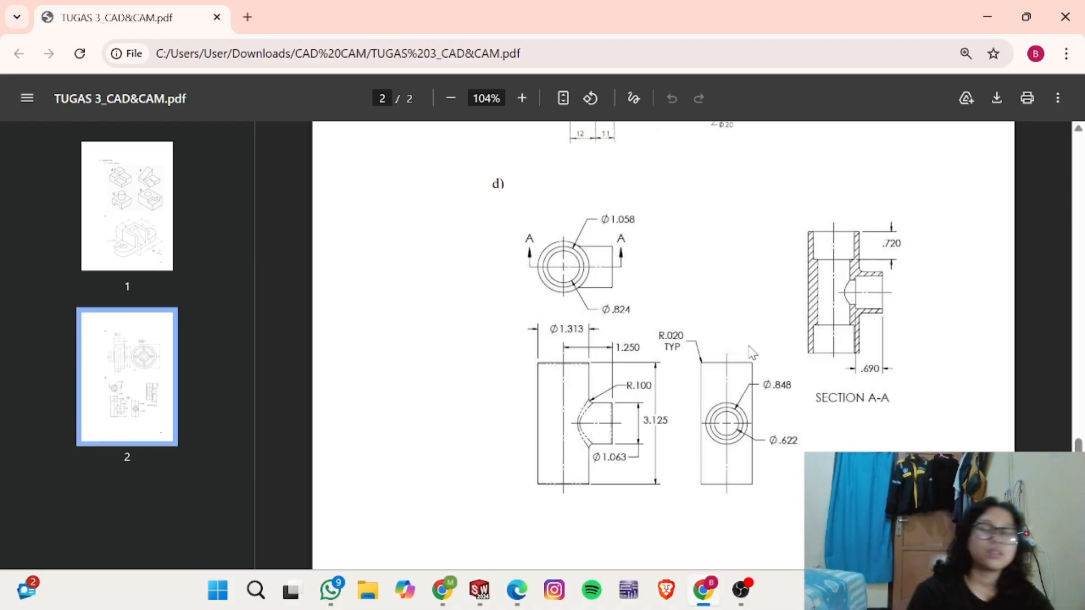
ctrl+scroll(740, 311, up, 2)
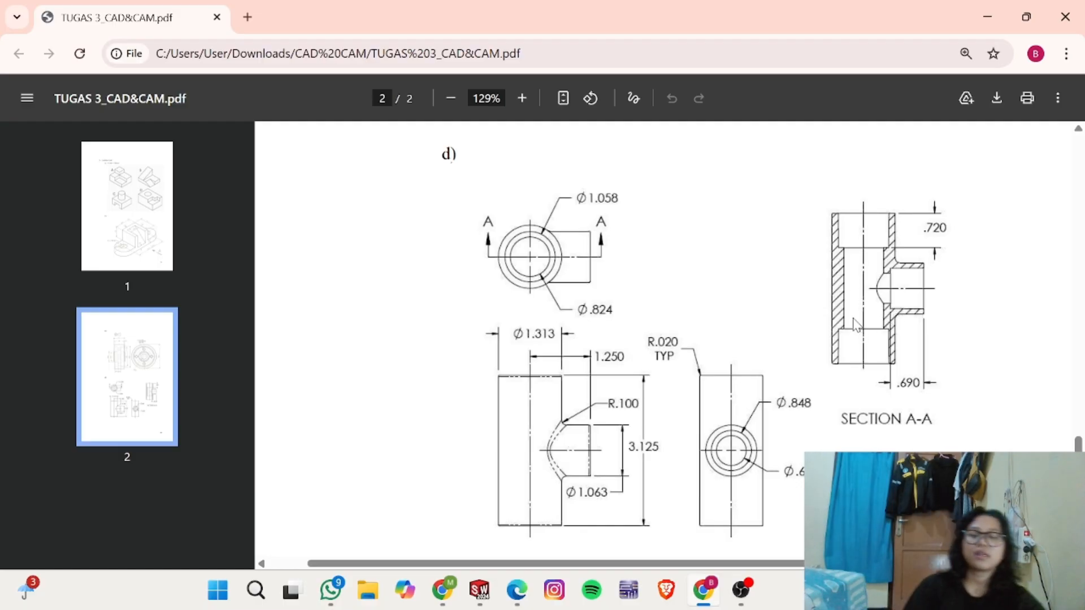
Step: Back in SOLIDWORKS, start a sketch on the Top Plane and draw a circle about 88 mm in diameter centered on the origin
key(alt+Tab)
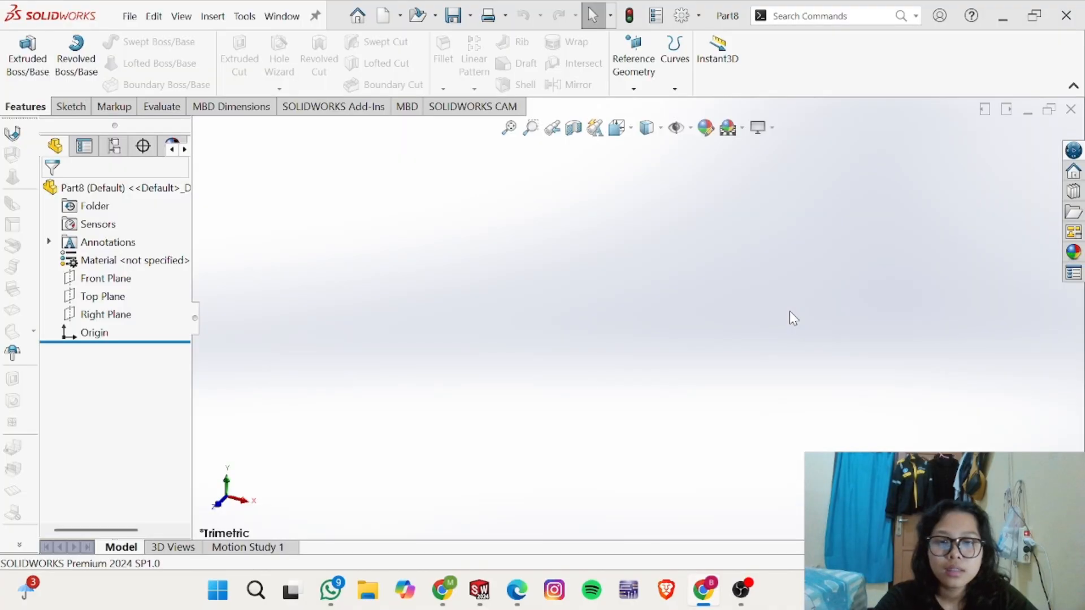
click(98, 296)
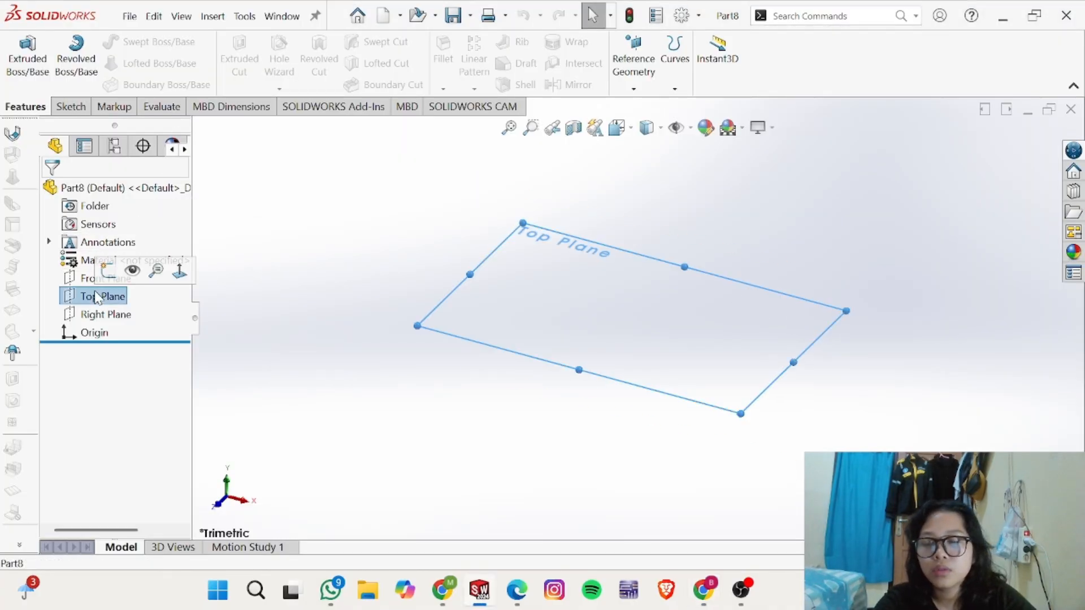
click(107, 274)
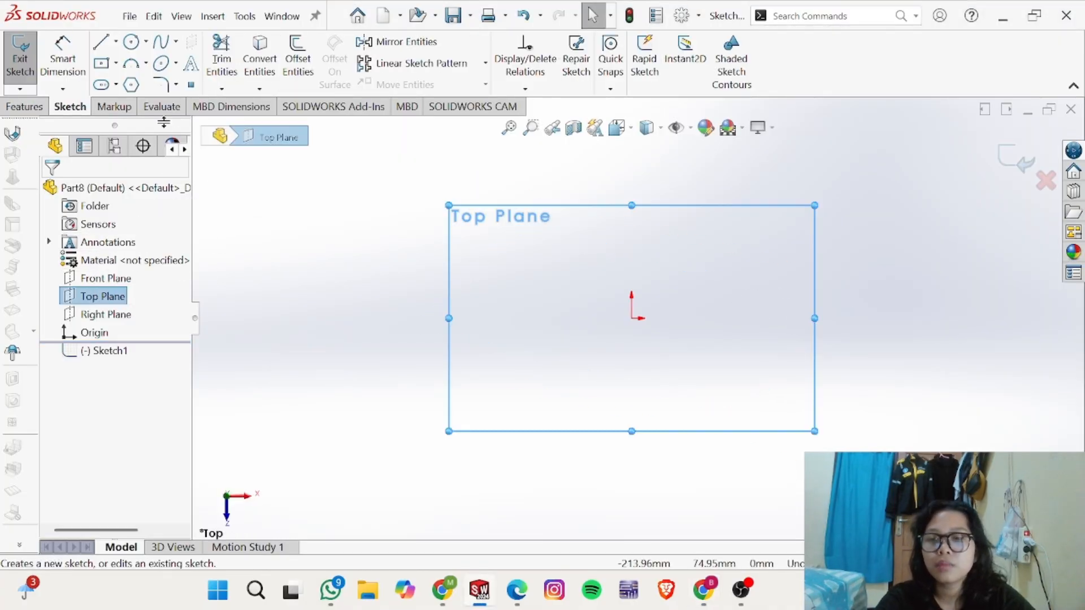
click(130, 43)
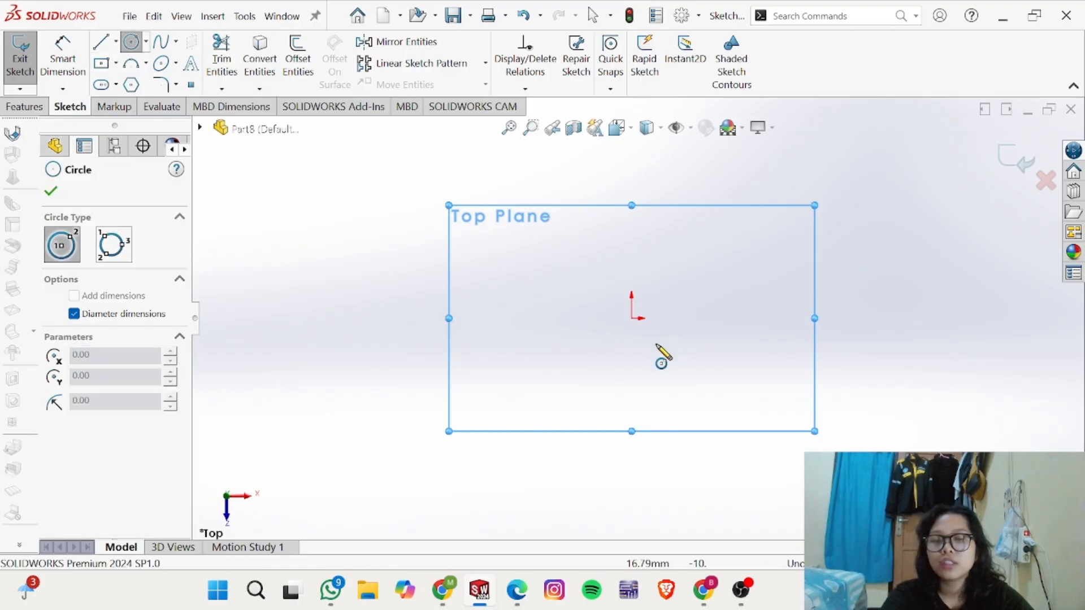
click(632, 318)
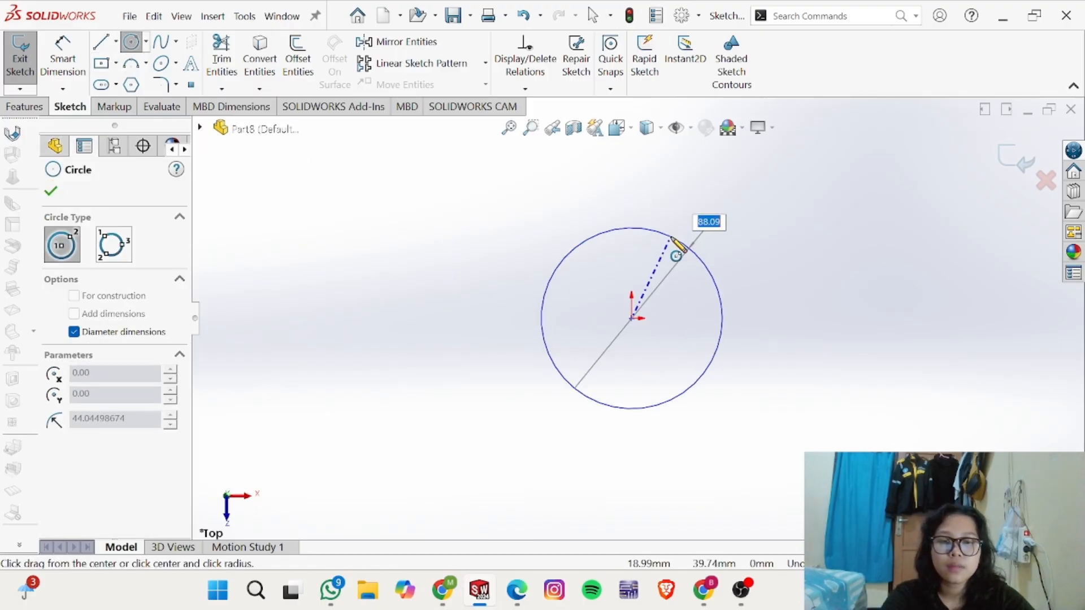
click(680, 242)
Step: Check the main body's outer diameter in the PDF drawing and dimension the circle's diameter as 1313 mm
key(alt+Tab)
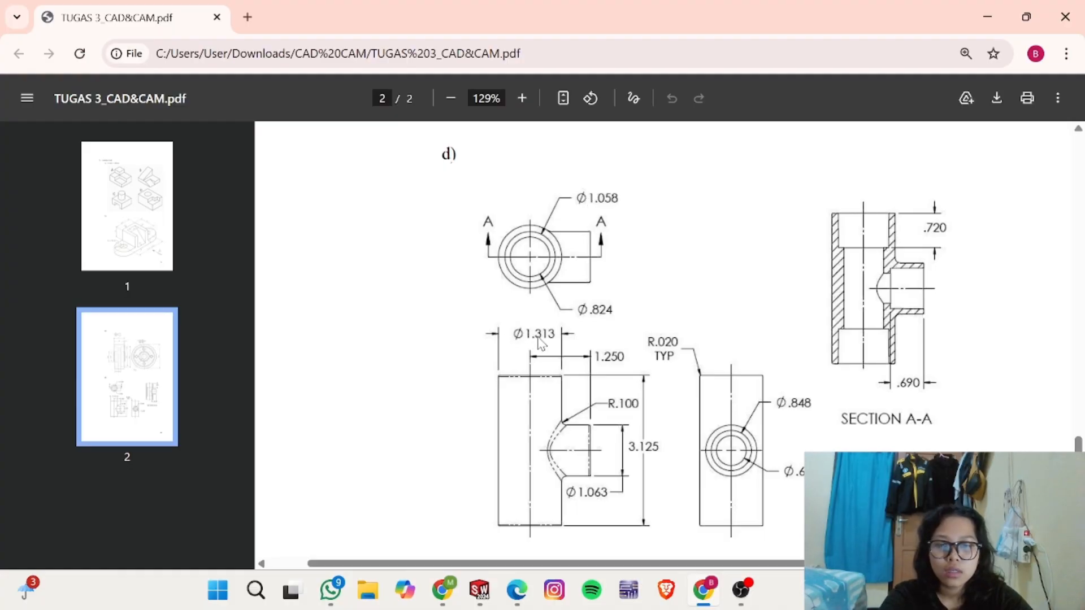
key(alt+Tab)
right_drag(800, 320, 792, 220)
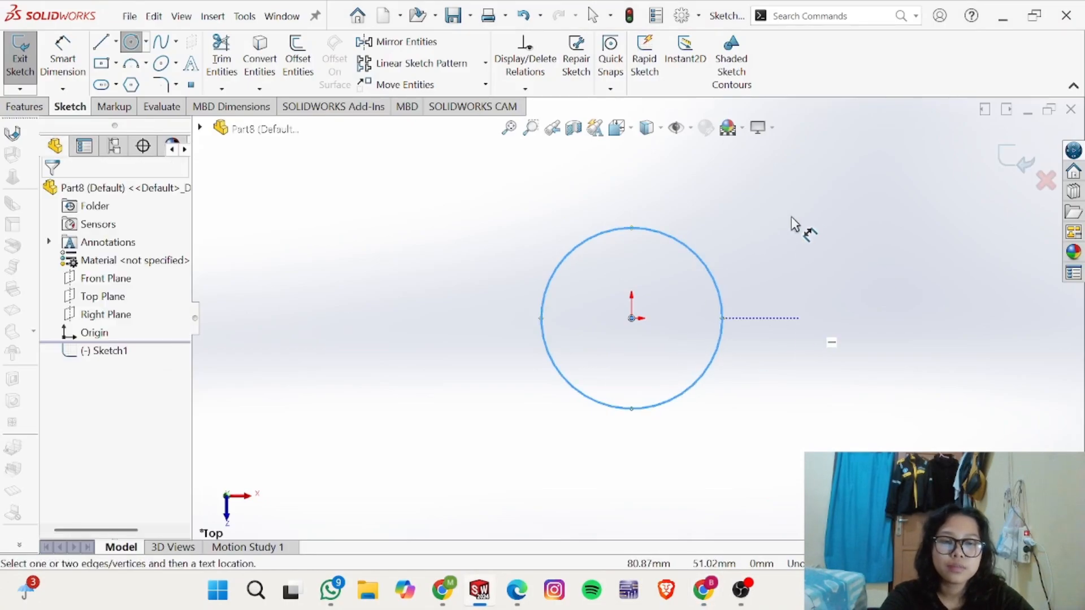
click(722, 296)
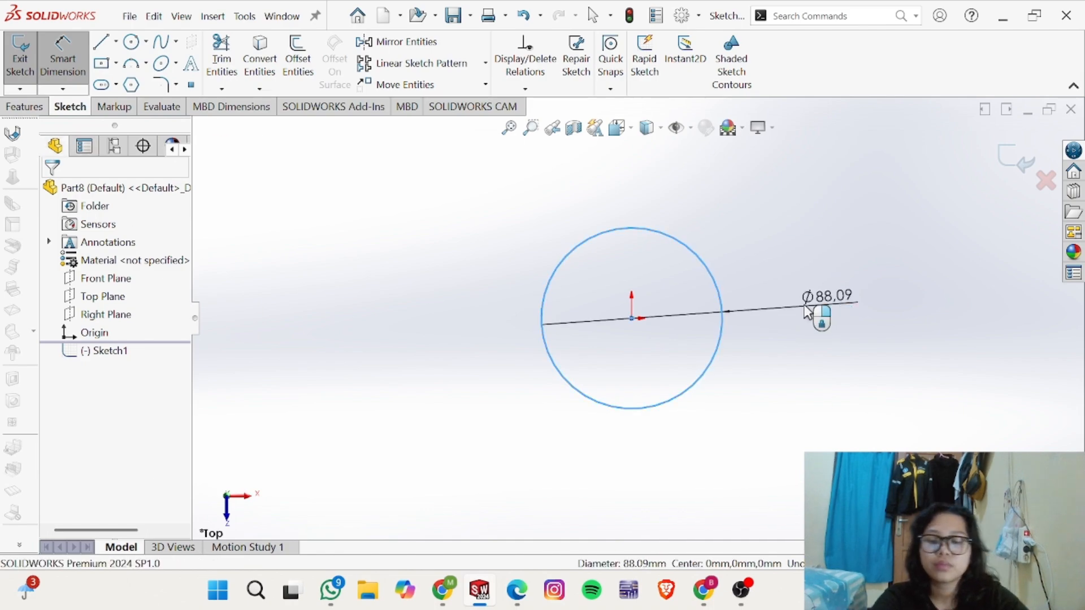
click(807, 313)
text(1313)
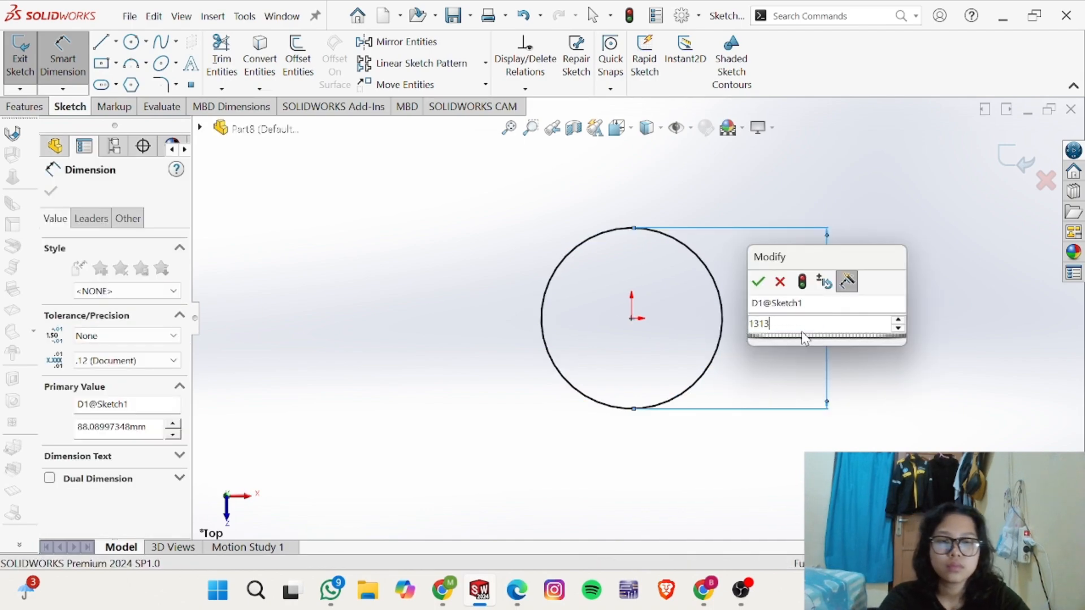
key(Return)
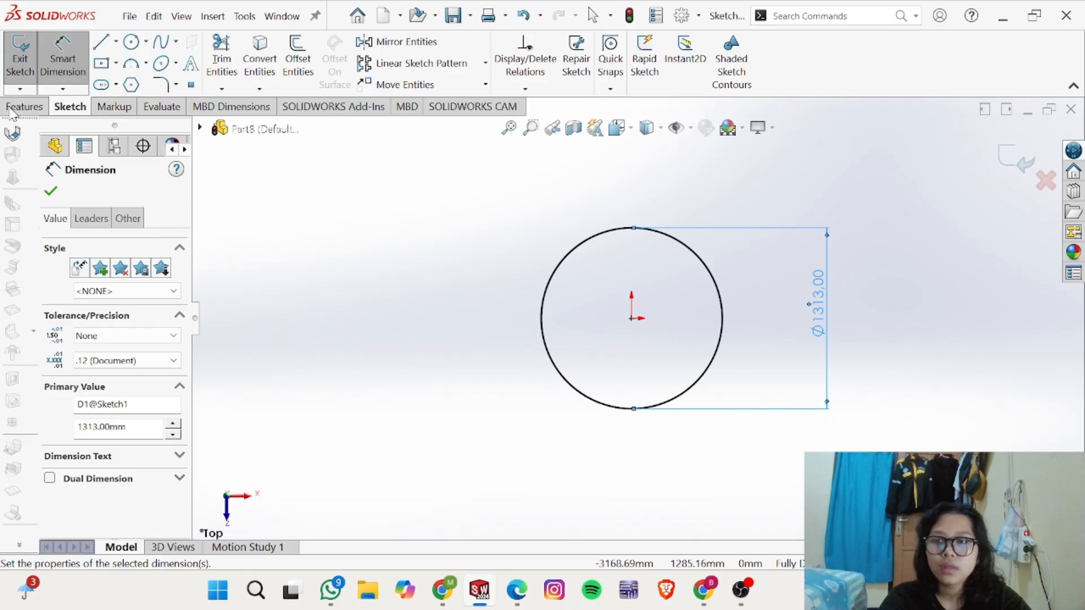
Step: Check the main body's height in the PDF drawing and set the Extruded Boss depth of the 1313 mm circle to 3125 mm
click(14, 109)
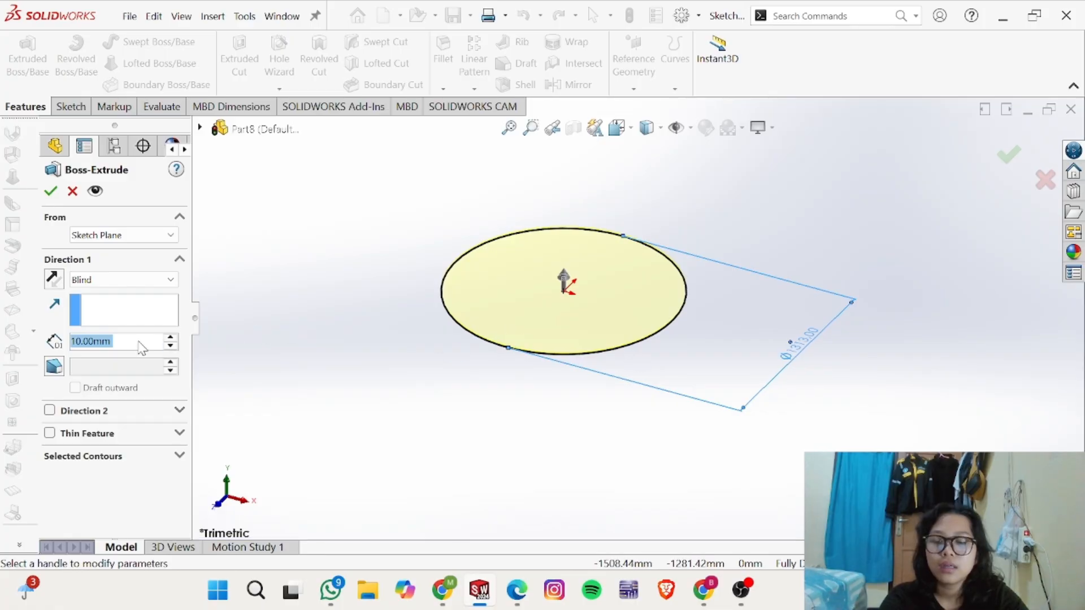
key(alt+Tab)
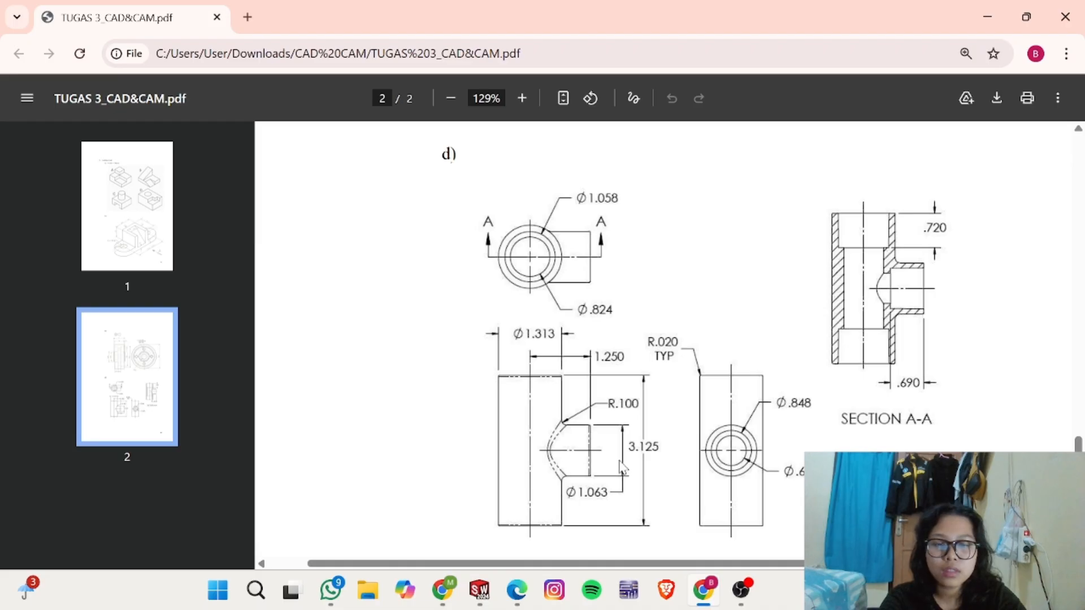
key(alt+Tab)
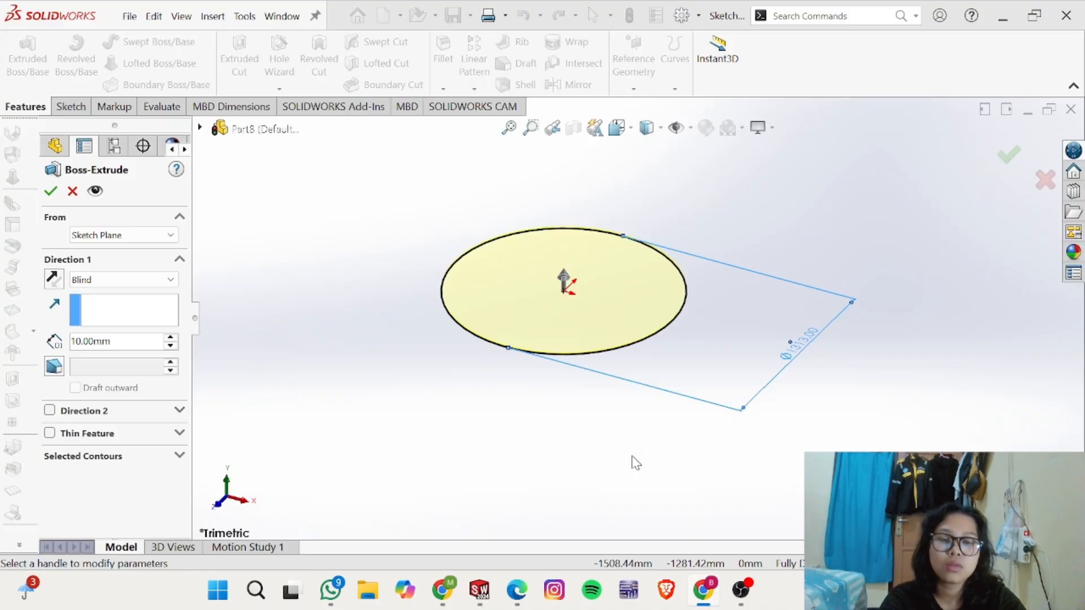
click(125, 339)
click(130, 339)
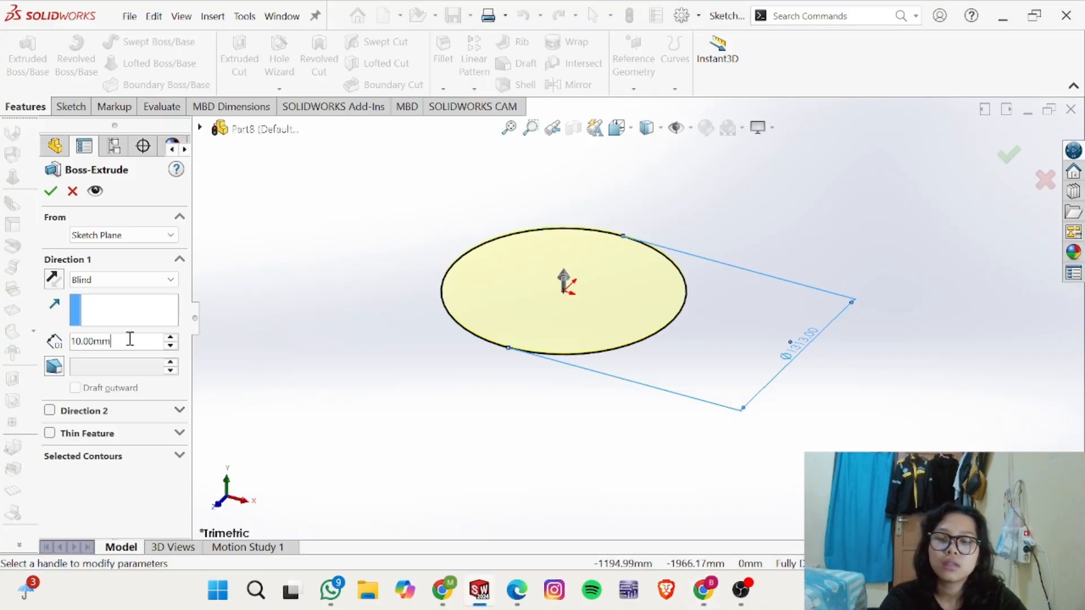
double_click(130, 339)
text(32)
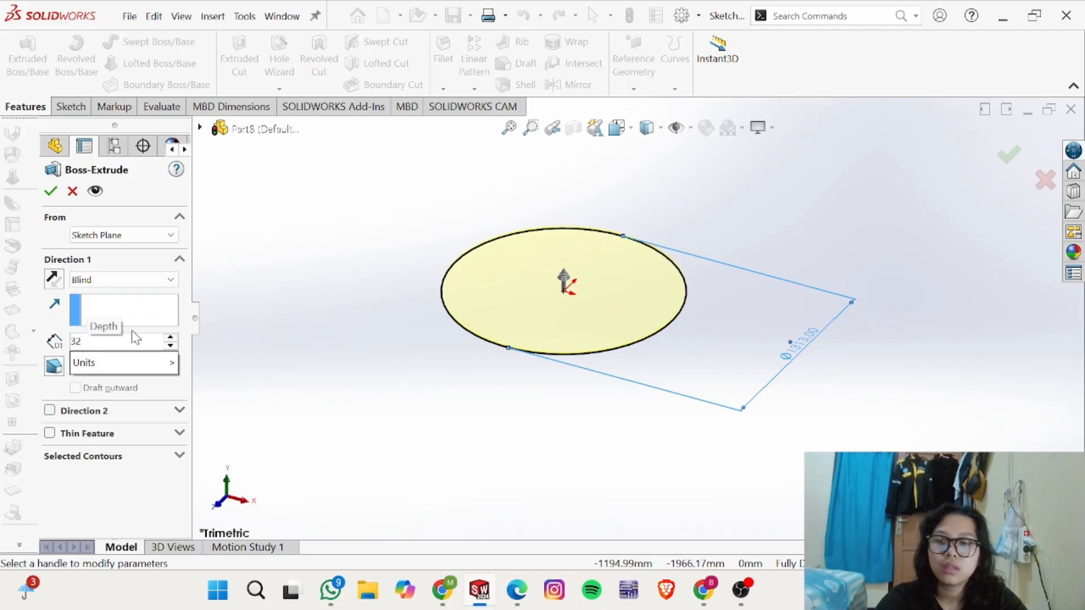
text(15)
key(Return)
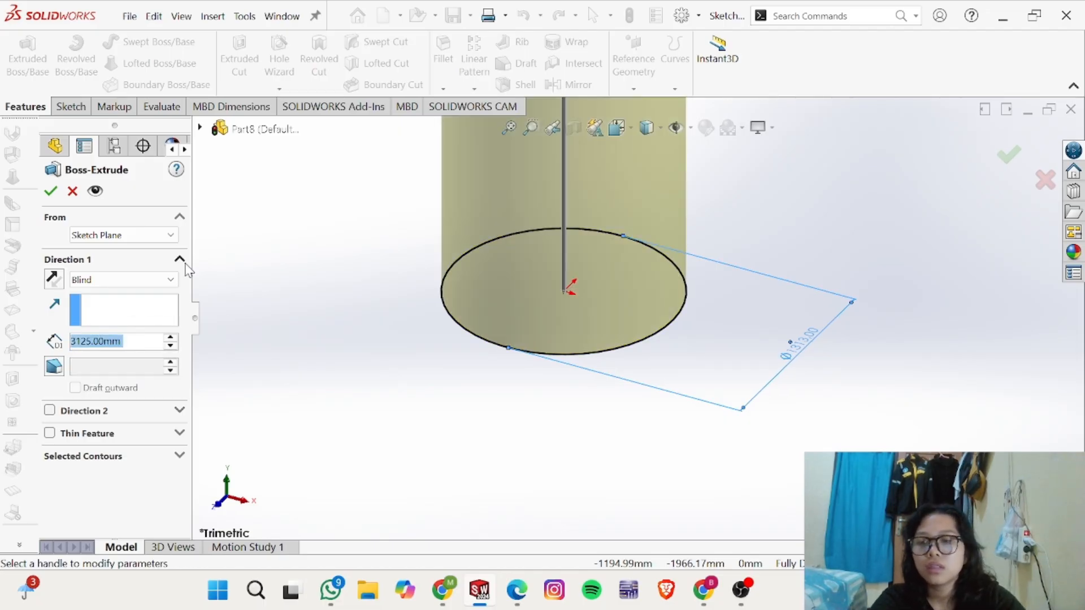
Step: Change the main body's extrusion to Mid Plane and finish the boss
scroll(619, 205, up, 9)
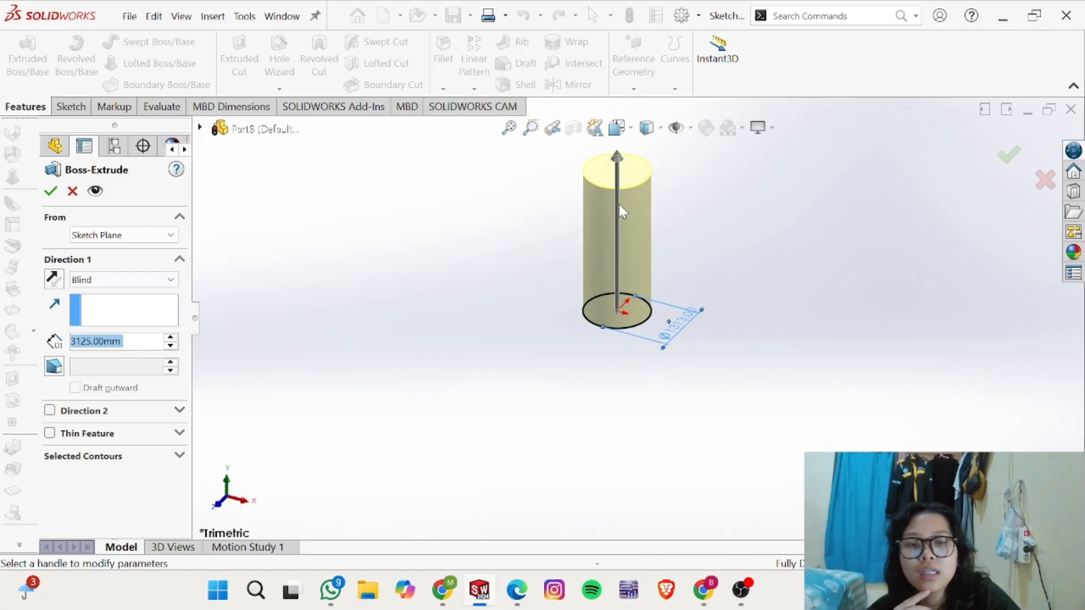
scroll(633, 310, down, 3)
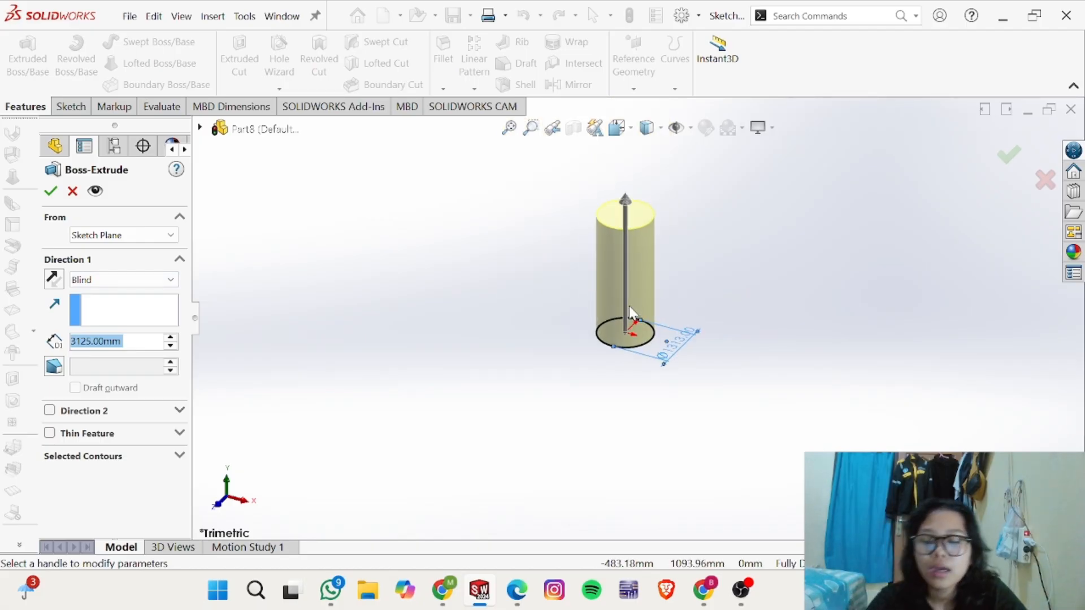
key(alt+Tab)
key(alt+Tab)
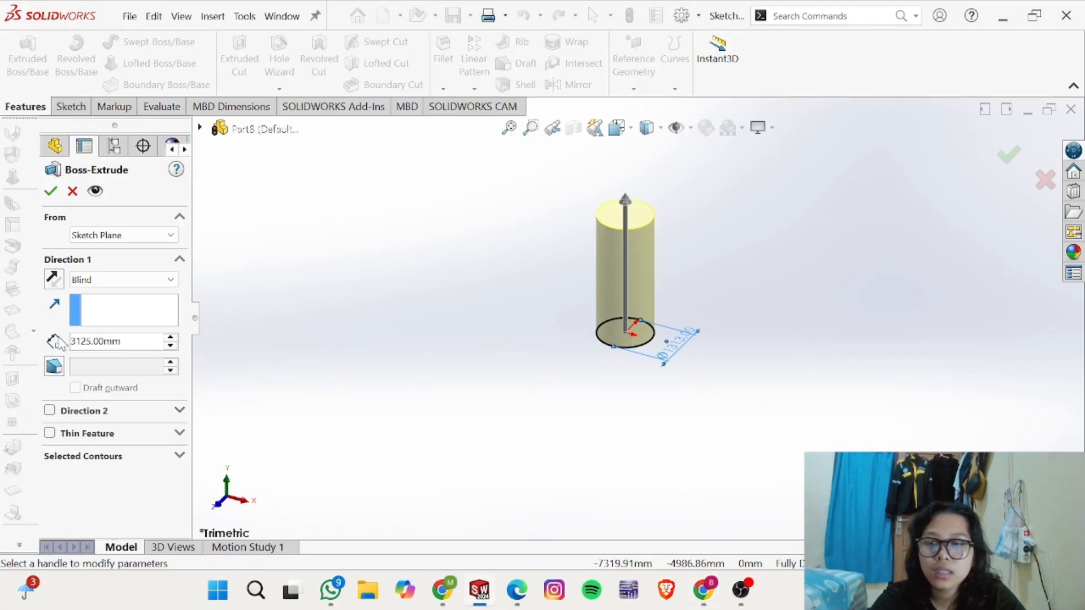
click(105, 280)
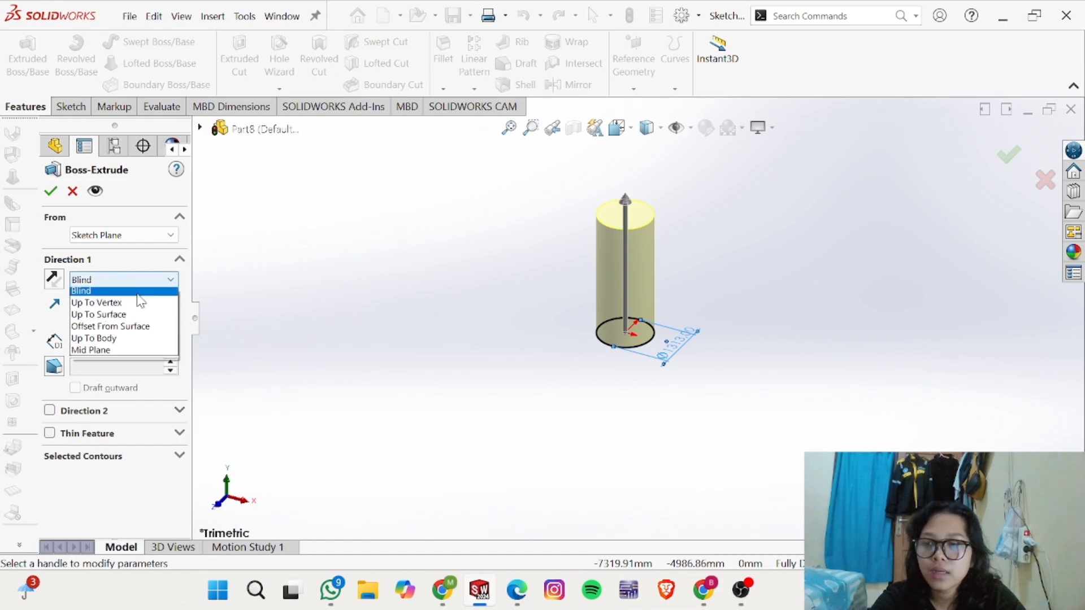
click(148, 354)
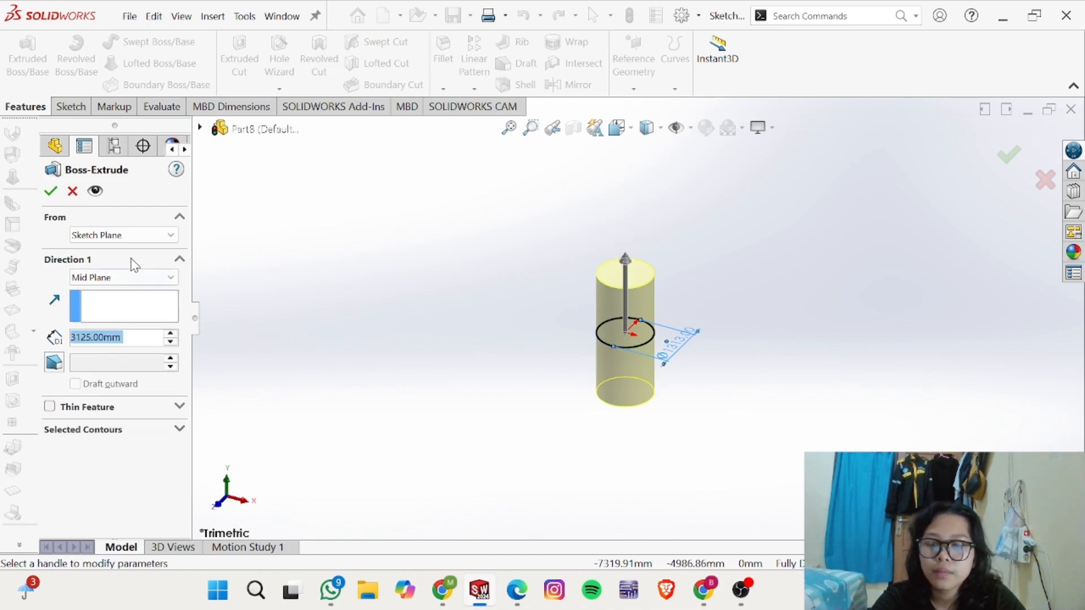
click(51, 191)
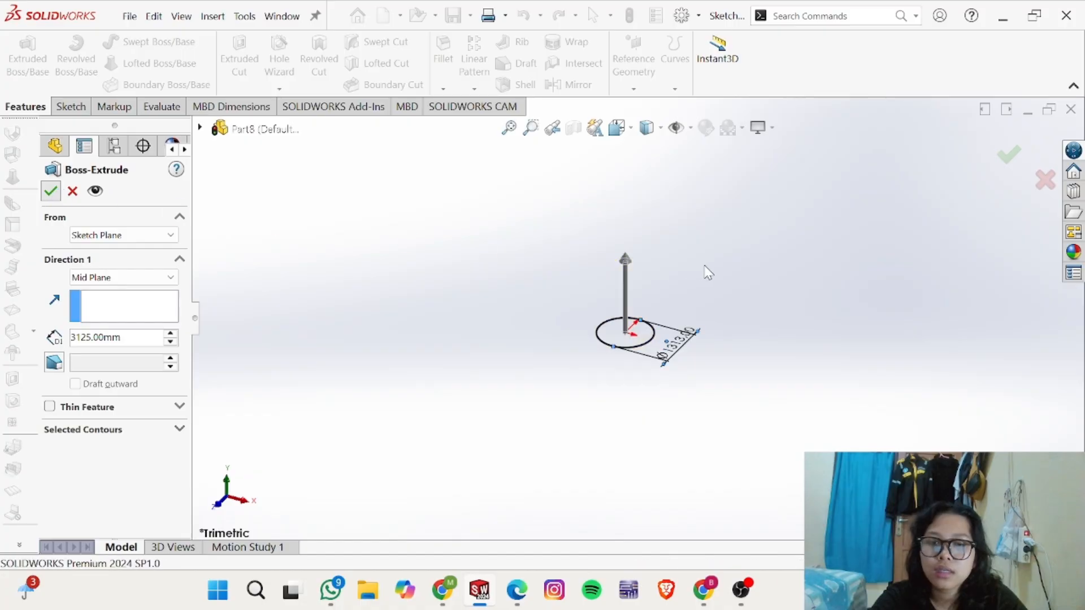
Step: Recheck drawing d) in the PDF, and sketch a circle about 996 mm in diameter centered on the origin on the cylinder's top face
key(alt+Tab)
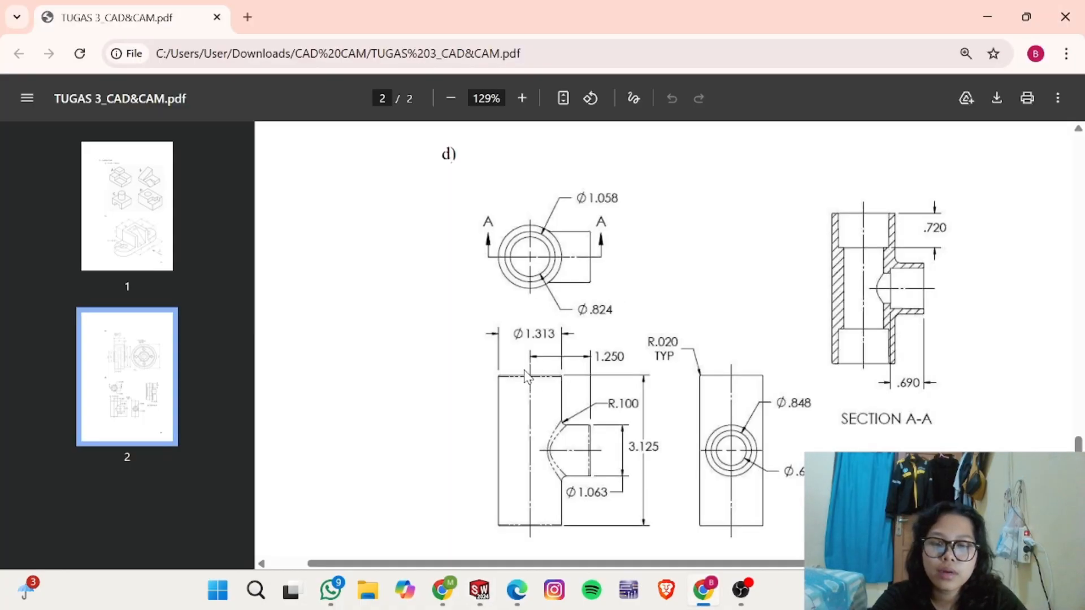
key(alt+Tab)
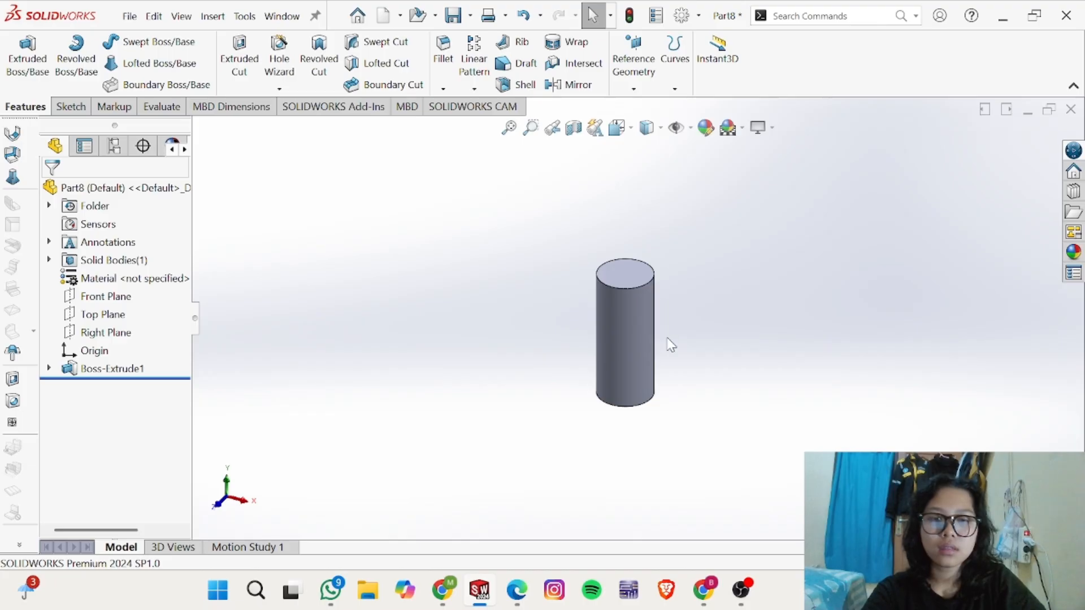
scroll(667, 288, up, 2)
mouse_move(621, 288)
middle_down()
mouse_move(625, 340)
mouse_move(629, 308)
middle_up()
scroll(627, 308, down, 3)
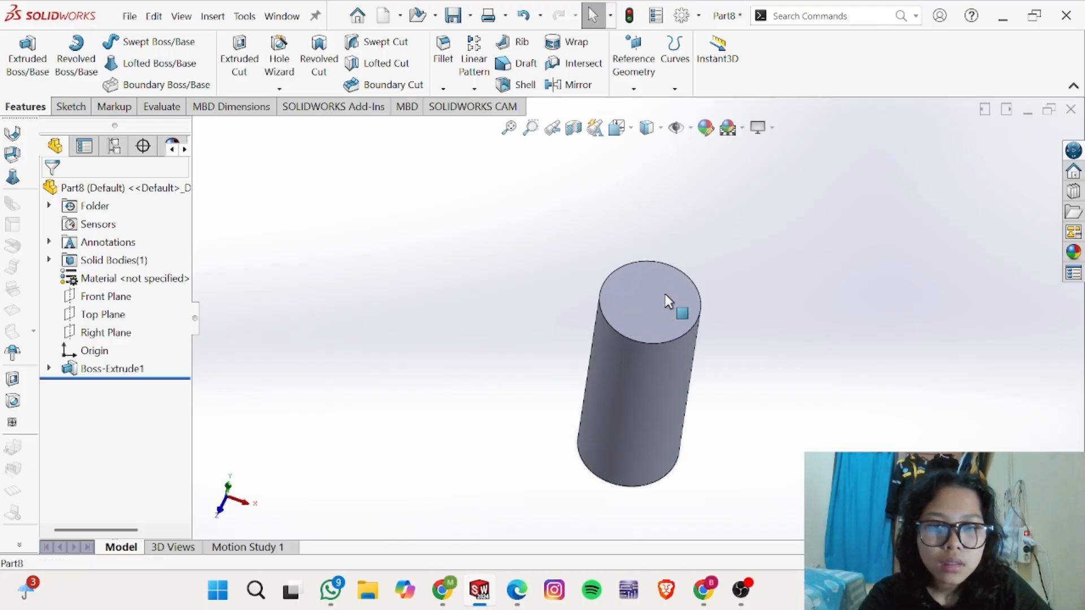
click(676, 305)
click(725, 258)
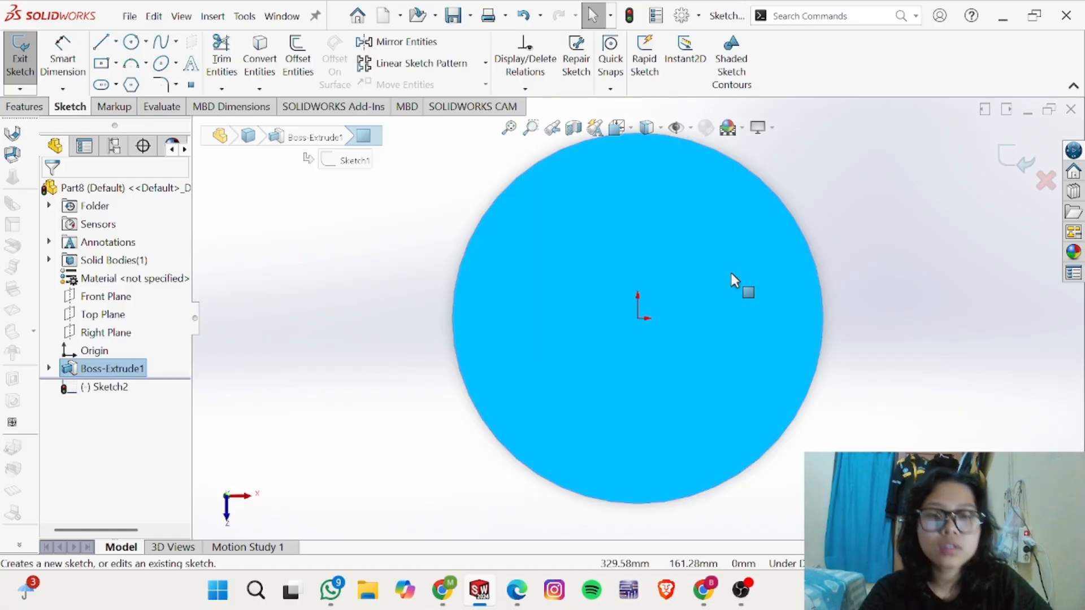
click(133, 43)
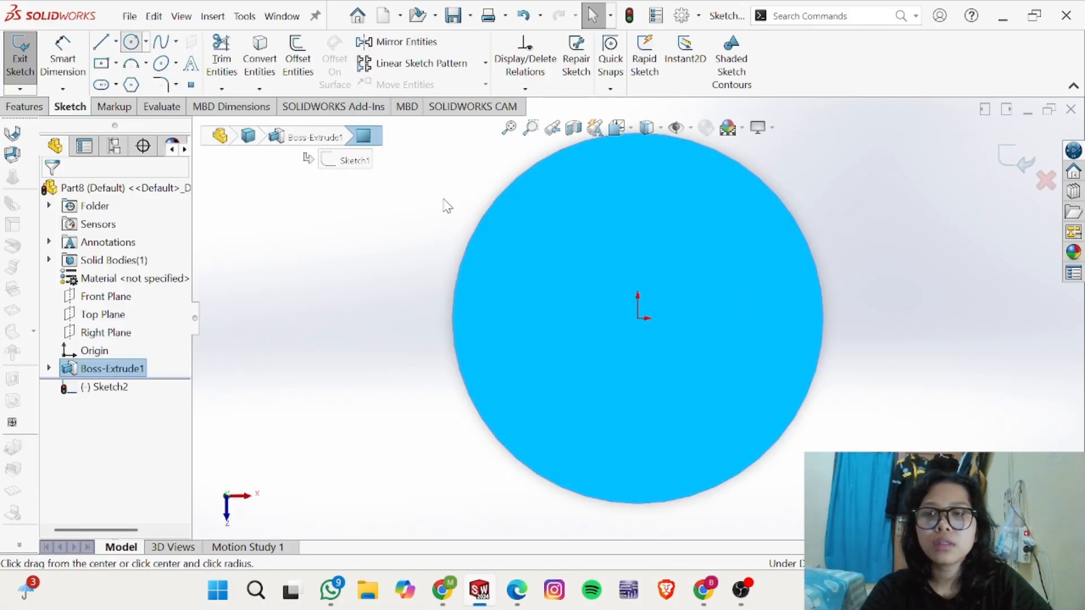
click(639, 319)
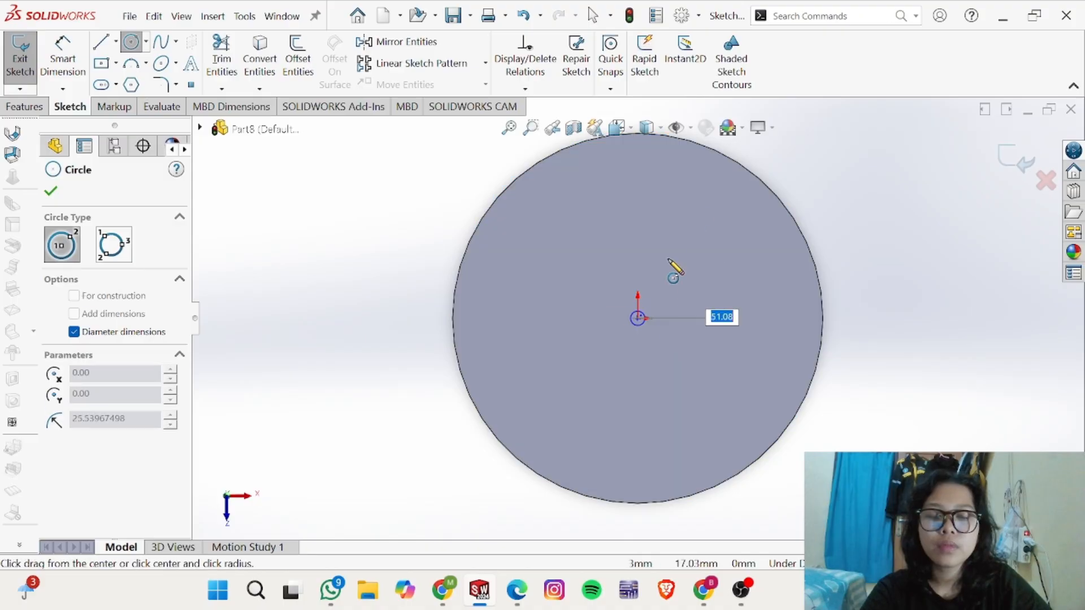
click(701, 208)
Step: Look up the socket diameter in the PDF drawing and dimension the top-face circle's diameter as 1058 mm
key(alt+Tab)
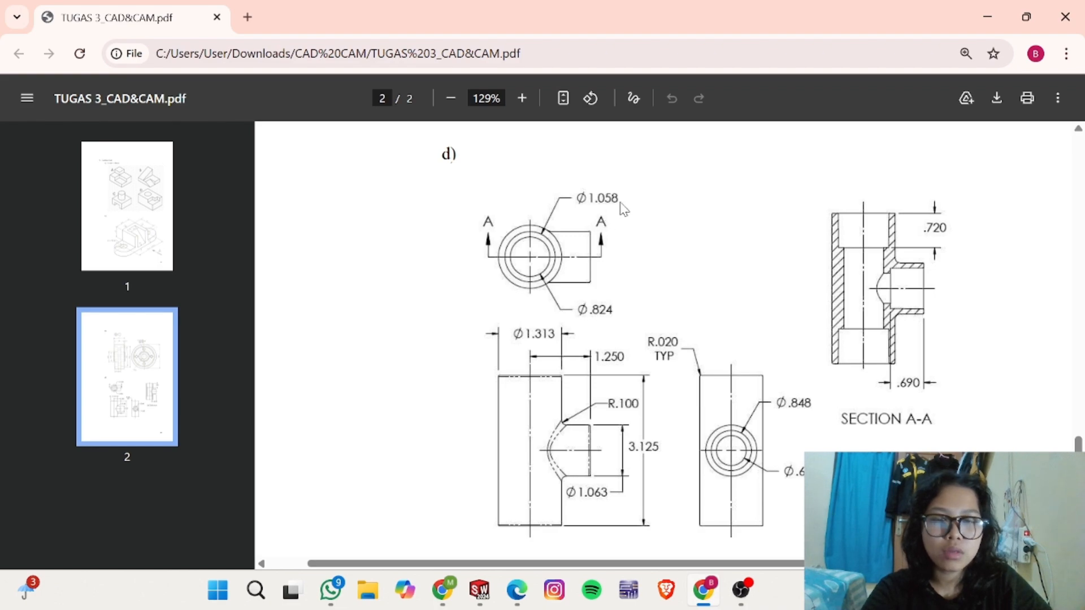
key(alt+Tab)
right_drag(850, 340, 867, 182)
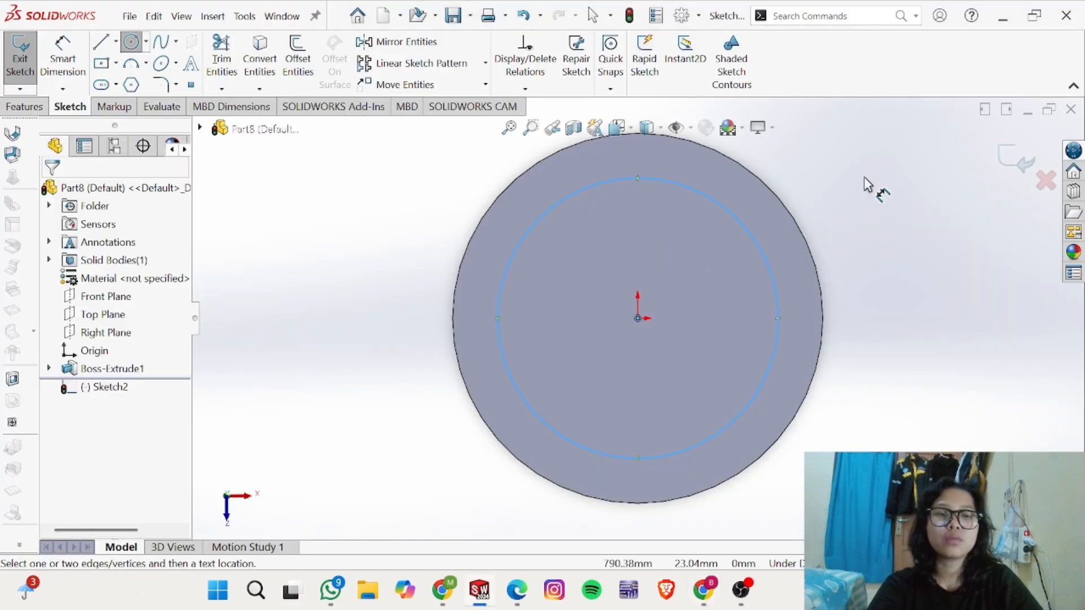
click(767, 266)
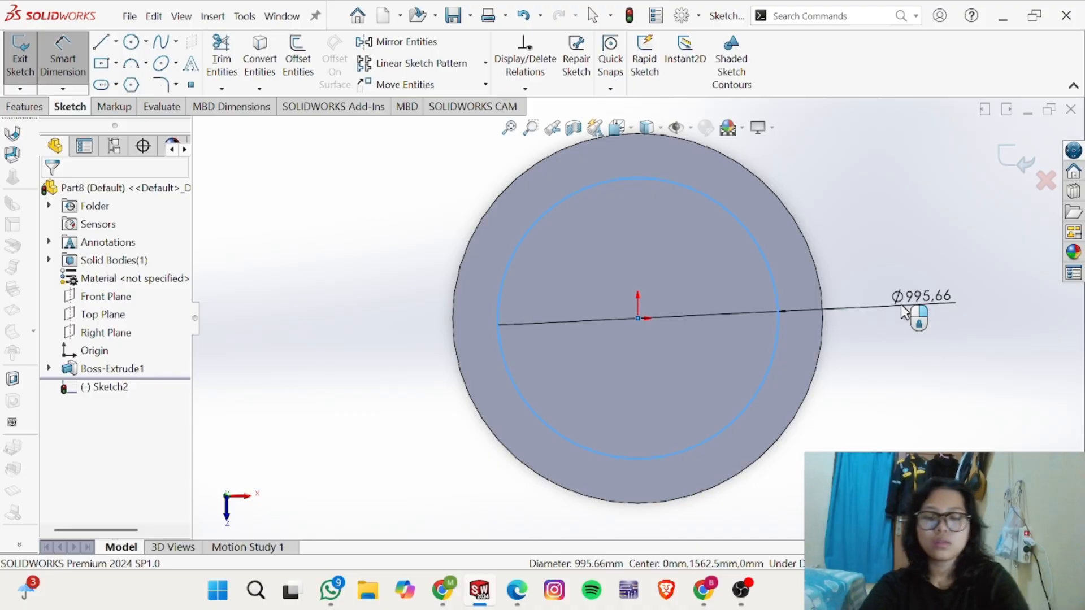
click(906, 313)
text(1058)
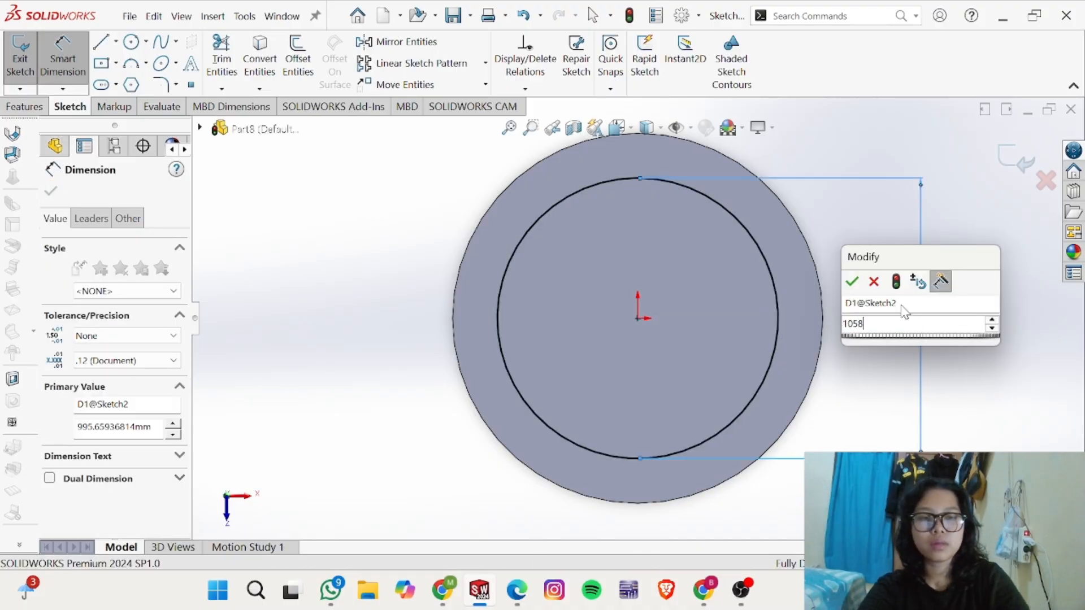
key(Return)
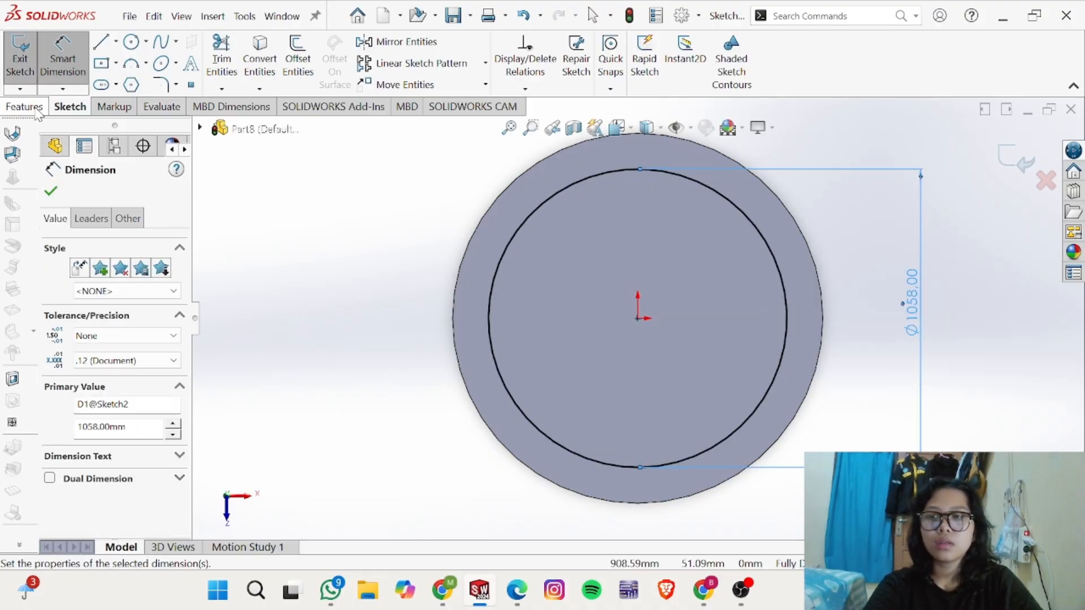
Step: Check the socket depth in the PDF section view and cut the 1058 mm circle into the cylinder with a Blind depth of 720 mm
click(36, 110)
click(239, 62)
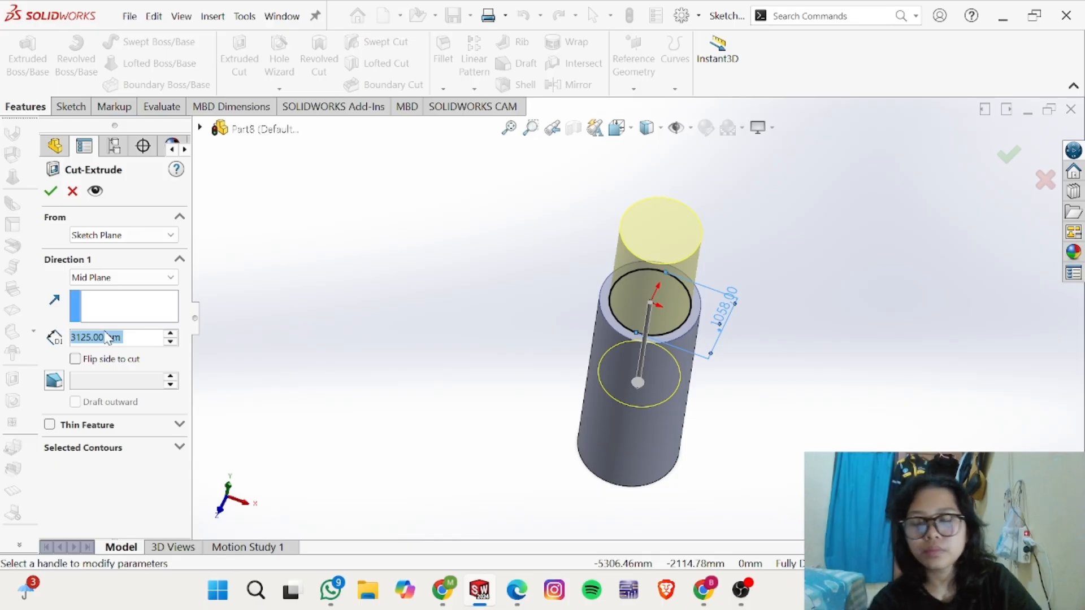
key(alt+Tab)
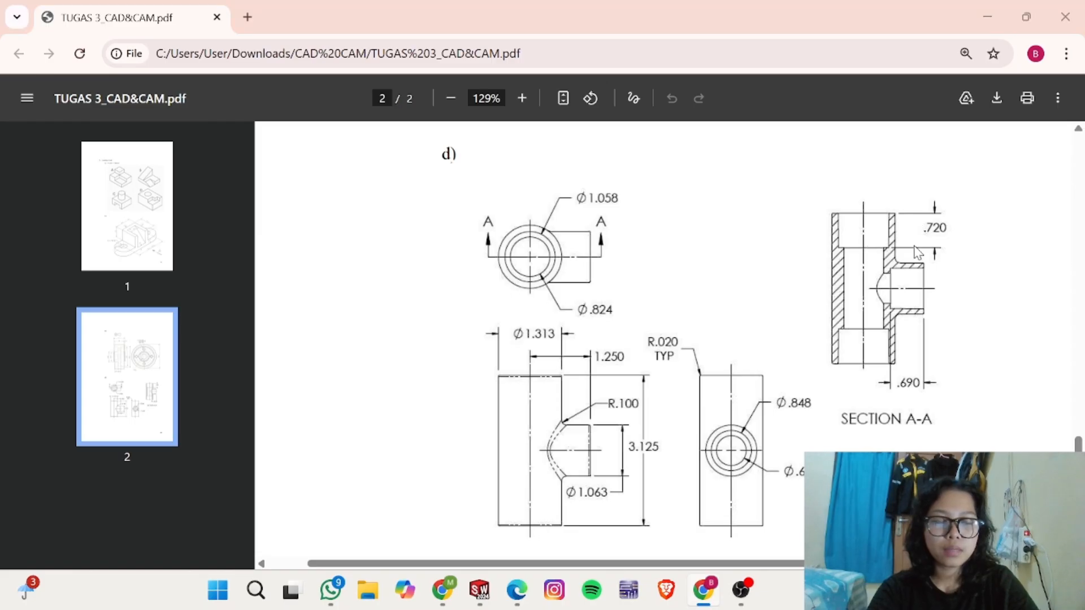
key(alt+Tab)
click(85, 278)
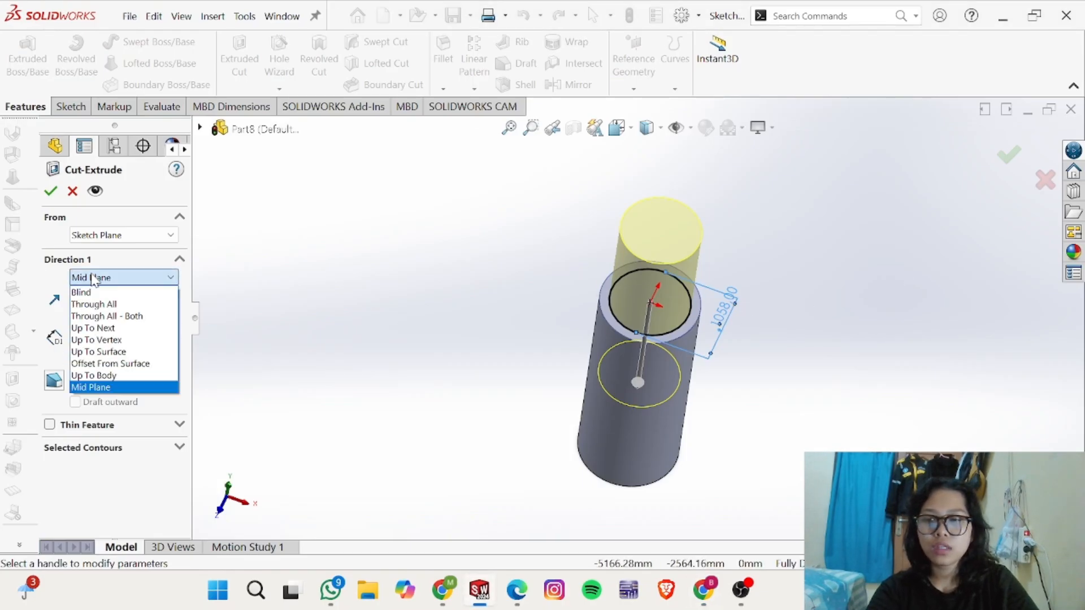
click(94, 294)
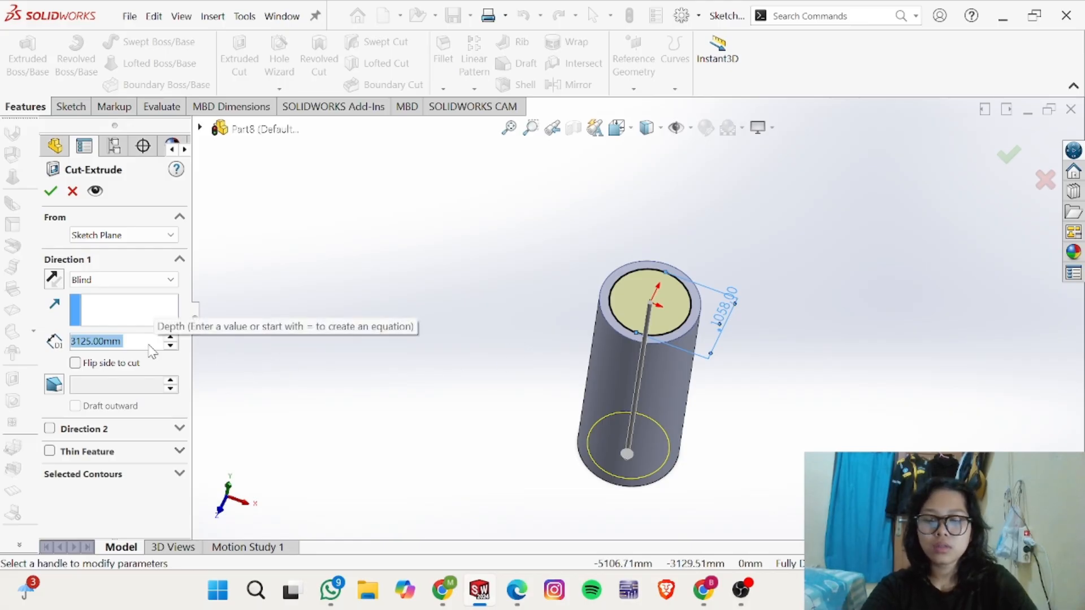
text(720)
key(Return)
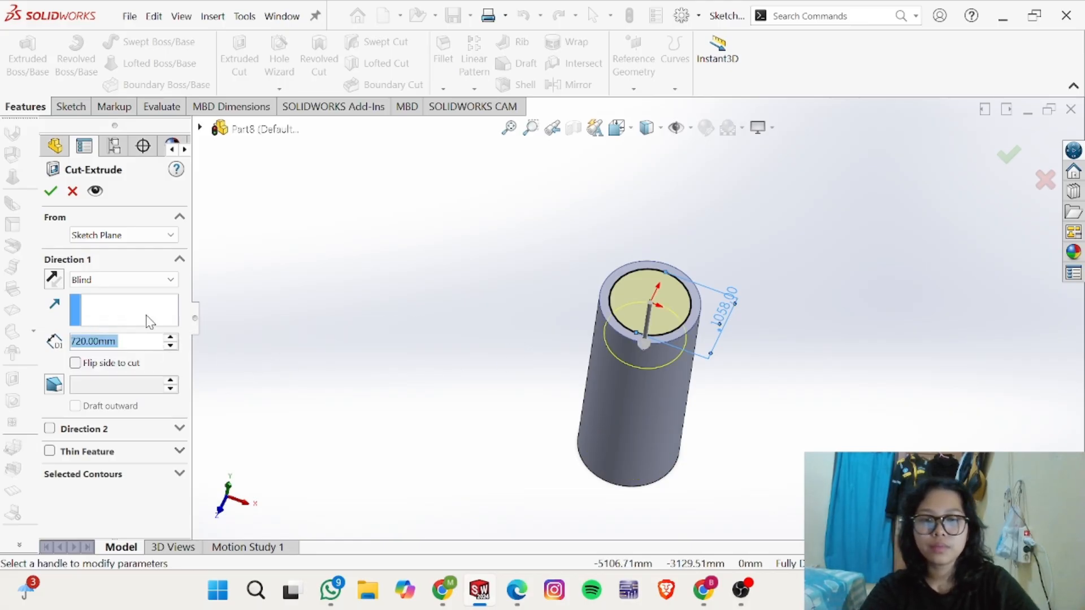
click(50, 191)
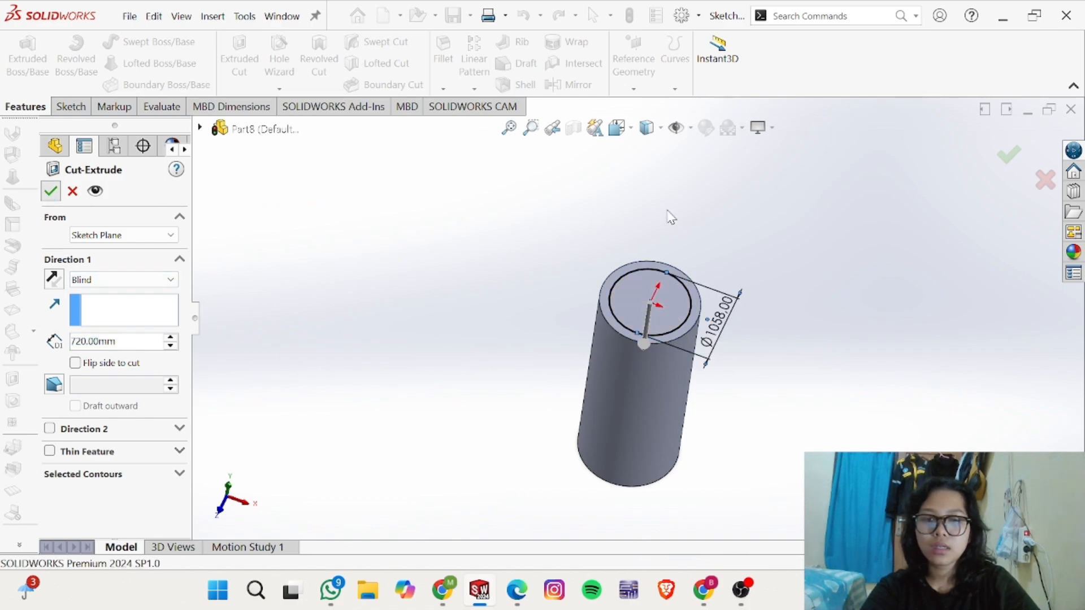
Step: Start a sketch on the cylinder's bottom face and draw a circle centered on the origin, well inside the outer edge
middle_drag(720, 399, 724, 162)
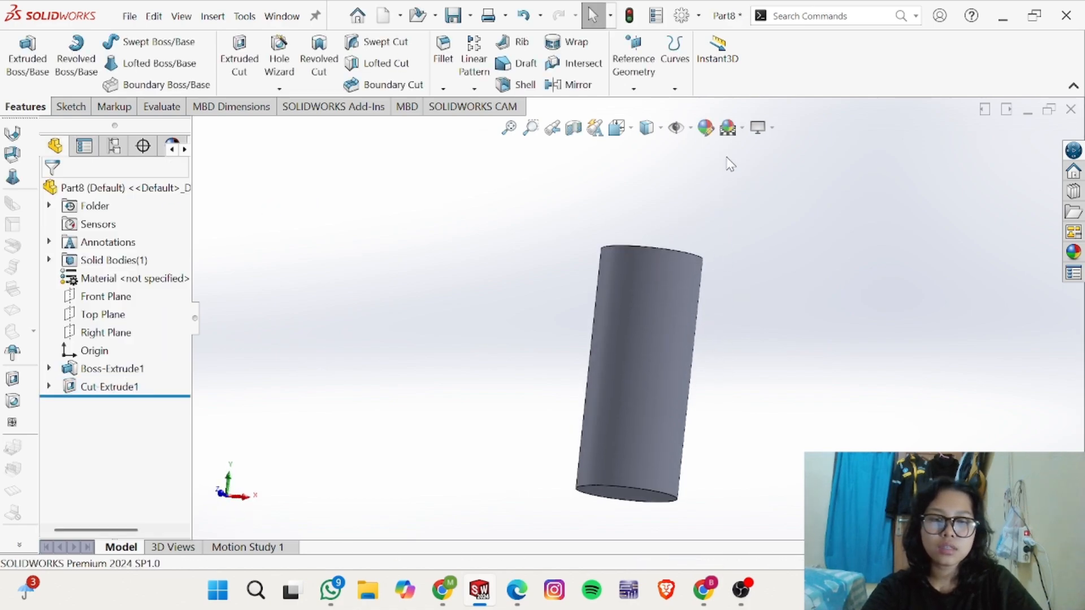
click(644, 503)
click(698, 471)
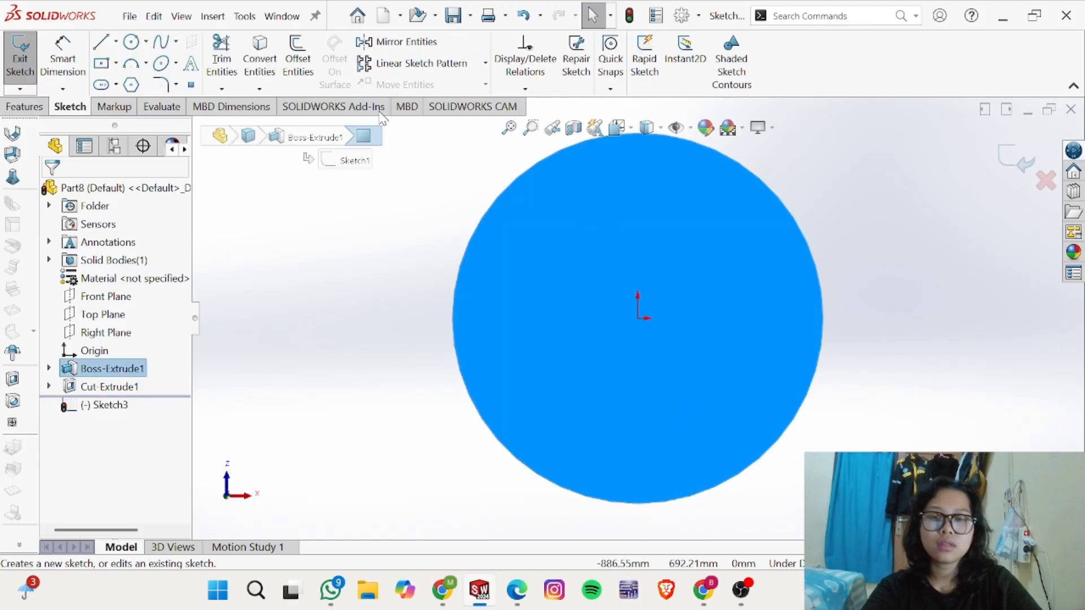
click(141, 44)
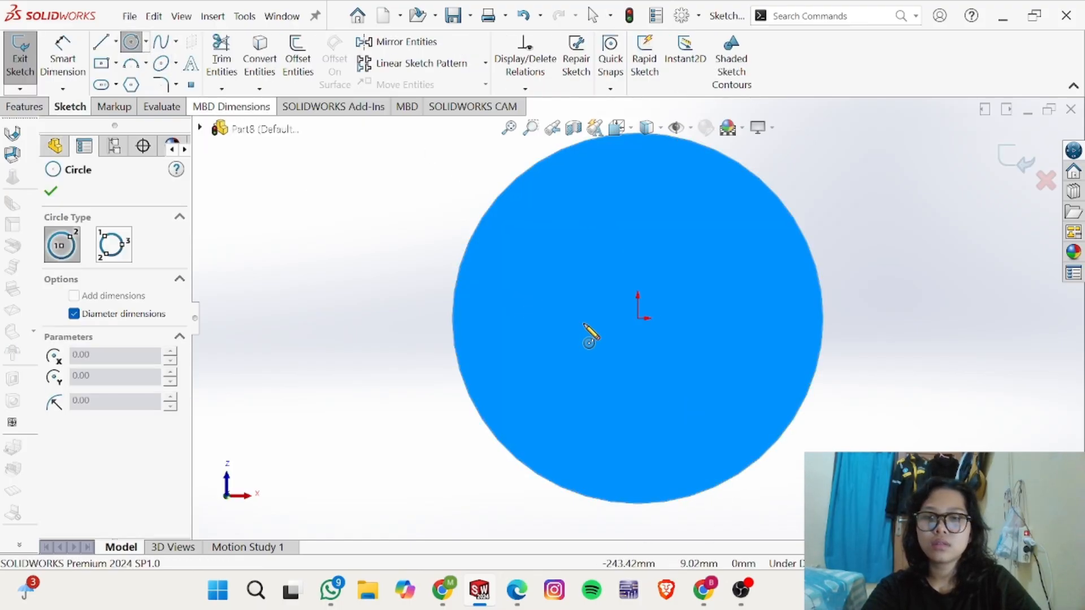
click(638, 318)
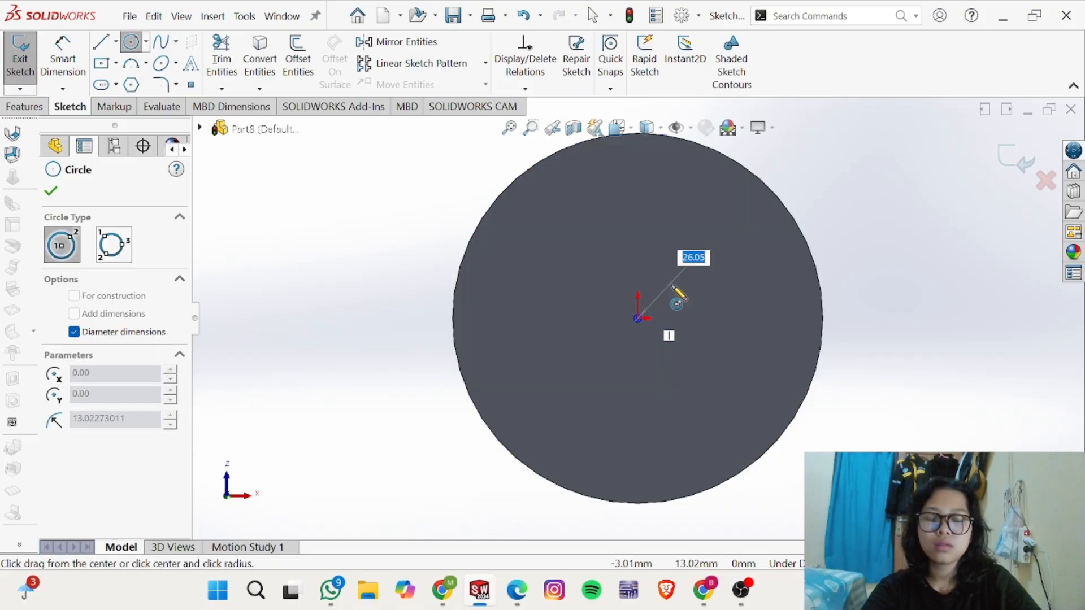
click(704, 261)
Step: Look up the socket diameter in the PDF drawing and dimension the bottom-face circle's diameter as 1058 mm
right_drag(878, 317, 876, 269)
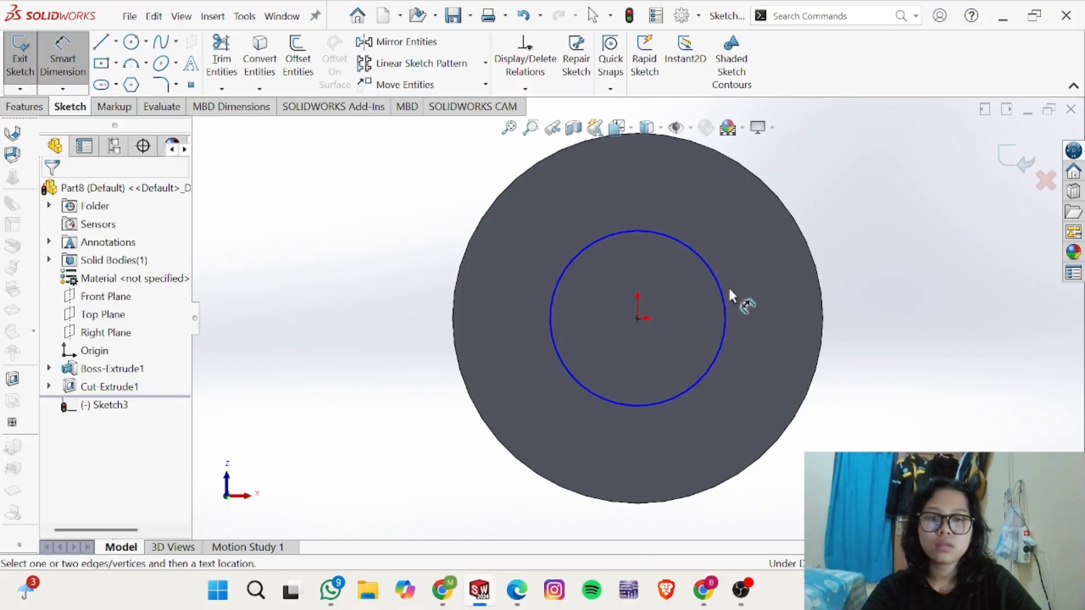
click(726, 310)
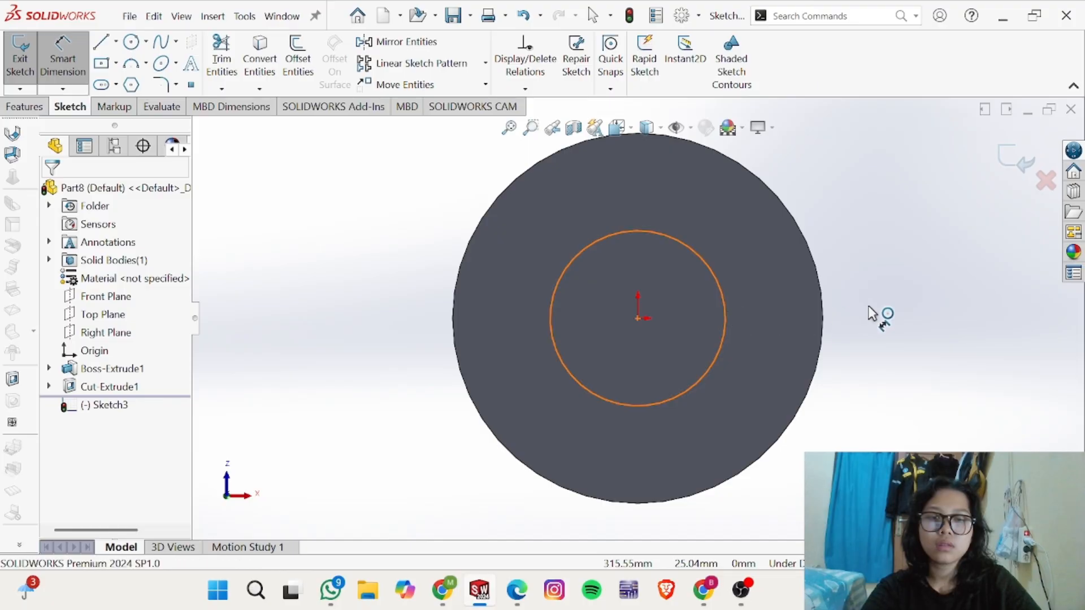
click(888, 317)
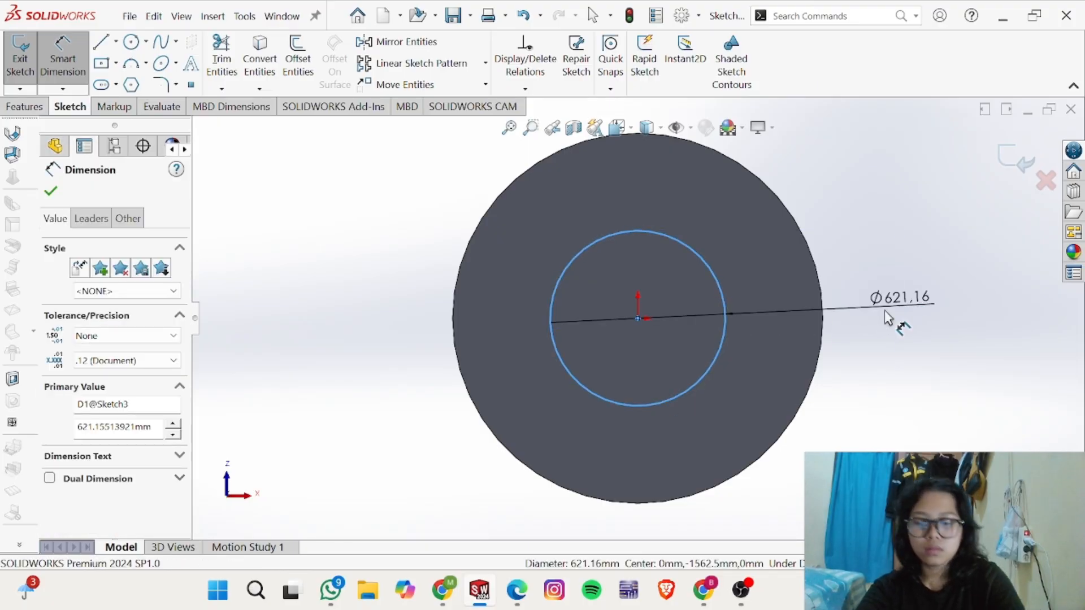
key(alt+Tab)
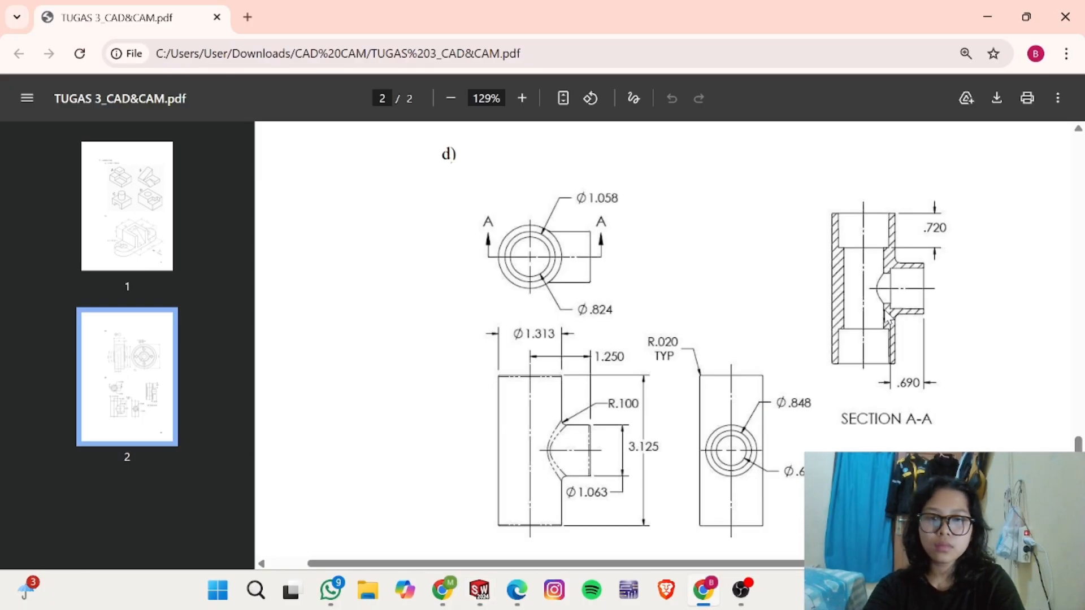
key(alt+Tab)
text(1058)
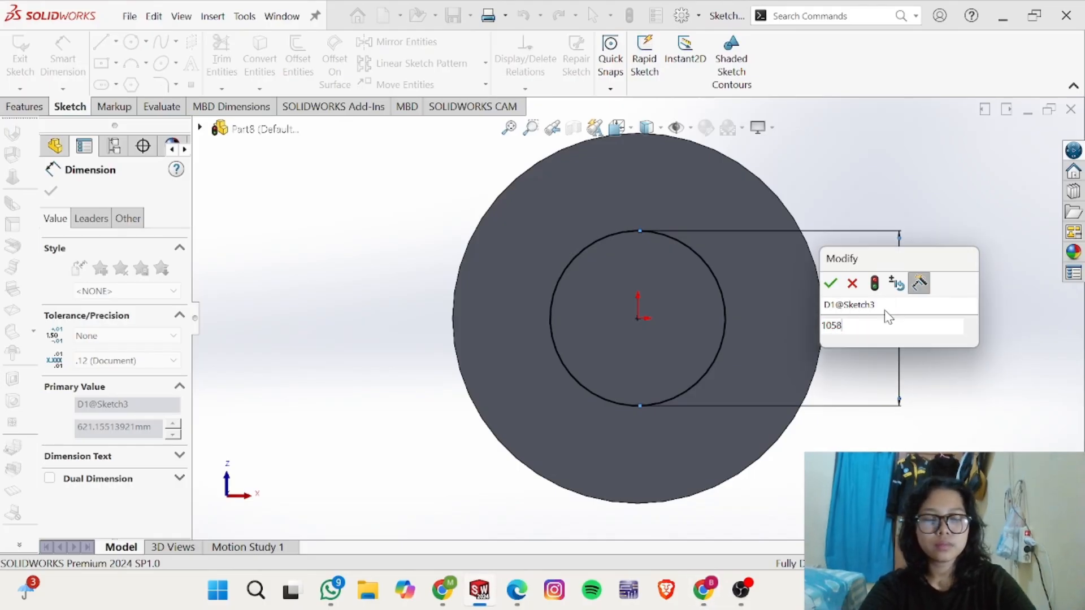
key(Return)
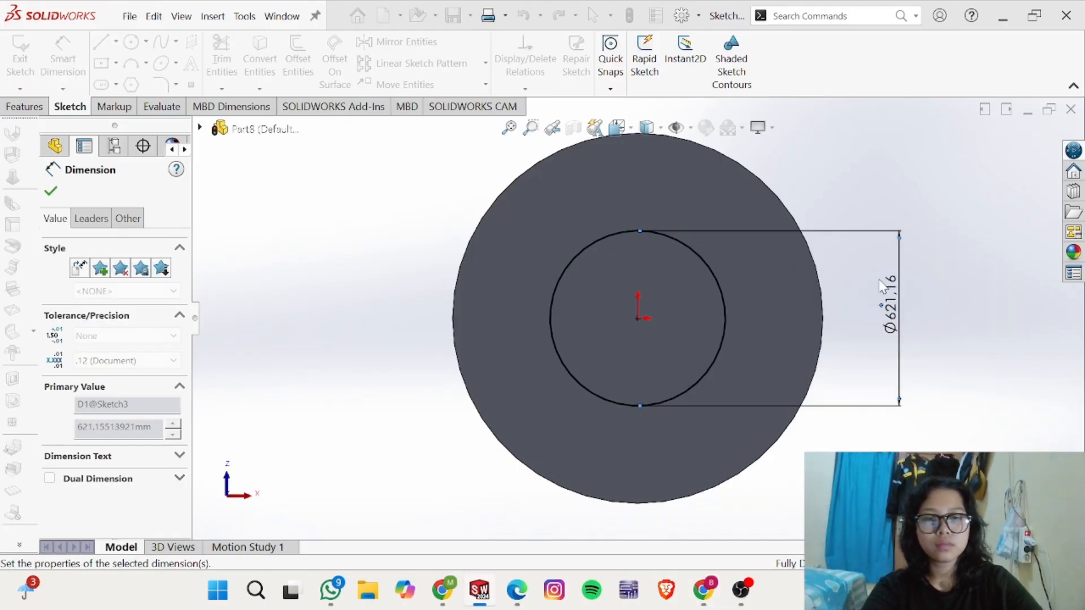
Step: Cut the bottom-face circle into the cylinder with a Blind depth of 720 mm
click(34, 108)
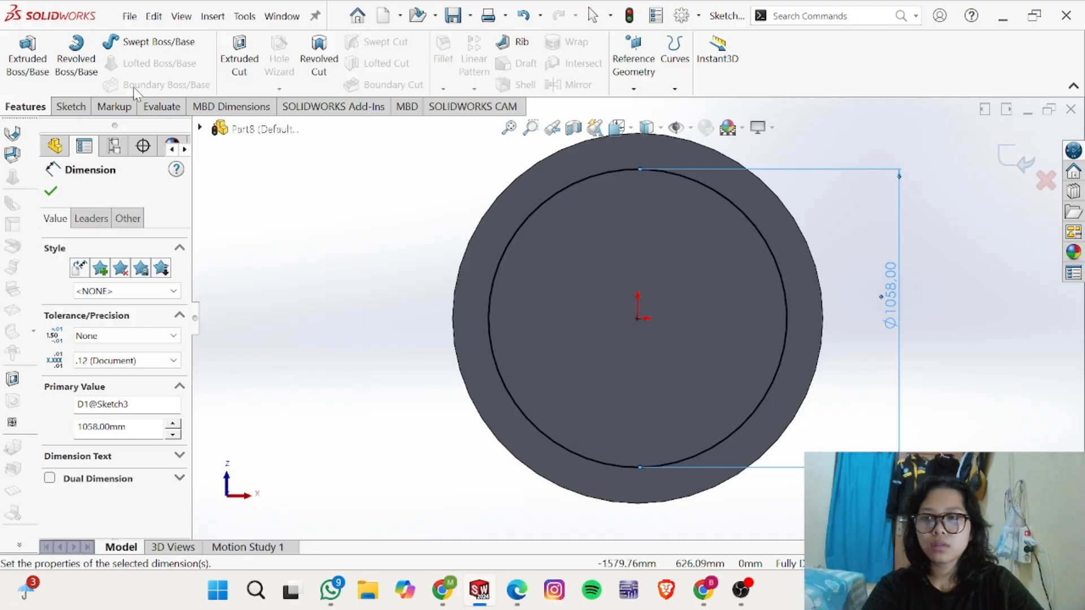
click(239, 62)
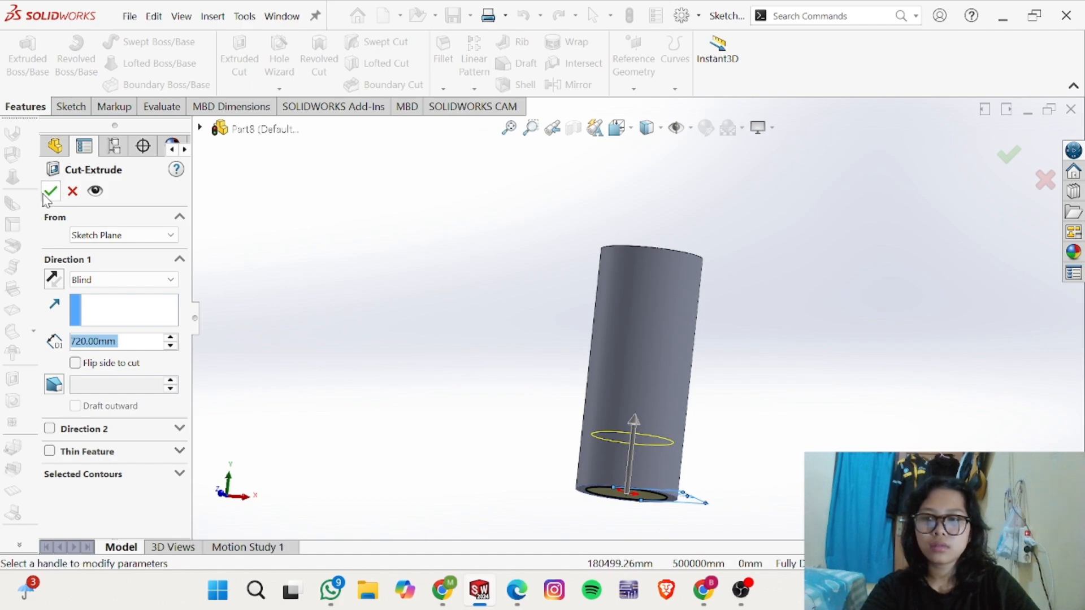
click(50, 192)
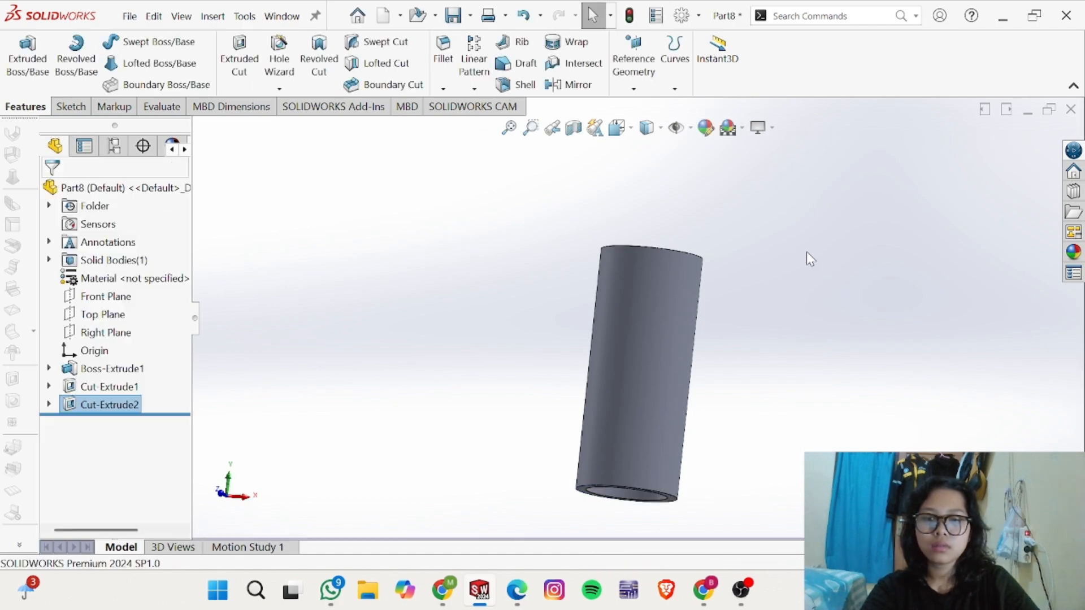
Step: Start a sketch on the floor of the top socket and draw a circle about 706 mm in diameter centered on the origin
scroll(738, 306, up, 2)
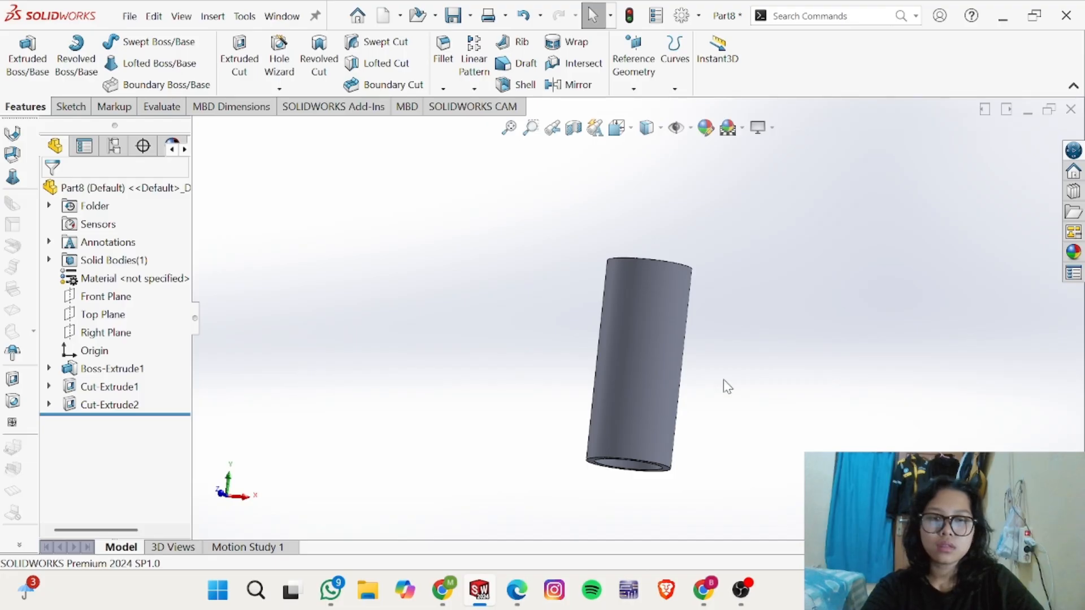
middle_drag(708, 324, 628, 436)
click(608, 343)
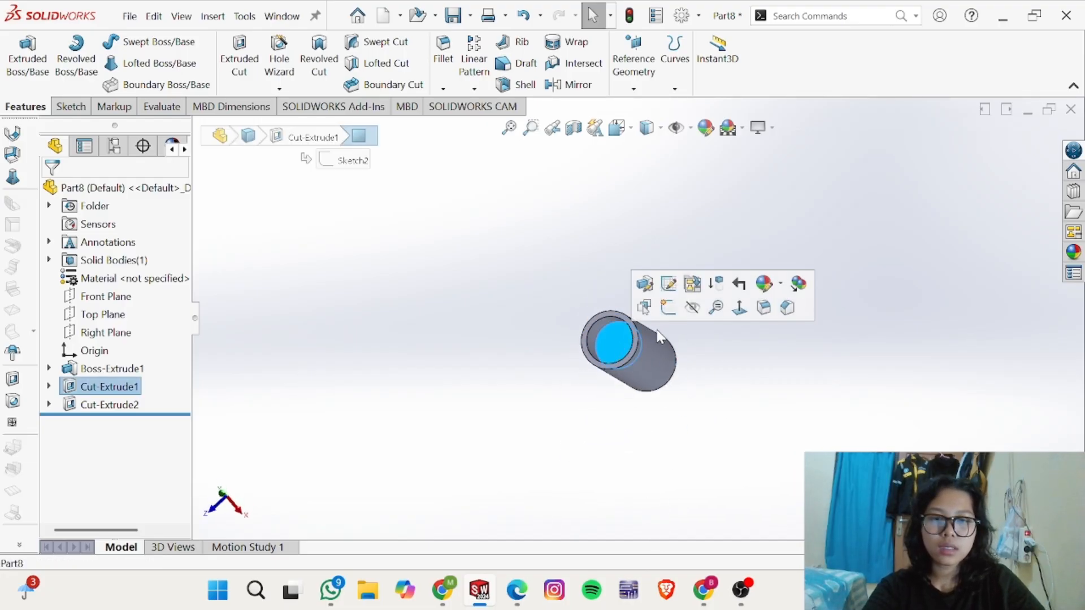
click(669, 308)
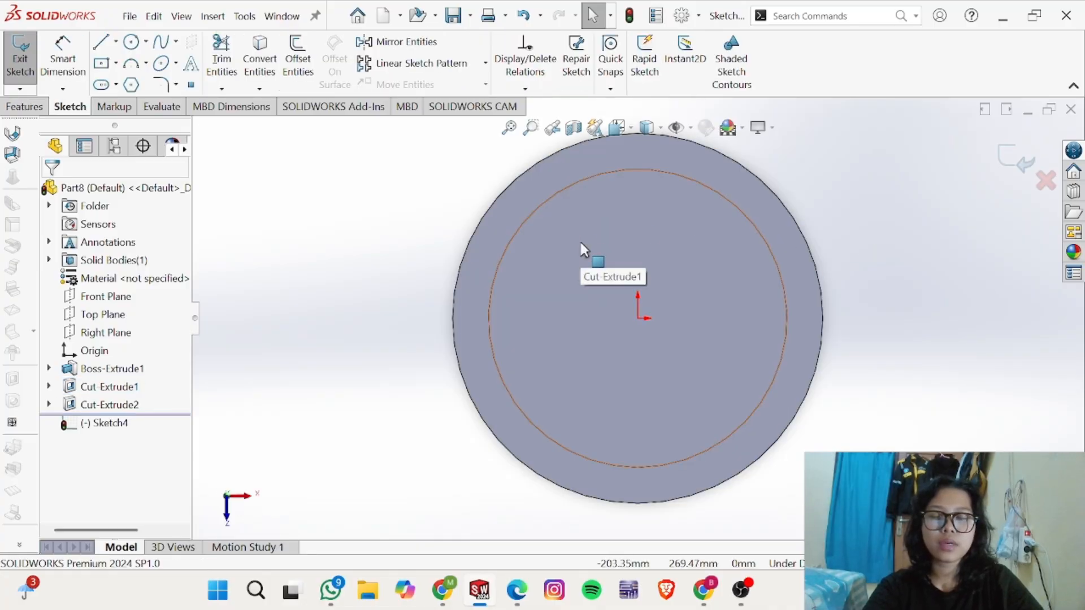
click(131, 42)
click(638, 317)
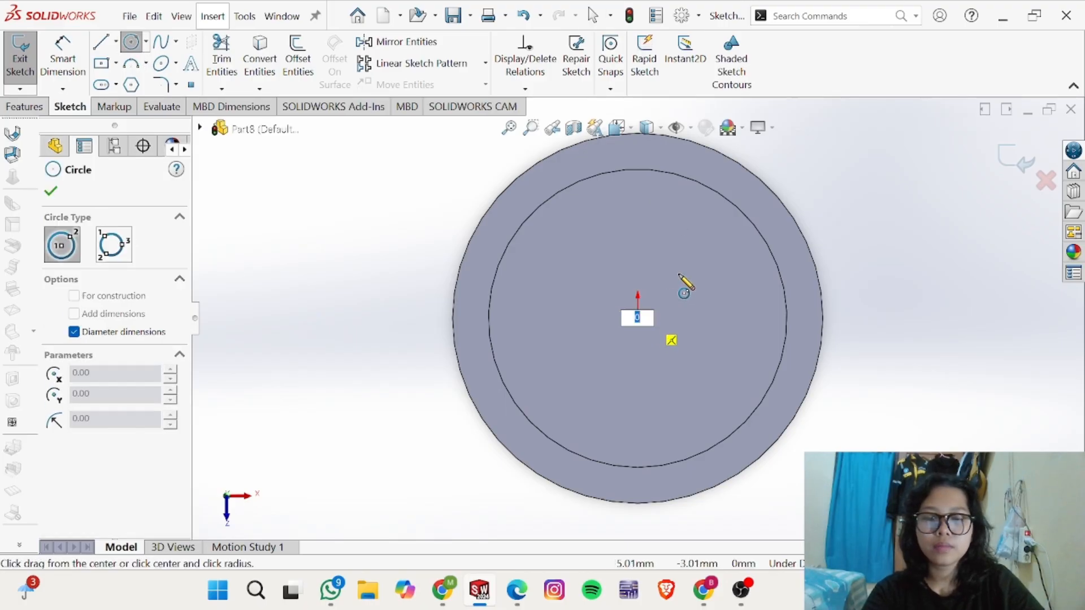
click(708, 247)
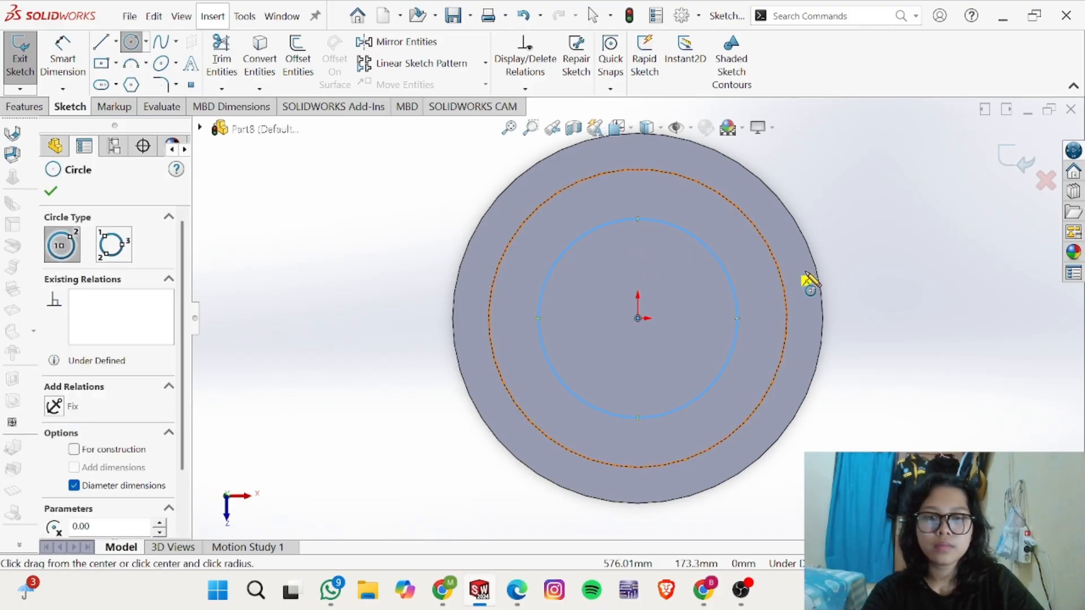
Step: Check the bore diameter in the PDF drawing and dimension the circle on the socket floor as 824 mm
click(727, 274)
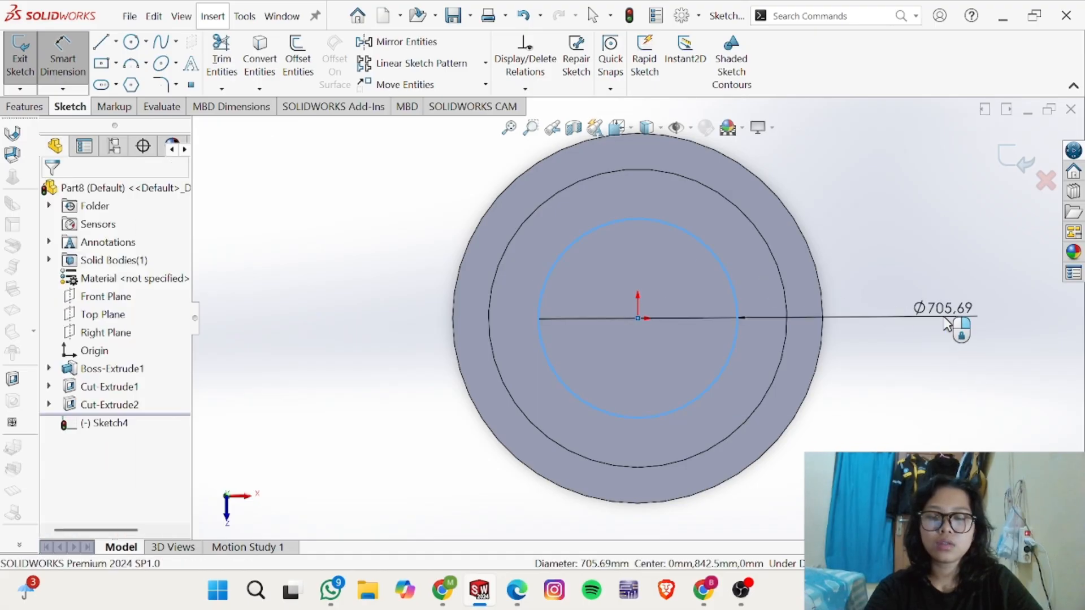
click(947, 324)
key(alt+Tab)
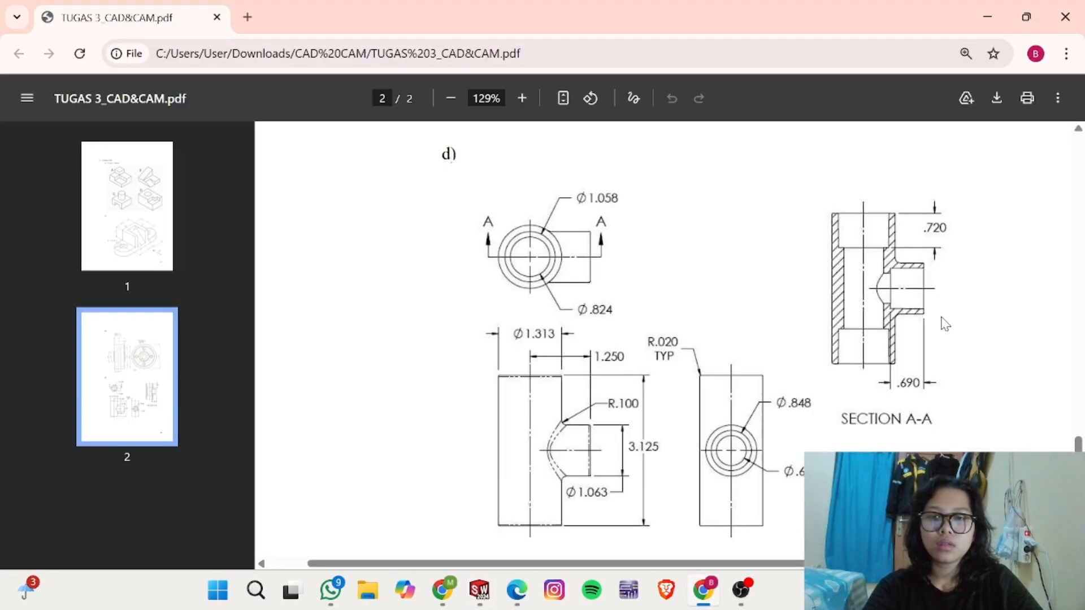
key(alt+Tab)
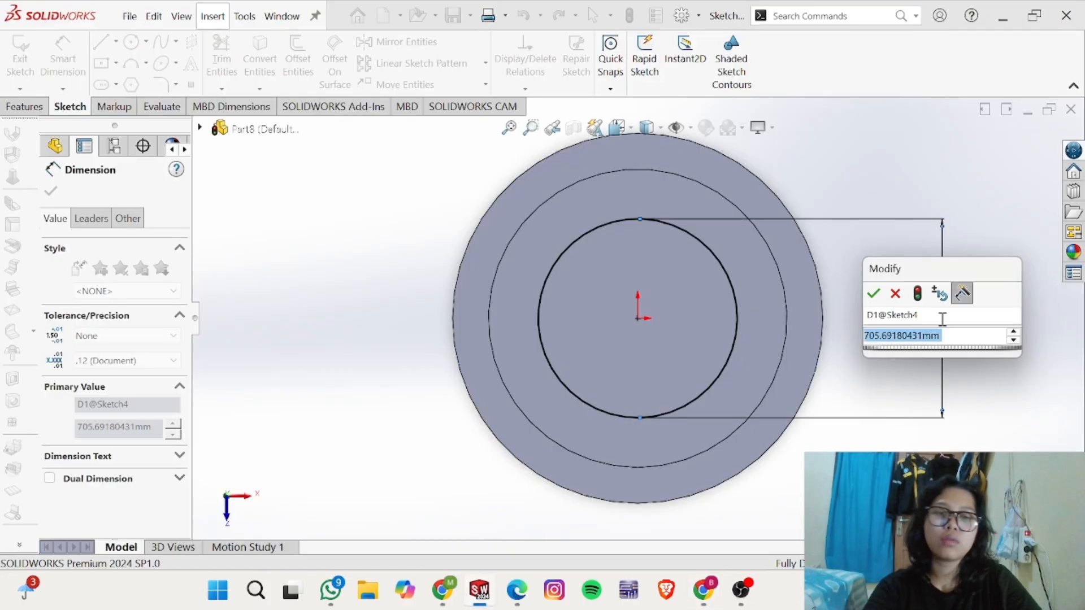
text(825)
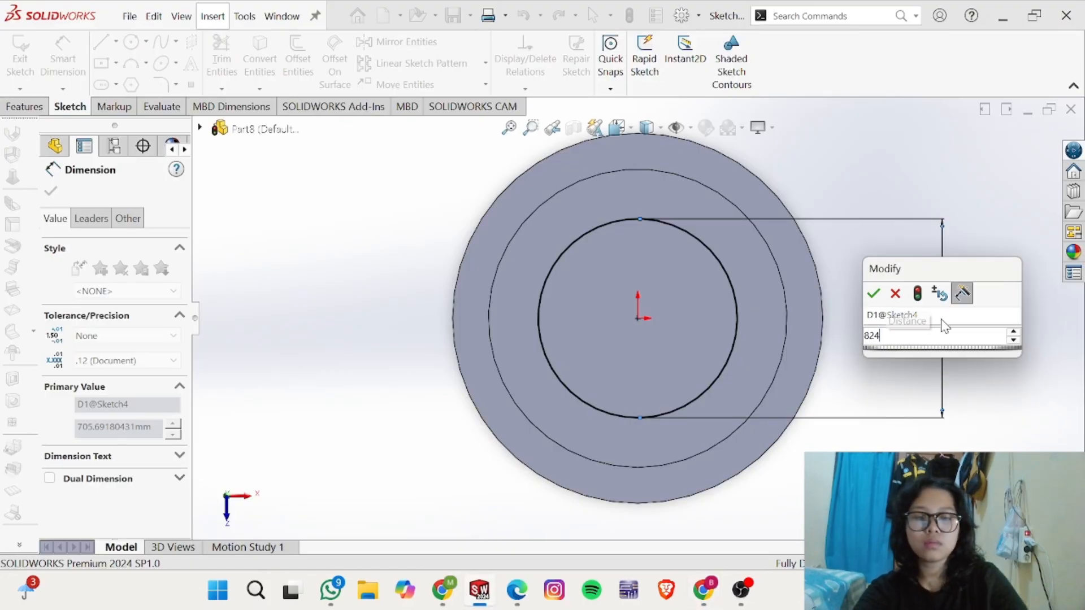
key(Return)
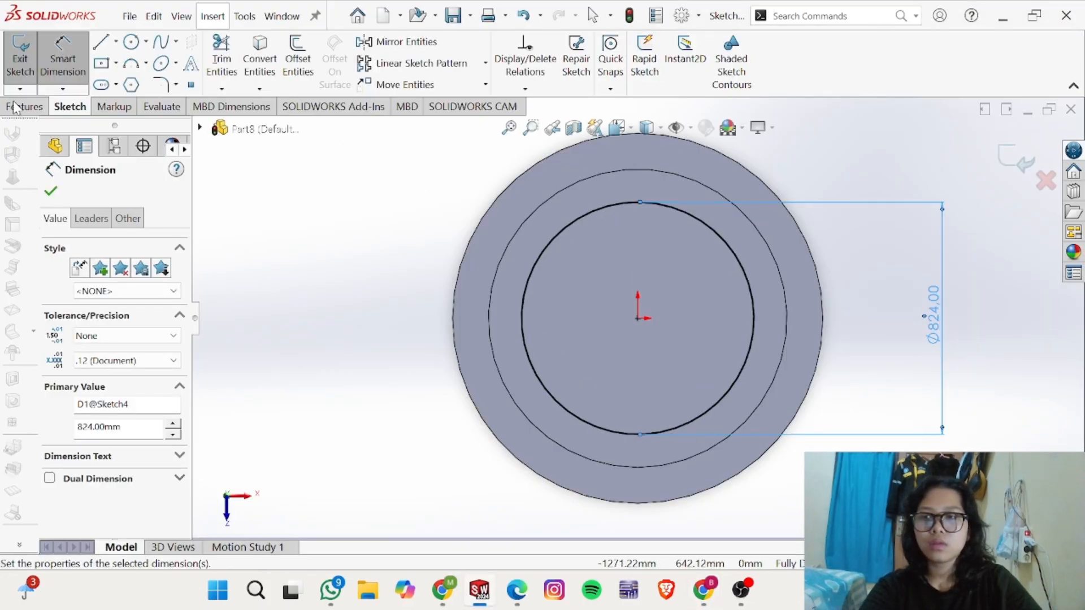
click(15, 112)
click(239, 62)
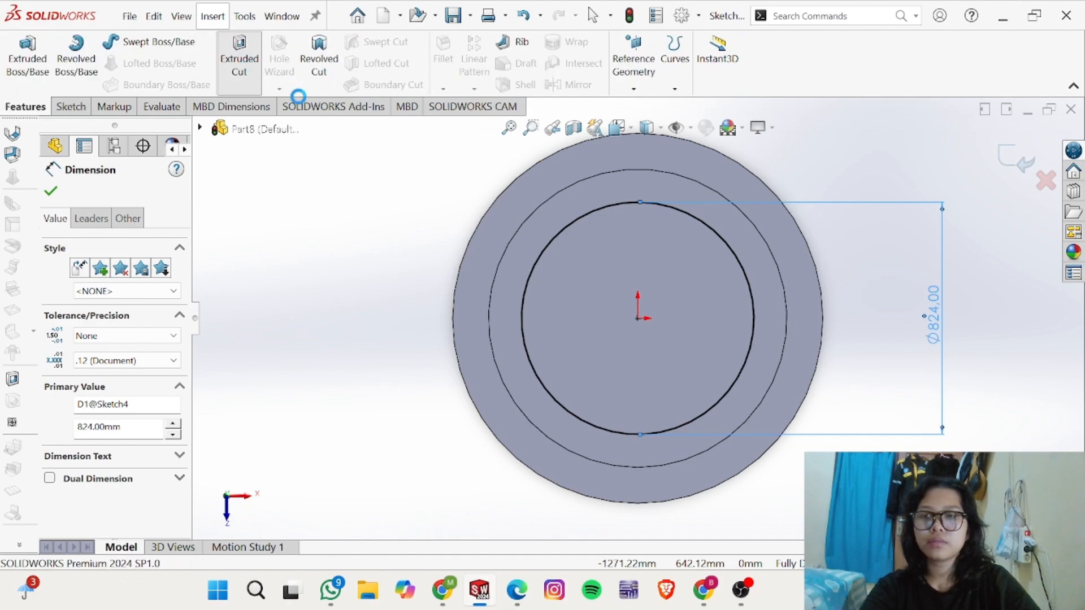
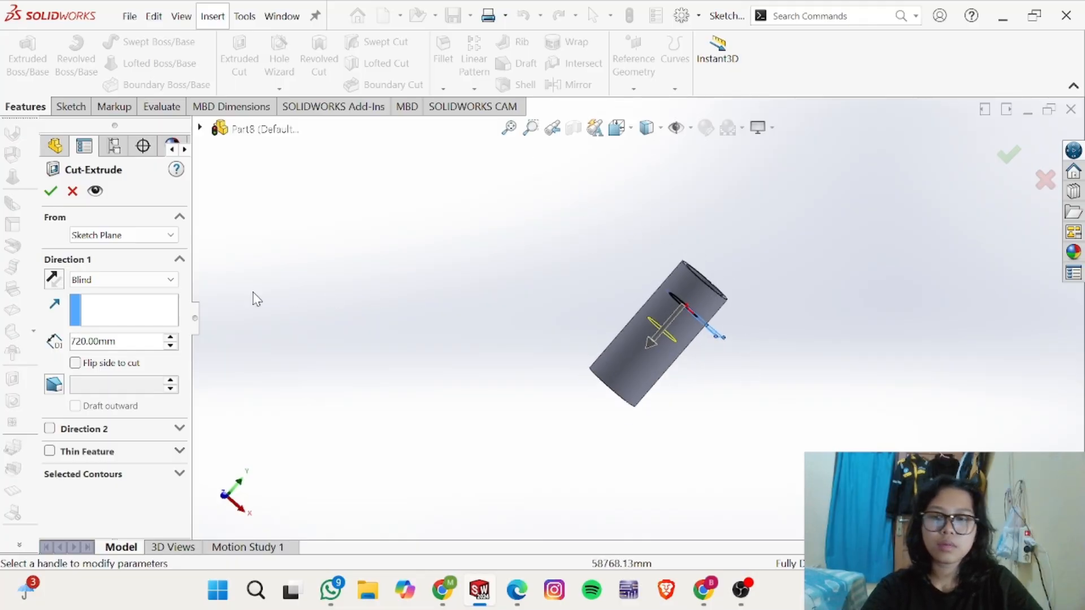
double_click(141, 344)
key(alt+Tab)
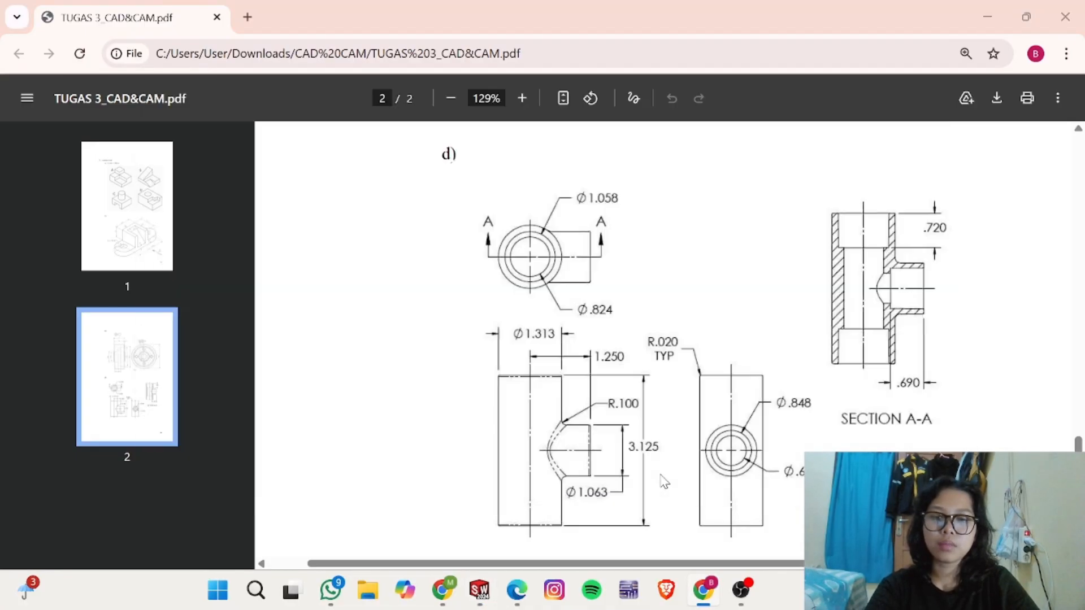
key(alt+Tab)
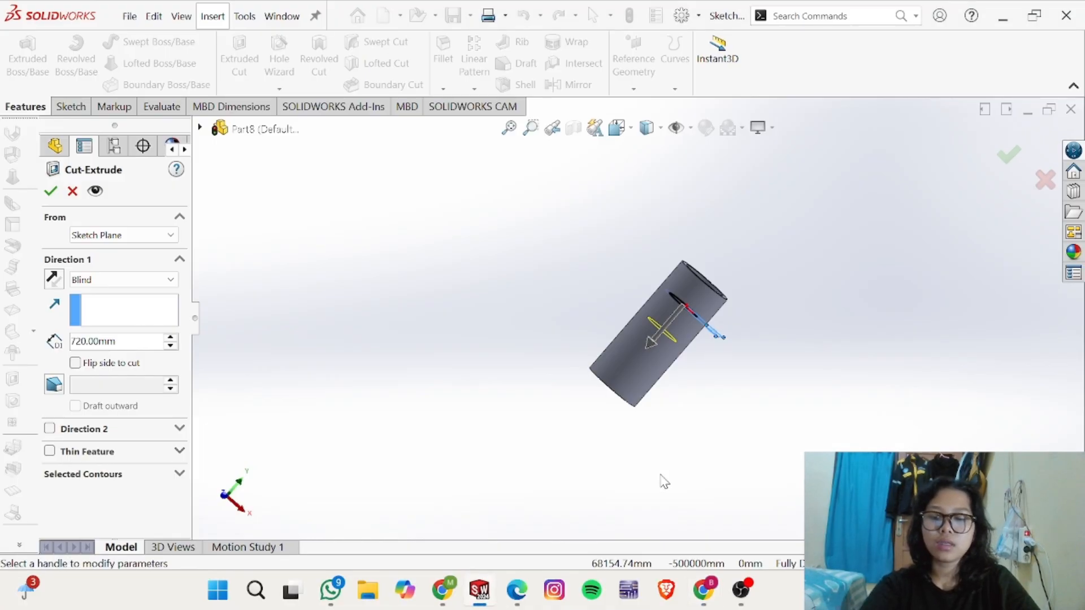
double_click(112, 342)
text(31)
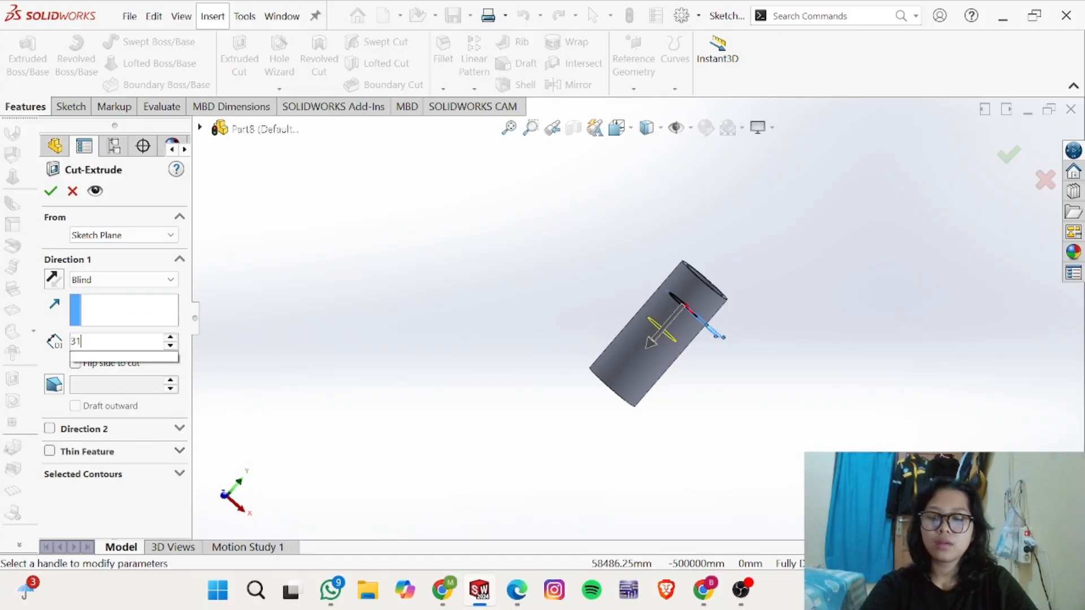
text(25-)
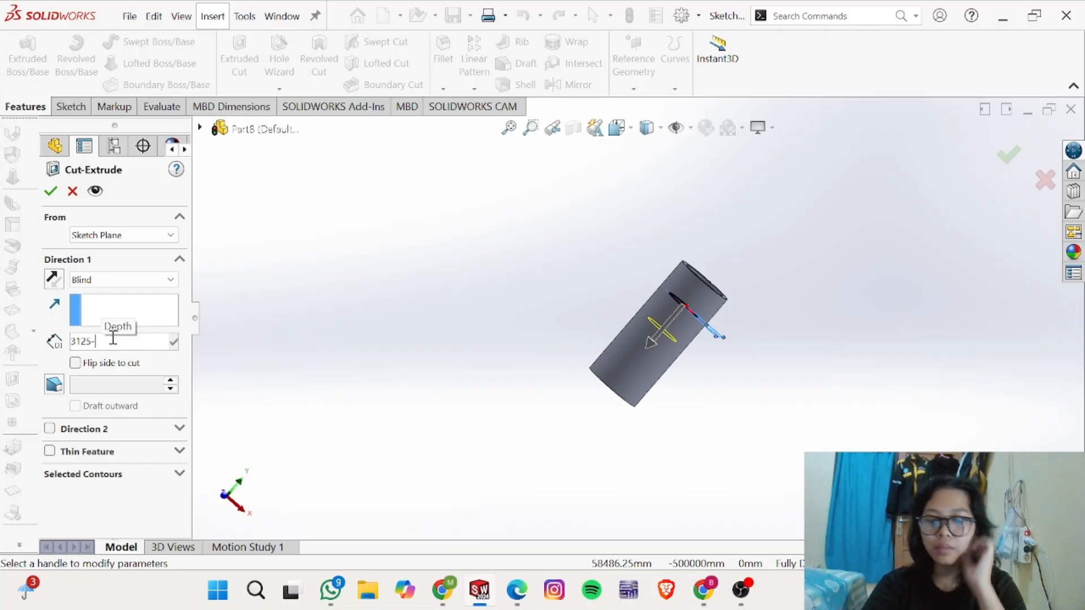
text(720)
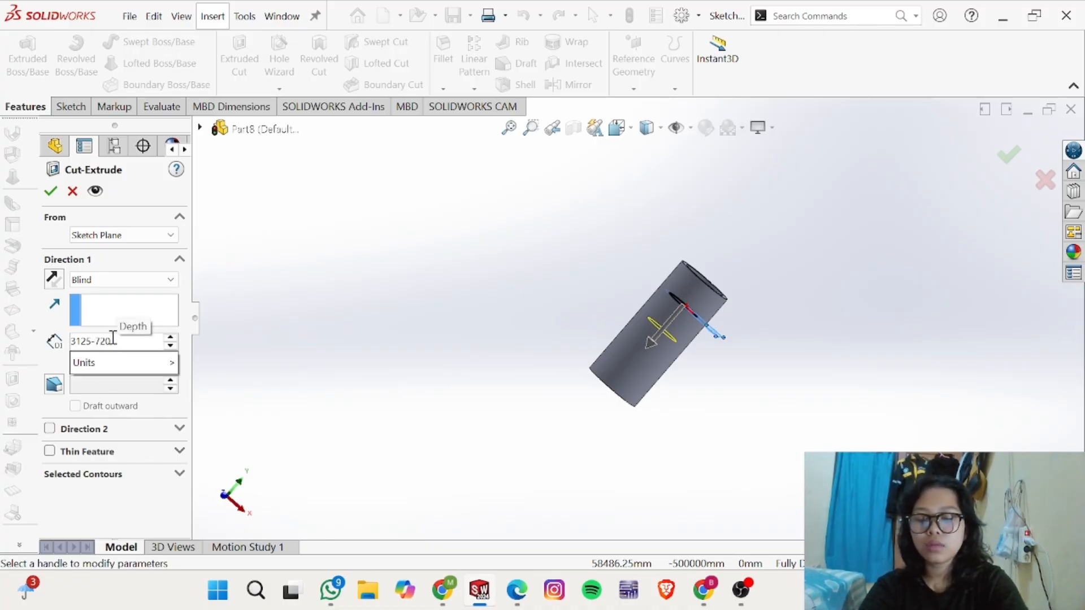
text(-720)
key(Return)
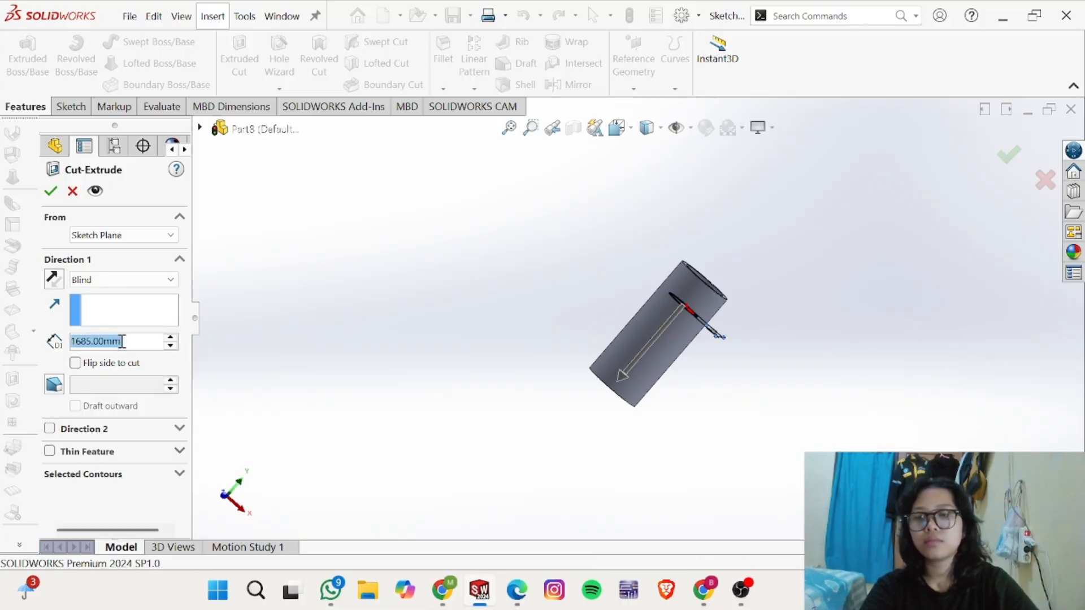
key(Return)
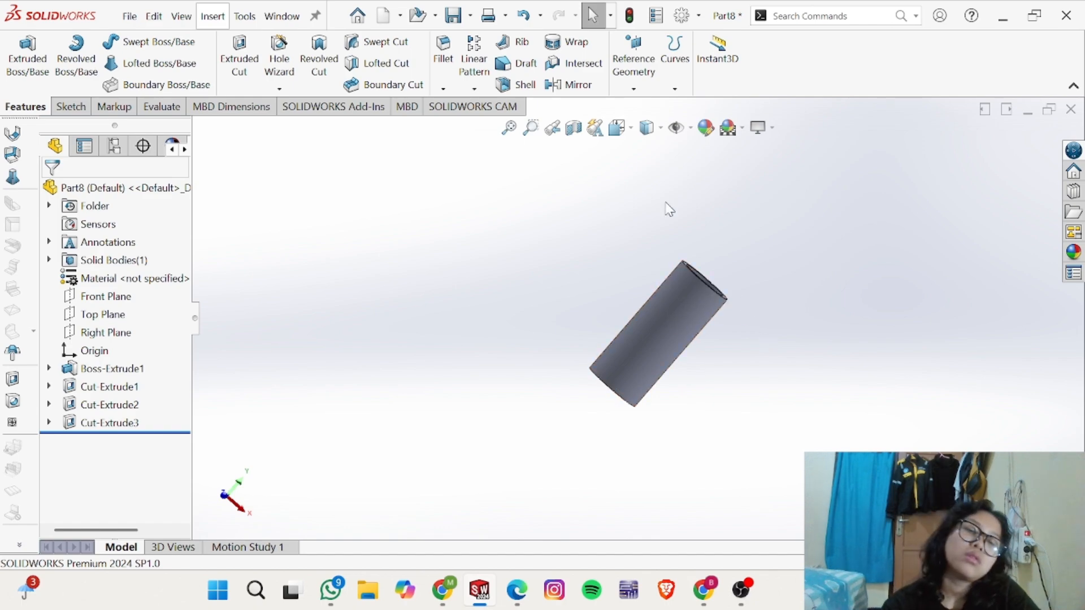
Step: Inspect the cylinder from its open end to check the stepped sockets and the through bore
key(Left)
key(Left)
key(Left)
key(Left)
key(Left)
key(Left)
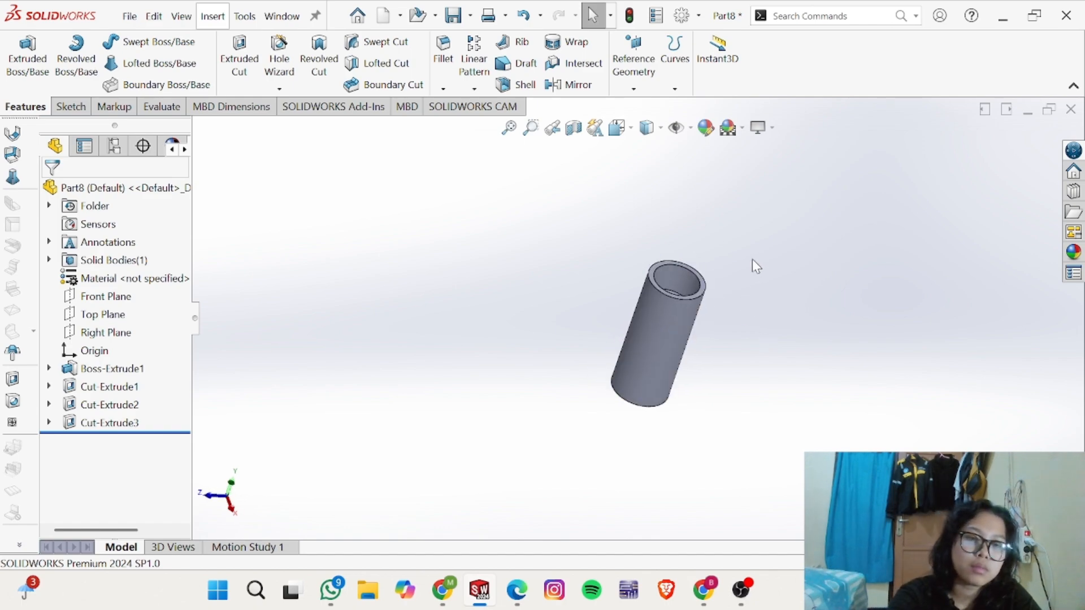
key(Up)
key(Down)
key(Down)
key(Down)
key(Down)
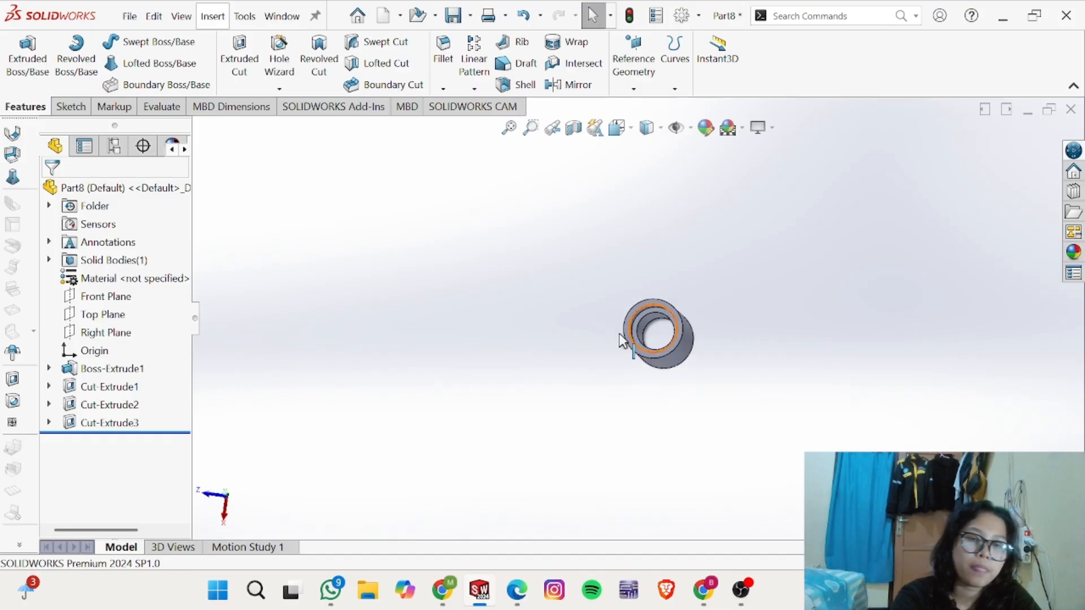
scroll(651, 346, down, 4)
scroll(746, 356, up, 1)
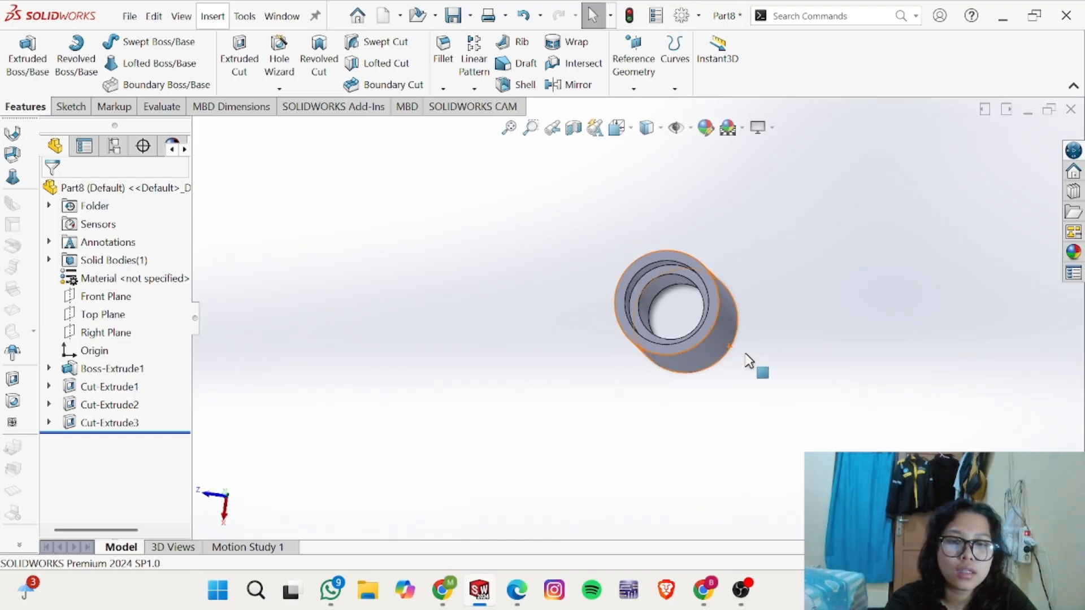
key(Down)
mouse_move(752, 351)
middle_down()
mouse_move(769, 212)
mouse_move(730, 176)
mouse_move(727, 219)
mouse_move(753, 273)
mouse_move(757, 346)
middle_up()
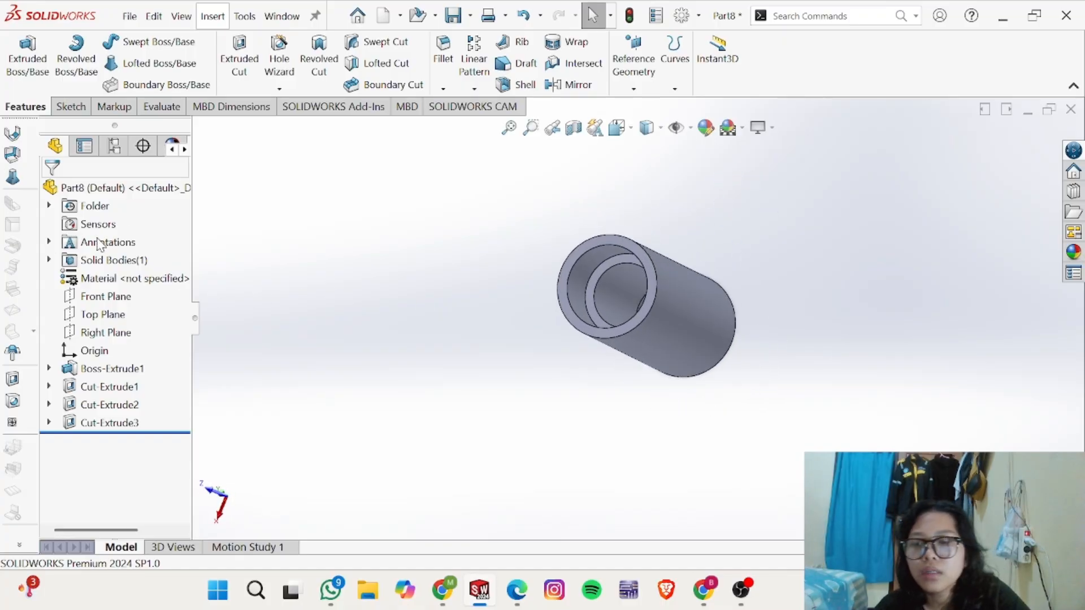
Step: Check the branch in the PDF drawing, start a sketch on the Front Plane and draw a circle about 1158 mm in diameter centered on the origin
key(alt+Tab)
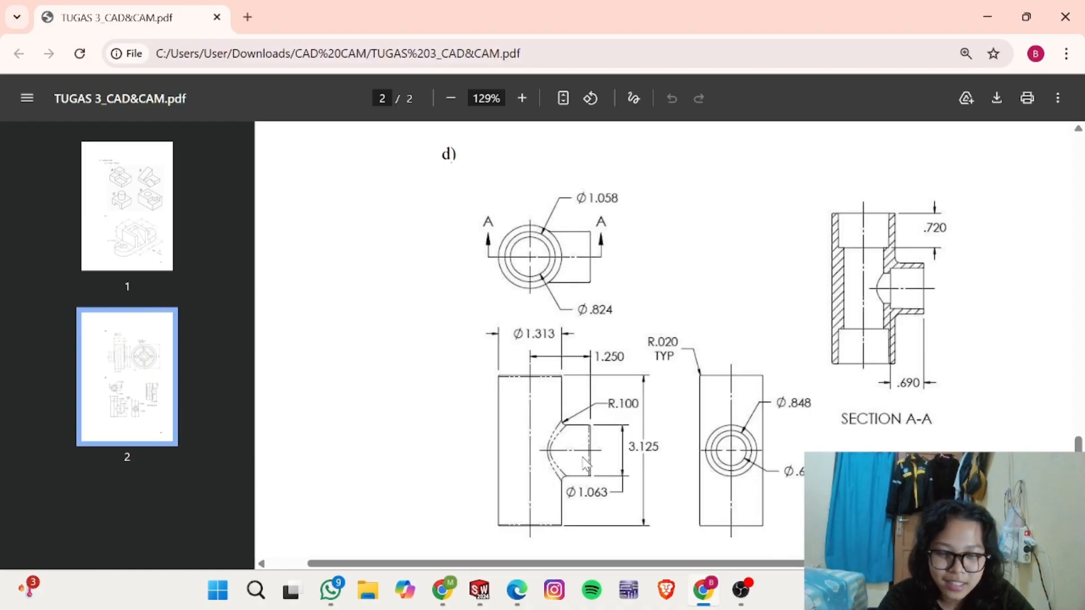
key(alt+Tab)
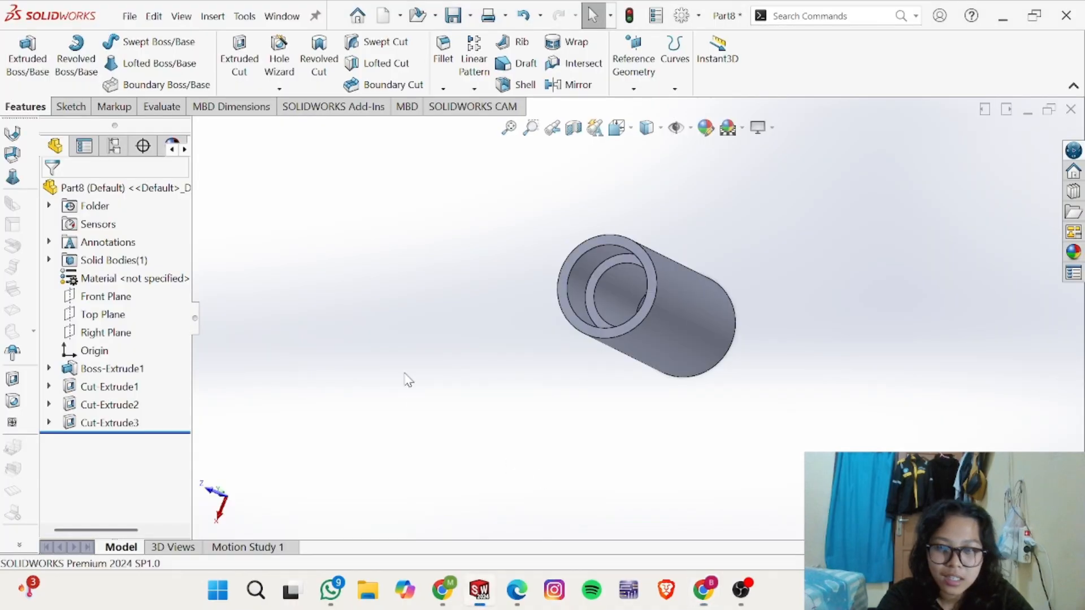
click(97, 297)
click(108, 280)
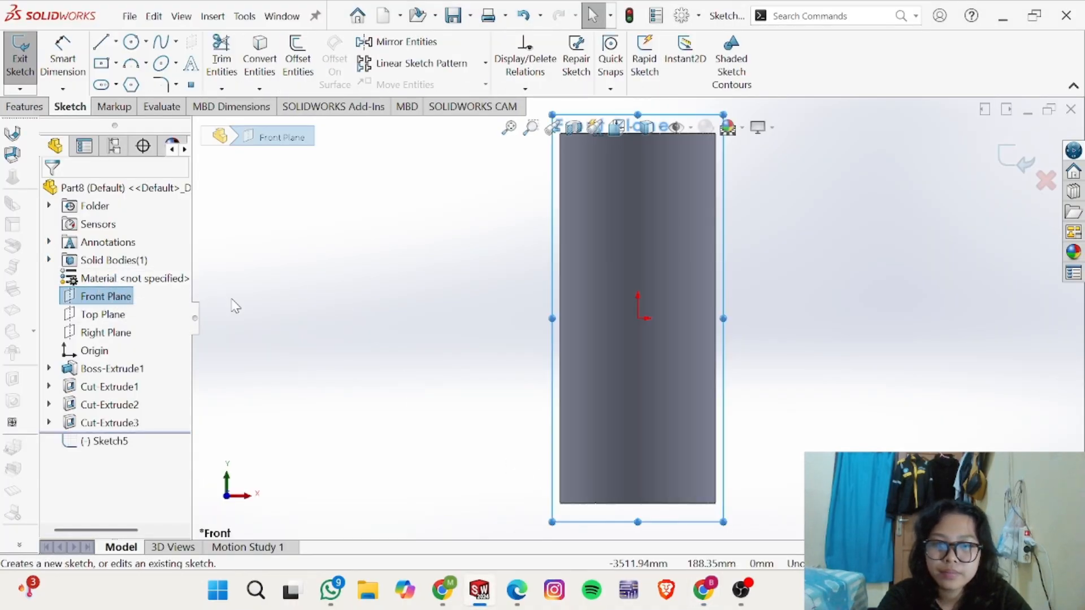
click(135, 43)
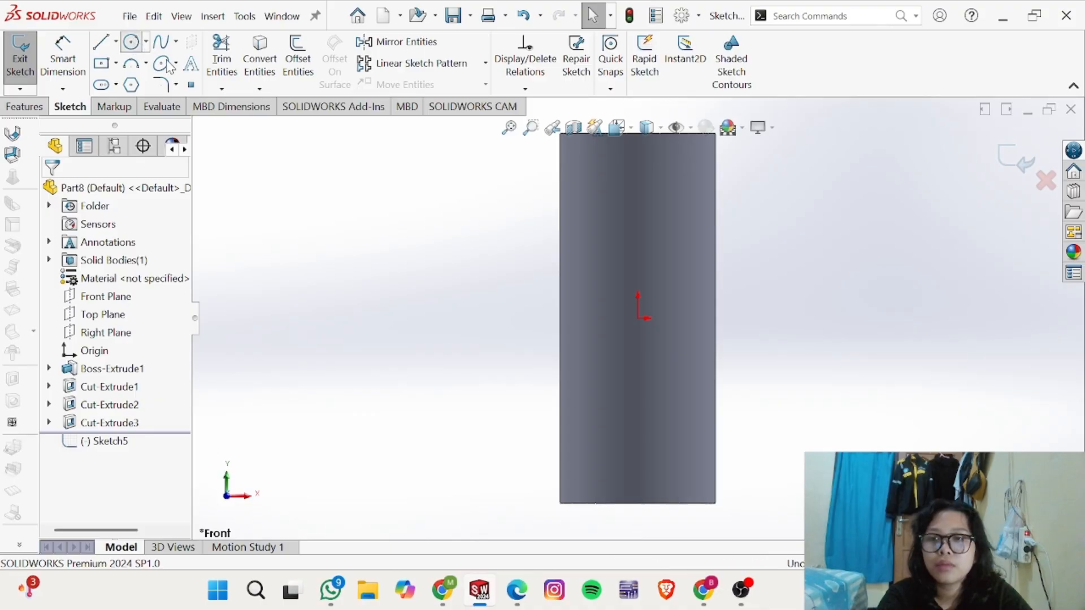
click(639, 318)
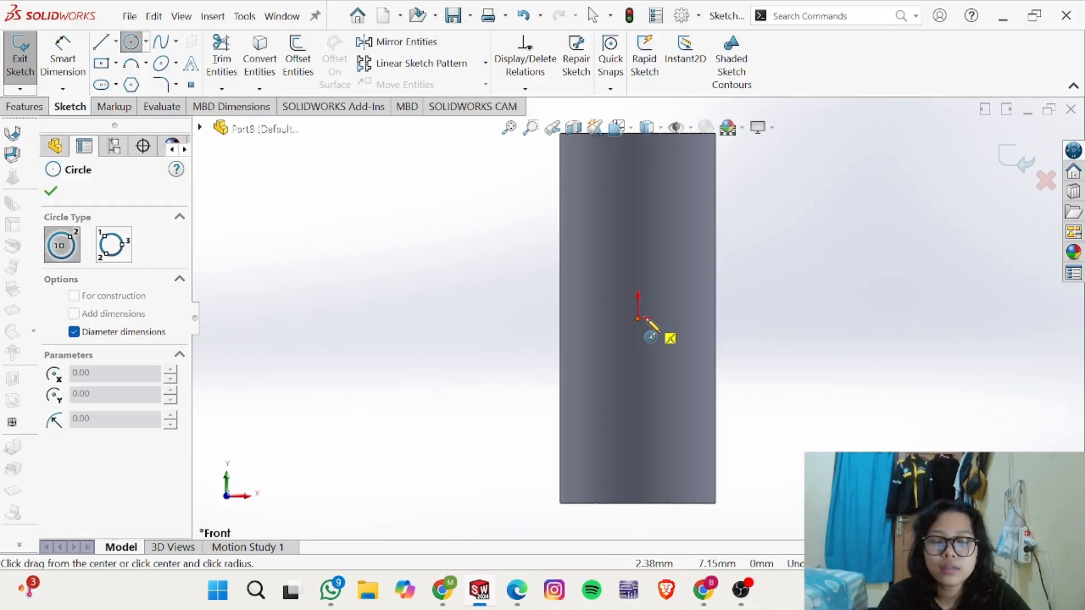
click(691, 276)
Step: Check the branch's outer diameter in the PDF drawing and dimension the Front Plane circle as 1063 mm
key(alt+Tab)
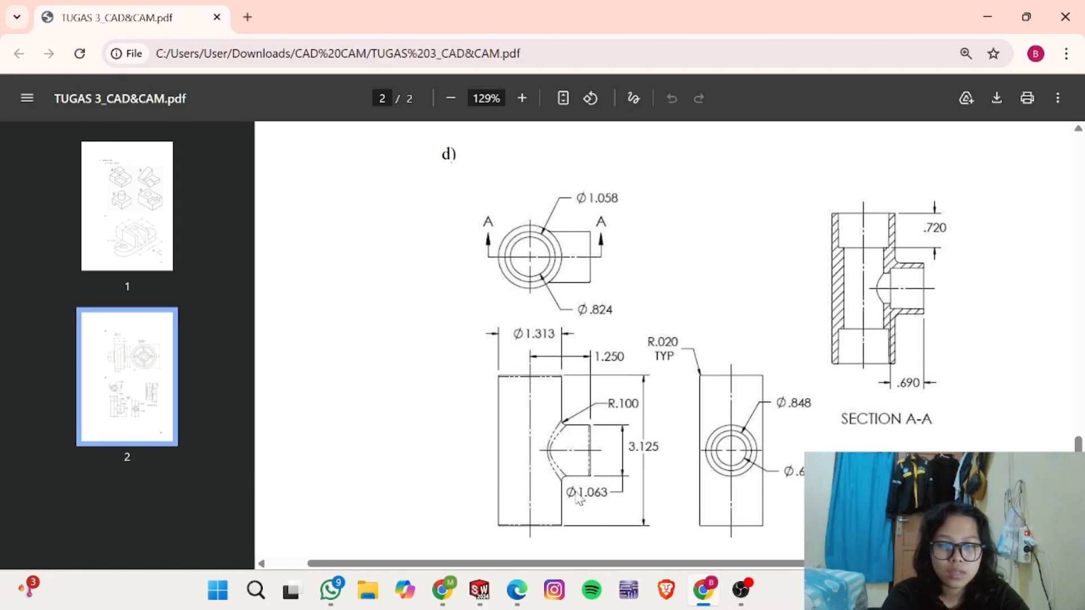
key(alt+Tab)
right_drag(767, 328, 765, 294)
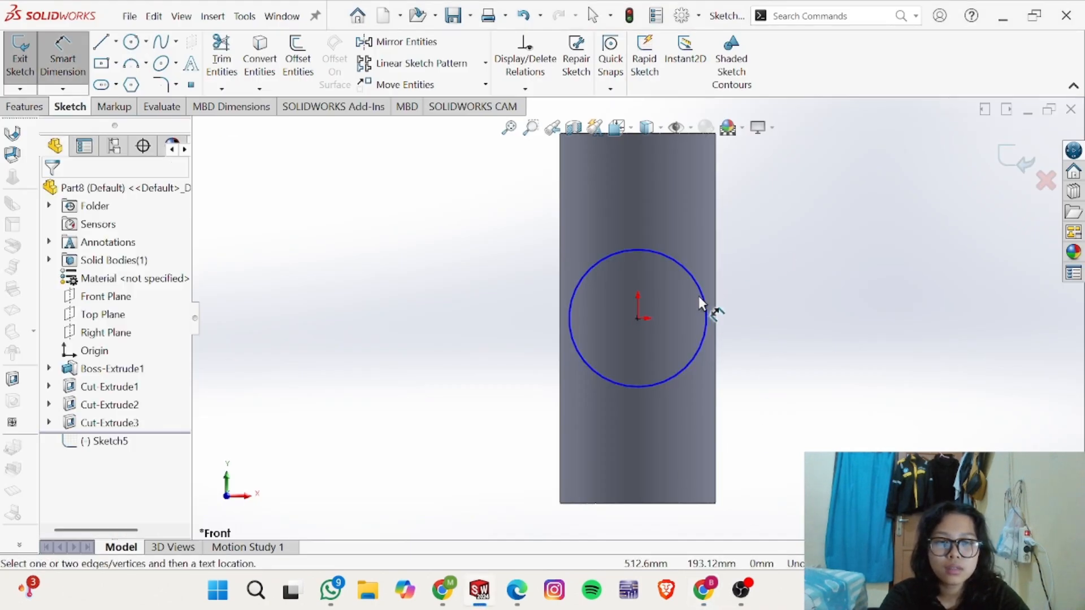
click(701, 287)
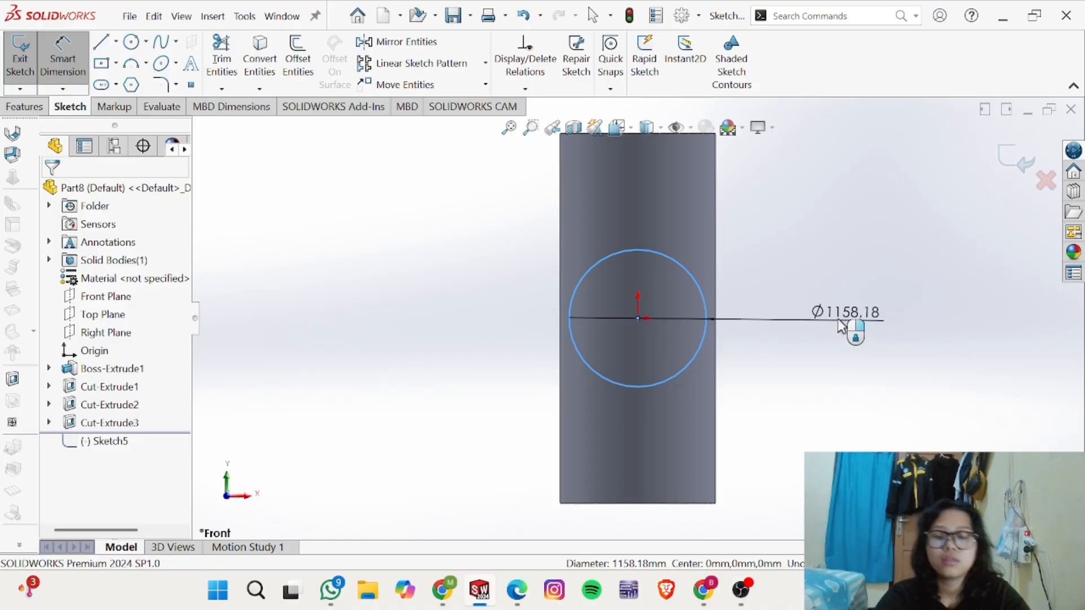
click(841, 325)
text(10)
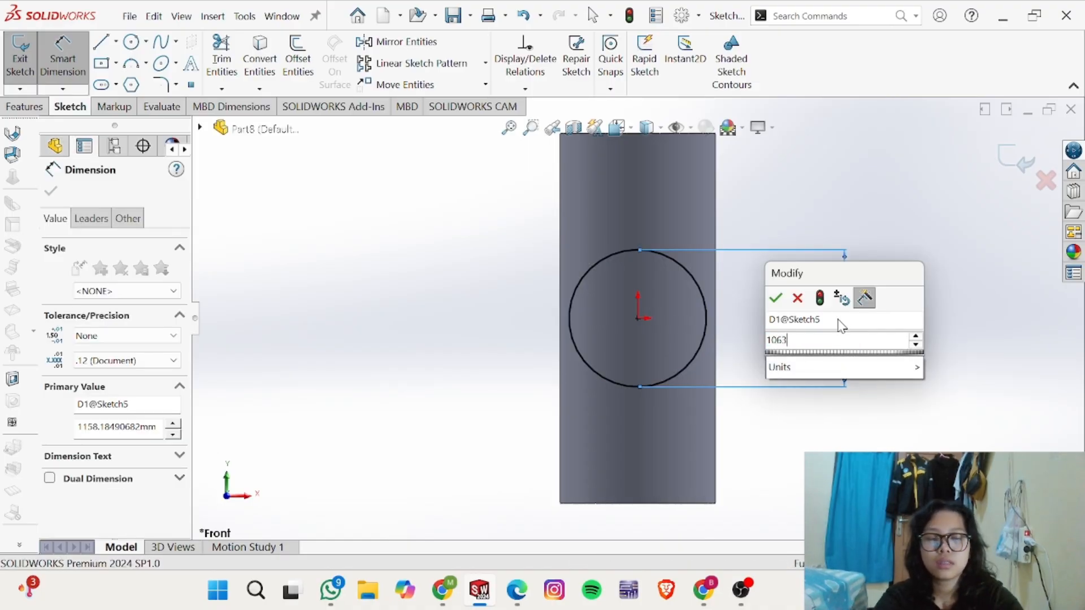
text(63)
key(Return)
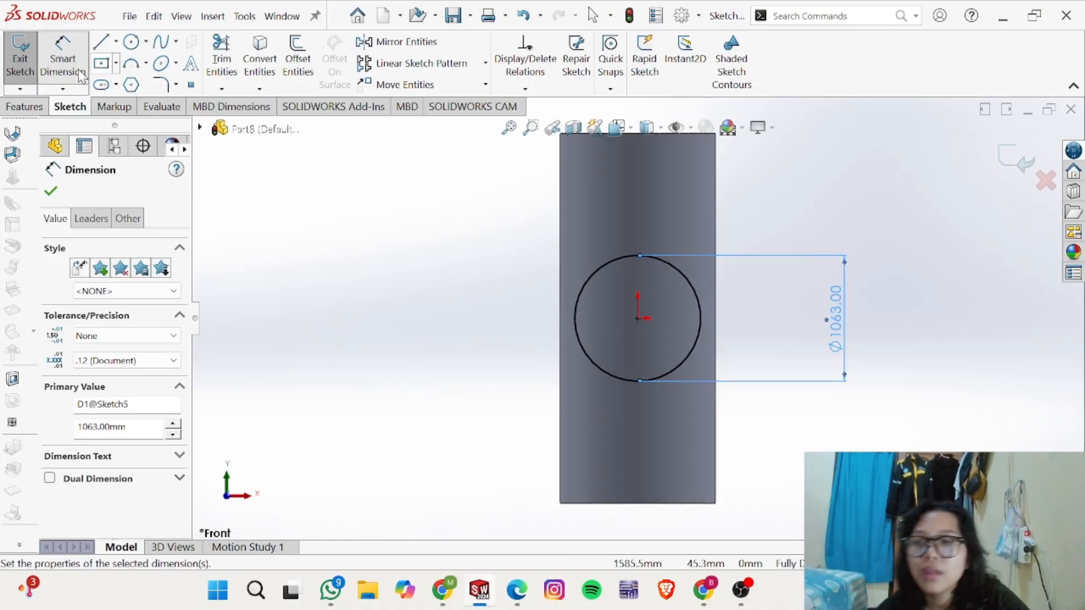
Step: Check the branch length in the PDF drawing and extrude the 1063 mm circle as a merged boss with a Blind depth of 1250 mm
click(25, 107)
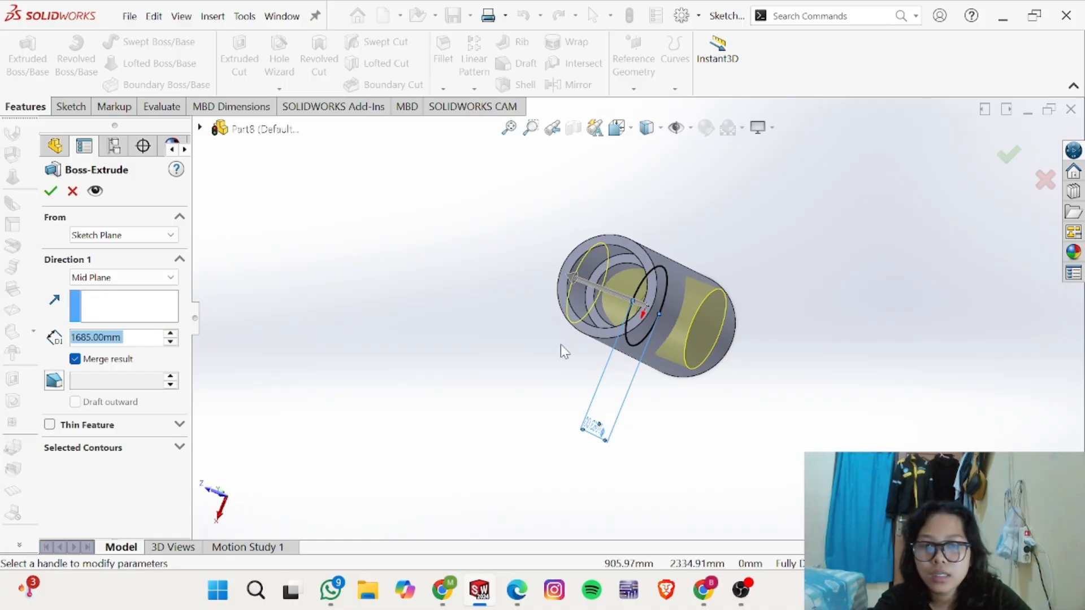
middle_drag(561, 344, 563, 310)
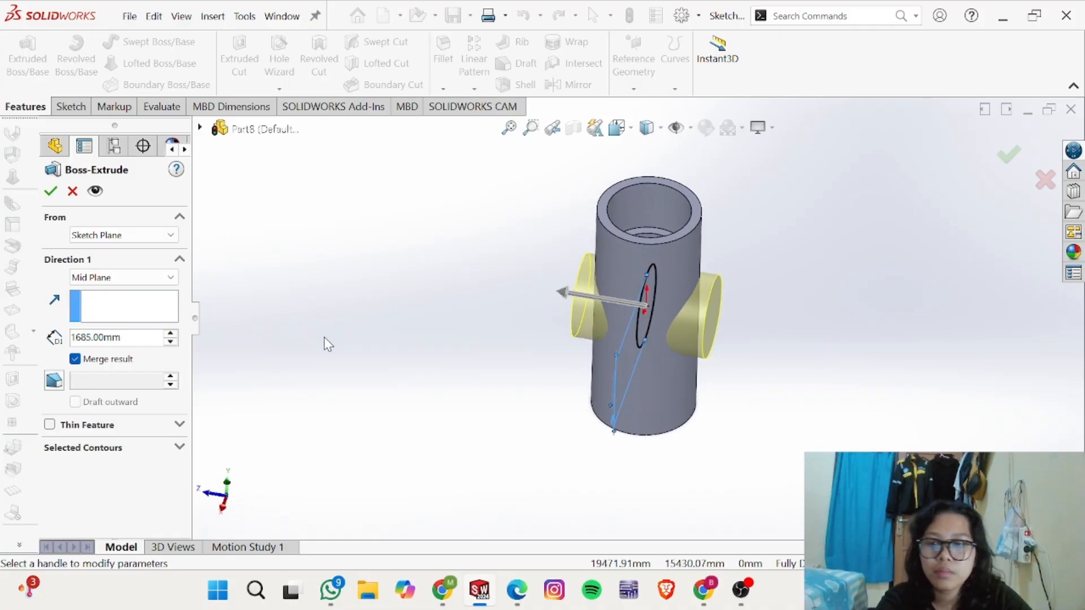
click(121, 277)
click(122, 289)
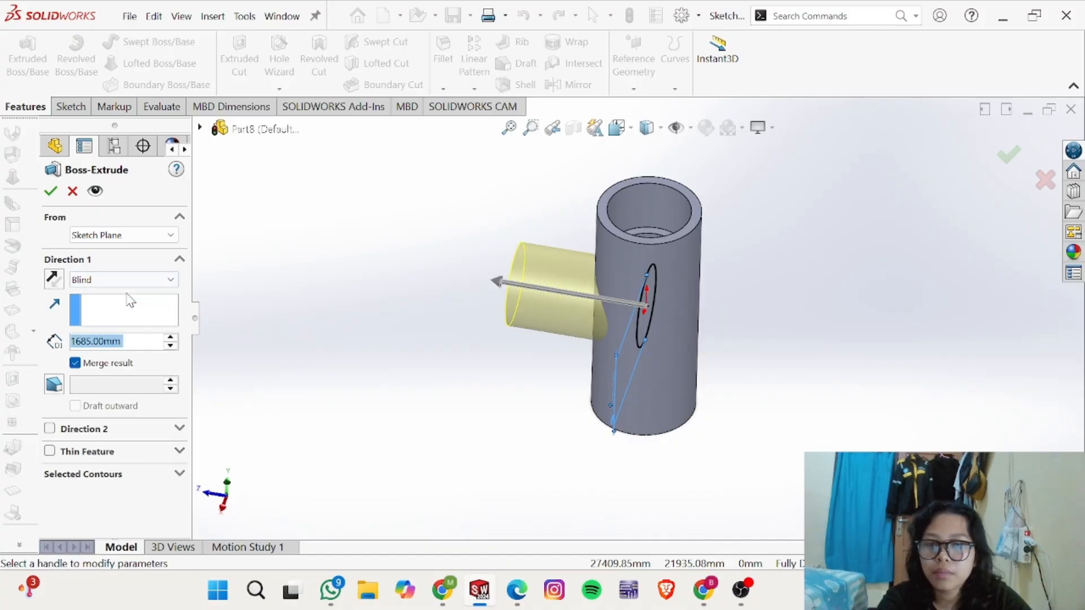
key(alt+Tab)
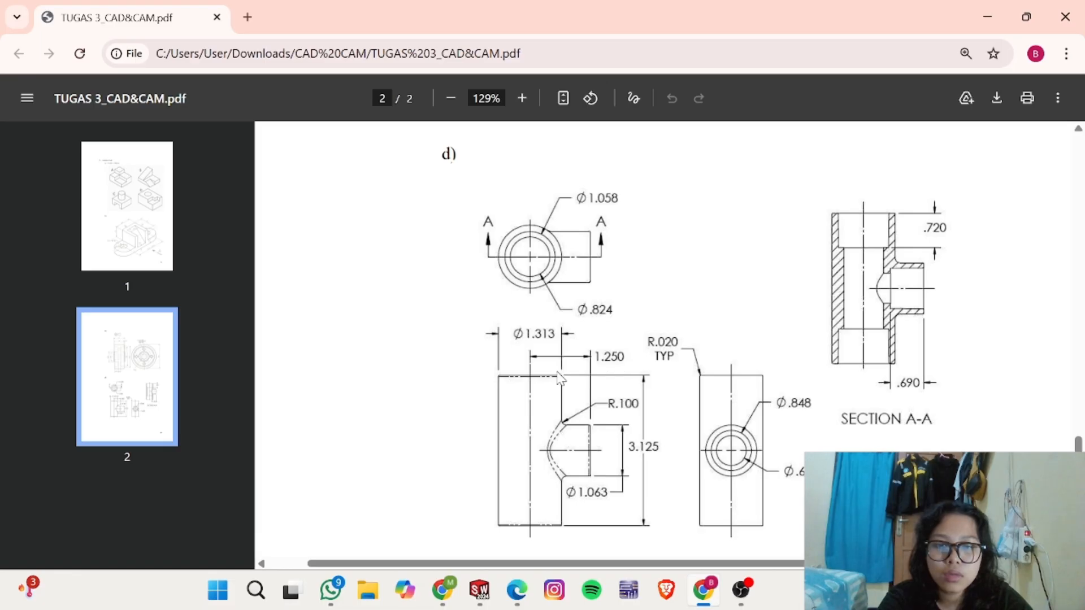
key(alt+Tab)
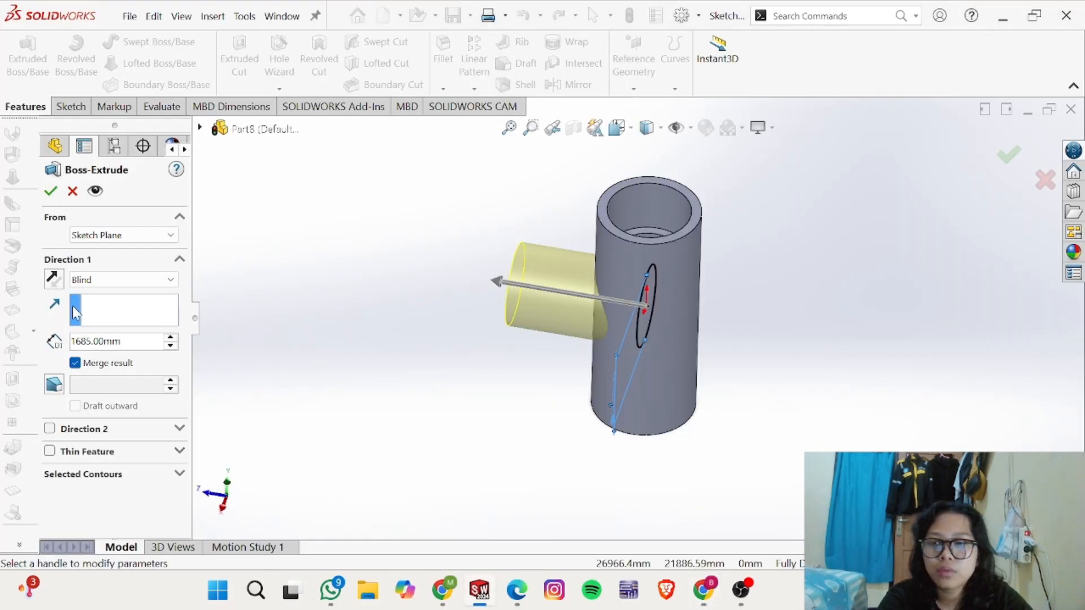
click(105, 341)
double_click(104, 341)
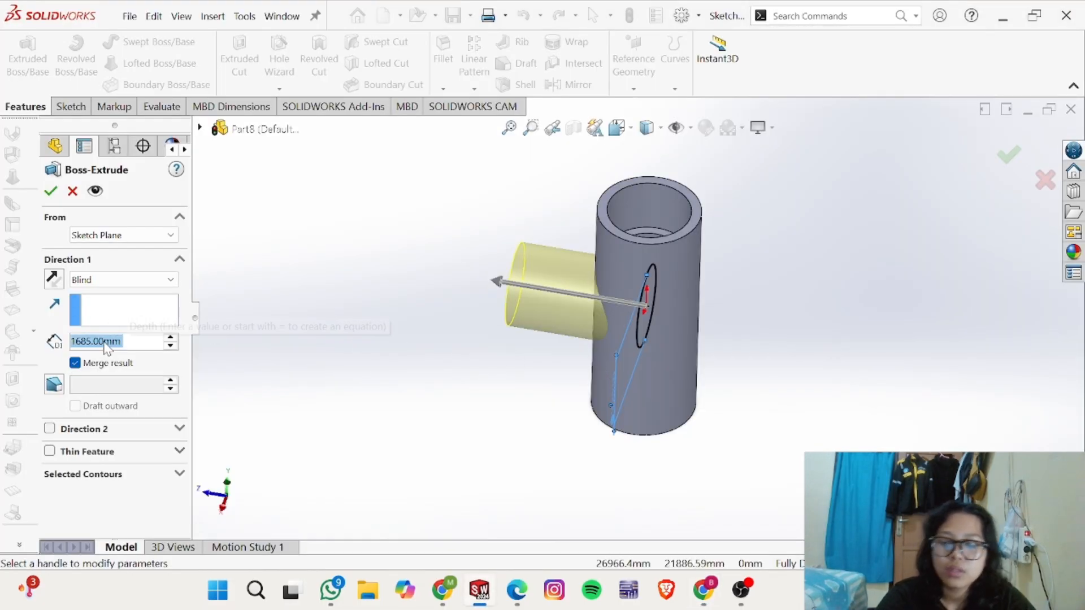
text(1250)
key(Return)
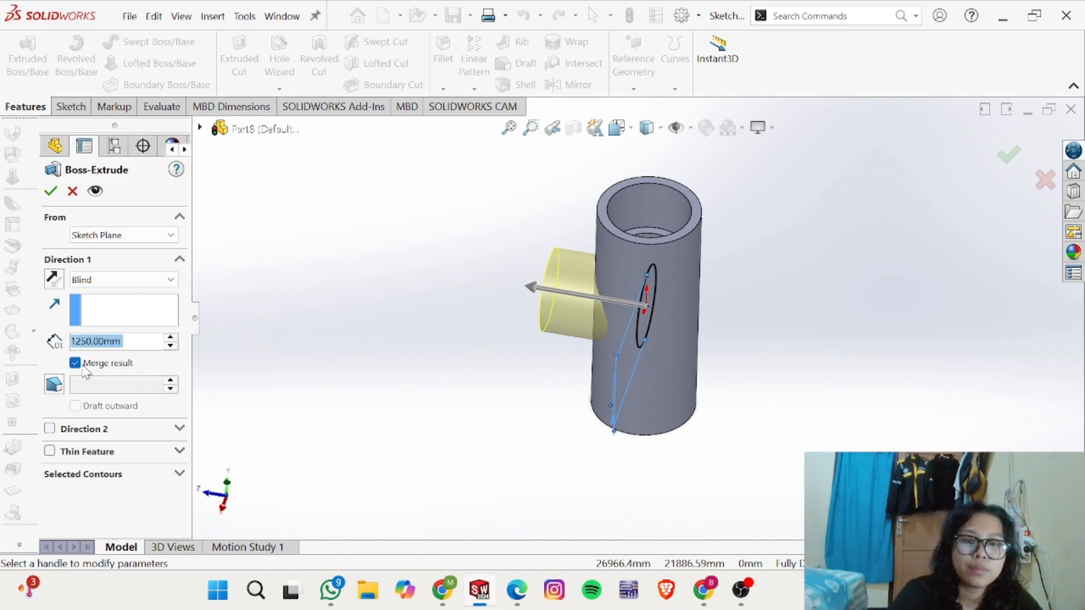
click(51, 191)
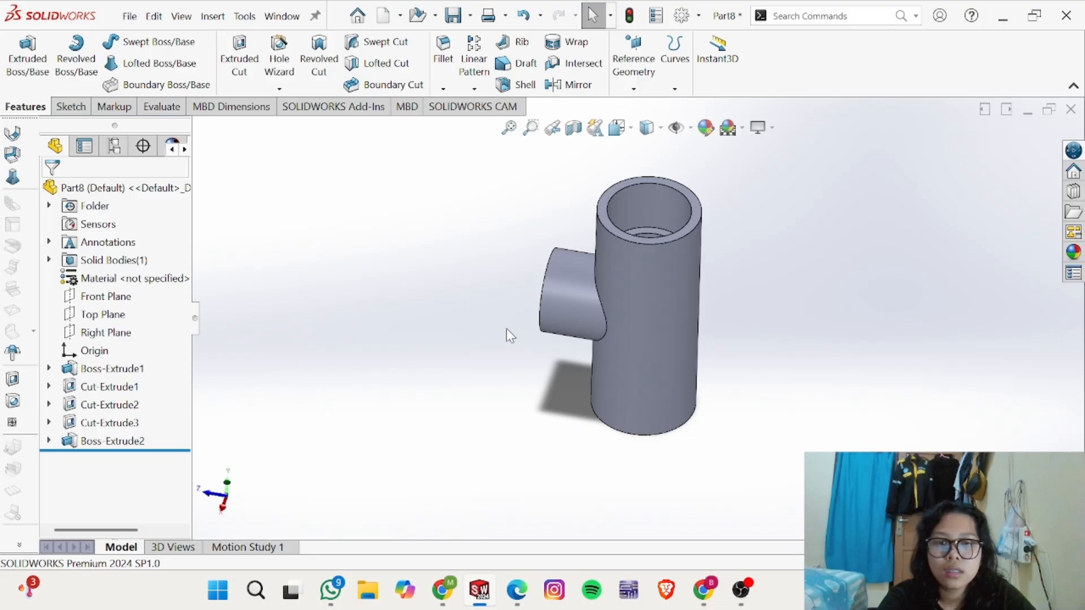
Step: Inspect the branch inside the main bore, start a sketch on the cylinder's top end face and draw an origin-centered circle matching the inner bore edge
middle_drag(555, 251, 541, 346)
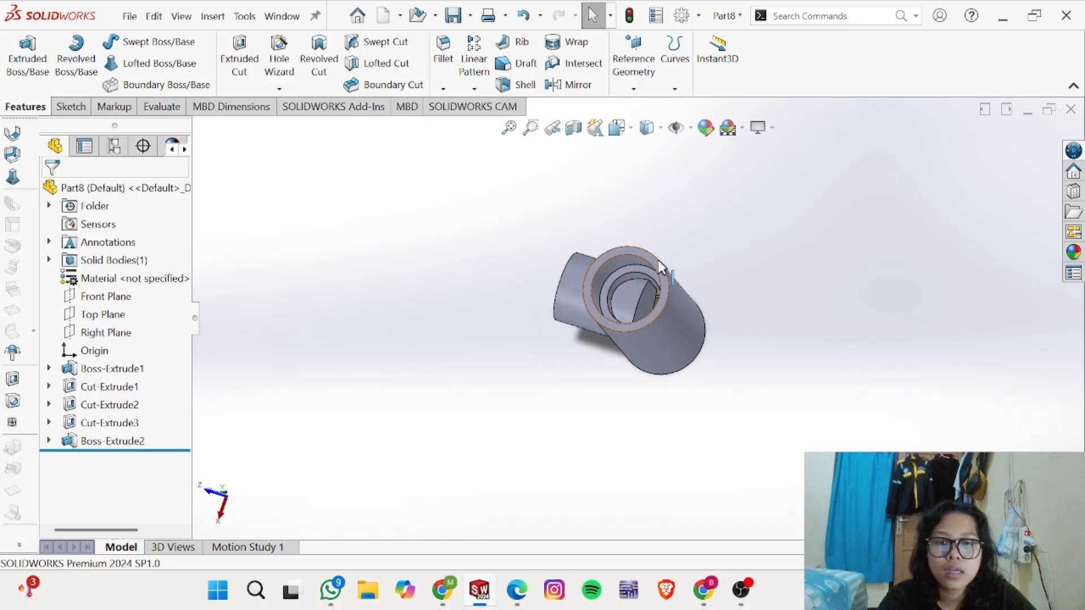
click(631, 312)
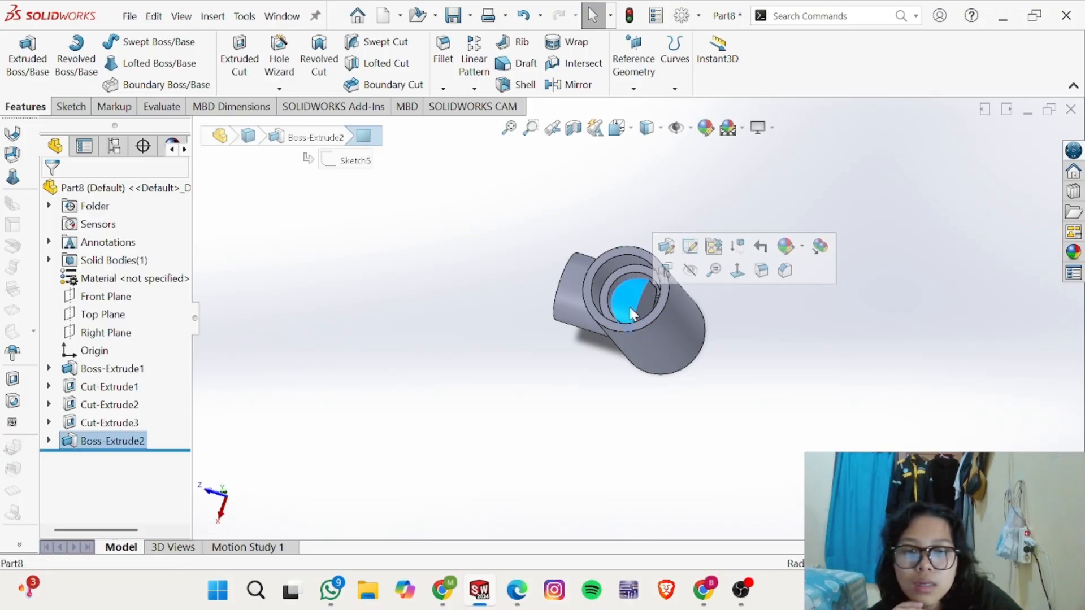
click(759, 371)
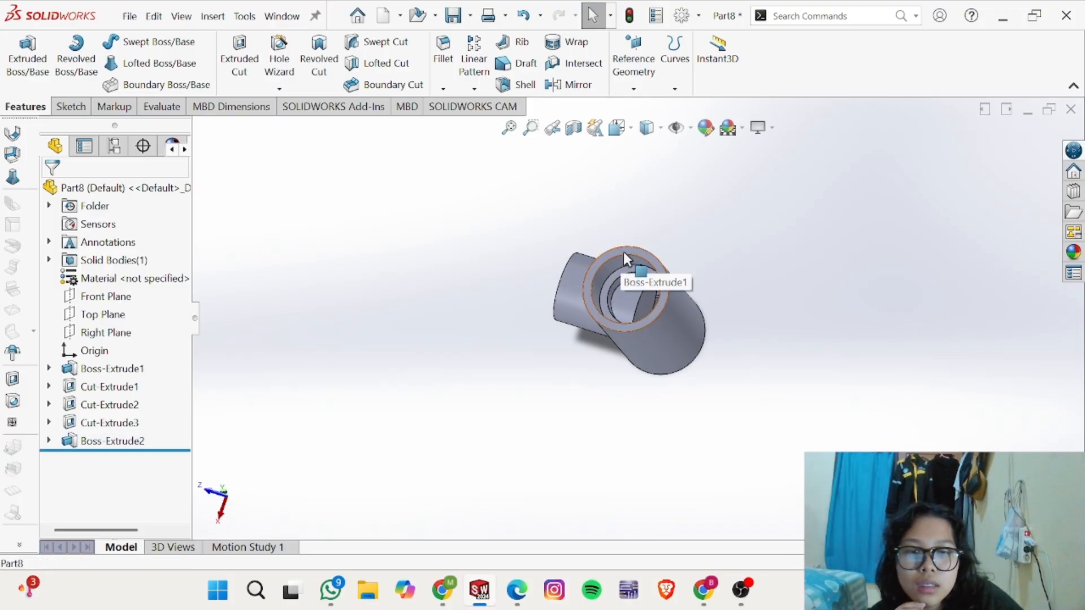
click(623, 254)
click(685, 224)
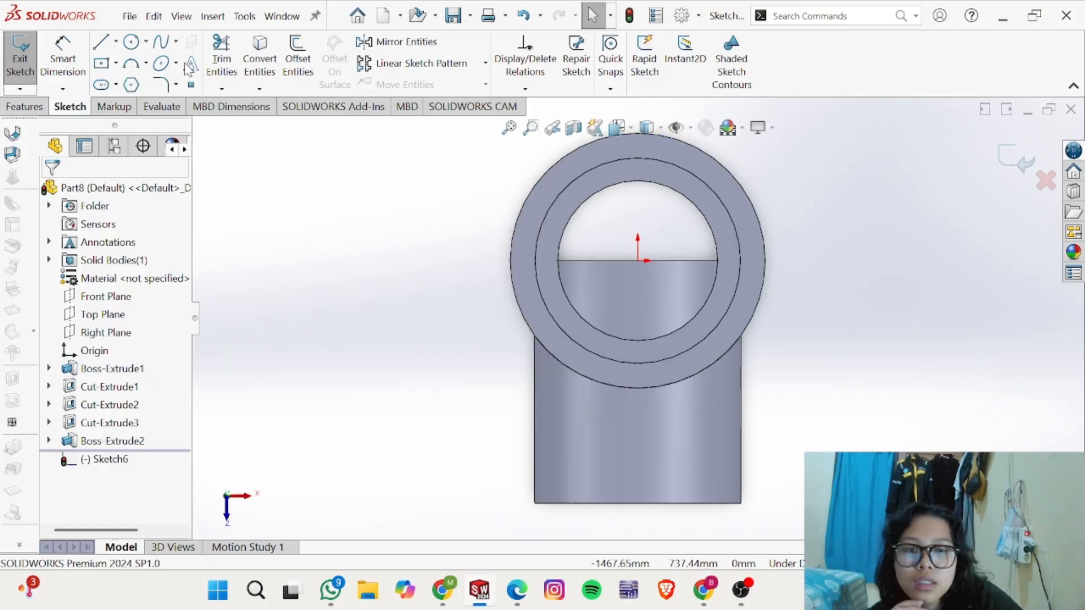
click(131, 41)
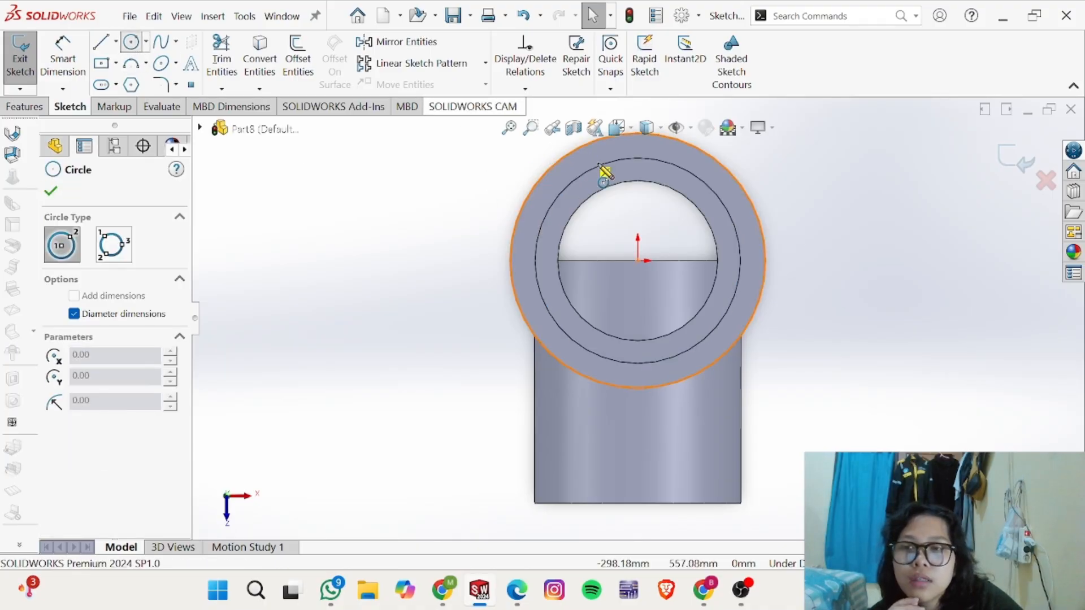
drag(638, 261, 644, 182)
key(Escape)
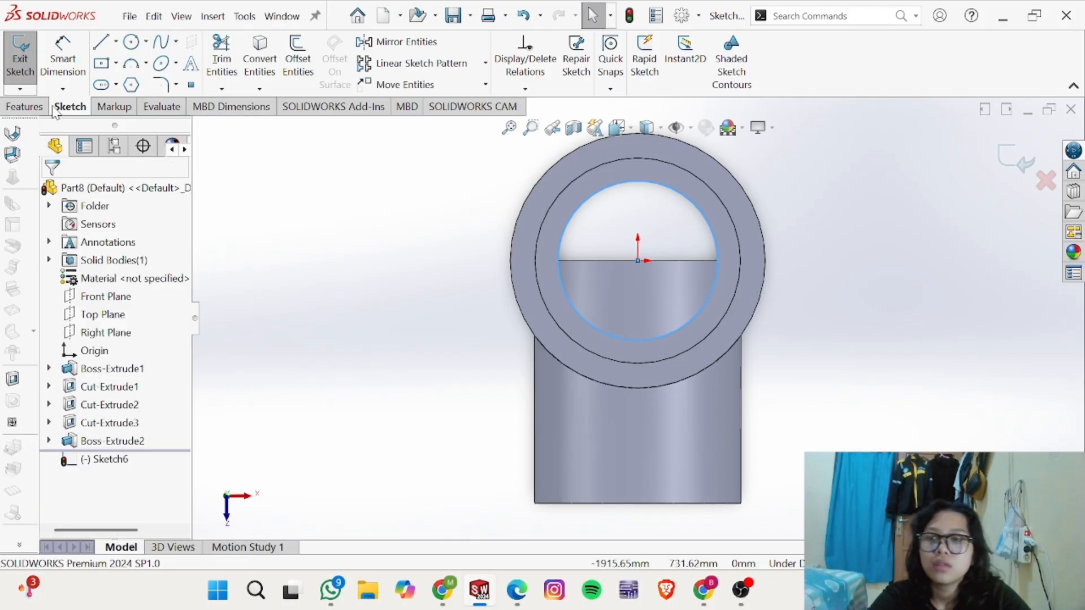
Step: Cut the bore-sized circle from the top end face using Through All to clear the branch material from the main bore
click(25, 106)
click(253, 75)
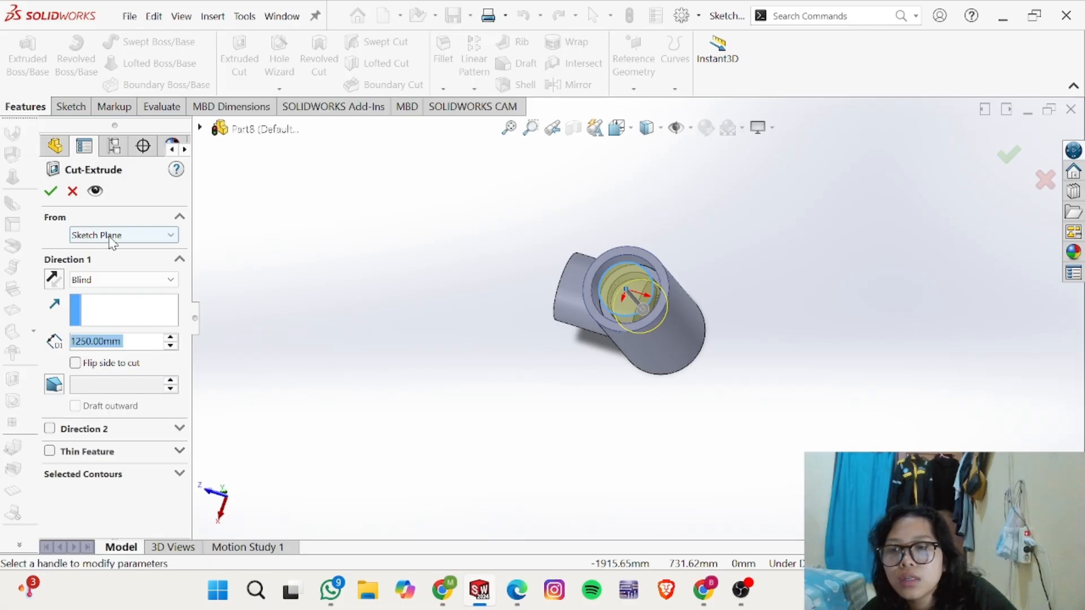
click(124, 234)
click(114, 247)
click(121, 283)
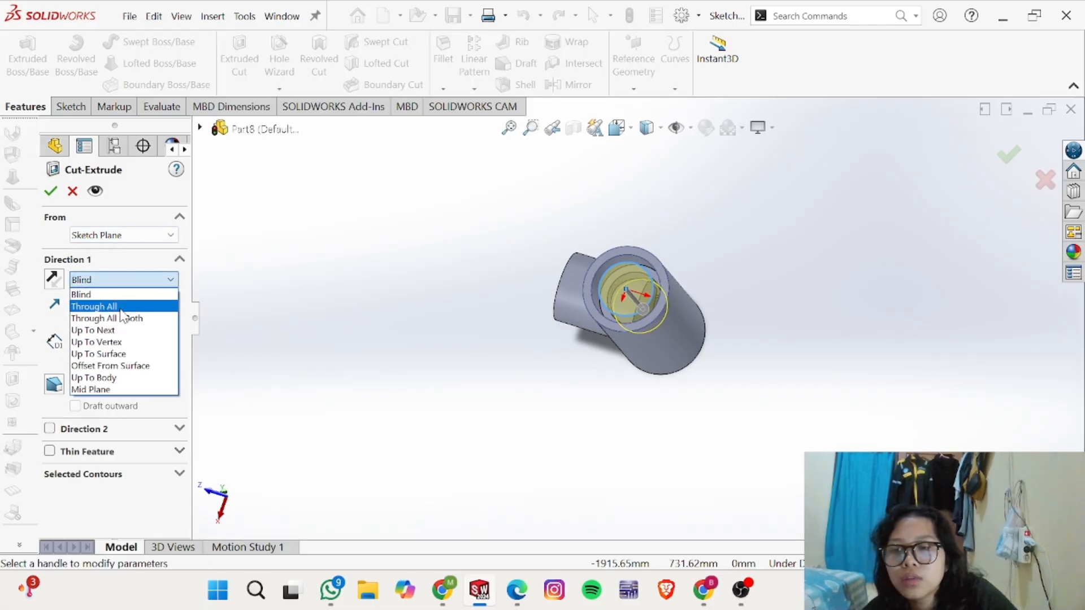
click(93, 302)
click(51, 192)
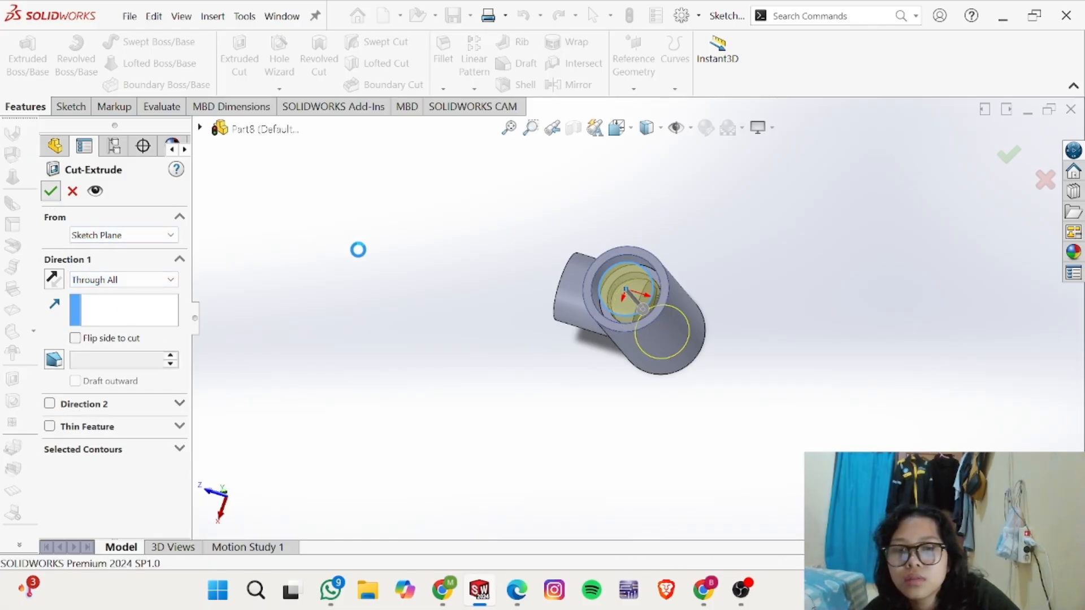
Step: Start a sketch on the branch's end face, check its bore diameters in the PDF drawing and draw an origin-centered circle about 646 mm in diameter
middle_drag(491, 267, 625, 303)
click(618, 287)
click(676, 255)
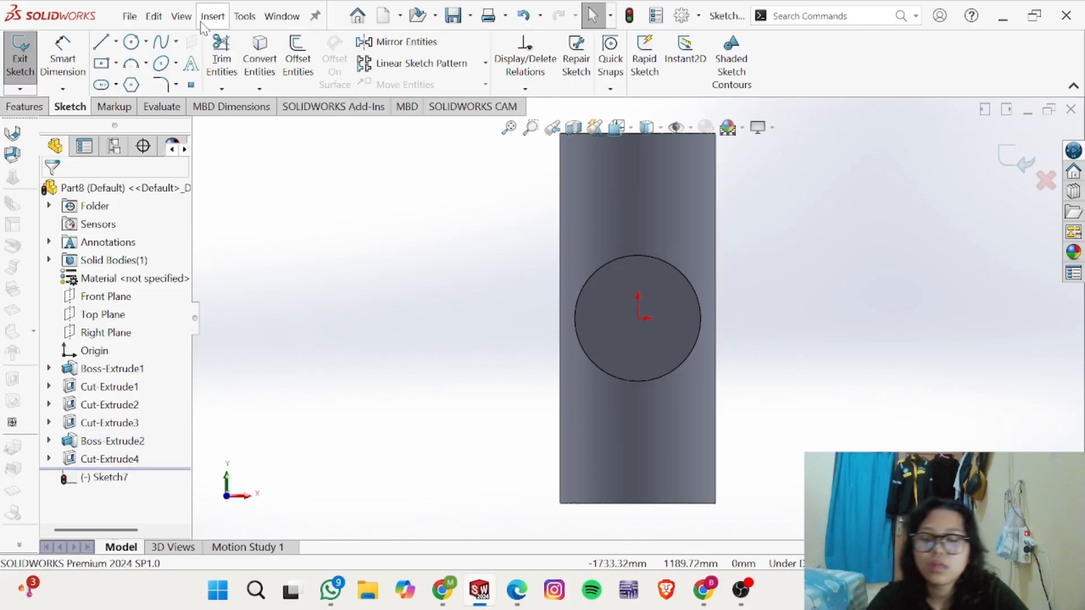
key(alt+Tab)
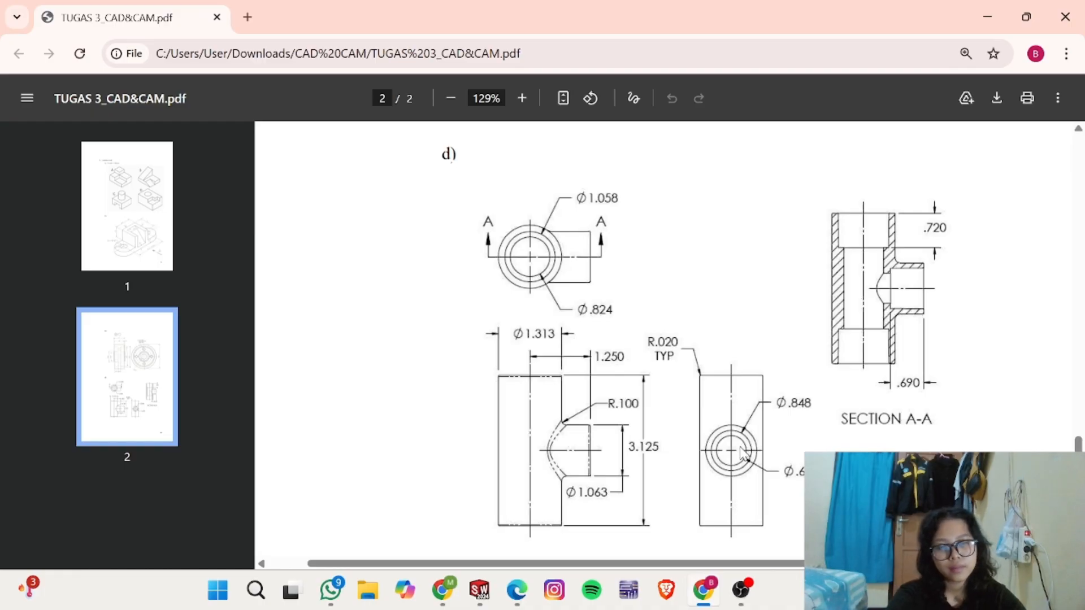
key(alt+Tab)
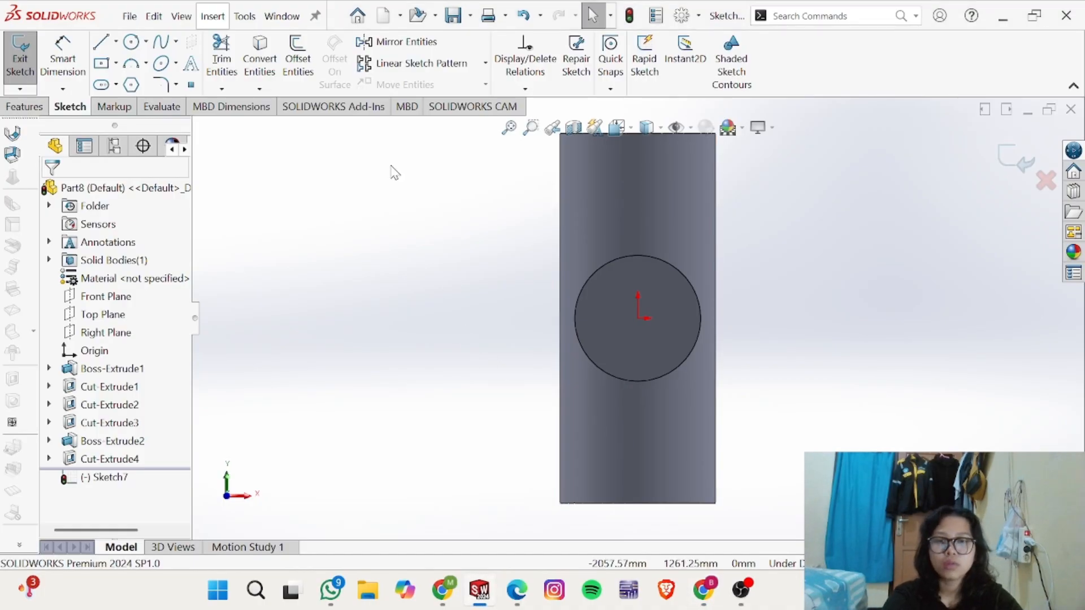
click(132, 43)
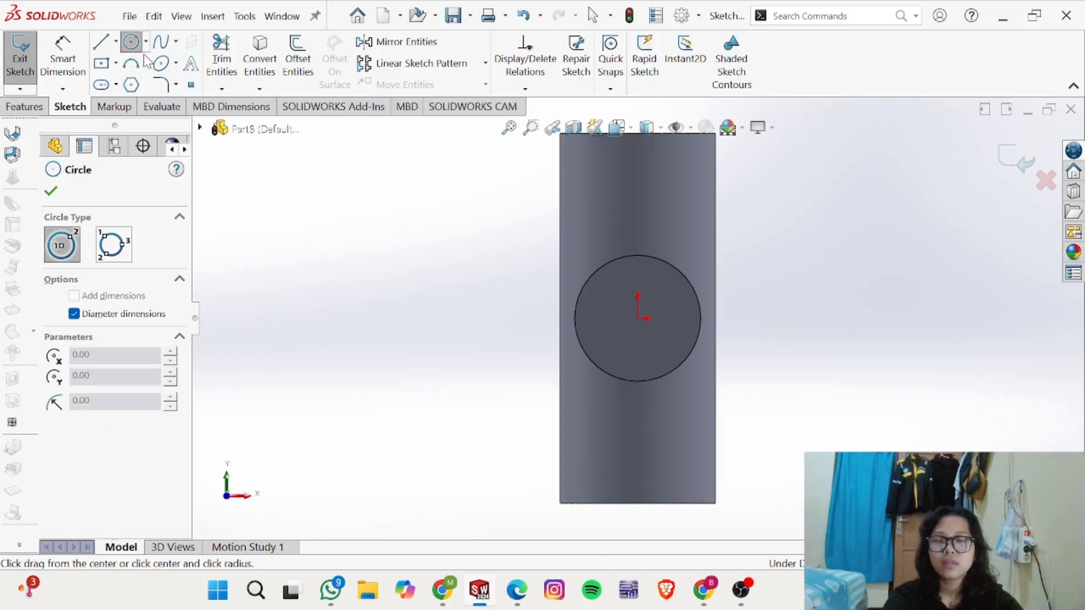
key(alt+Tab)
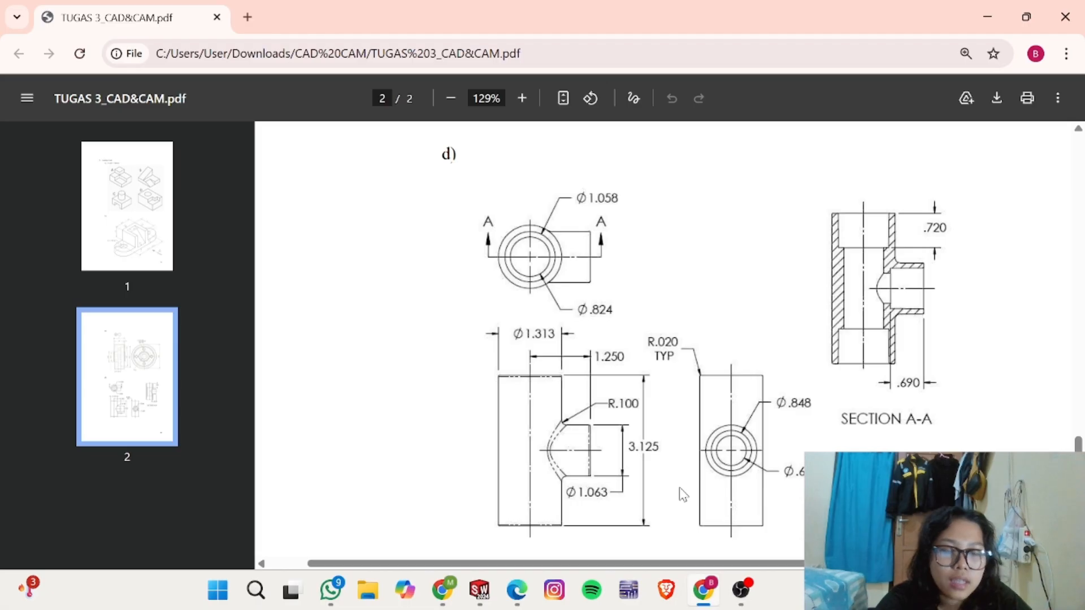
key(alt+Tab)
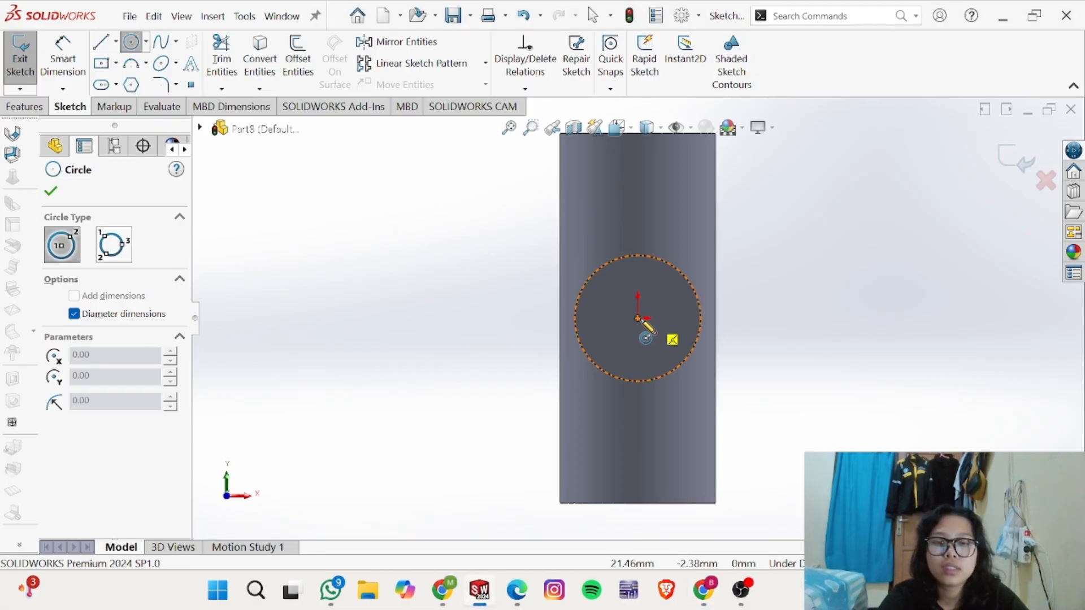
click(638, 318)
click(665, 291)
Step: Dimension the branch bore circle and set its diameter to 622 mm
right_drag(805, 299, 806, 192)
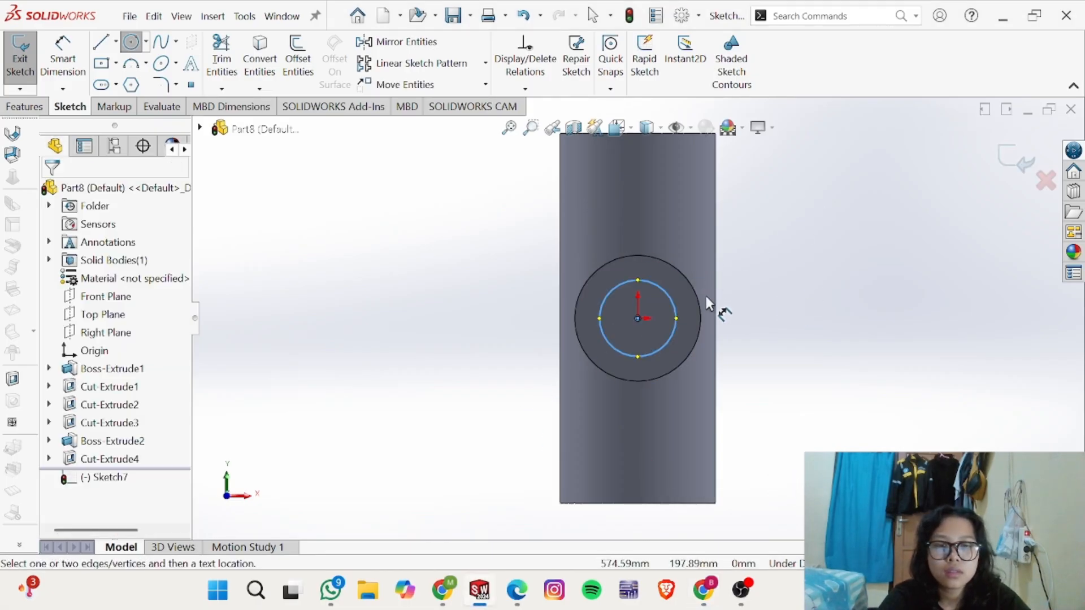
click(672, 314)
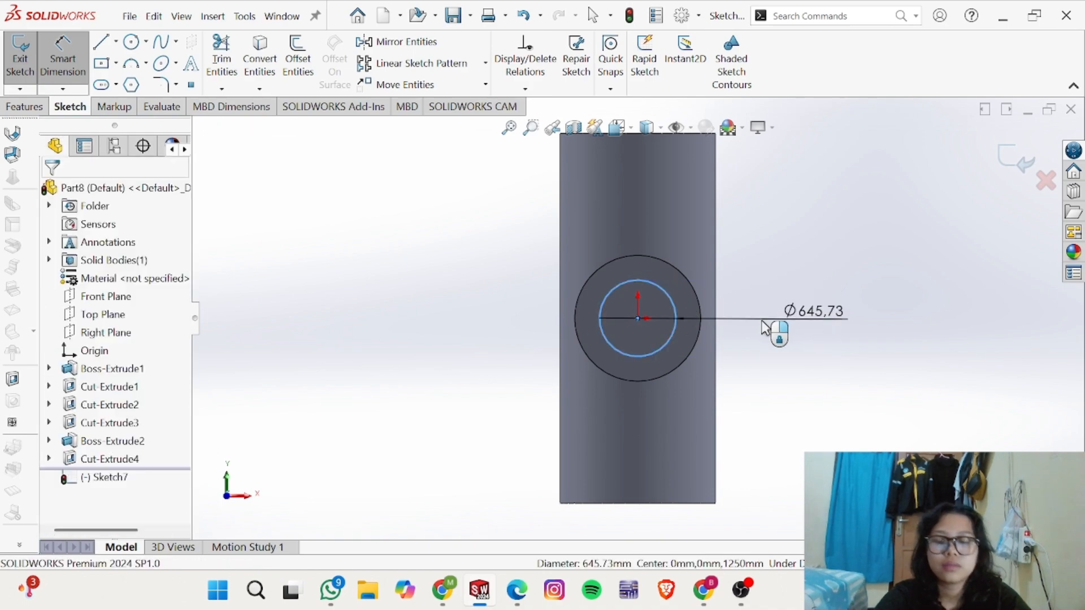
click(802, 316)
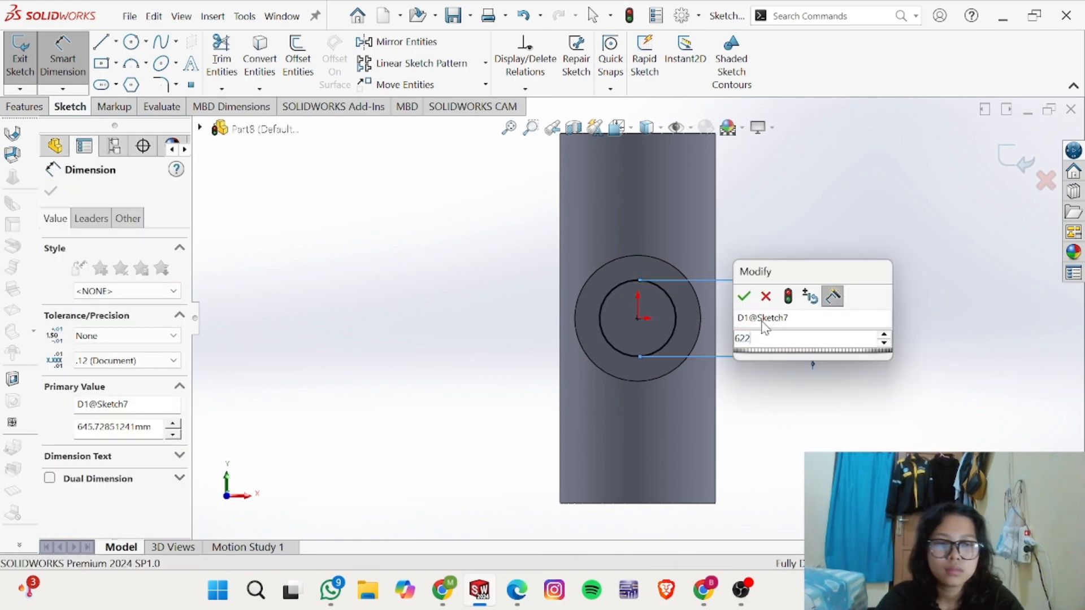
key(Return)
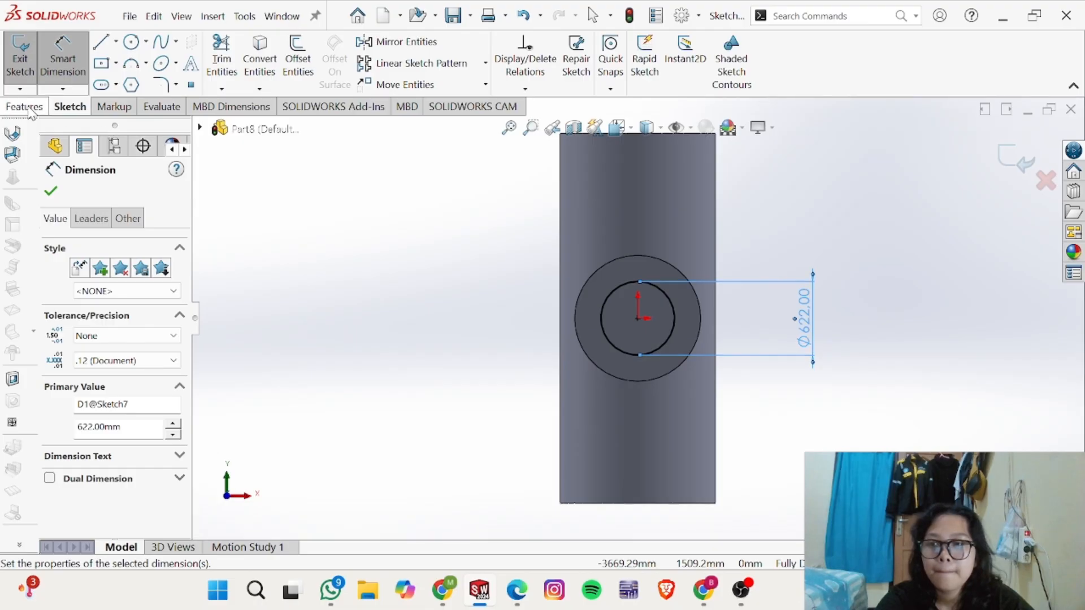
Step: Cut the 622 mm circle into the branch with a Blind depth of 1250 mm
click(24, 107)
click(239, 62)
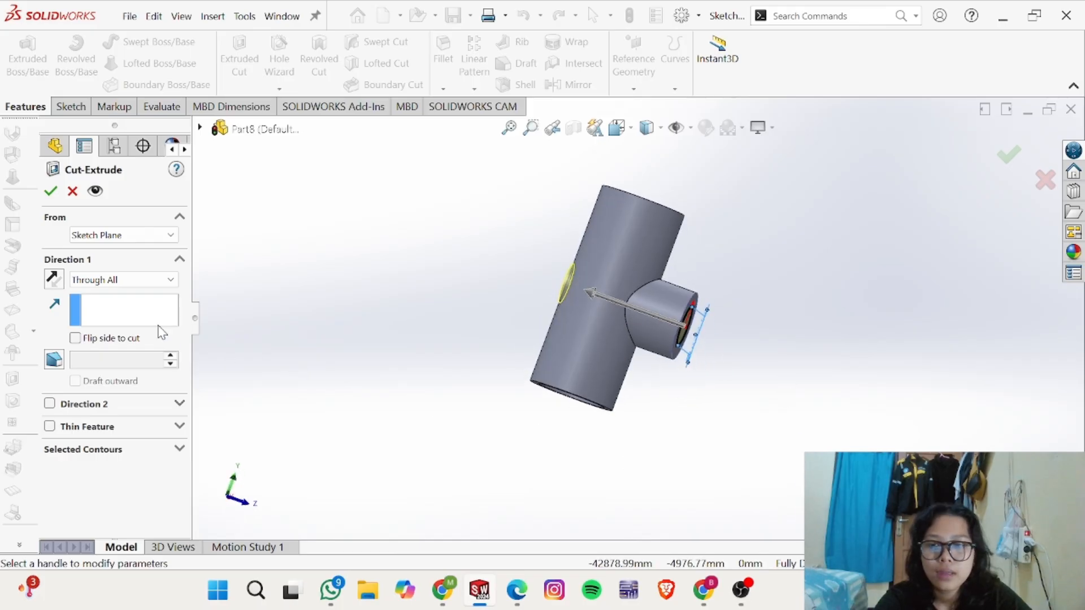
click(133, 281)
click(136, 293)
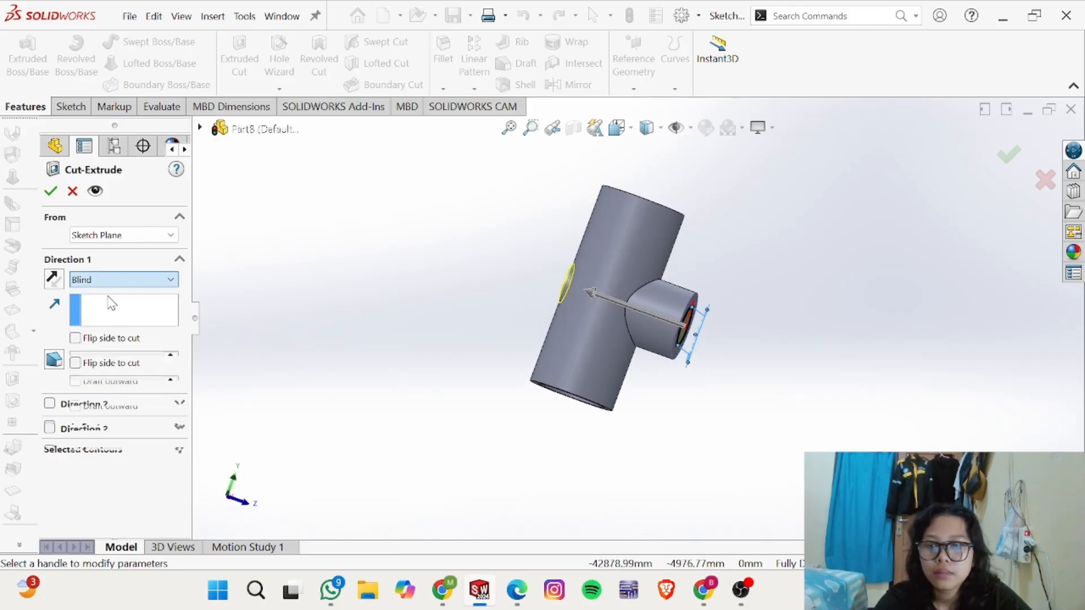
middle_drag(769, 257, 720, 377)
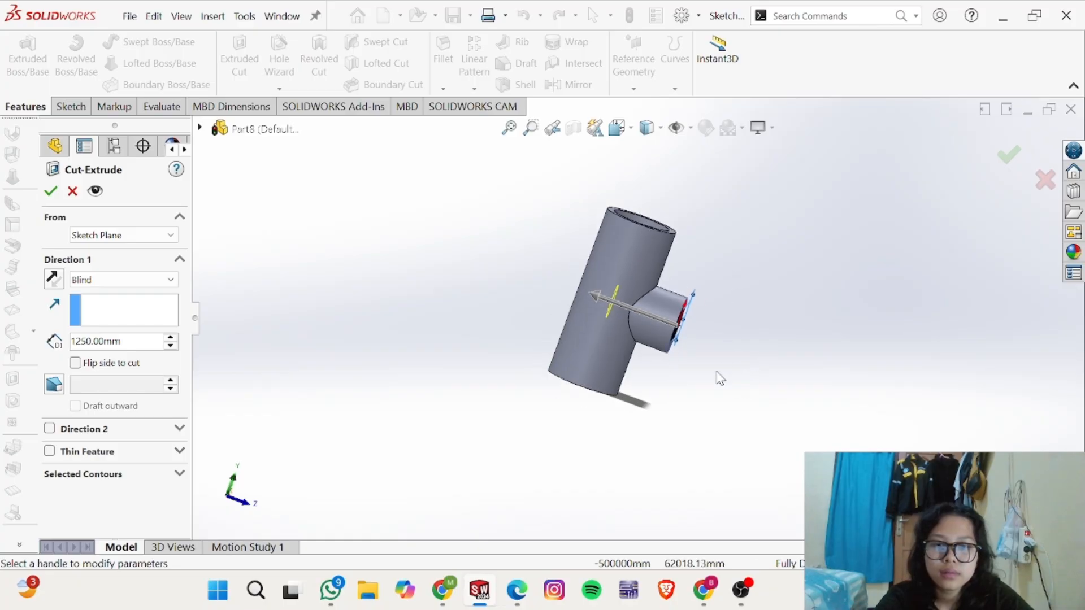
click(51, 193)
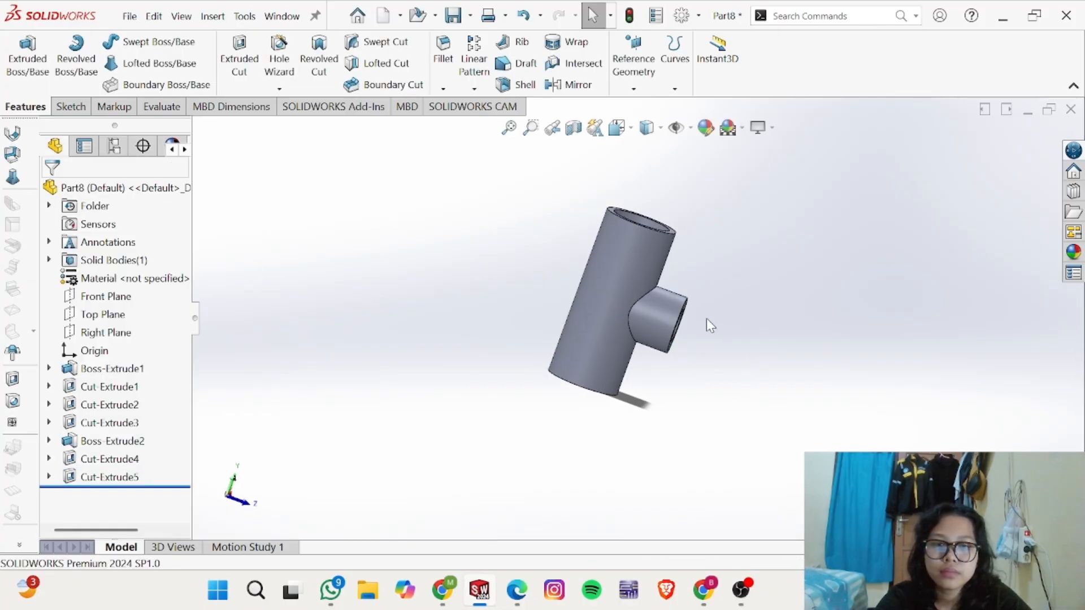
Step: Start a sketch on the branch's ring-shaped end face, check the counterbore diameter in the PDF drawing and draw an origin-centered circle about 821 mm in diameter
middle_drag(706, 319, 517, 310)
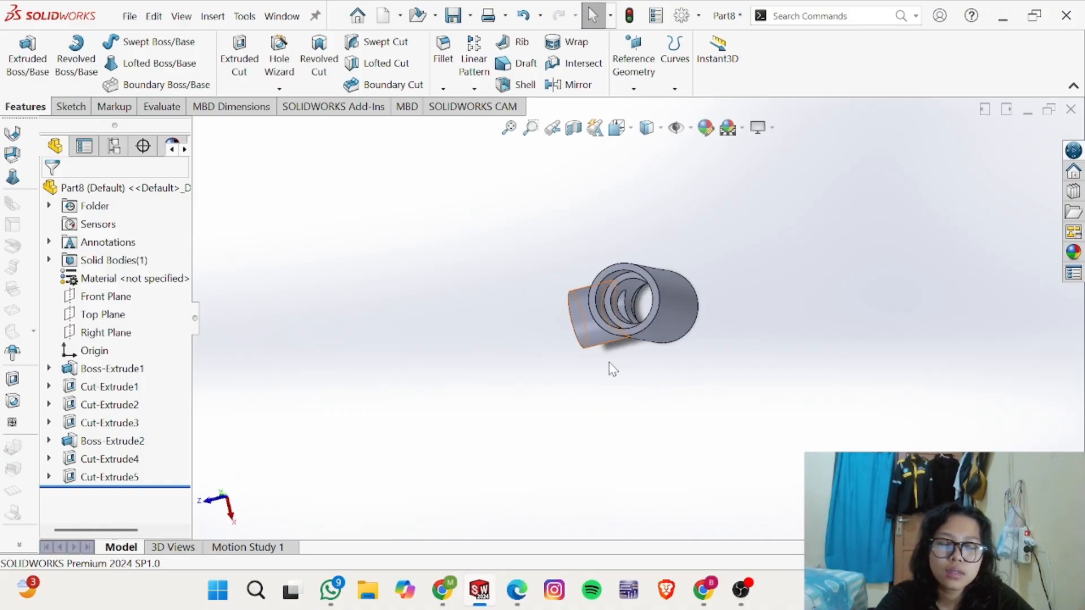
middle_drag(617, 342, 733, 296)
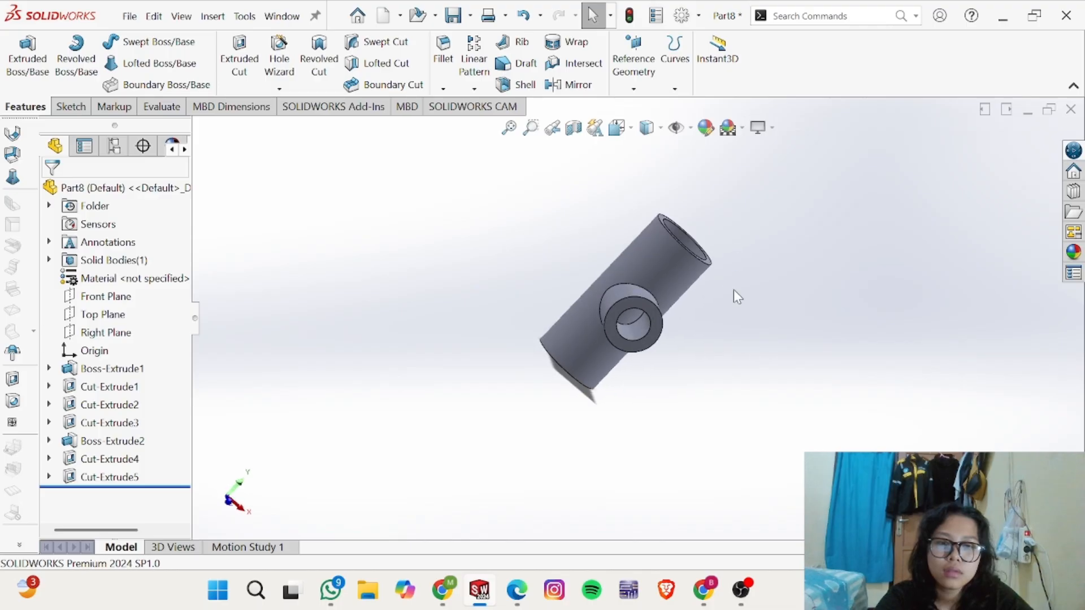
click(647, 317)
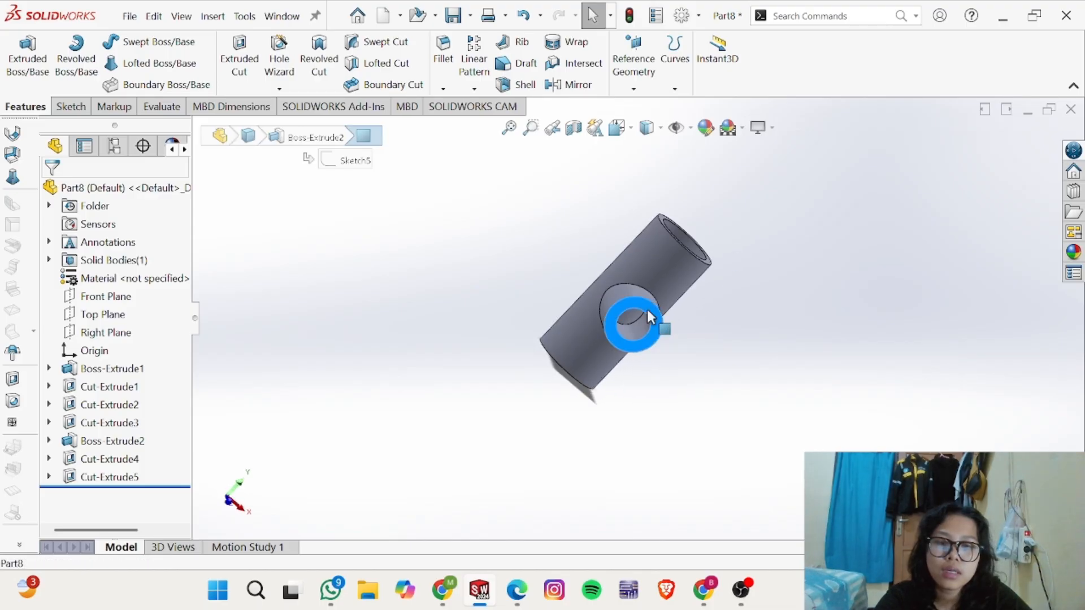
click(707, 274)
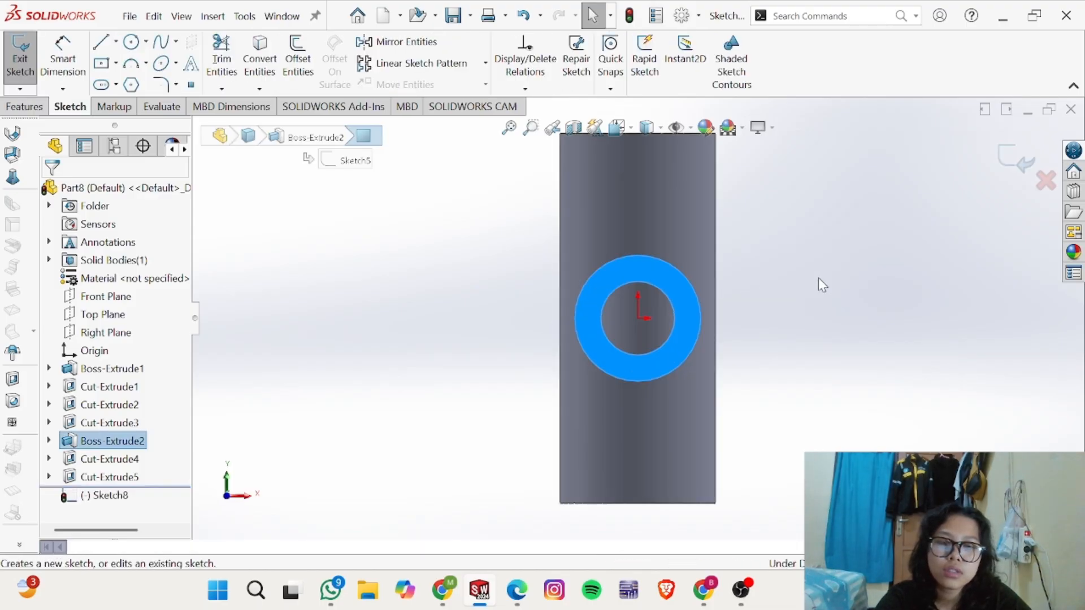
click(132, 43)
key(alt+Tab)
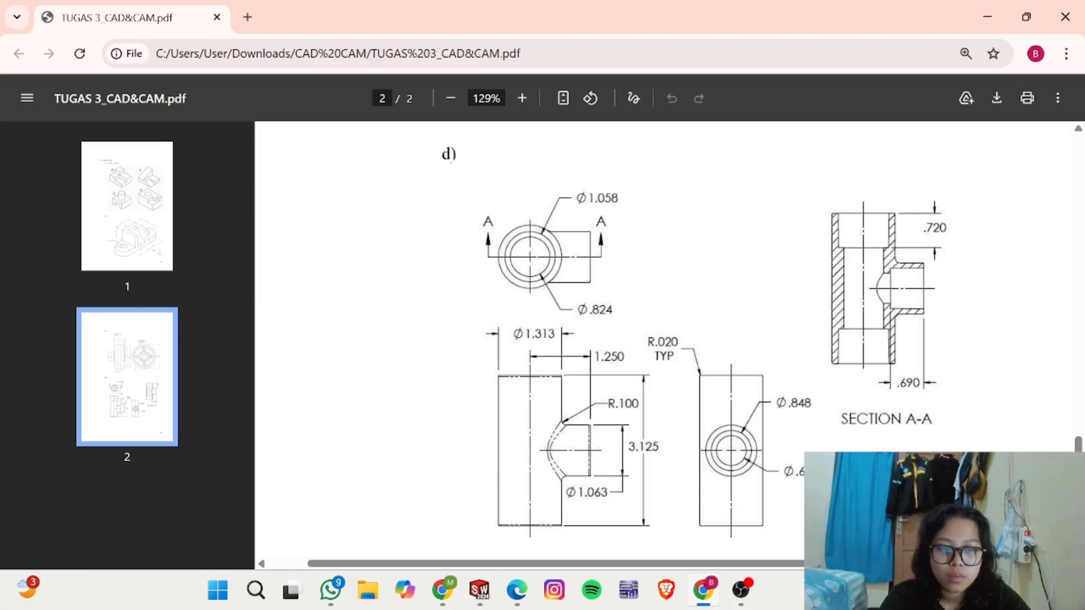
key(alt+Tab)
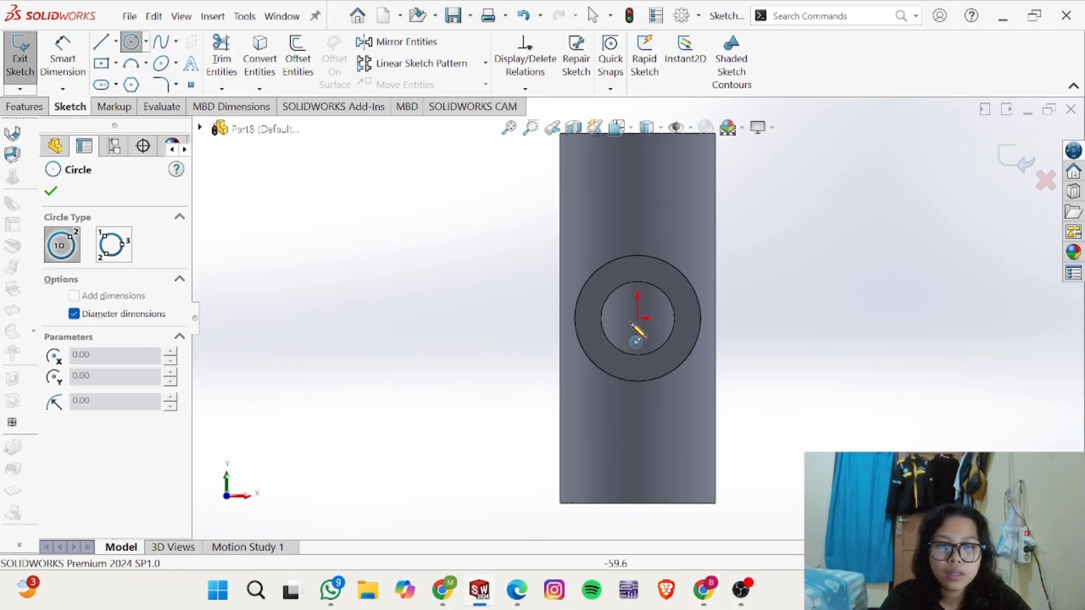
click(637, 318)
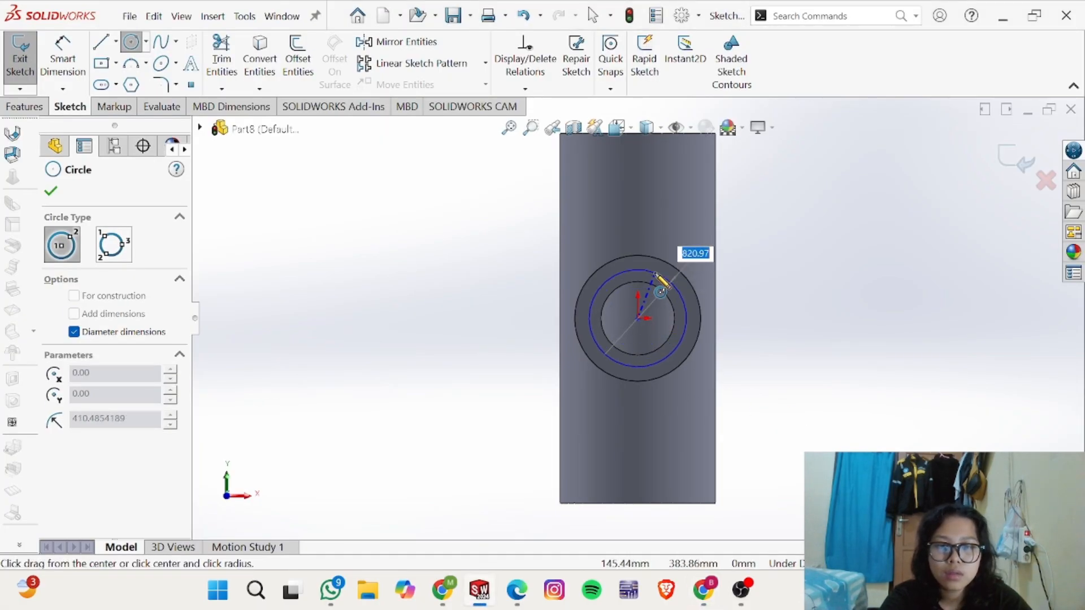
click(673, 284)
key(Escape)
Step: Dimension the counterbore circle on the branch's end face and set its diameter to 848 mm
right_drag(710, 266, 710, 237)
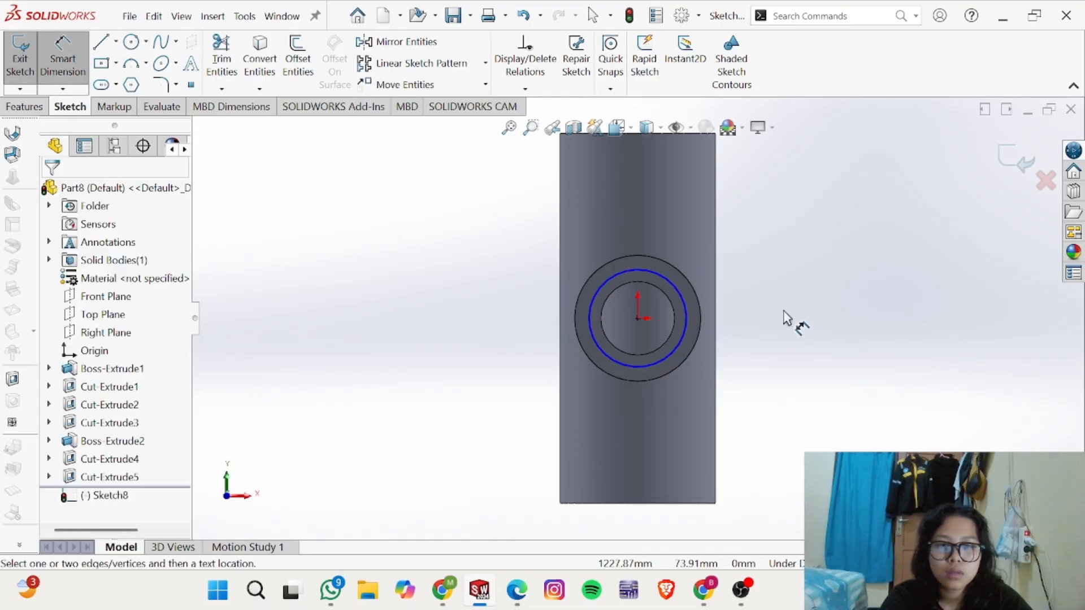
click(686, 315)
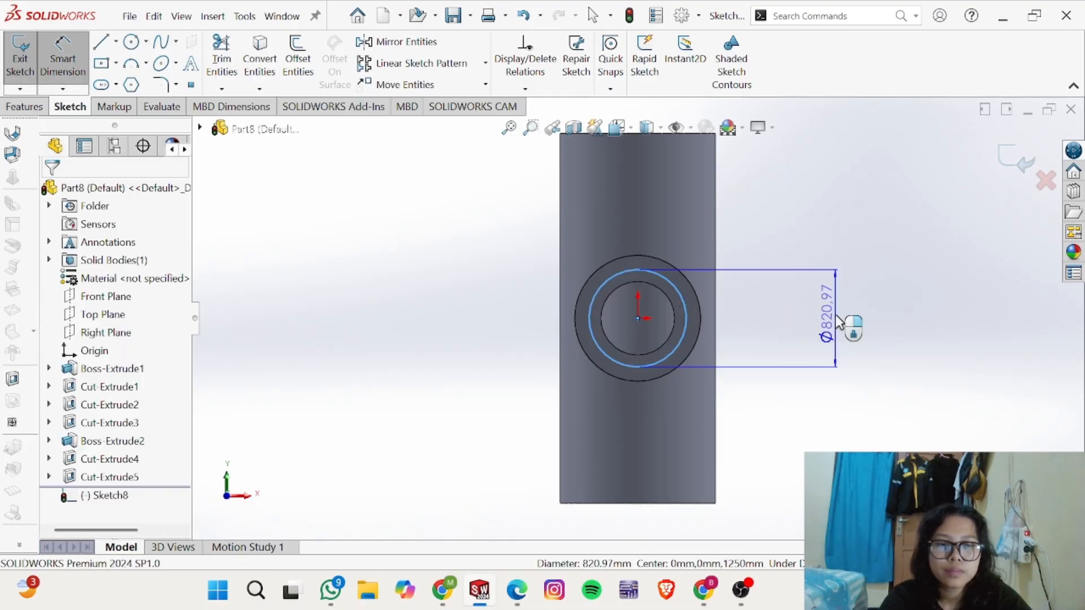
click(828, 311)
text(840)
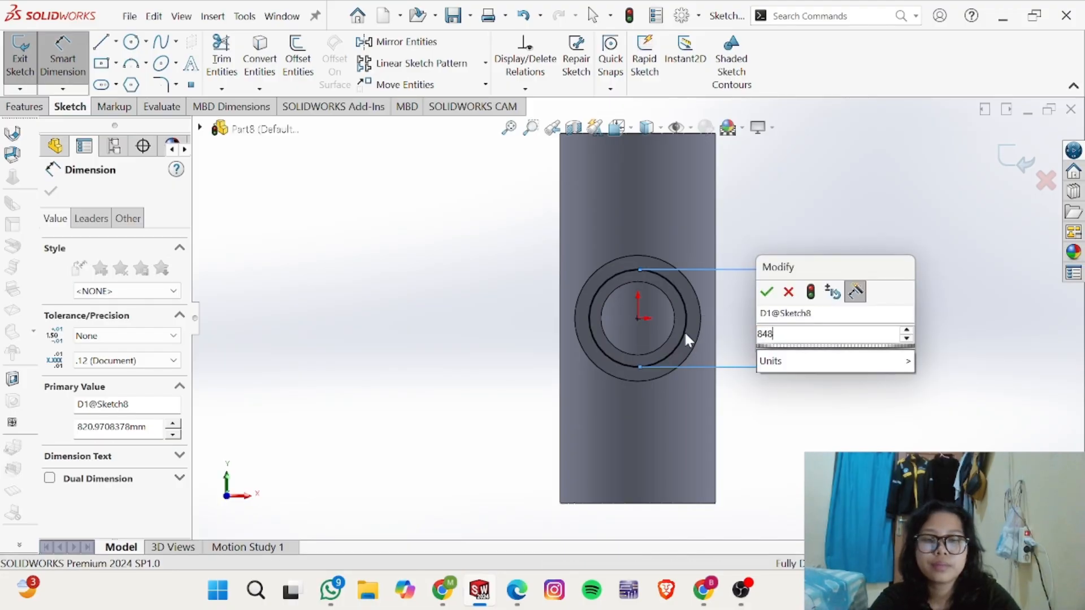
key(Return)
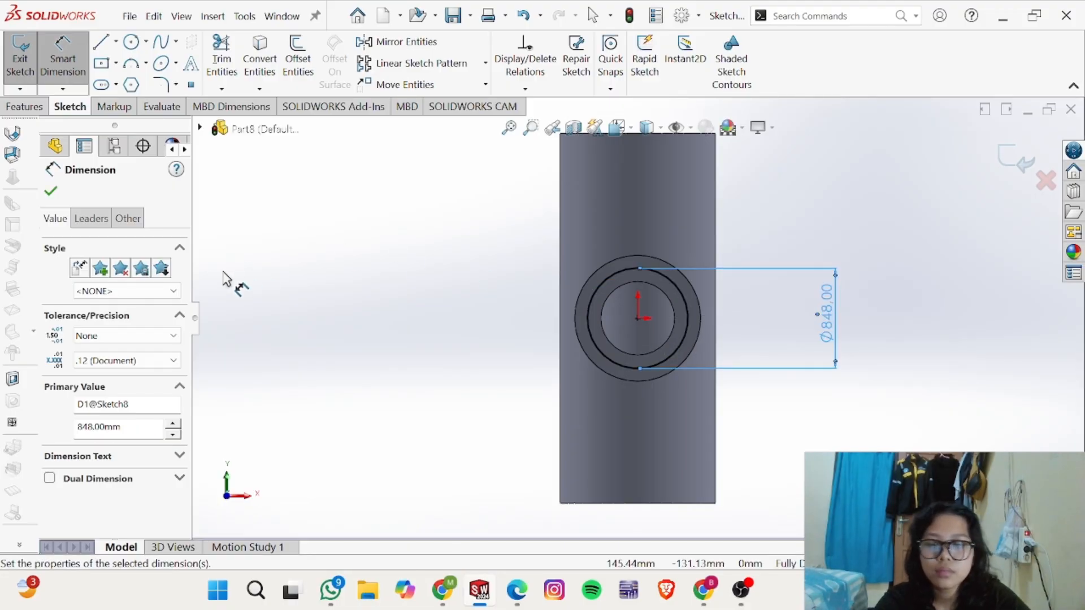
click(54, 191)
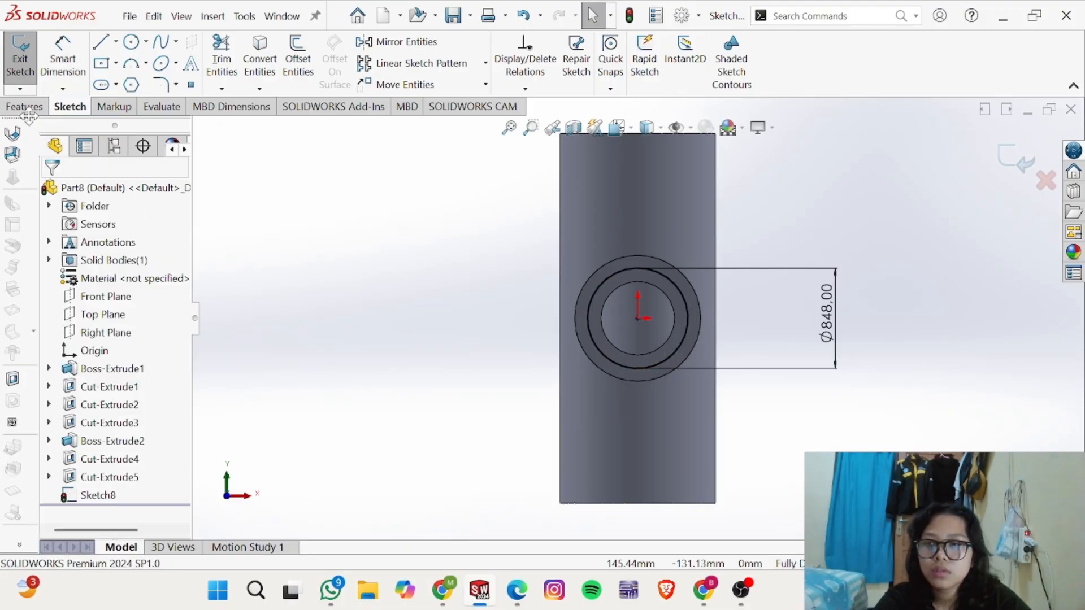
Step: Check the counterbore depth in the PDF drawing and cut the 848 mm circle into the branch with a Blind depth of 690 mm
click(25, 107)
click(227, 69)
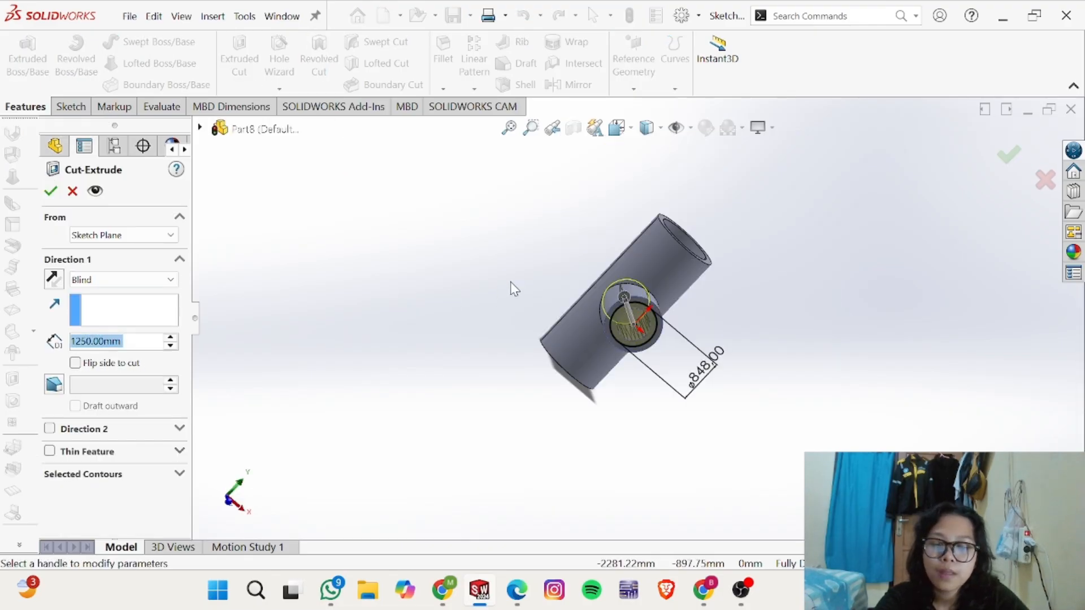
middle_drag(496, 365, 572, 506)
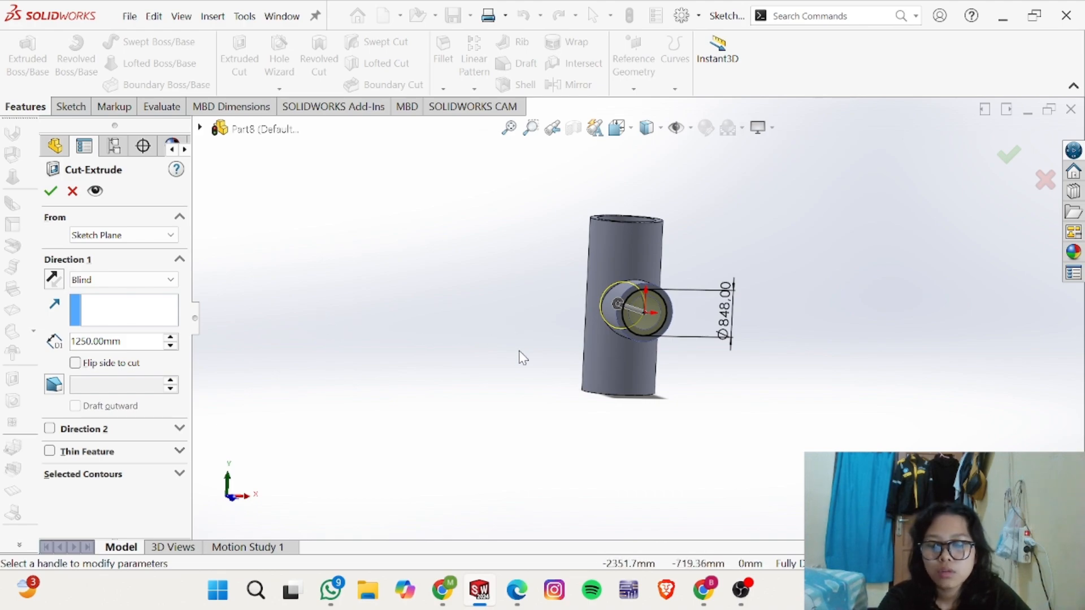
key(alt+Tab)
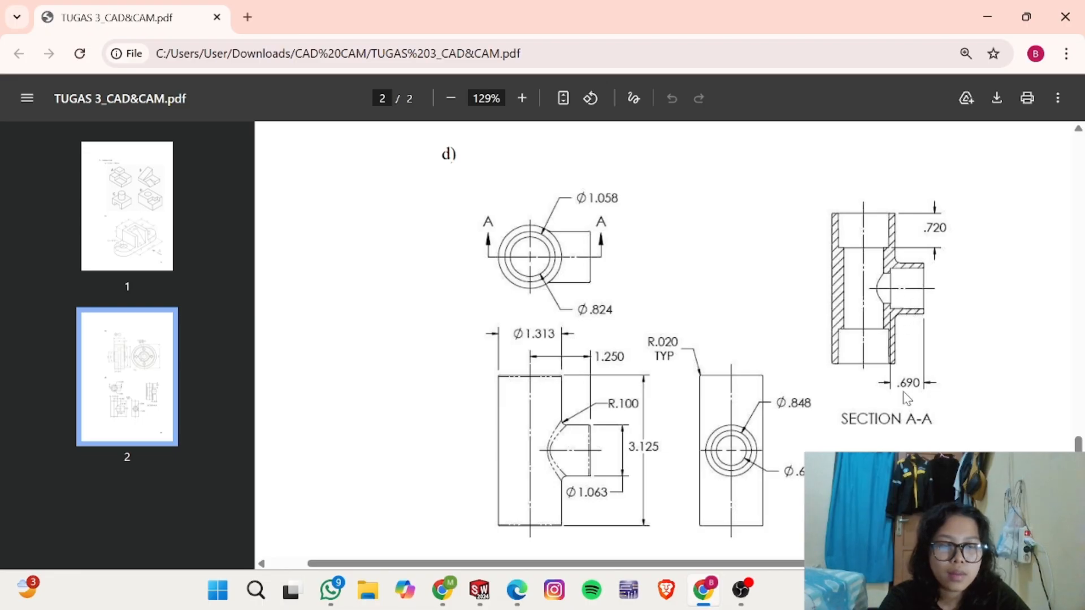
key(alt+Tab)
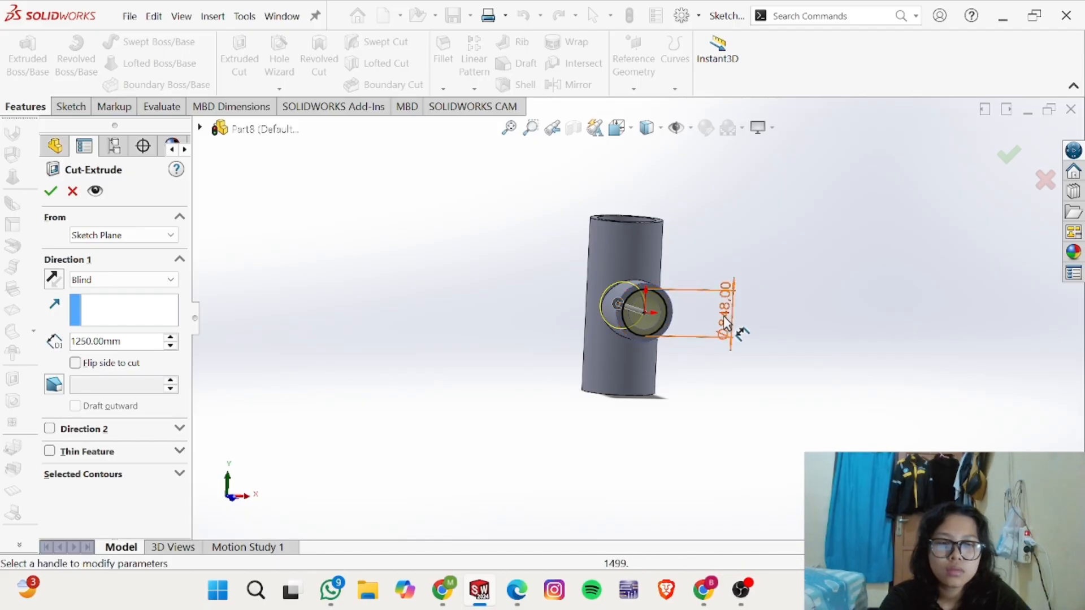
click(101, 342)
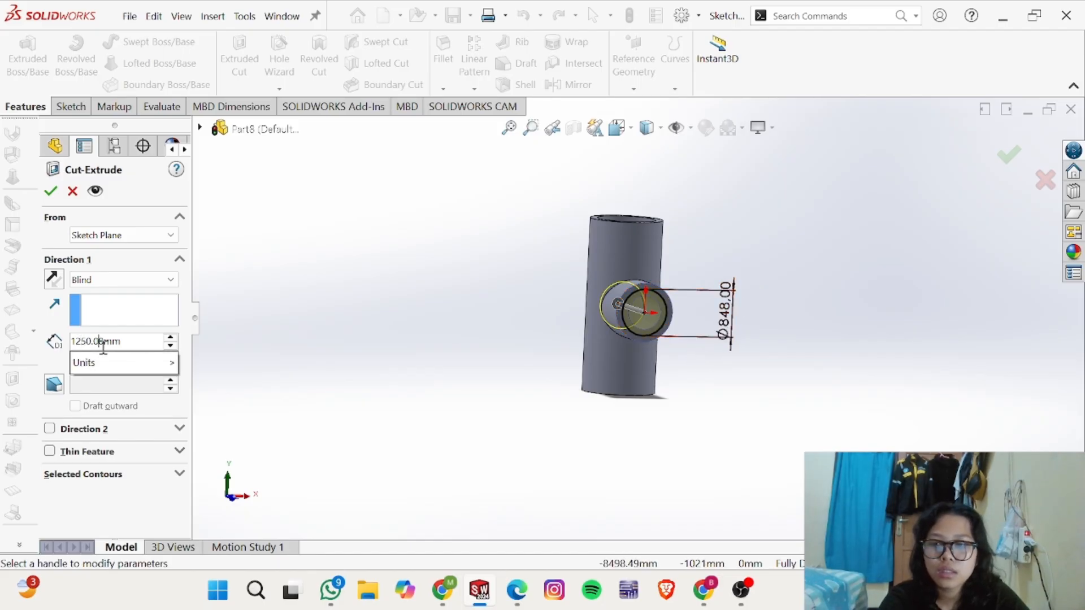
double_click(102, 341)
text(690)
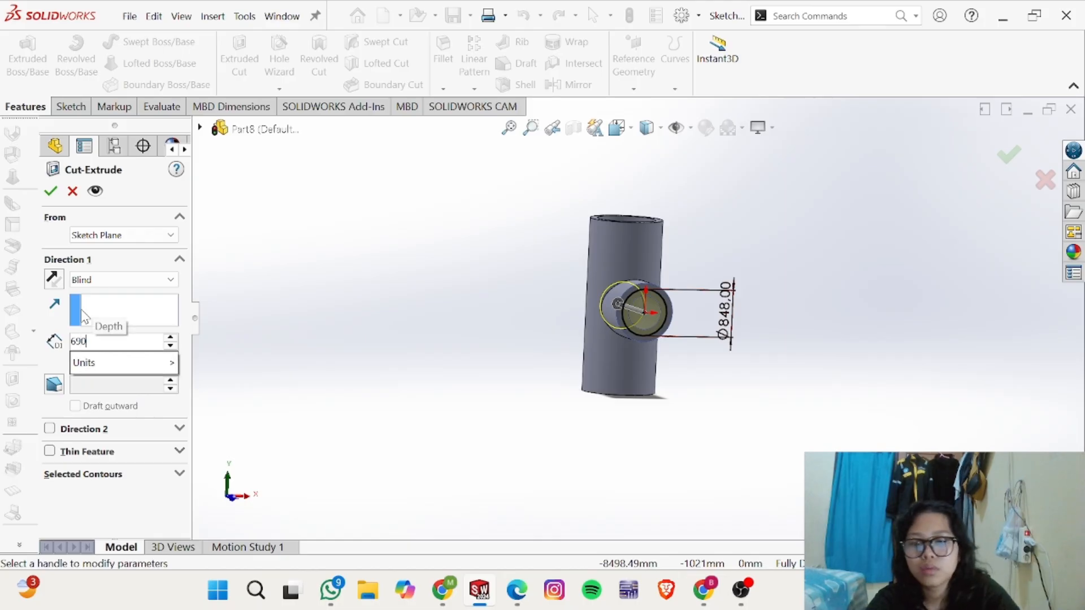
key(Return)
click(51, 191)
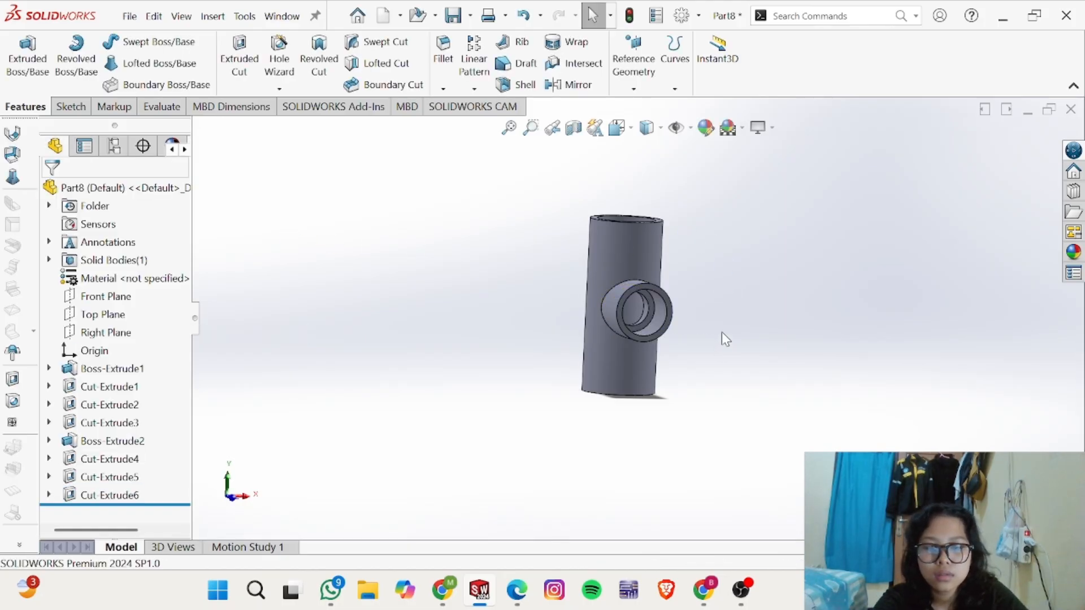
Step: Examine the branch's stepped bore and its junction with the main cylinder, comparing them with the views of drawing d) in the PDF
middle_drag(682, 348, 687, 320)
scroll(617, 351, down, 5)
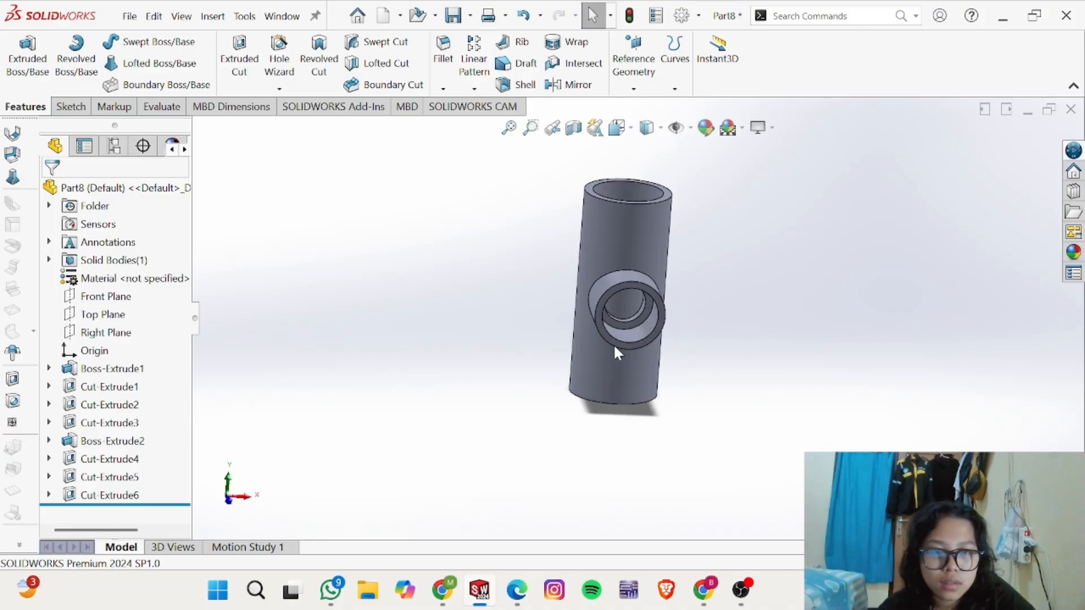
middle_drag(719, 358, 740, 333)
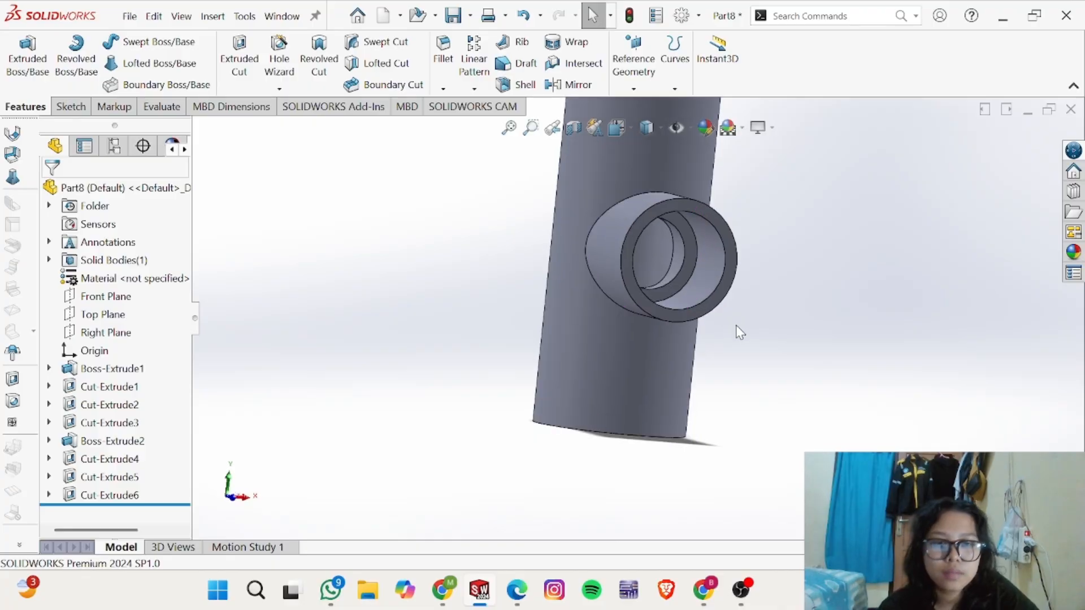
key(alt+Tab)
key(alt+Tab)
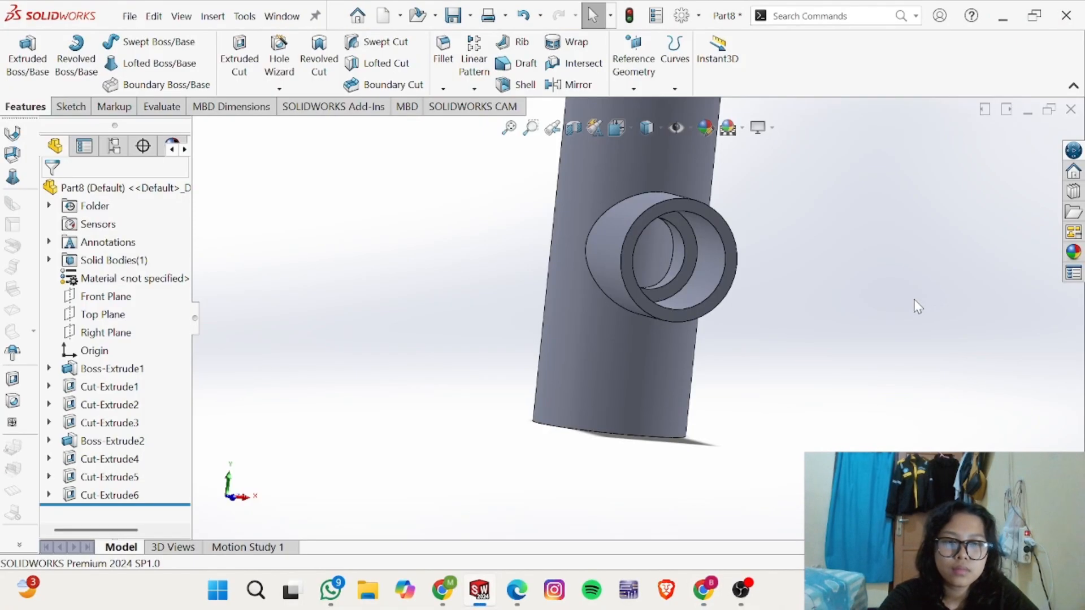
key(alt+Tab)
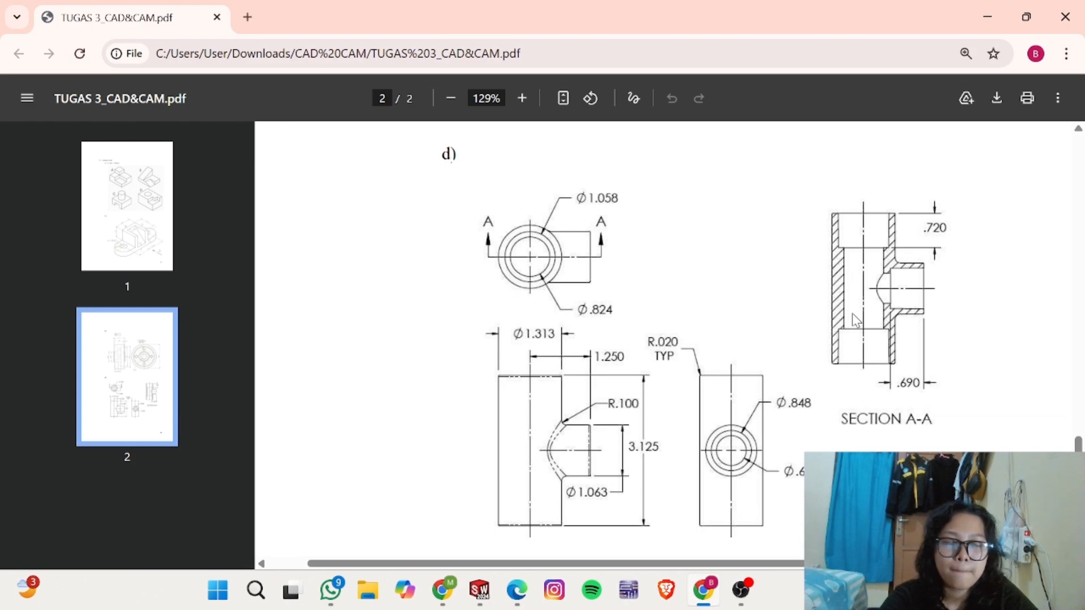
key(alt+Tab)
middle_drag(853, 314, 891, 228)
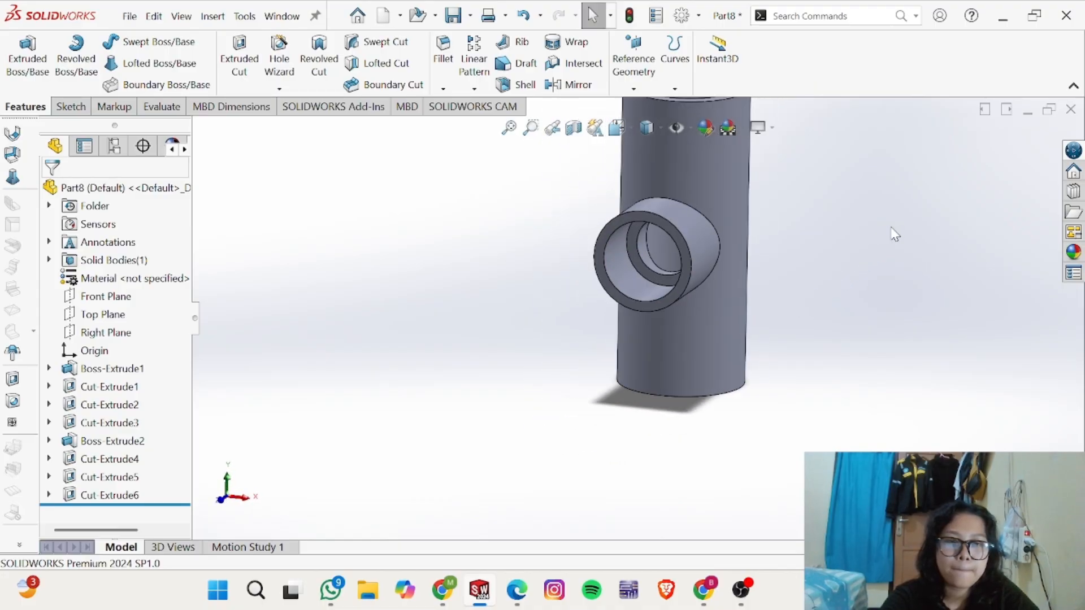
mouse_move(766, 321)
middle_down()
mouse_move(833, 315)
mouse_move(838, 327)
middle_up()
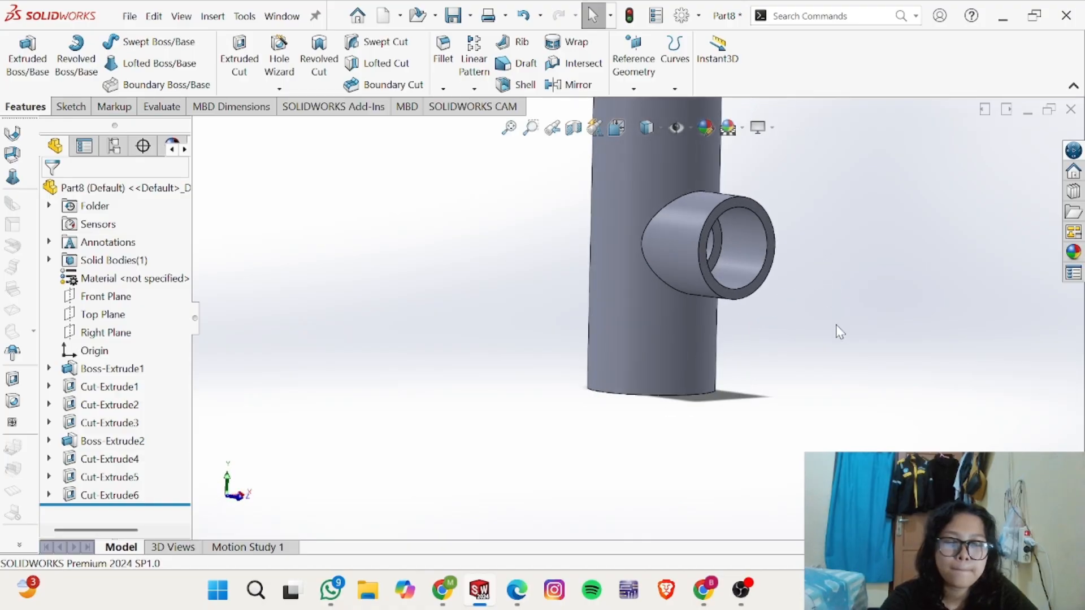
key(alt+Tab)
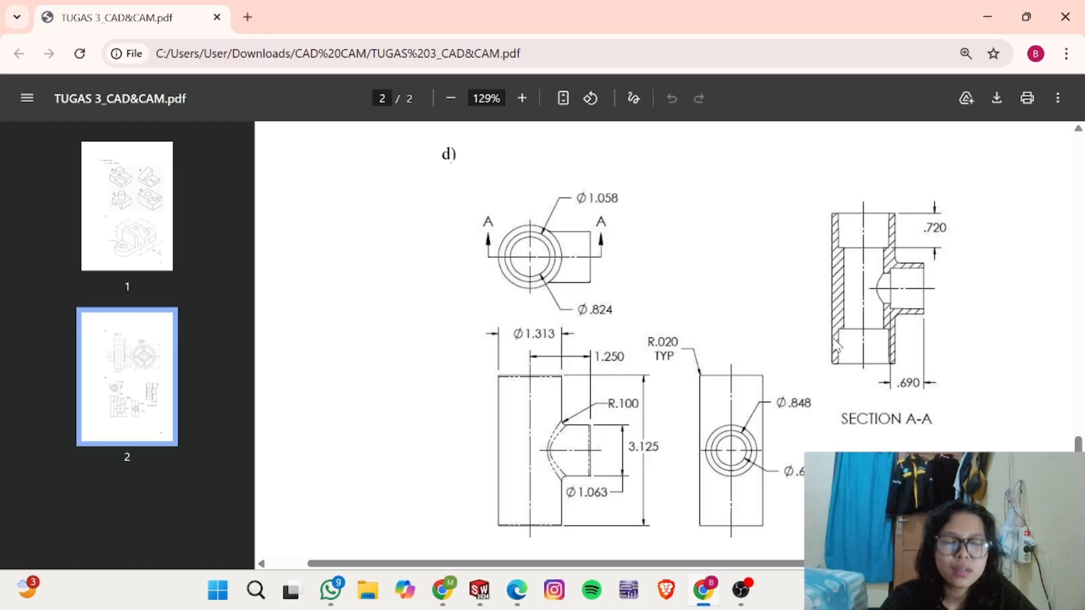
key(alt+Tab)
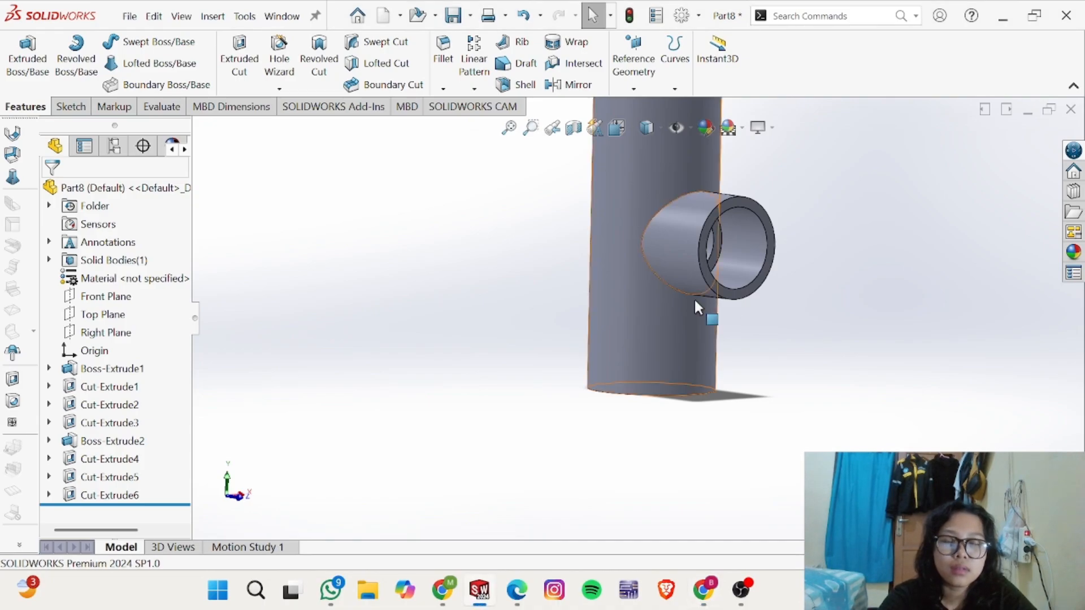
Step: Start a Fillet in the Right view and select the curved edge where the branch meets the main cylinder
middle_drag(645, 259, 695, 226)
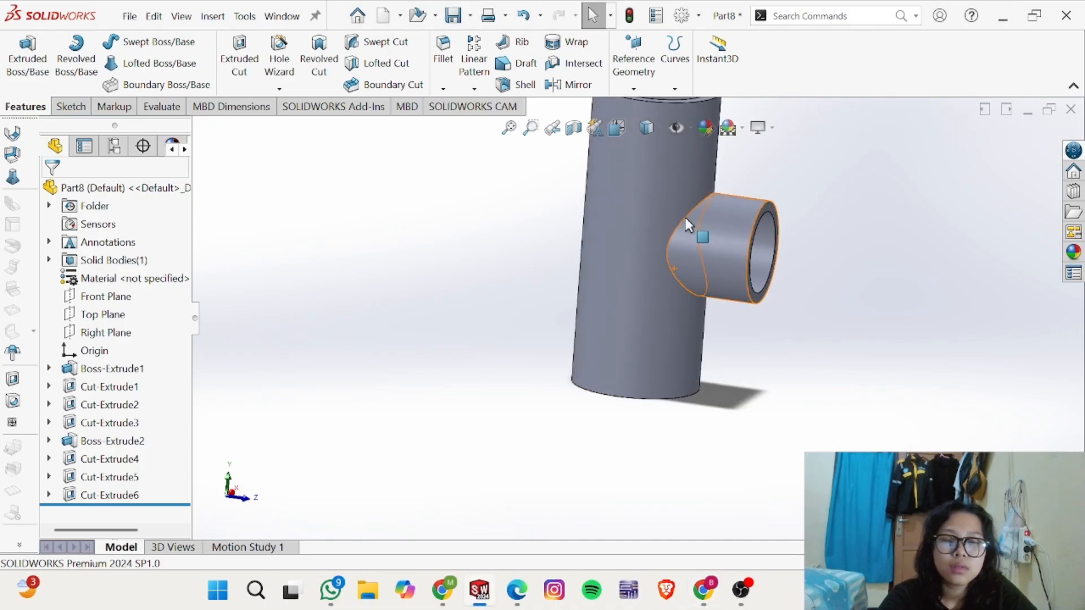
key(space)
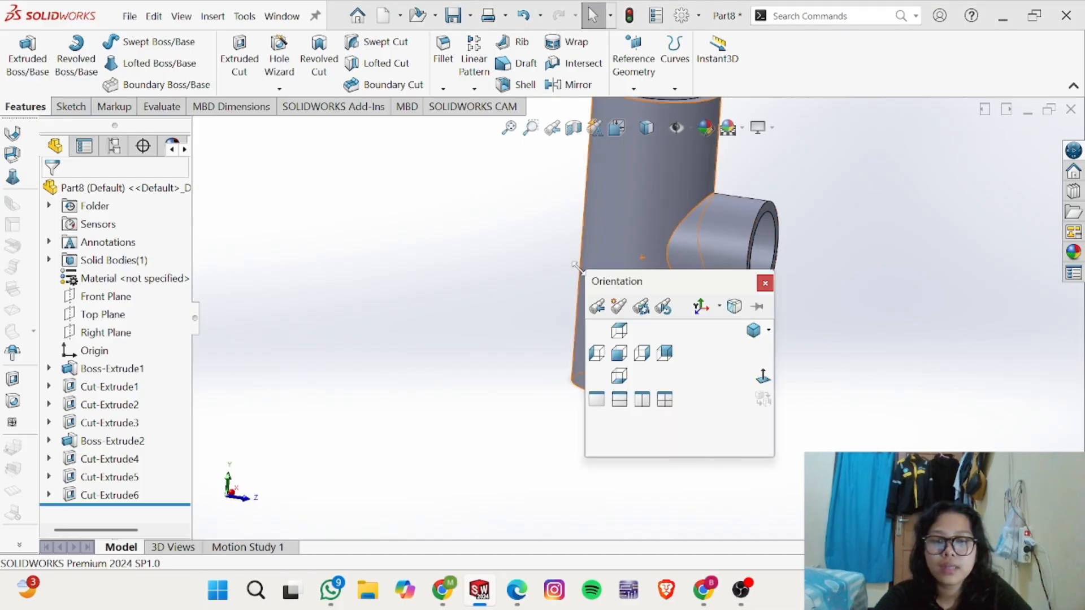
click(625, 353)
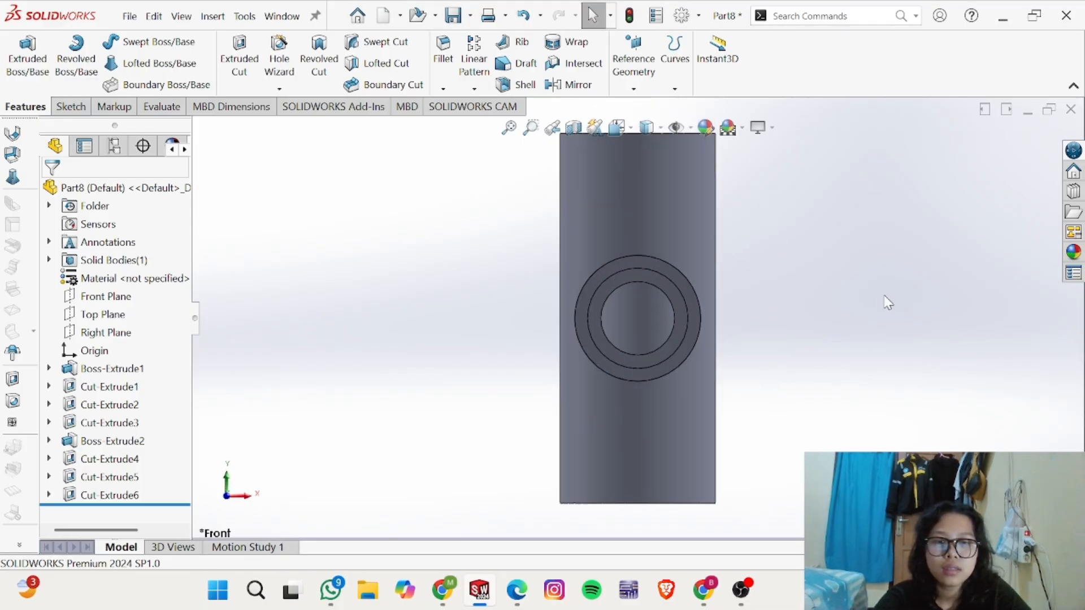
key(space)
click(769, 383)
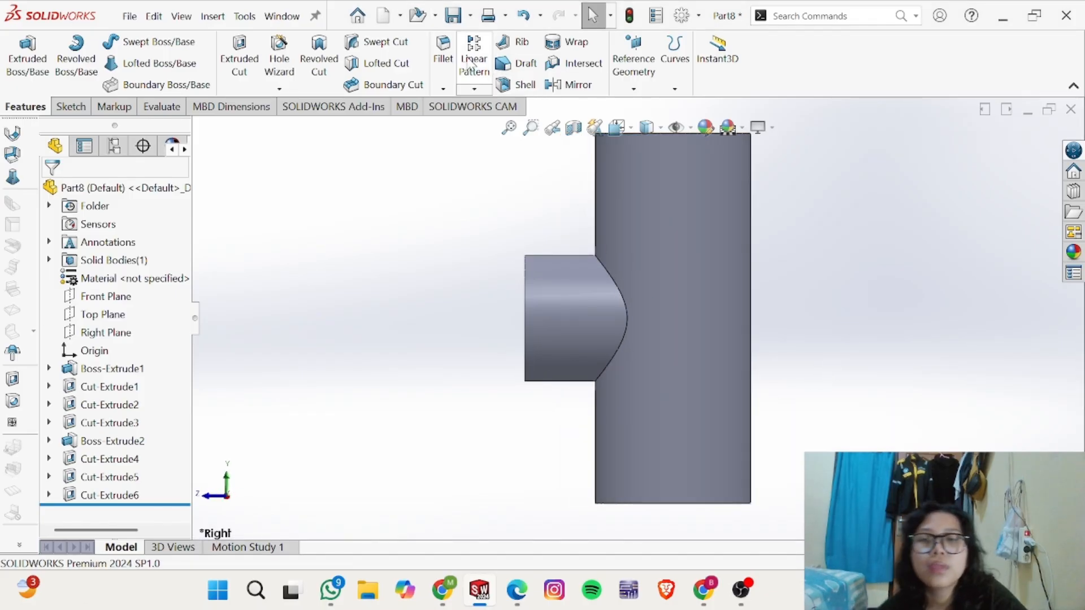
click(442, 56)
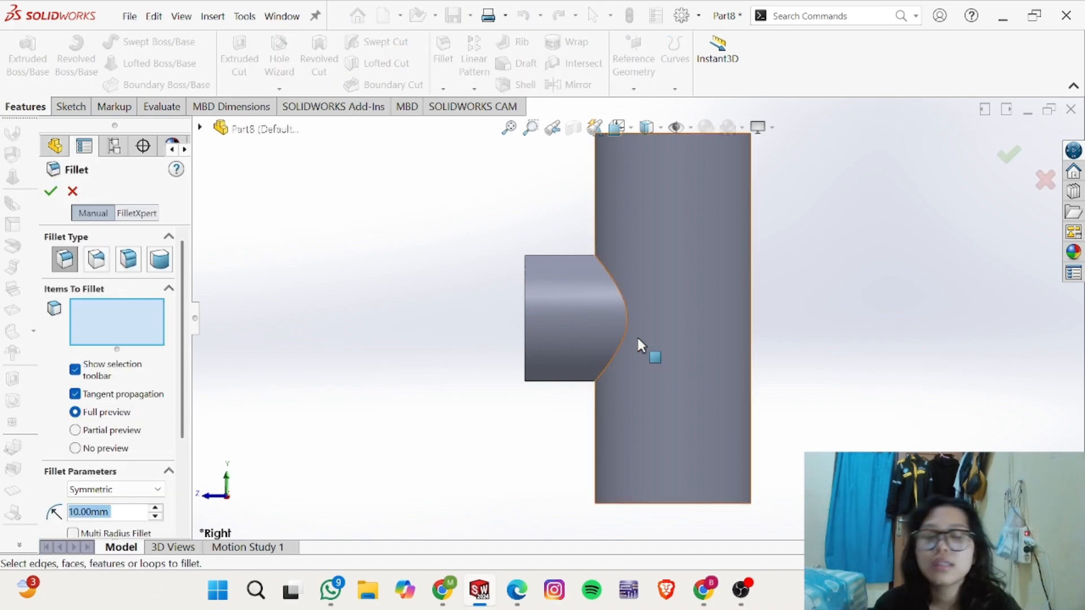
click(615, 285)
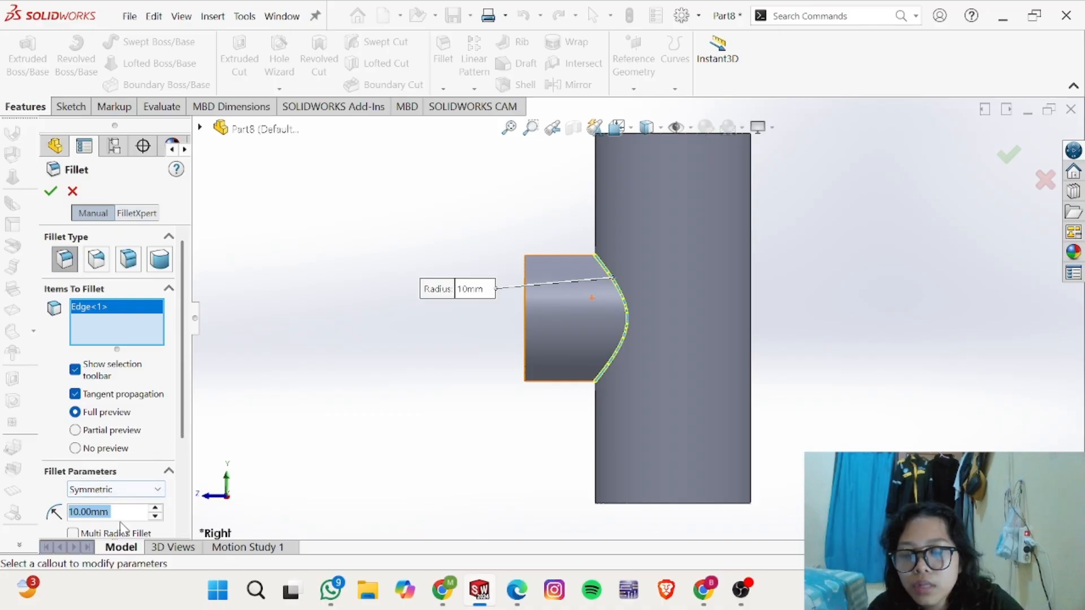
Step: Check the junction radius in the PDF drawing and fillet the selected edge with a symmetric 100 mm radius
key(alt+Tab)
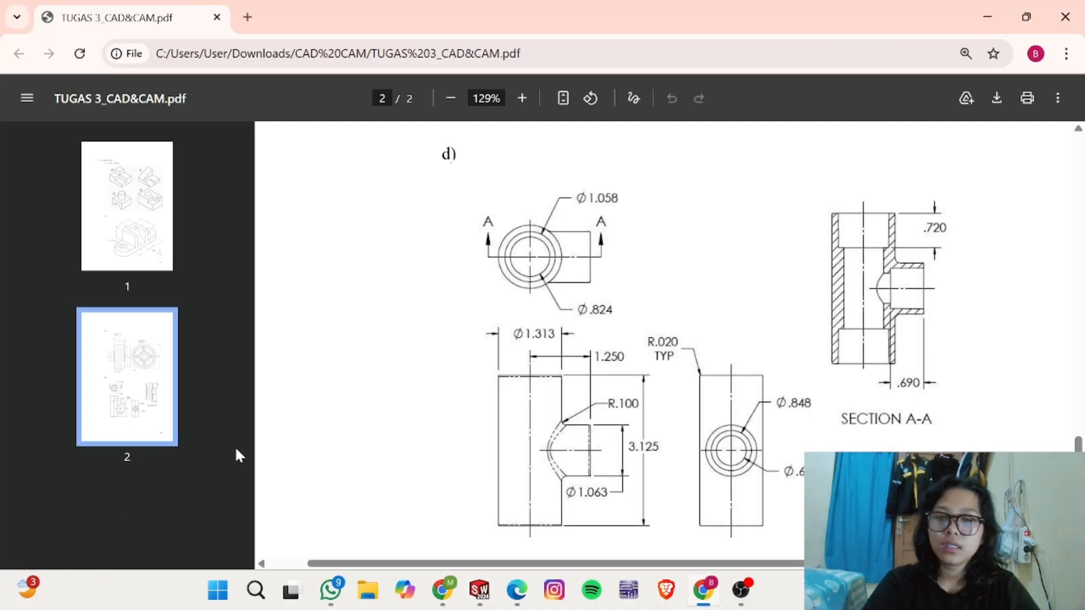
key(alt+Tab)
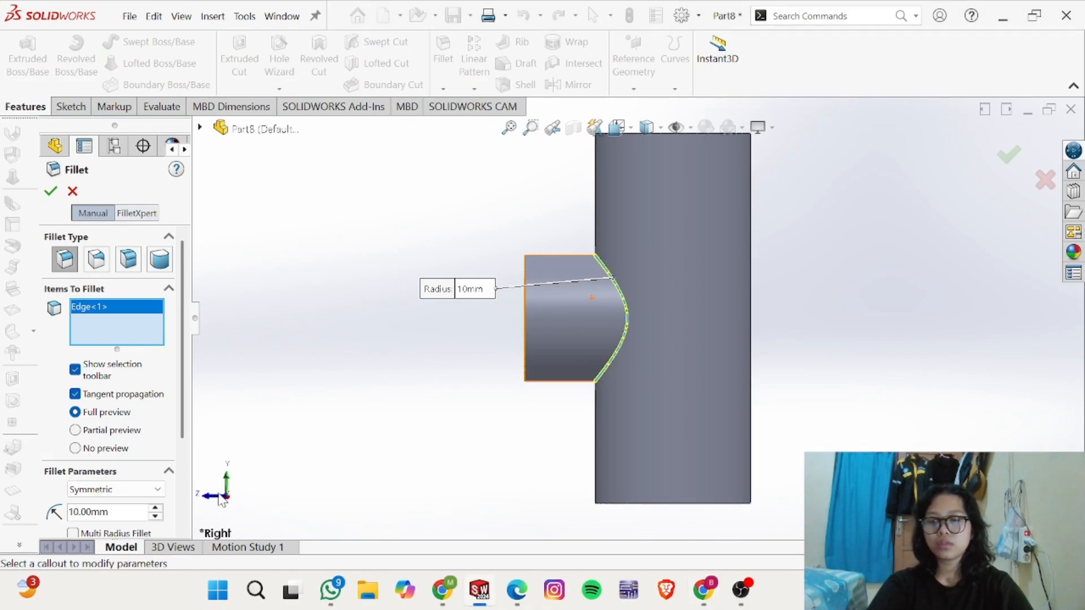
click(133, 516)
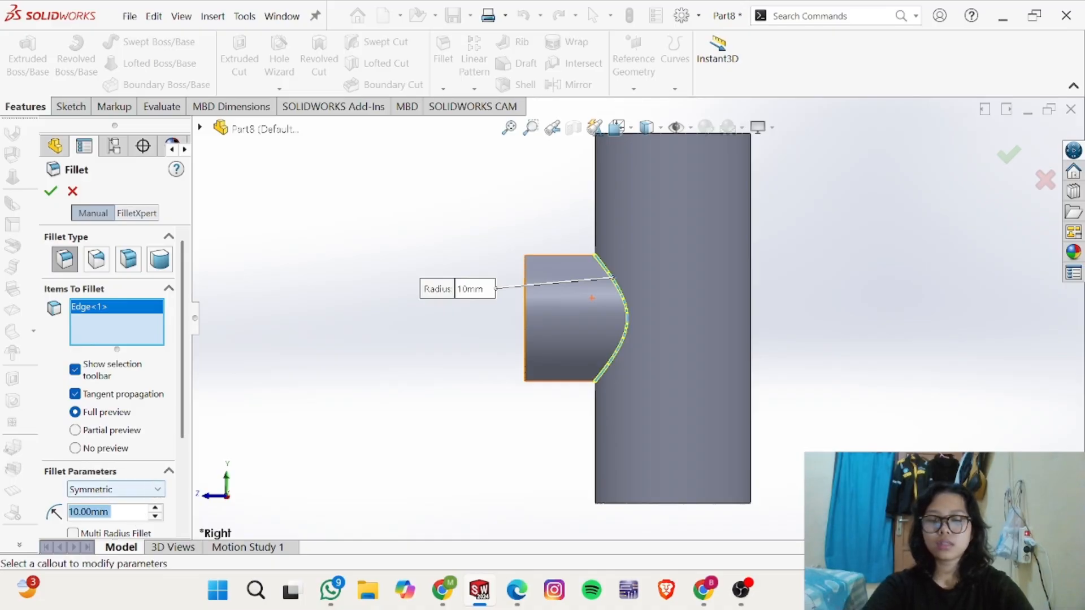
text(100)
key(Return)
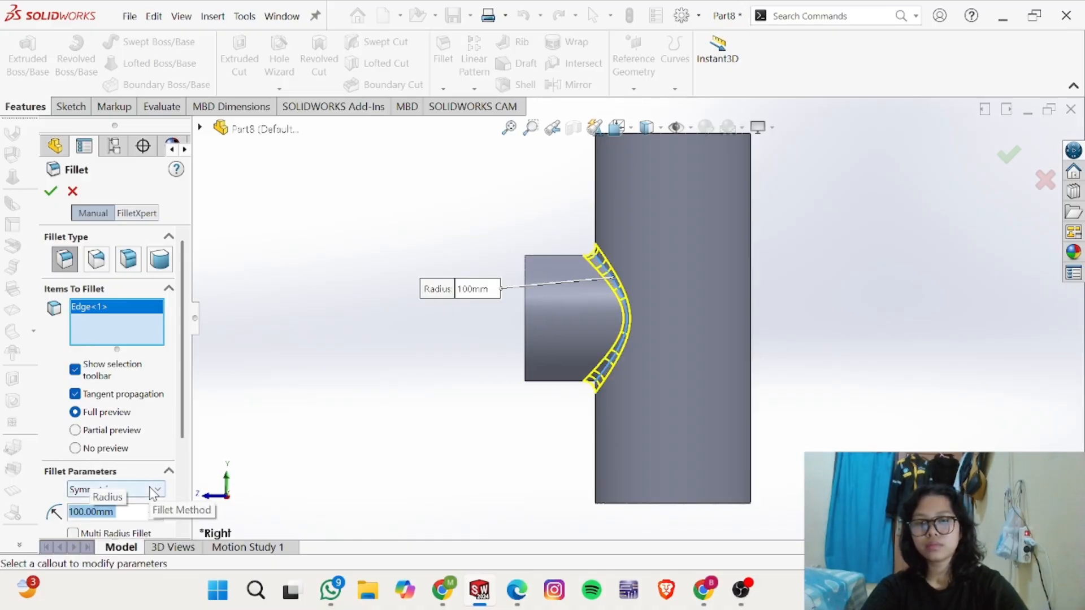
click(51, 191)
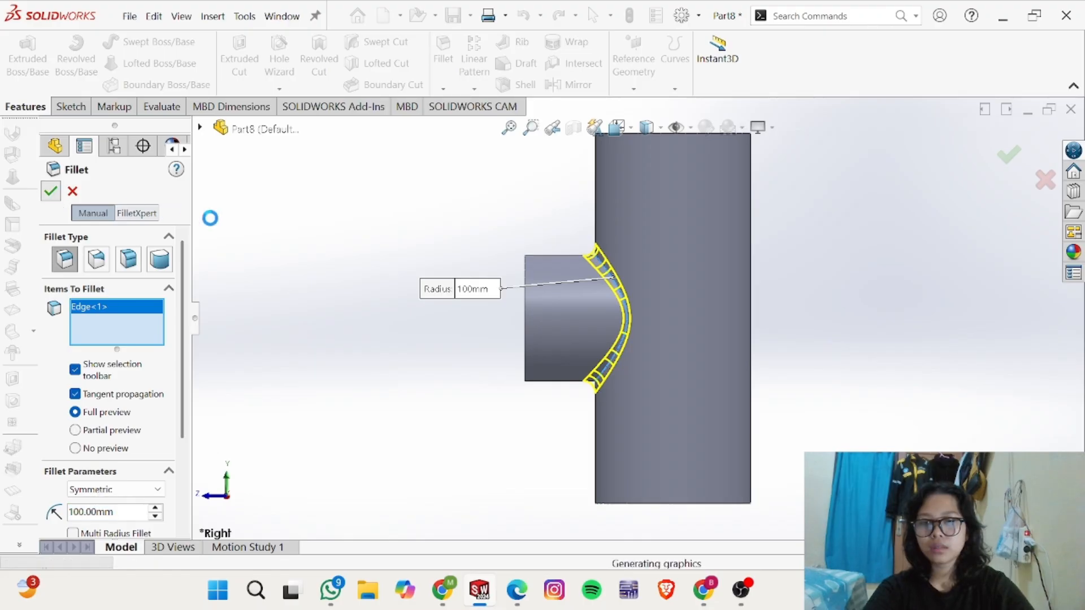
Step: Examine the filleted branch junction from the Right and Left views, comparing it with the side view of drawing d) in the PDF
middle_drag(441, 308, 598, 323)
scroll(597, 323, down, 2)
scroll(599, 330, up, 3)
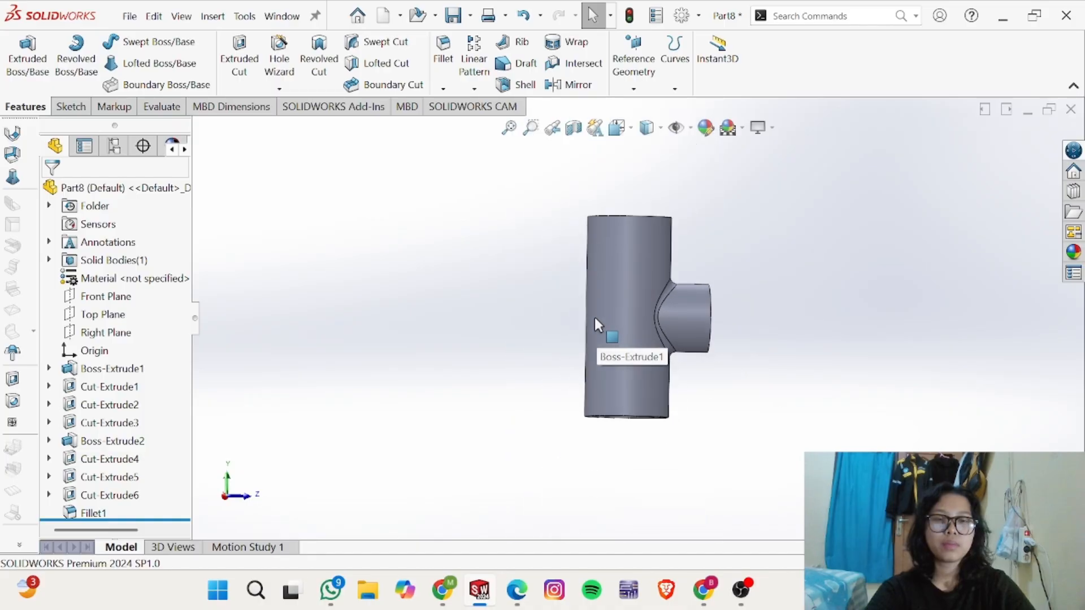
key(alt+Tab)
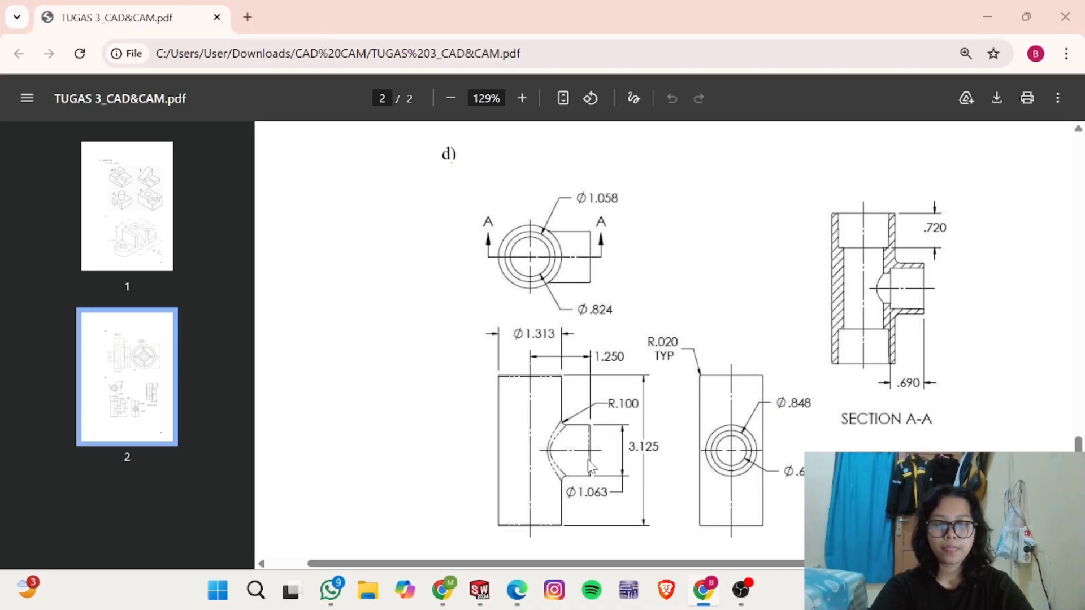
key(alt+Tab)
key(space)
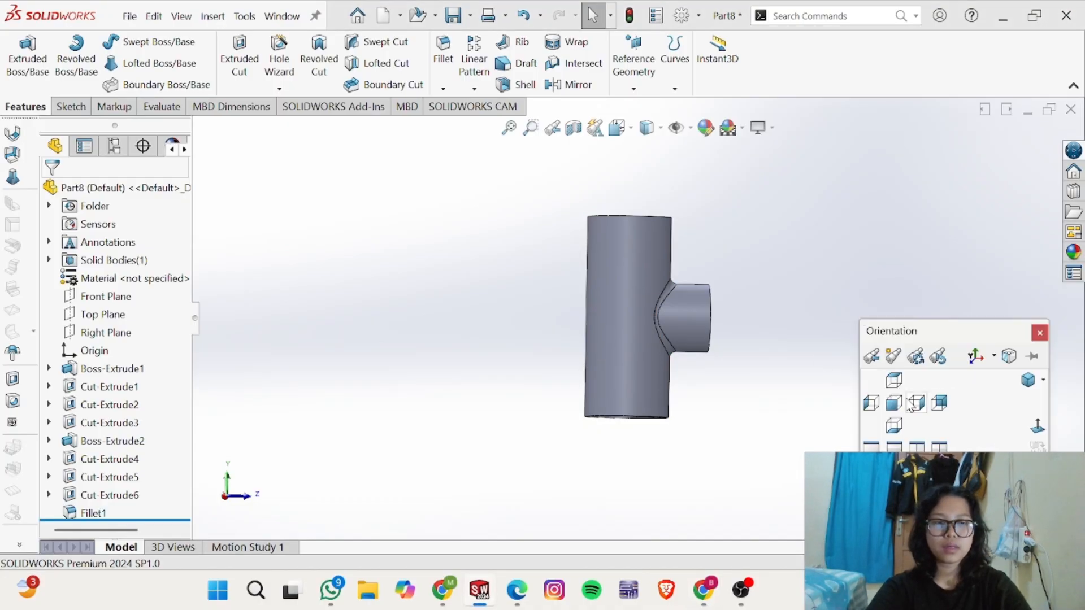
click(917, 404)
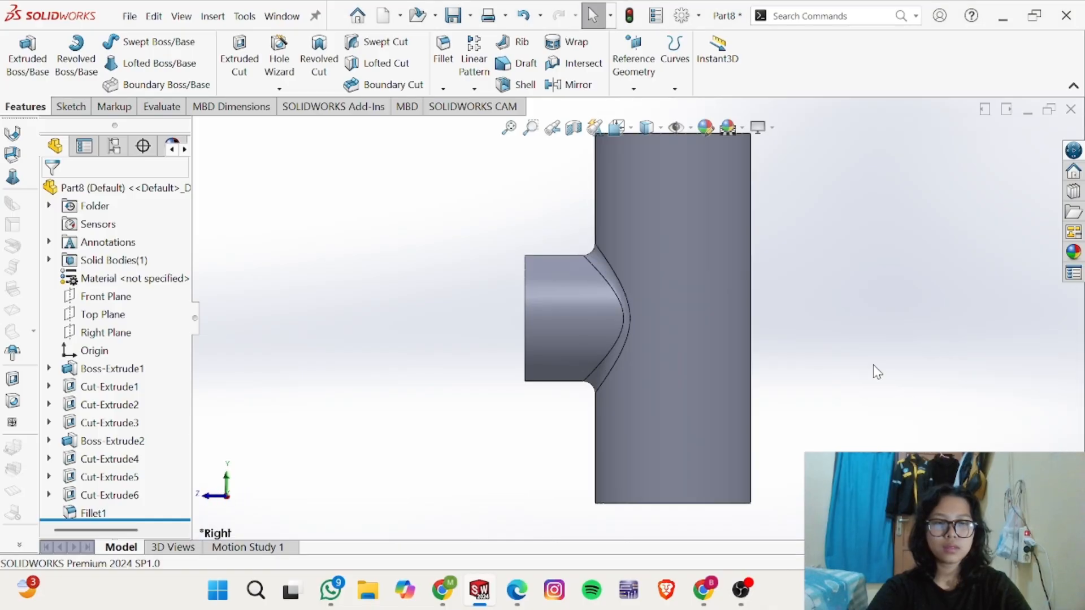
key(space)
click(810, 396)
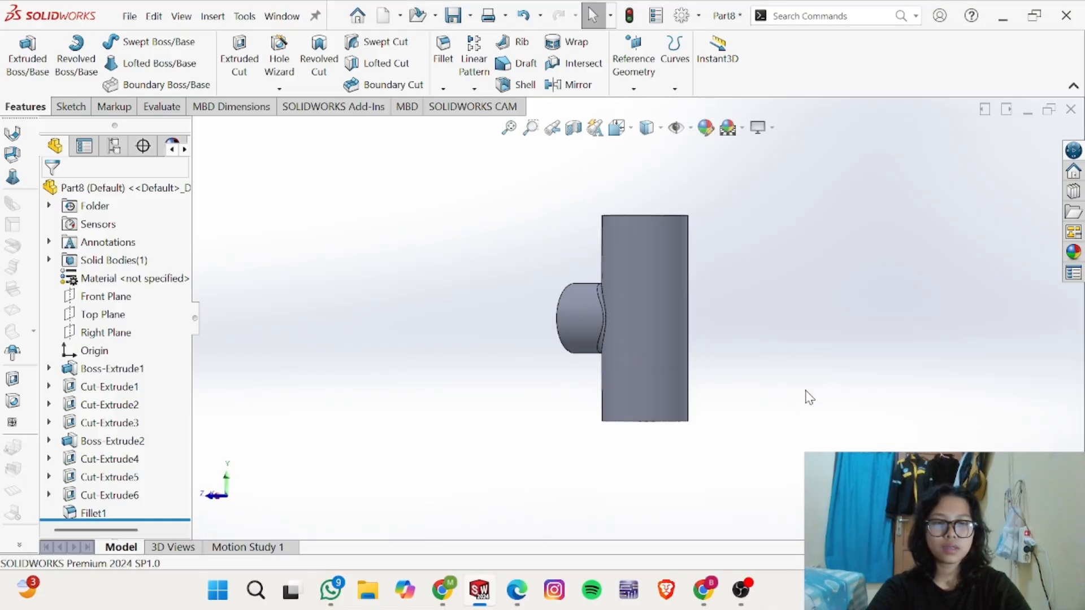
scroll(536, 338, up, 2)
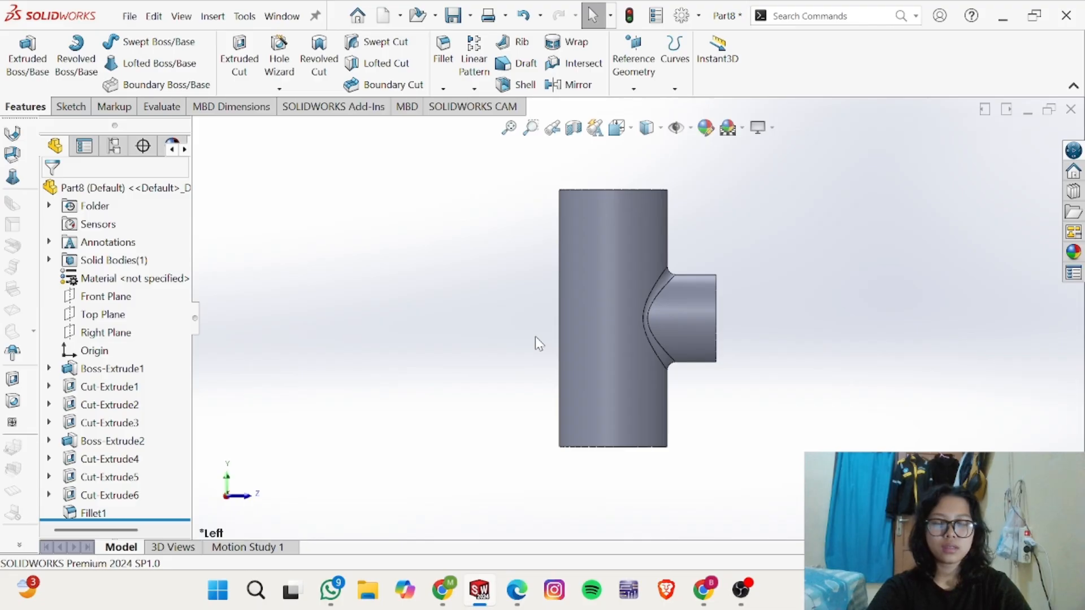
key(alt+Tab)
scroll(599, 461, down, 2)
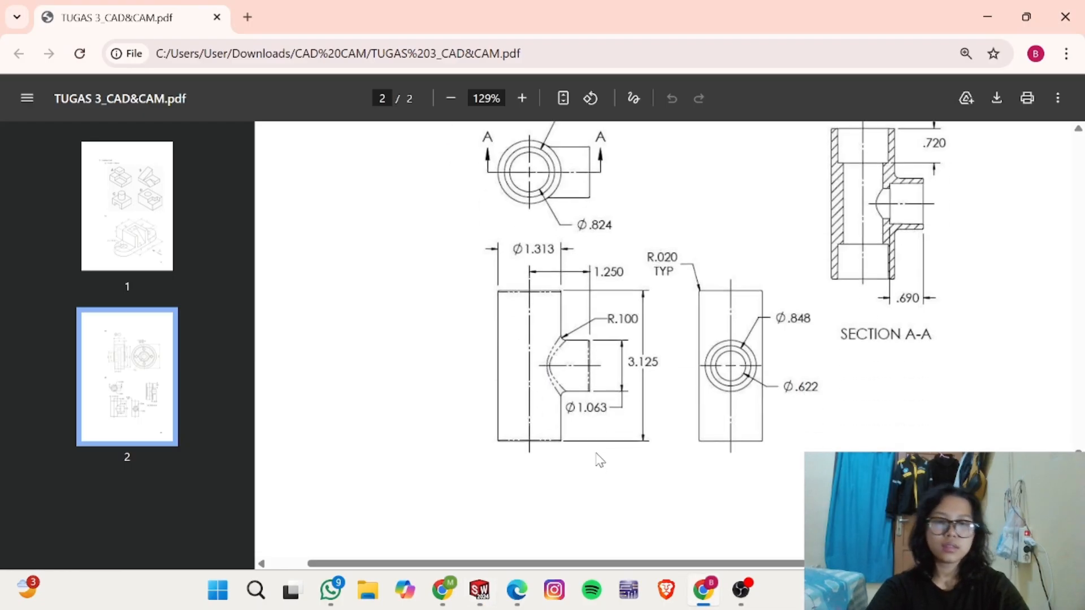
key(alt+Tab)
key(alt+Tab)
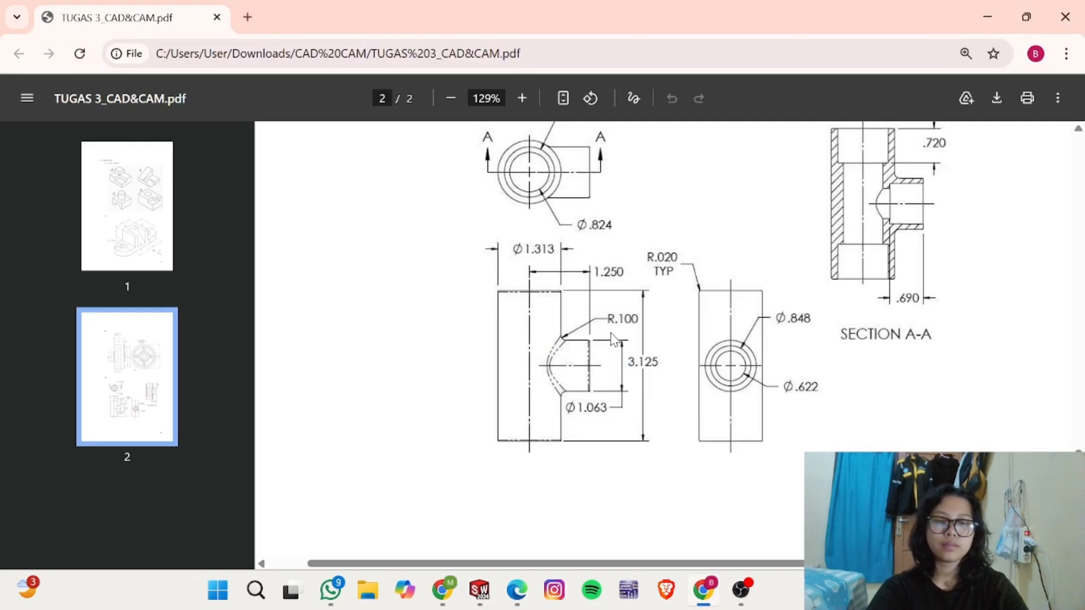
key(alt+Tab)
Step: Compare the fitting's Front view, with the branch's concentric circles, against the matching view of drawing d)
key(space)
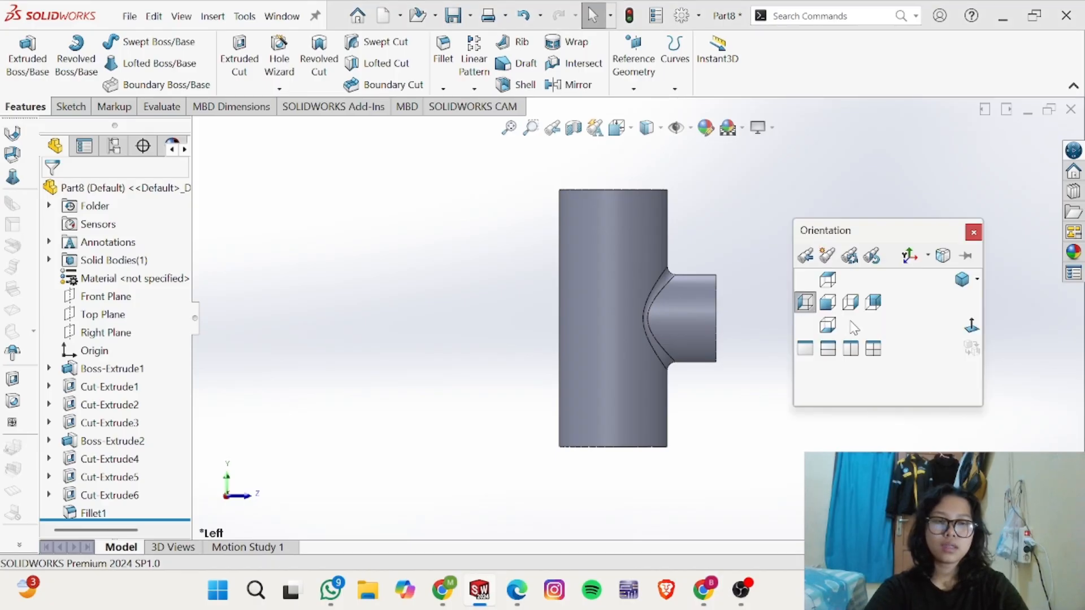
click(826, 304)
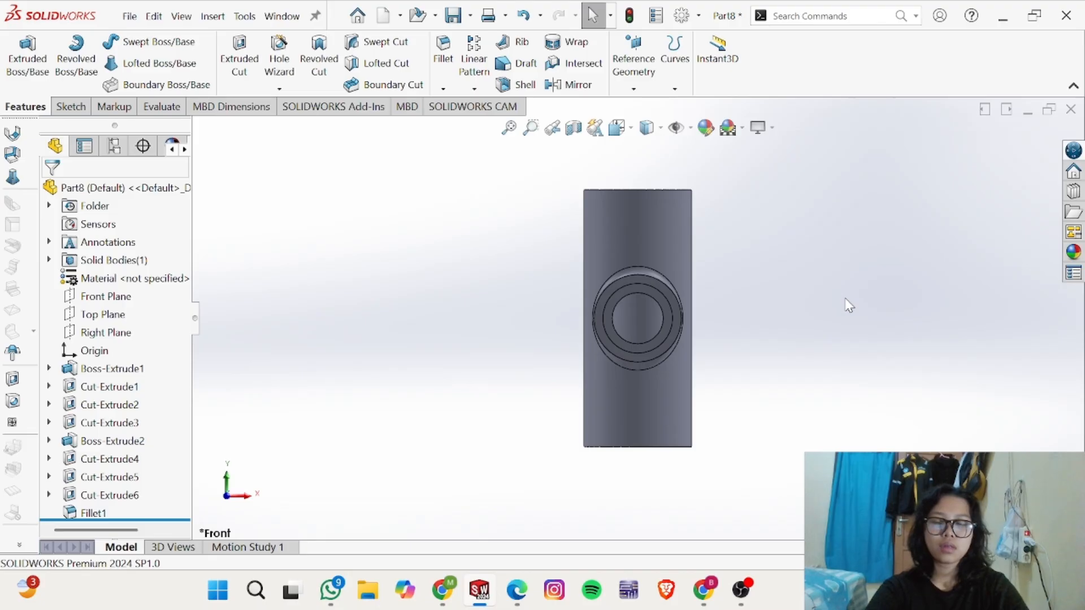
key(alt+Tab)
key(alt+Tab)
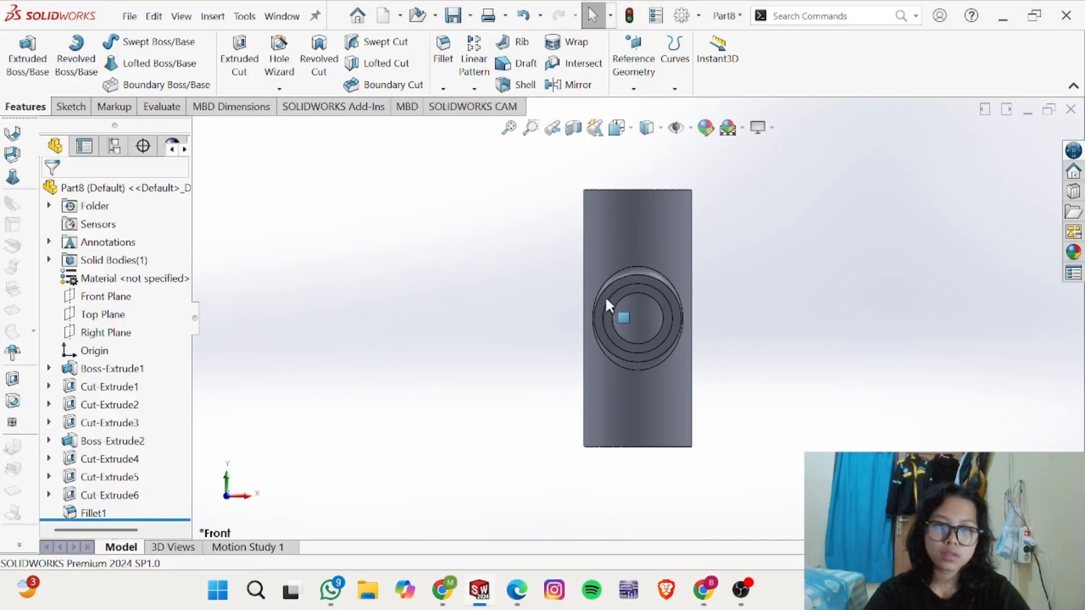
scroll(586, 311, down, 2)
scroll(638, 314, up, 2)
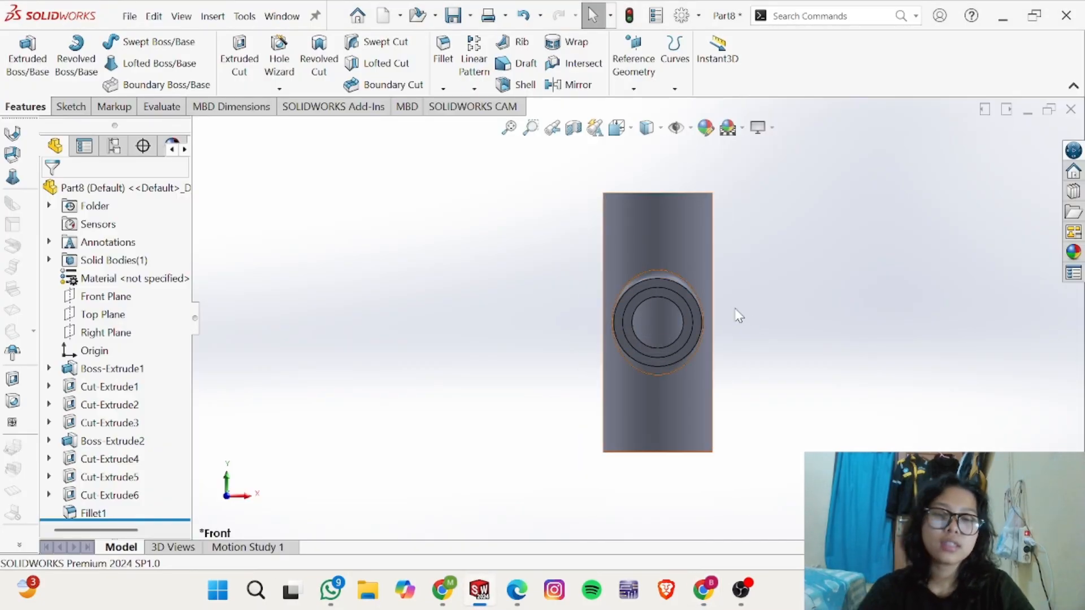
key(alt+Tab)
key(alt+Tab)
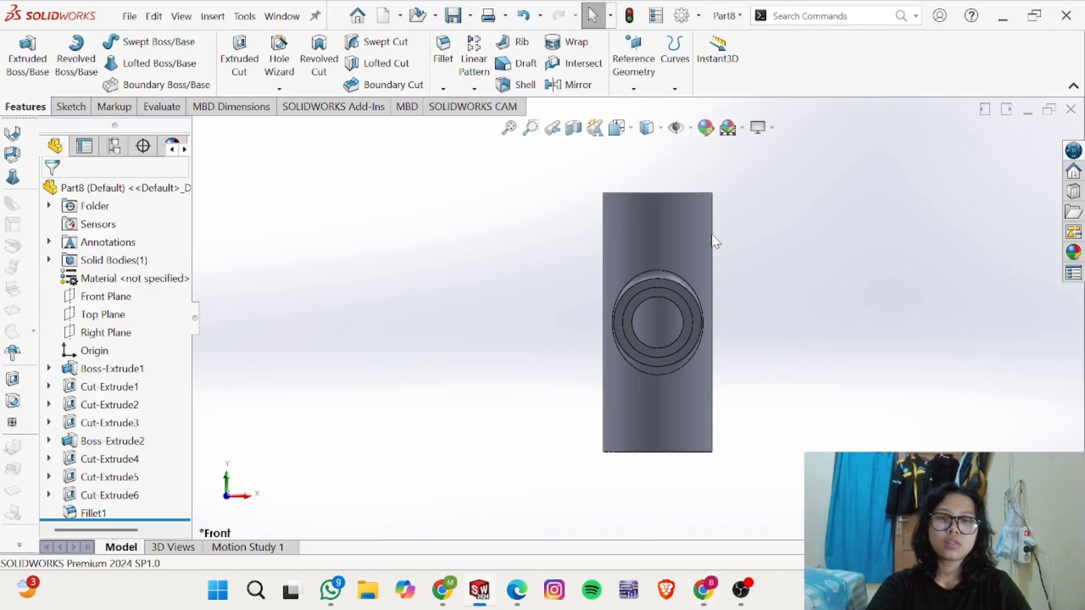
Step: Compare the fitting's Top view with drawing d) in the PDF
middle_drag(715, 242, 729, 380)
key(space)
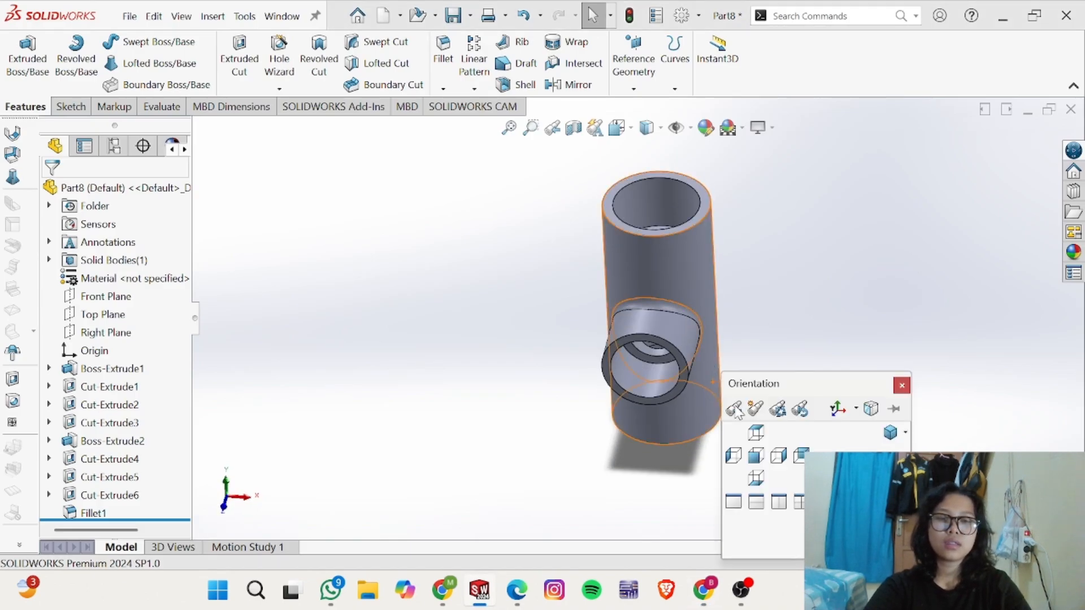
click(761, 438)
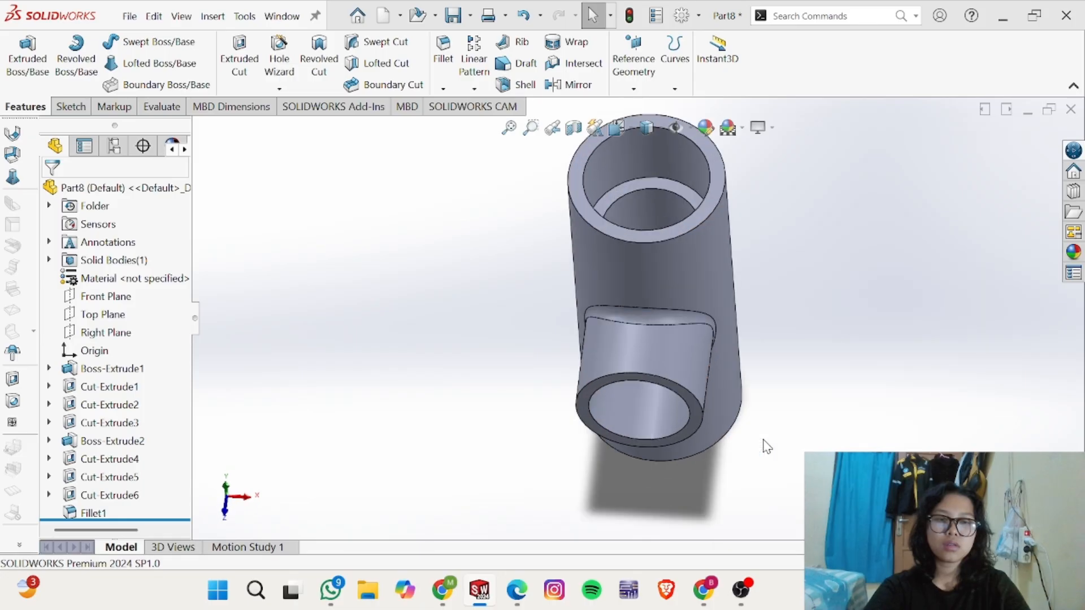
key(alt+Tab)
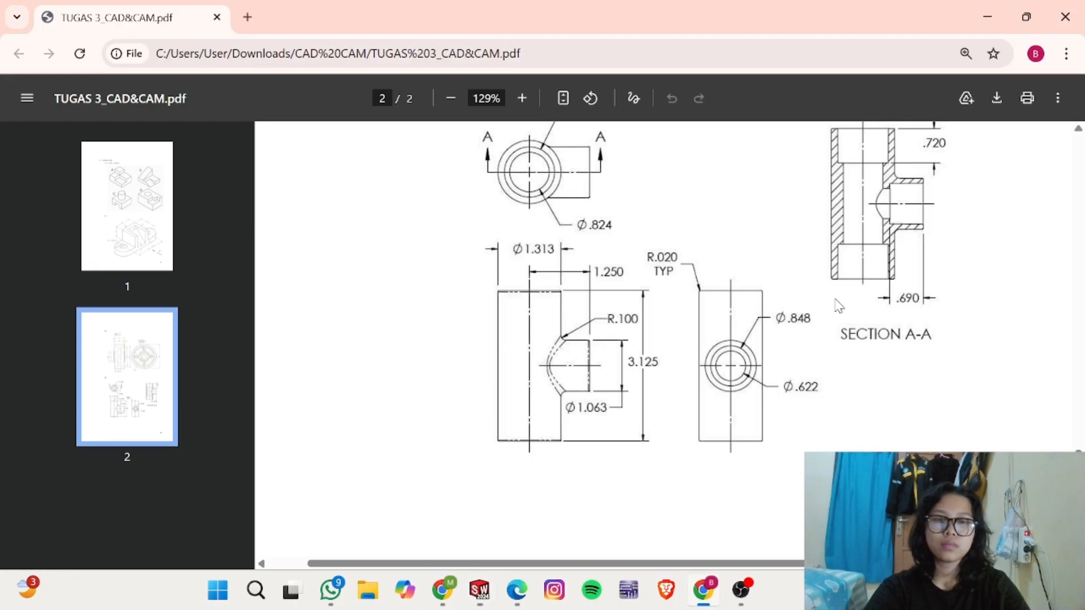
scroll(829, 312, down, 3)
key(alt+Tab)
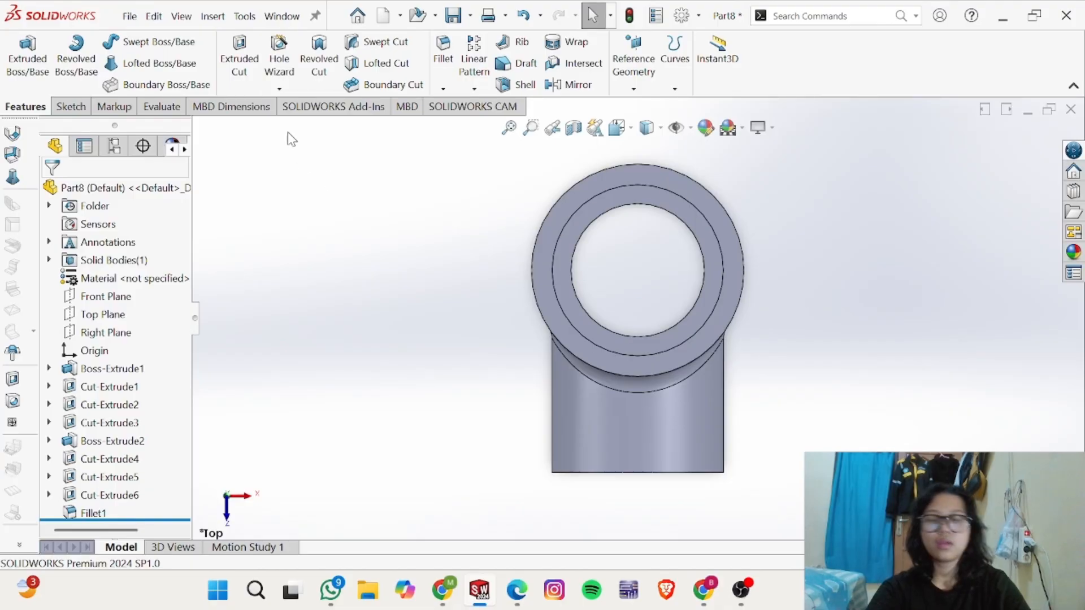
Step: Save the part as "Soal 4" in the Tugas CAD CAM 3 folder
click(129, 16)
click(161, 261)
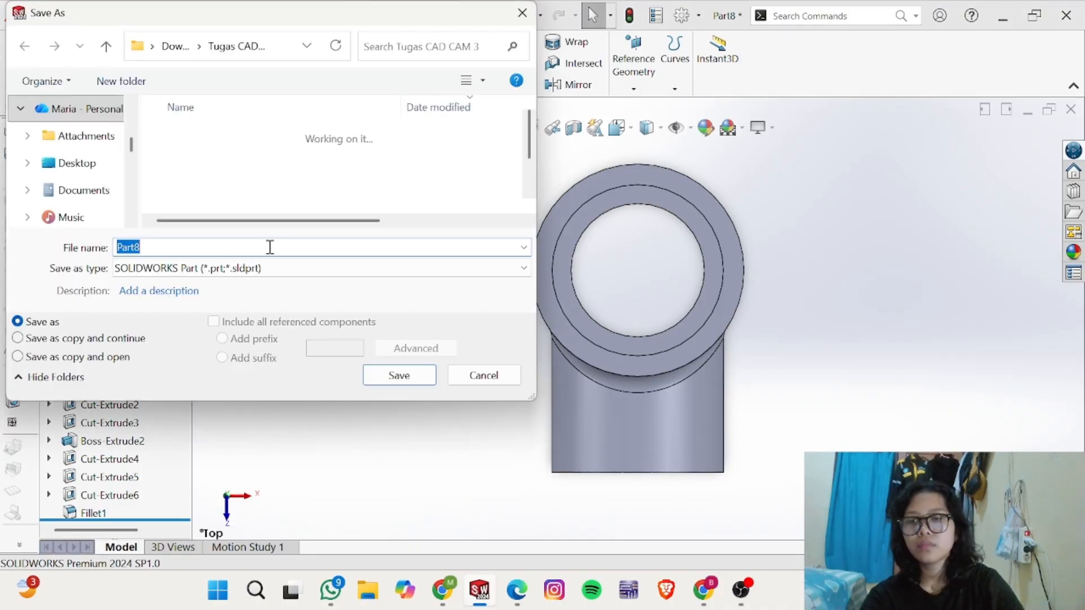
text(Soal)
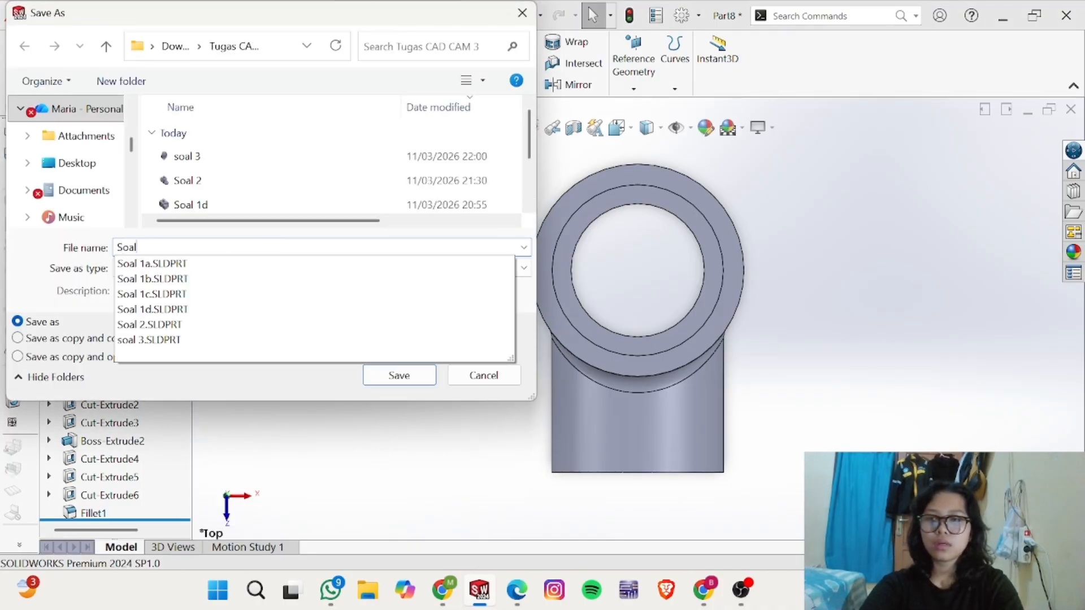
text( 4)
key(Return)
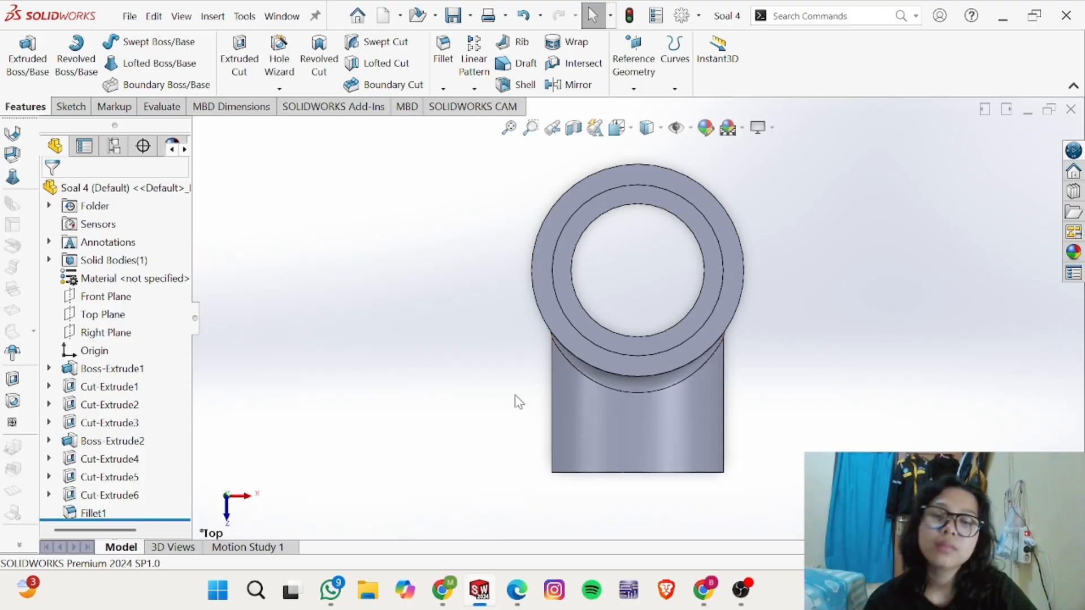
Step: Look over the tee fitting's stepped bores and go back through the PDF from drawing d) to drawing c)
middle_drag(516, 394, 637, 416)
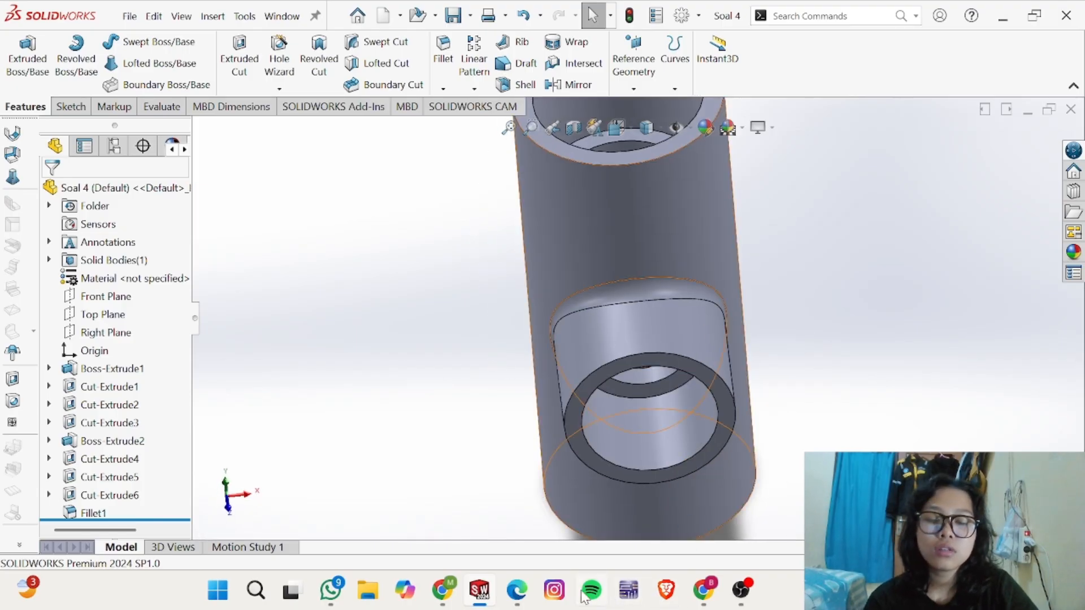
key(alt+Tab)
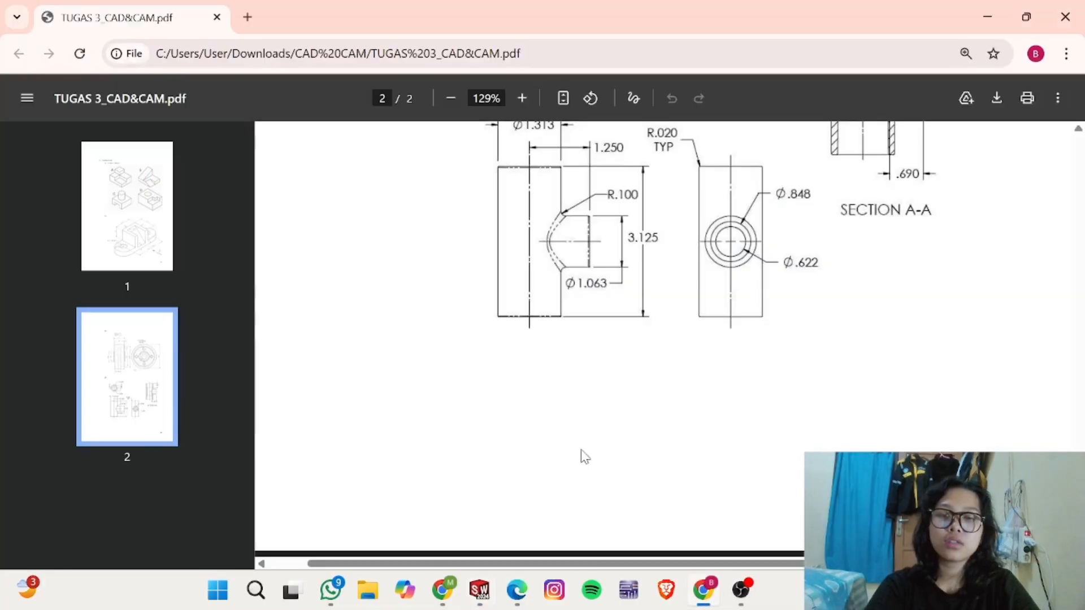
scroll(608, 339, up, 8)
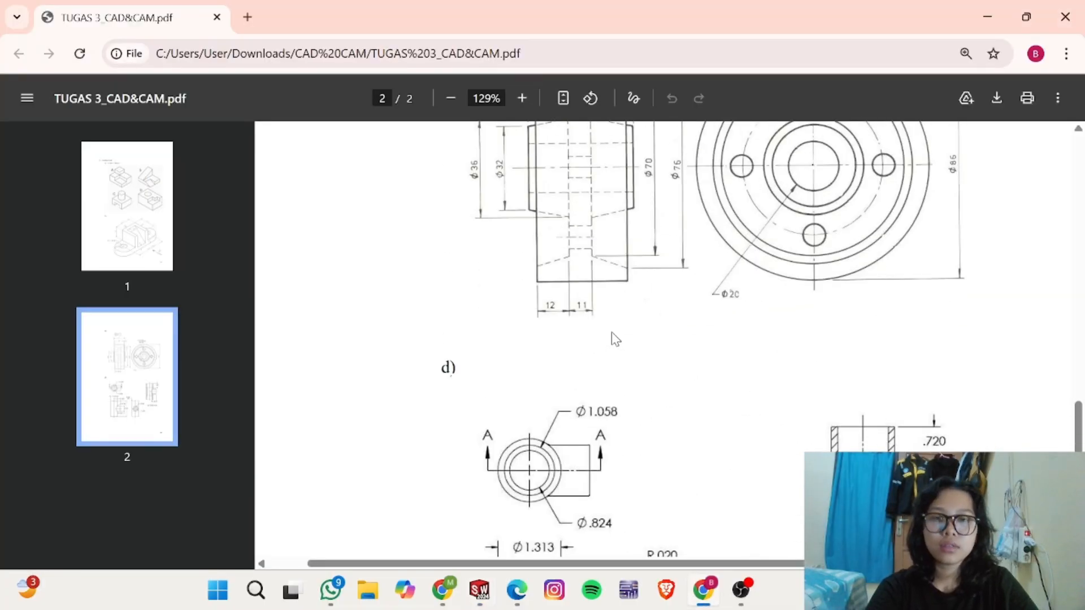
scroll(611, 333, up, 5)
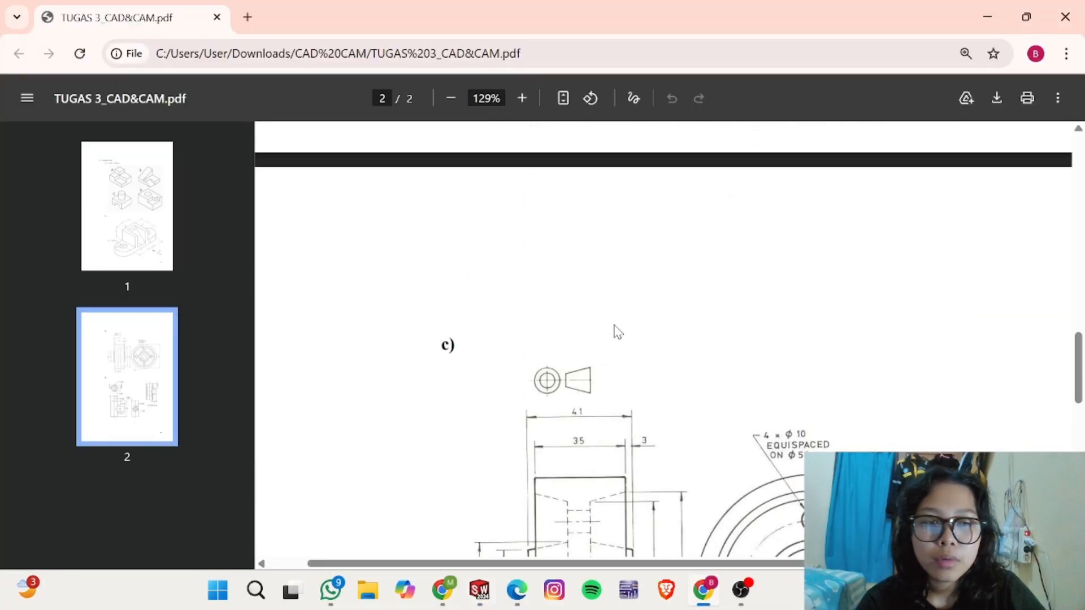
Step: Review the PDF's exercises from the start, from isometric parts A to D and bracket drawing b) on to drawing c)
scroll(610, 331, up, 3)
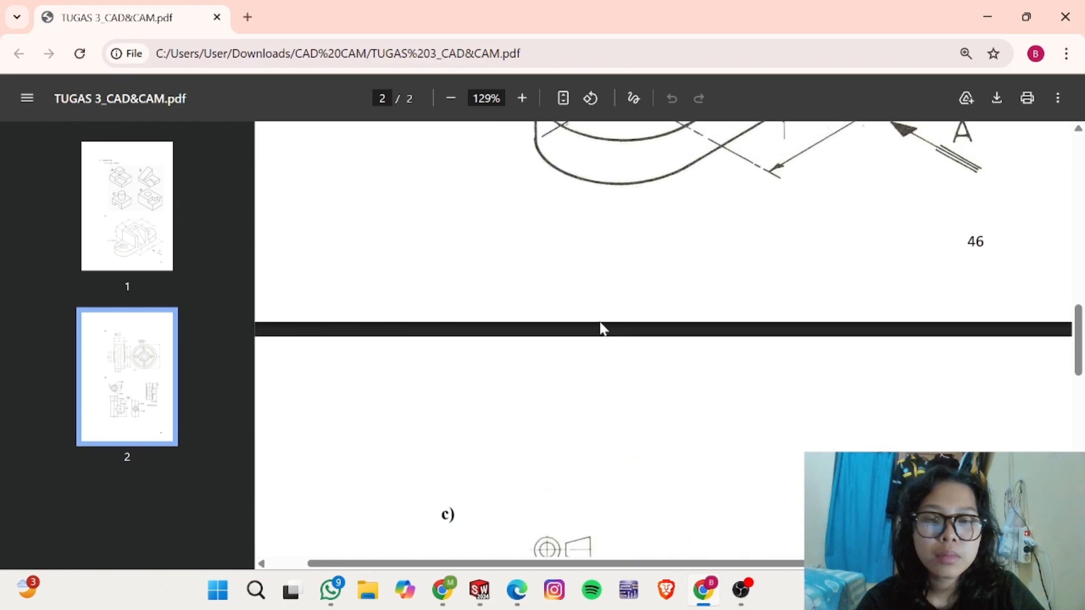
scroll(717, 322, up, 3)
drag(1072, 314, 1074, 173)
scroll(833, 336, down, 2)
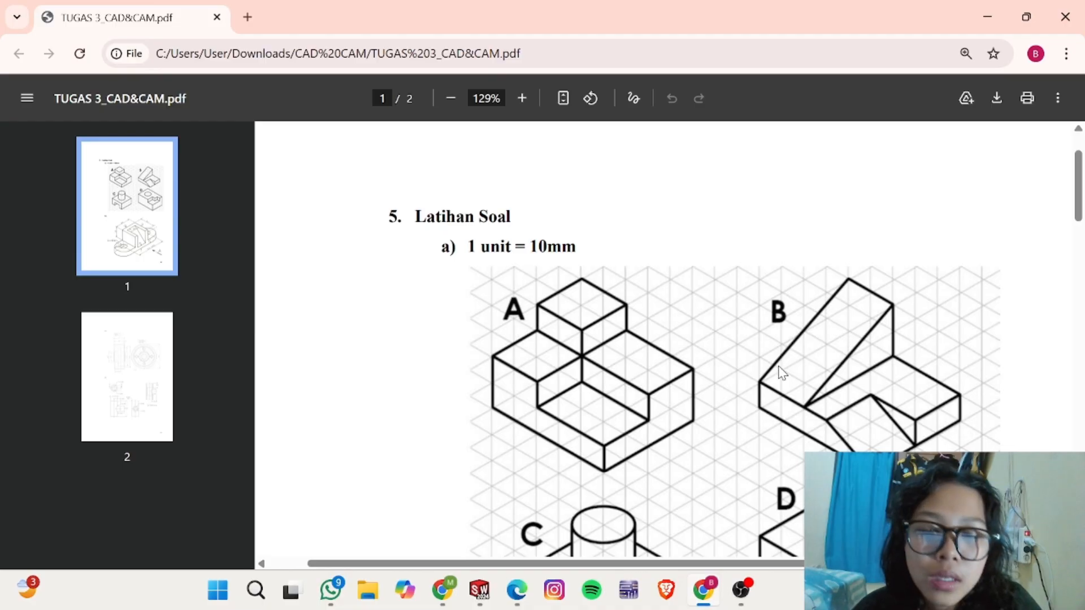
scroll(784, 346, down, 8)
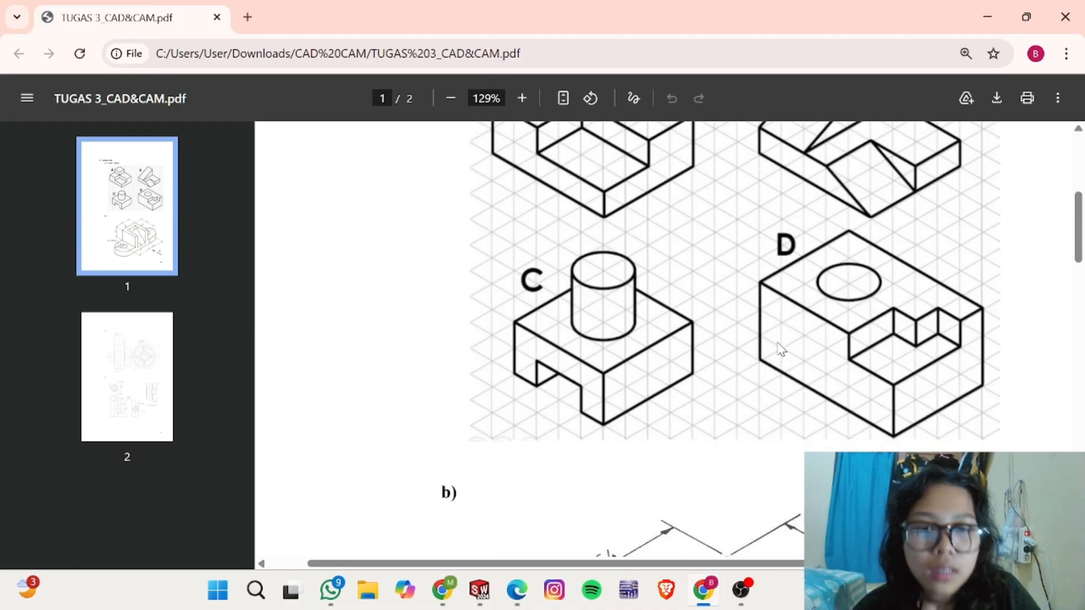
scroll(788, 350, down, 3)
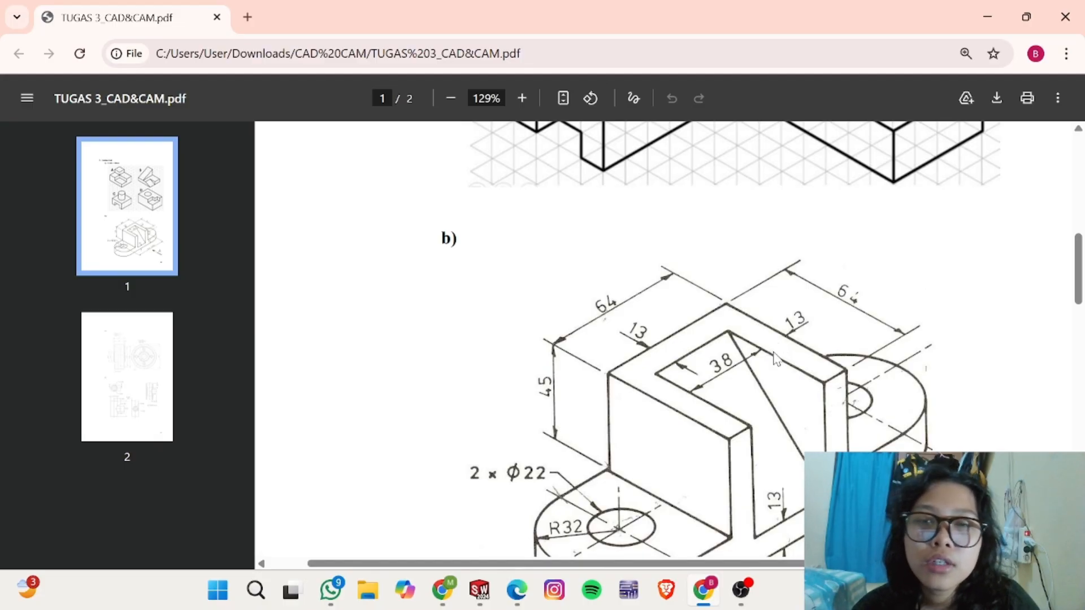
scroll(776, 357, down, 3)
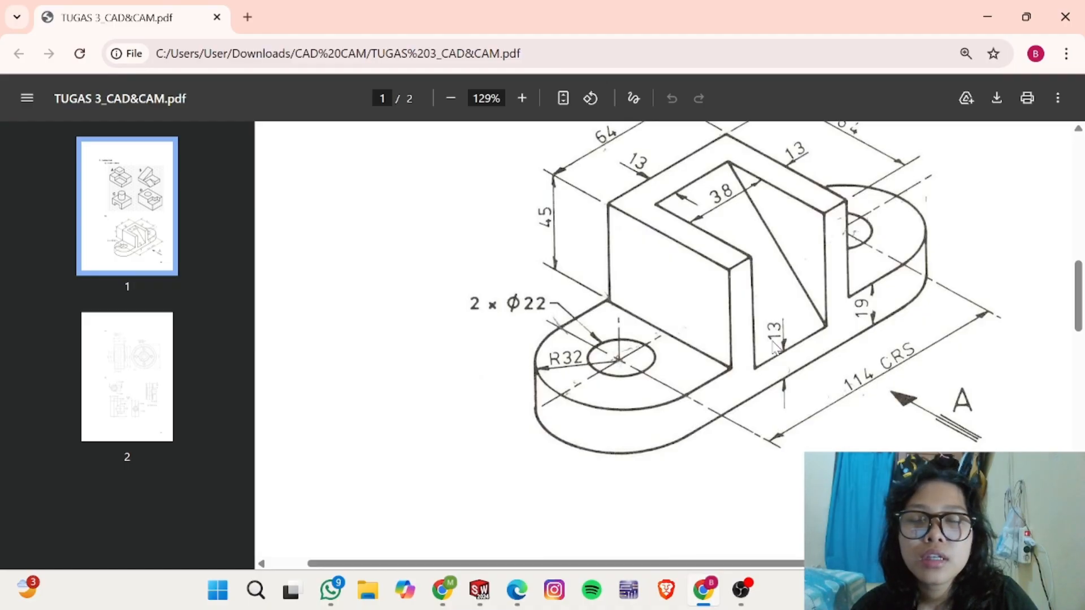
scroll(776, 348, down, 3)
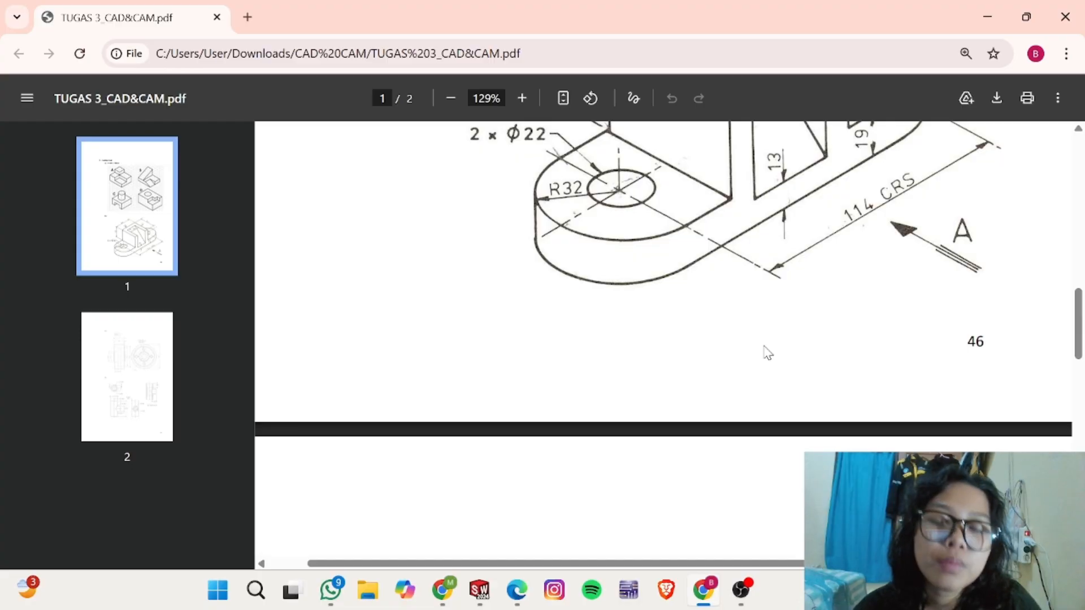
scroll(768, 352, down, 3)
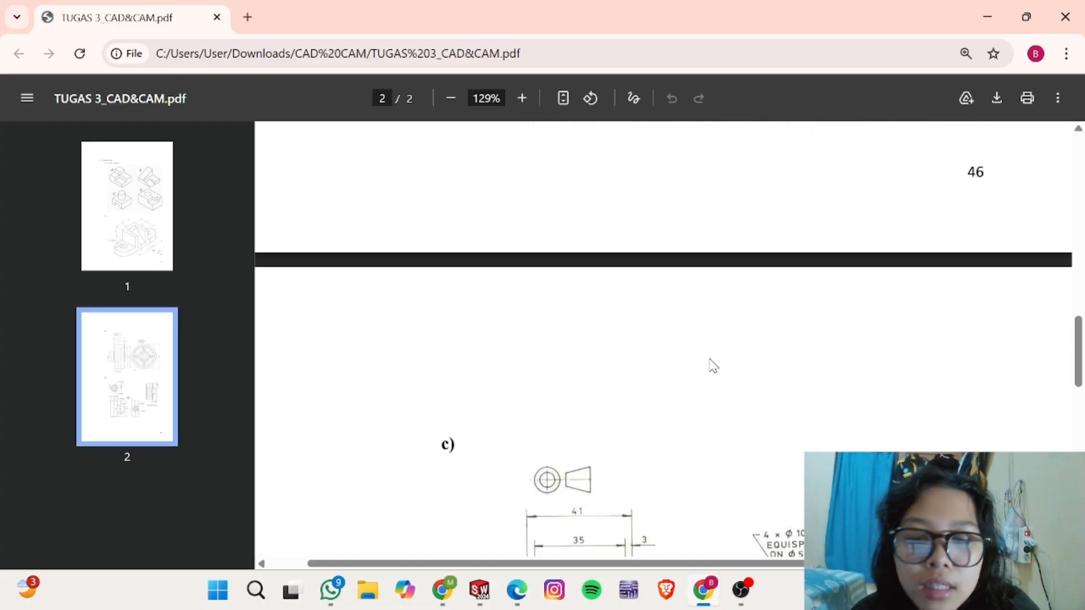